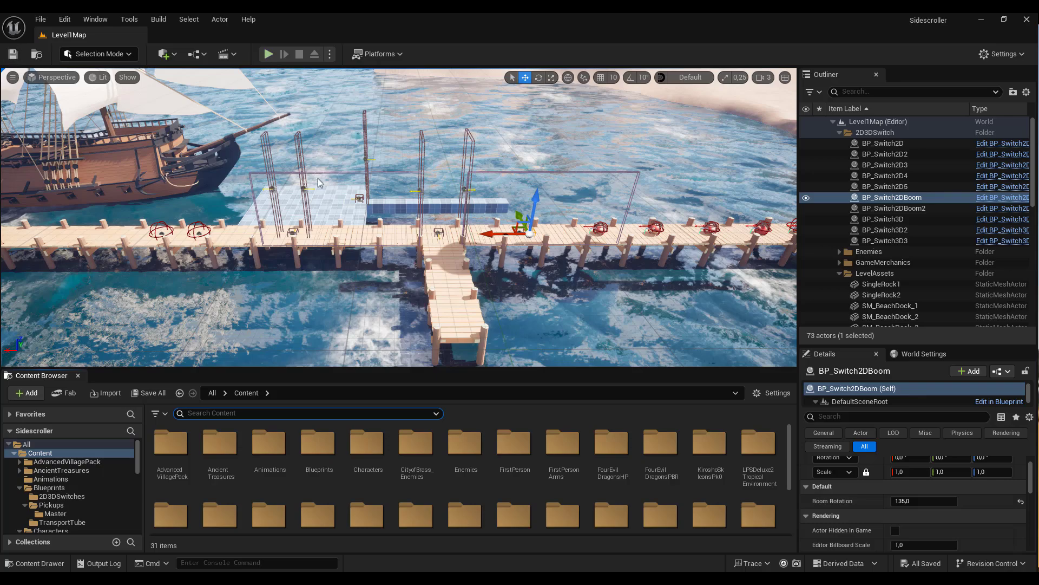
- Playtest the level, running and jumping along the dock past the mushroom enemies
key(alt+p)
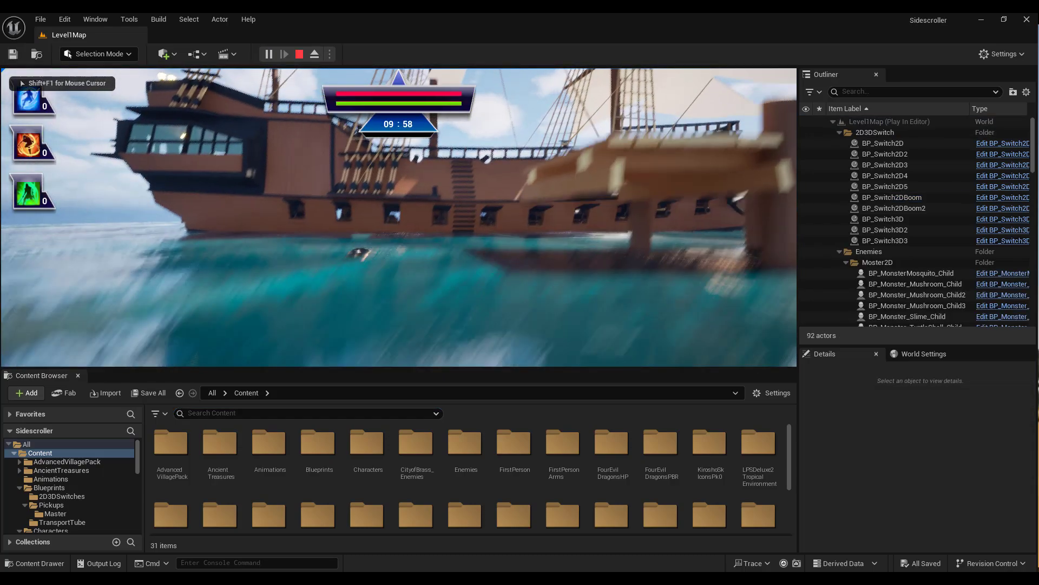
key(space)
key(space)
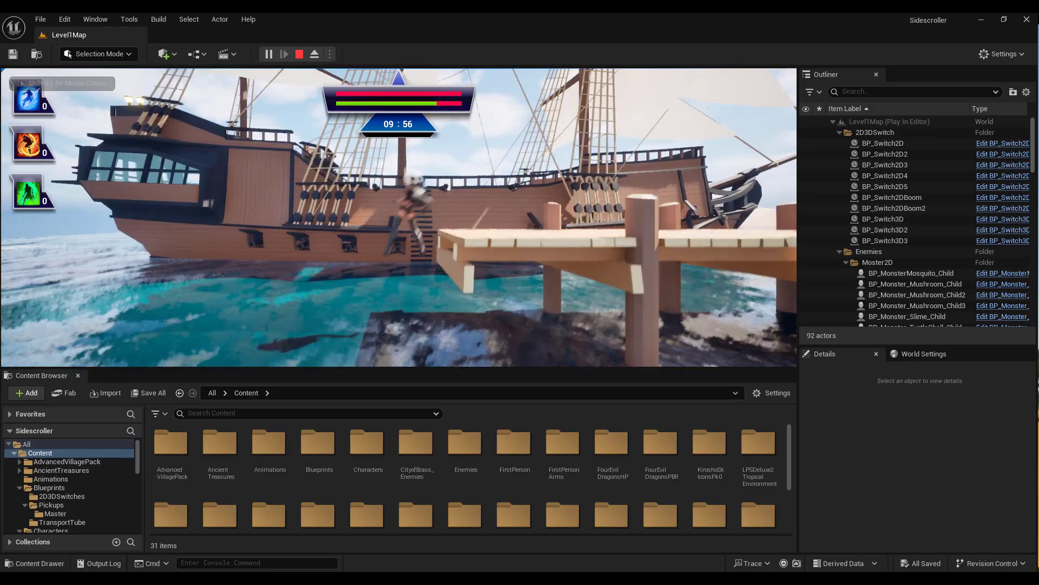
key(d)
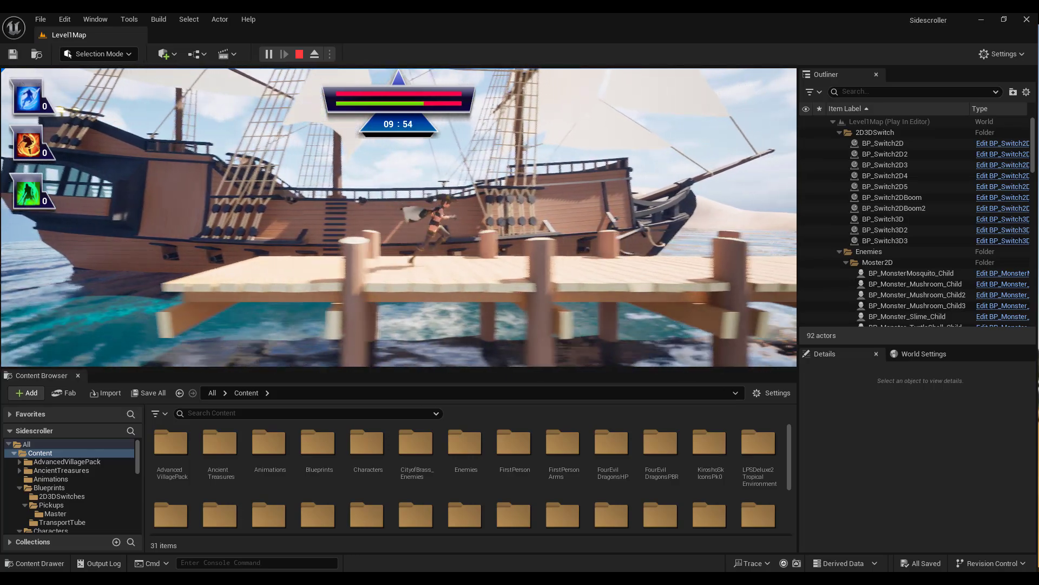
key(a)
key(d)
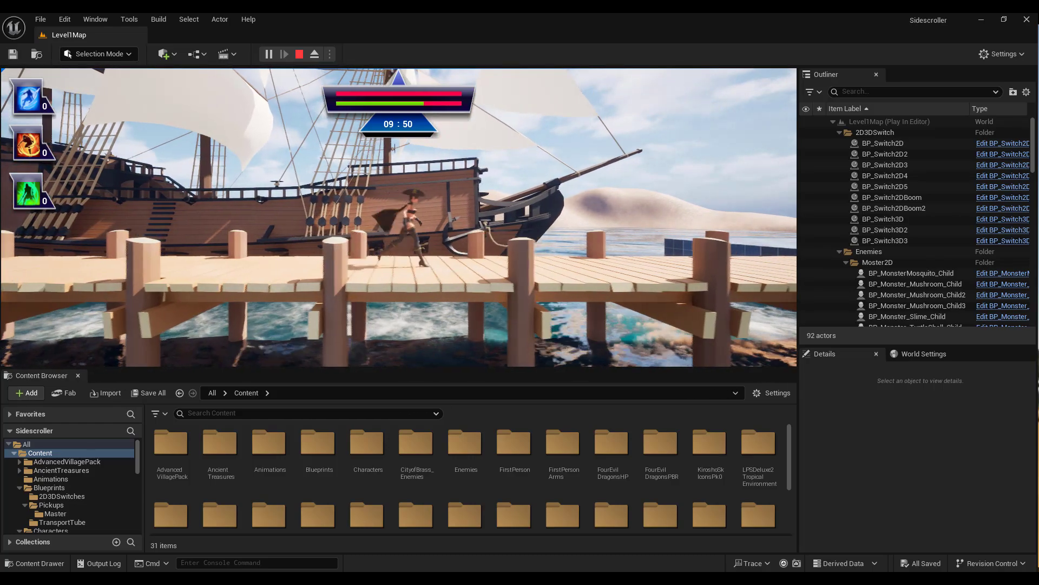
key(space)
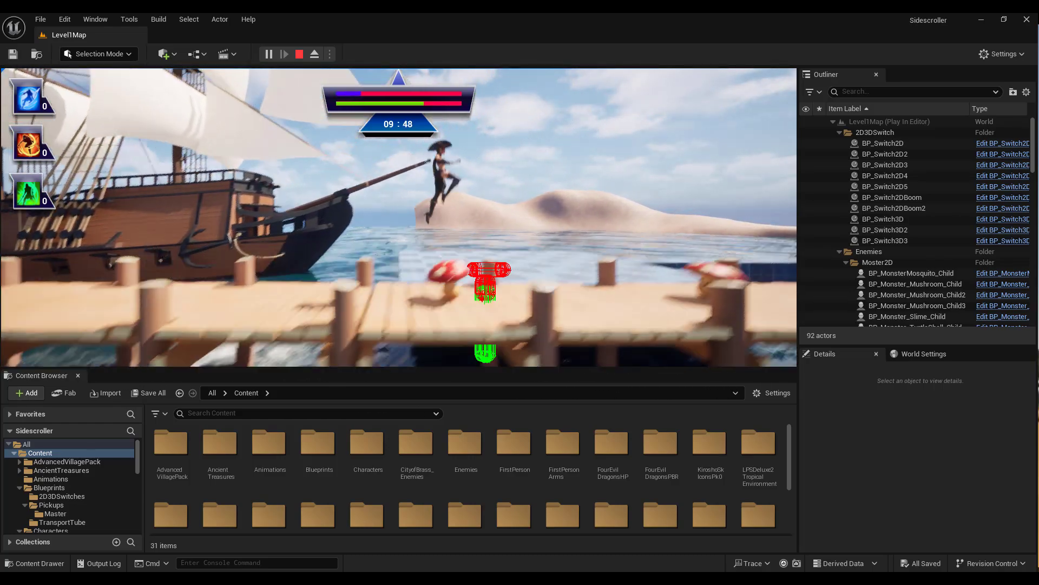
key(a)
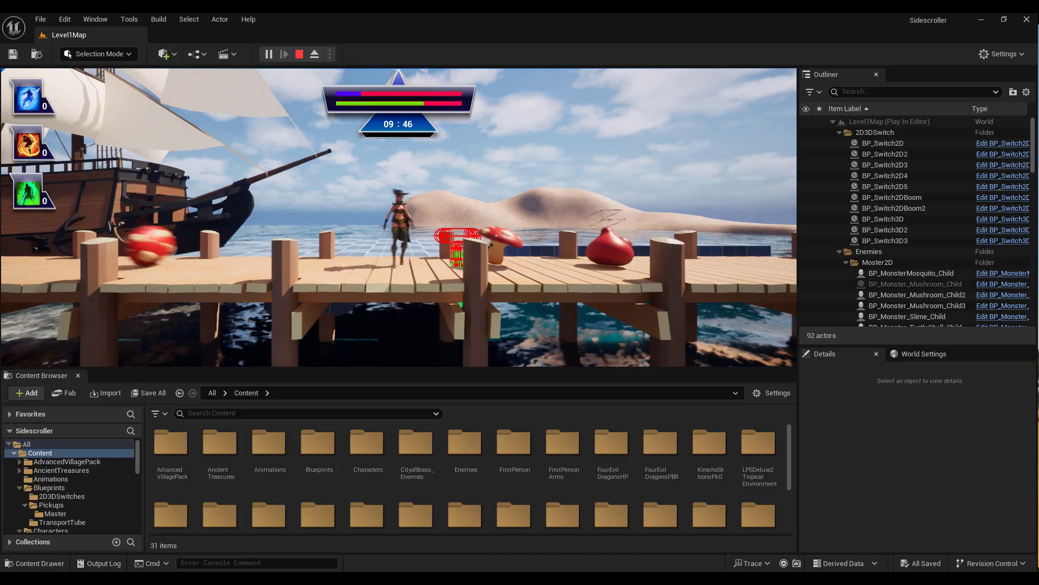
key(d)
key(space)
key(a)
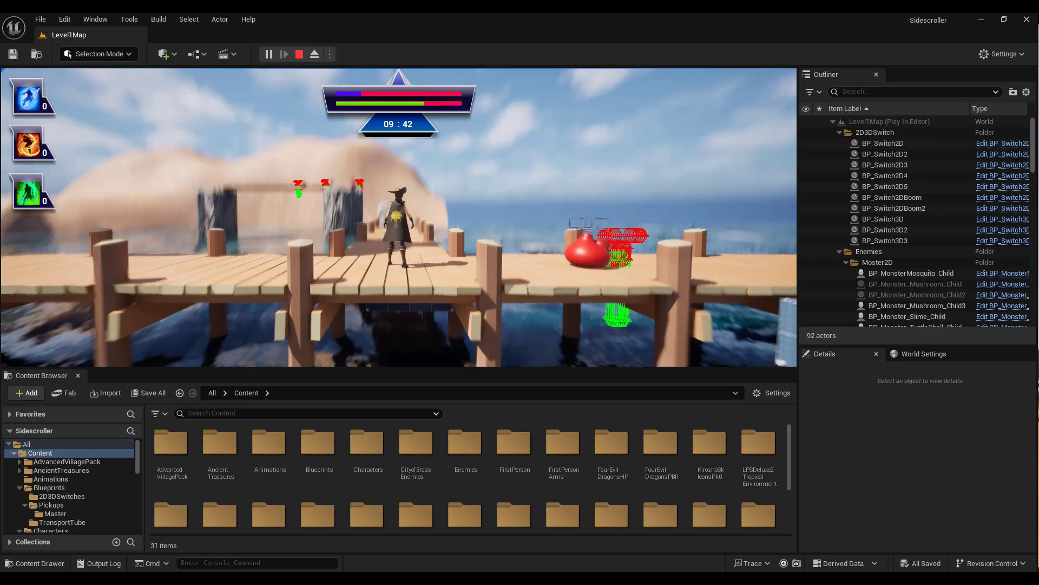
- Walk the character around the dock junction and through the switch that rotates the 2D camera boom
key(w)
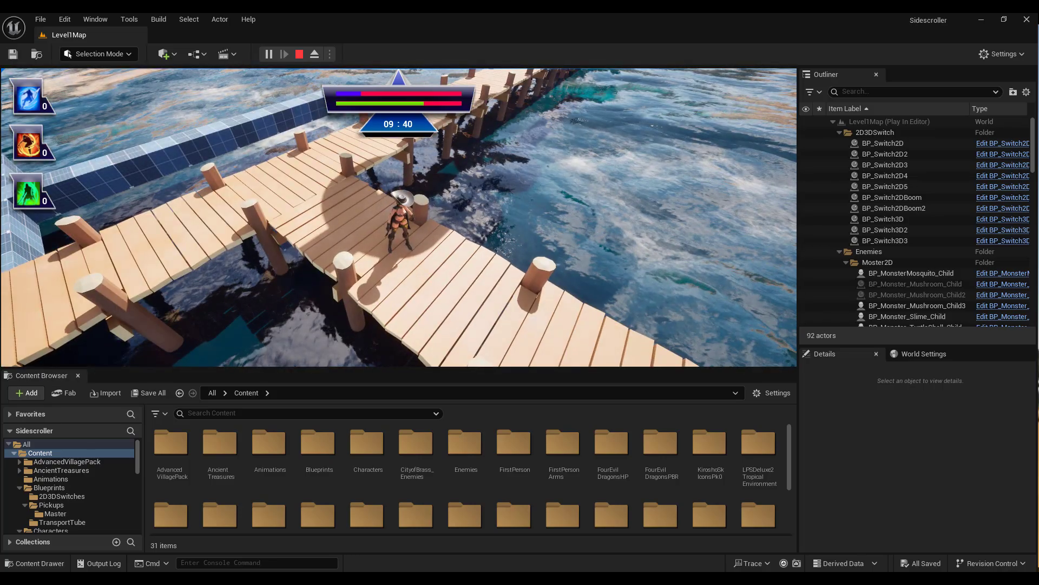
key(w)
key(w)
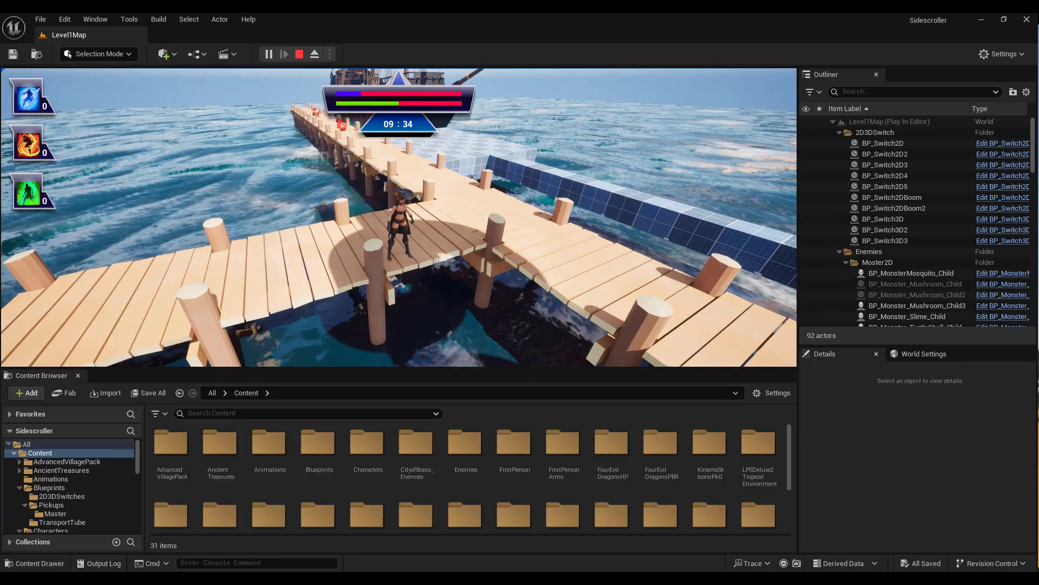
key(w)
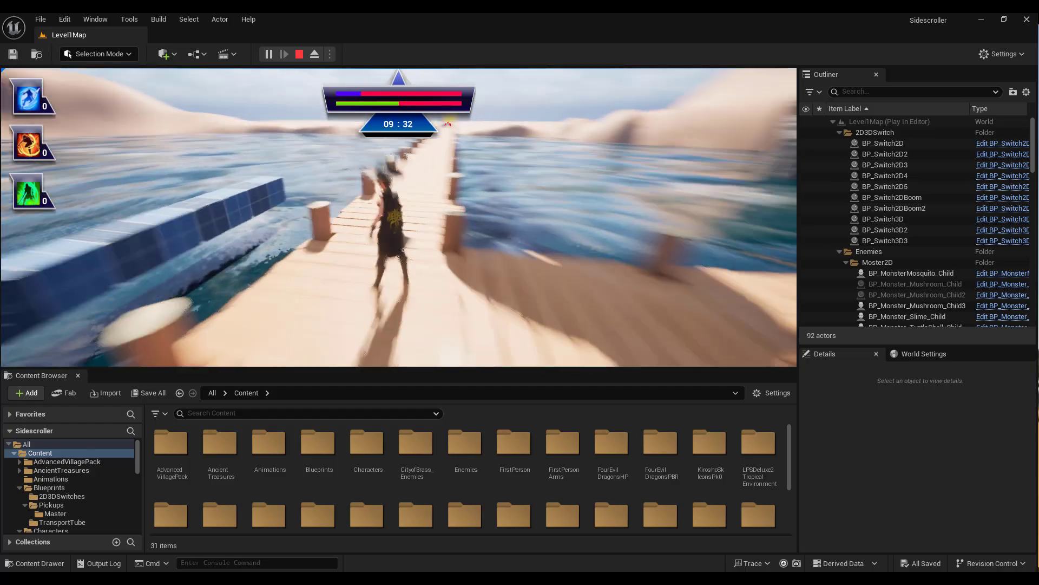
key(d)
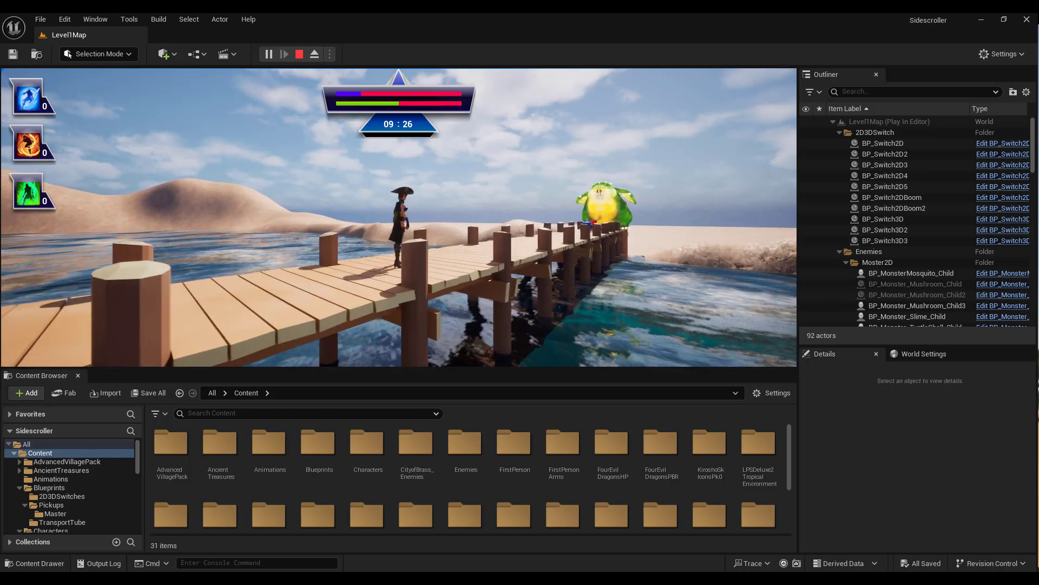
key(a)
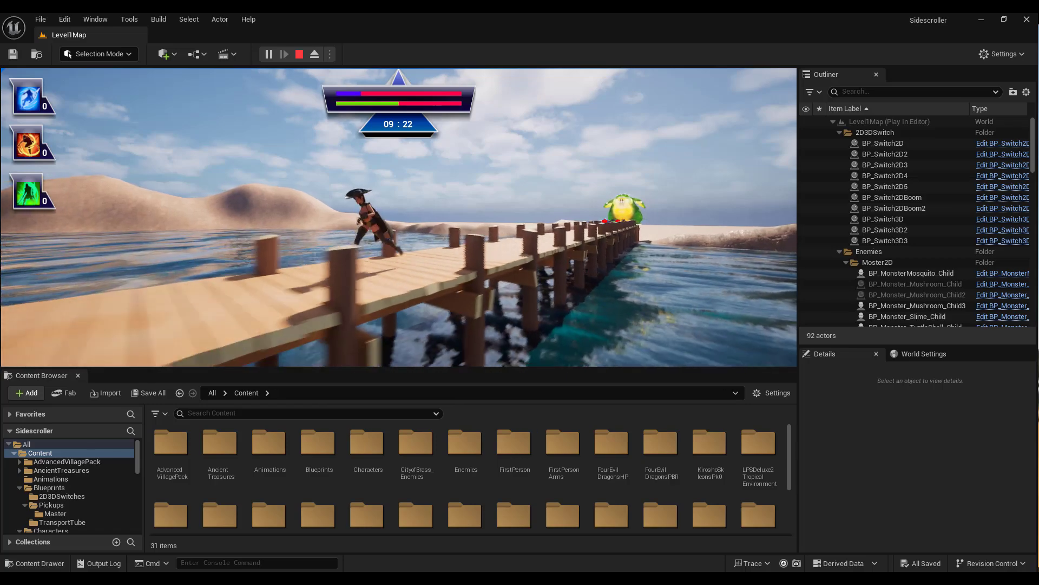
- Jump over the camera boom switches to test whether their triggers can be bypassed, and end the play session
key(space)
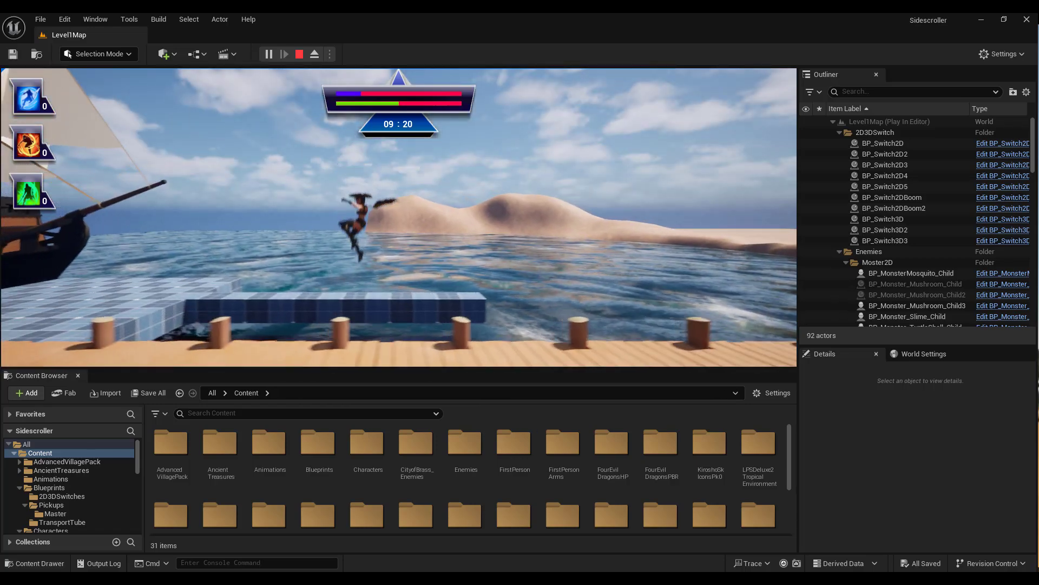
key(space)
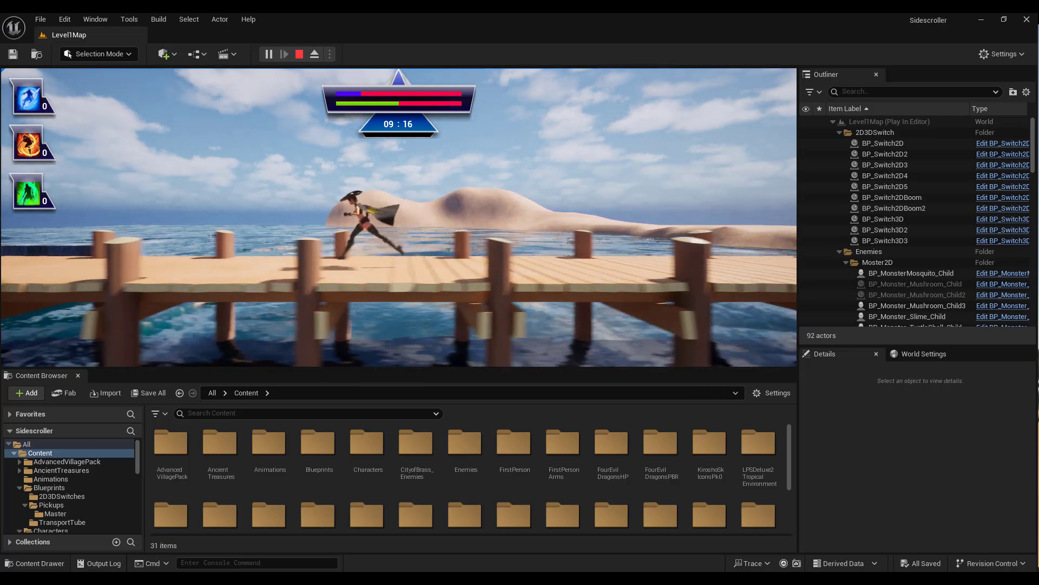
key(space)
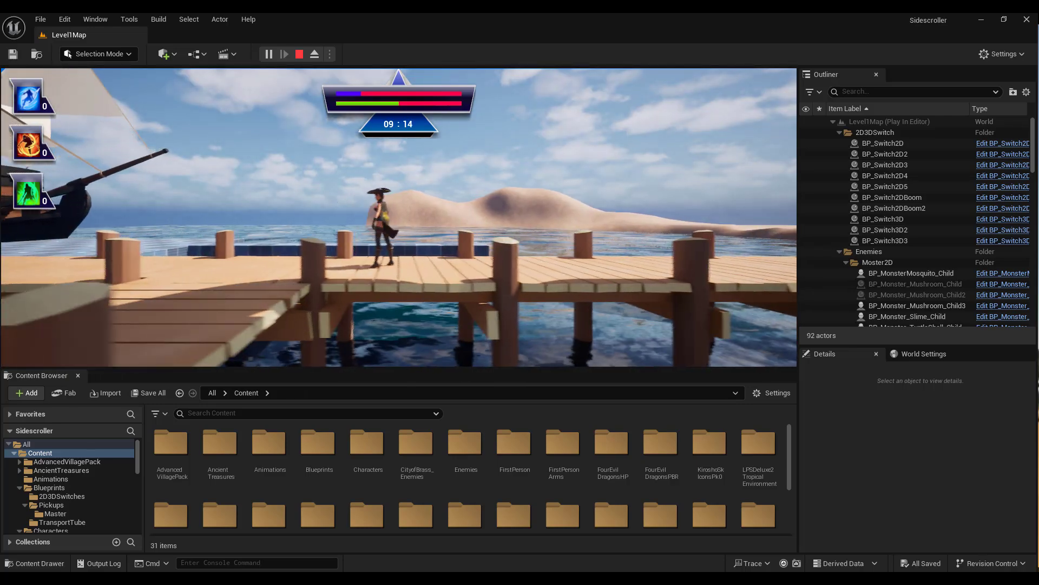
key(Escape)
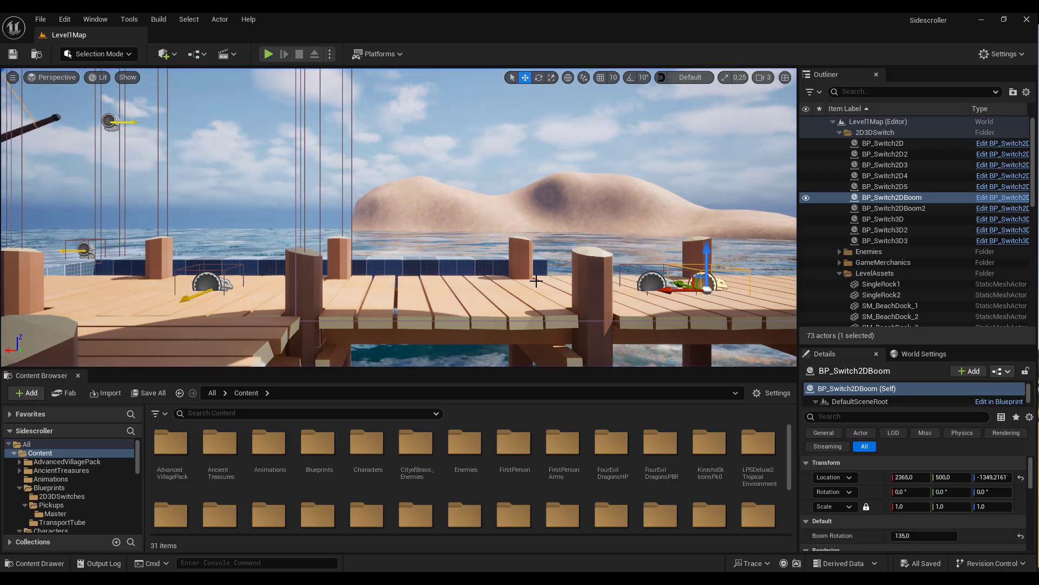
- Browse to the 2D3DSwitches folder inside Blueprints and open the BP_Switch2DBoom blueprint for editing
key(f)
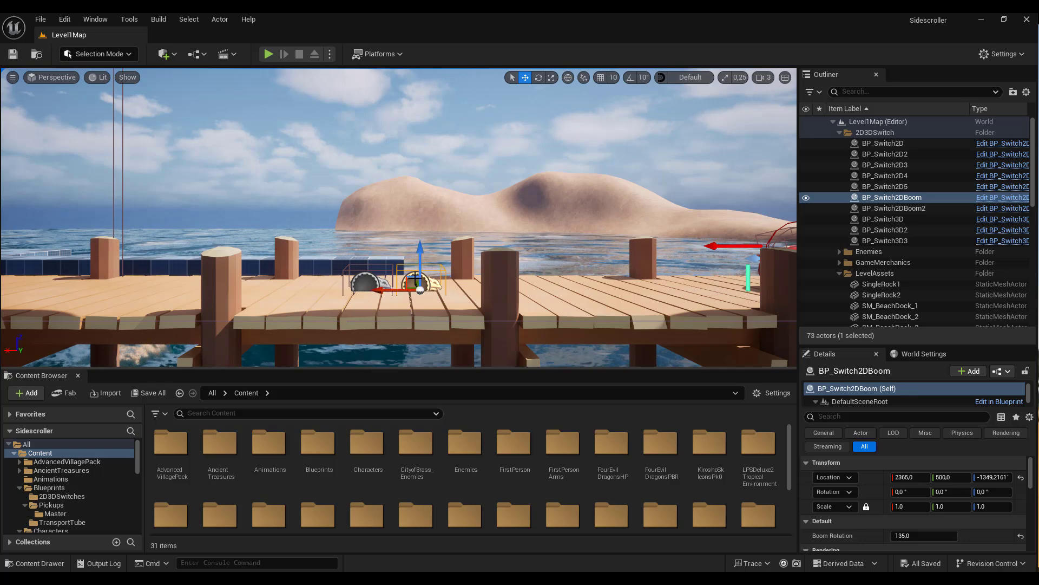
click(326, 453)
double_click(326, 452)
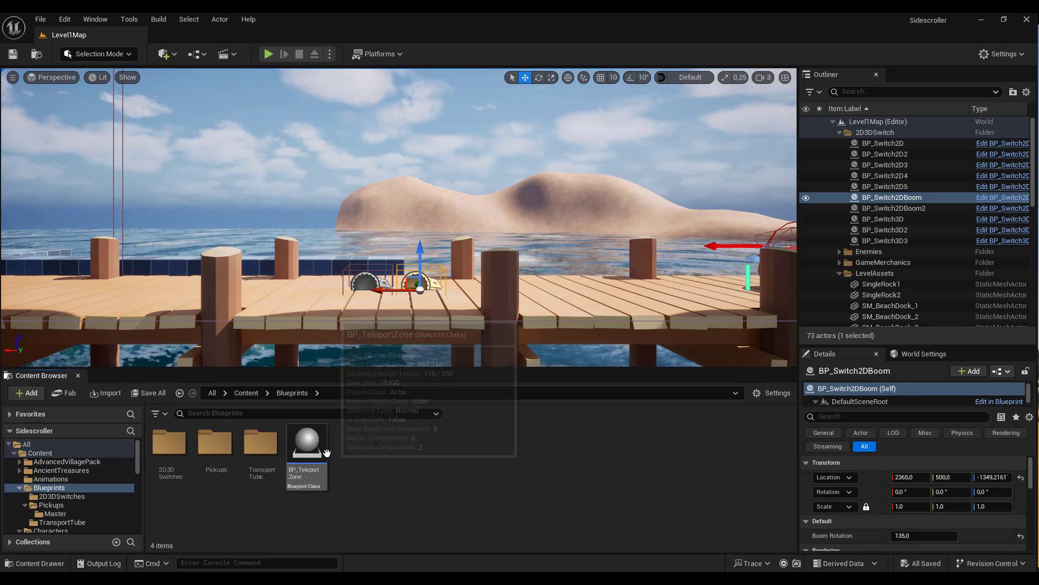
double_click(170, 444)
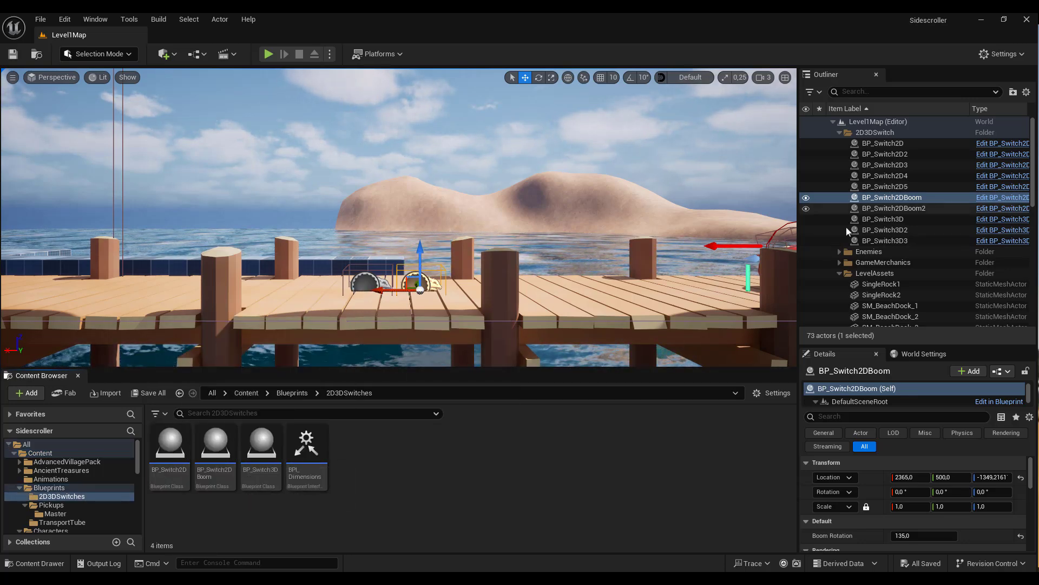
click(999, 198)
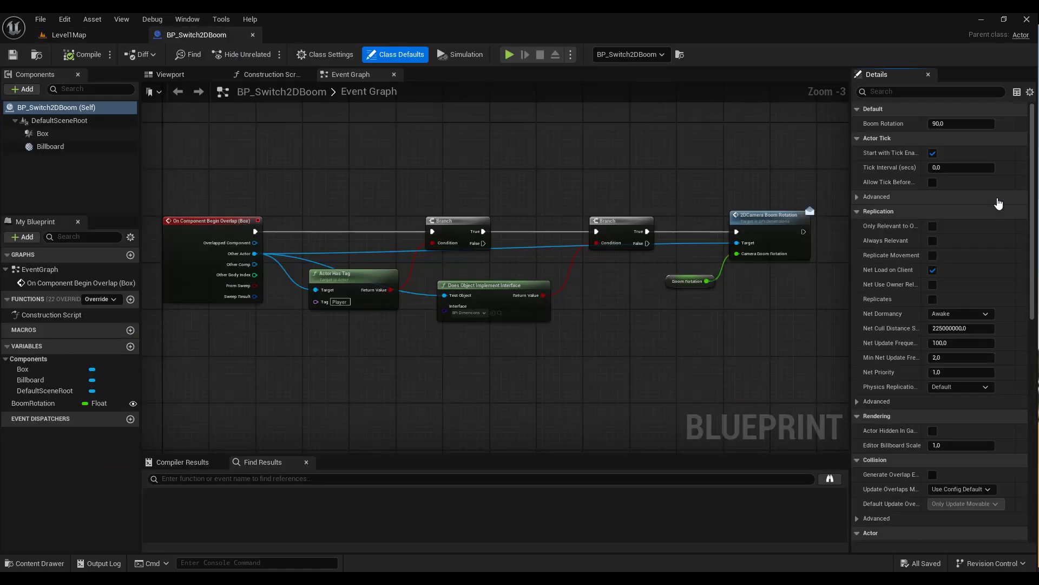
- Stretch the Box component of BP_Switch2DBoom vertically to a Z scale of about 11.64 and compile the blueprint
click(177, 75)
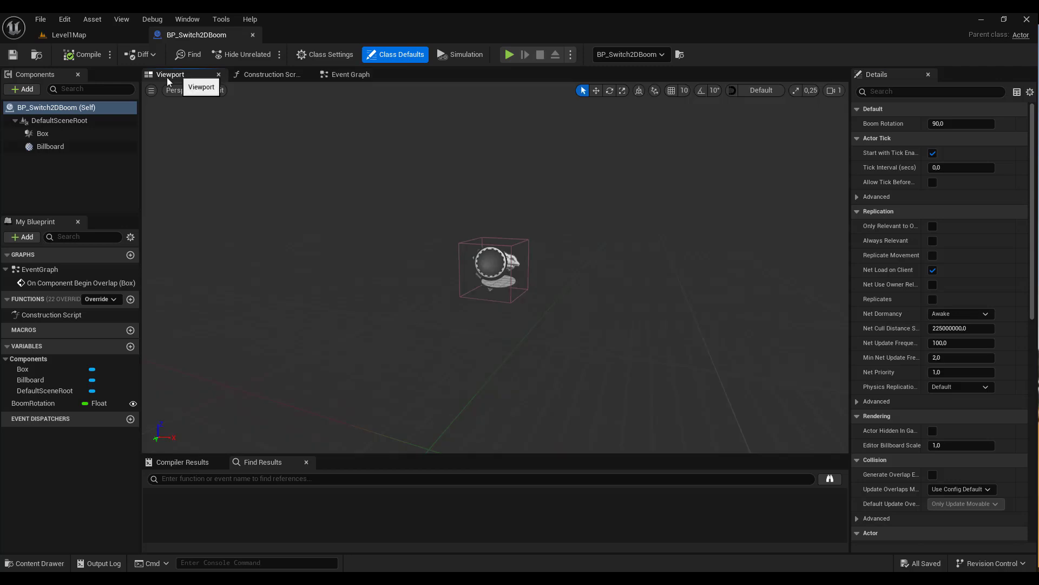
click(43, 134)
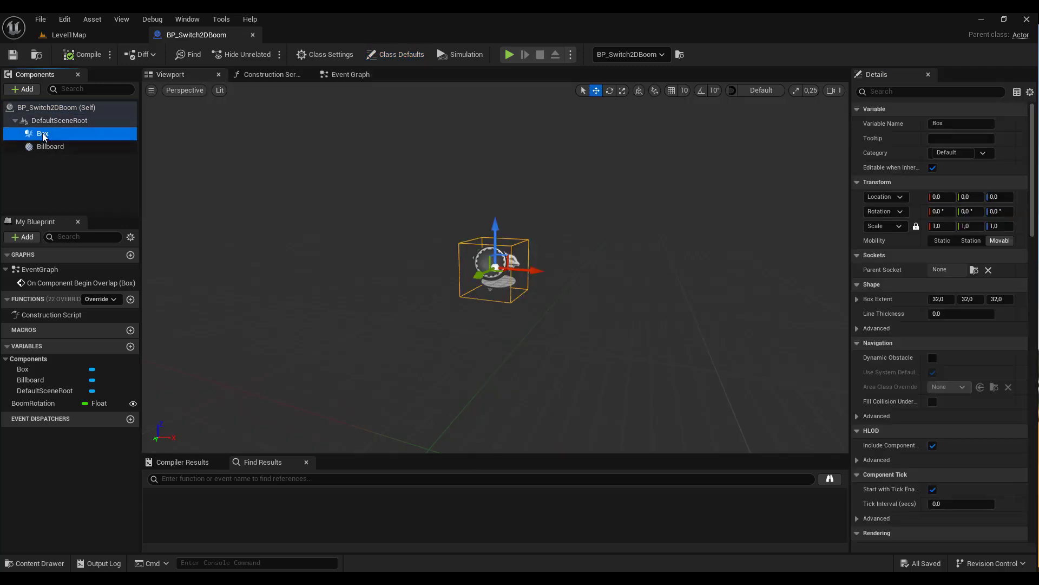
click(622, 91)
drag(497, 235, 496, 146)
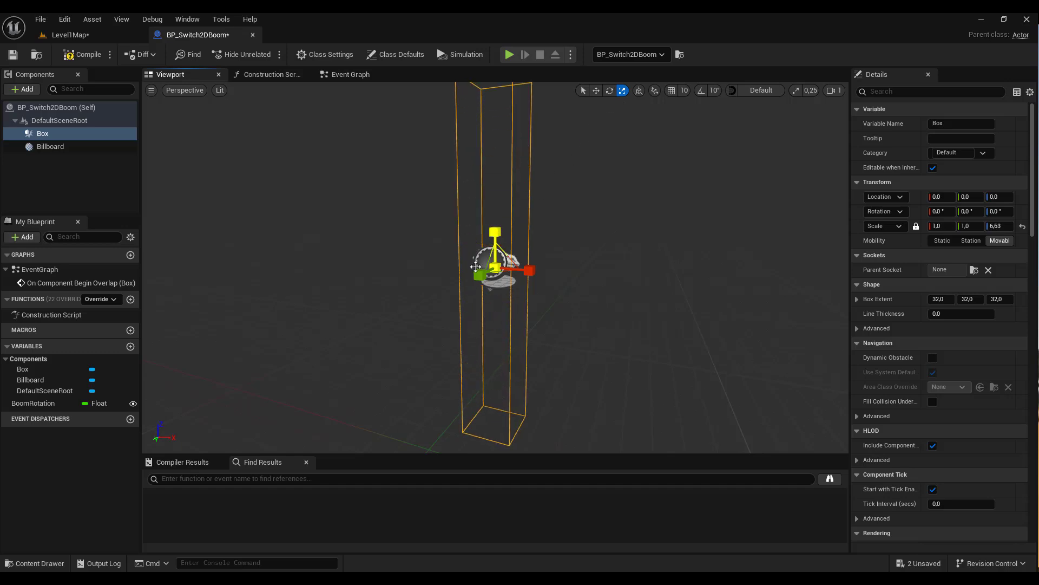
key(s)
right_drag(497, 235, 501, 260)
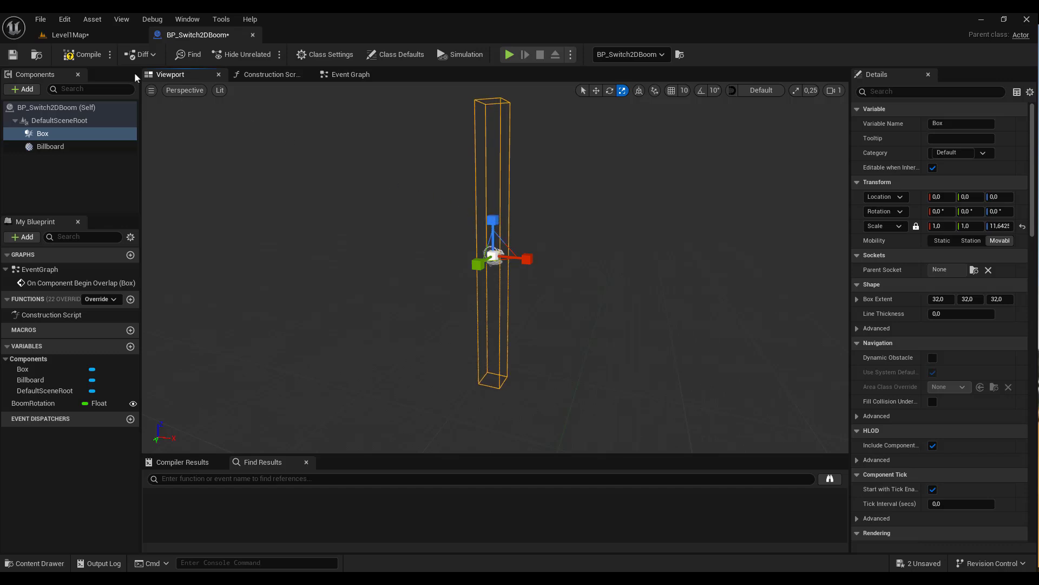
click(85, 55)
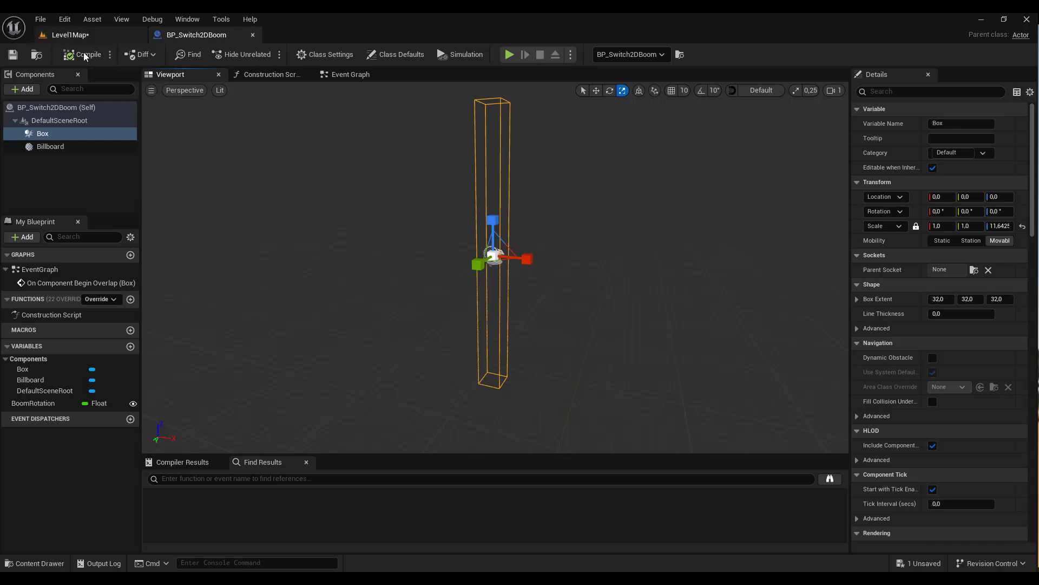
- In Level1Map, select BP_Switch2DBoom and BP_Switch2DBoom2 together and raise them to a Z location of about -1020.9
click(83, 37)
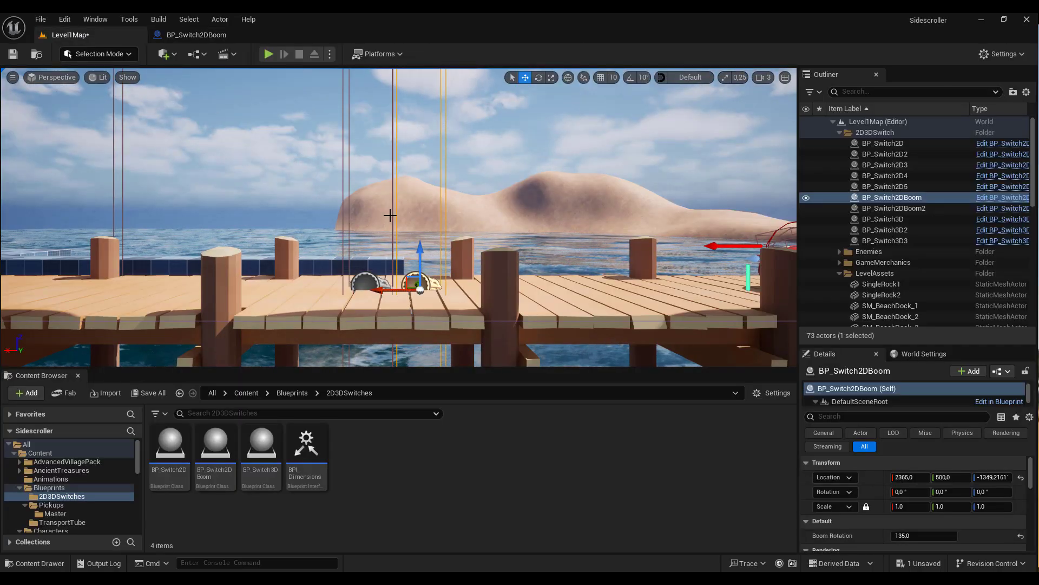
key(f)
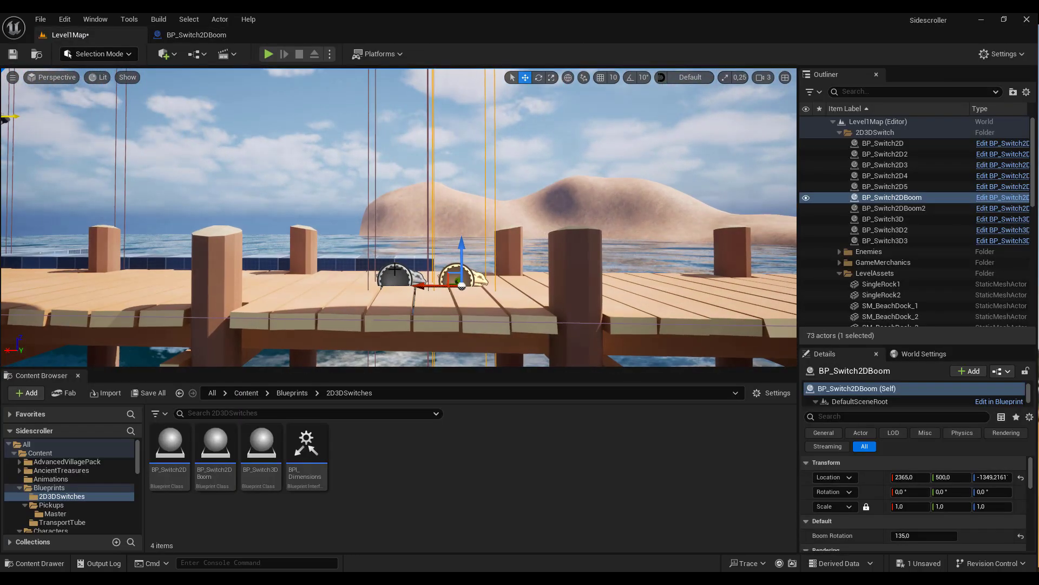
ctrl+click(396, 278)
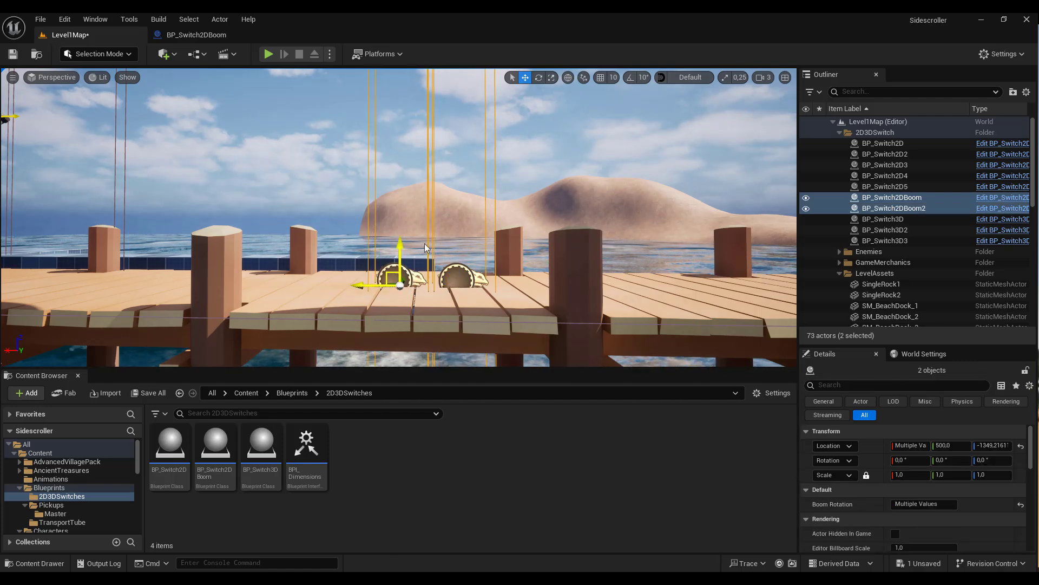
scroll(399, 217, down, 5)
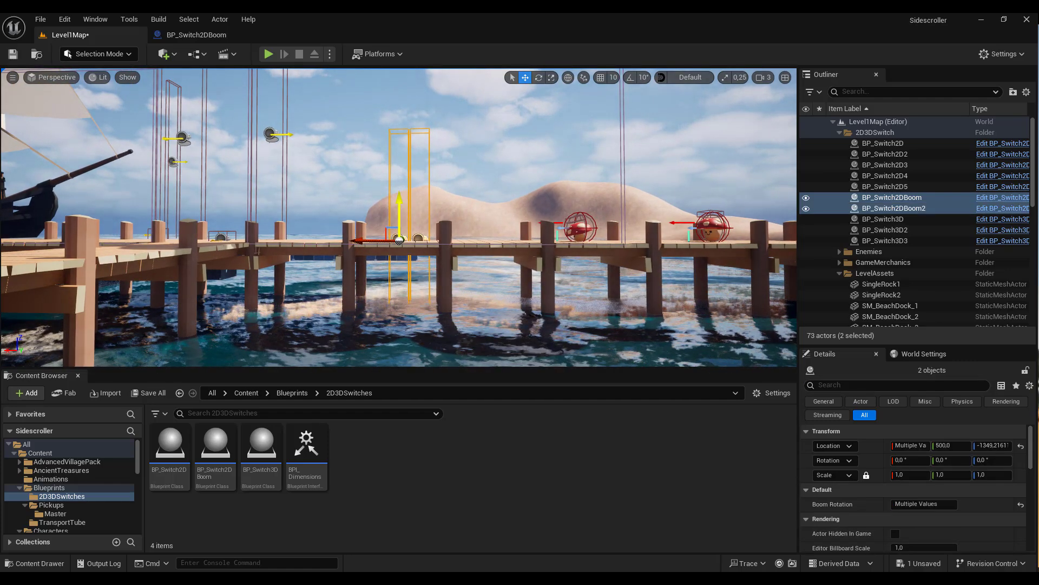
drag(395, 198, 376, 110)
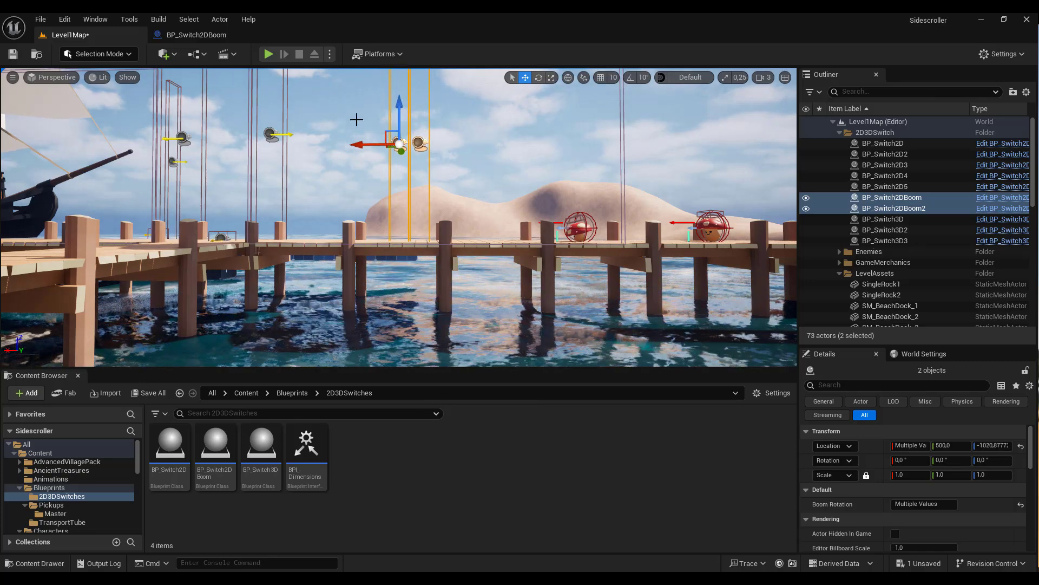
- Increase the Box component's Z scale in BP_Switch2DBoom to about 16.88 and compile the blueprint
mouse_move(358, 121)
right_down()
mouse_move(369, 108)
mouse_move(354, 103)
mouse_move(352, 59)
mouse_move(320, 71)
mouse_move(389, 79)
mouse_move(379, 70)
mouse_move(379, 27)
mouse_move(374, 90)
mouse_move(347, 86)
mouse_move(390, 76)
mouse_move(360, 59)
mouse_move(377, 121)
right_up()
key(s)
key(w)
key(s)
key(a)
key(w)
key(d)
key(s)
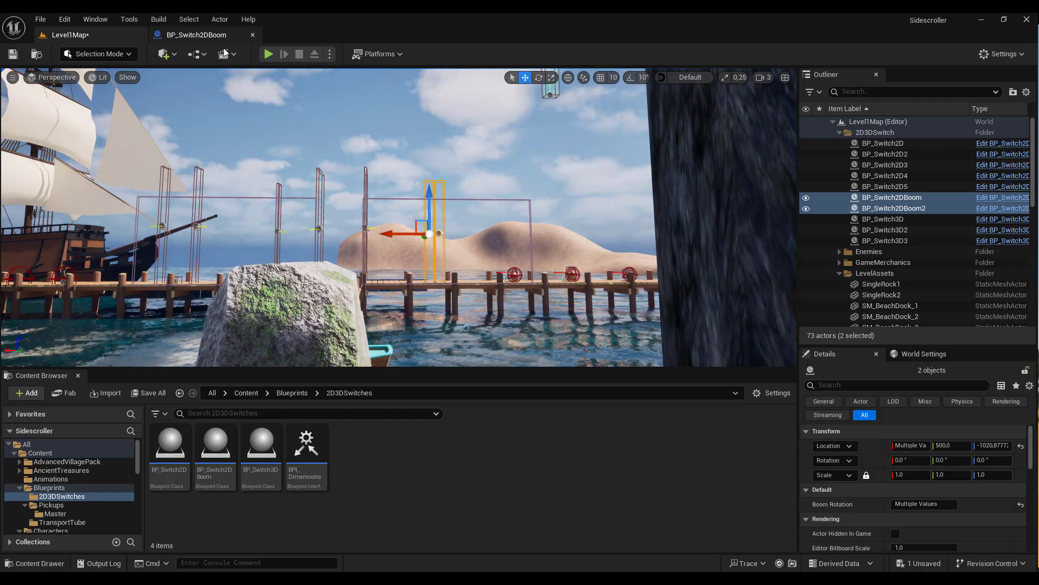
click(199, 37)
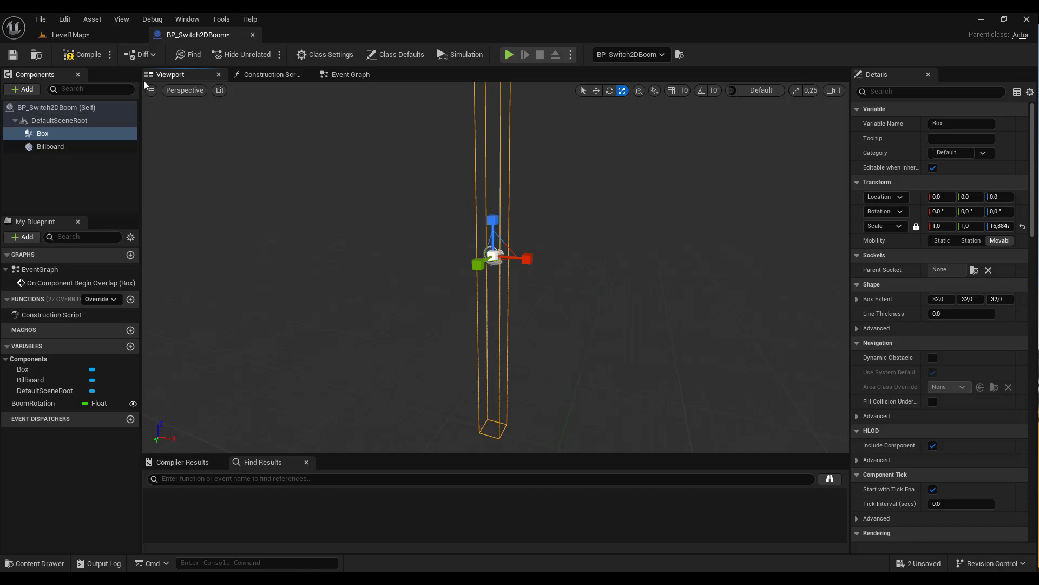
click(82, 59)
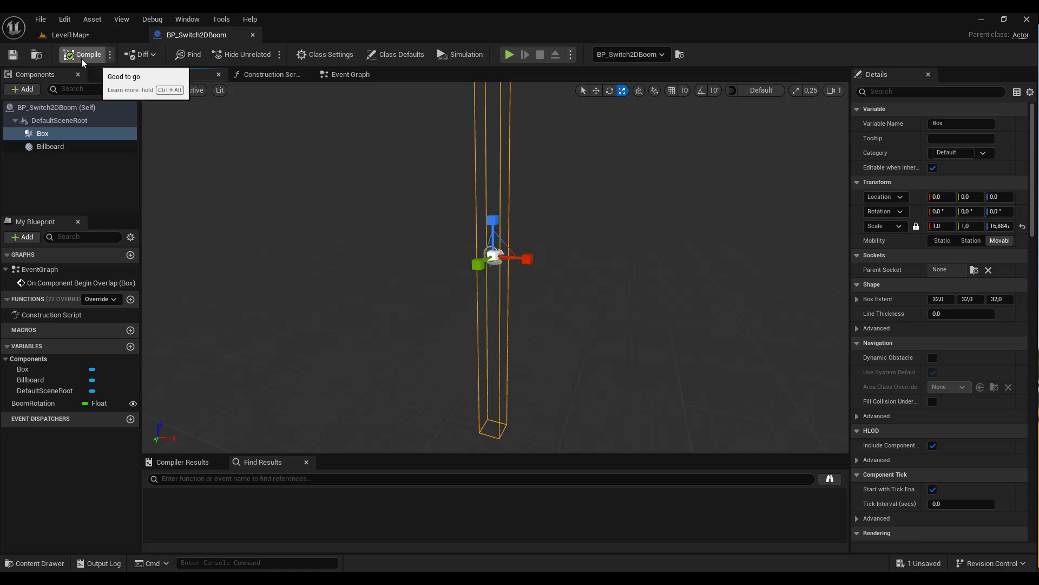
- Raise both selected boom switches in Level1Map to a Z location of about -858.8
click(89, 39)
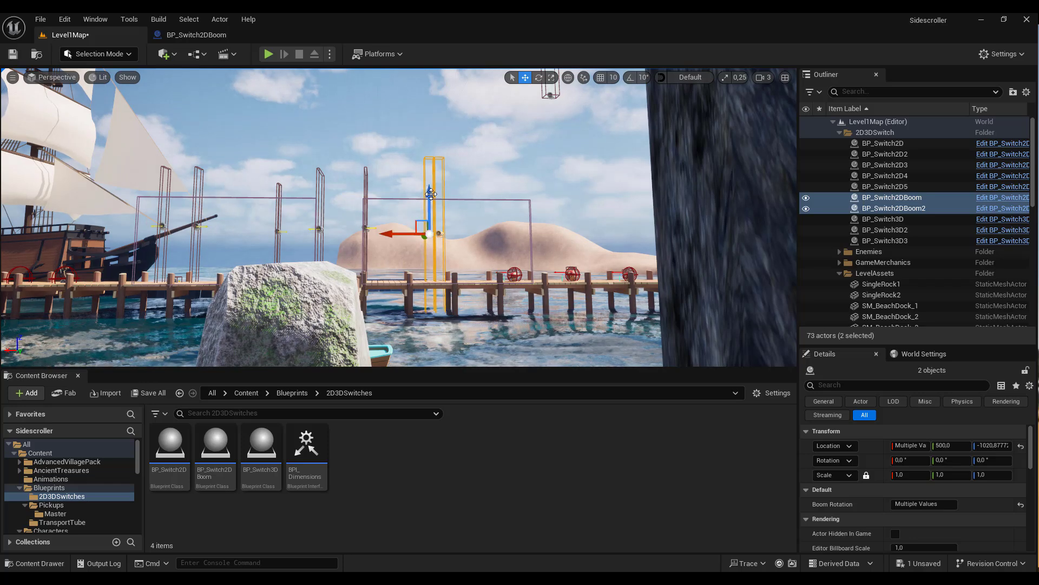
drag(430, 193, 423, 172)
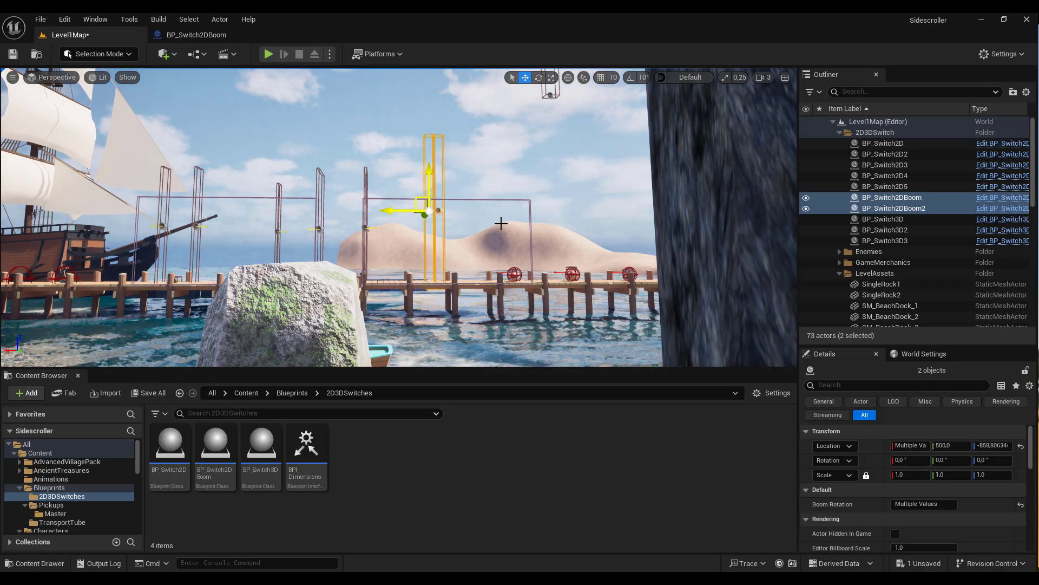
- Playtest Level1Map, running and jumping along the dock through the raised boom switches, and end the play session
right_drag(501, 224, 470, 271)
key(w)
key(s)
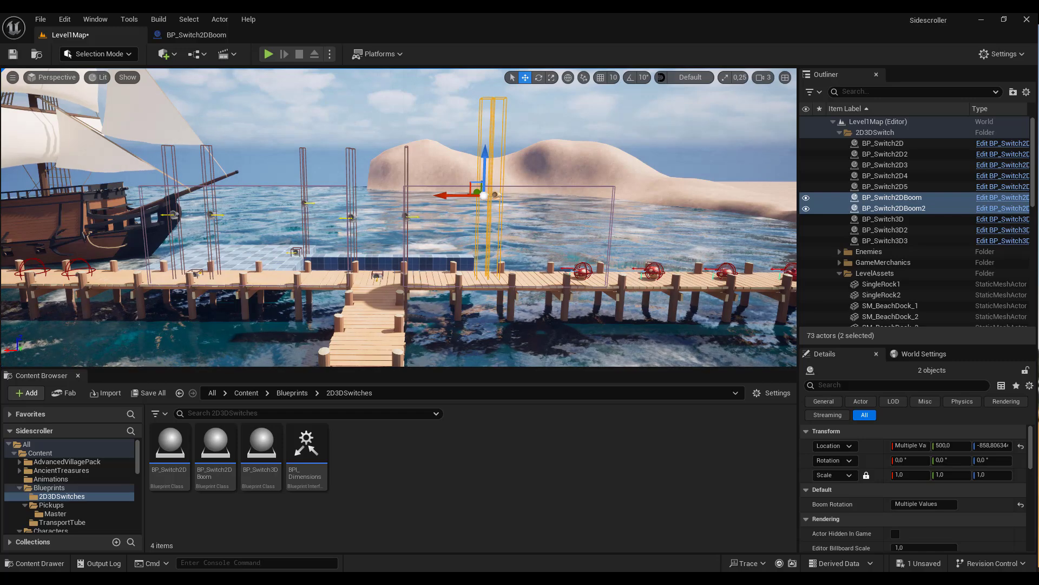
key(alt+p)
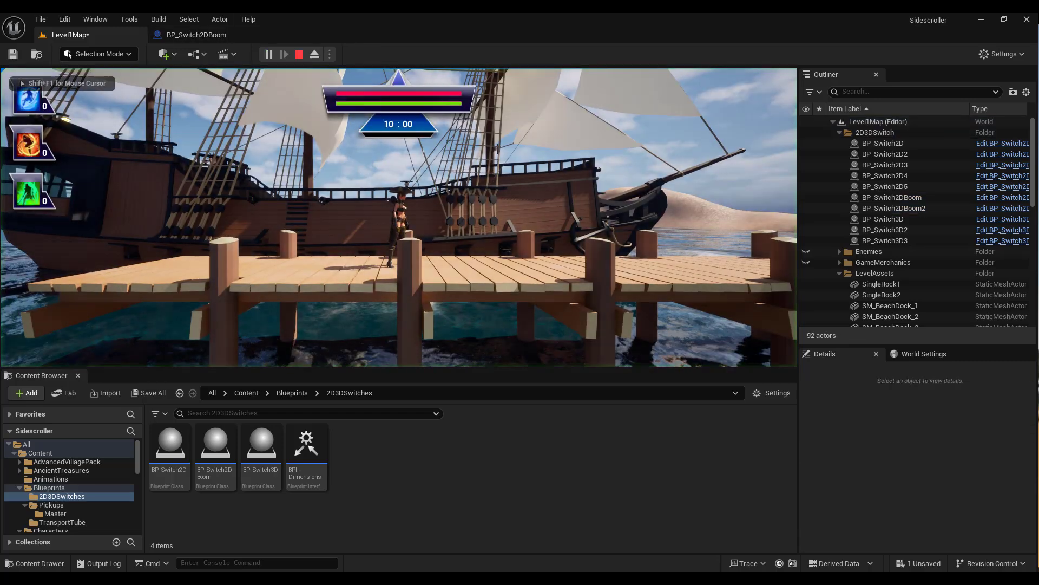
key(d)
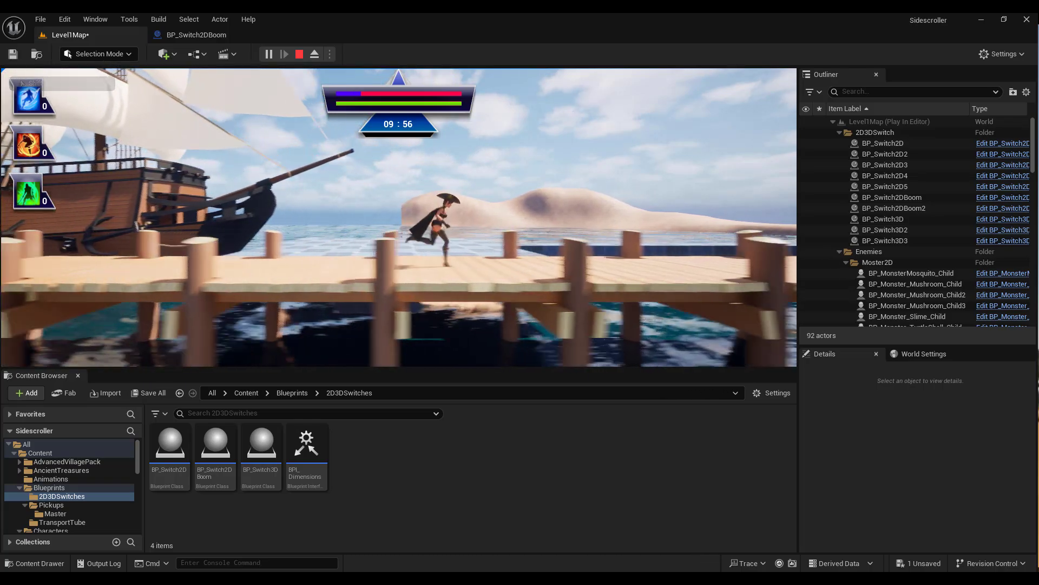
key(space)
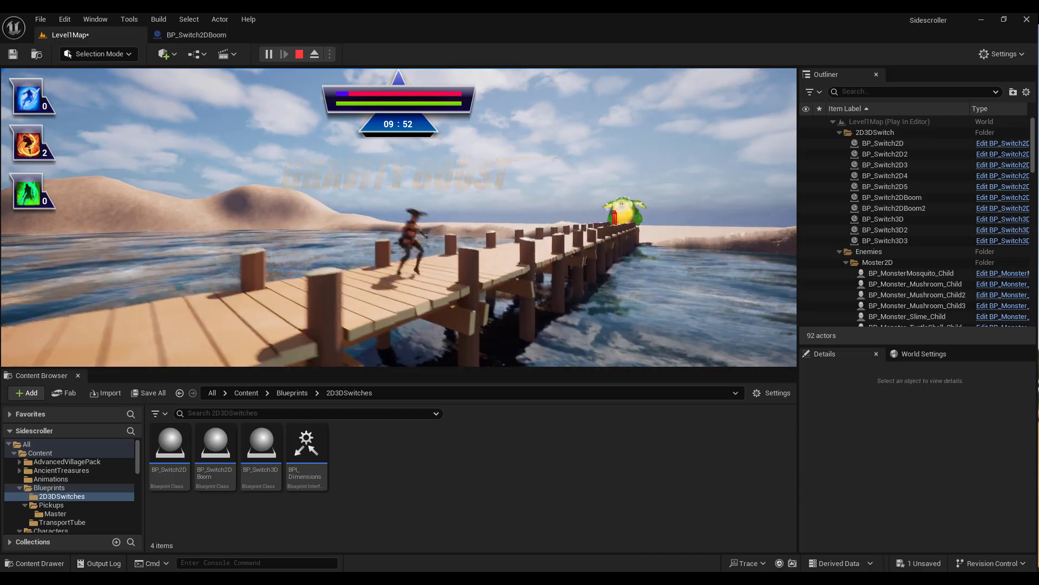
key(space)
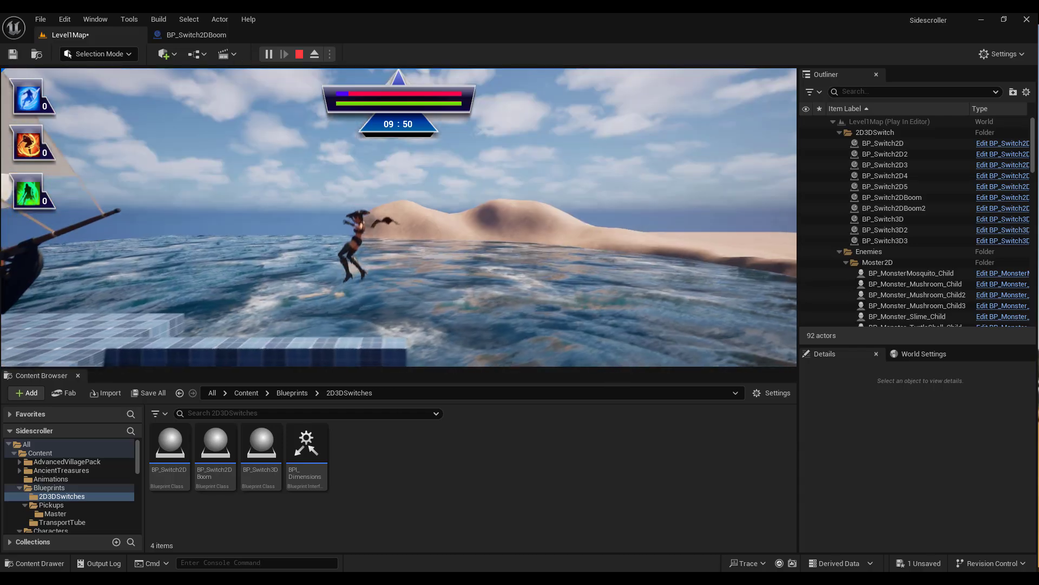
key(space)
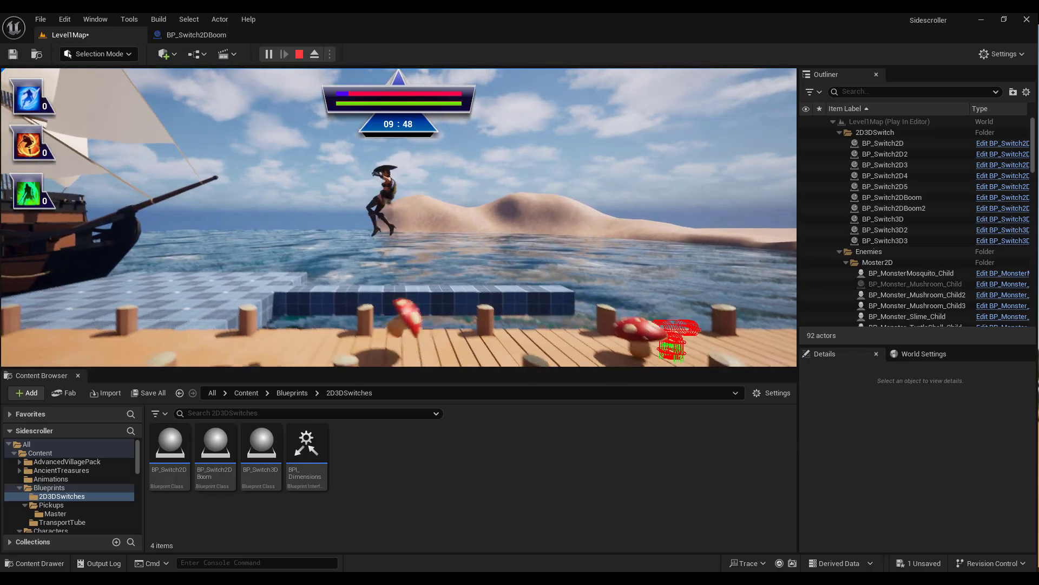
key(Escape)
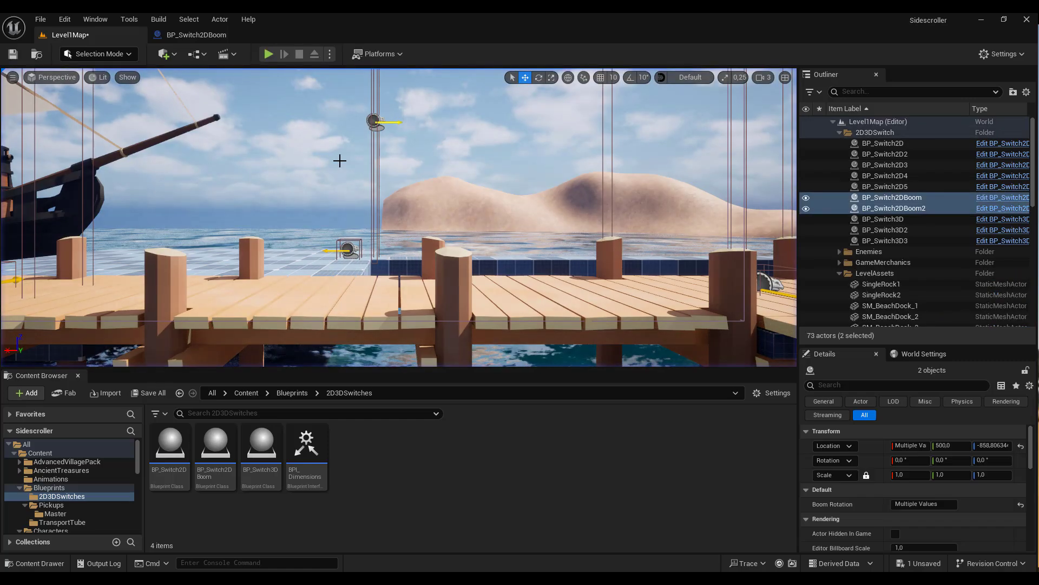
- Check the BoomRotation variable's default in BP_Switch2DBoom and the Boom Rotation values of both placed boom switches in Level1Map
click(188, 32)
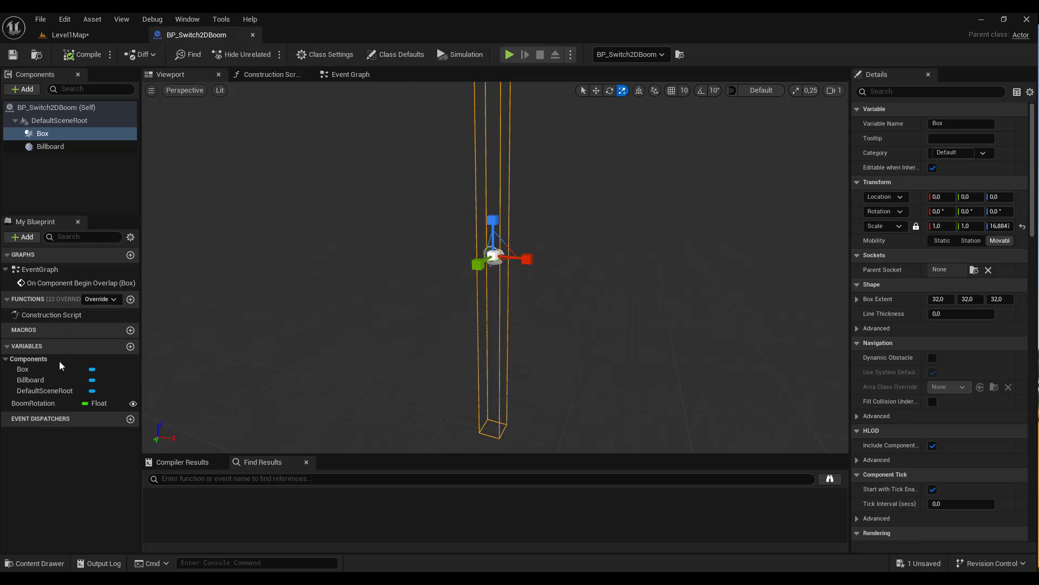
click(42, 406)
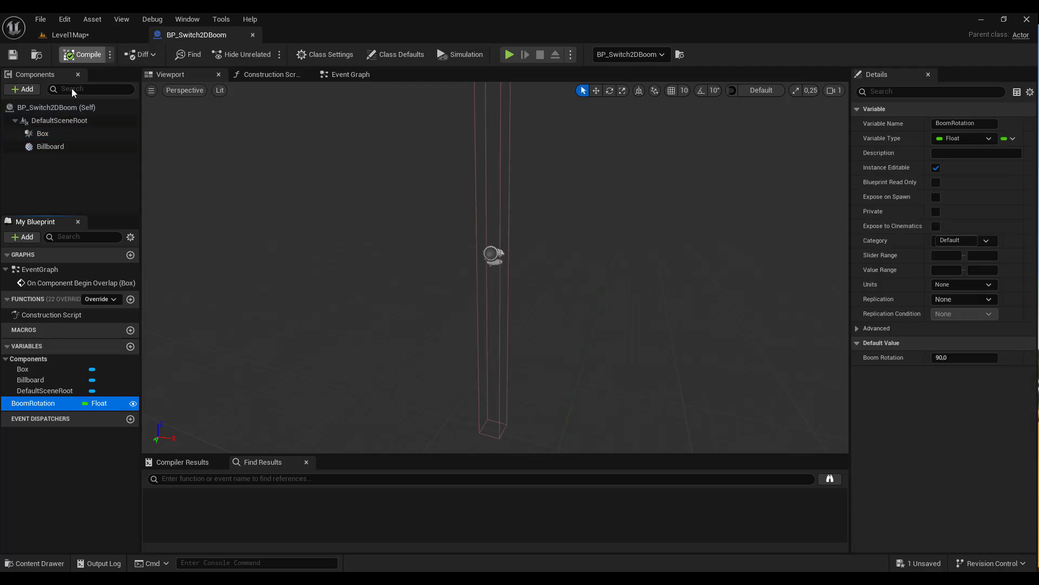
click(69, 34)
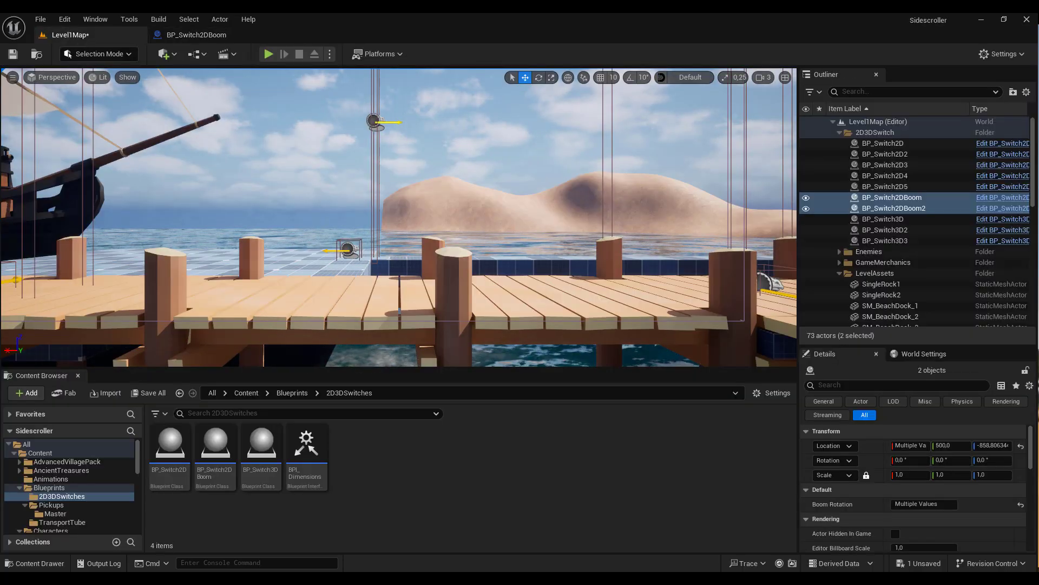
right_drag(659, 177, 729, 117)
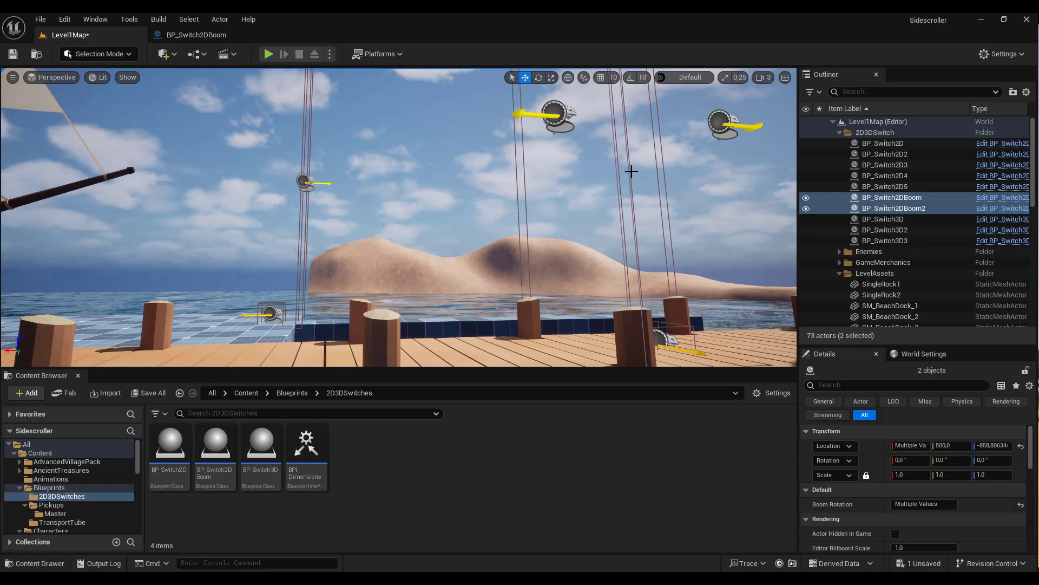
right_drag(631, 171, 628, 114)
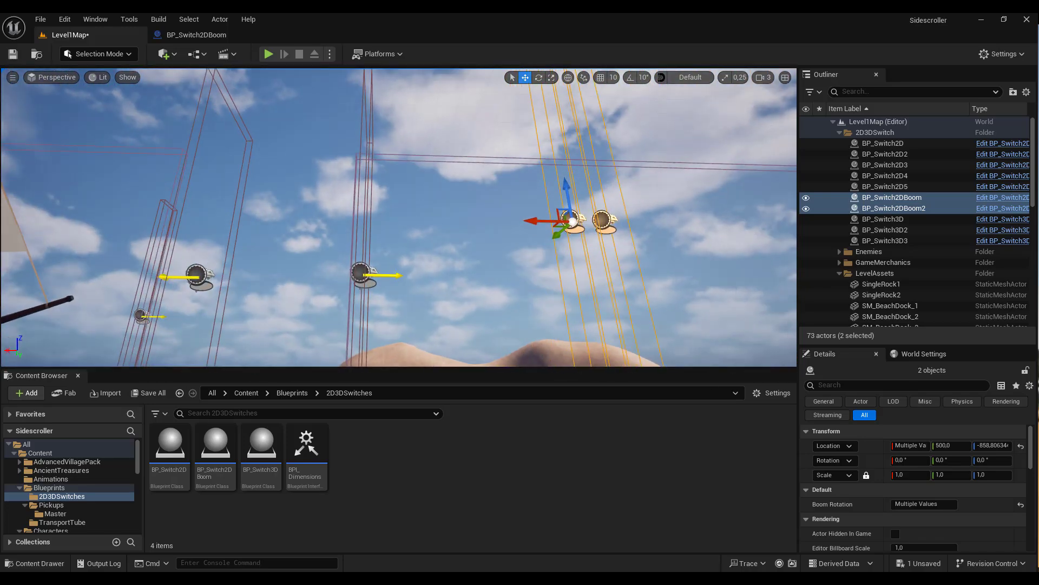
click(606, 221)
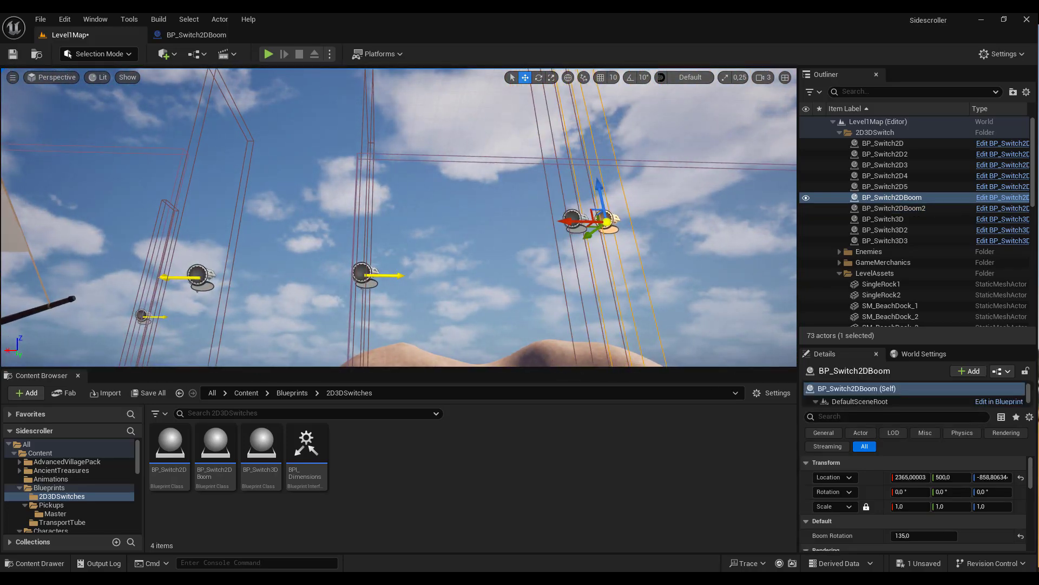
scroll(830, 523, down, 1)
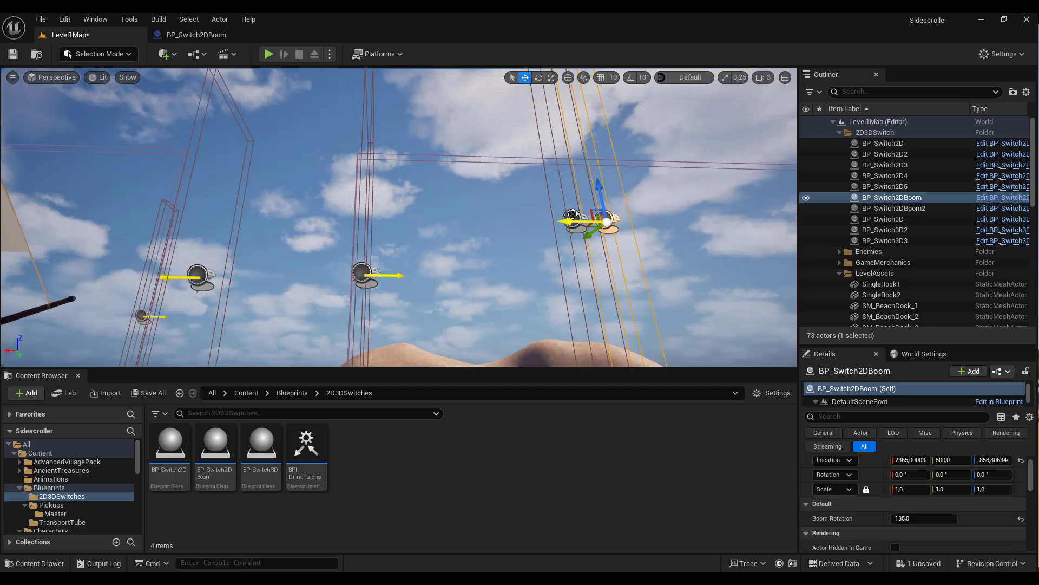
click(572, 215)
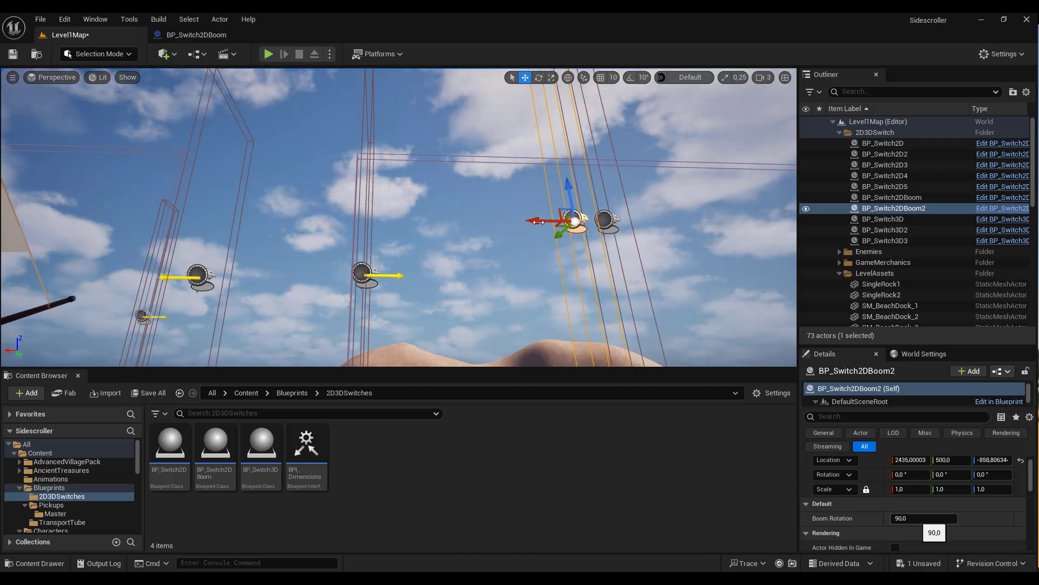
right_drag(398, 217, 358, 303)
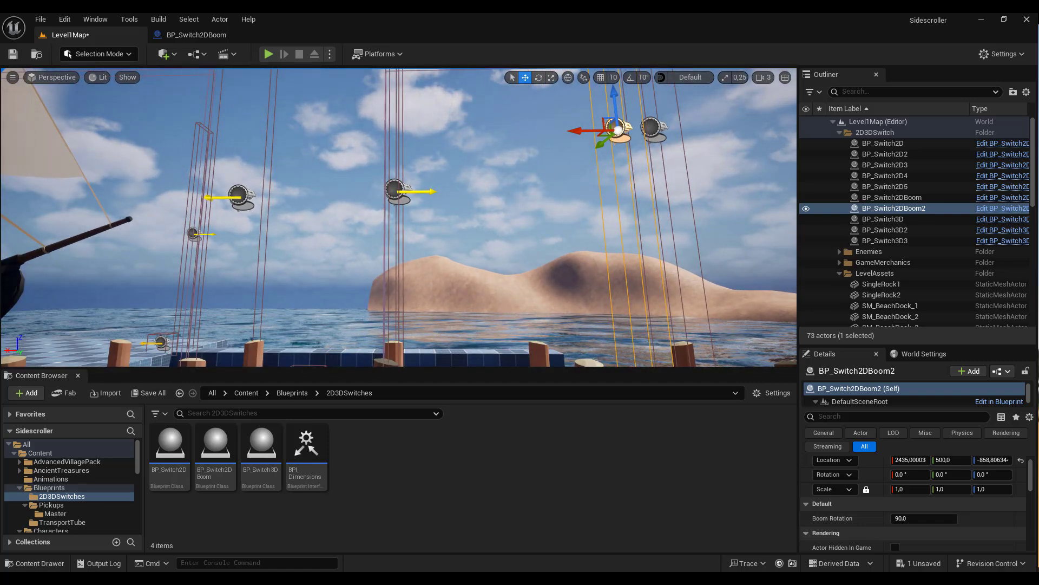
right_drag(358, 303, 357, 348)
key(s)
key(w)
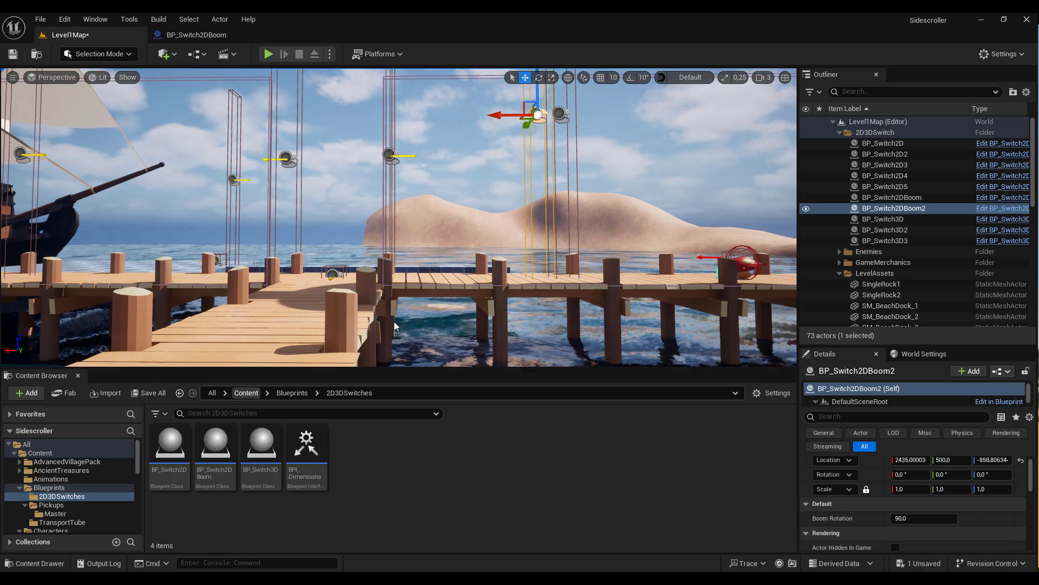
- Open BP_Pickup_Master from the Blueprints/Pickups/Master folder and examine its event graph and its pickup sphere in the viewport
click(294, 392)
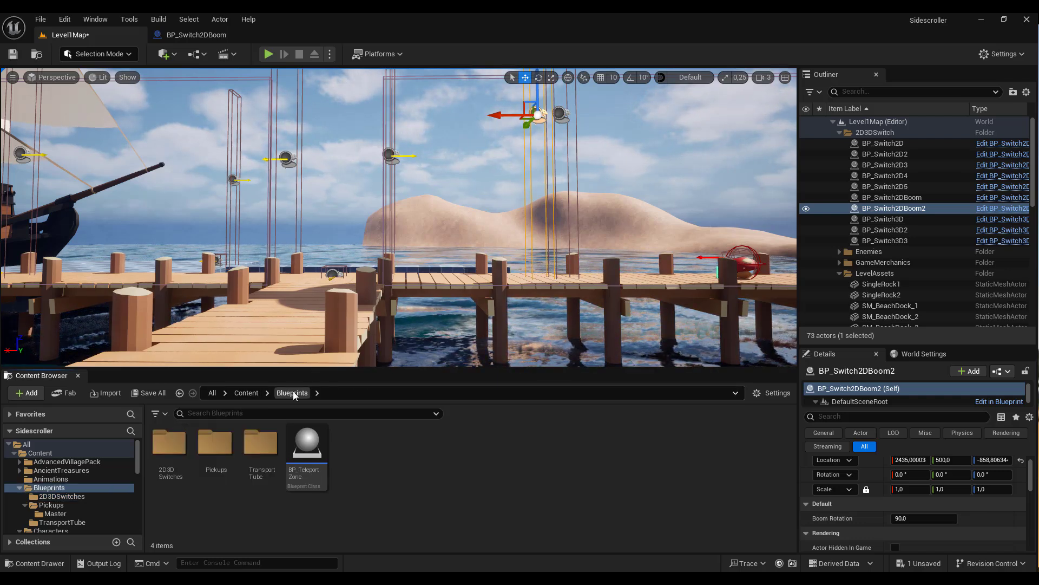
click(207, 445)
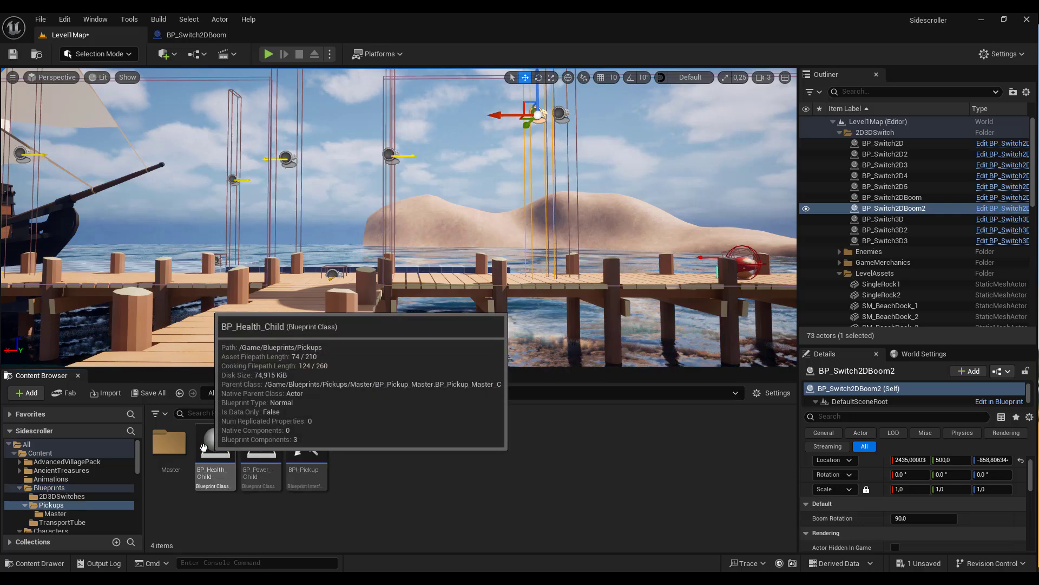
double_click(208, 445)
double_click(178, 449)
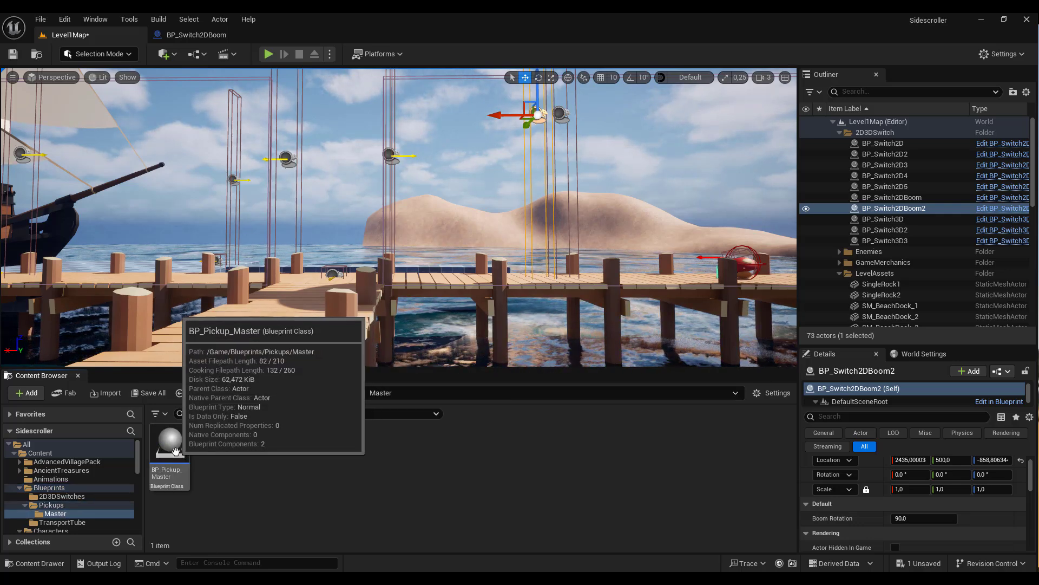
double_click(179, 450)
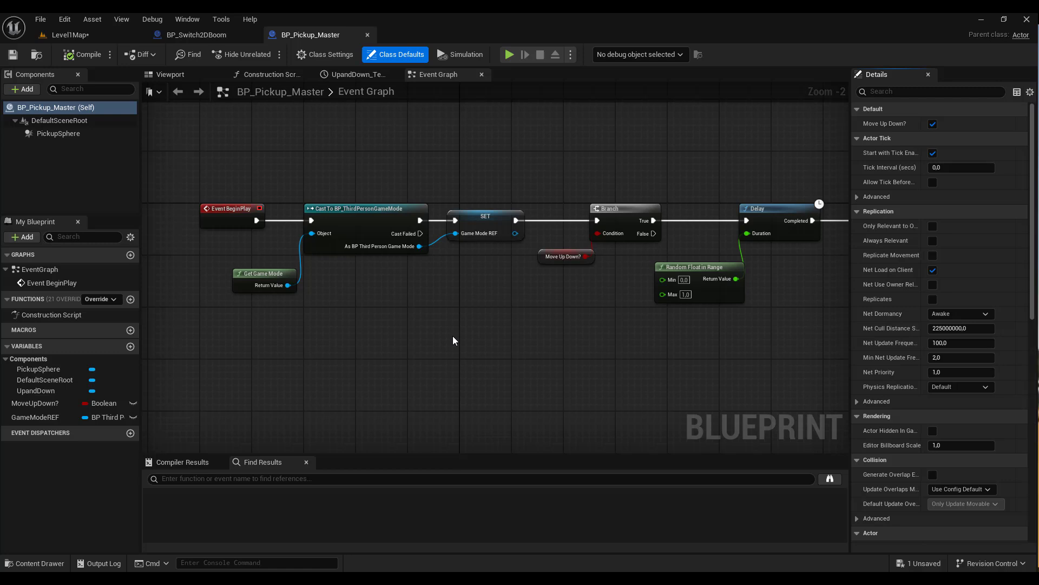
right_drag(453, 335, 409, 342)
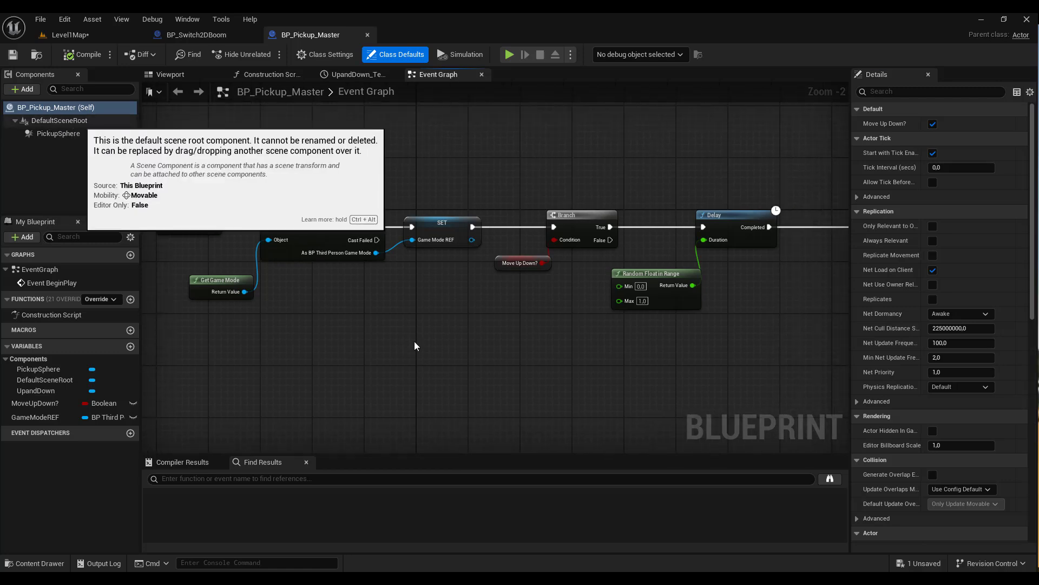
click(175, 75)
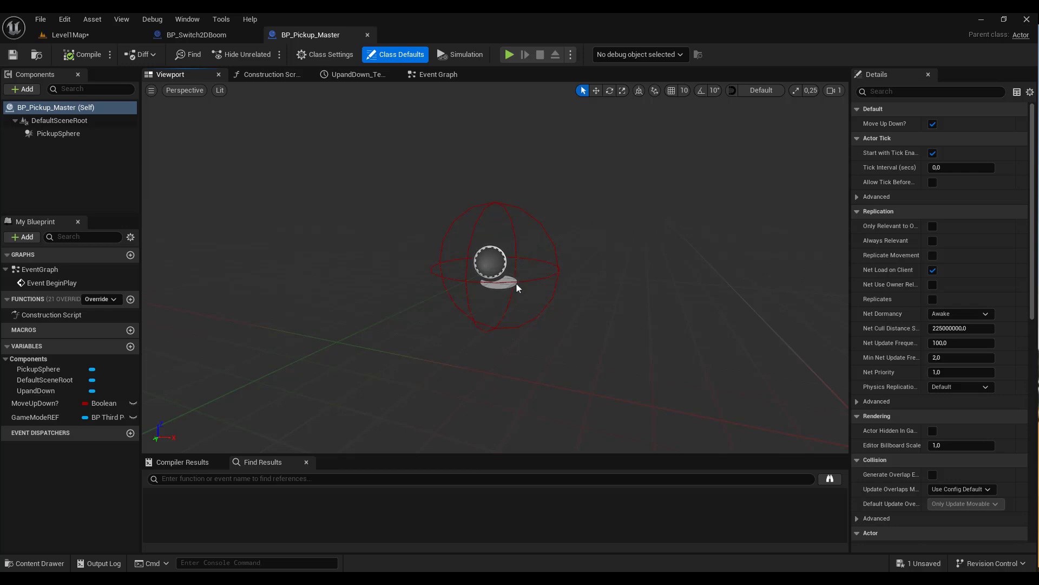
click(436, 76)
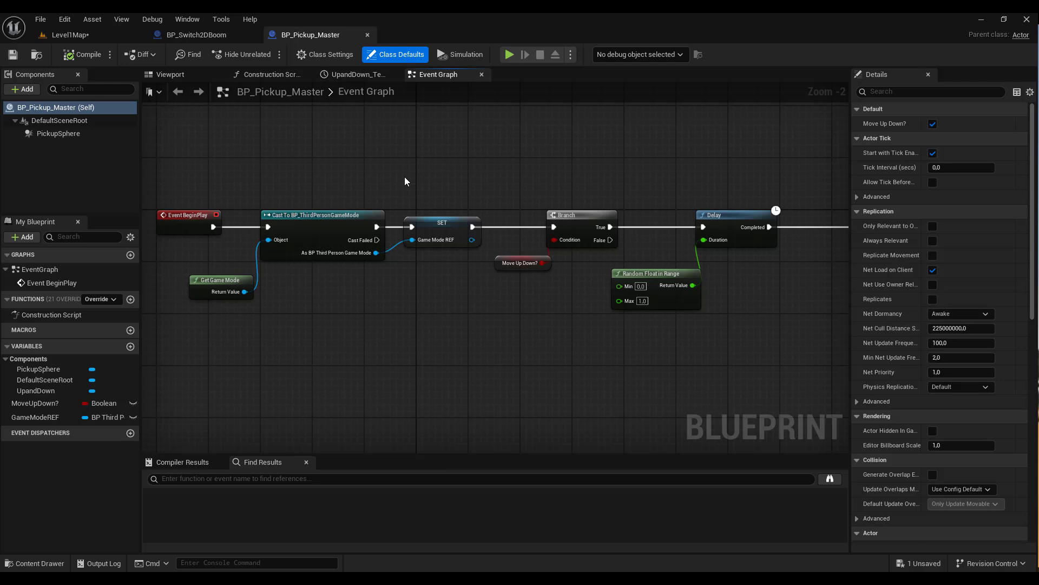
- Open BP_Health_Child from the Pickups folder and examine its PickupSphere overlap logic through the tag and interface checks to Health and Destroy Actor
click(81, 36)
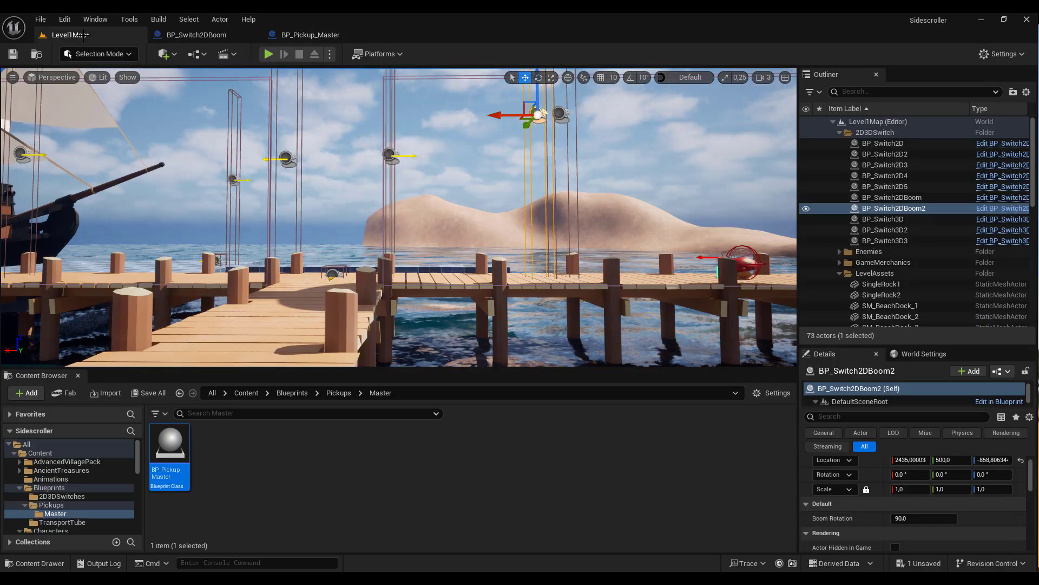
click(341, 394)
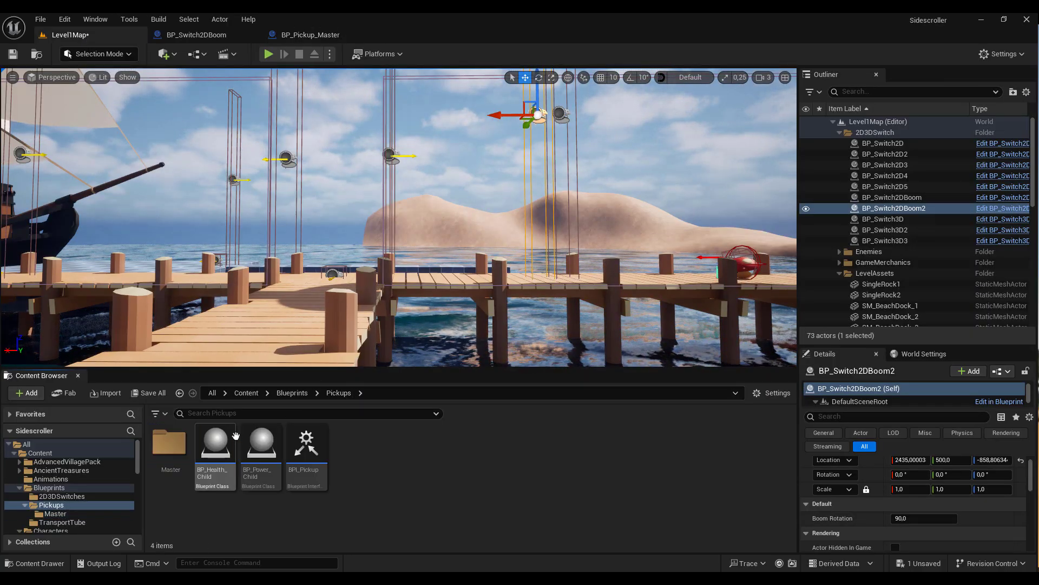
double_click(213, 445)
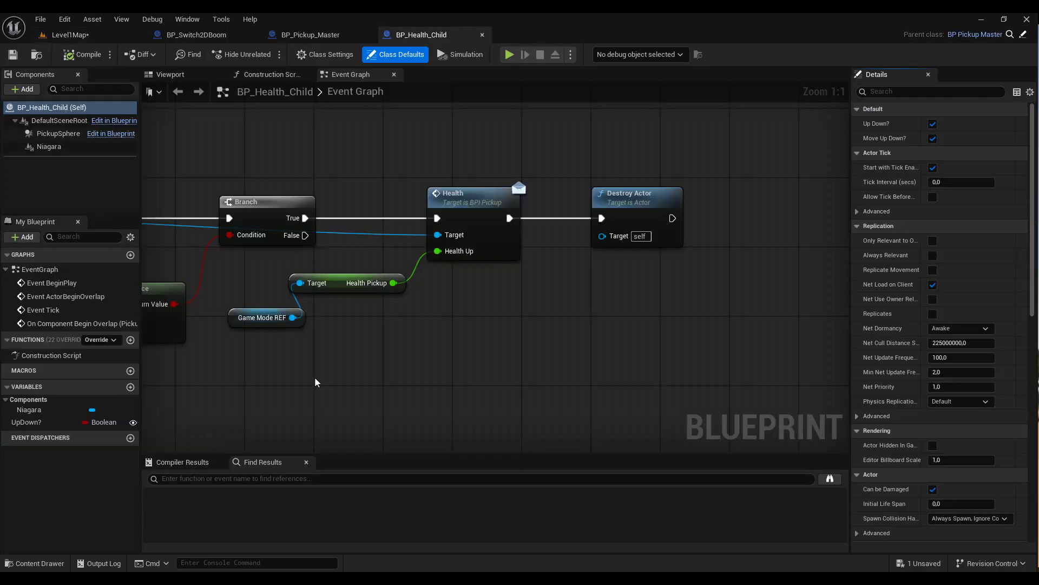
right_drag(305, 382, 711, 374)
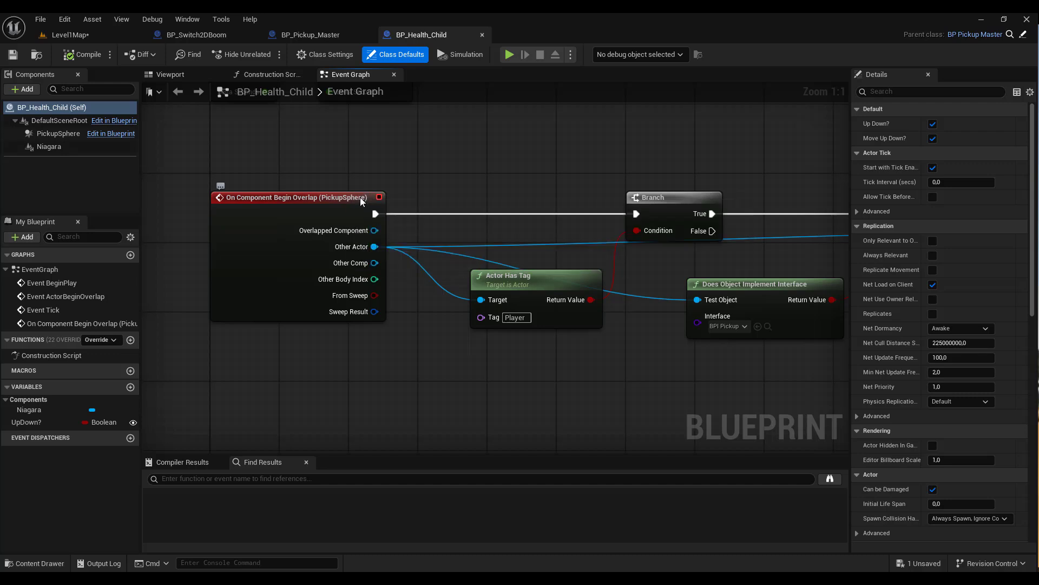
click(328, 38)
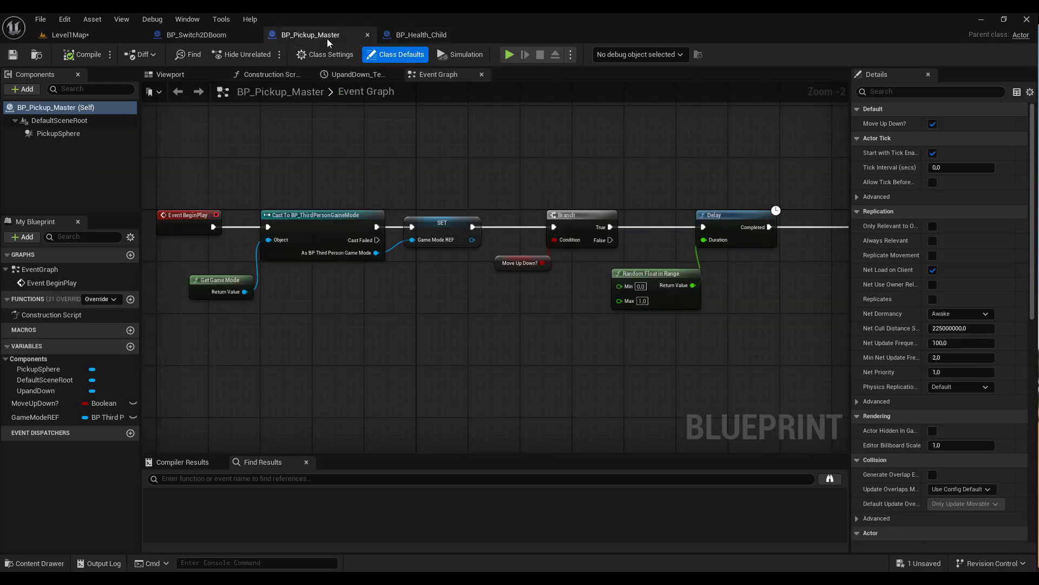
click(428, 34)
mouse_move(584, 173)
right_down()
mouse_move(471, 142)
mouse_move(409, 163)
mouse_move(165, 178)
right_up()
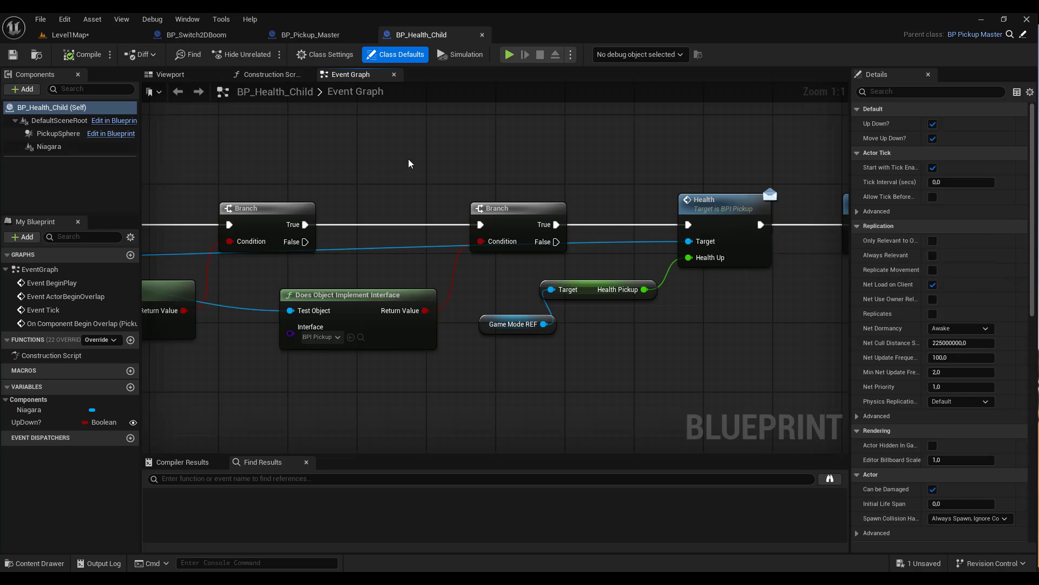
right_drag(409, 163, 552, 160)
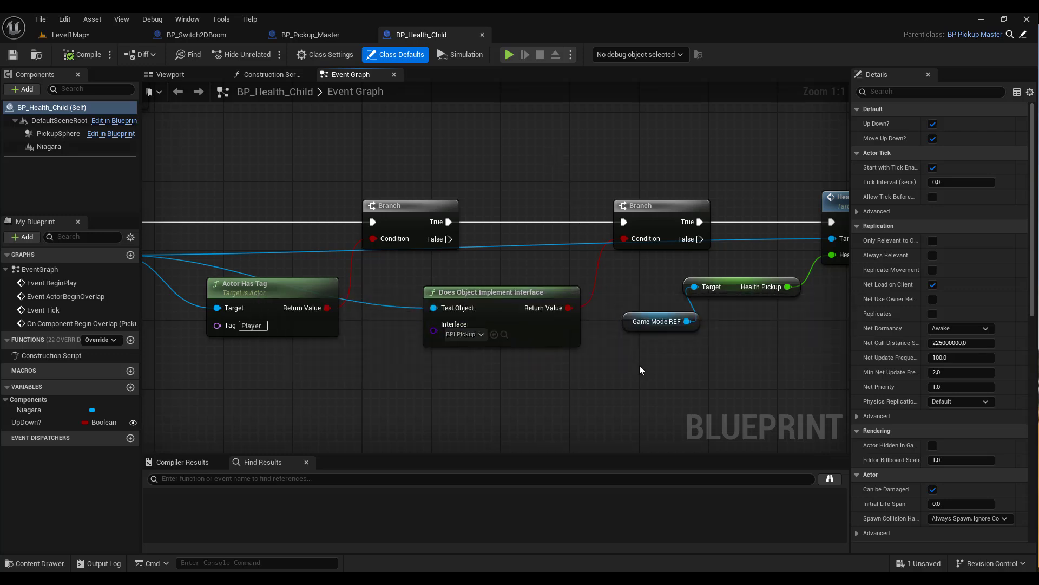
mouse_move(640, 369)
right_down()
mouse_move(536, 352)
mouse_move(444, 359)
right_up()
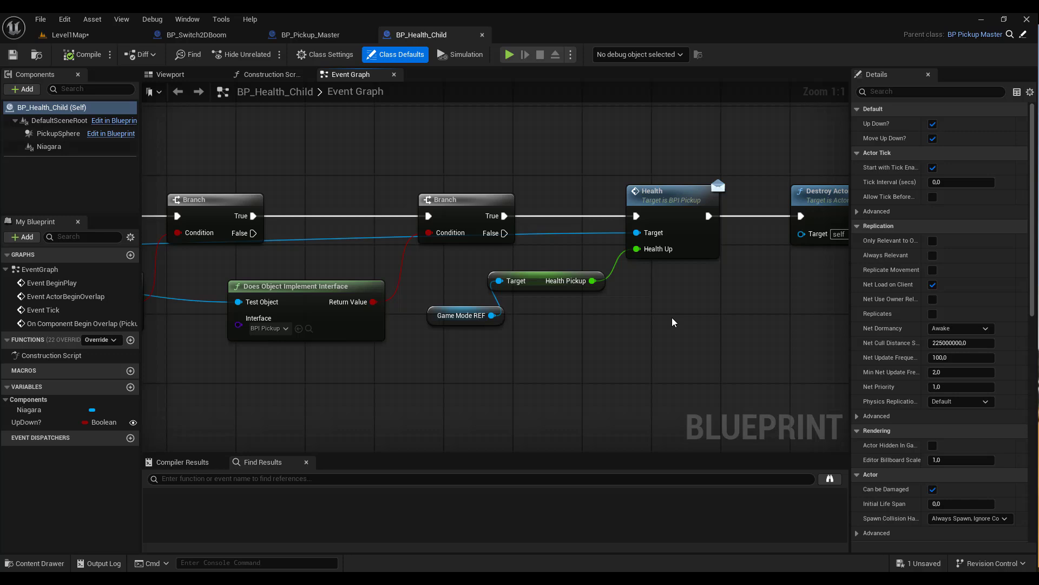
right_drag(665, 290, 600, 287)
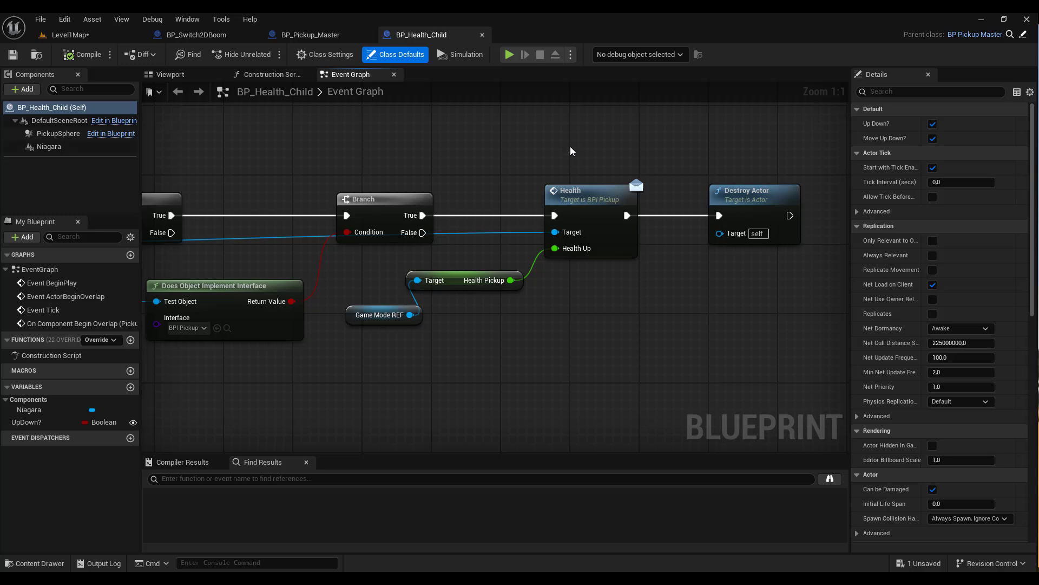
click(84, 54)
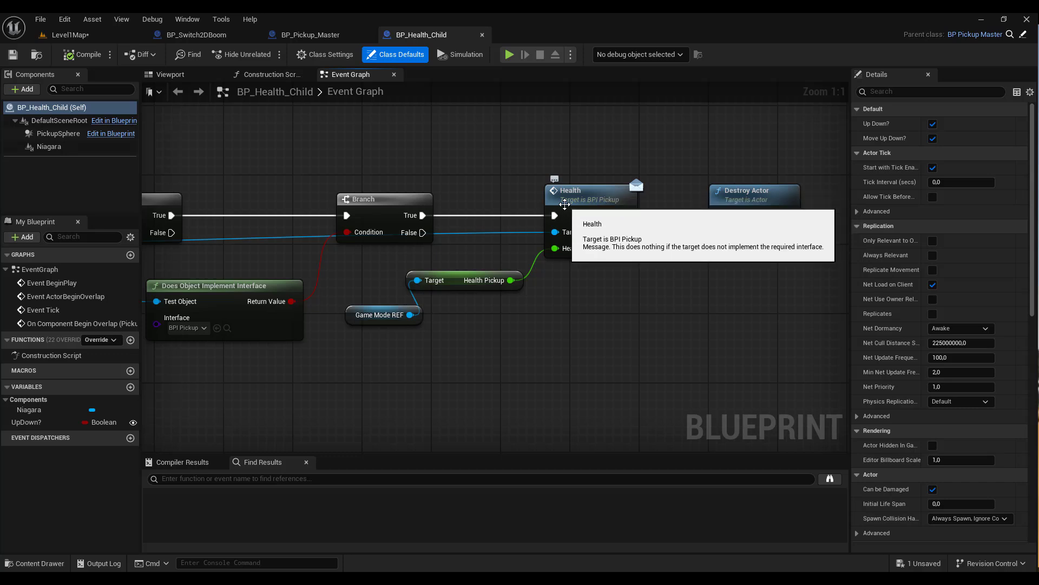
- Add a function named Sword to the BPI_Pickup interface in the Blueprints/Pickups folder and compile the interface
click(72, 35)
click(306, 449)
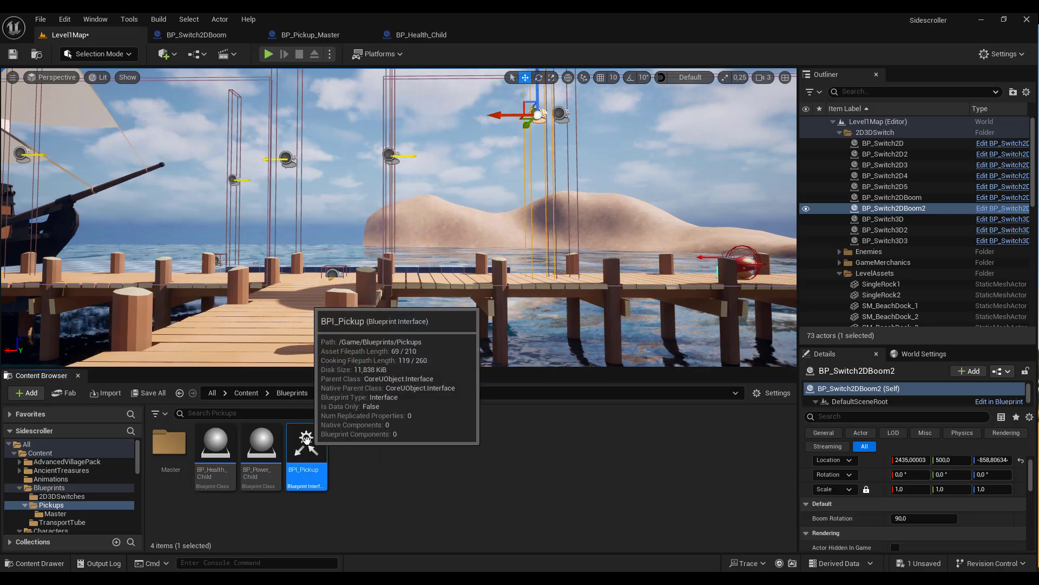
double_click(306, 440)
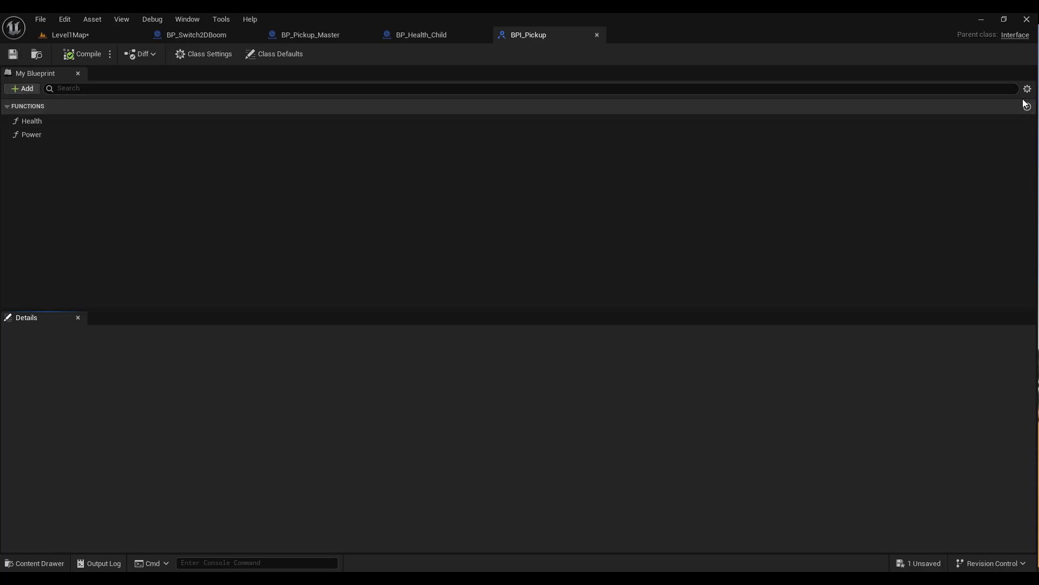
click(23, 90)
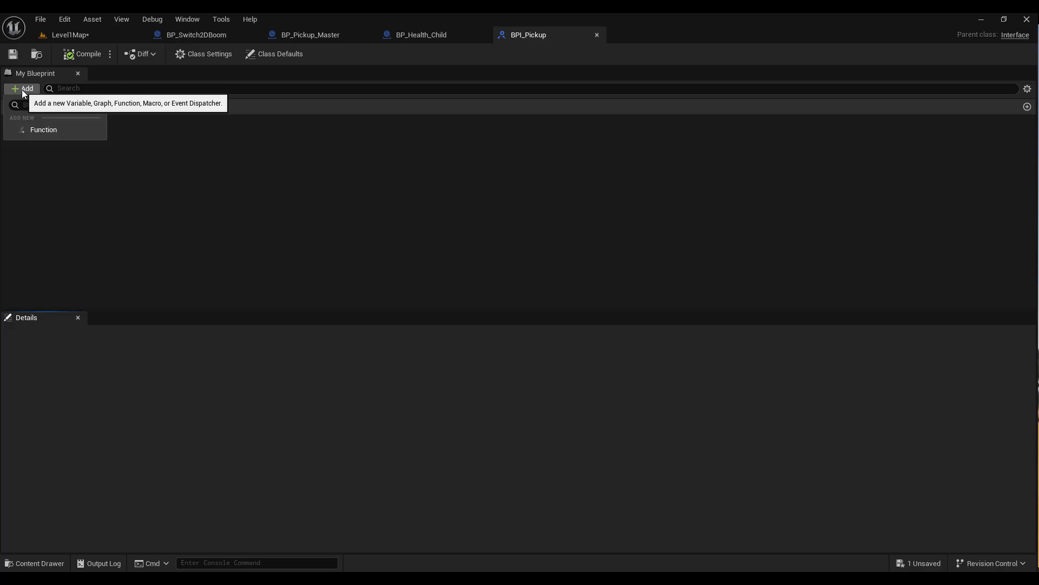
click(37, 130)
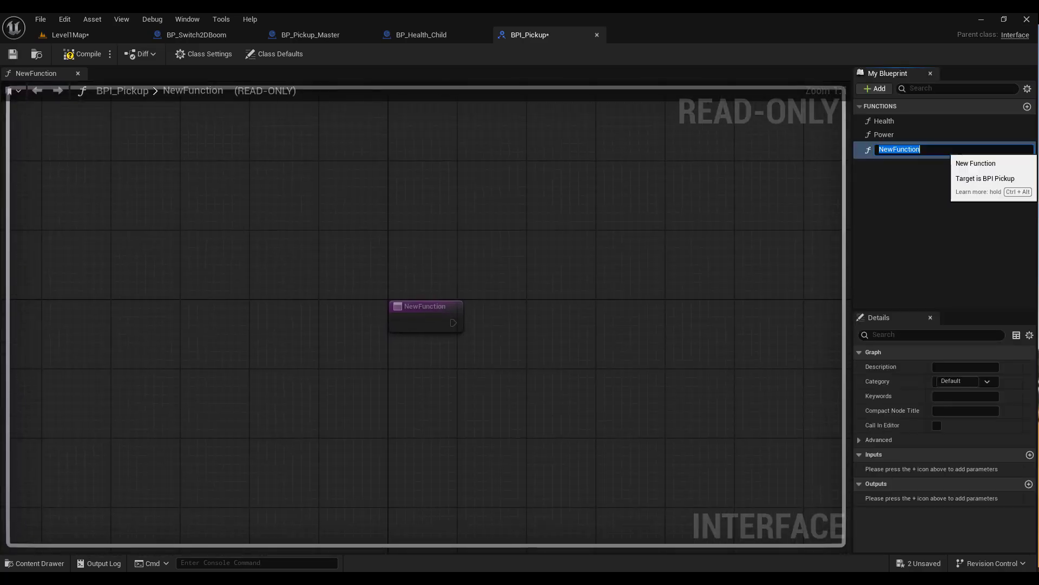
text(Sword)
key(Return)
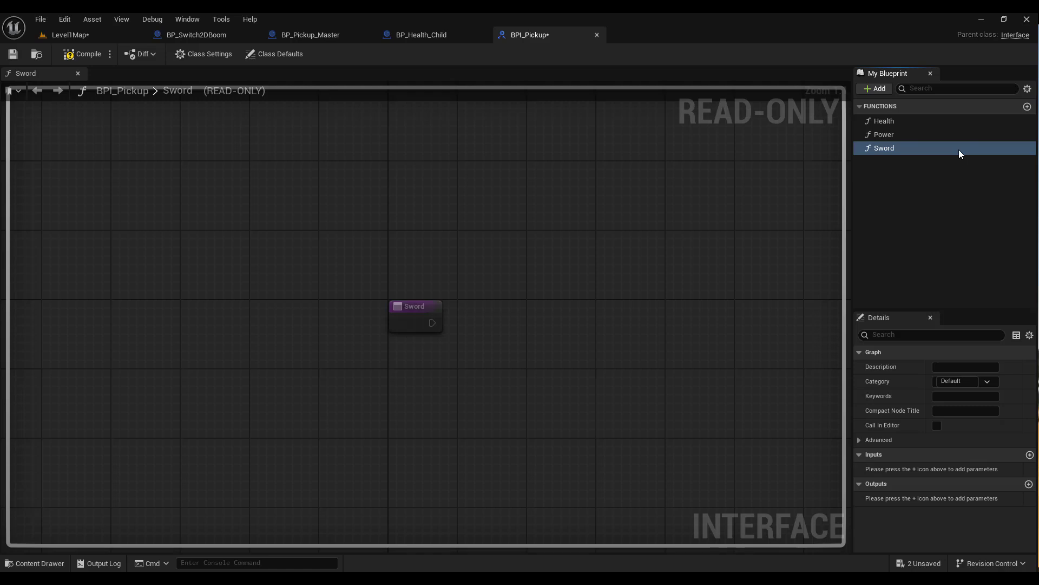
click(81, 54)
click(597, 36)
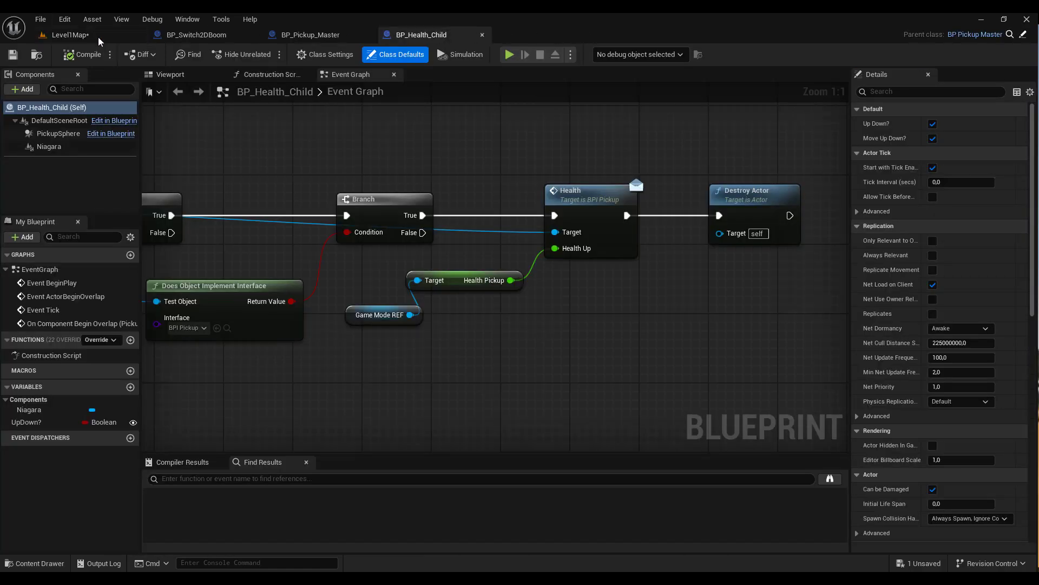
right_drag(226, 150, 458, 197)
right_drag(274, 213, 372, 163)
scroll(346, 160, down, 2)
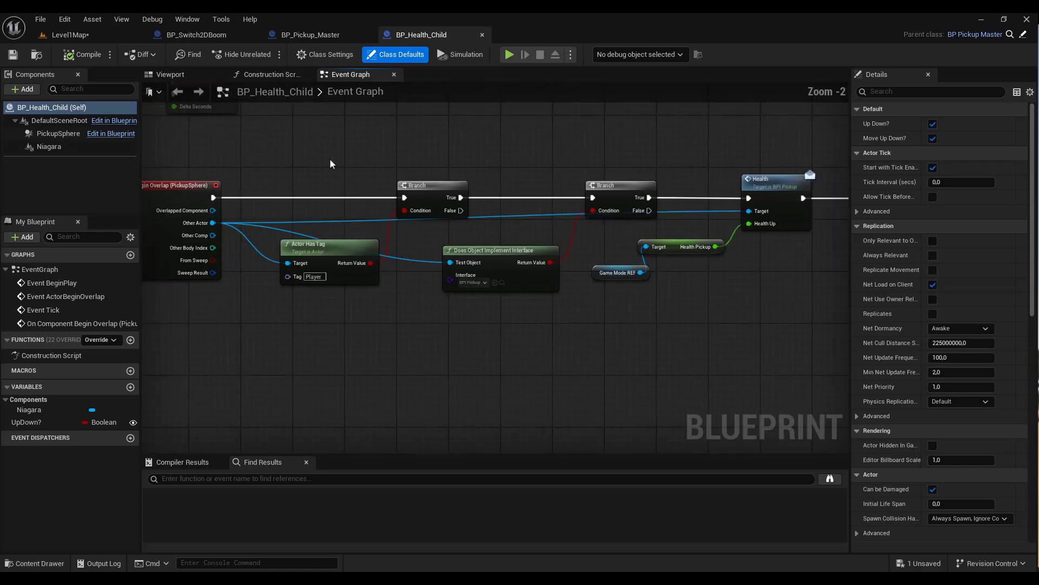
right_drag(308, 160, 369, 220)
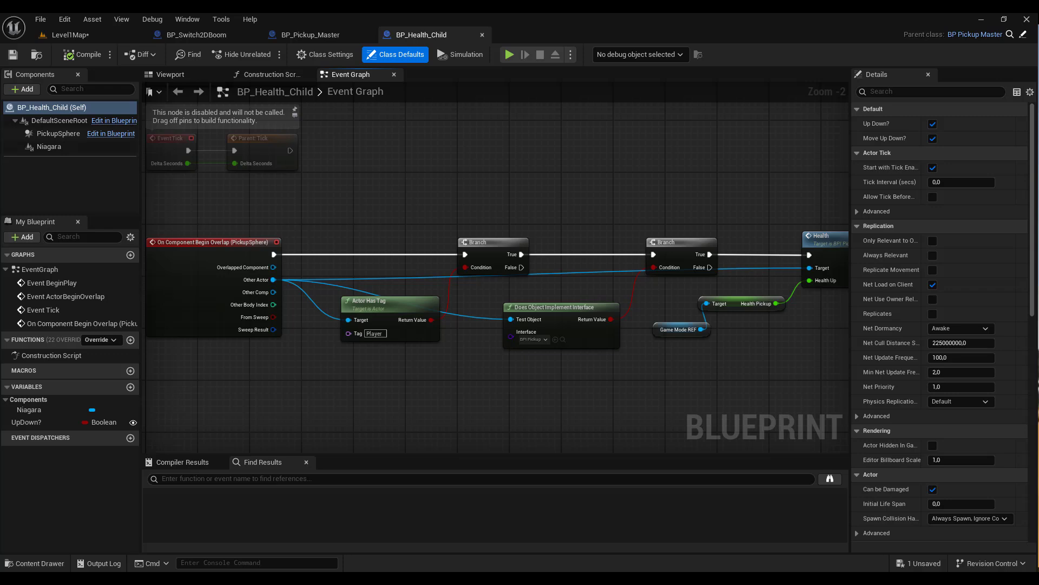
- Create a child Blueprint class of BP_Pickup_Master in the Master folder, name it BP_Pickup_Sword_Child, and save Level1Map
click(84, 37)
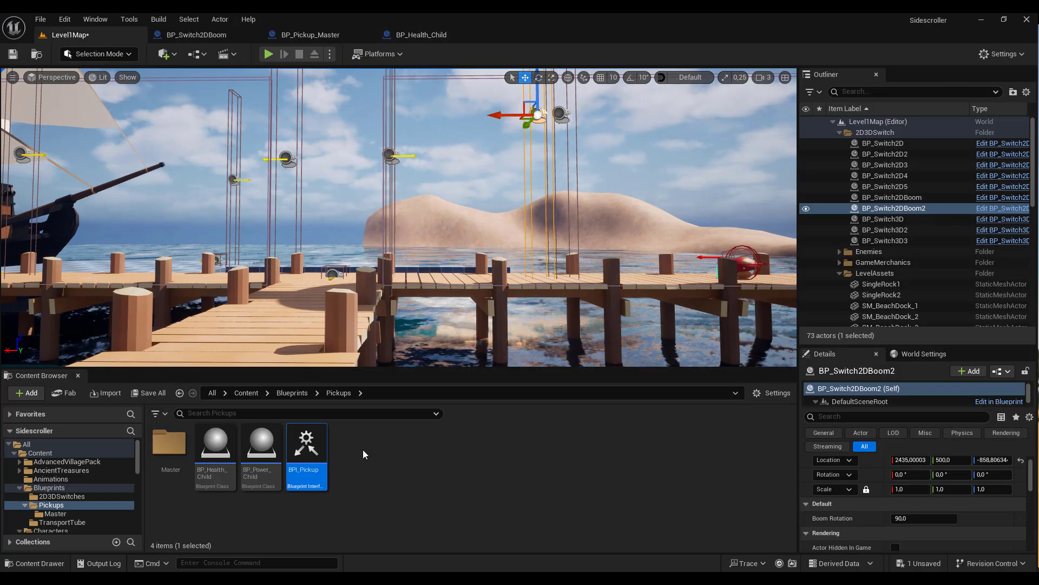
double_click(179, 456)
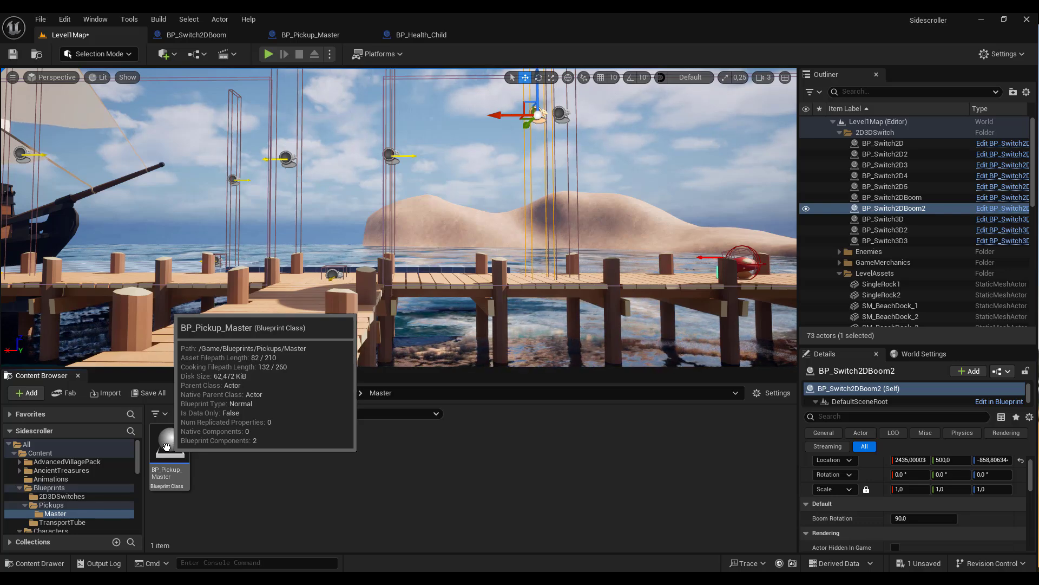
right_click(167, 446)
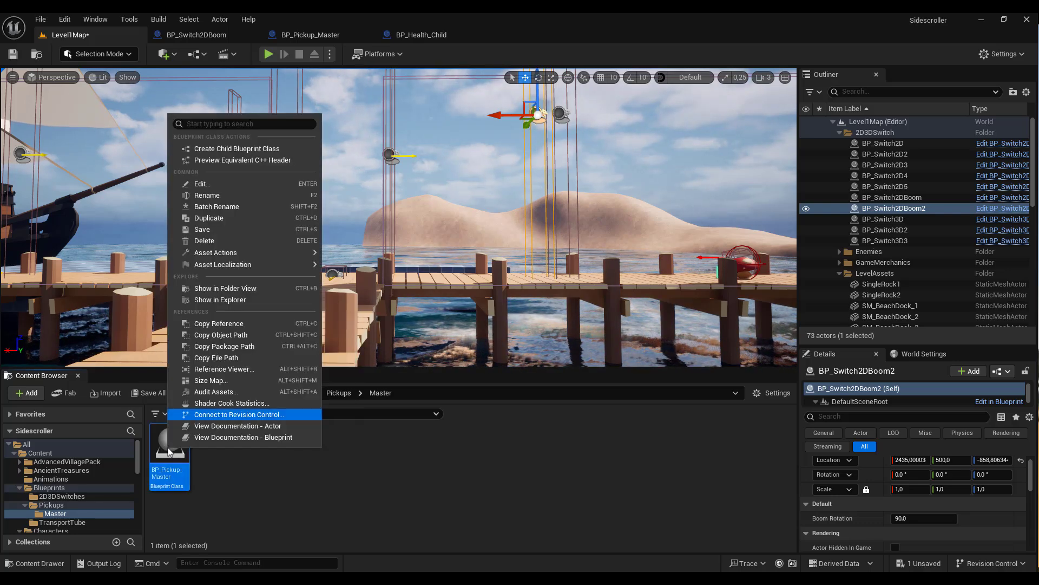
click(272, 154)
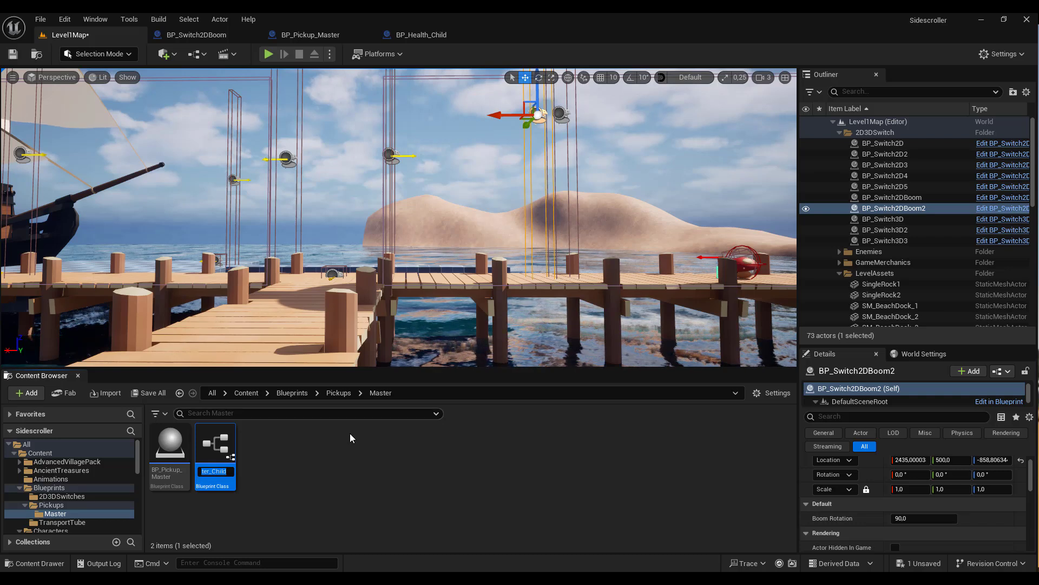
text(B)
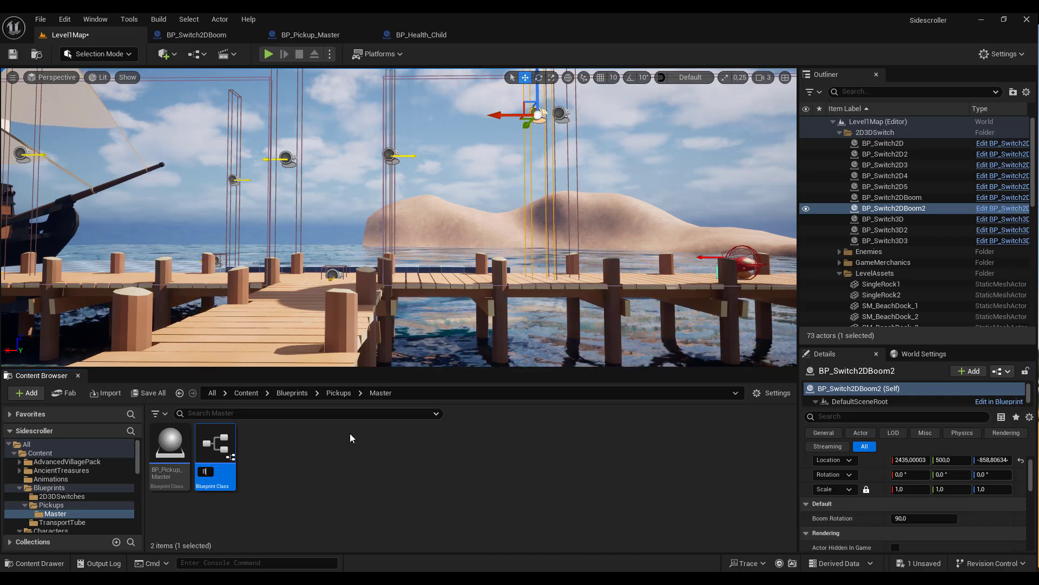
text(P_)
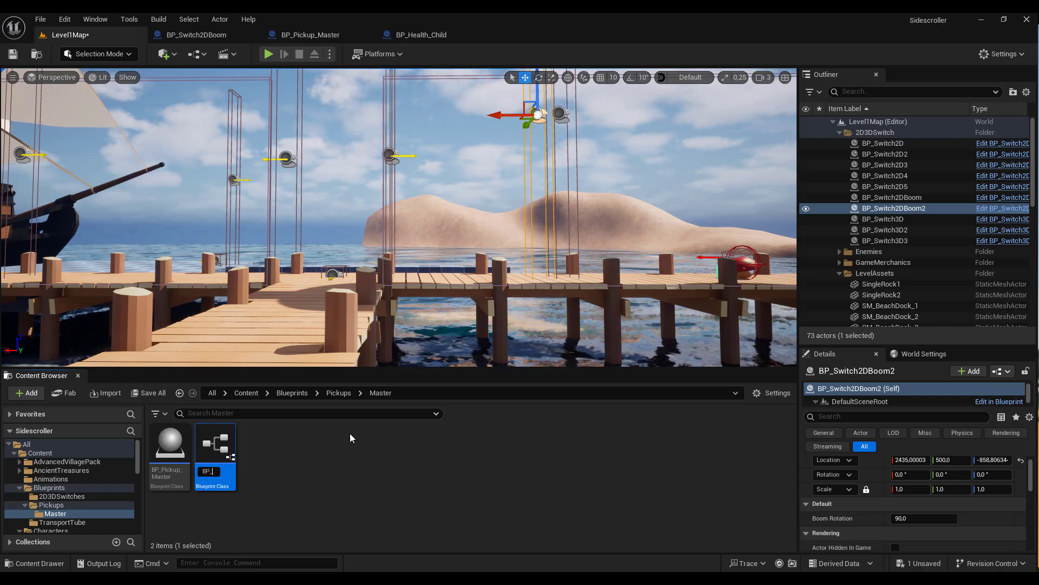
text(Pickup)
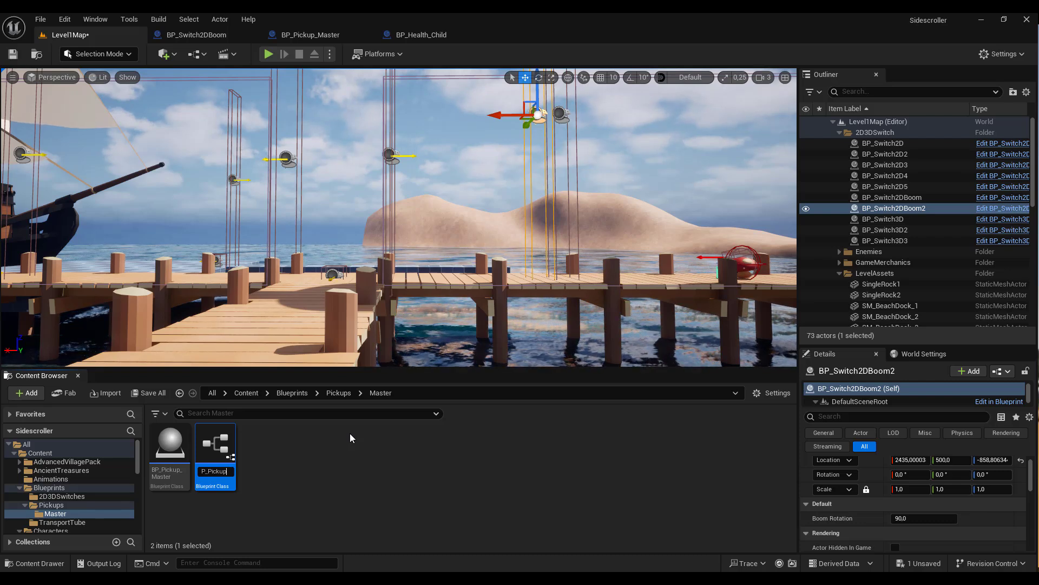
text(_Sword)
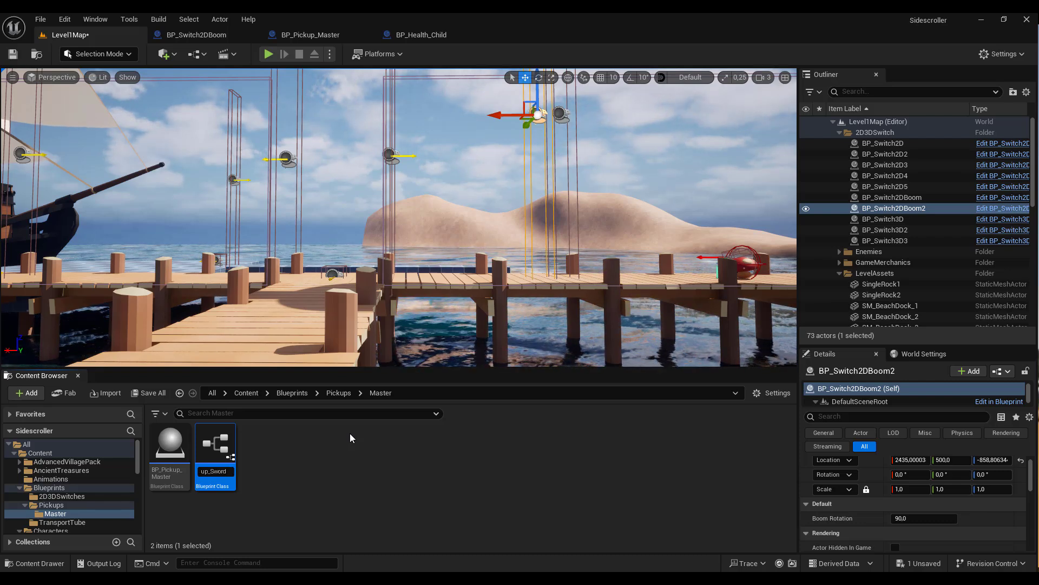
text(_Child)
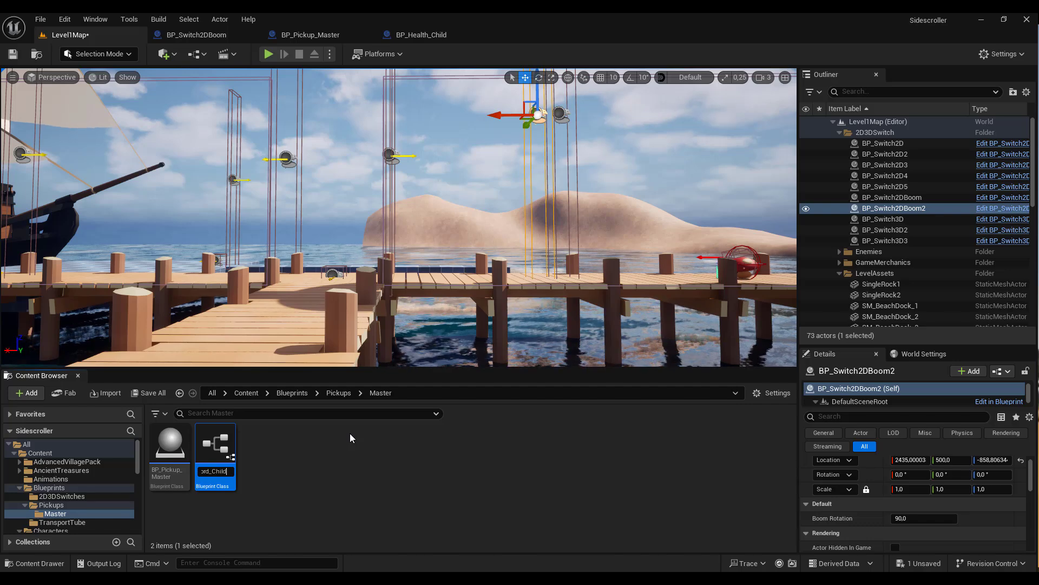
key(Return)
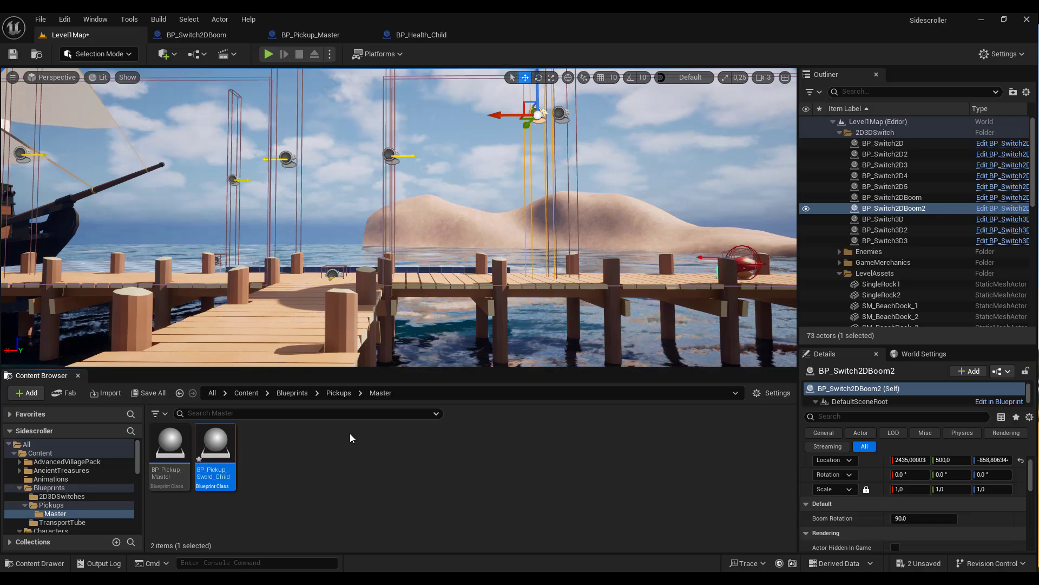
click(15, 54)
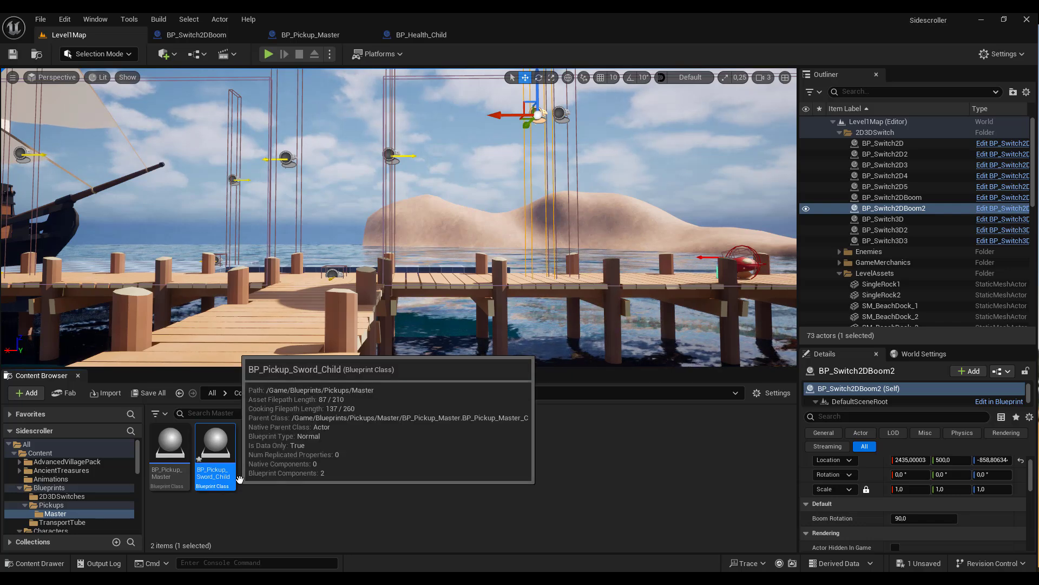
- Move BP_Pickup_Sword_Child from the Master folder into the Pickups folder and show that folder's contents
drag(240, 480, 50, 505)
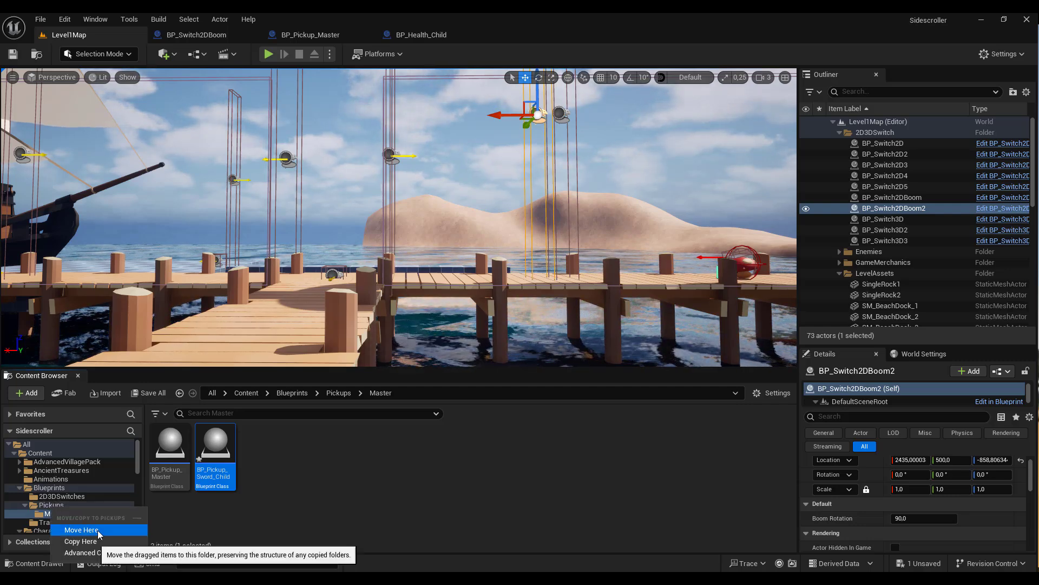
click(96, 529)
click(67, 505)
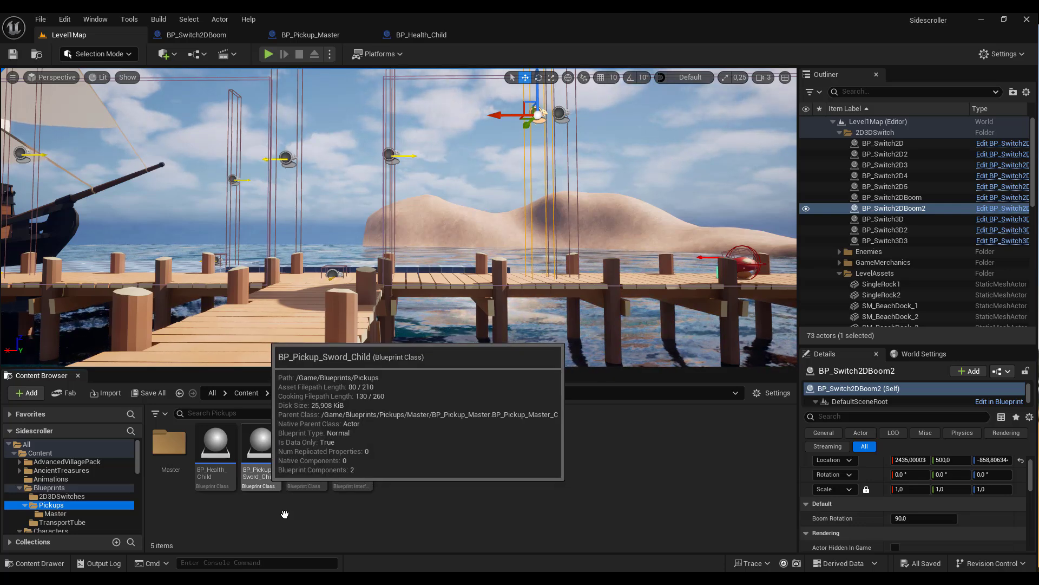
- Open BP_Pickup_Sword_Child and delete the Event ActorBeginOverlap and Event Tick nodes from its event graph
click(262, 443)
double_click(261, 443)
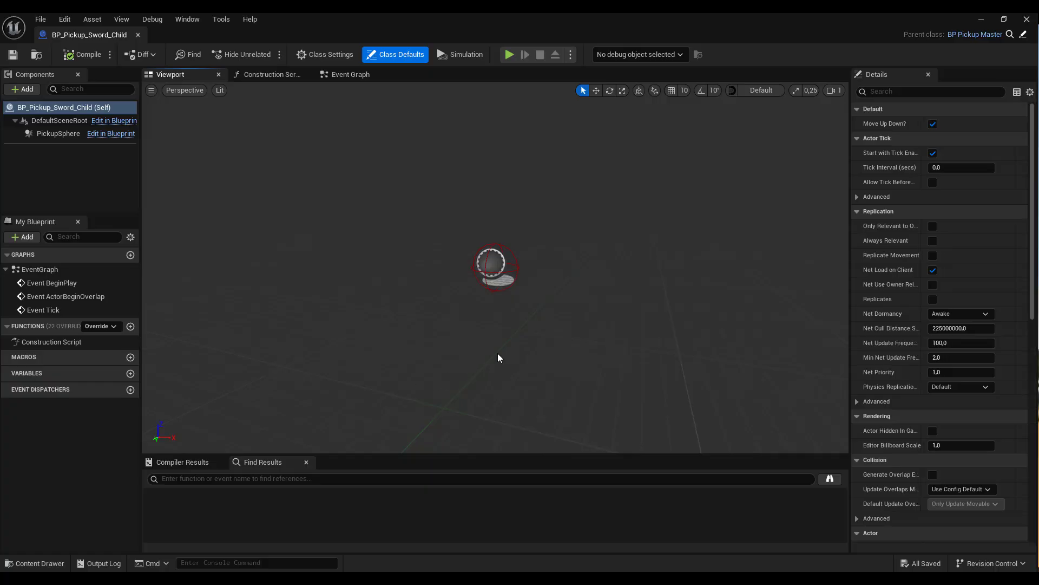
click(347, 74)
scroll(303, 236, down, 2)
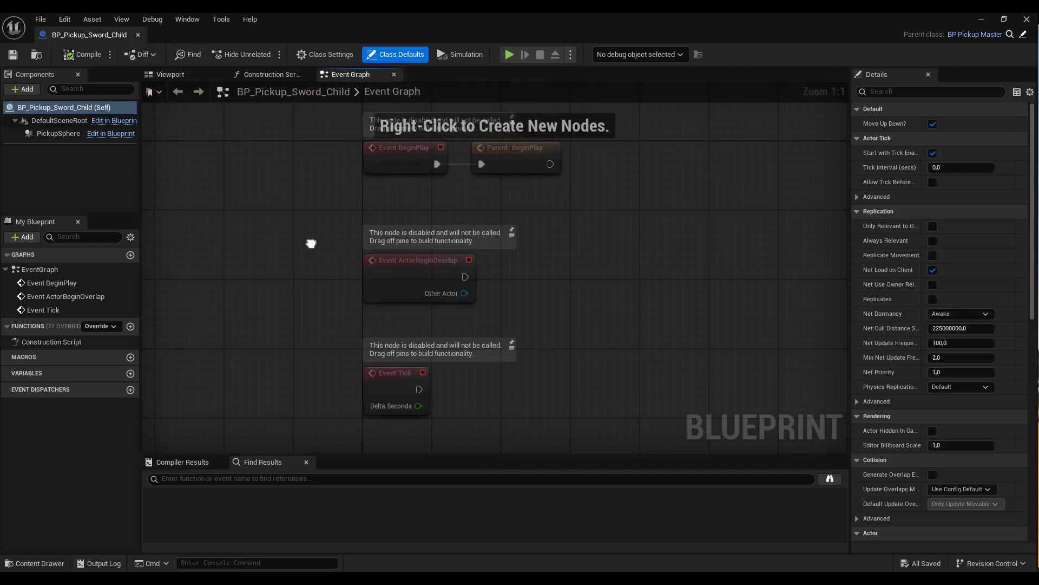
drag(486, 318, 476, 387)
key(Delete)
right_drag(453, 307, 379, 307)
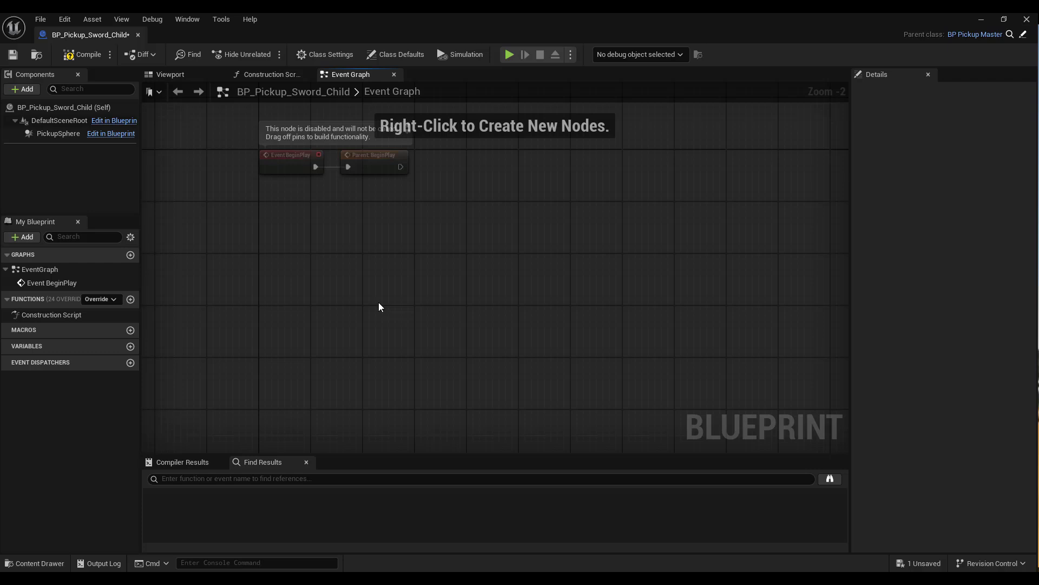
- Add an On Component Begin Overlap event for PickupSphere and locate its node through the component's event details
right_click(51, 133)
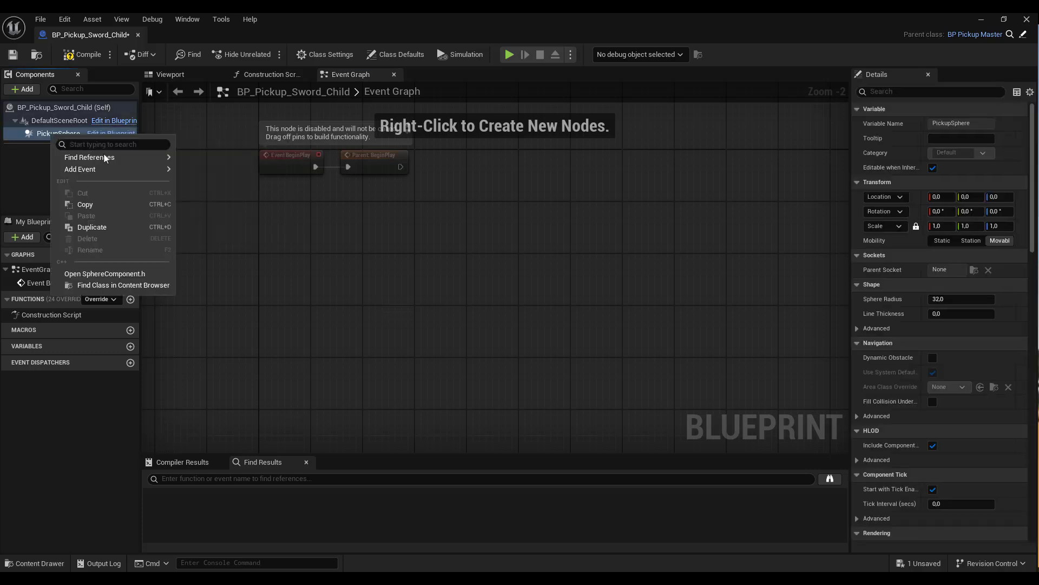
mouse_move(161, 172)
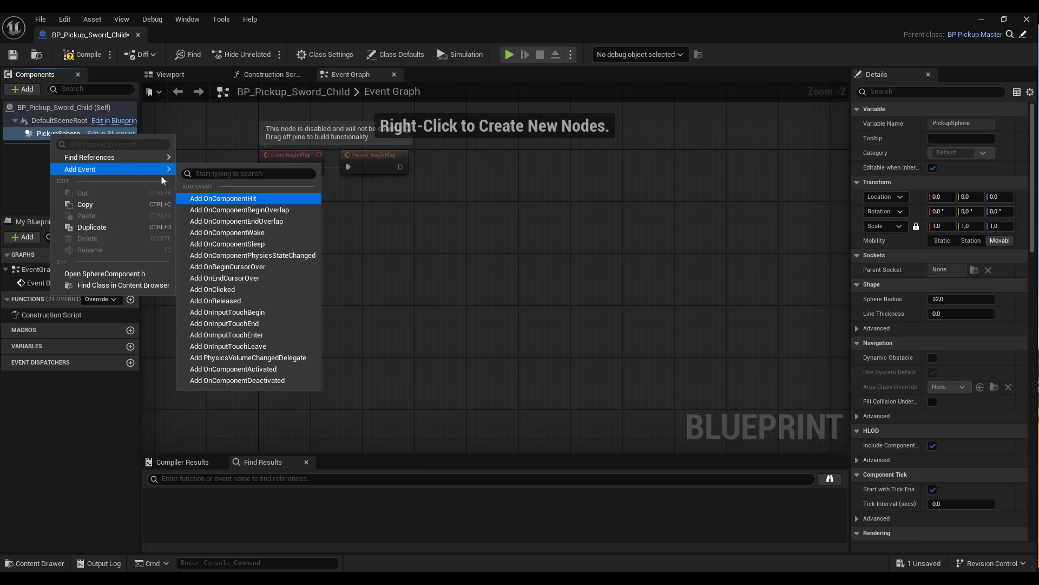
click(244, 209)
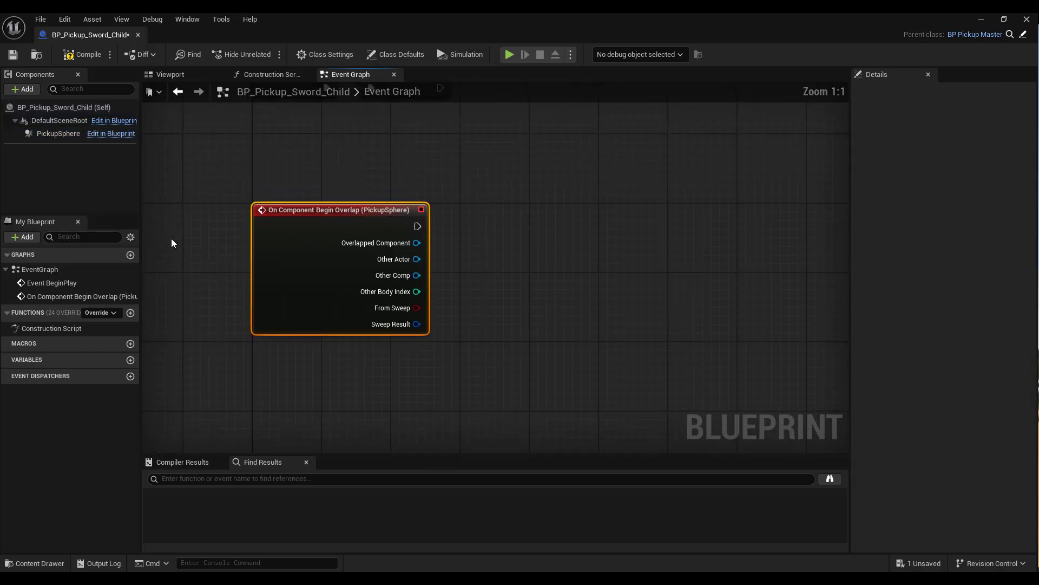
click(59, 134)
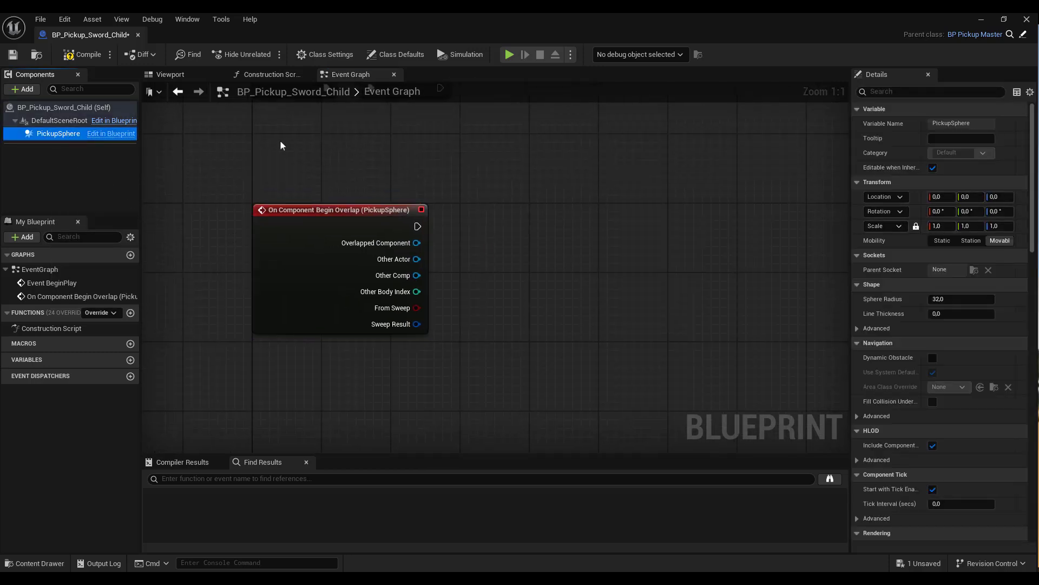
drag(1032, 183, 1034, 468)
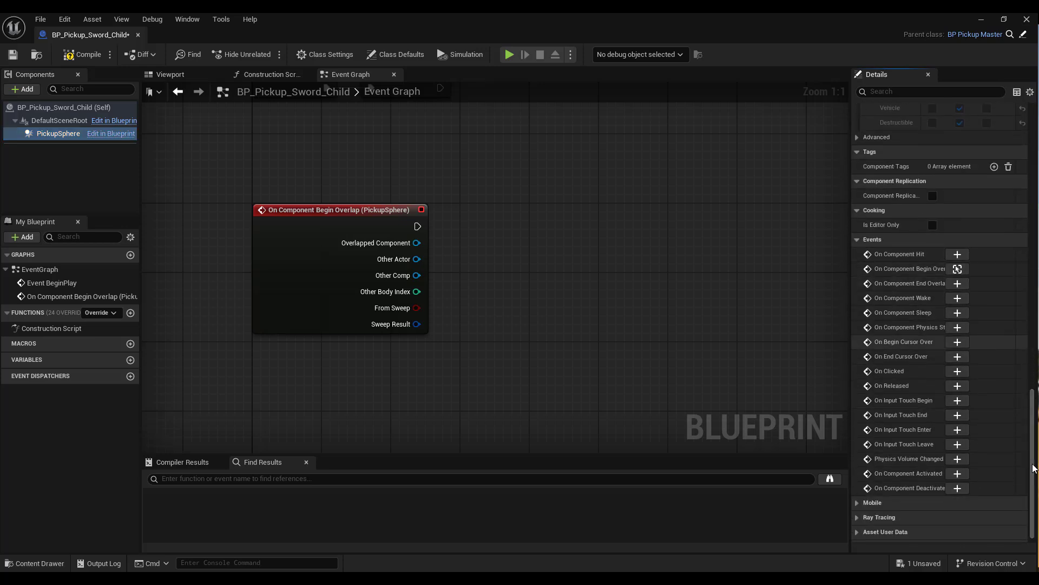
click(957, 269)
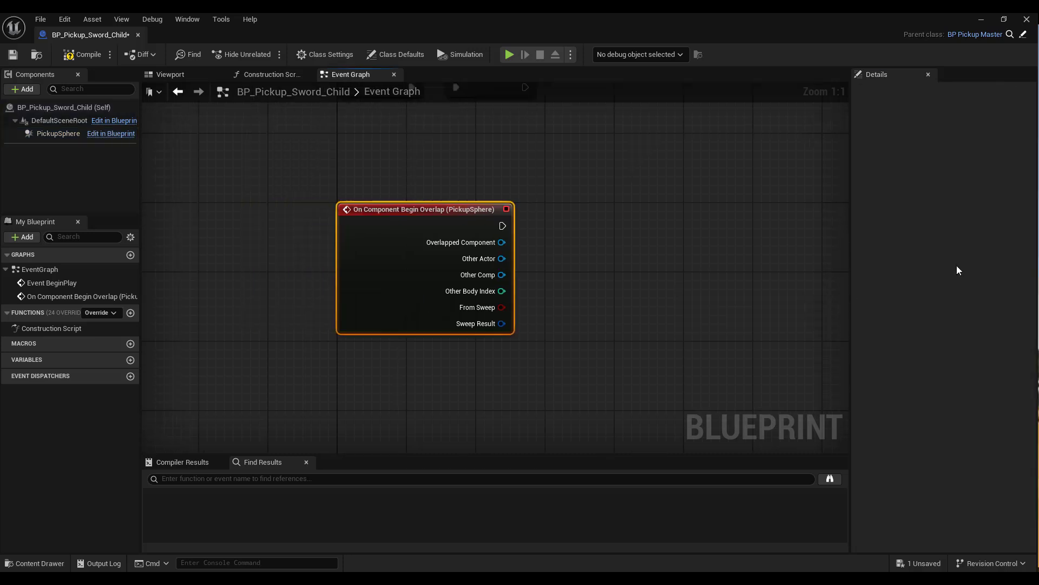
- Add an Actor Has Tag check on the overlap event's Other Actor and set its tag to Player
scroll(627, 252, down, 4)
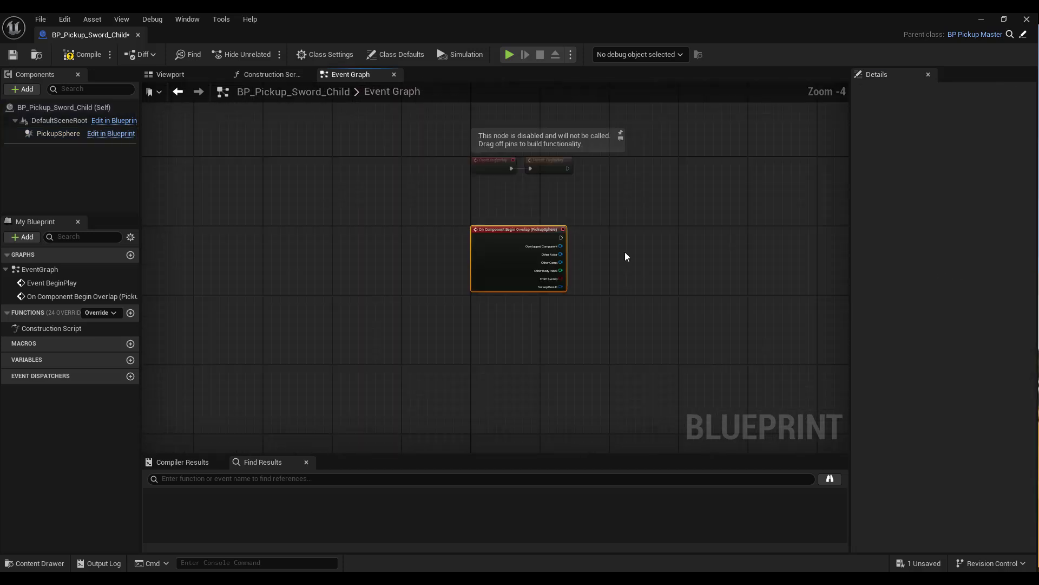
scroll(625, 252, up, 3)
right_drag(680, 259, 558, 249)
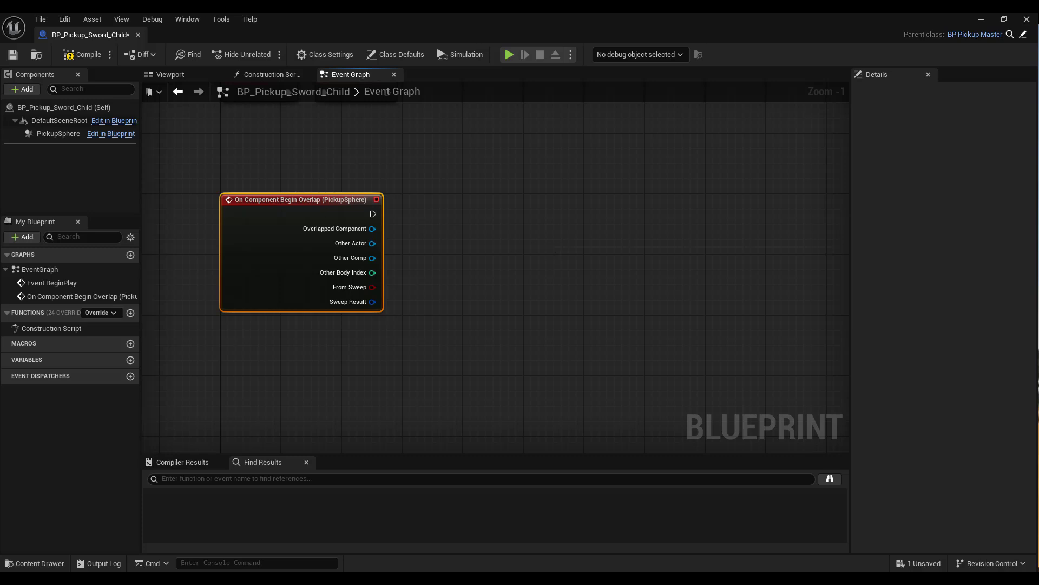
right_drag(428, 294, 349, 259)
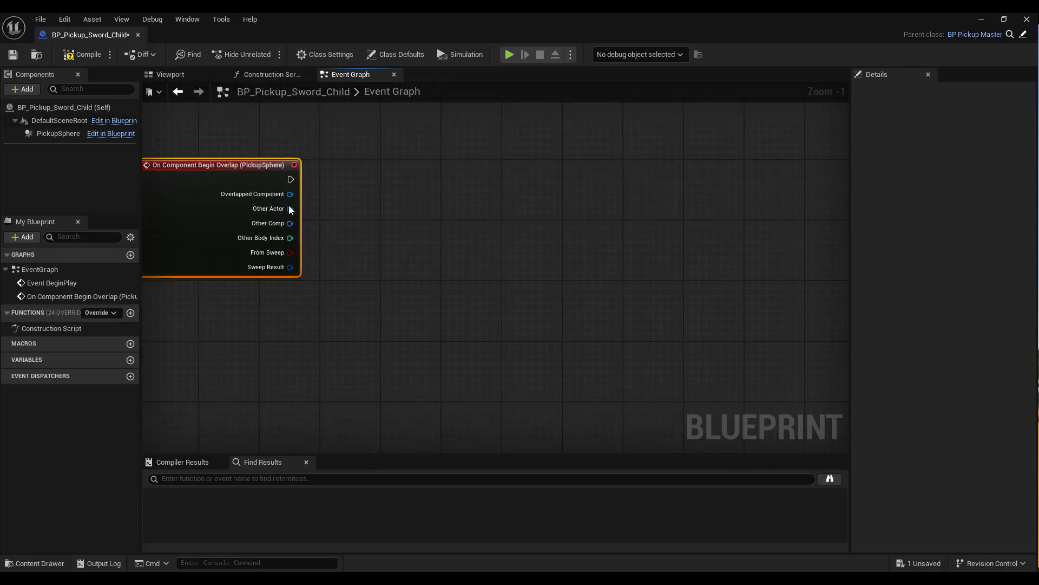
drag(289, 210, 361, 259)
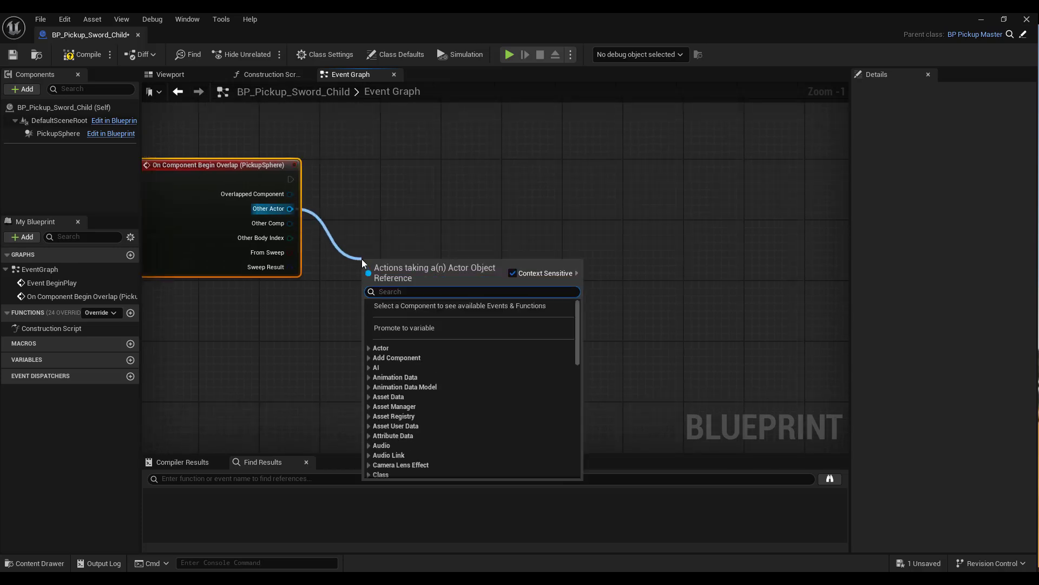
text(has tag)
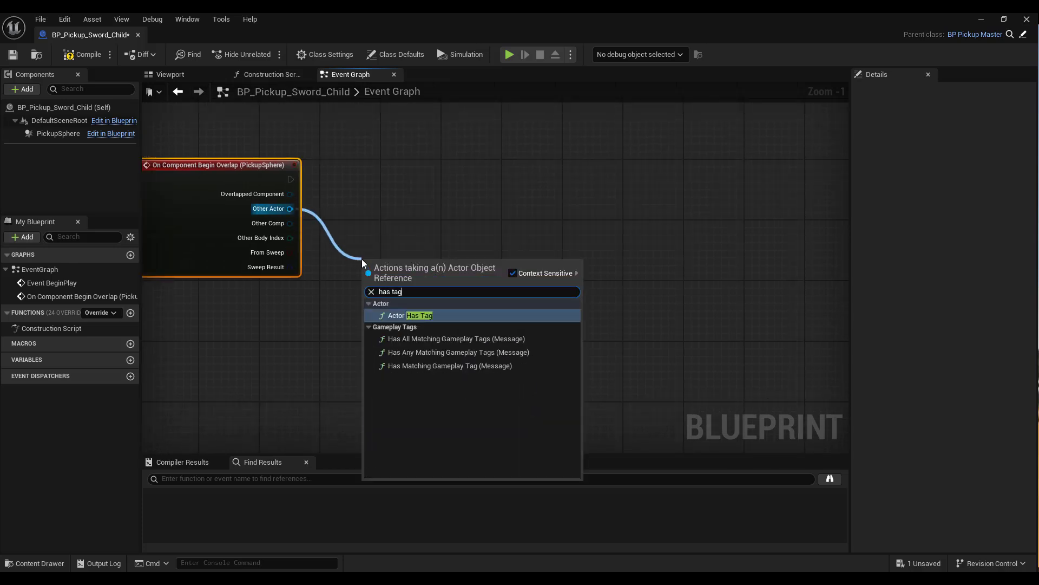
click(403, 315)
scroll(406, 292, up, 1)
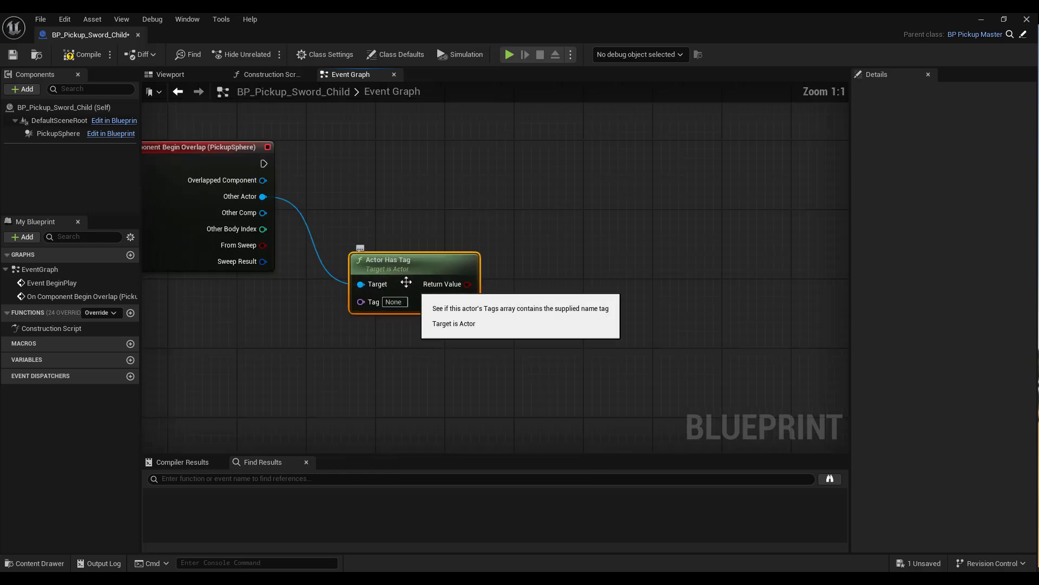
drag(409, 256, 411, 240)
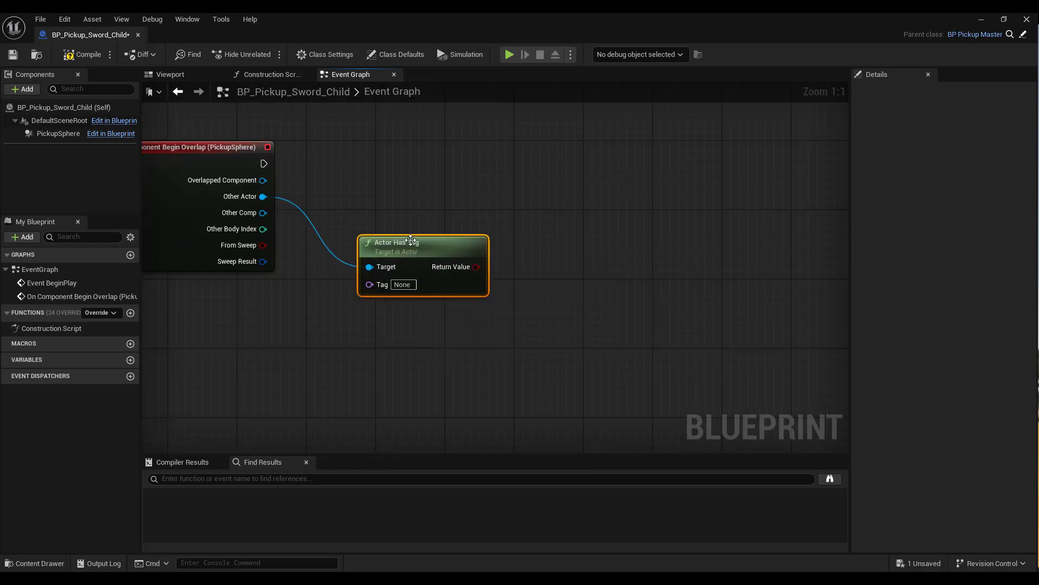
click(405, 285)
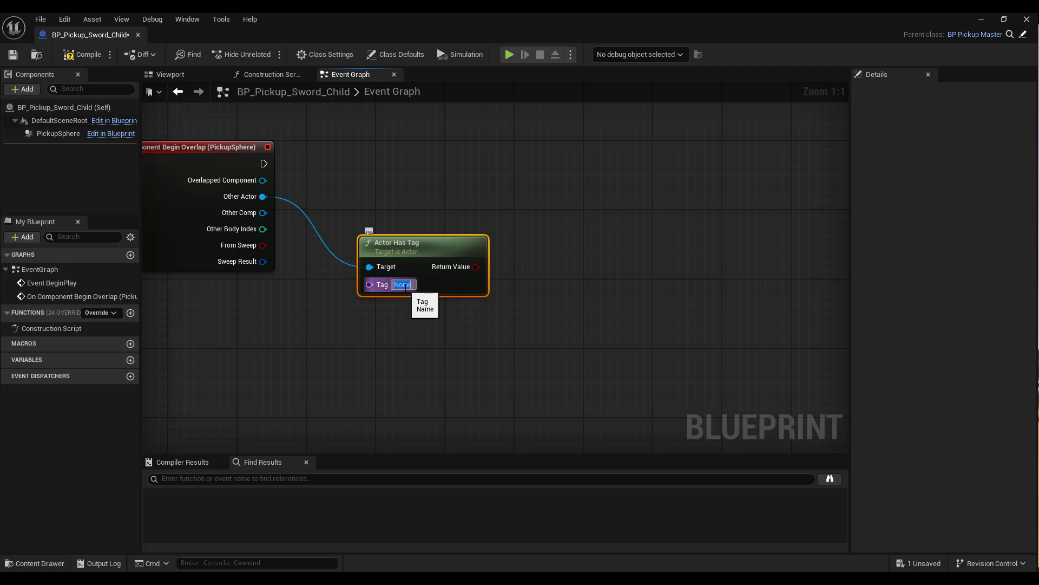
text(Player)
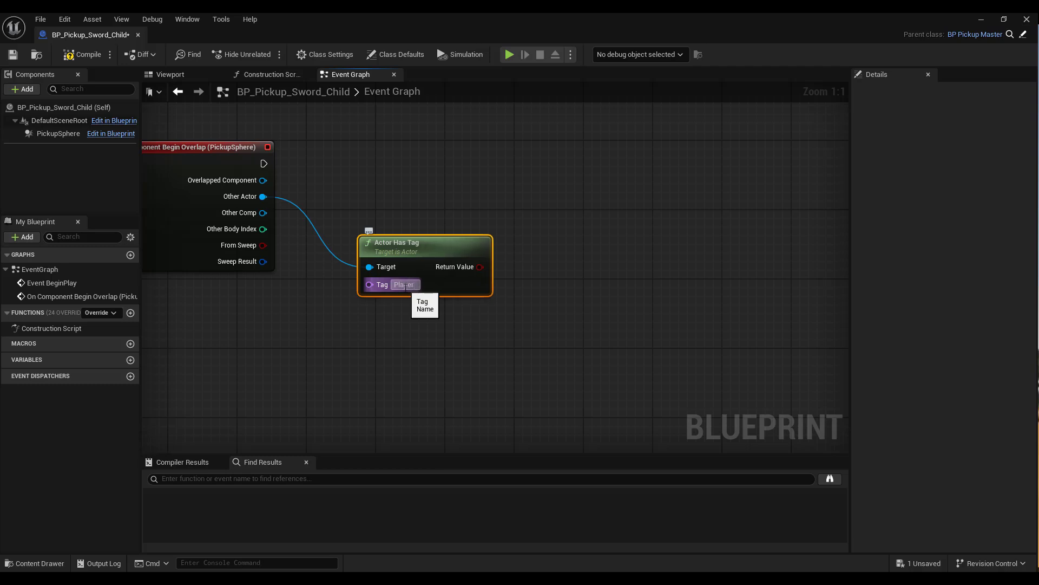
key(Return)
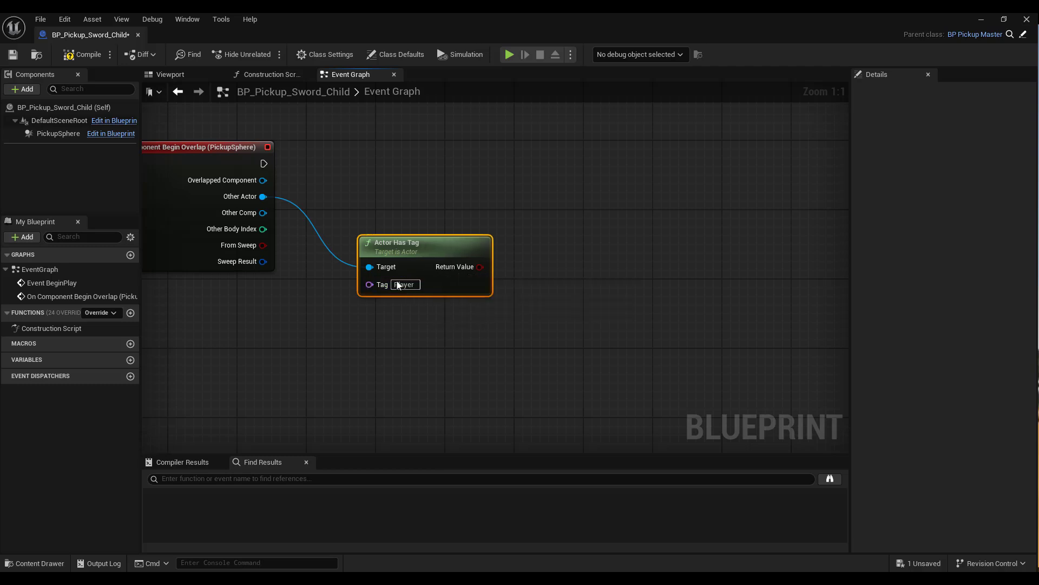
- Add a Branch executed by the overlap event, using the Actor Has Tag return value as its condition
drag(262, 162, 545, 163)
text(branch)
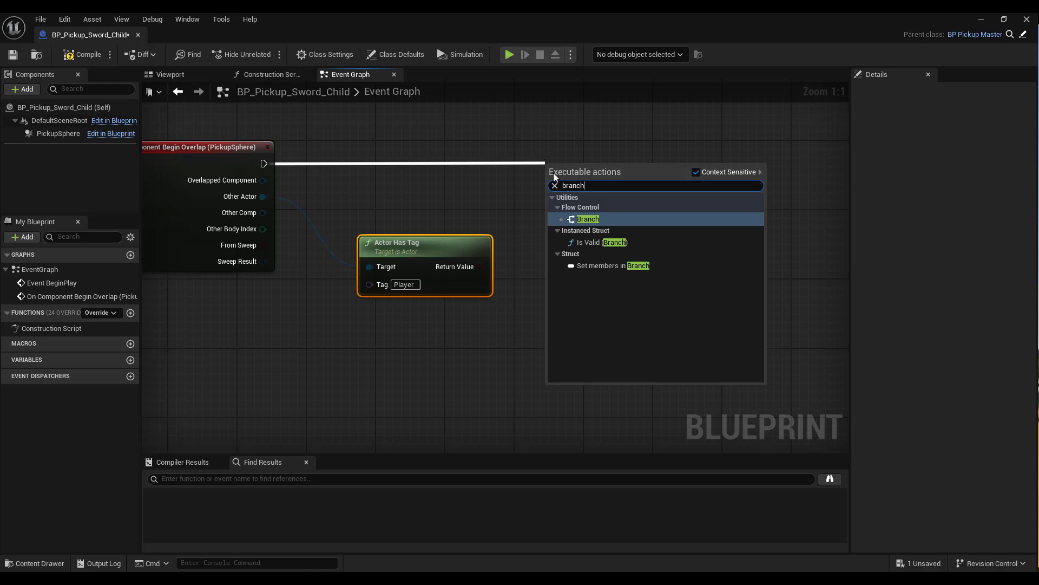
click(590, 218)
drag(481, 266, 519, 159)
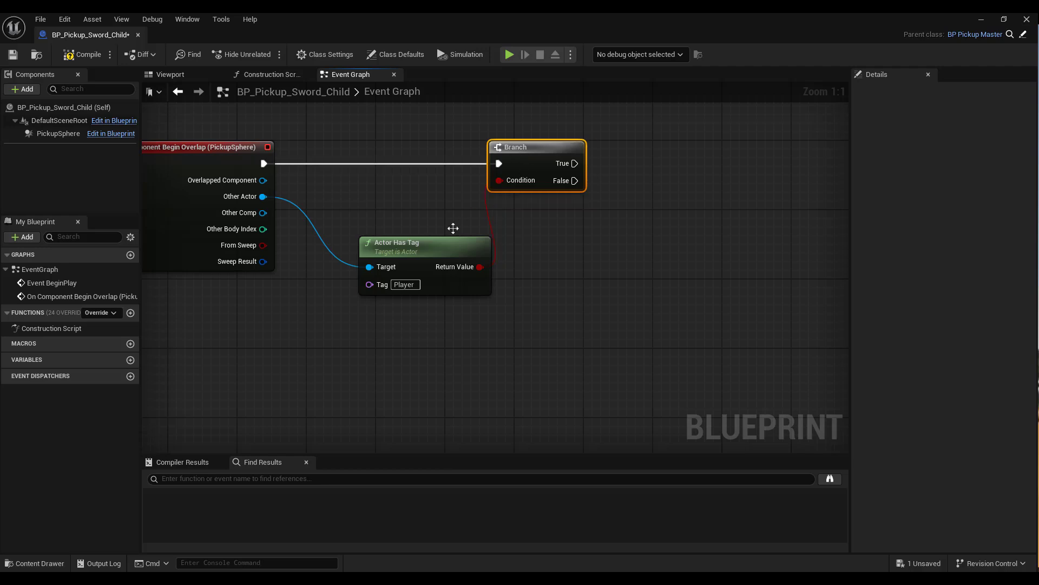
drag(428, 244, 391, 243)
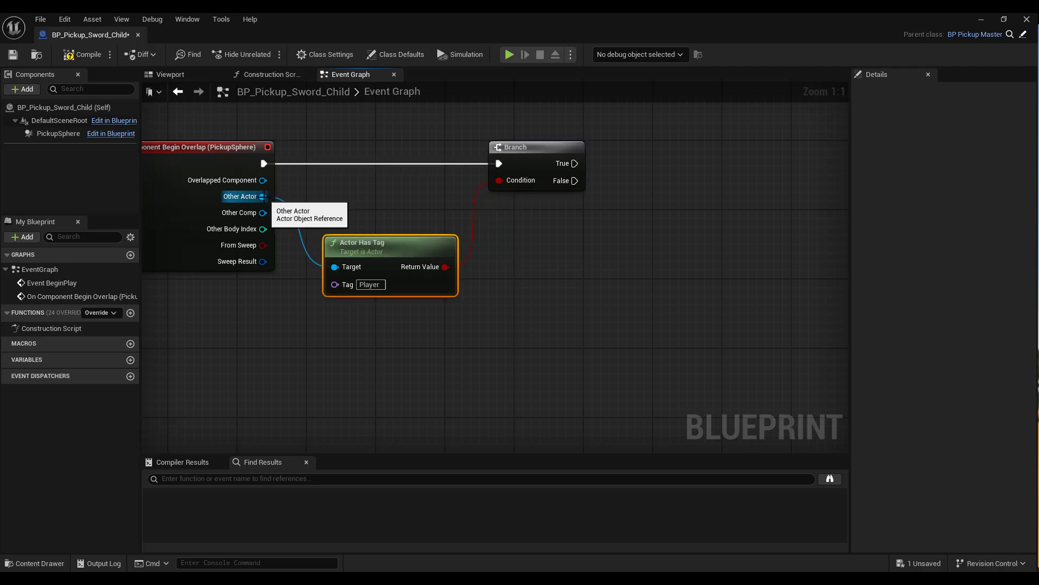
- Add a Does Object Implement Interface check on Other Actor and set its interface to BPI_Pickup
drag(264, 196, 559, 258)
text(doe)
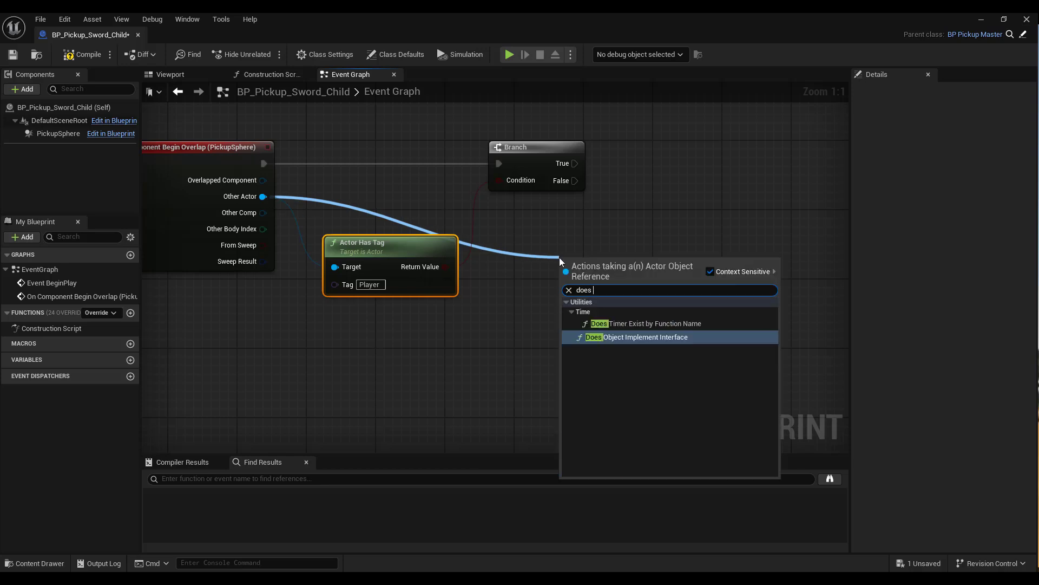
text(s)
click(642, 335)
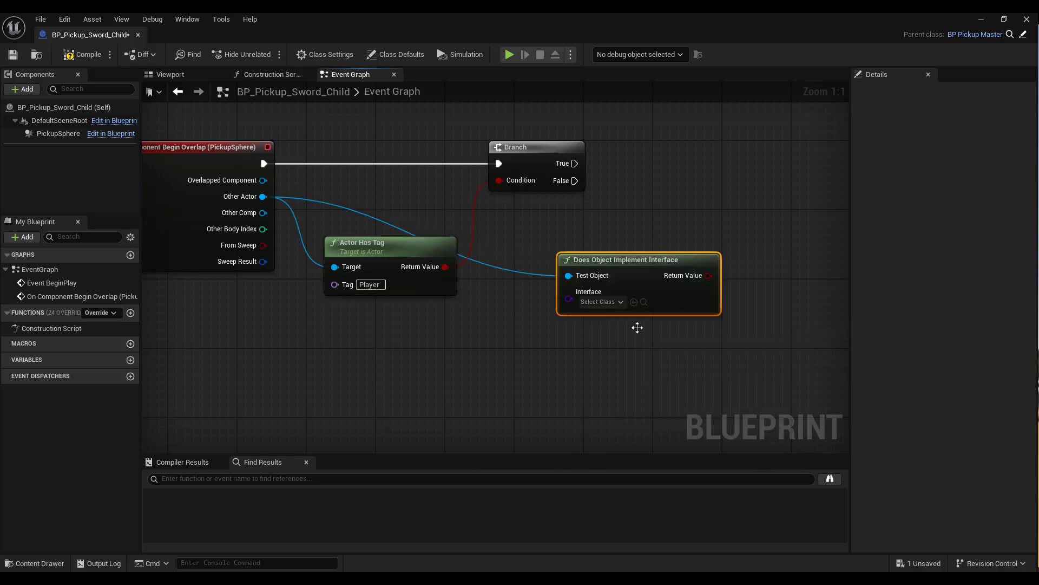
drag(603, 264, 561, 240)
click(565, 275)
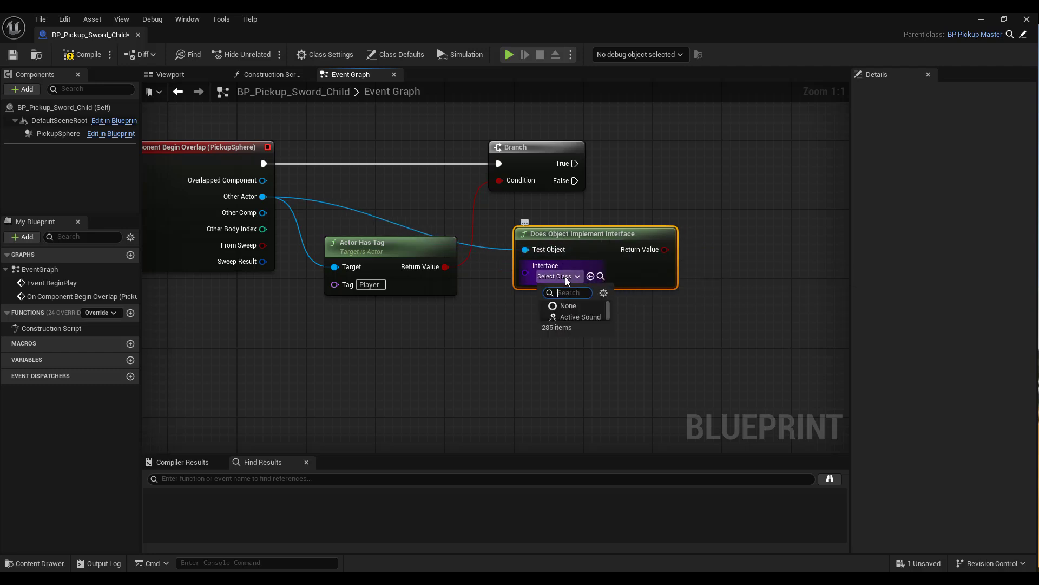
text(bpi)
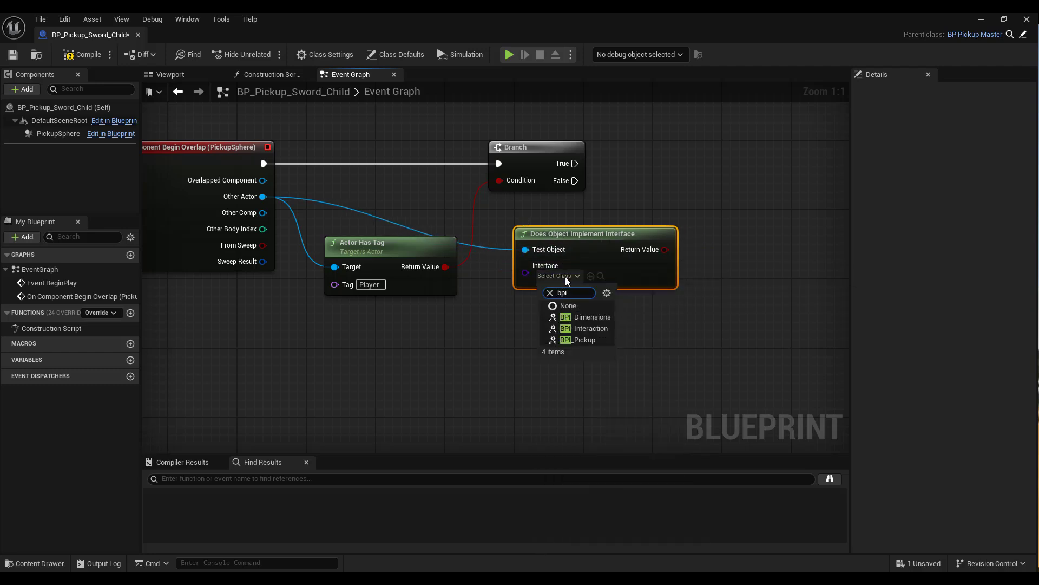
click(584, 339)
- Add a second Branch on the first Branch's True output, with the interface check's return value as its condition
right_drag(588, 347, 409, 390)
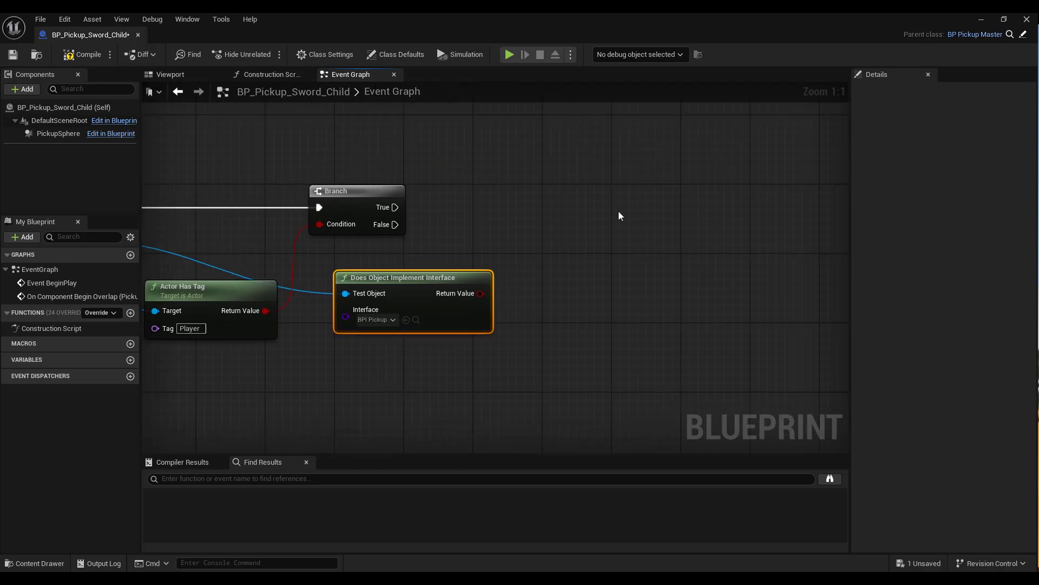
click(597, 212)
drag(644, 230, 613, 203)
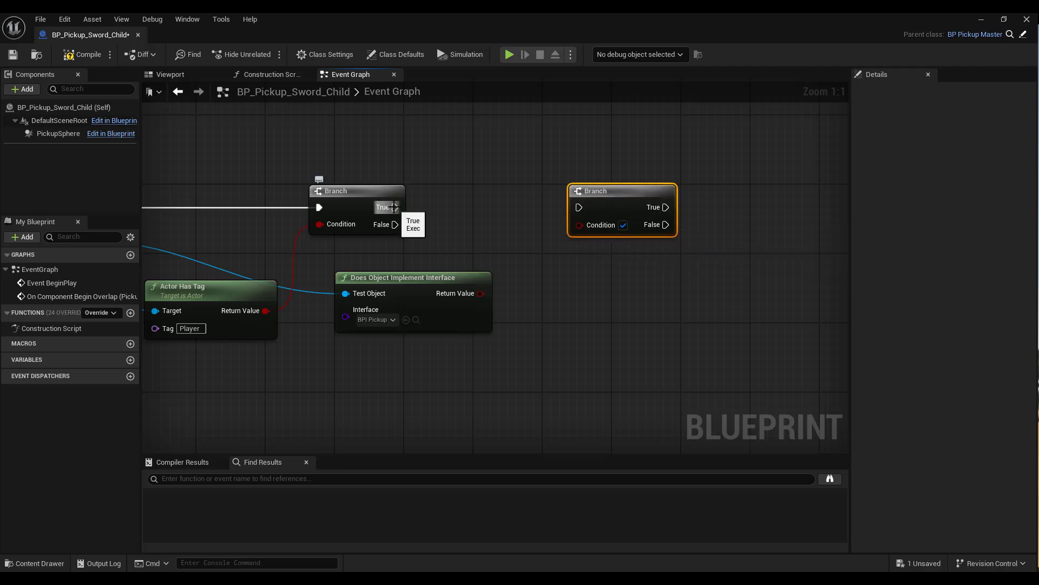
drag(395, 207, 577, 207)
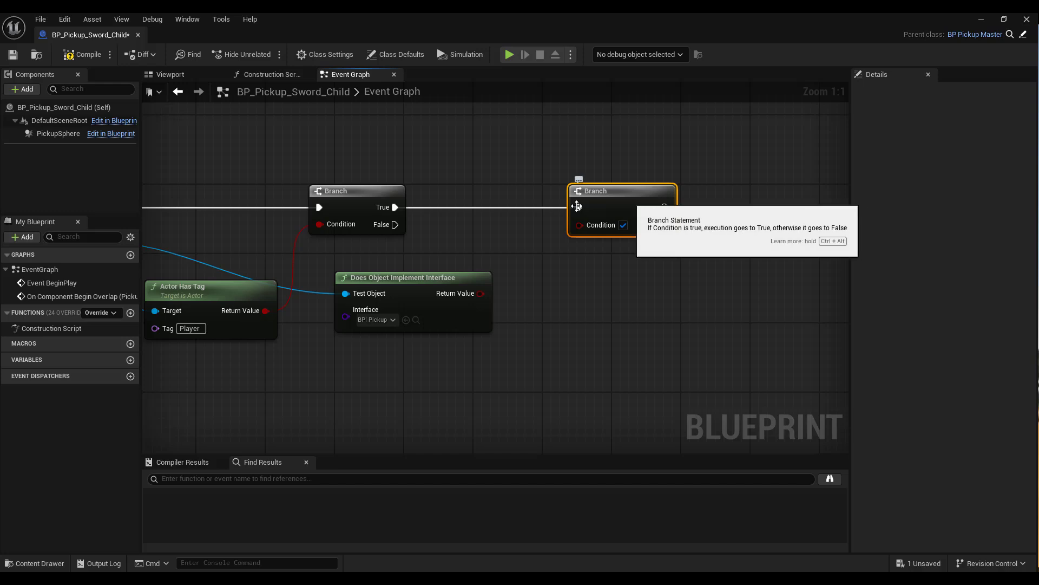
drag(480, 293, 582, 226)
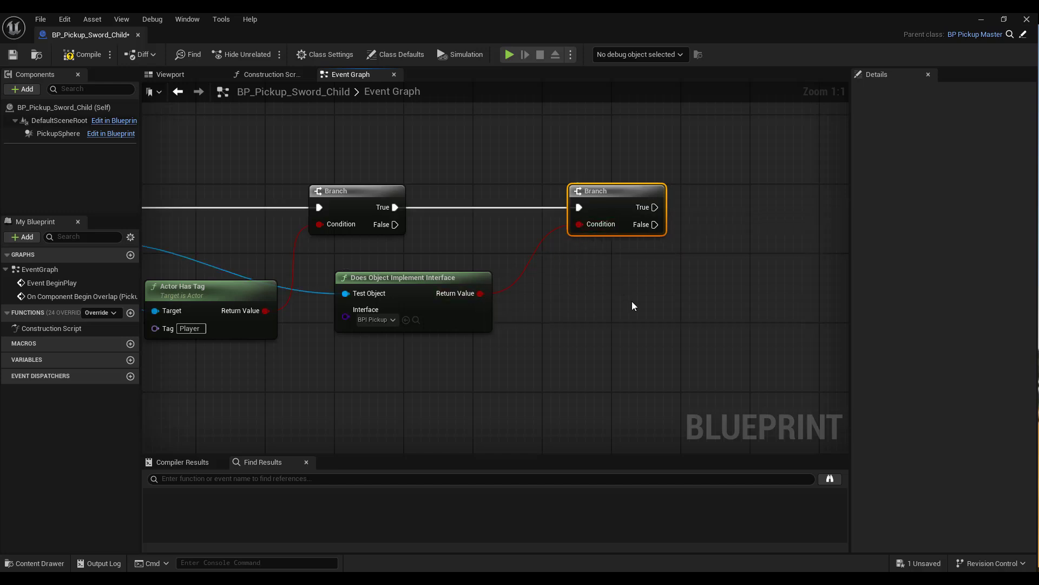
- Add the BPI Pickup Sword message call to the second Branch's True output and align it with the Branch
right_drag(632, 302, 657, 308)
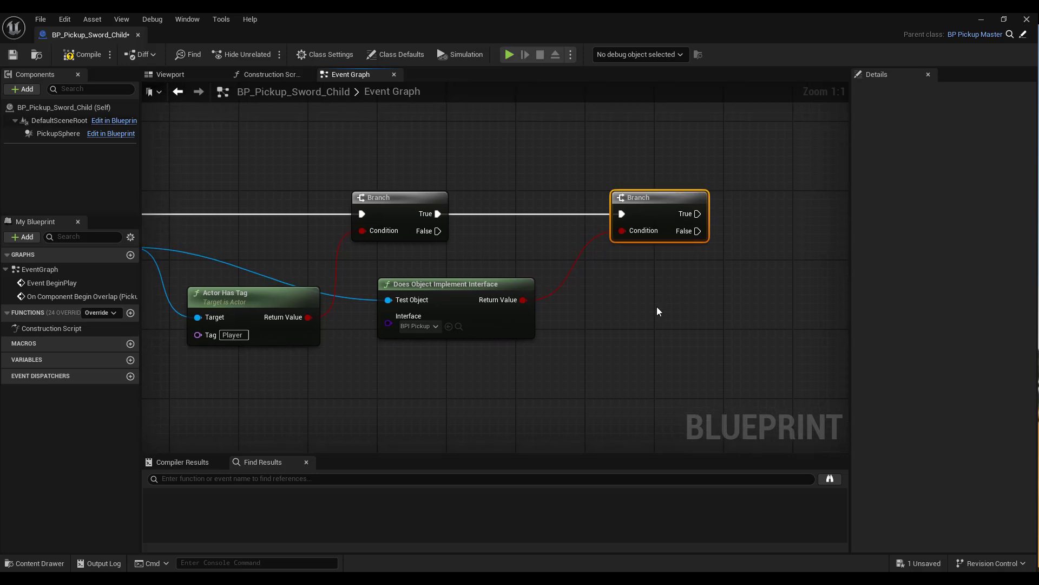
right_drag(657, 306, 486, 309)
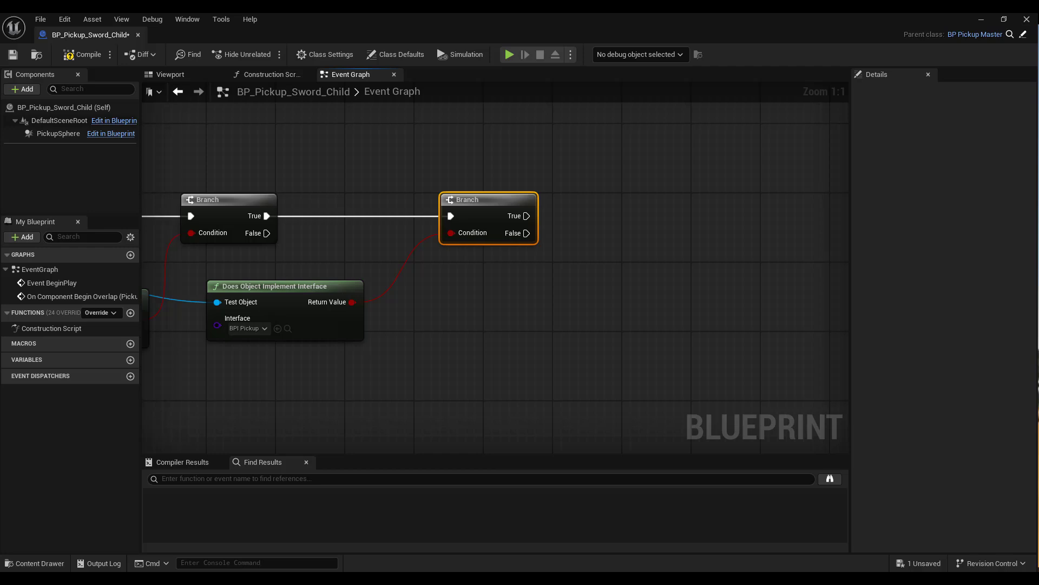
drag(528, 217, 673, 216)
text(sword)
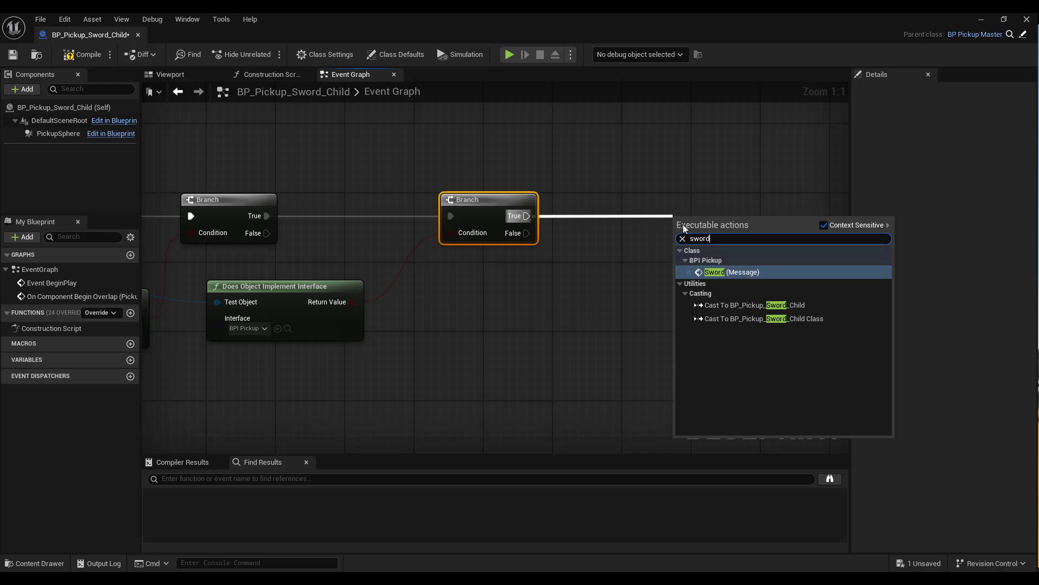
click(737, 271)
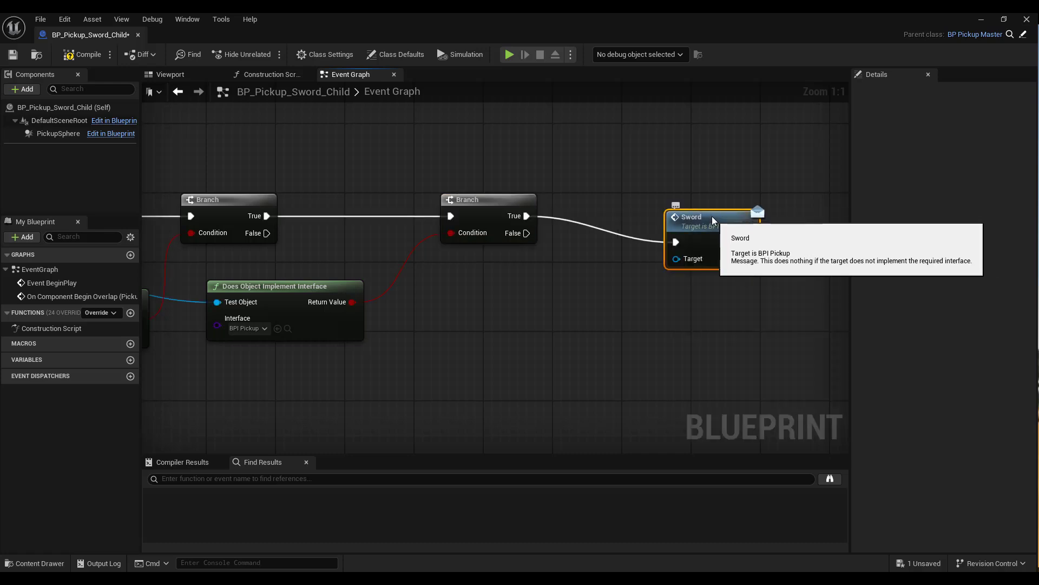
drag(712, 216, 661, 196)
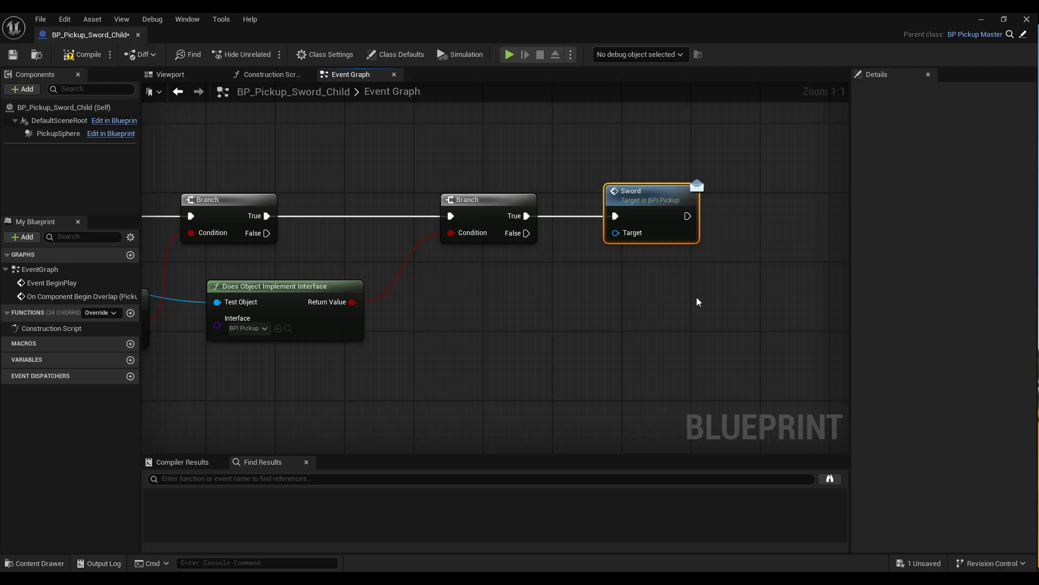
- Add a Destroy Actor node executed after the Sword message call
right_drag(697, 298, 484, 313)
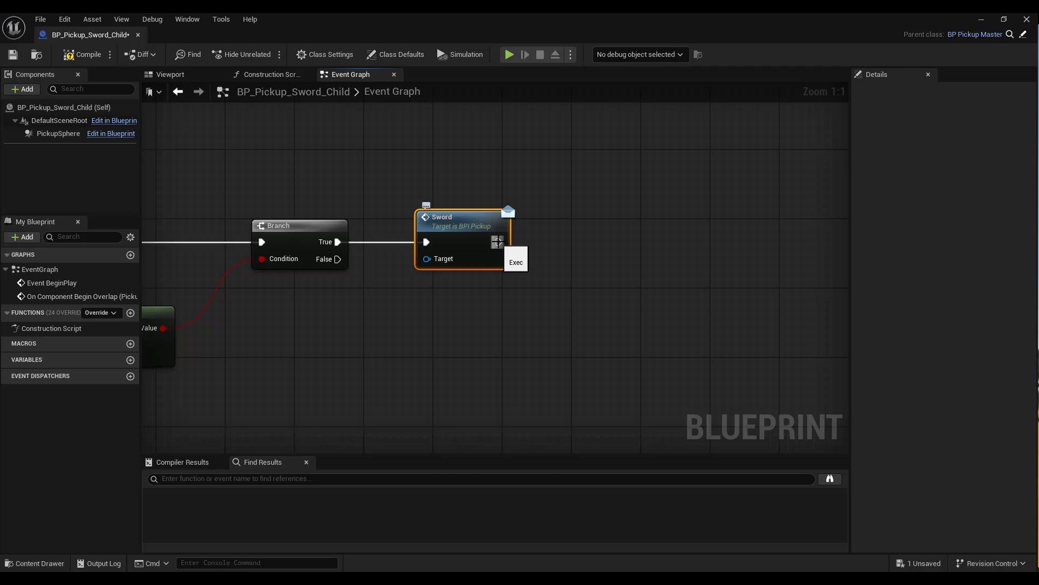
drag(497, 242, 595, 244)
text(destroy)
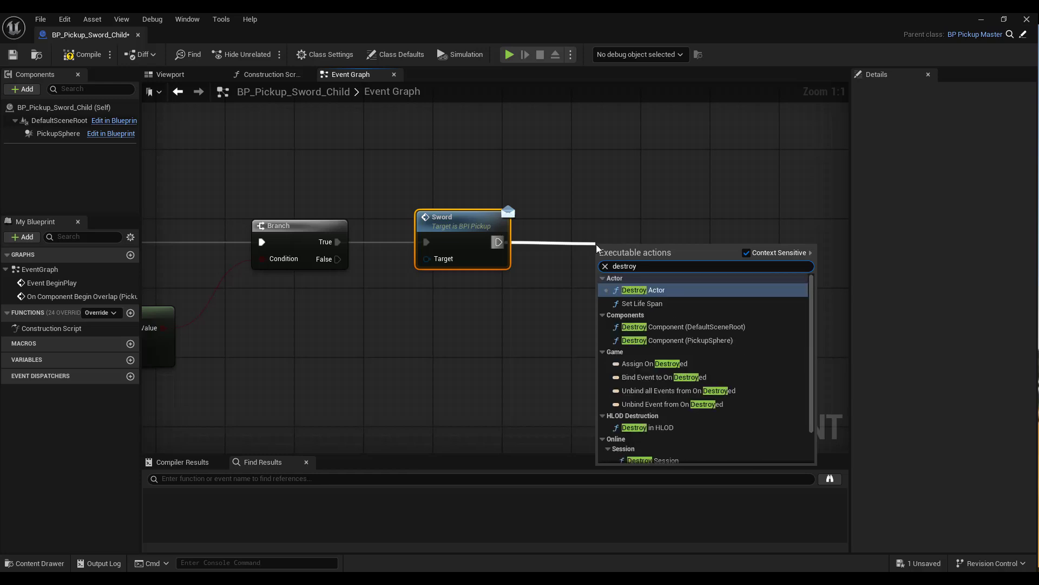
click(649, 290)
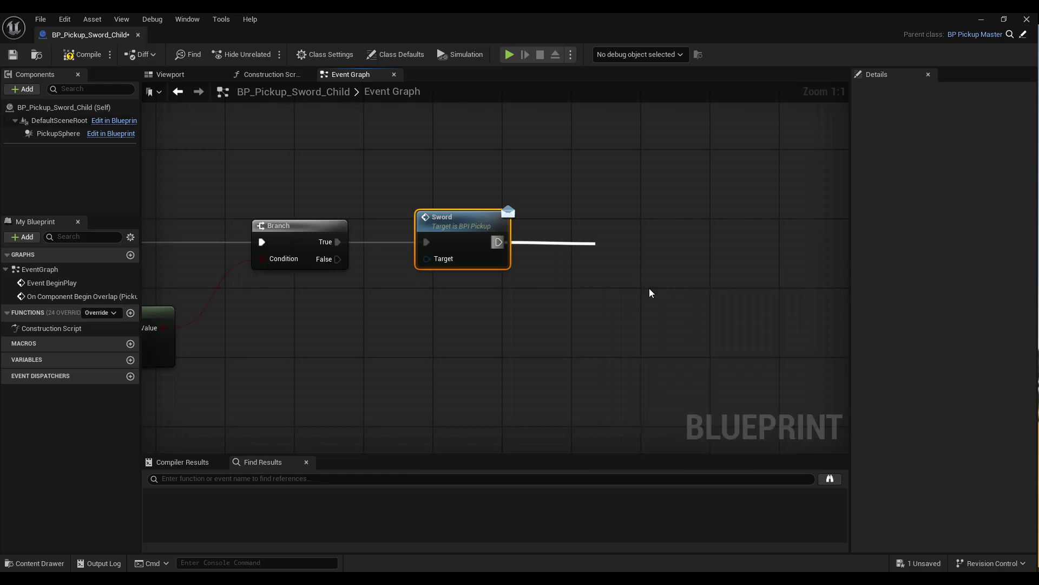
scroll(486, 319, down, 3)
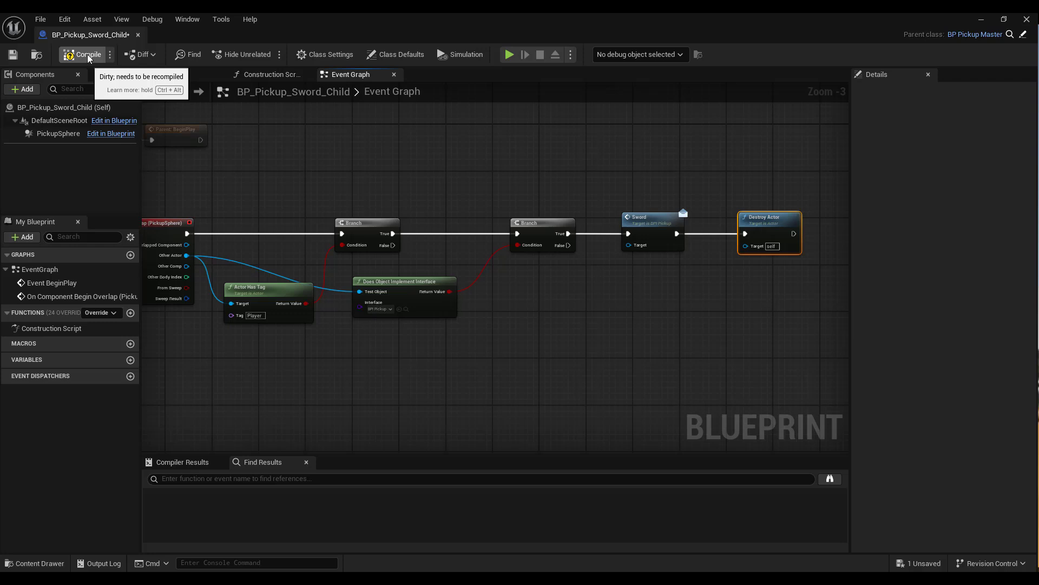
- Connect the overlap event's Other Actor to the Sword message's Target and compile the Blueprint
click(88, 56)
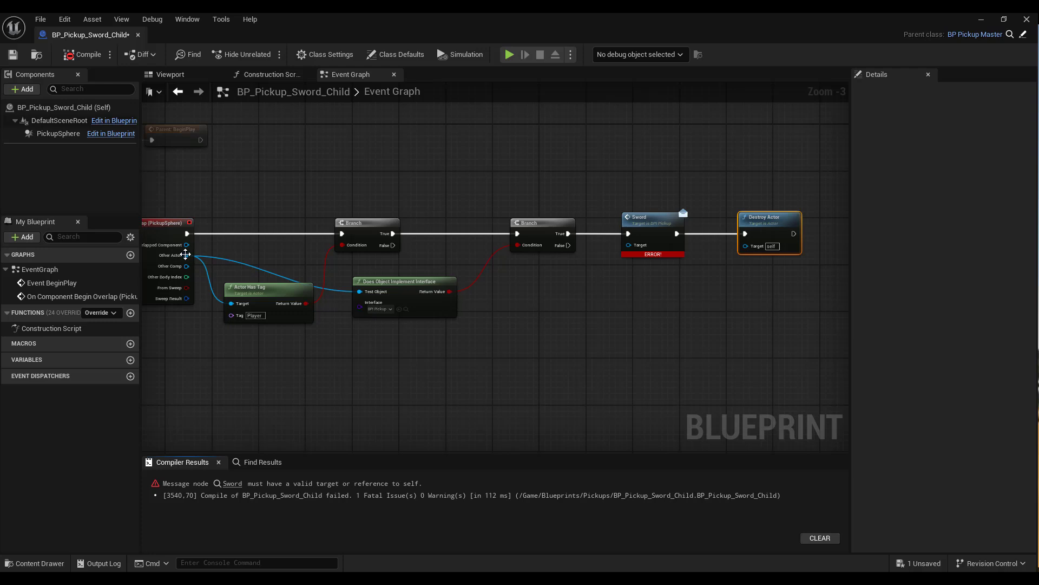
drag(186, 255, 628, 245)
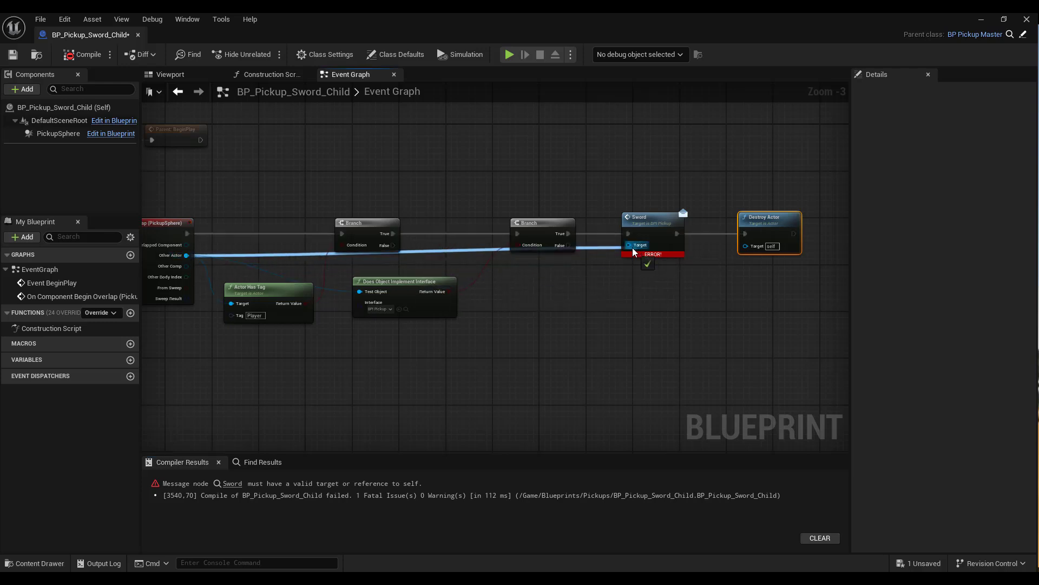
click(88, 55)
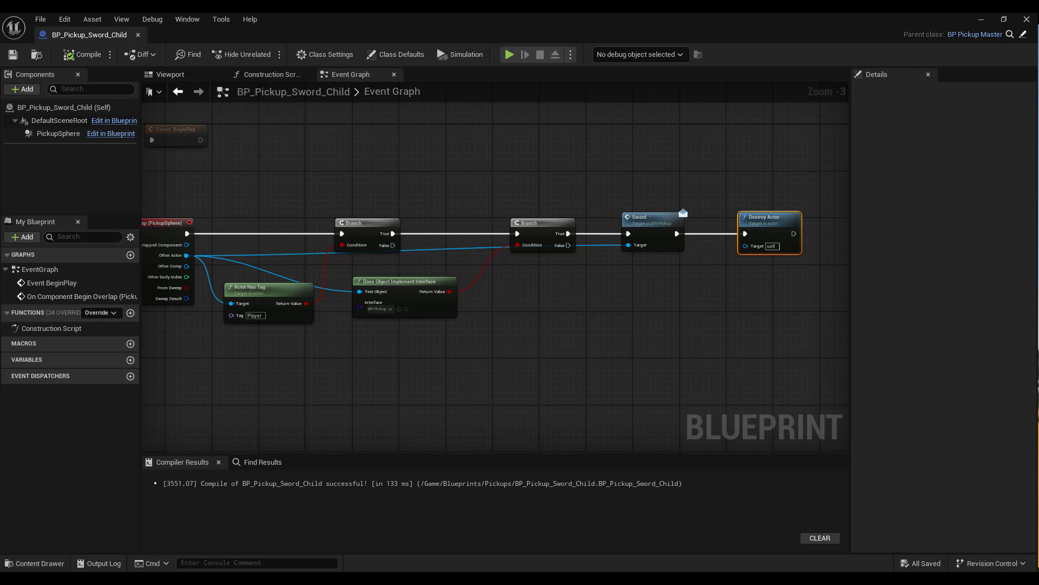
right_drag(433, 361, 530, 382)
right_drag(706, 341, 594, 324)
scroll(615, 295, up, 3)
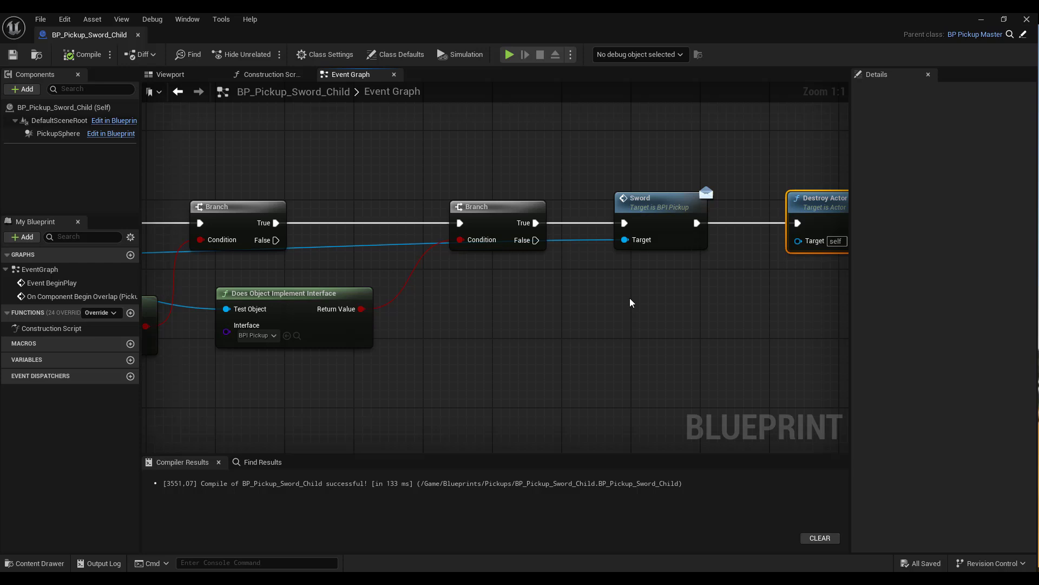
click(84, 56)
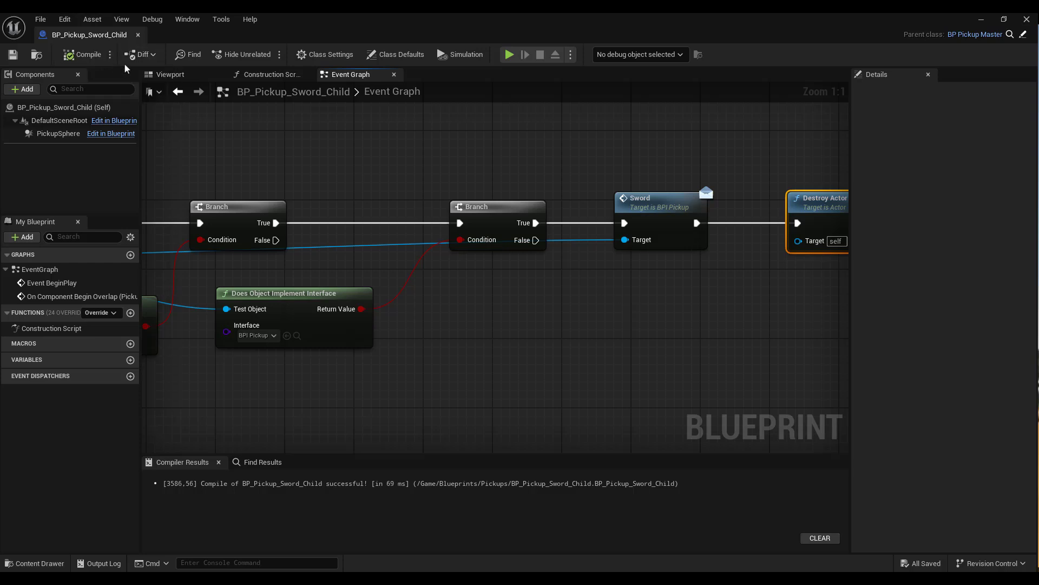
- Show BP_Pickup_Sword_Child's viewport and dock its editor window with the main editor's other open assets
click(180, 76)
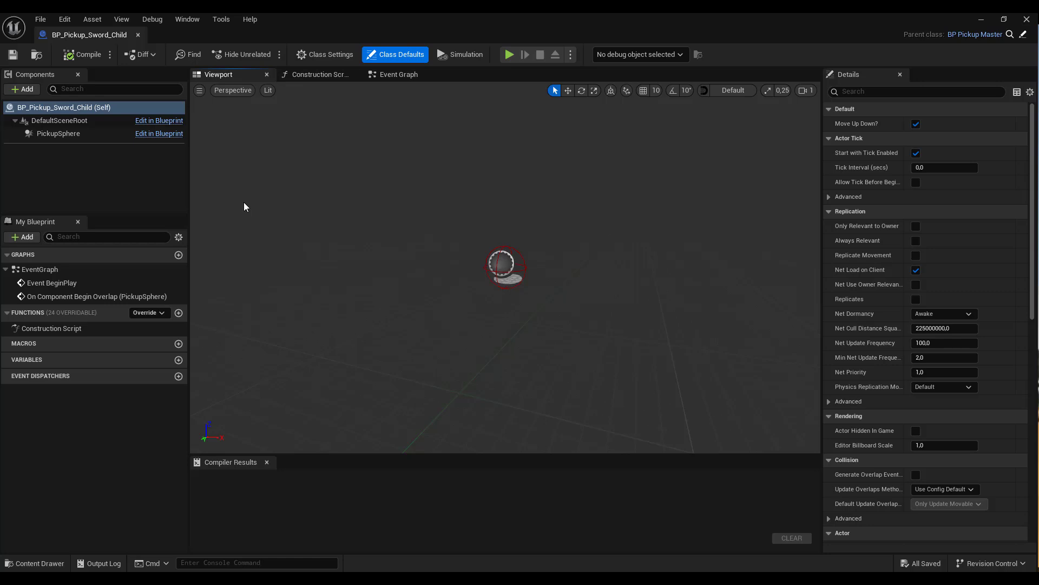
drag(95, 35, 226, 38)
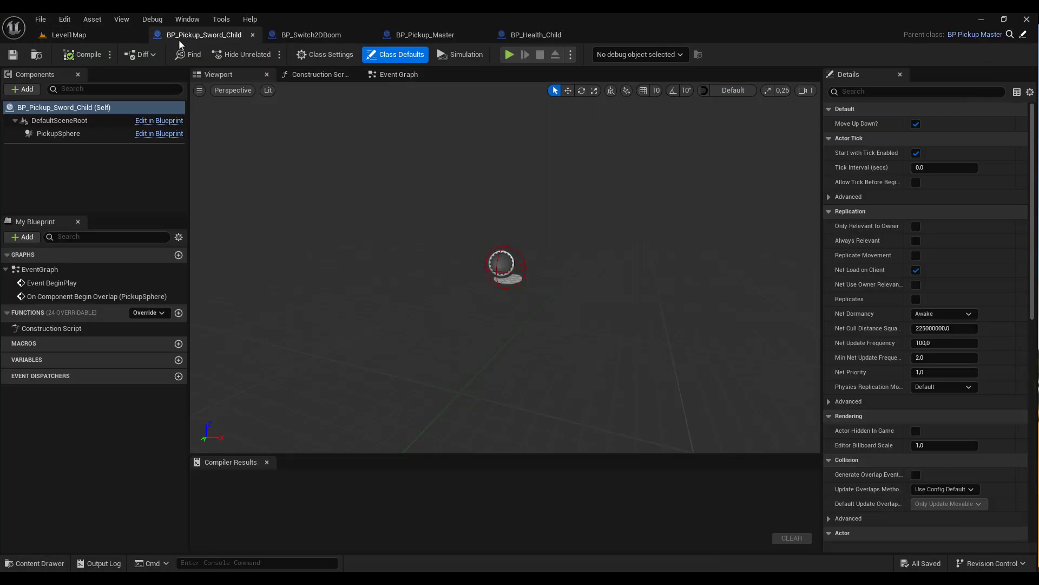
- From Level1Map, find the SM_Sword static mesh in Content/PiratGirl/Models and open it for editing
click(71, 37)
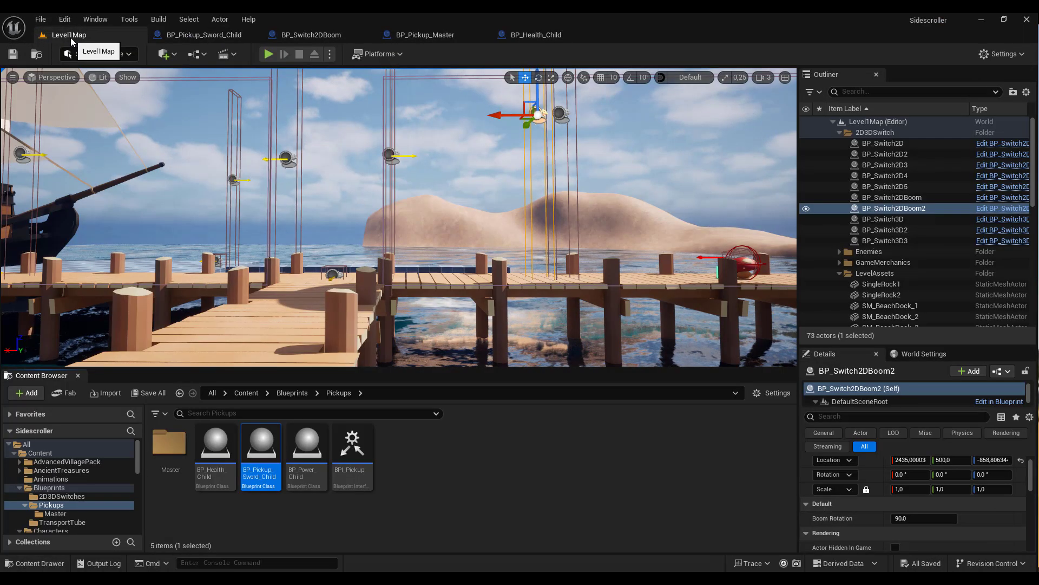
click(248, 392)
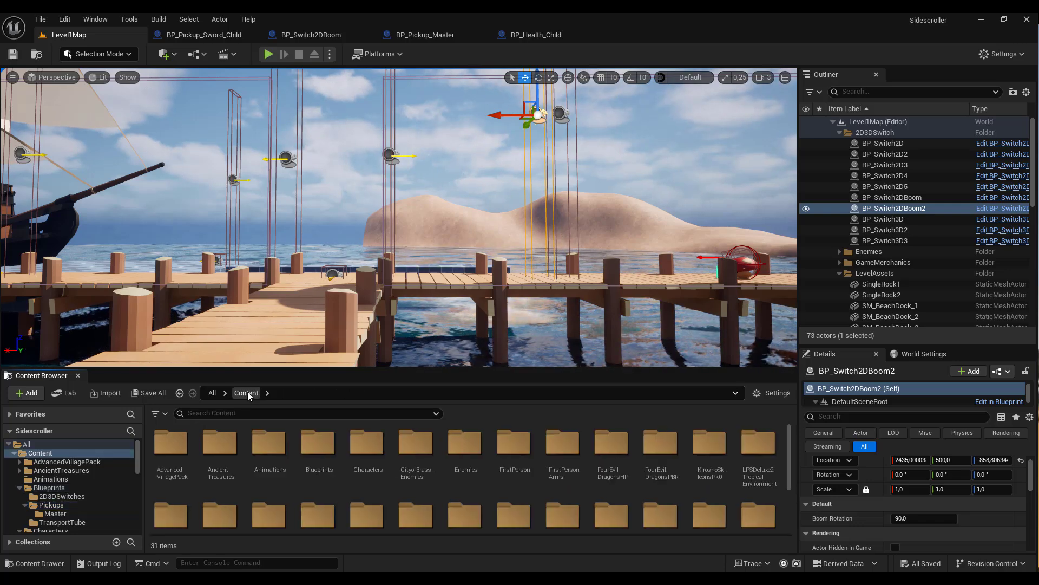
drag(290, 369, 292, 247)
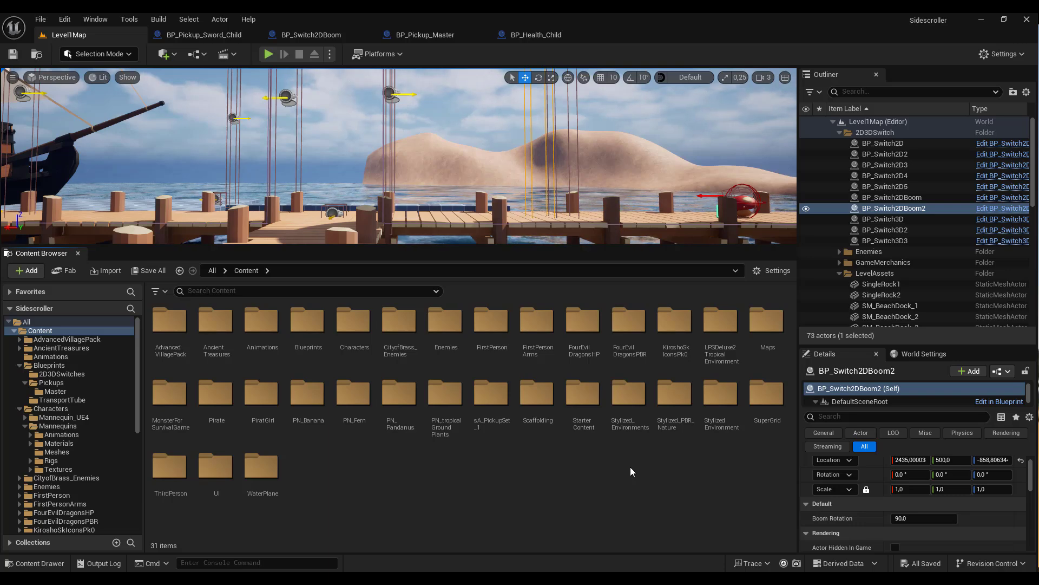
double_click(262, 394)
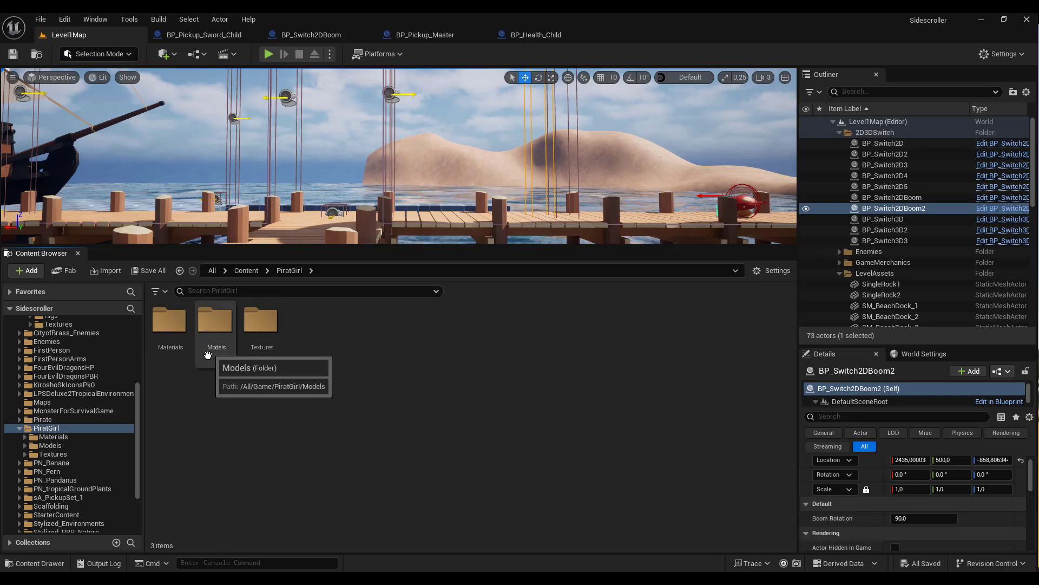
double_click(208, 351)
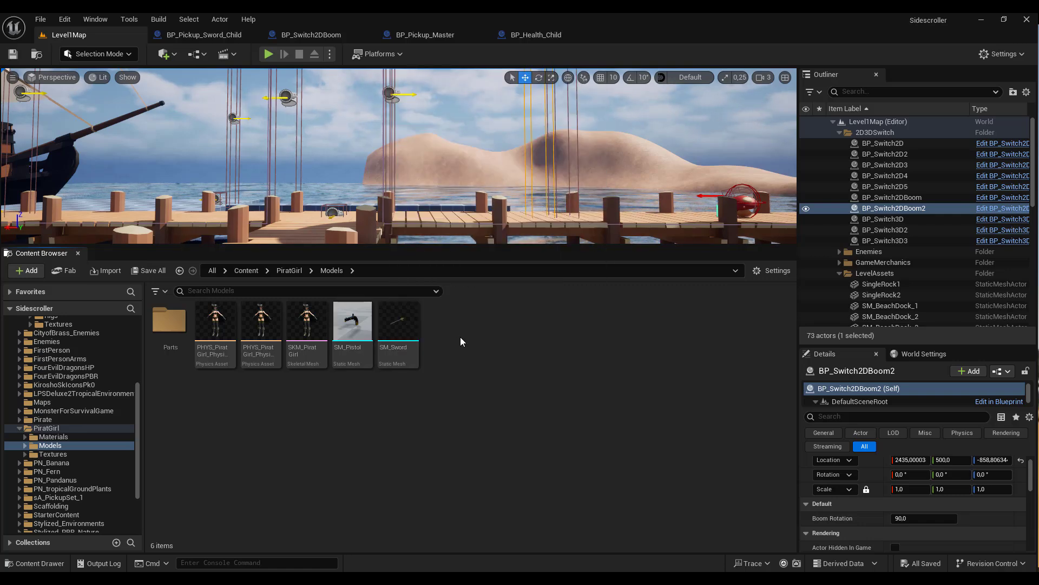
click(414, 325)
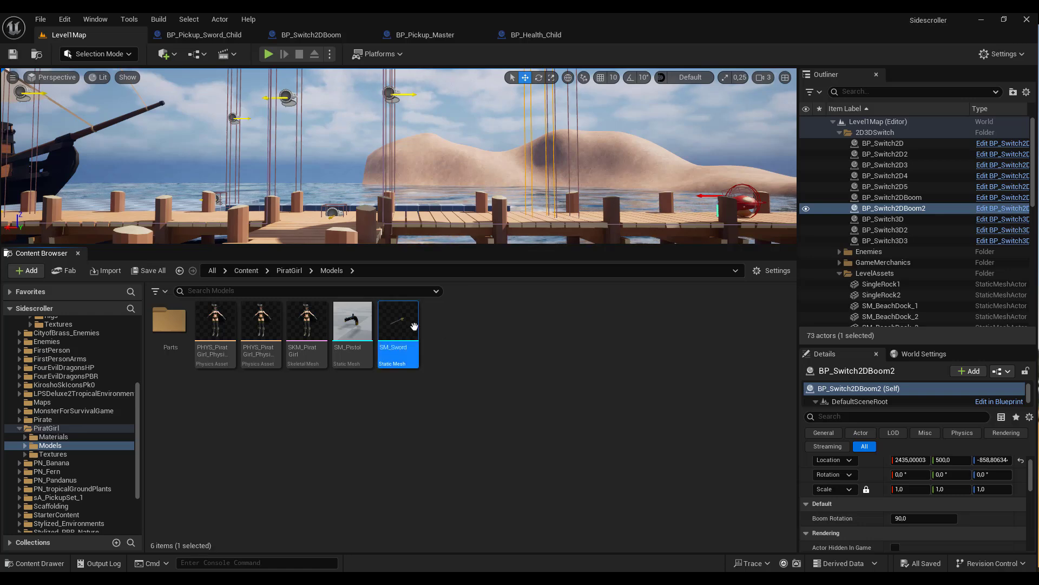
double_click(414, 326)
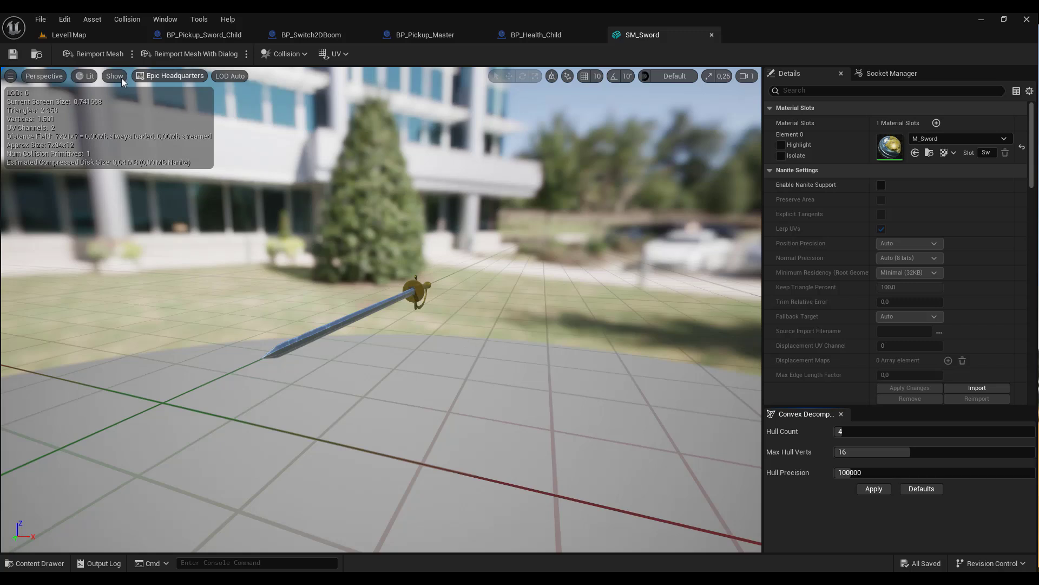
- Search the whole project content for "sword" and open the Player_Sword_Mesh skeletal mesh
click(69, 35)
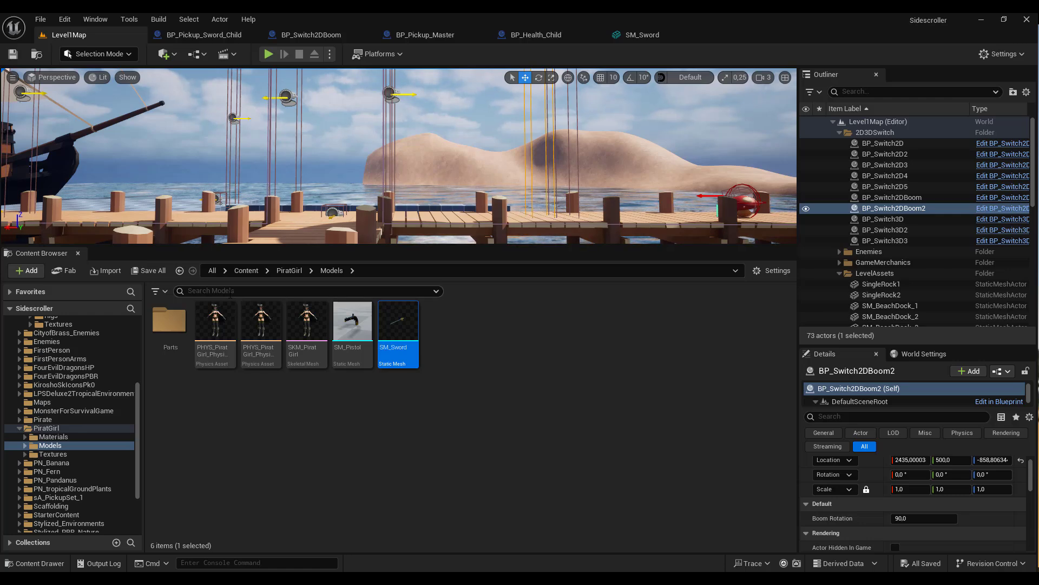
click(247, 271)
click(217, 290)
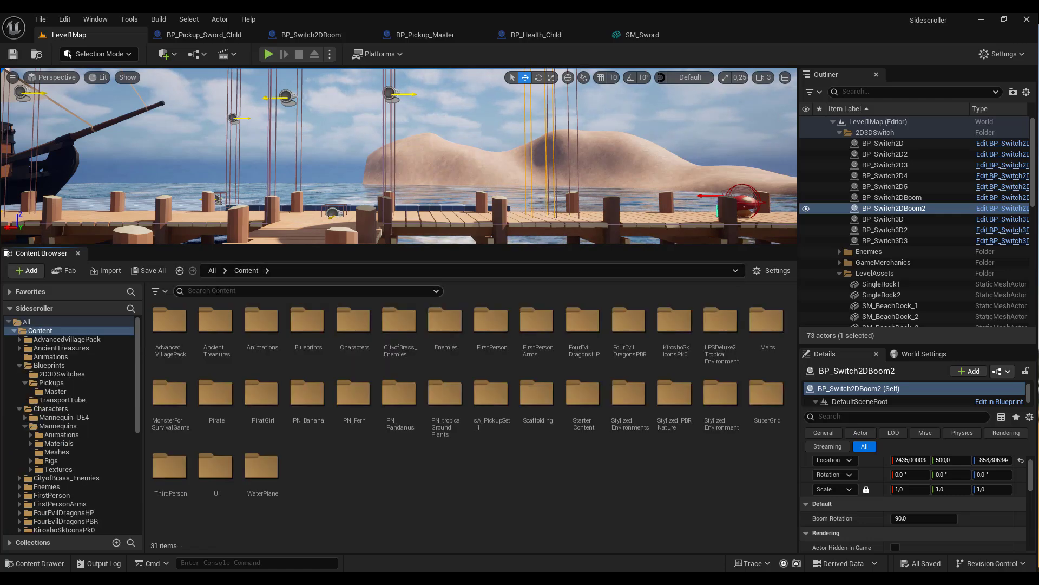
text(s)
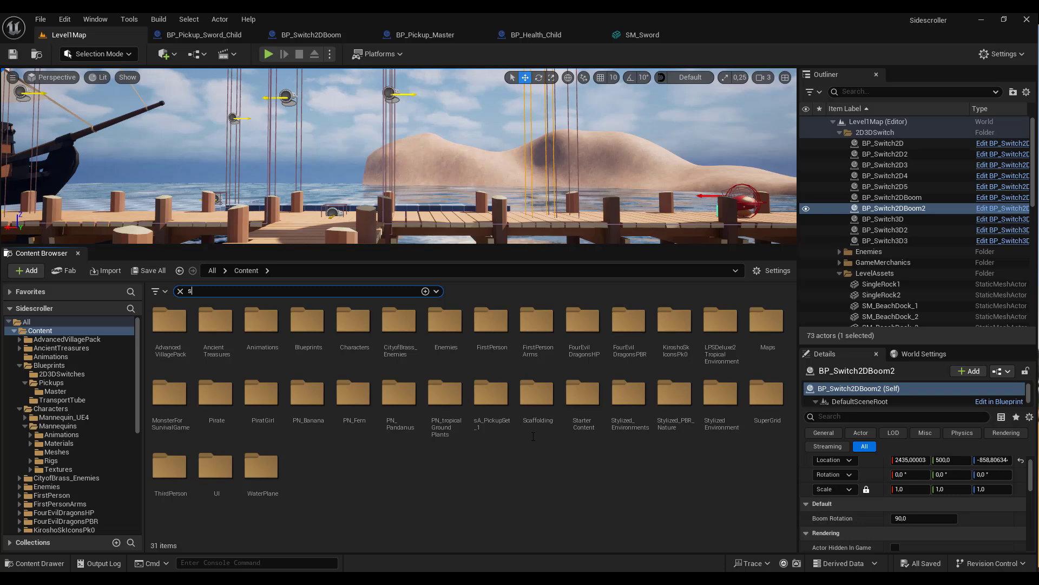
text(word)
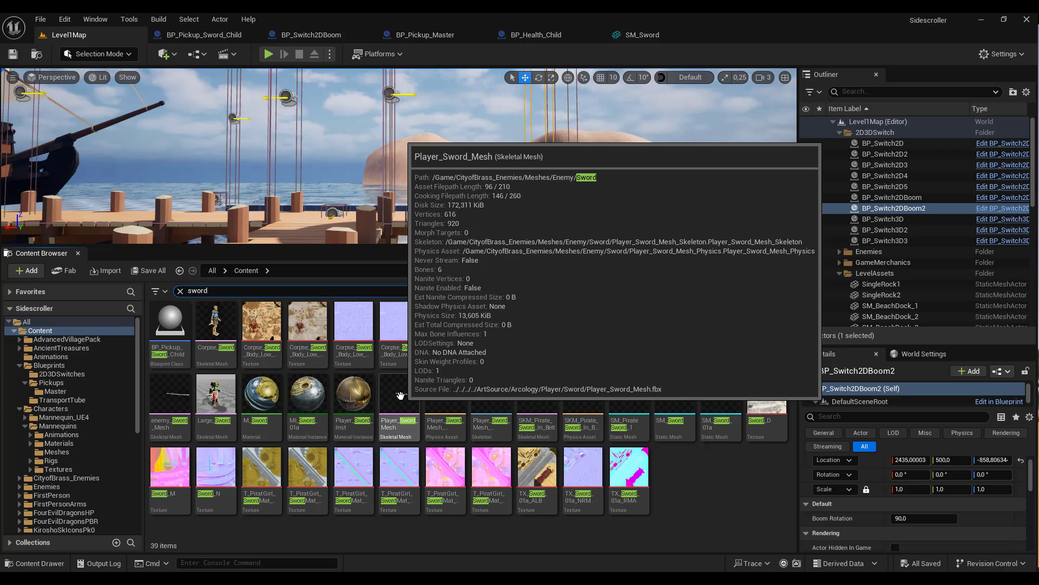
click(400, 395)
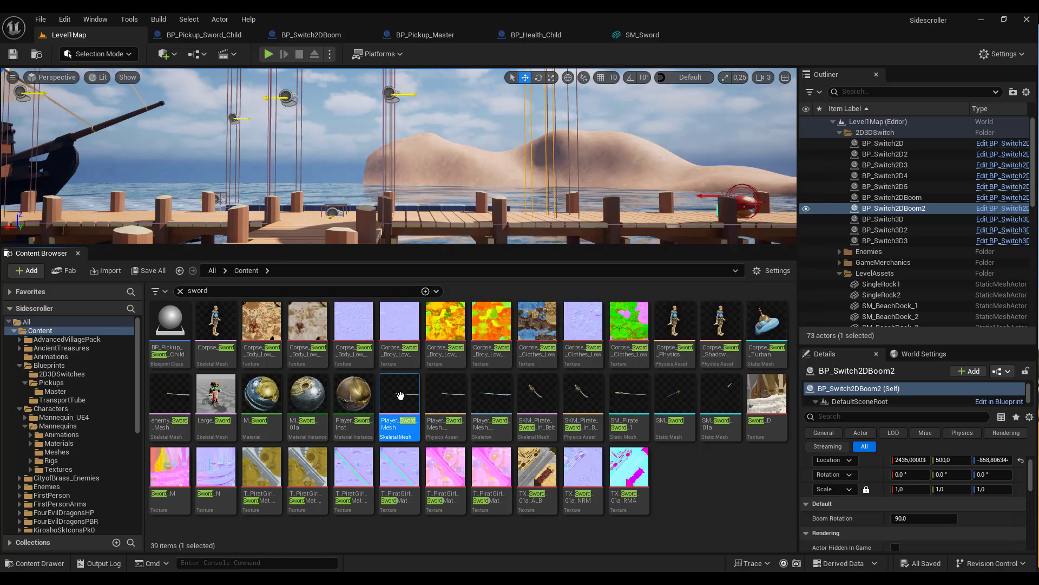
double_click(400, 395)
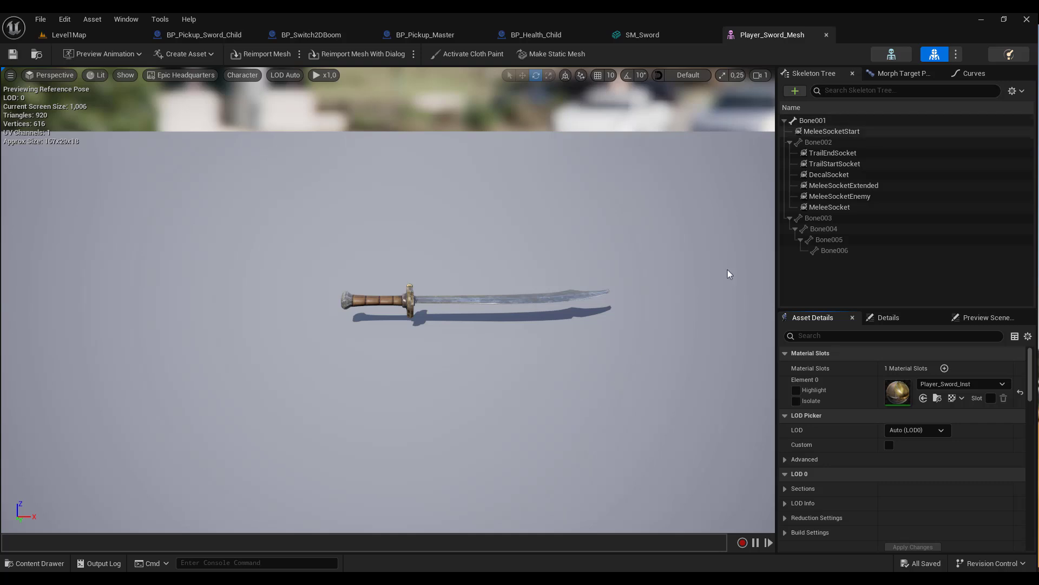
- Examine where TrailEndSocket, TrailStartSocket and DecalSocket sit on the Player_Sword_Mesh blade
click(854, 154)
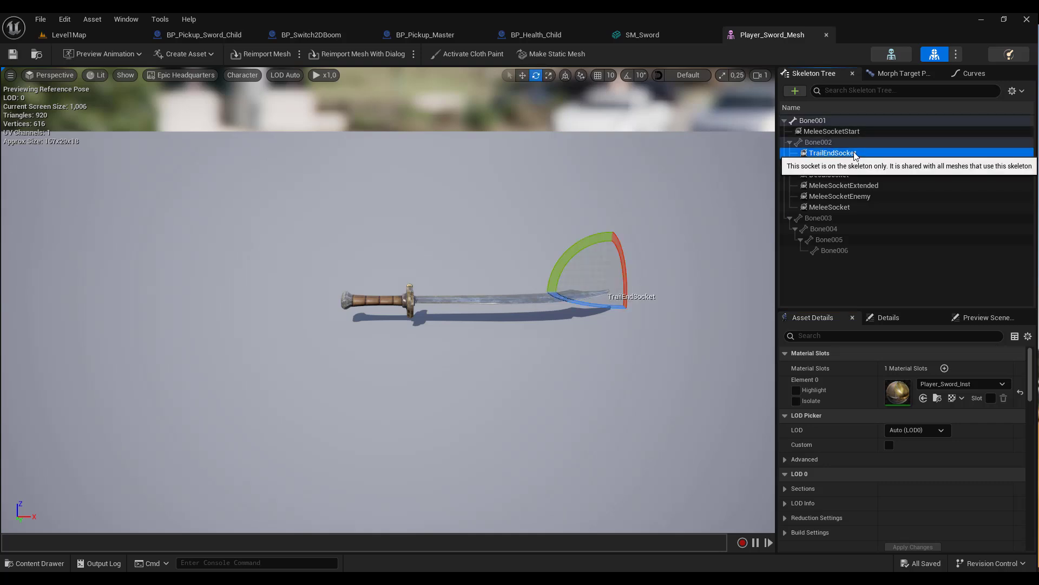
click(836, 162)
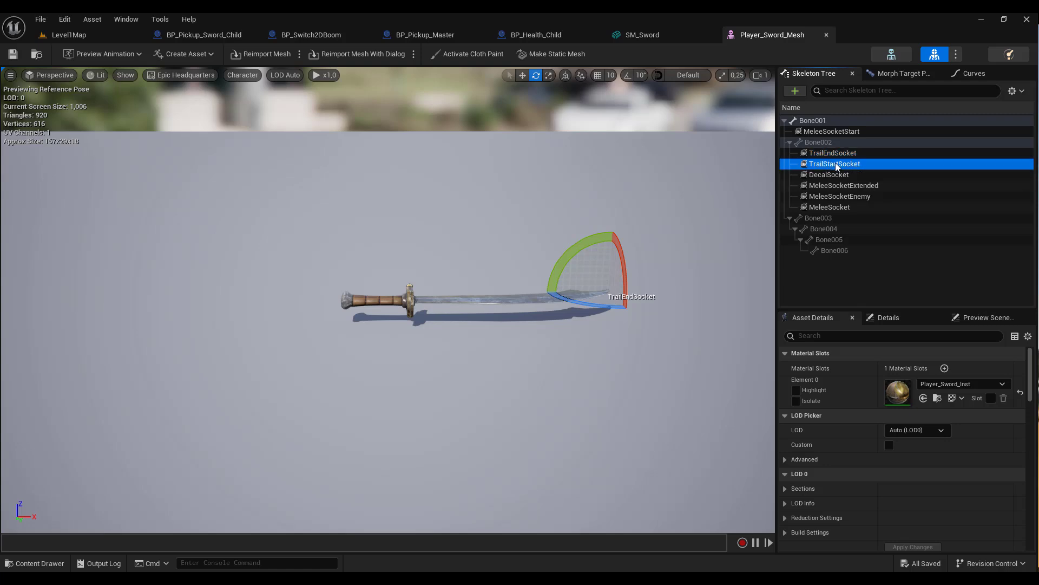
click(866, 174)
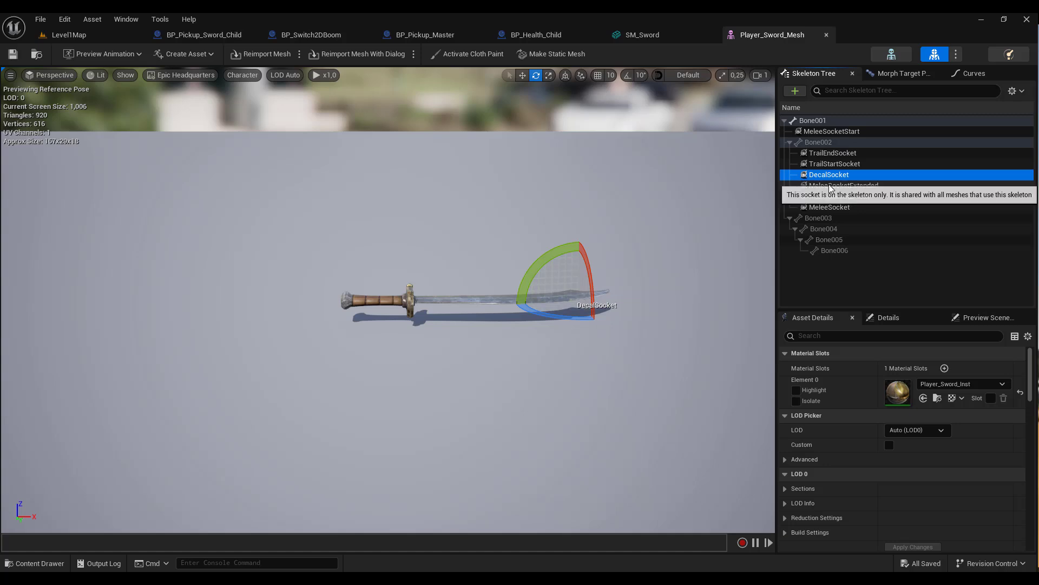
click(840, 160)
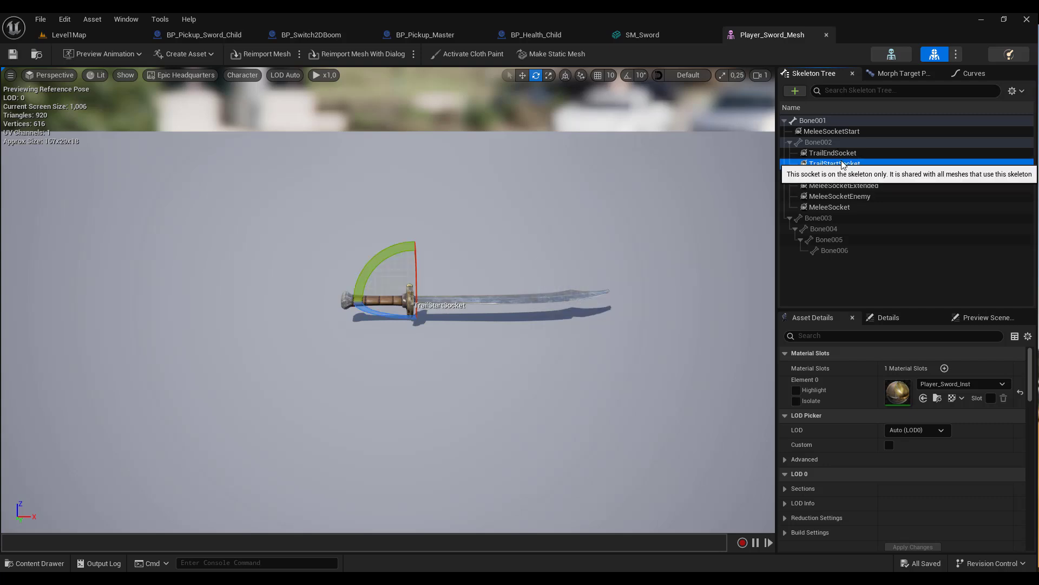
click(840, 155)
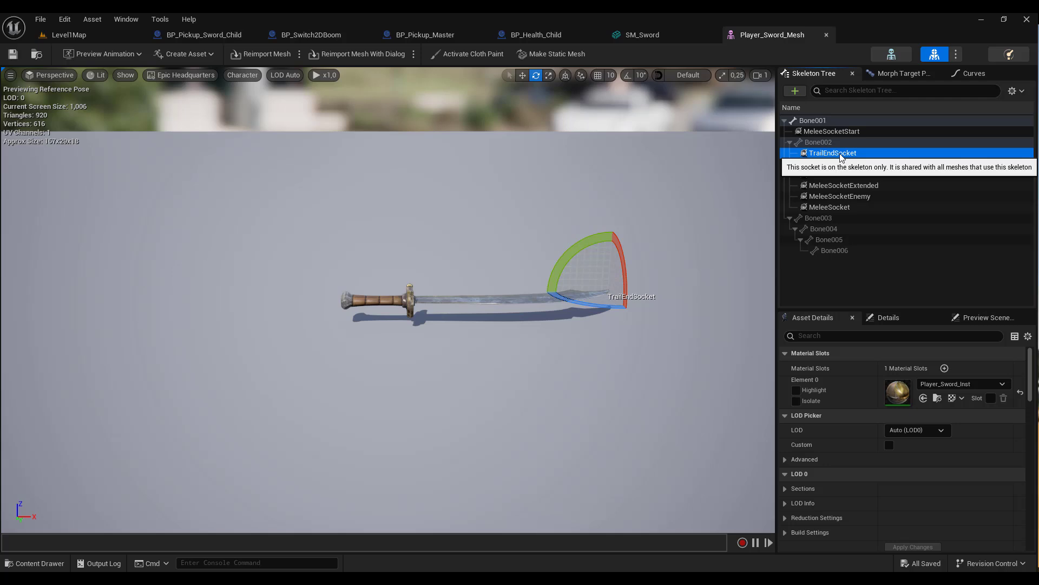
- Add a socket named Start to the SM_Sword static mesh
click(661, 35)
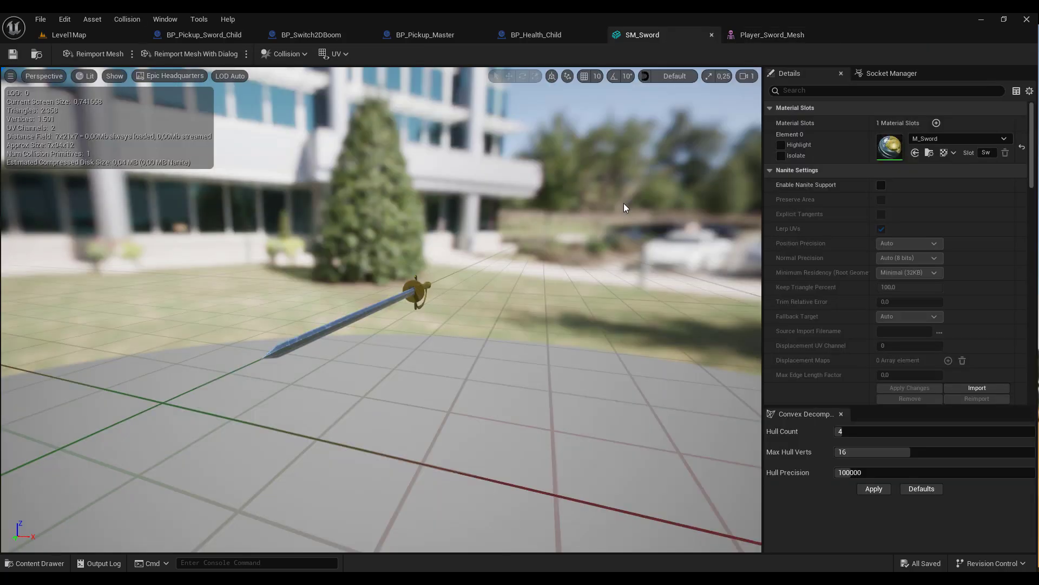
drag(443, 290, 482, 289)
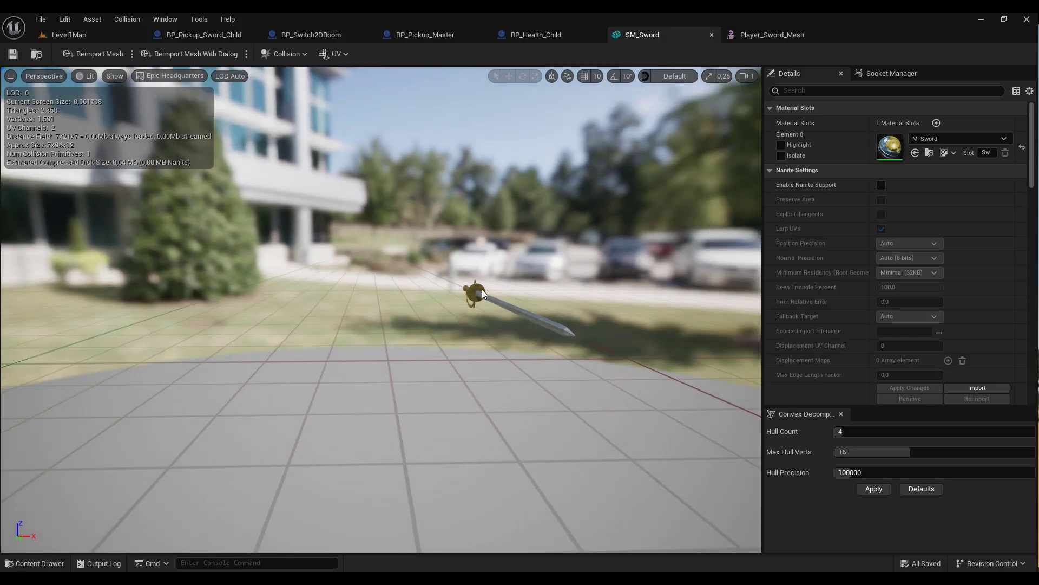
click(880, 74)
drag(497, 341, 654, 303)
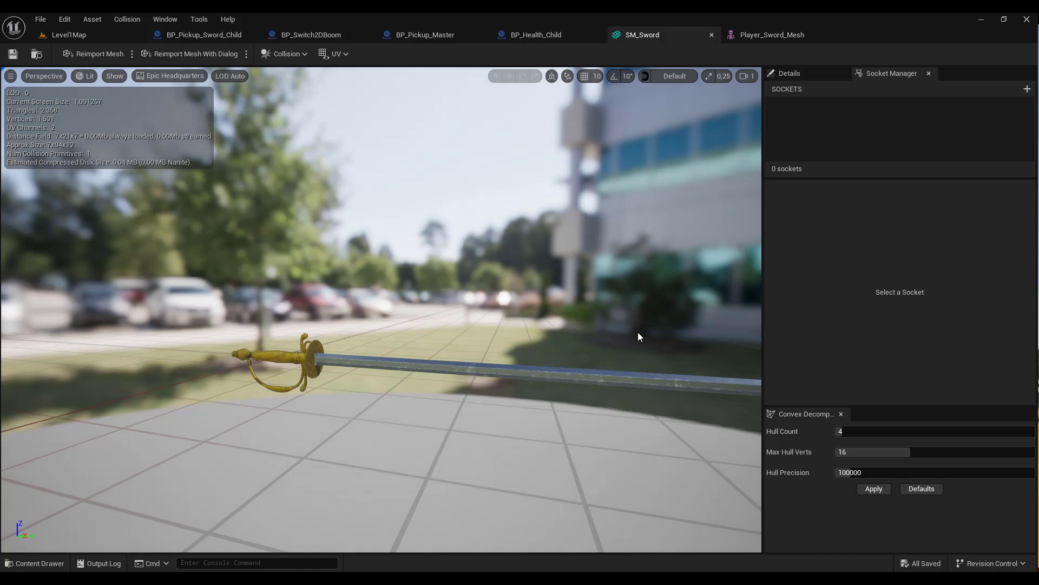
click(1027, 89)
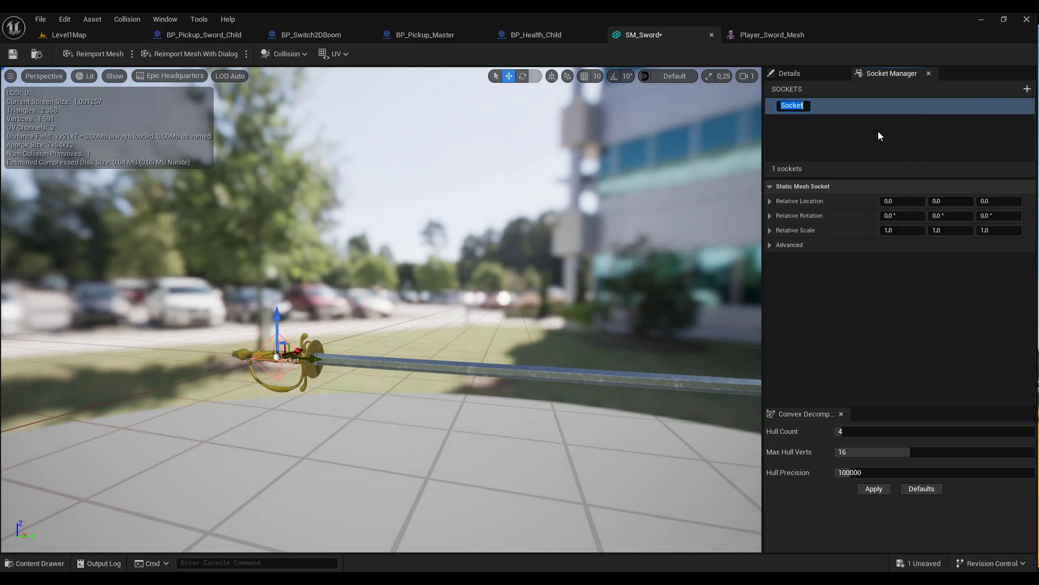
text(Start)
key(Return)
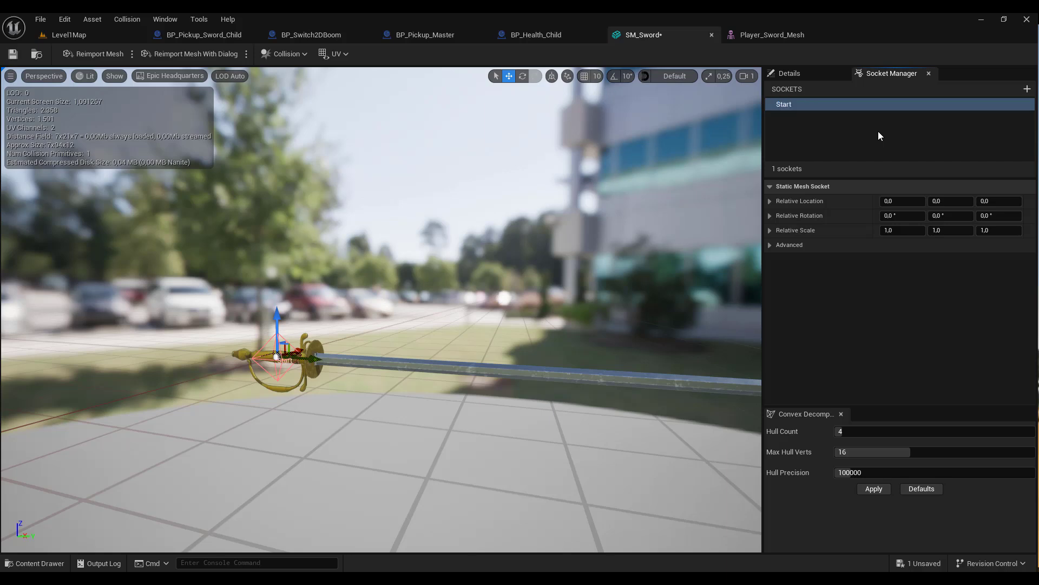
- Move the Start socket along Y to about 9.84, where the blade meets the guard
scroll(426, 393, down, 5)
scroll(427, 393, up, 5)
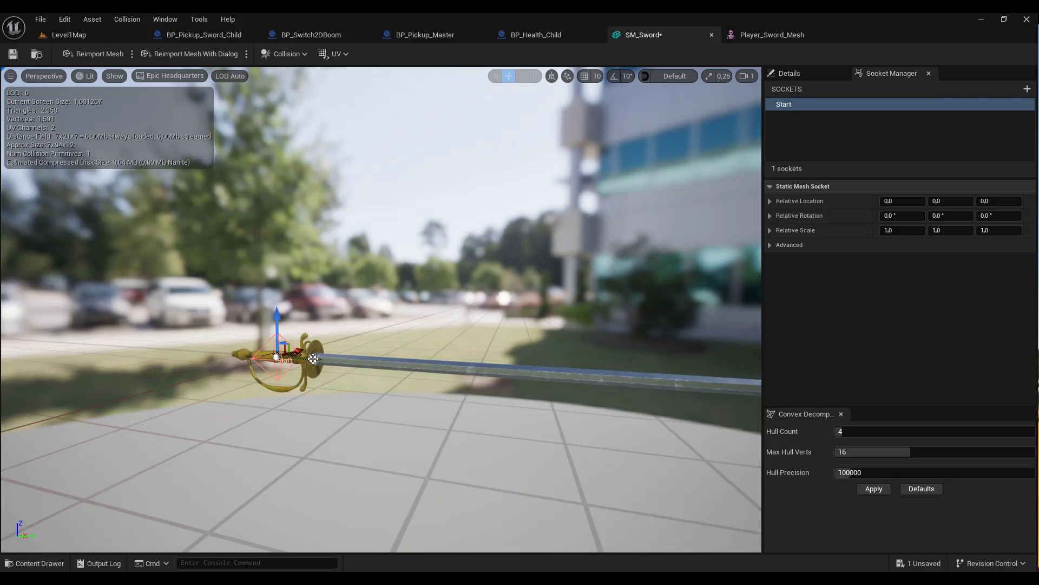
drag(315, 358, 359, 361)
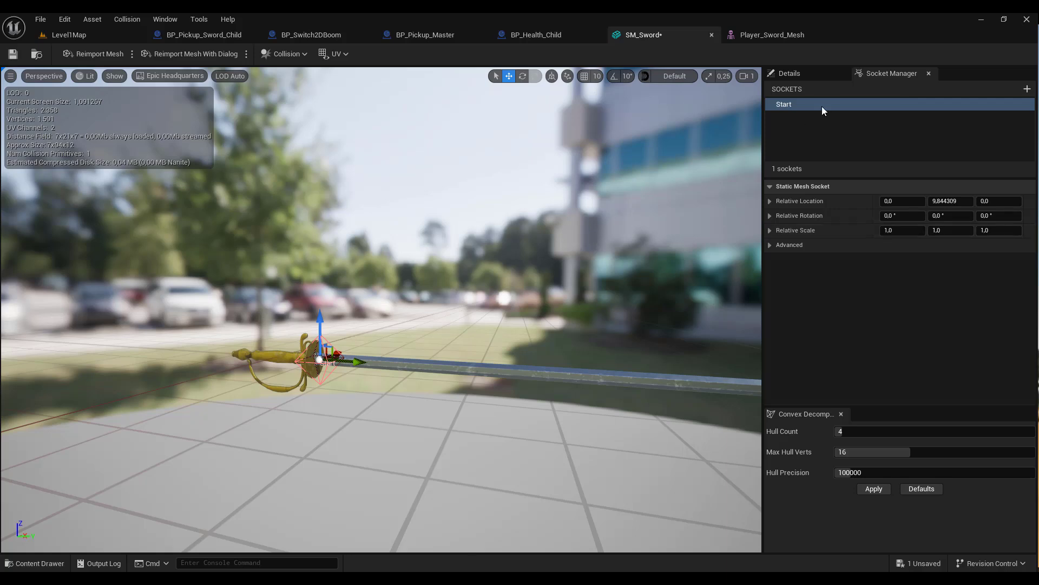
- Add a second socket named End to SM_Sword
click(1027, 89)
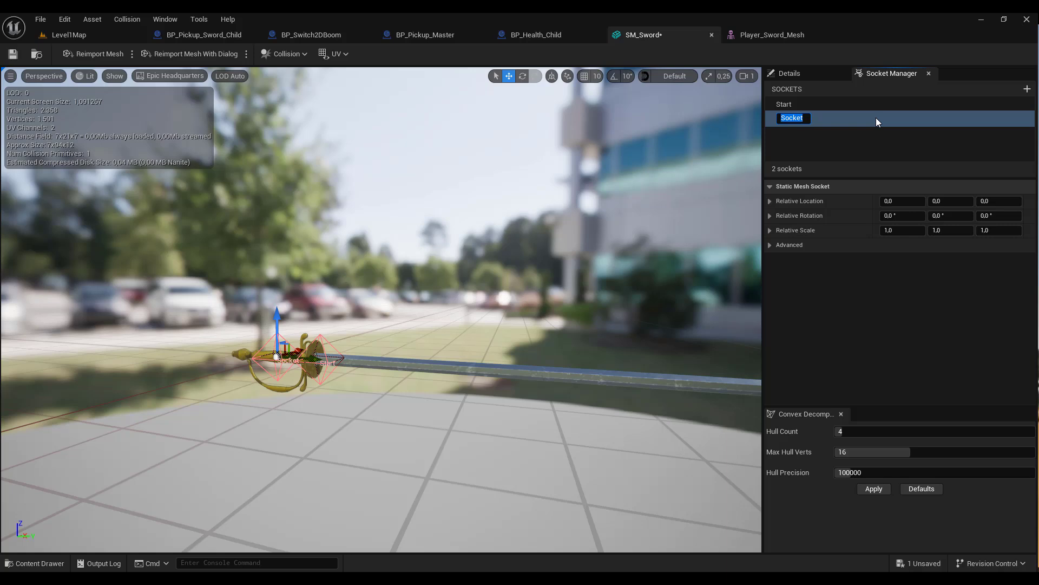
text(End)
key(Return)
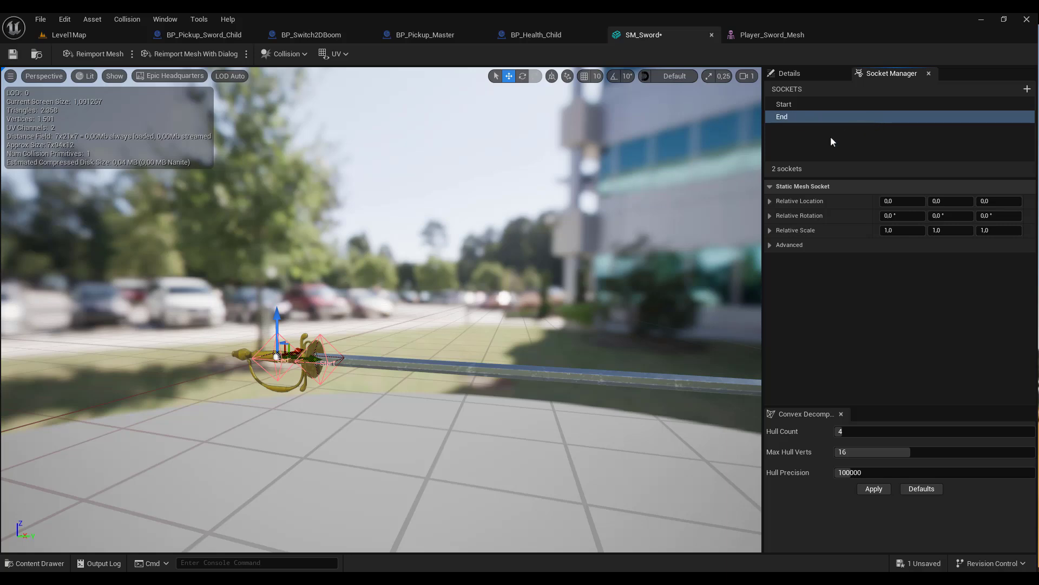
- Move the End socket along Y to about 79.6, near the tip of the blade
drag(312, 358, 741, 397)
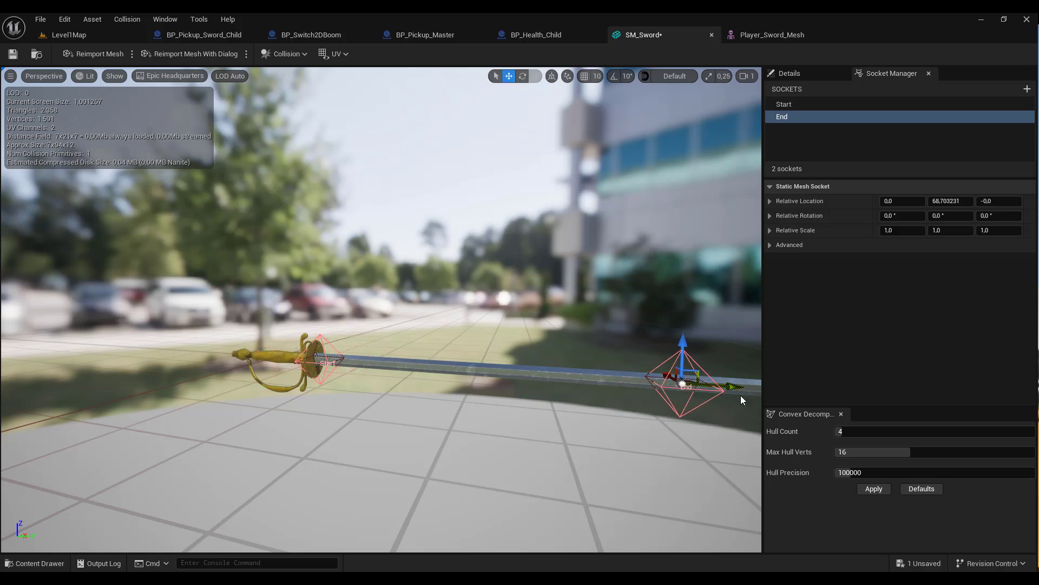
scroll(741, 396, down, 3)
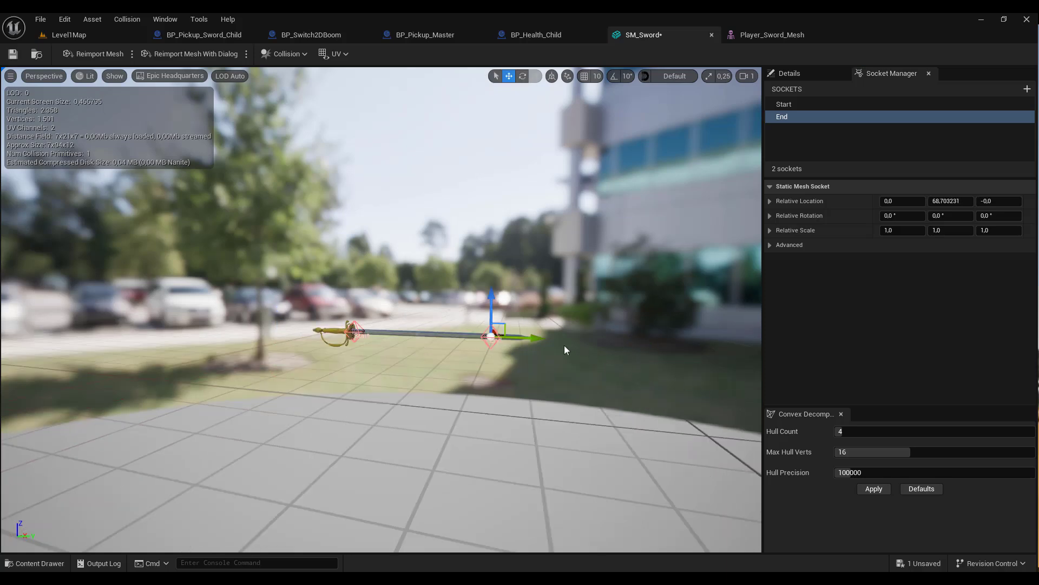
drag(536, 338, 565, 339)
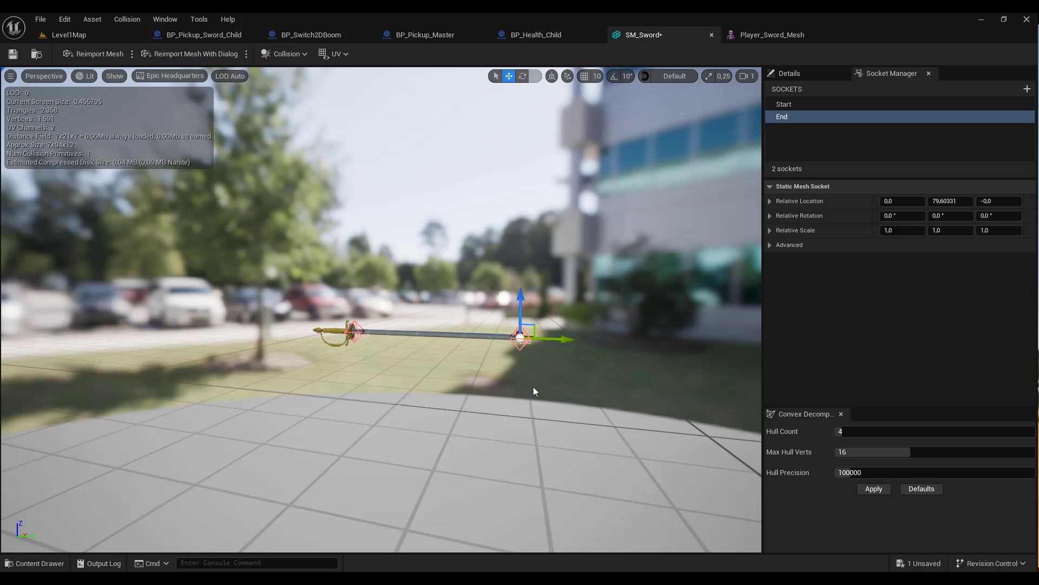
scroll(534, 389, up, 5)
right_drag(533, 390, 590, 399)
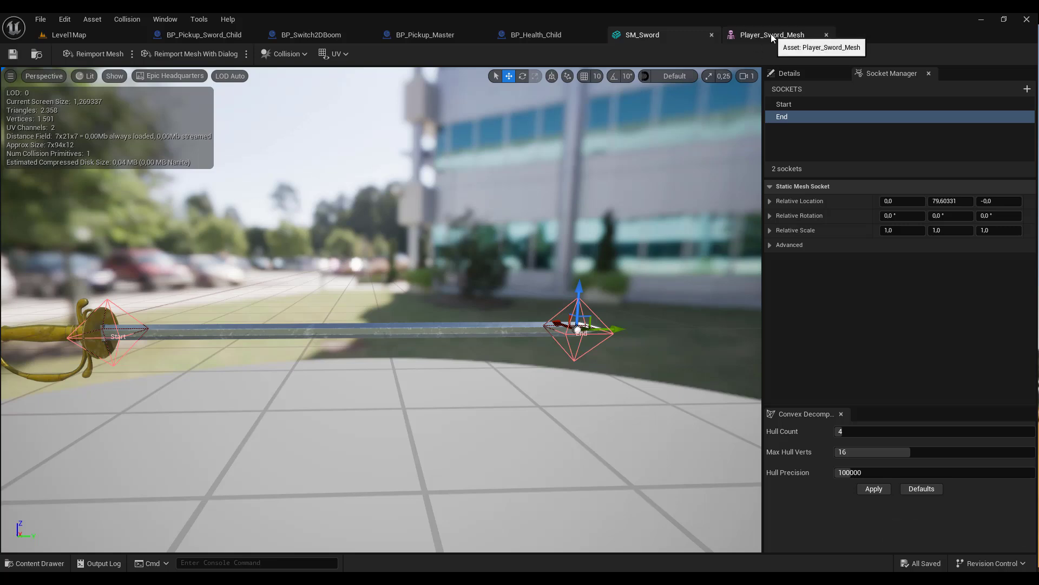
- Compare the trail socket placement on Player_Sword_Mesh with the new sockets on SM_Sword
click(773, 34)
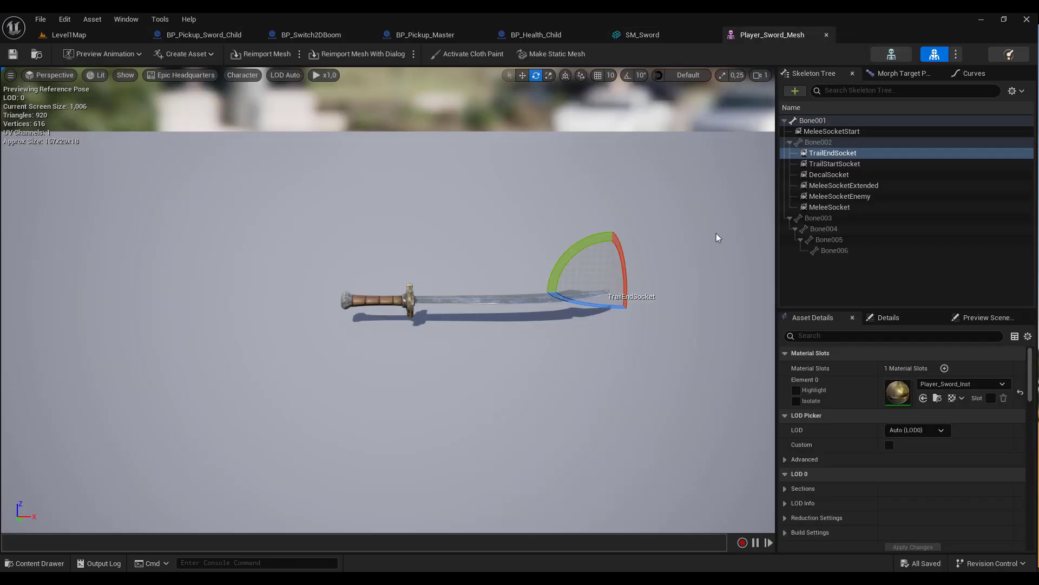
click(650, 34)
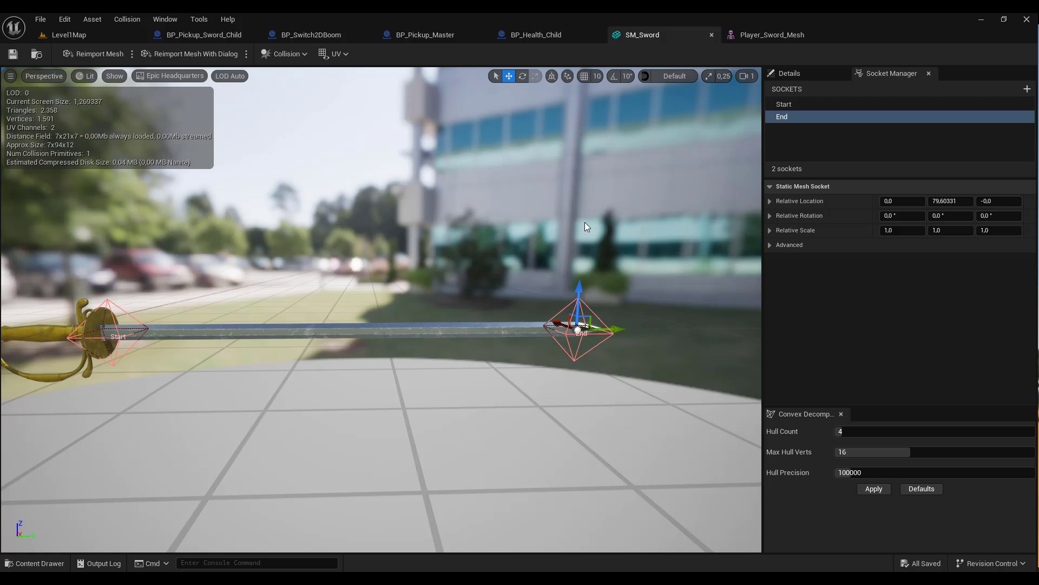
- Add a skeletal mesh component using Player_Sword_Mesh to BP_Pickup_Sword_Child
click(768, 34)
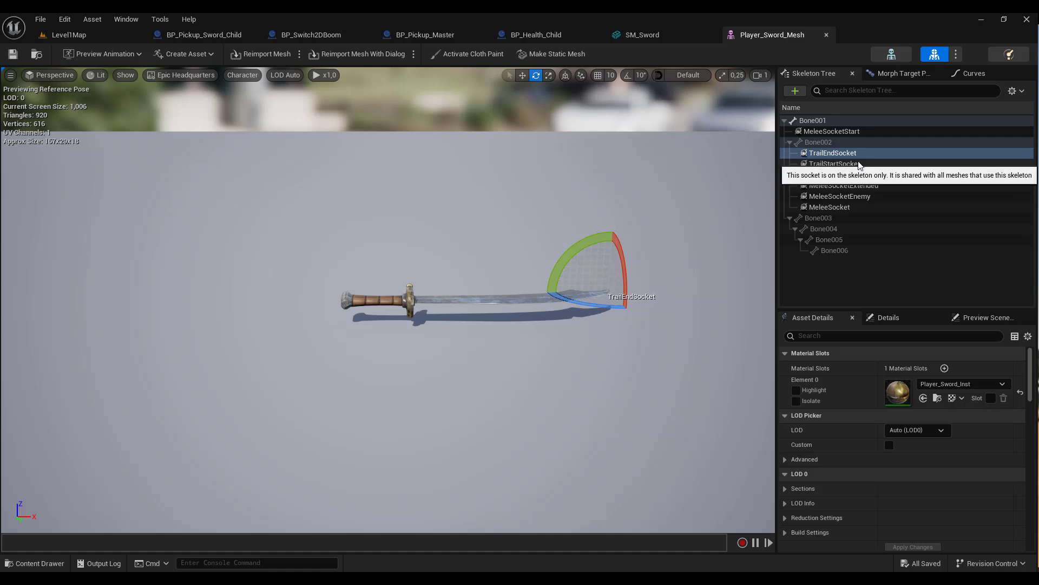
click(213, 33)
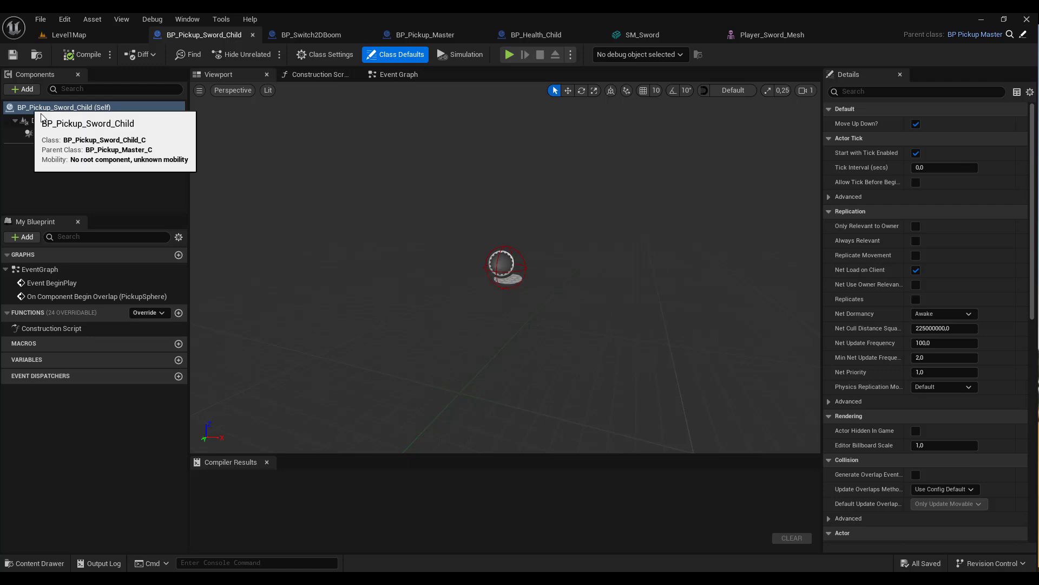
click(25, 92)
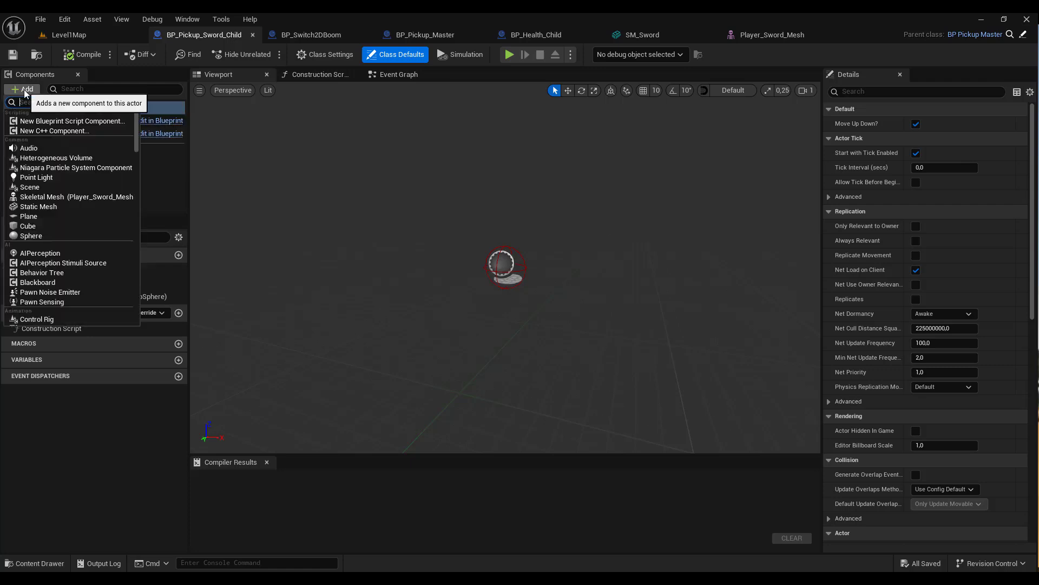
text(skele)
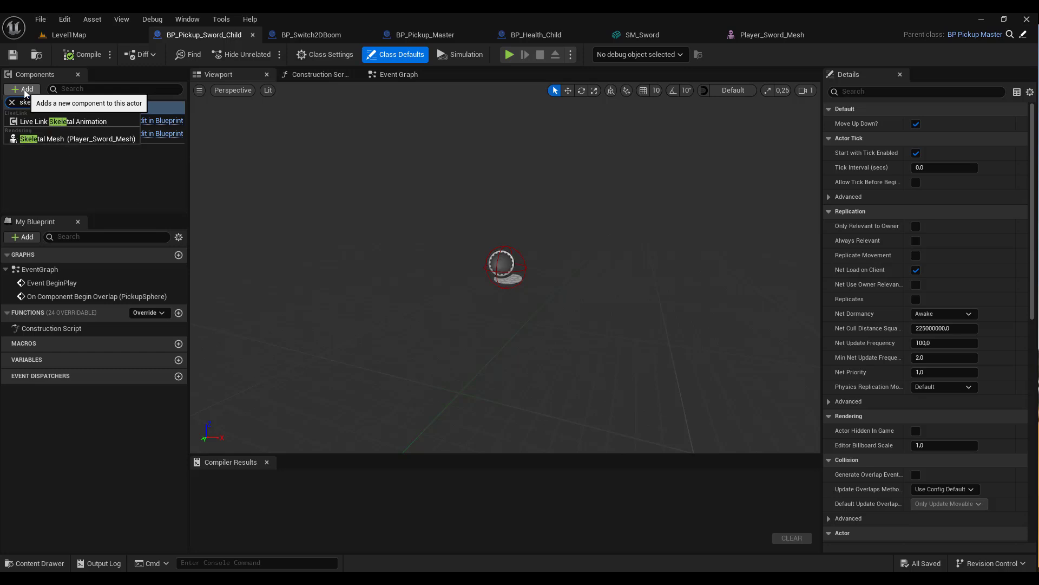
click(72, 140)
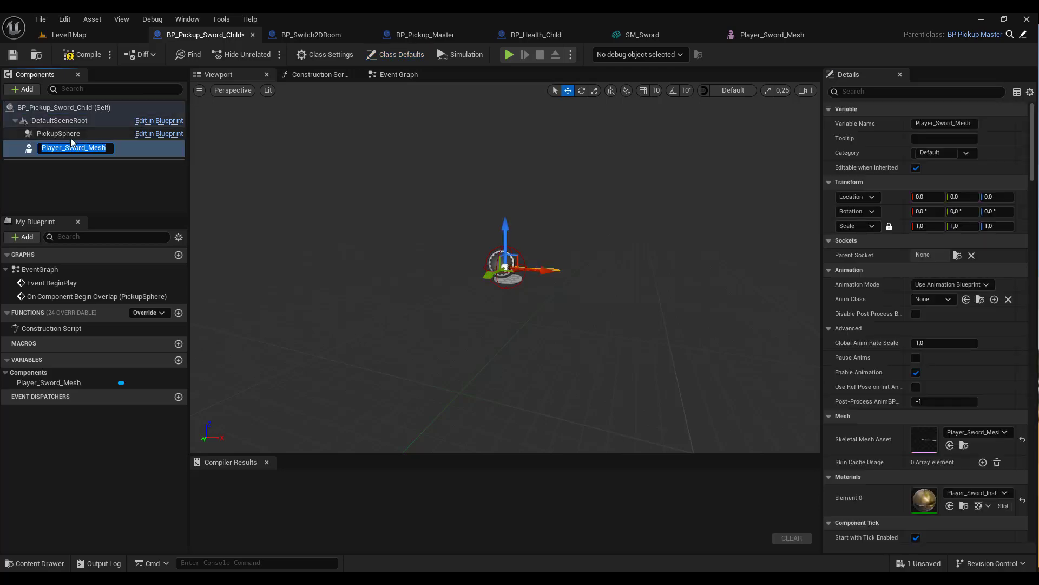
click(64, 36)
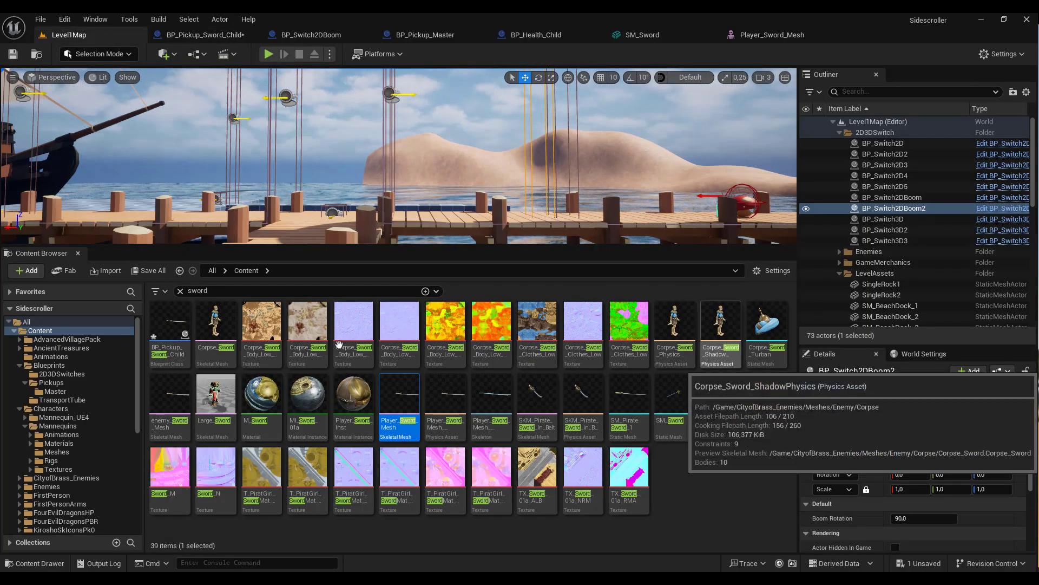
mouse_move(385, 396)
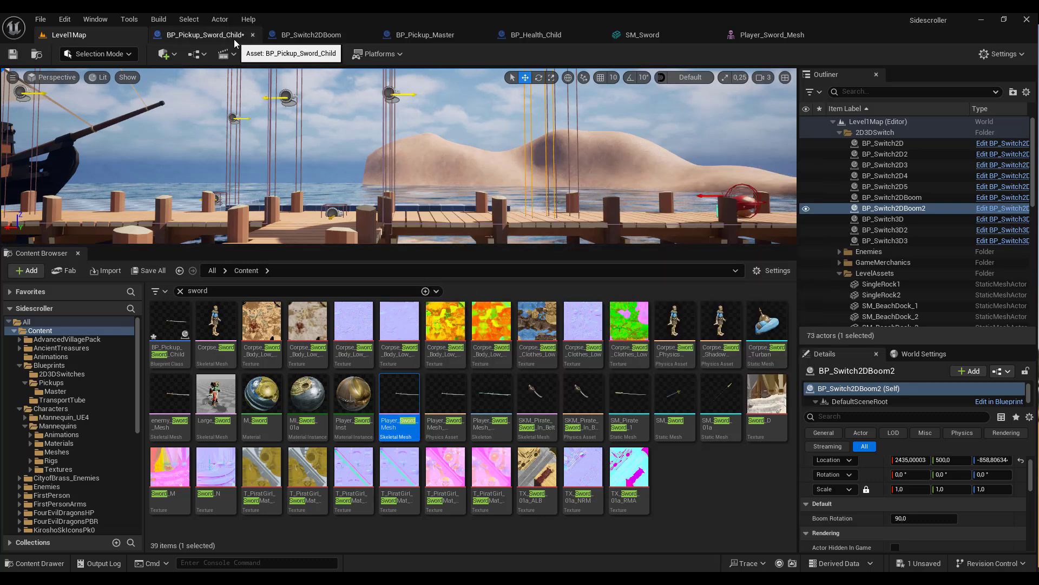
click(233, 36)
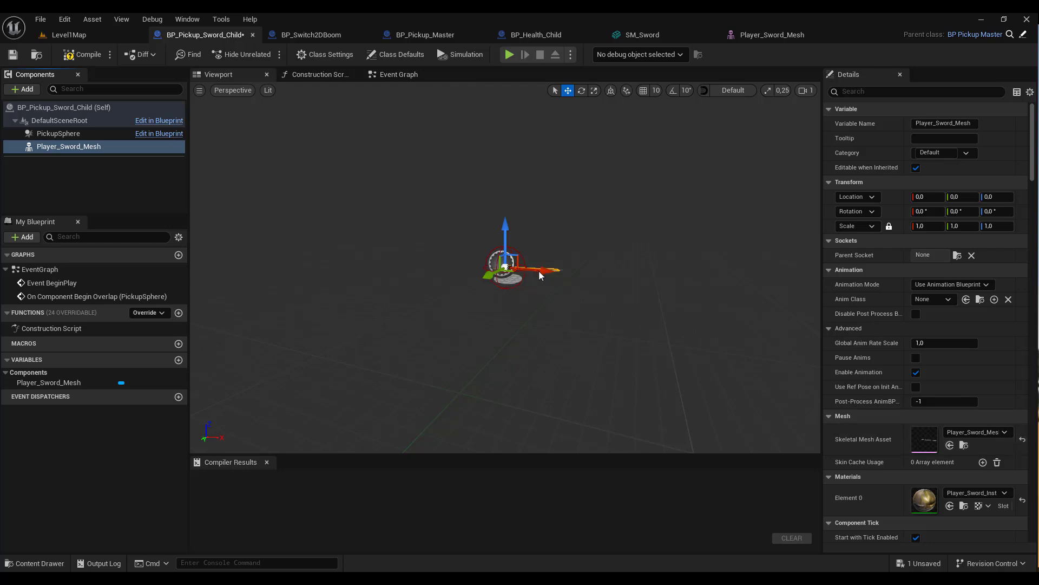
- Check the collision settings of the Player_Sword_Mesh component by filtering its details for "col"
mouse_move(573, 309)
right_down()
mouse_move(617, 295)
mouse_move(559, 319)
right_up()
key(w)
key(w)
key(s)
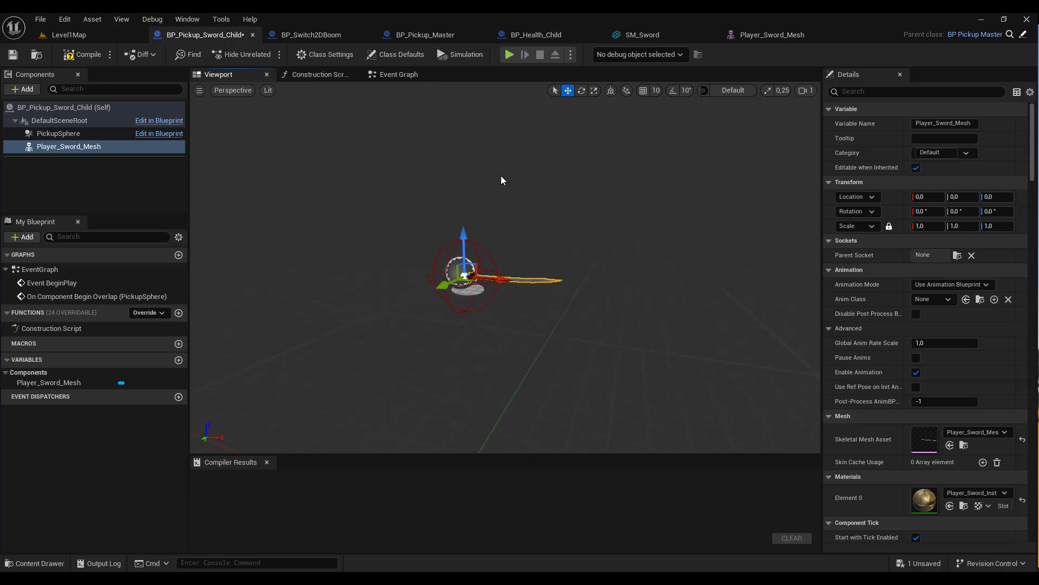
click(863, 91)
text(col)
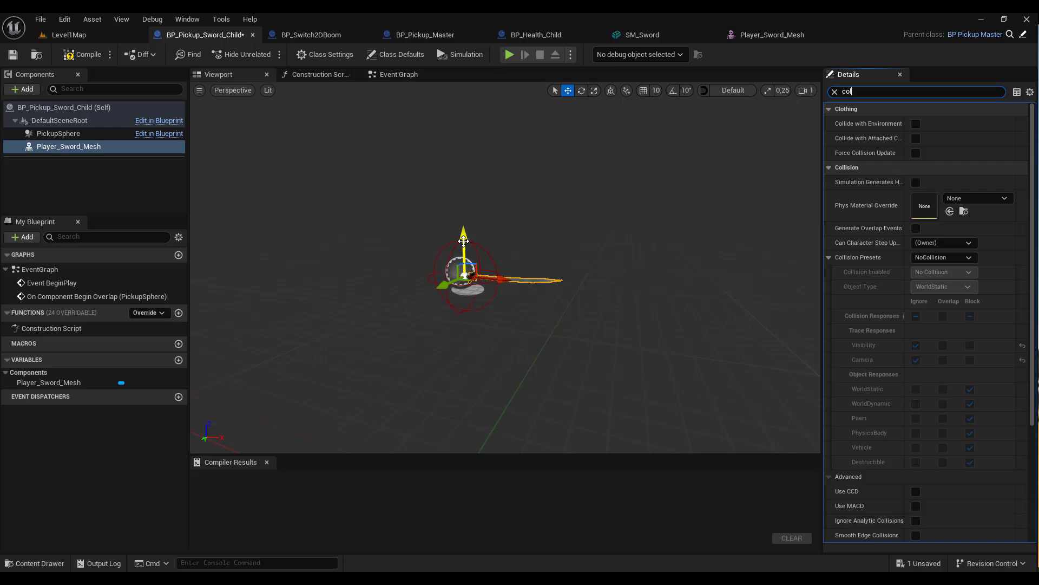
- Raise Player_Sword_Mesh to about Z 89 and rotate it 90° with 10° snapping so the blade points straight down, and compile
drag(463, 241, 462, 148)
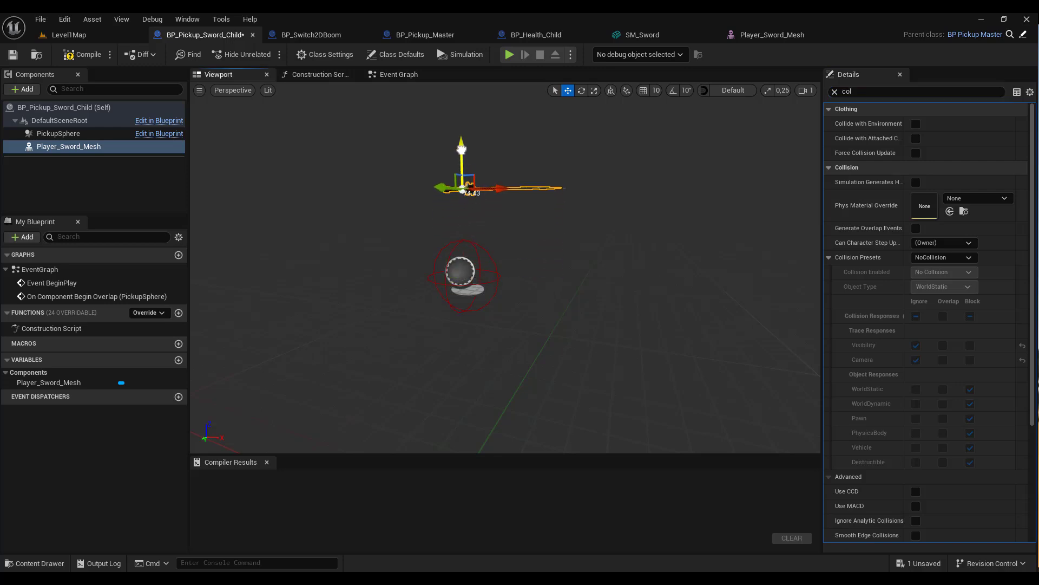
key(e)
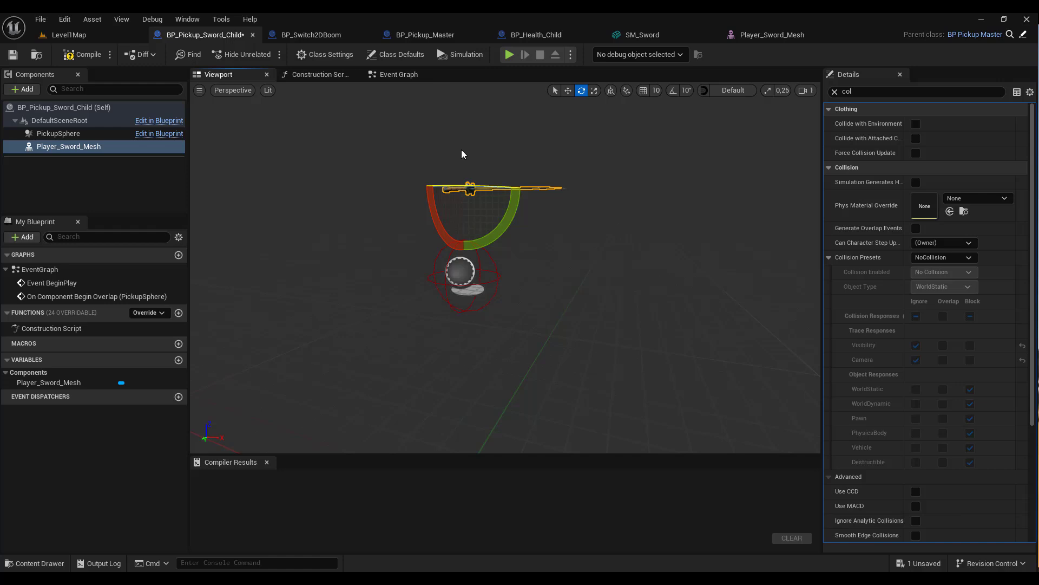
click(674, 91)
drag(513, 213, 493, 268)
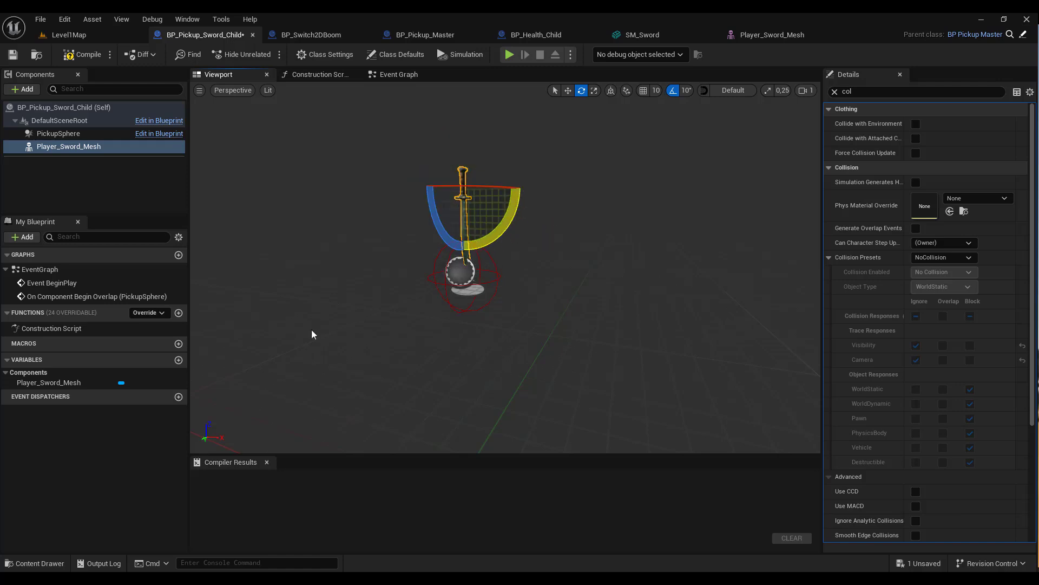
key(w)
right_drag(544, 255, 537, 232)
key(s)
key(w)
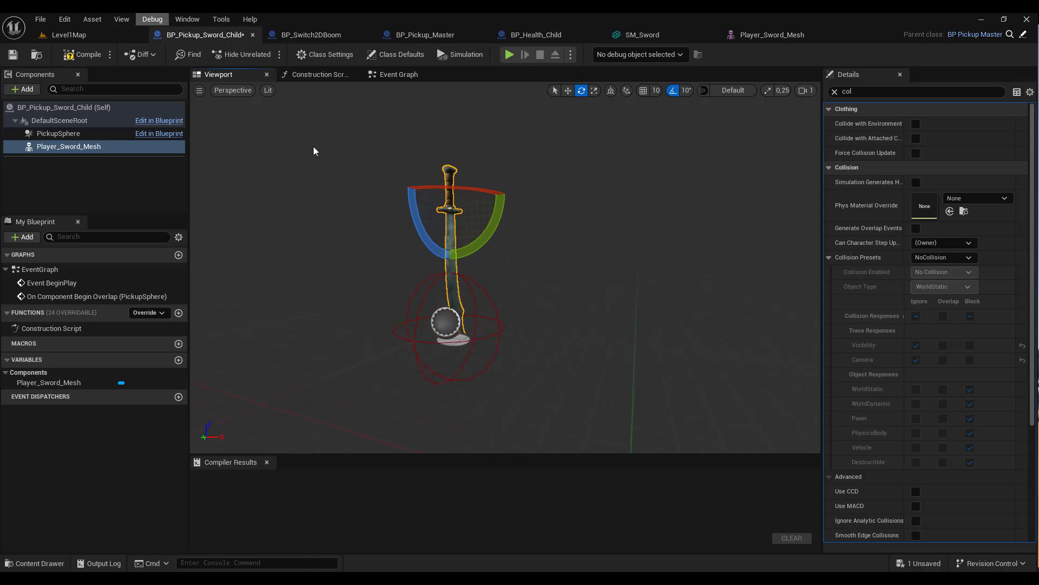
click(87, 55)
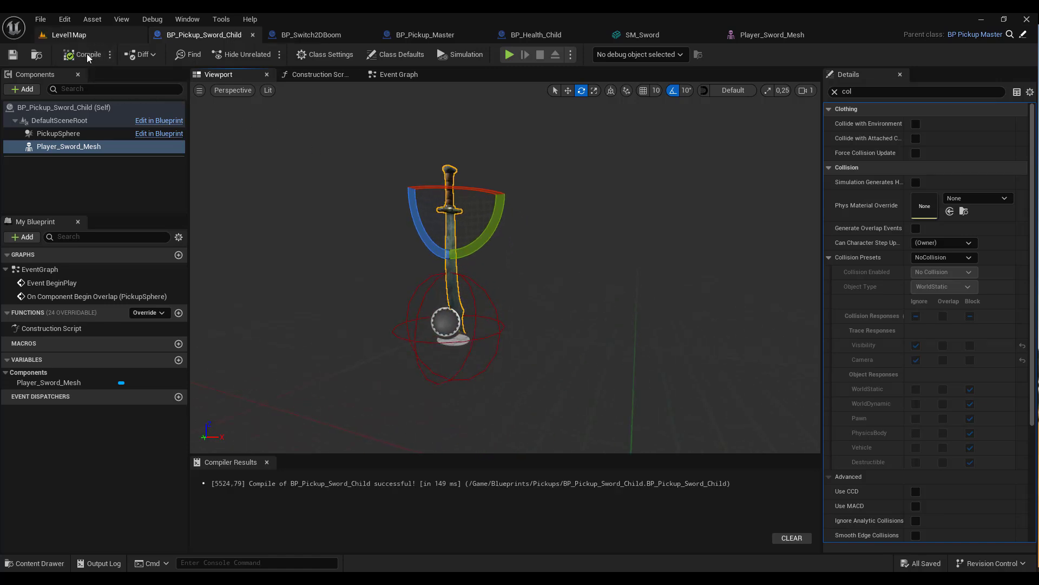
- Clear the content search, open Blueprints/Pickups, and try placing BP_Pickup_Sword_Child on the dock in Level1Map
click(86, 35)
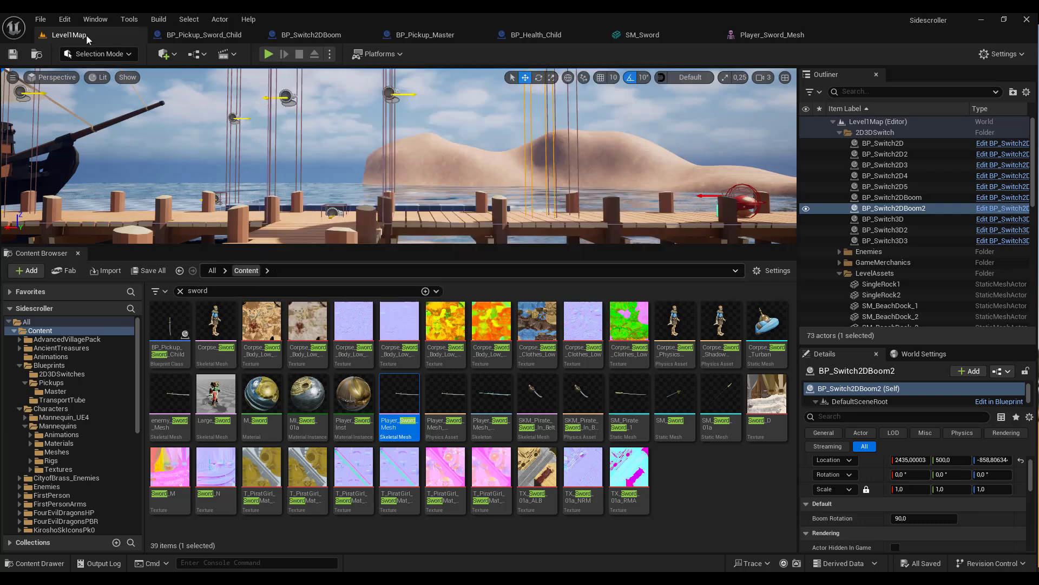
click(180, 290)
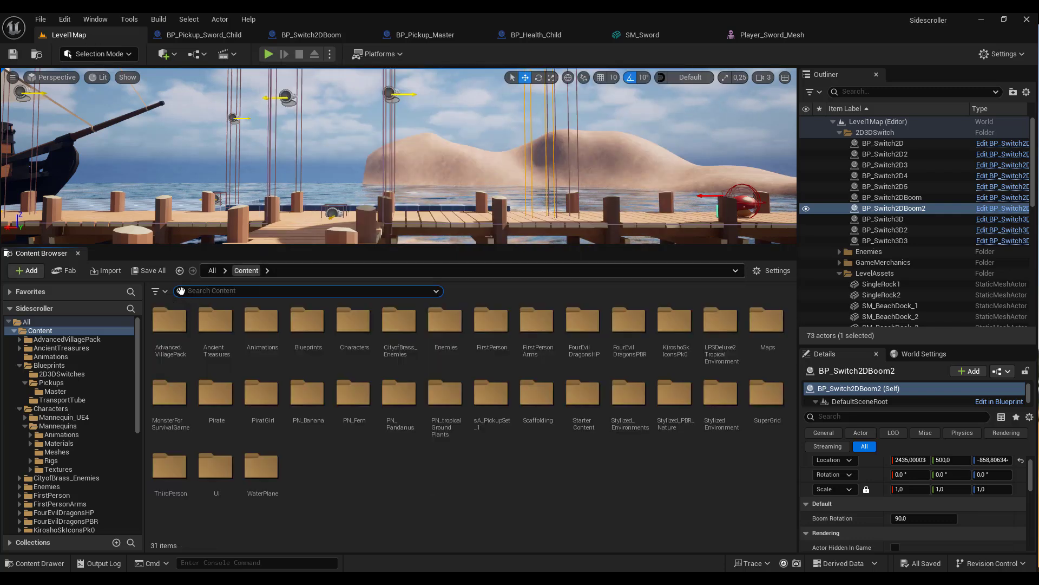
double_click(307, 320)
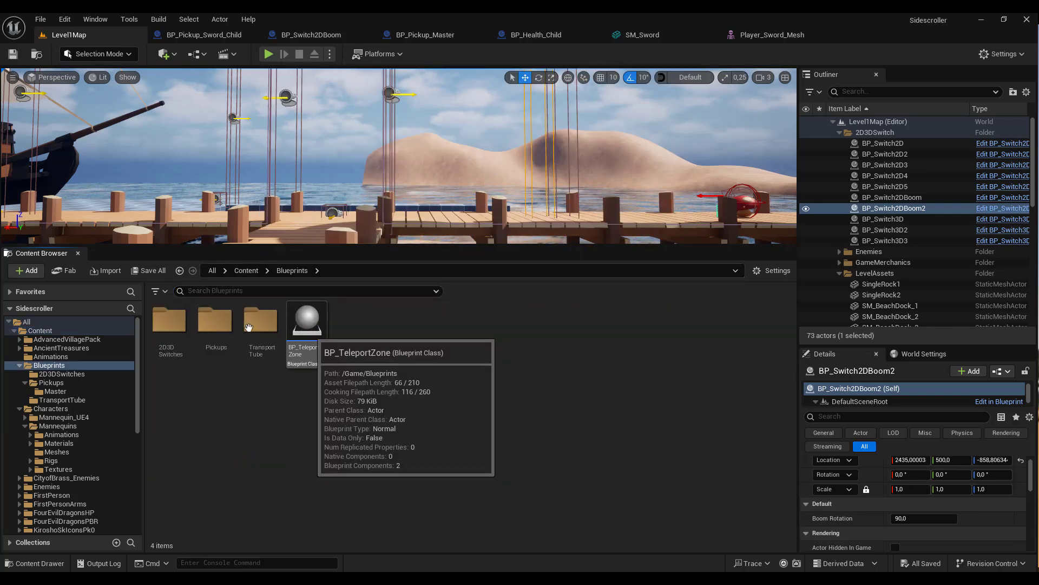
double_click(214, 325)
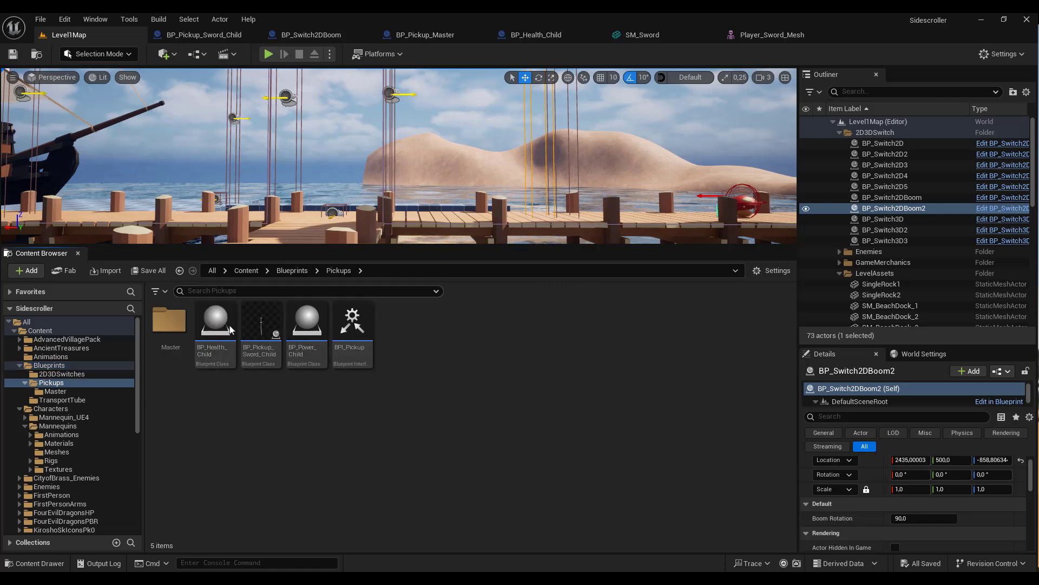
mouse_move(260, 321)
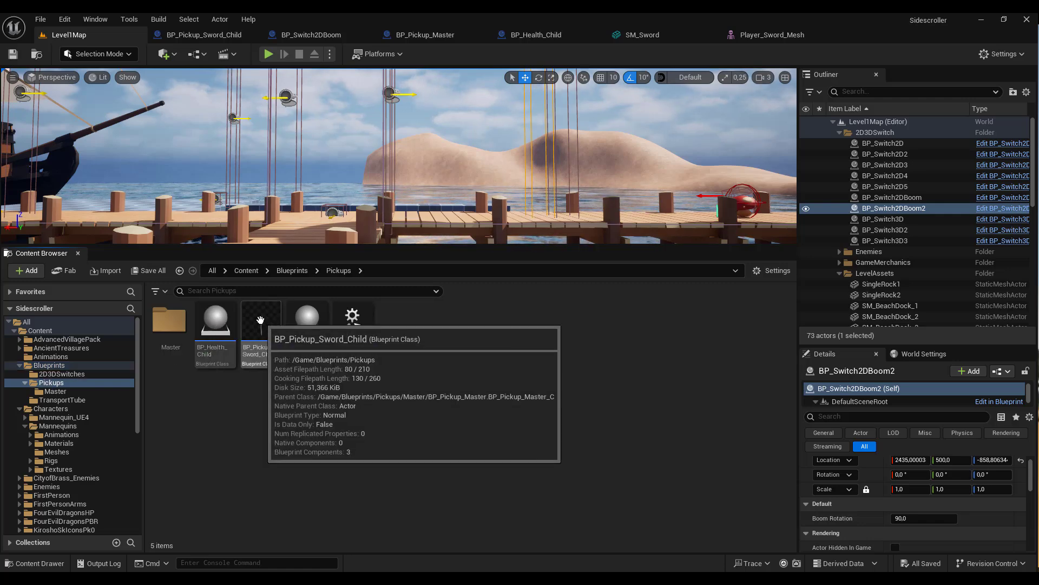
right_click(260, 320)
key(Escape)
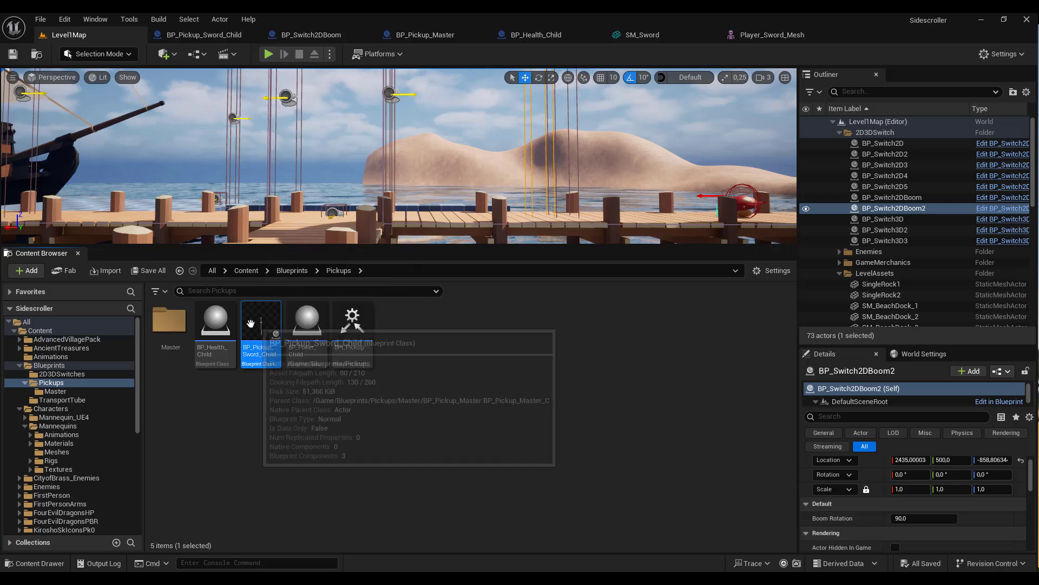
drag(258, 323, 94, 215)
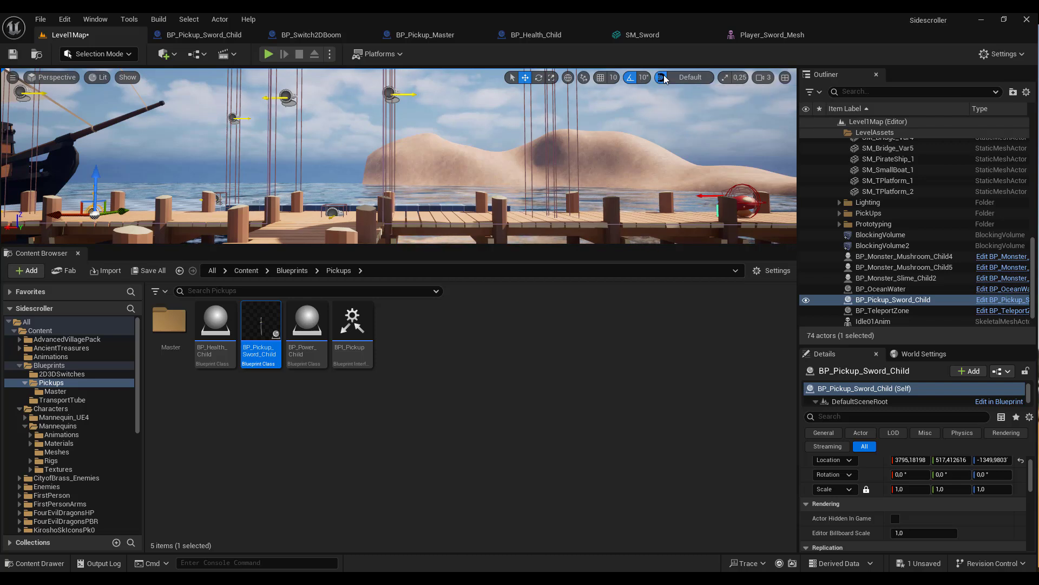
key(Delete)
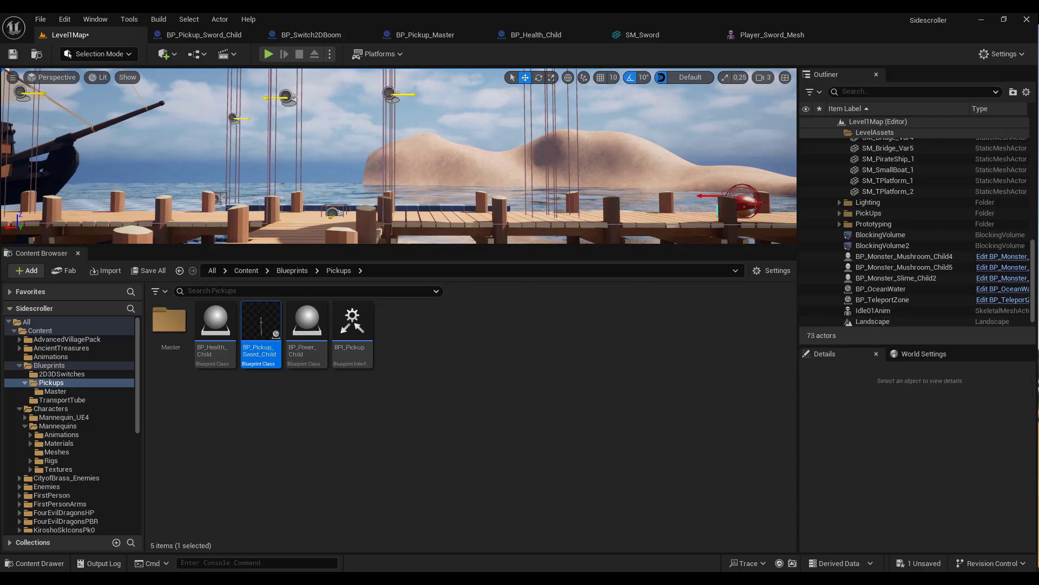
- Place BP_Pickup_Sword_Child on the dock with surface snapping on to judge its size, and delete it again
drag(257, 327, 89, 200)
key(a)
mouse_move(89, 200)
right_down()
mouse_move(227, 190)
mouse_move(179, 189)
mouse_move(157, 200)
mouse_move(151, 221)
mouse_move(108, 238)
mouse_move(136, 212)
mouse_move(92, 204)
right_up()
key(w)
key(s)
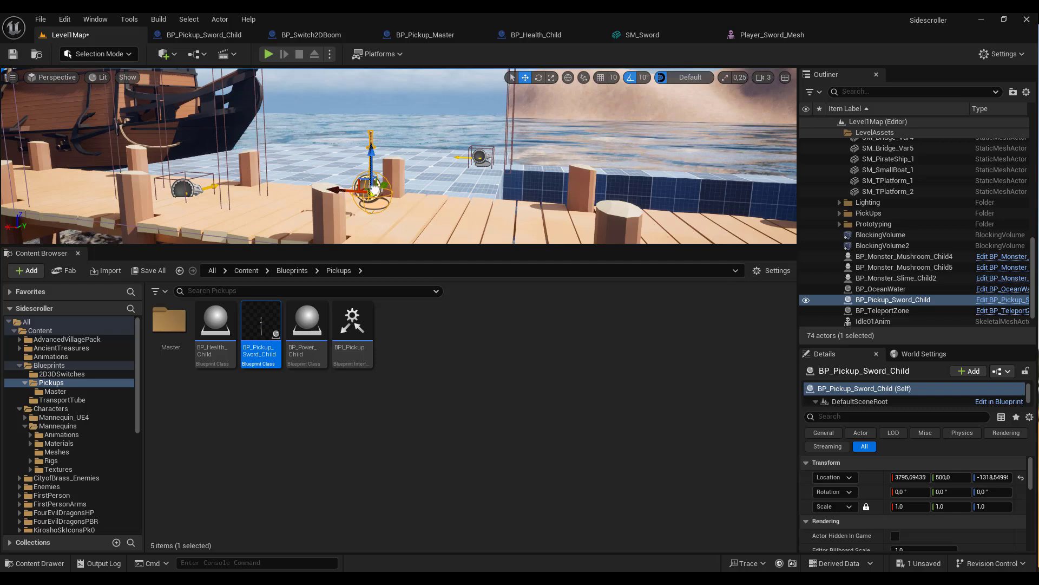
key(Delete)
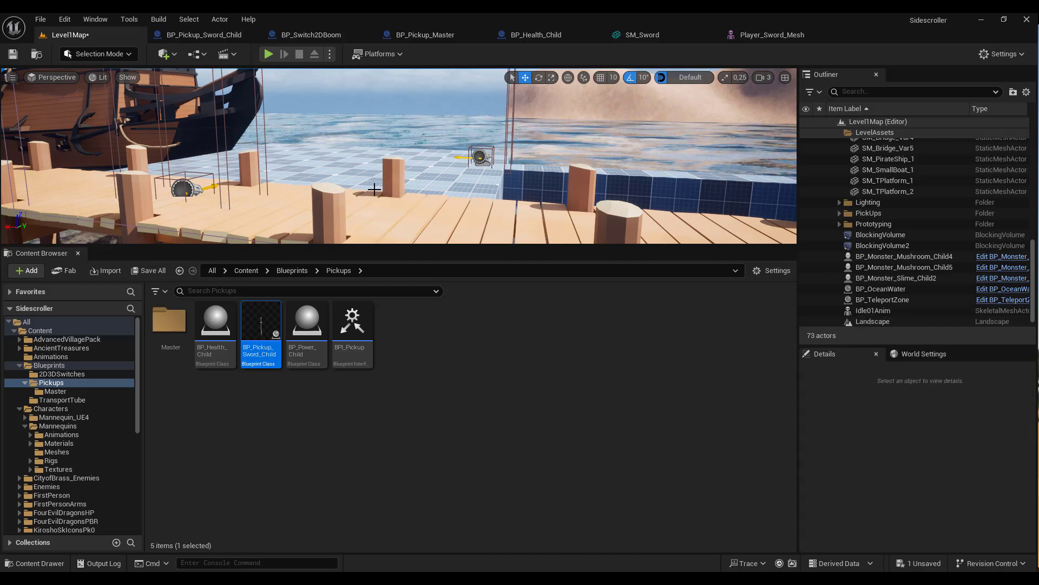
- Scale Player_Sword_Mesh uniformly to about 1.67 in BP_Pickup_Sword_Child, clear the details filter and compile
click(186, 35)
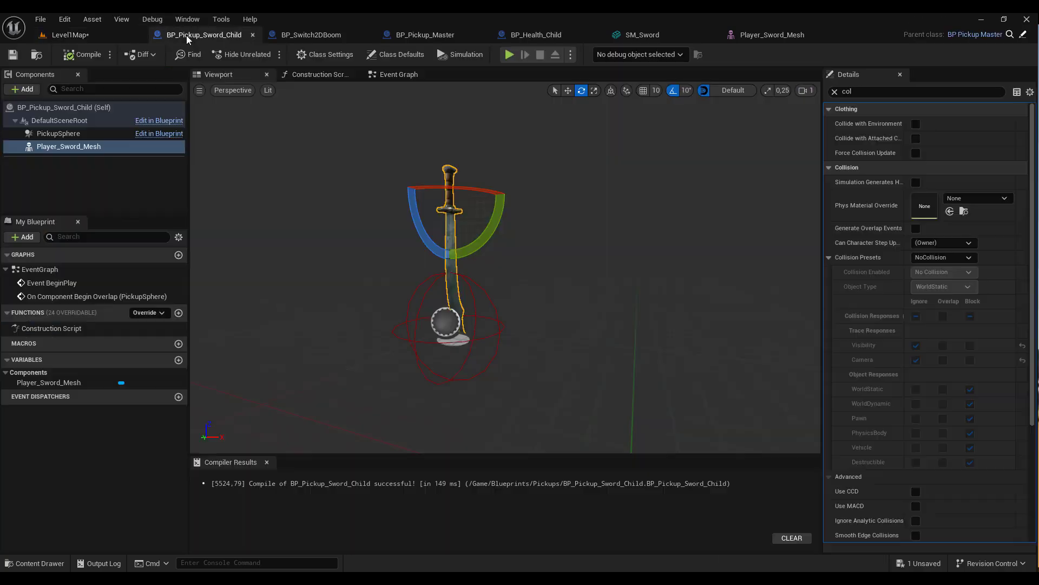
click(594, 91)
scroll(447, 196, up, 3)
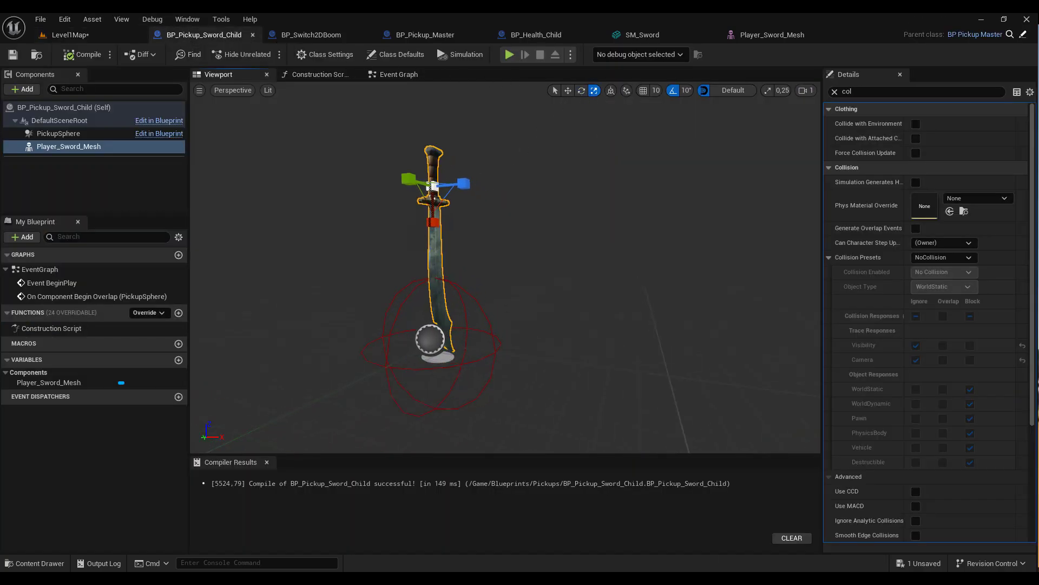
mouse_move(447, 196)
mouse_down()
mouse_move(442, 208)
mouse_move(439, 191)
mouse_up()
key(w)
scroll(439, 190, down, 5)
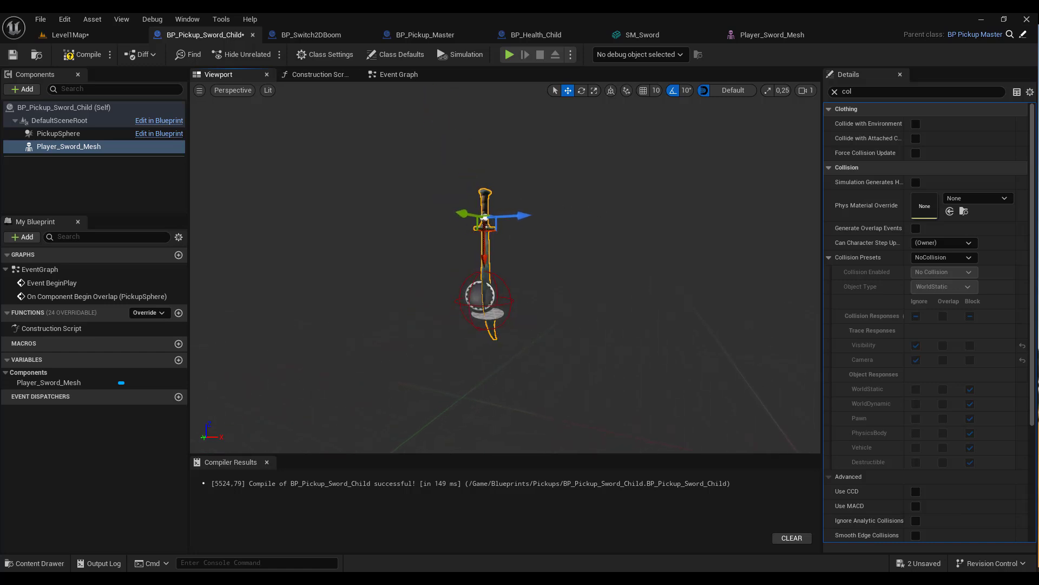
click(834, 92)
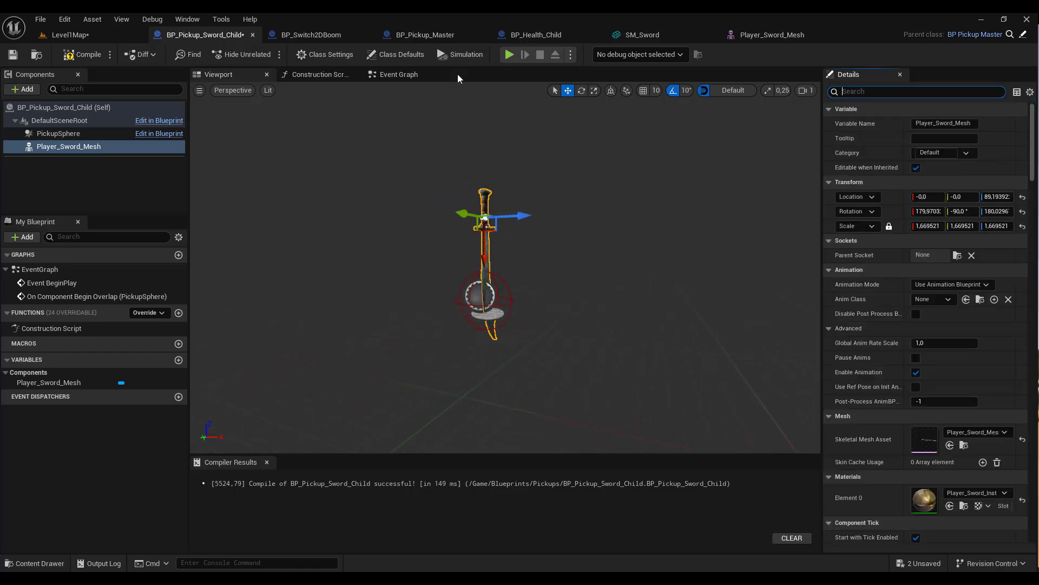
click(81, 54)
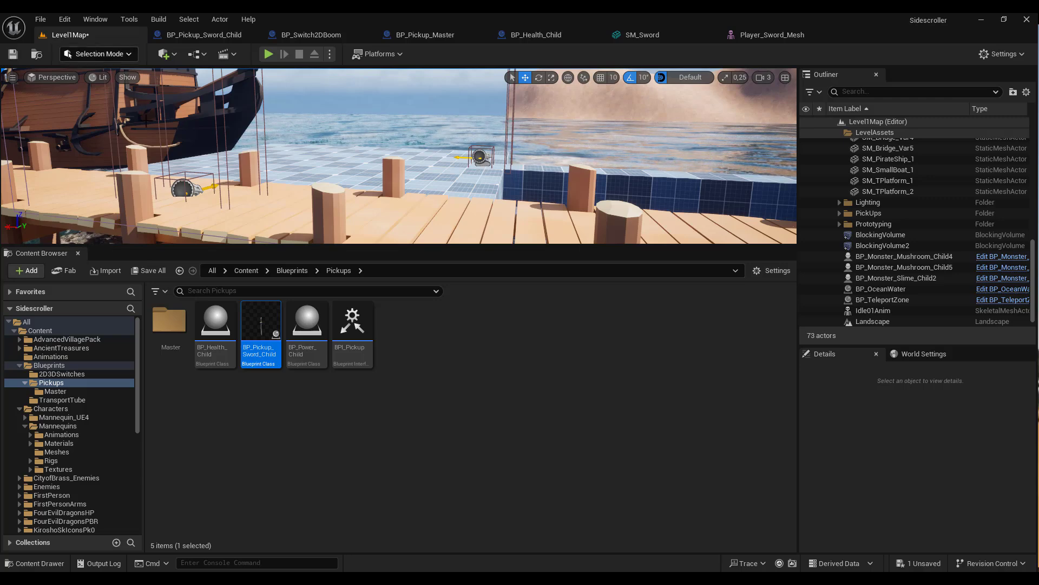
- Open the NS_Magic_1 Niagara system from the sA_PickupSet_1/Fx/NiagaraSystems folder
click(247, 270)
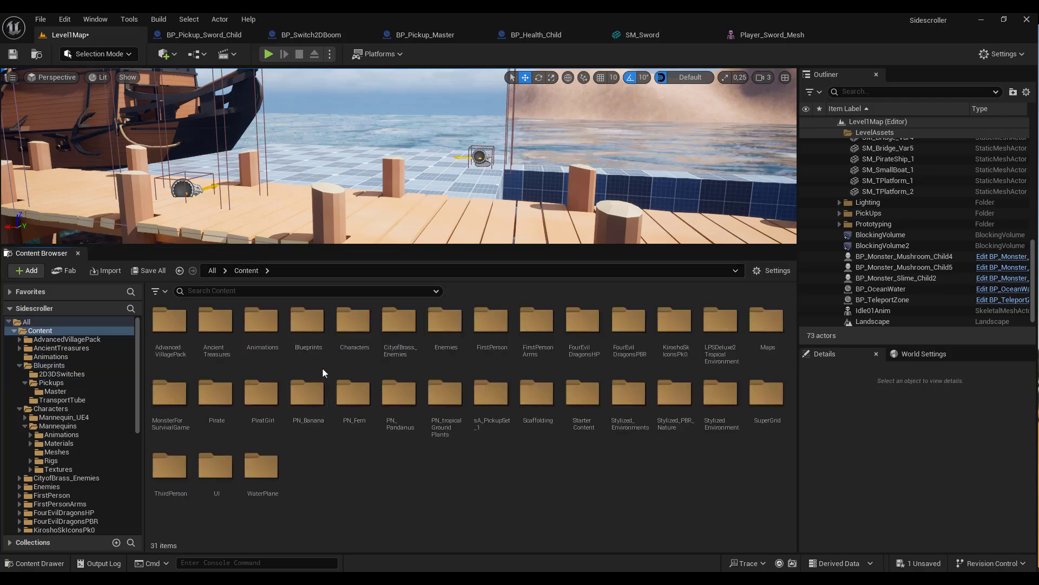
double_click(492, 391)
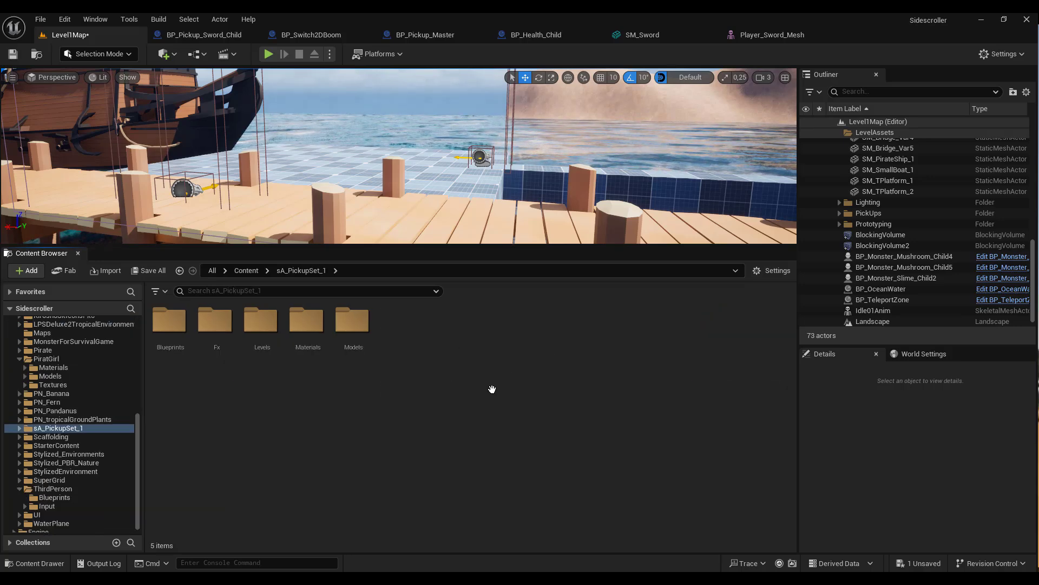
double_click(216, 320)
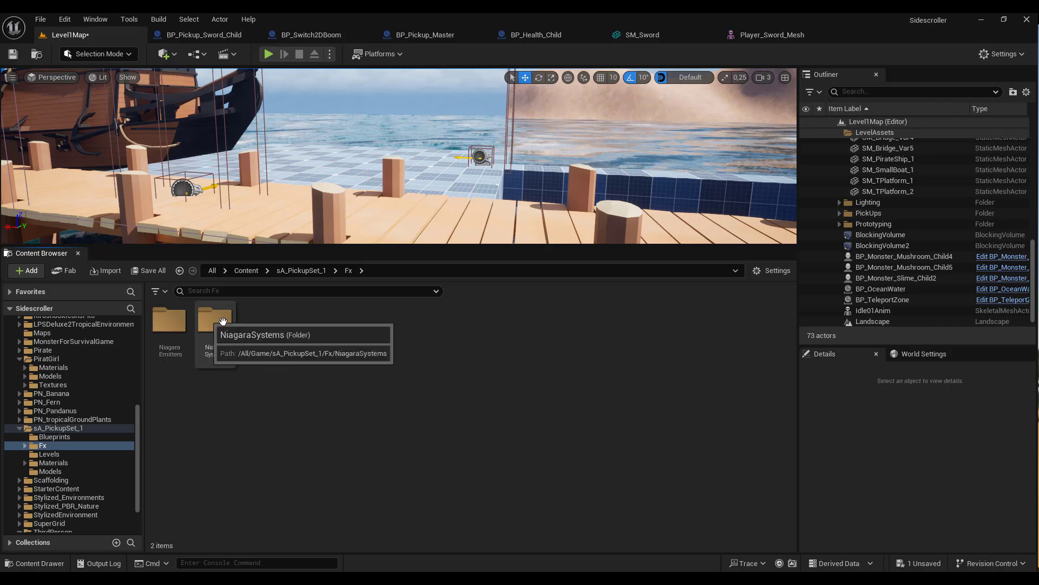
double_click(223, 321)
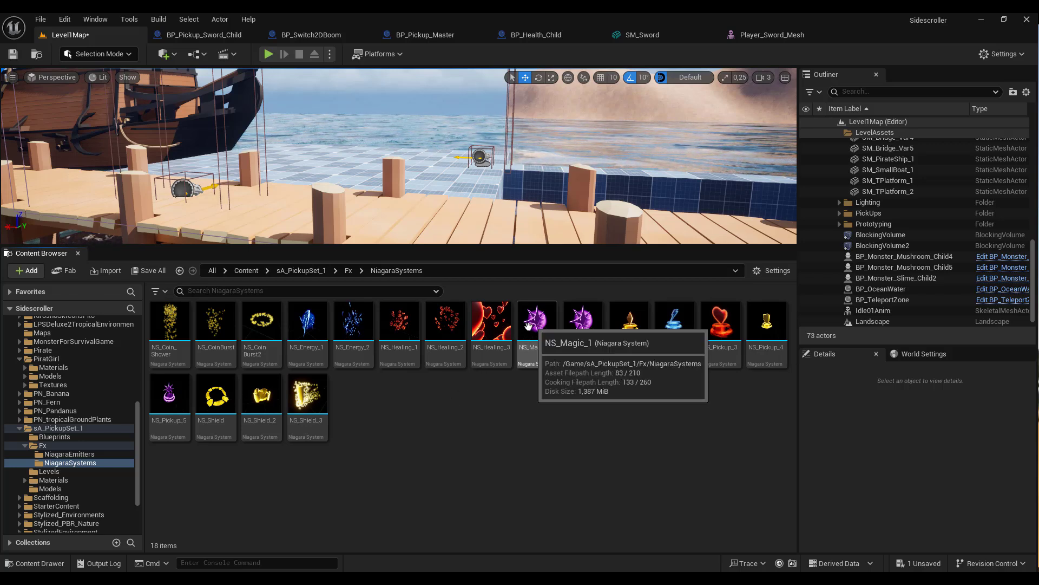
click(531, 323)
double_click(531, 323)
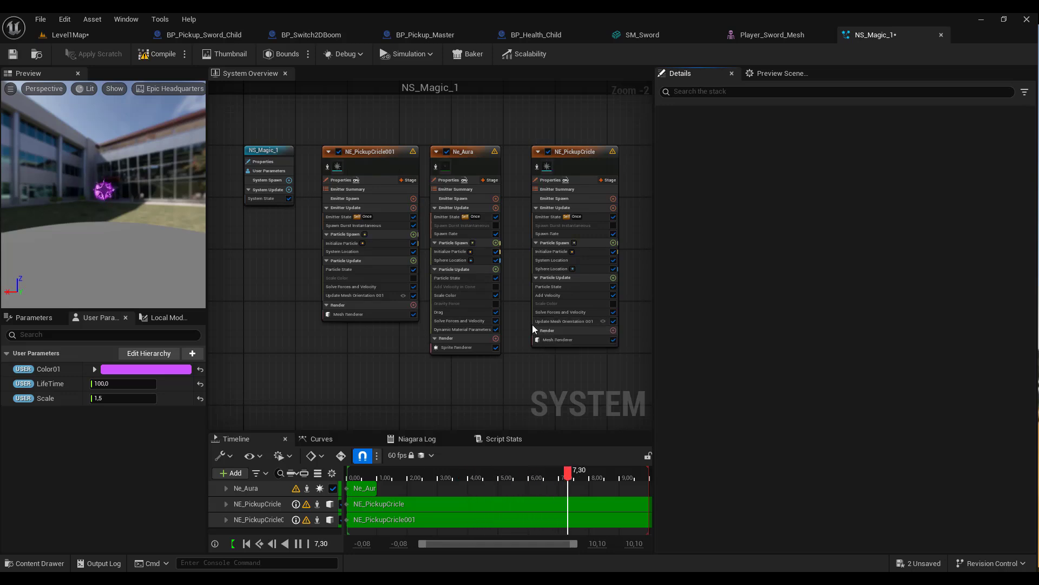
- Close the NS_Magic_1, Player_Sword_Mesh and SM_Sword editors and return to BP_Pickup_Sword_Child
click(942, 32)
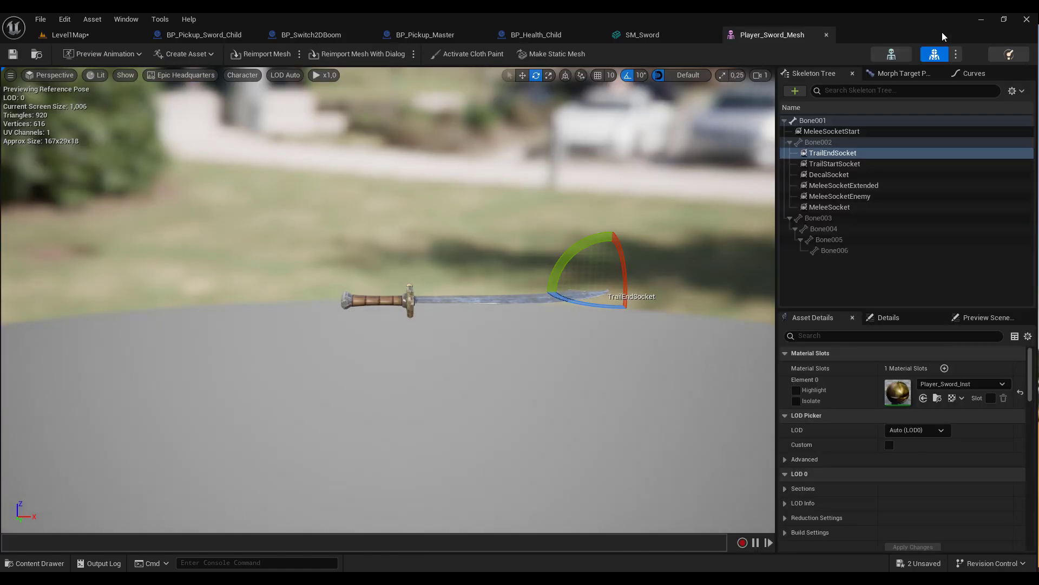
click(827, 36)
click(711, 35)
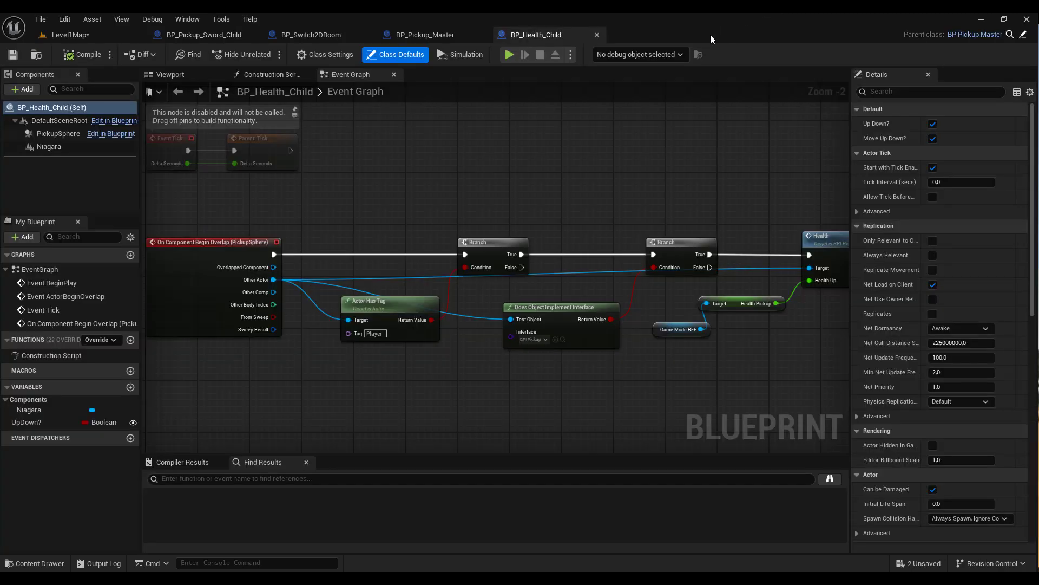
click(228, 37)
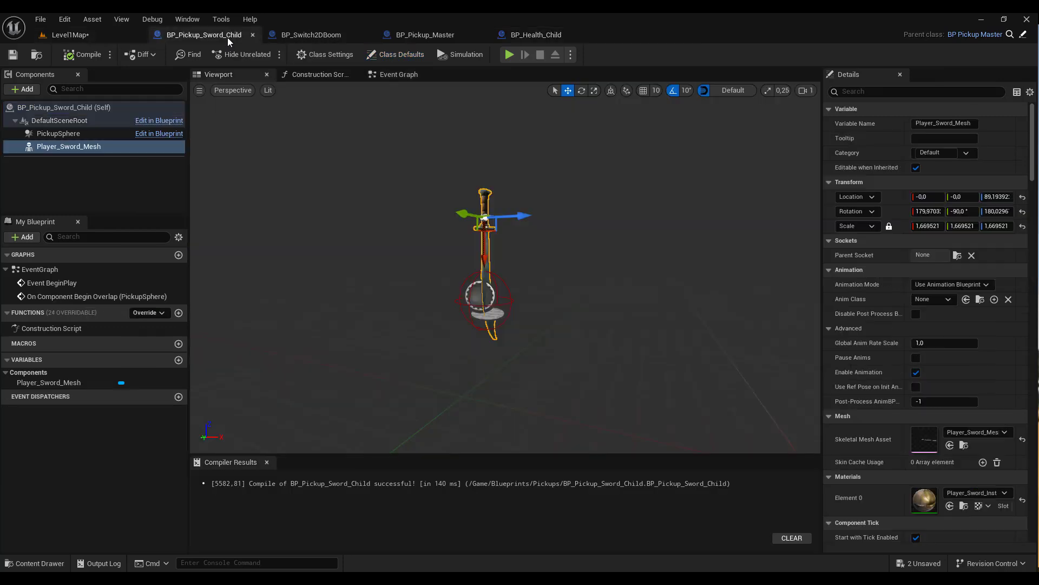
- Add a Niagara Particle System component with the NS_Magic_1 asset under Player_Sword_Mesh, keeping the suggested name
click(23, 90)
text(n)
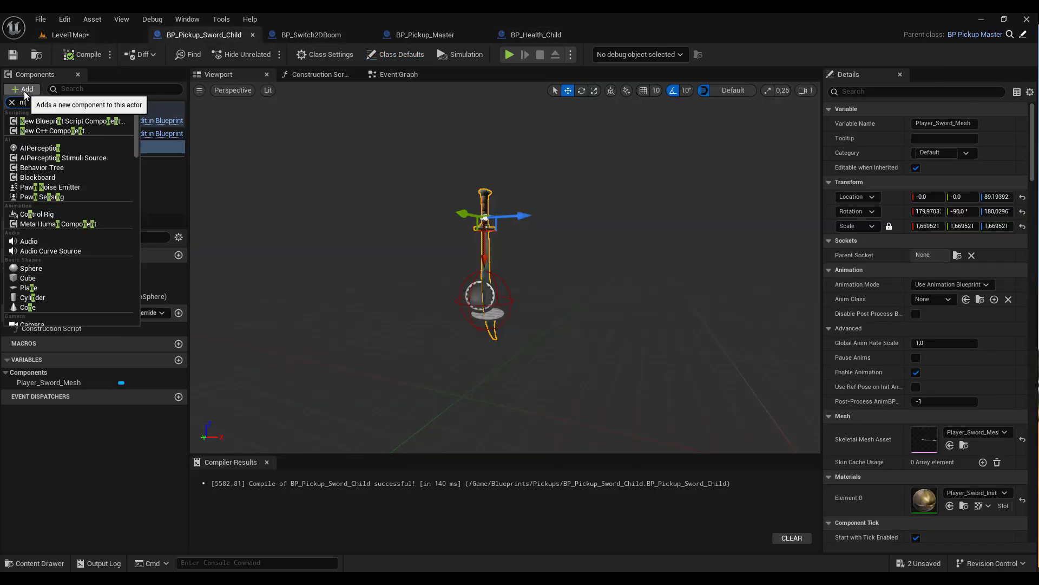
text(iaga)
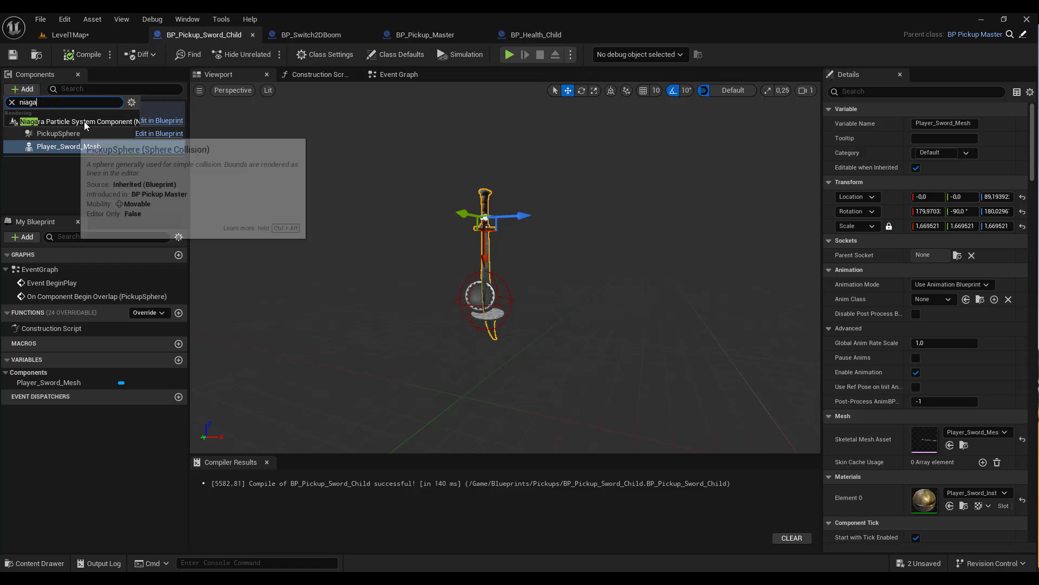
click(85, 122)
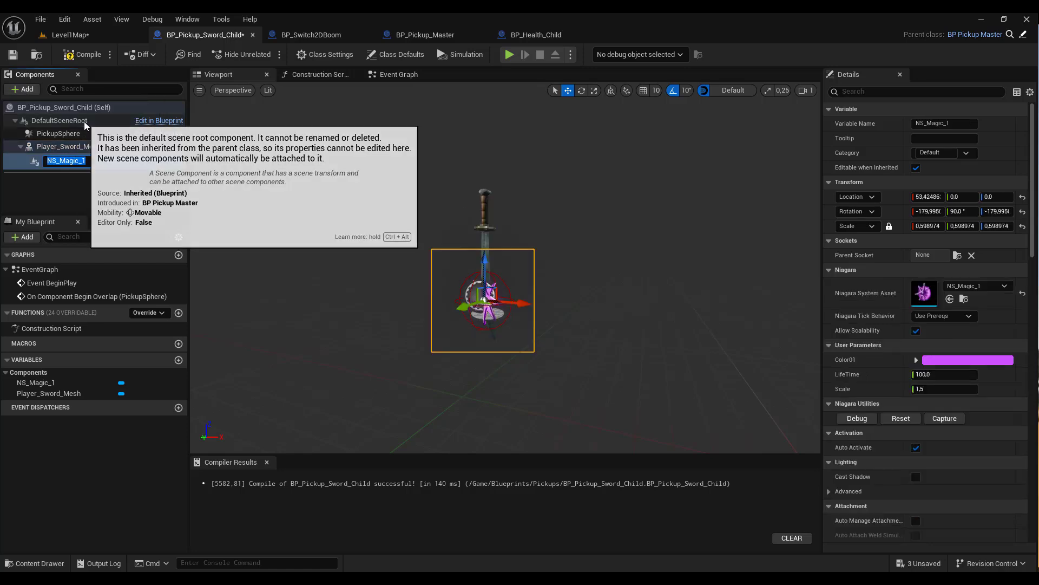
click(78, 173)
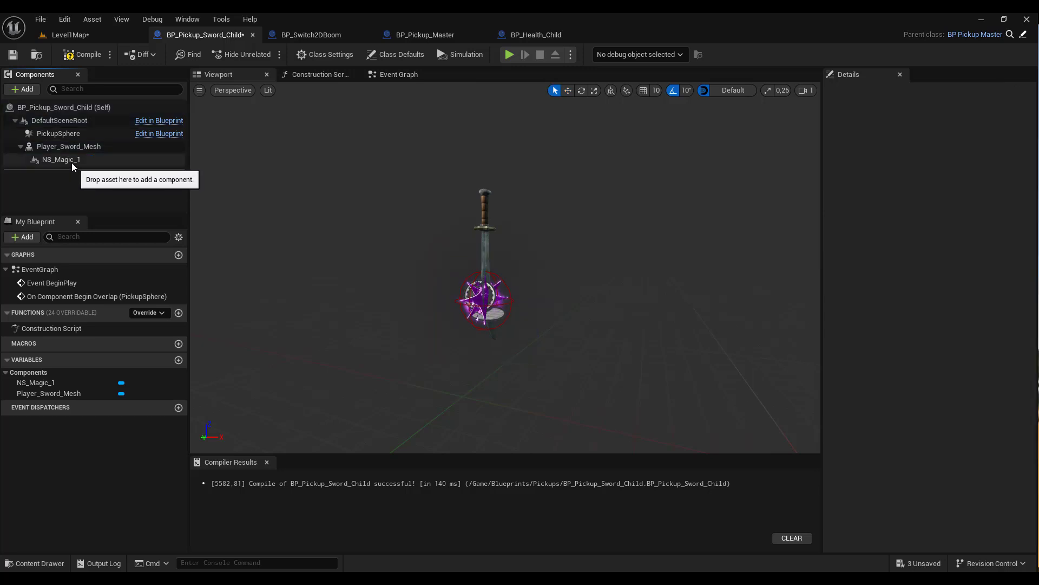
- Raise the NS_Magic_1 component above the sword's hilt, to a relative X location of about -40.5, and compile
click(71, 161)
click(68, 37)
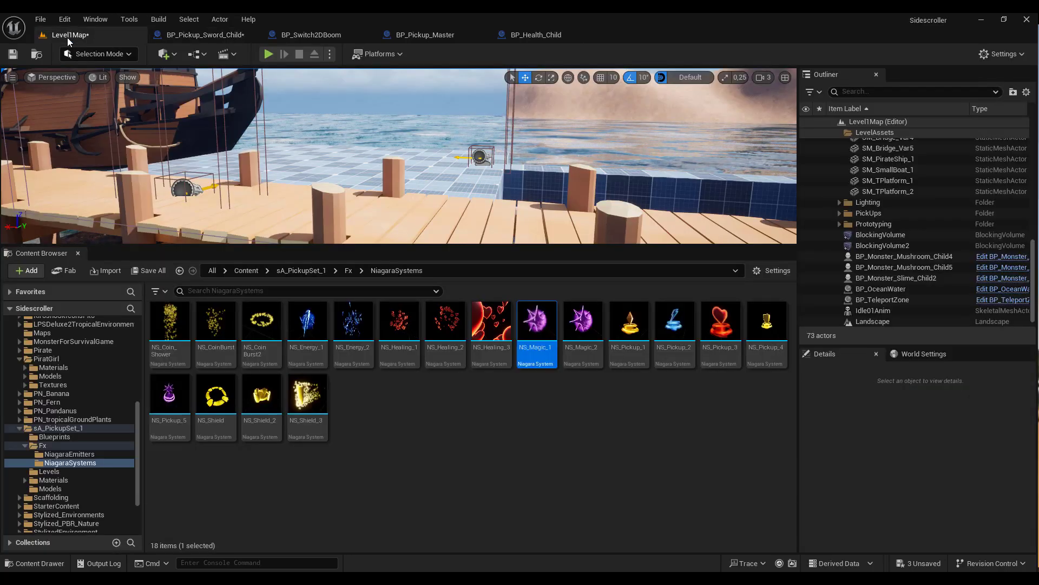
click(206, 37)
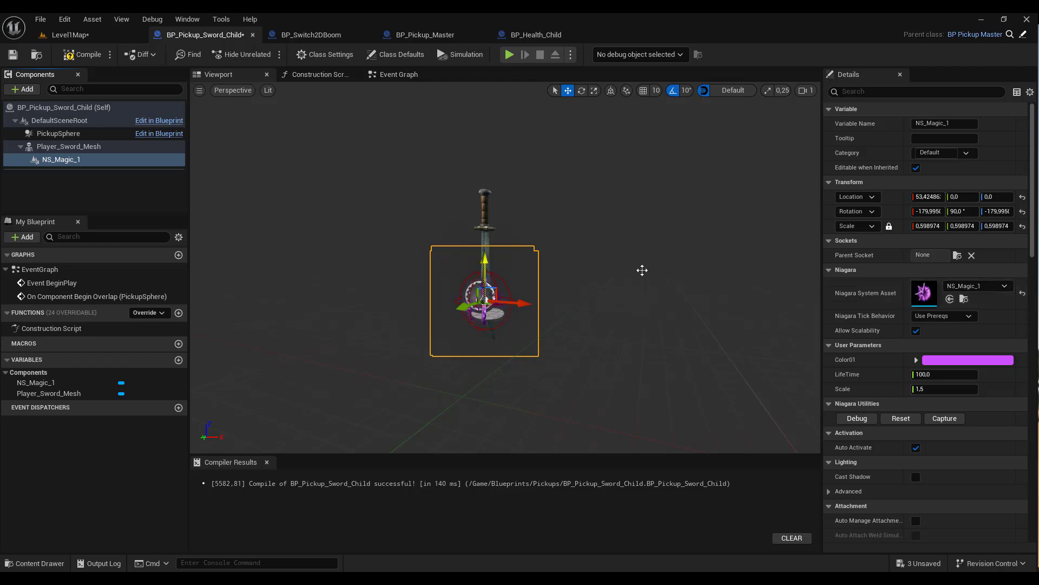
drag(483, 262, 484, 109)
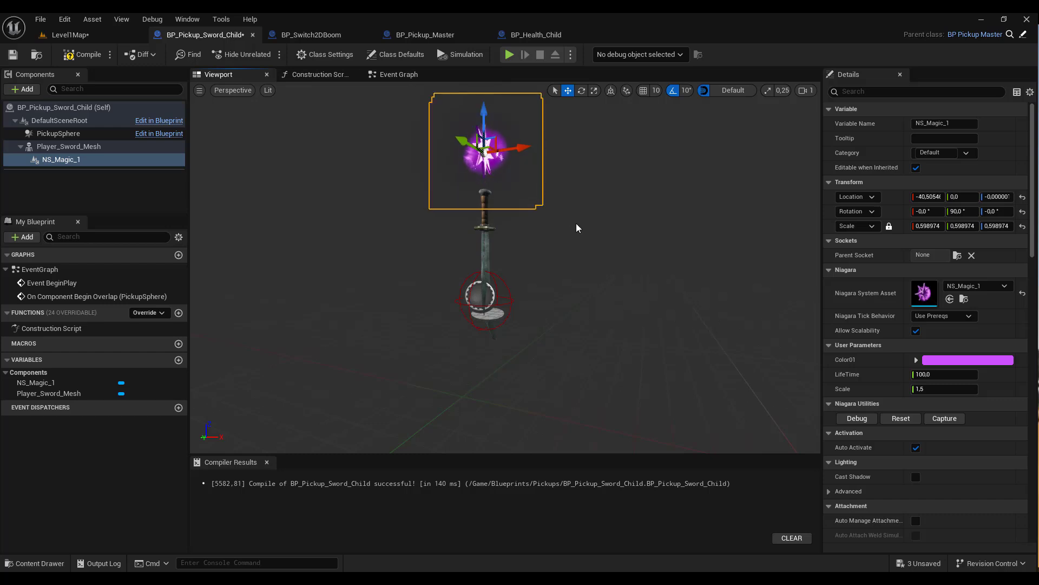
click(83, 54)
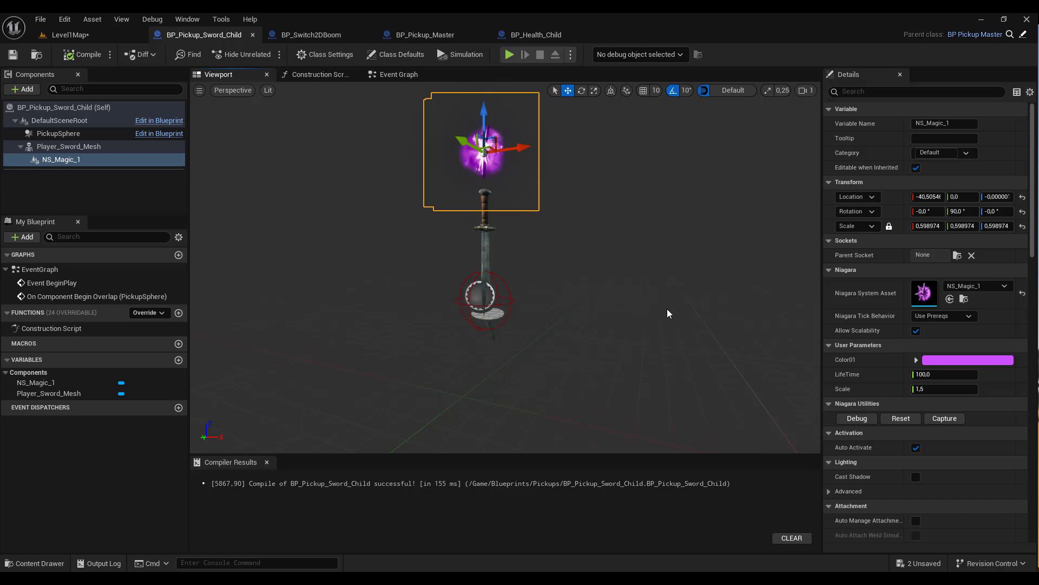
- Scale PickupSphere uniformly to about 2.11, raise it to a Z location of about 18.6, and compile
click(44, 134)
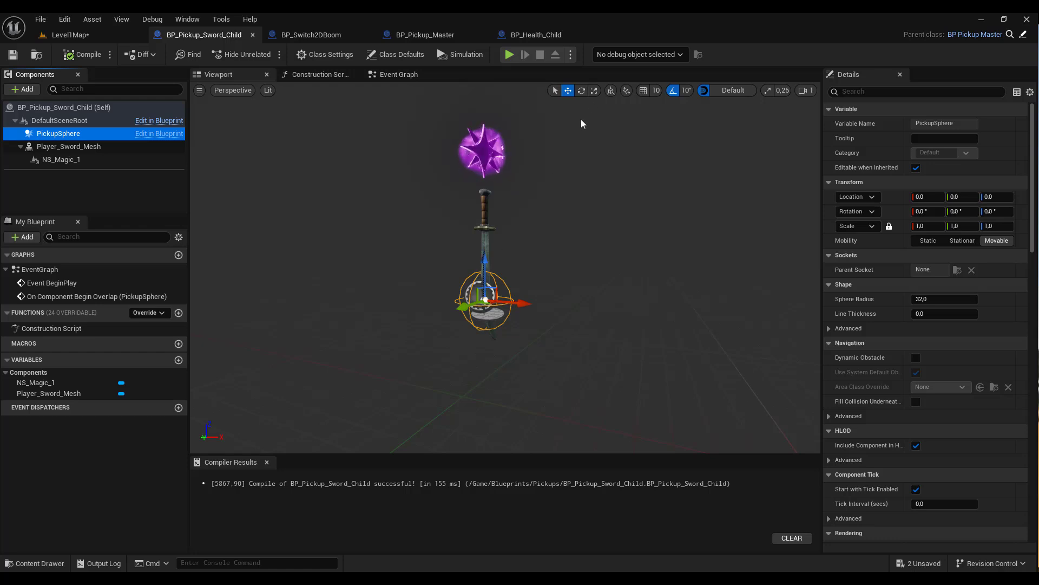
click(594, 90)
click(484, 300)
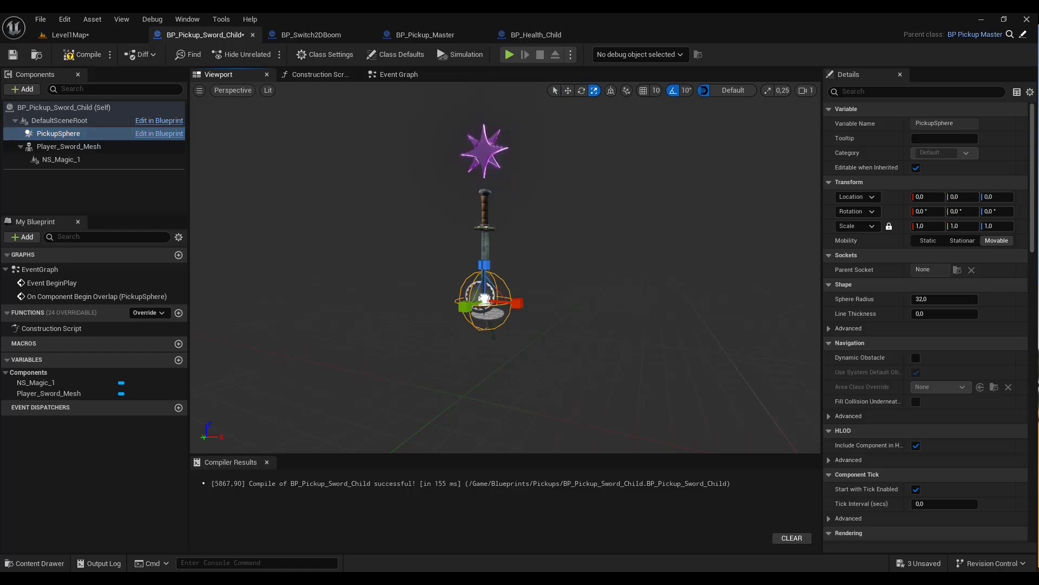
drag(492, 292, 484, 245)
key(w)
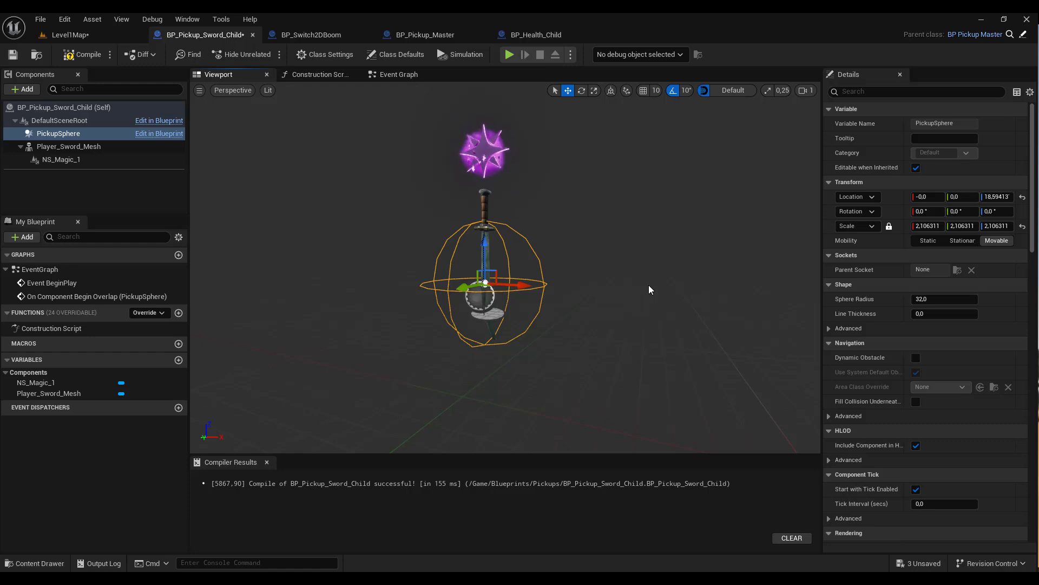
click(90, 57)
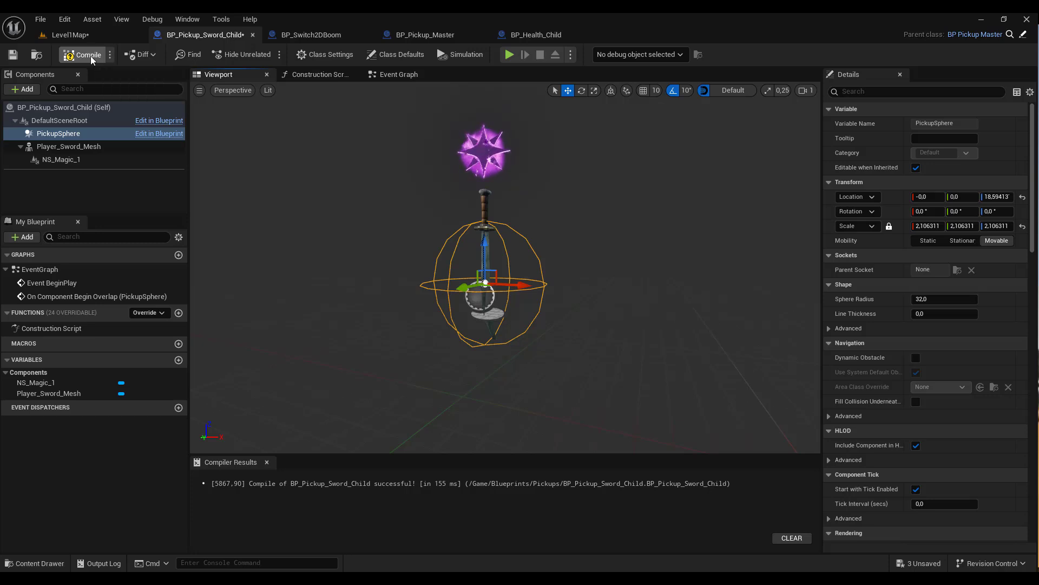
- Place BP_Pickup_Sword_Child from the Blueprints/Pickups folder on the dock in Level1Map, at about X 3960, Y 500
click(89, 34)
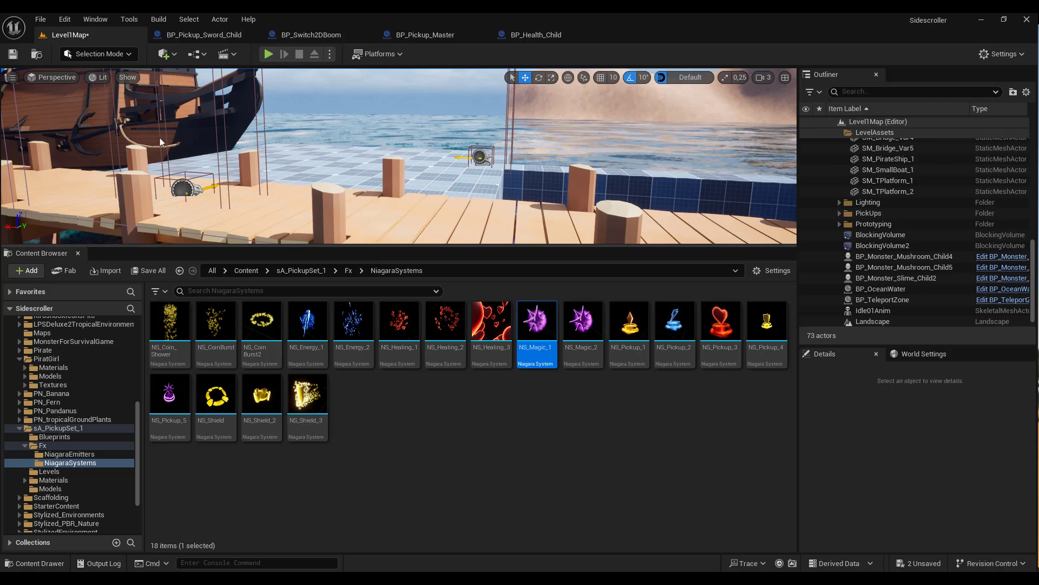
click(250, 270)
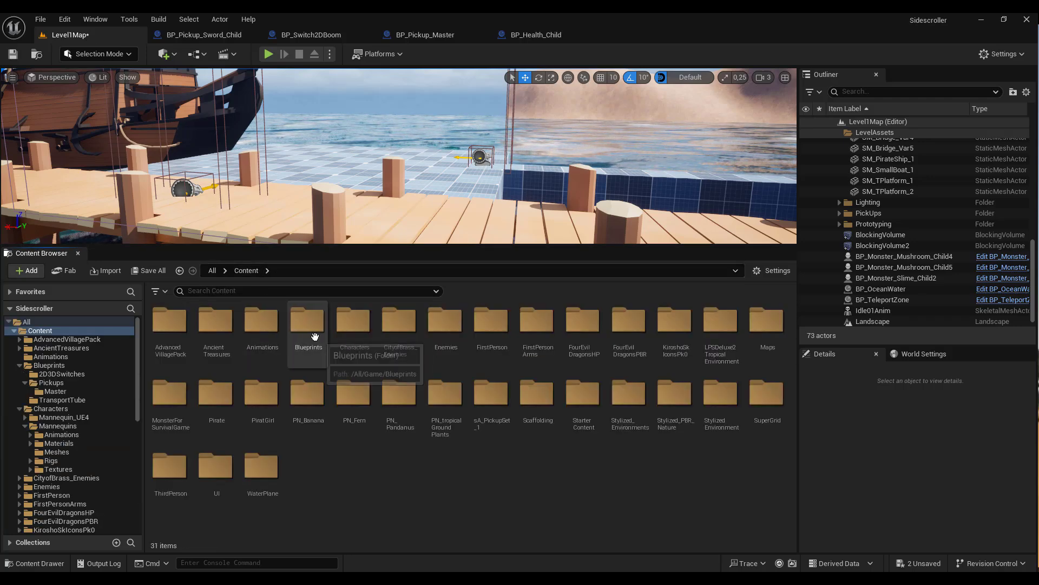
double_click(314, 336)
double_click(216, 320)
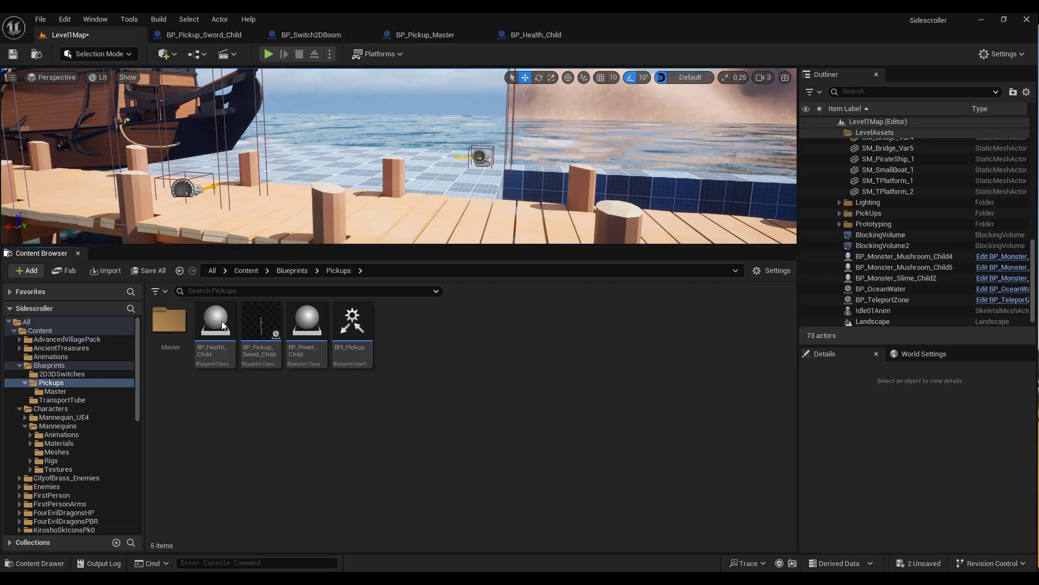
drag(249, 323, 278, 200)
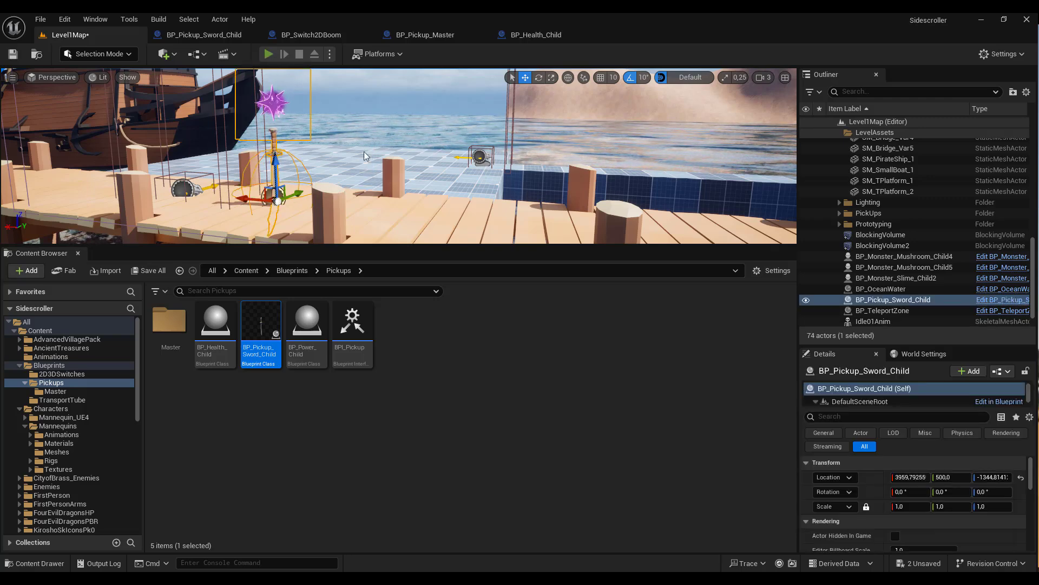
- Play the level and run the character along the dock to check the sword pickup, and stop playing
key(alt+p)
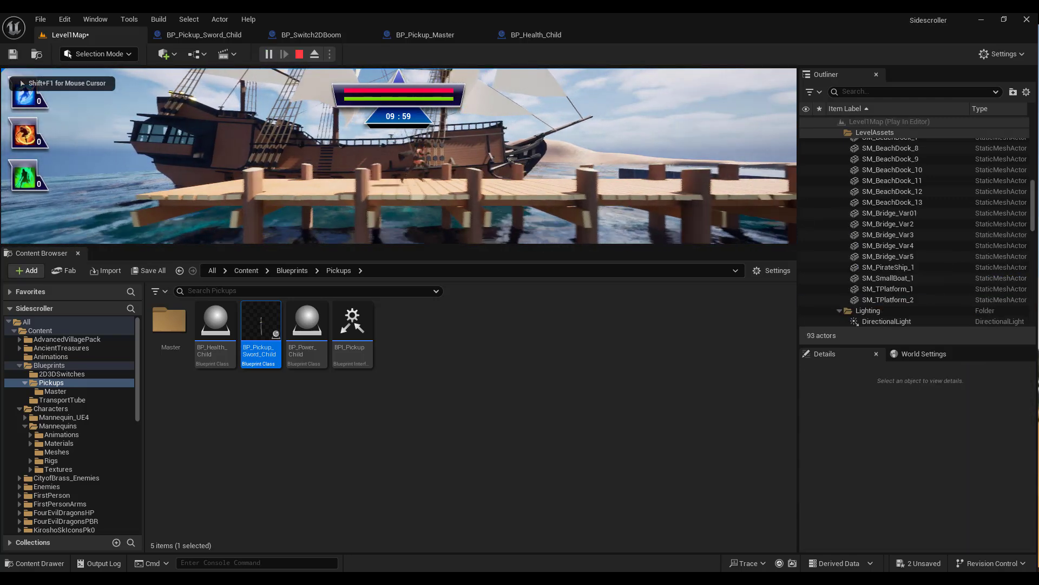
key(d)
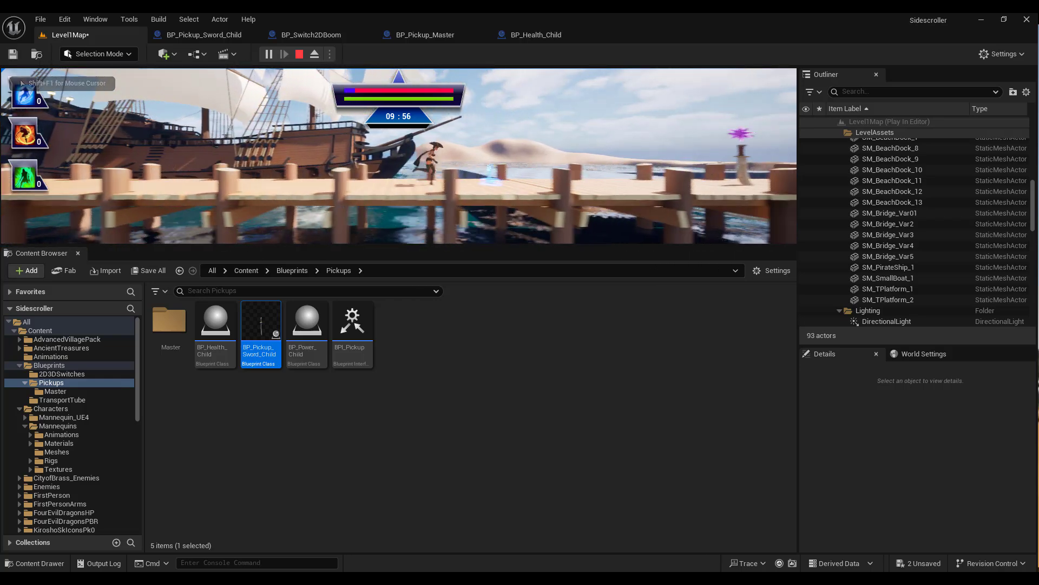
key(d)
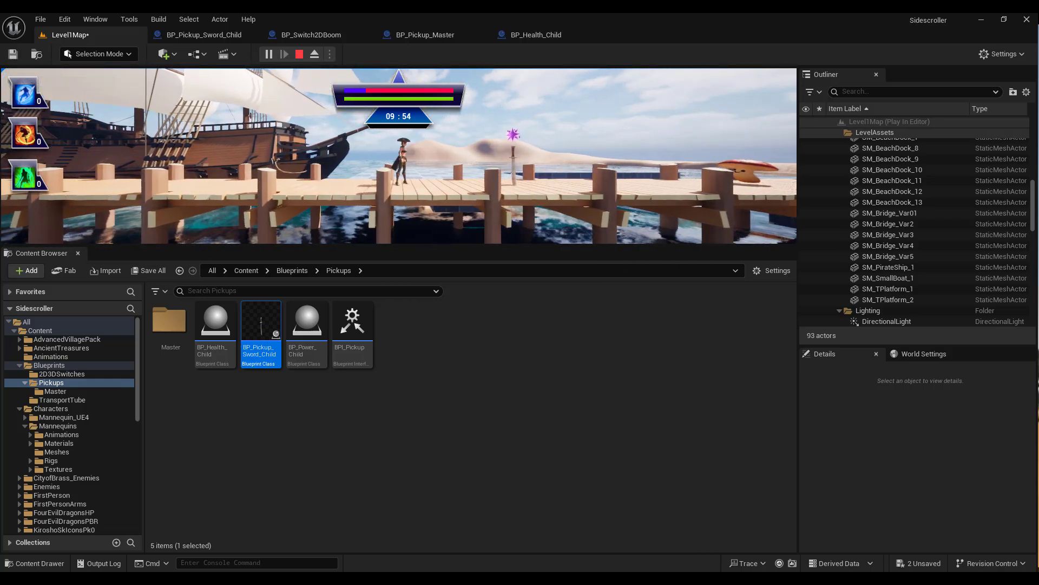
key(d)
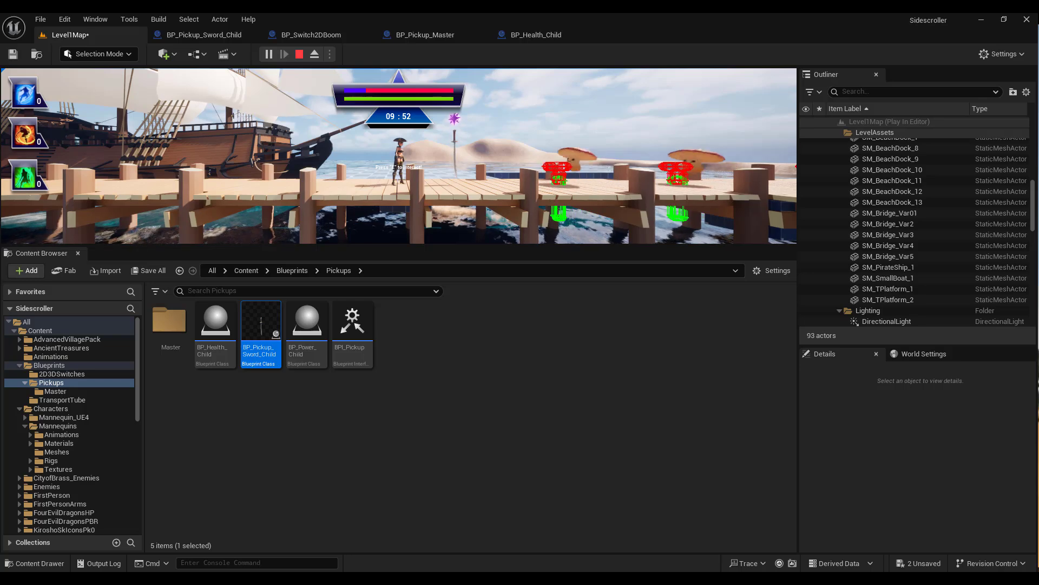
key(Escape)
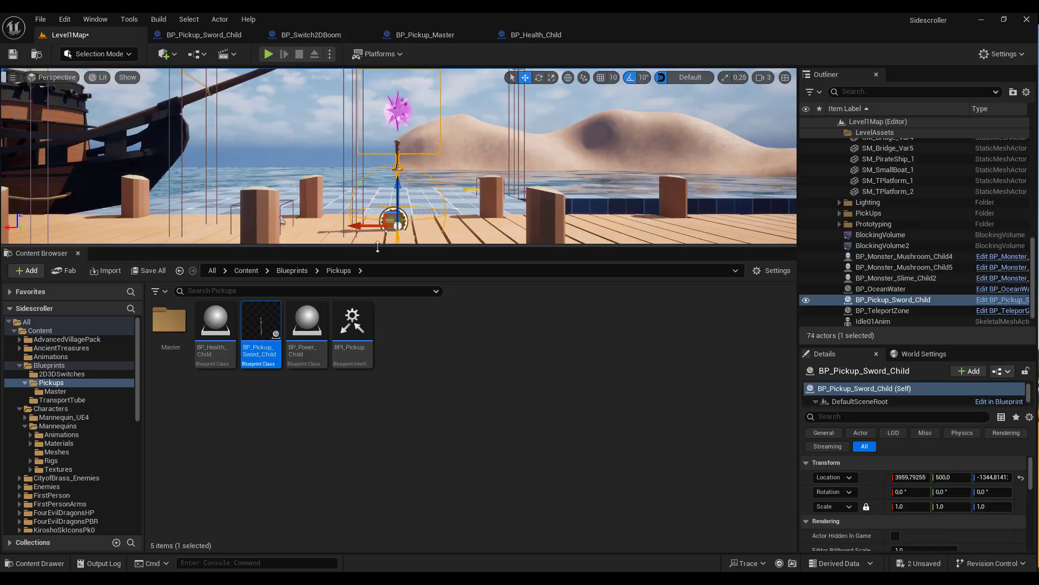
- Enlarge the level viewport, open BP_Pickup_Master from the Master folder, and examine its UpandDown movement logic in the event graph
drag(394, 328, 393, 359)
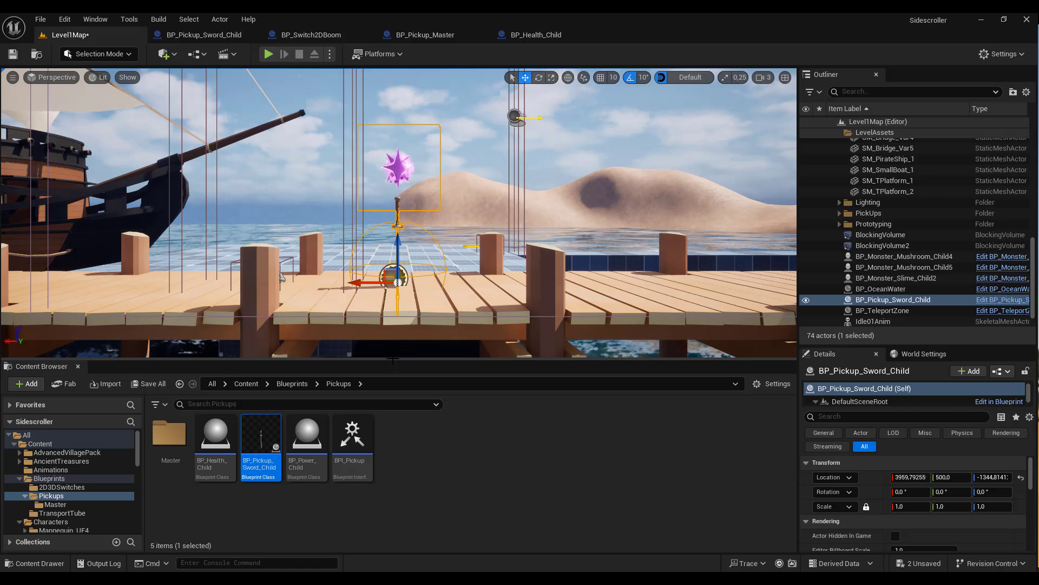
double_click(169, 433)
double_click(172, 436)
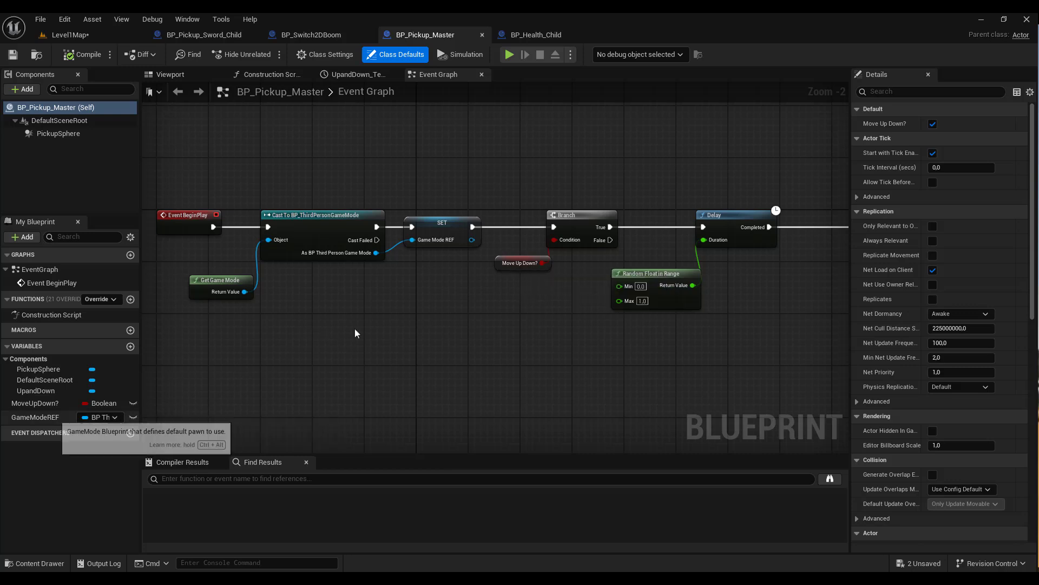
right_drag(488, 318, 173, 312)
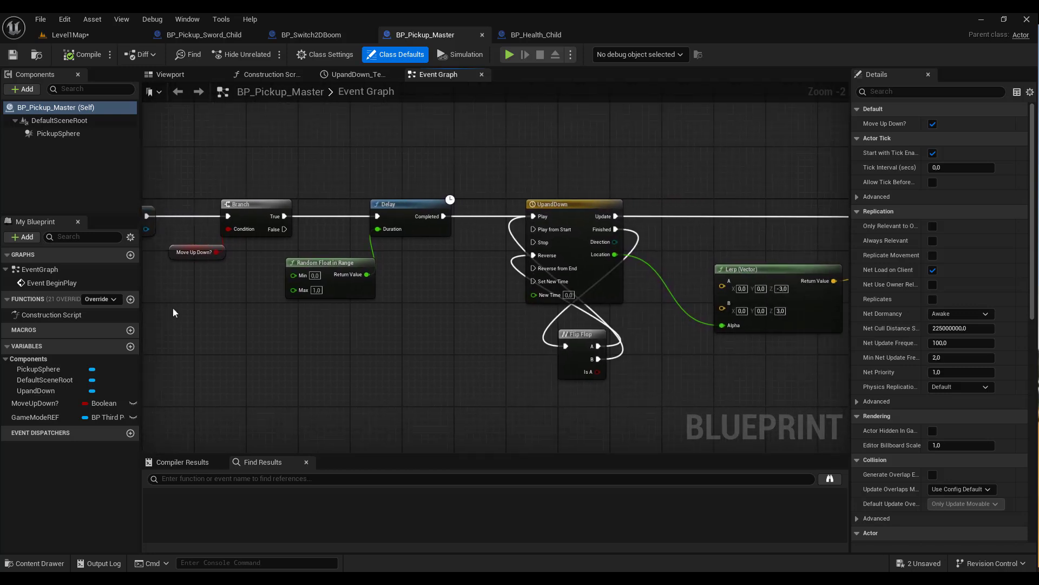
right_drag(449, 317, 328, 308)
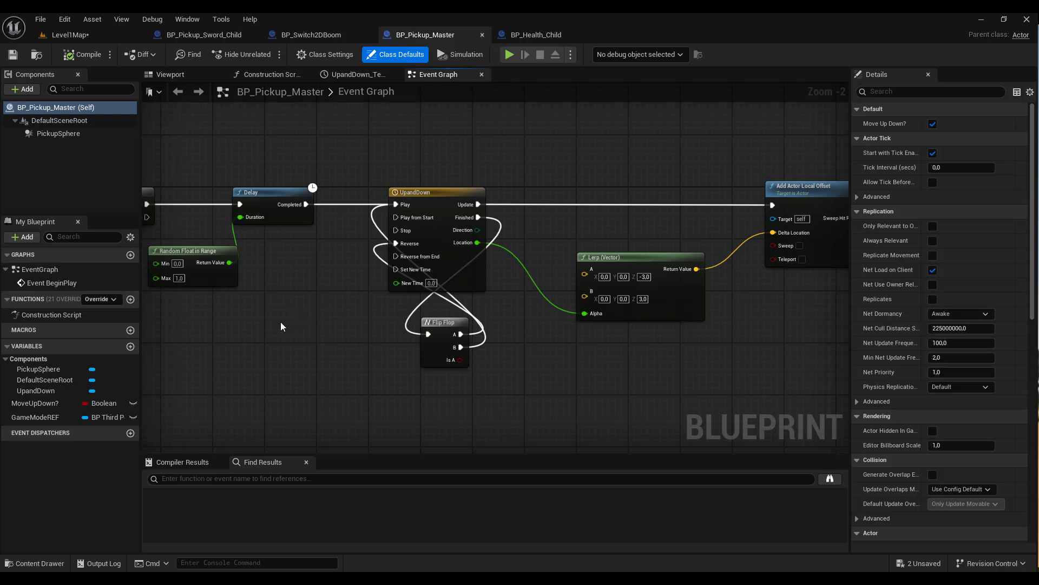
right_drag(280, 322, 526, 318)
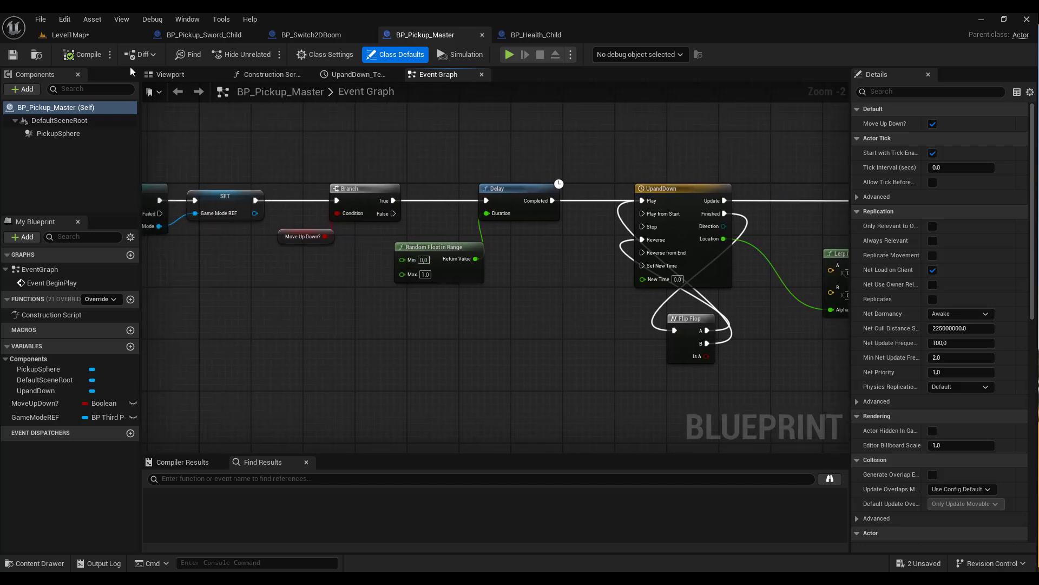
- Examine how BP_Health_Child's construction script sets BP_Pickup_Master's MoveUpDown? variable, and return to BP_Pickup_Sword_Child
click(530, 34)
right_drag(333, 142, 451, 135)
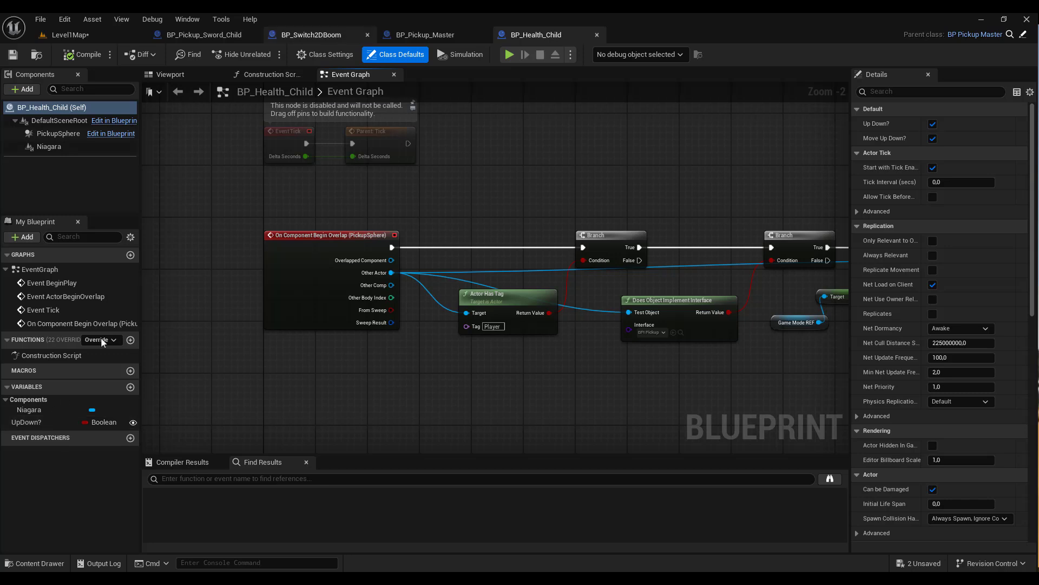
click(277, 77)
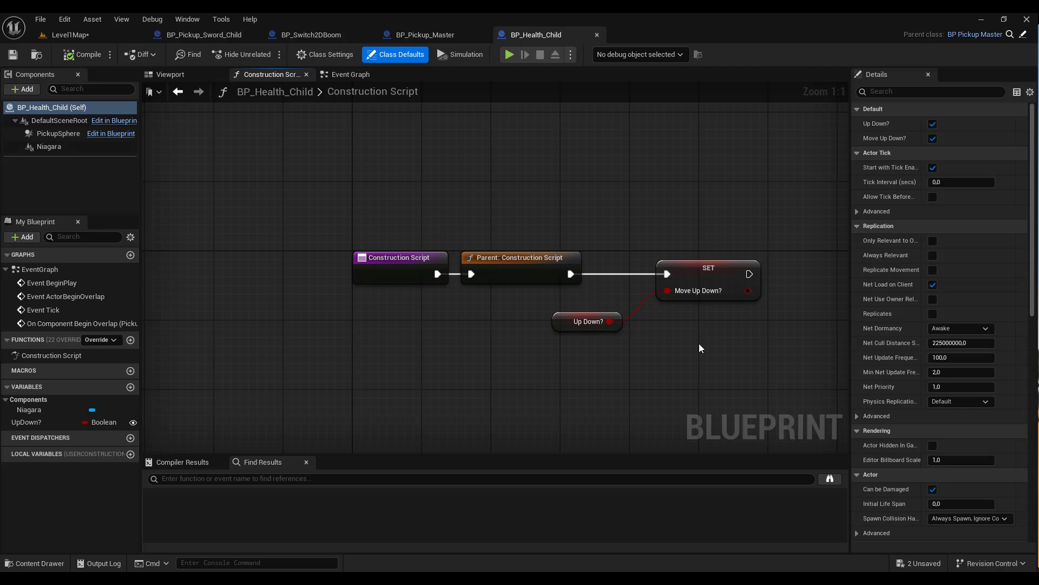
click(423, 35)
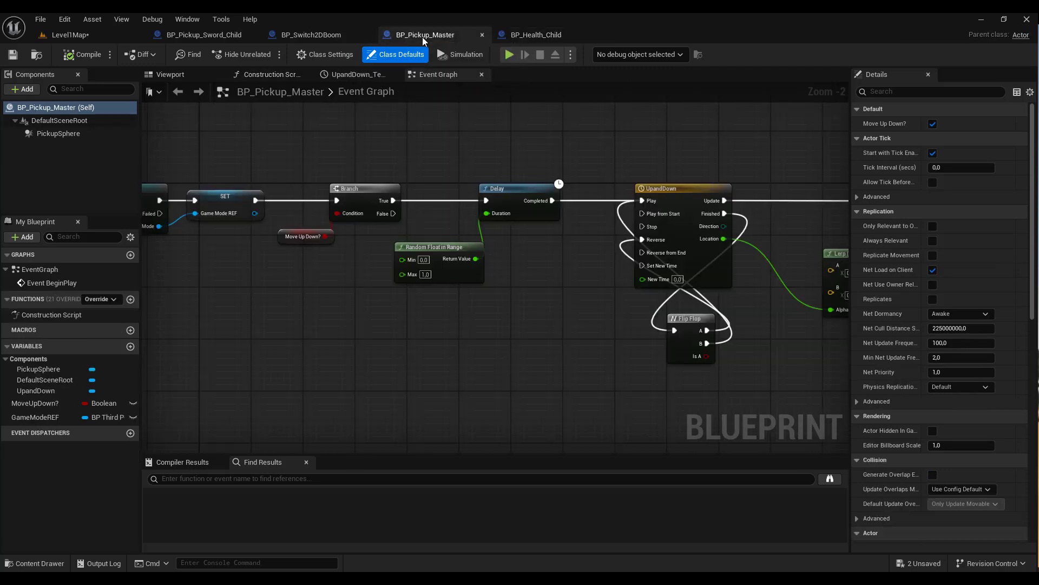
click(47, 403)
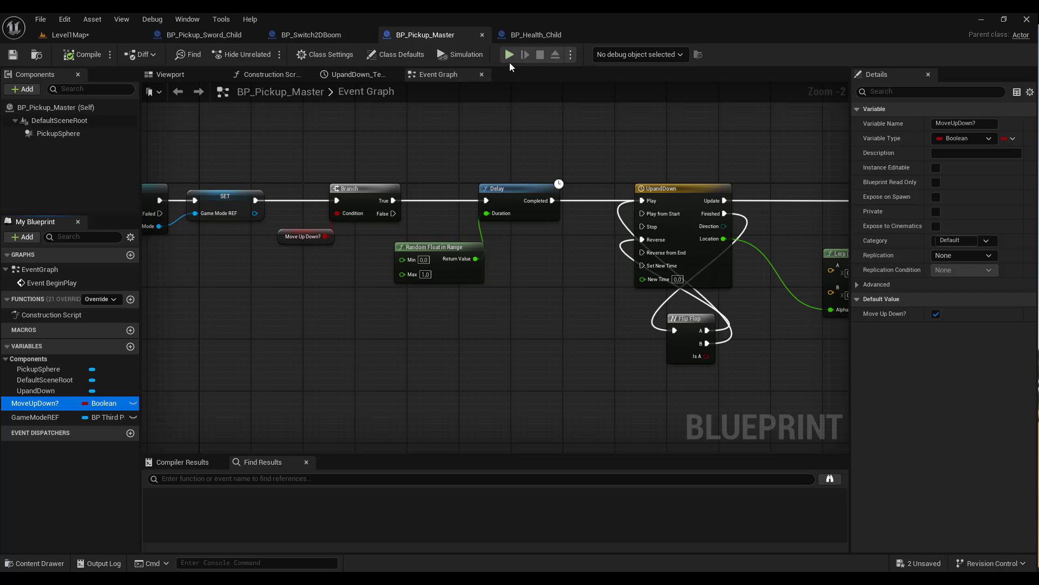
click(531, 35)
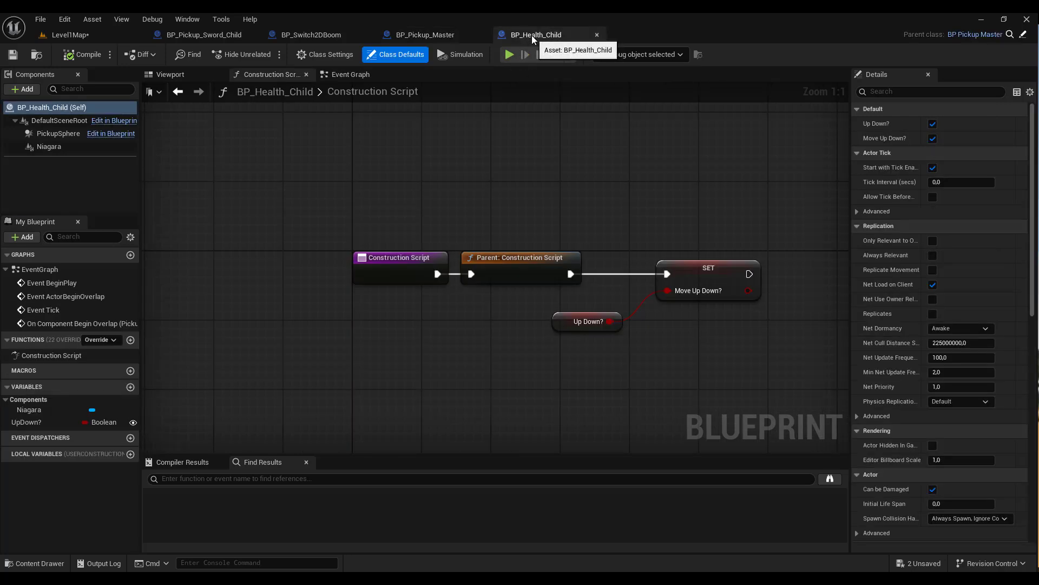
click(212, 35)
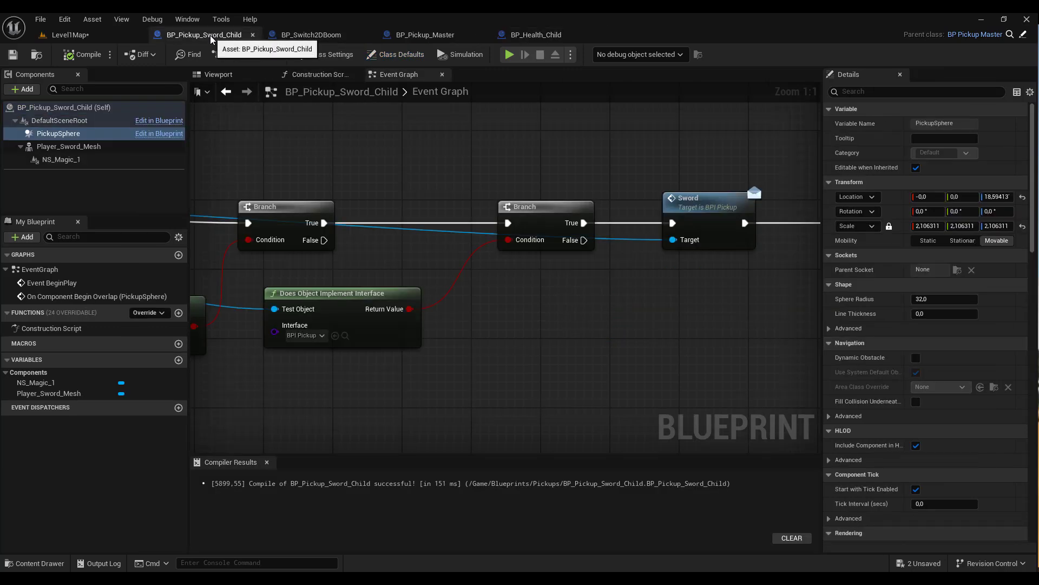
- Add an instance-editable Boolean variable named upDown? to BP_Pickup_Sword_Child and compile the blueprint
click(178, 359)
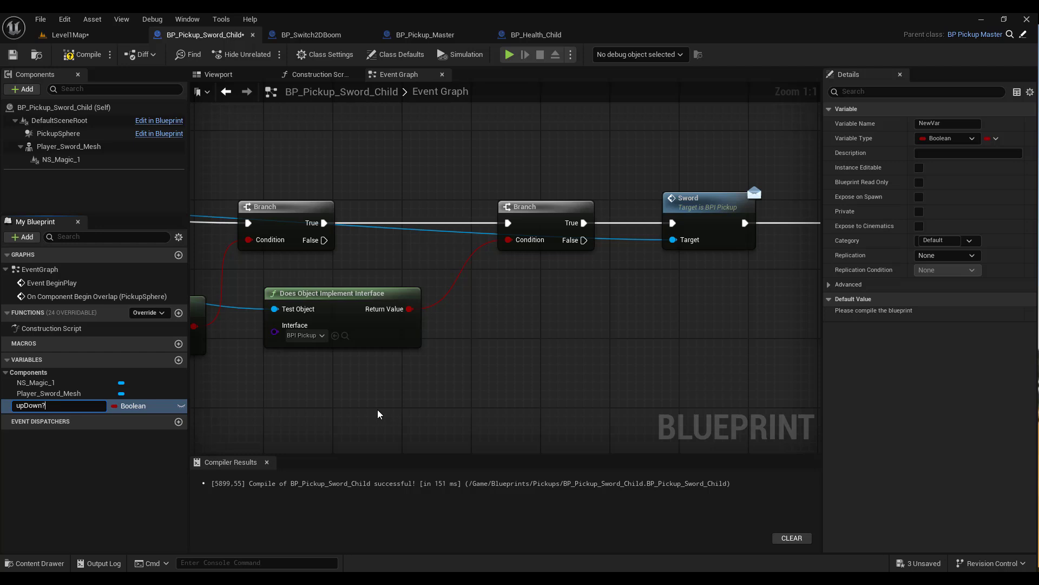
key(Return)
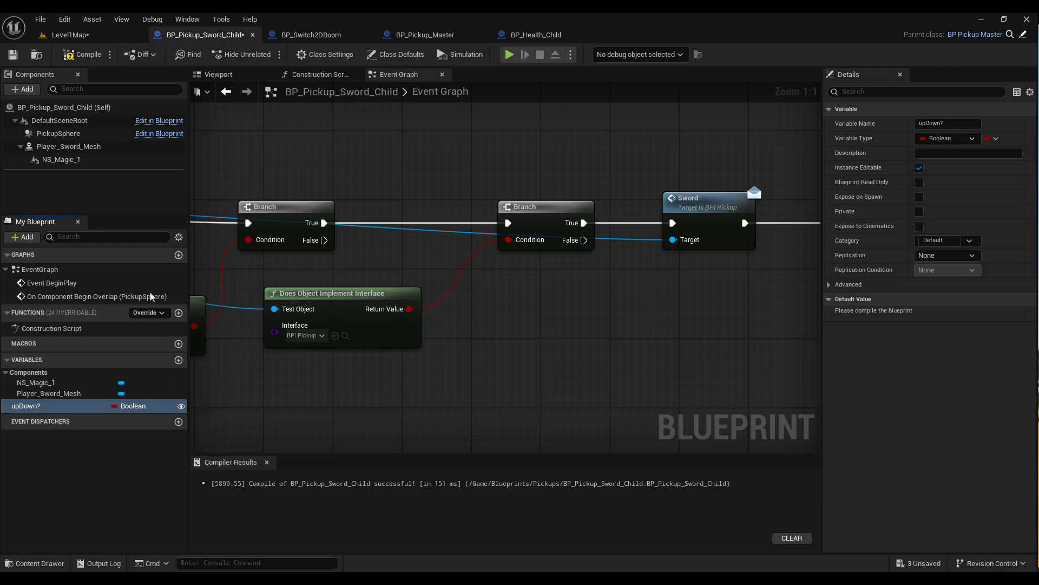
click(82, 55)
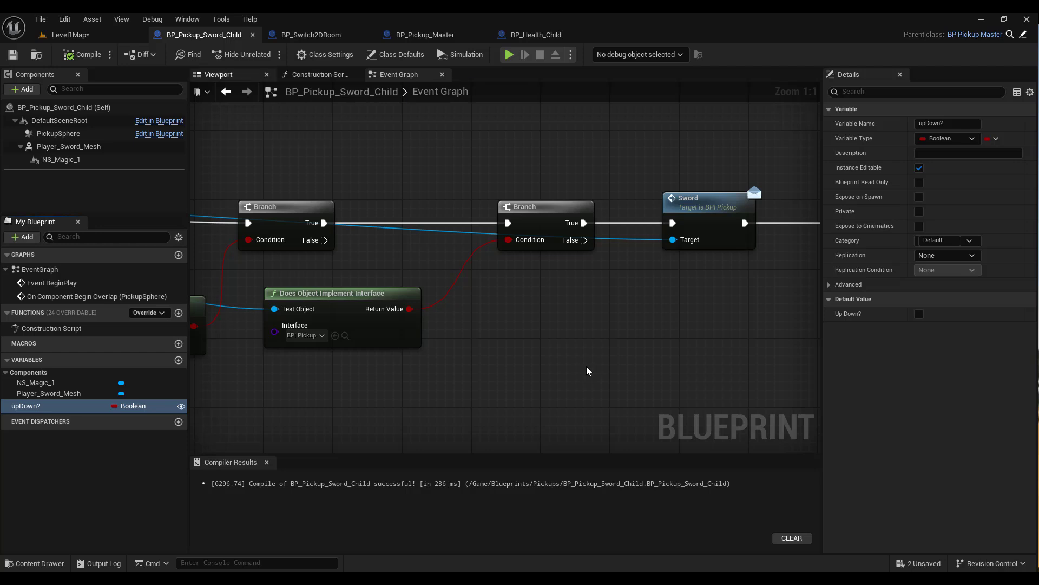
- In the construction script, set Move Up Down? from the upDown? variable after the parent construction script call, and compile
click(325, 76)
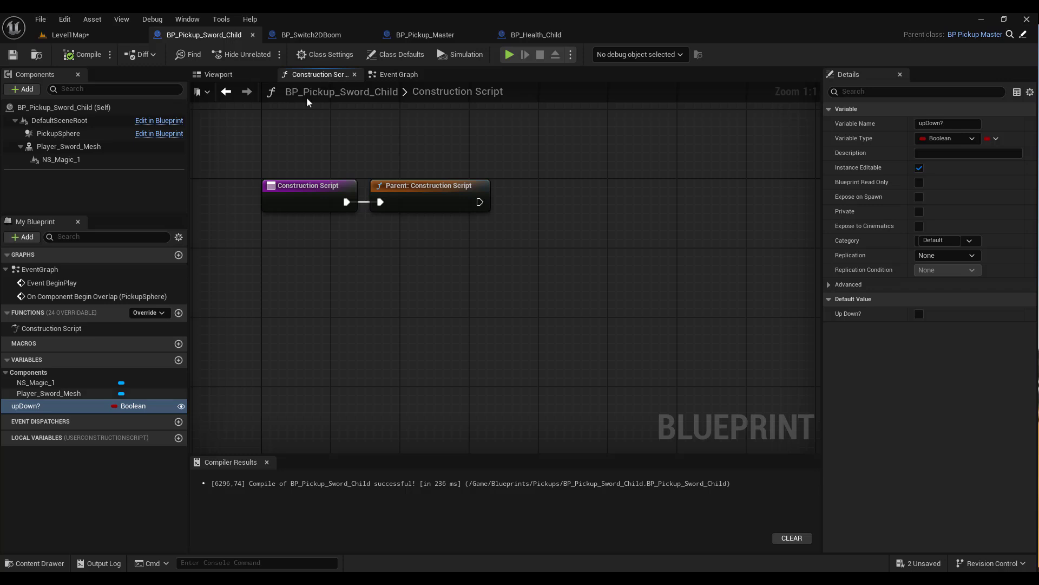
drag(26, 407, 490, 252)
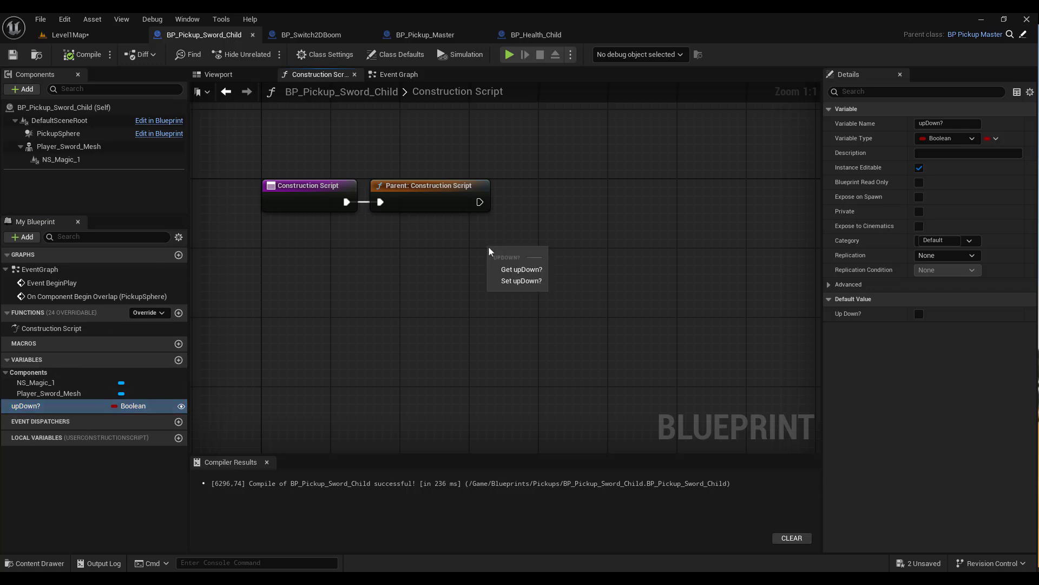
click(519, 270)
drag(544, 250, 606, 196)
text(set move)
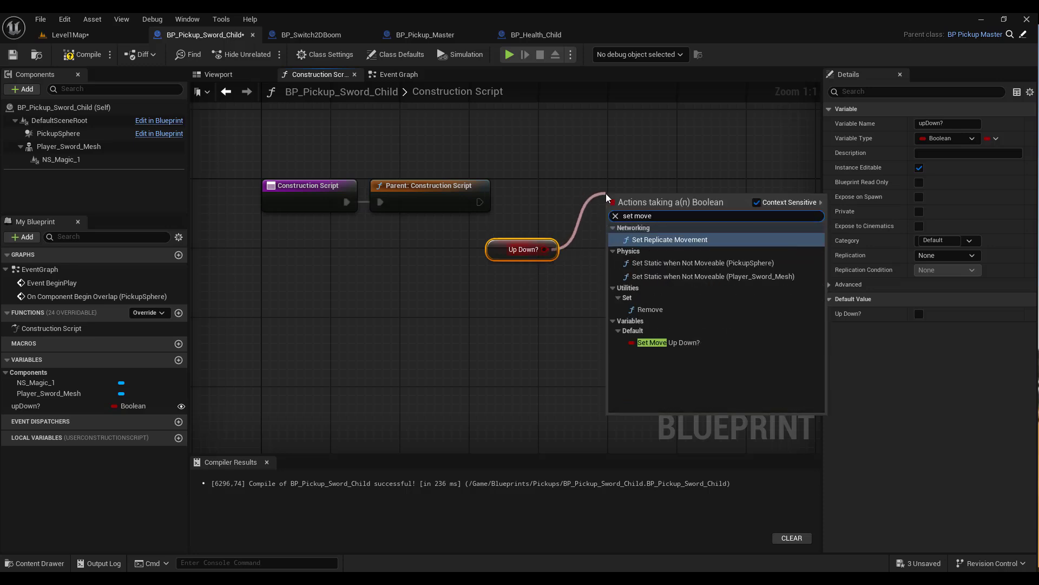
click(678, 341)
drag(478, 202, 612, 202)
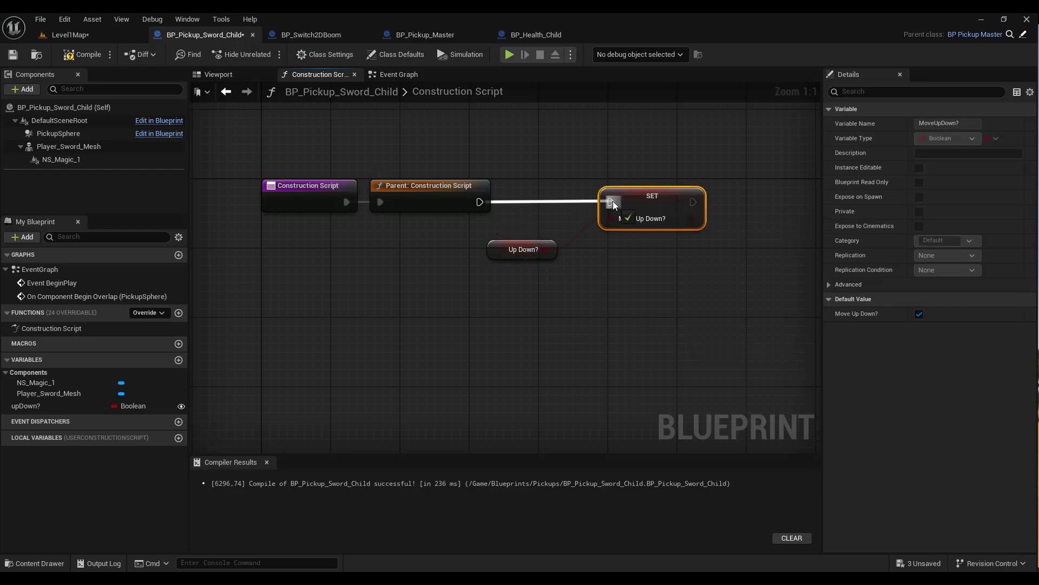
drag(495, 252, 503, 252)
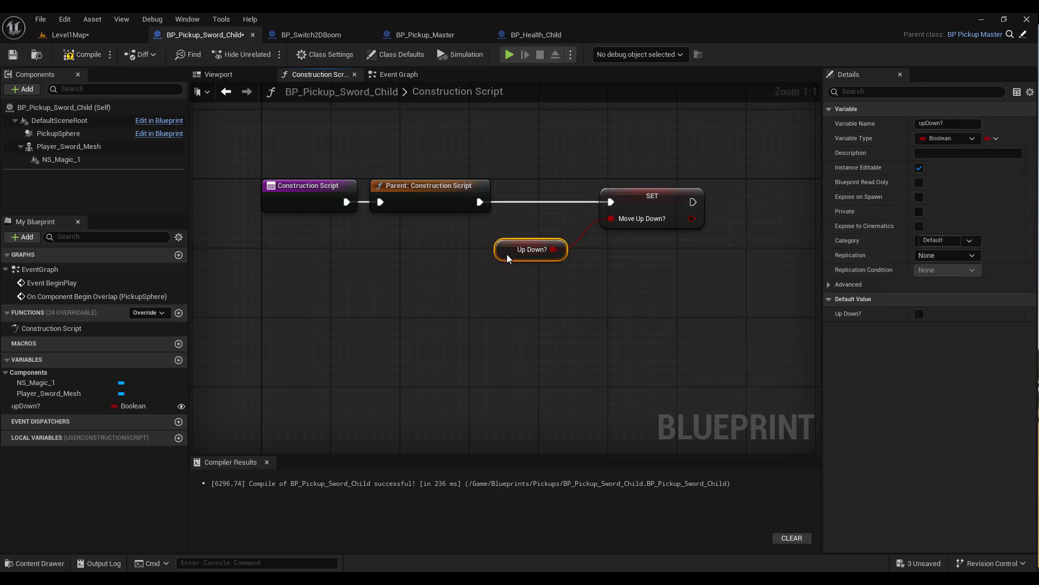
click(82, 55)
click(30, 406)
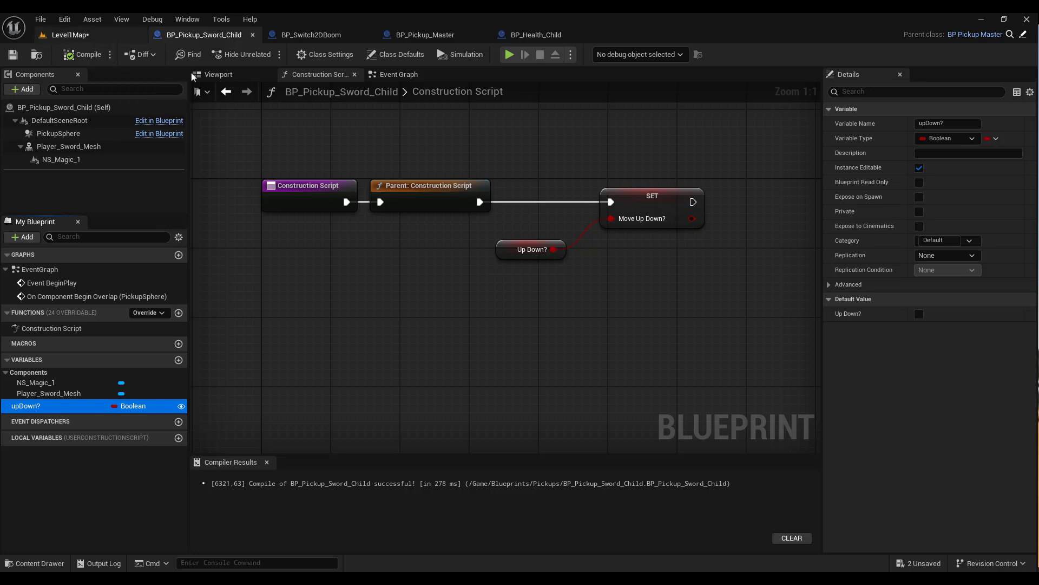
- Save Level1Map, play it to run the character back and forth along the dock past the sword pickup, and stop playing
click(66, 36)
click(13, 54)
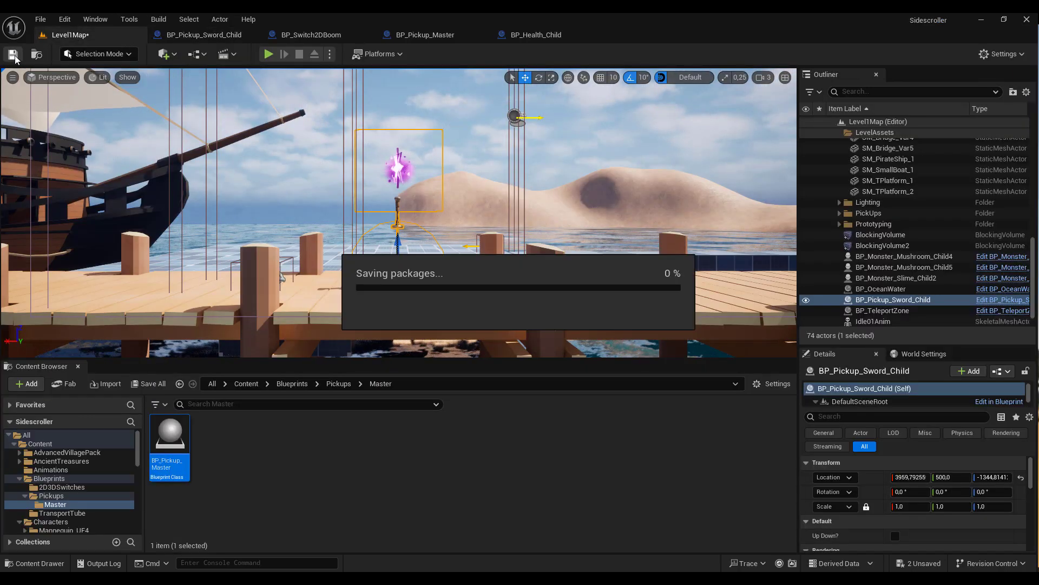
click(269, 54)
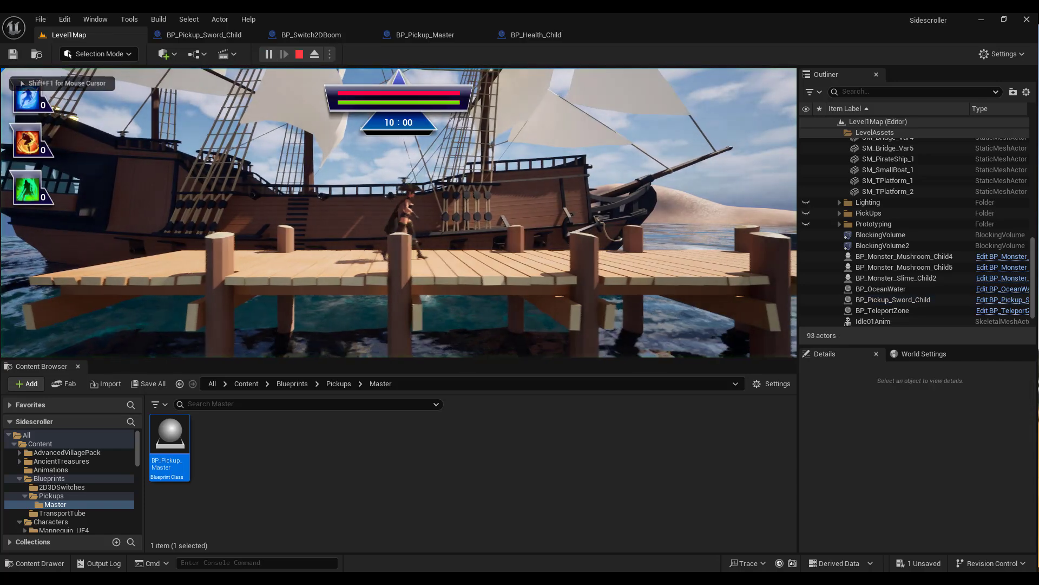
key(d)
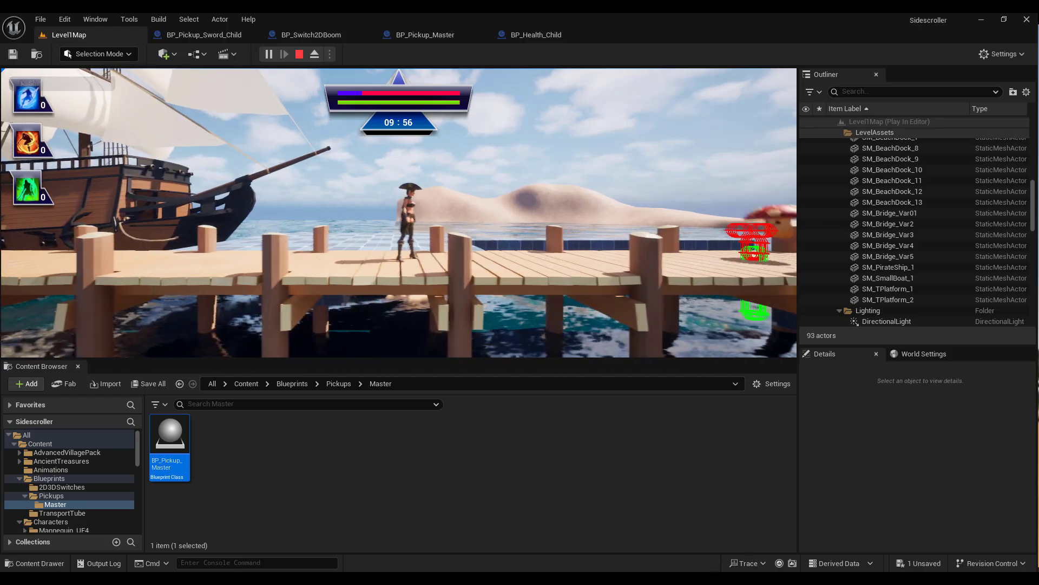
key(a)
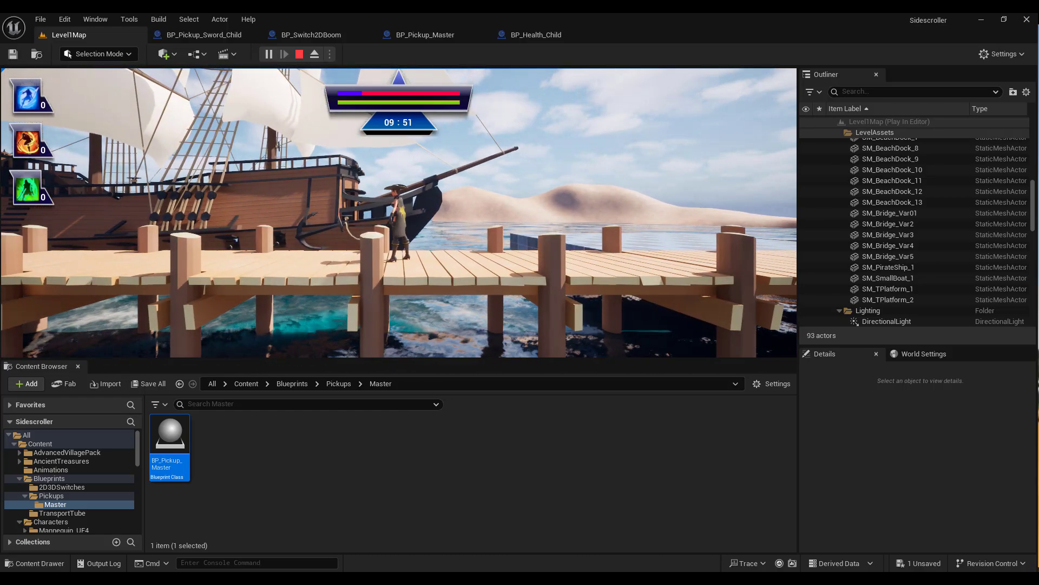
key(Escape)
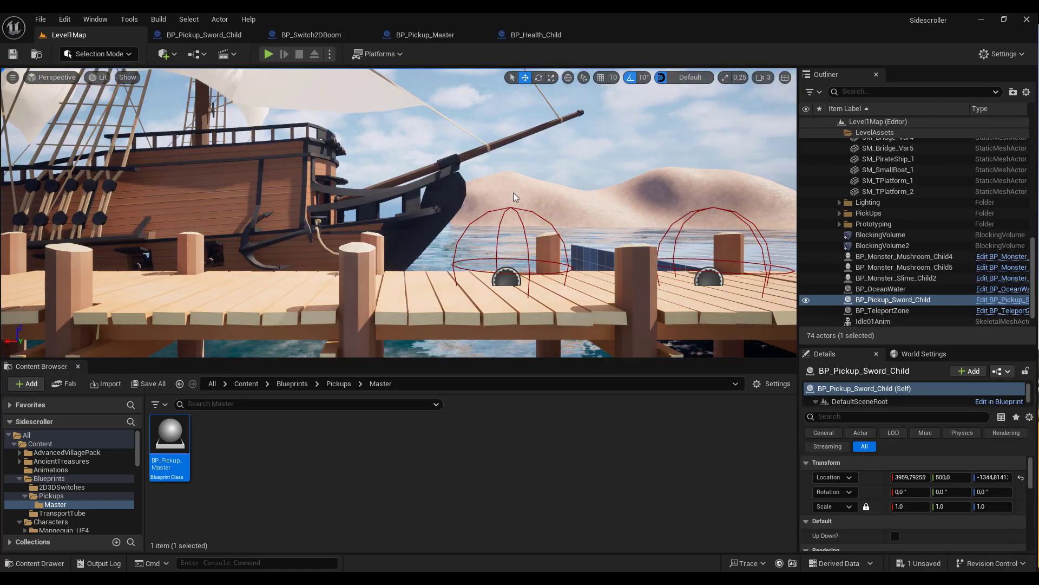
- Open BP_ThirdPersonCharacter from the ThirdPerson/Blueprints folder and show the character in its 3D view
click(251, 384)
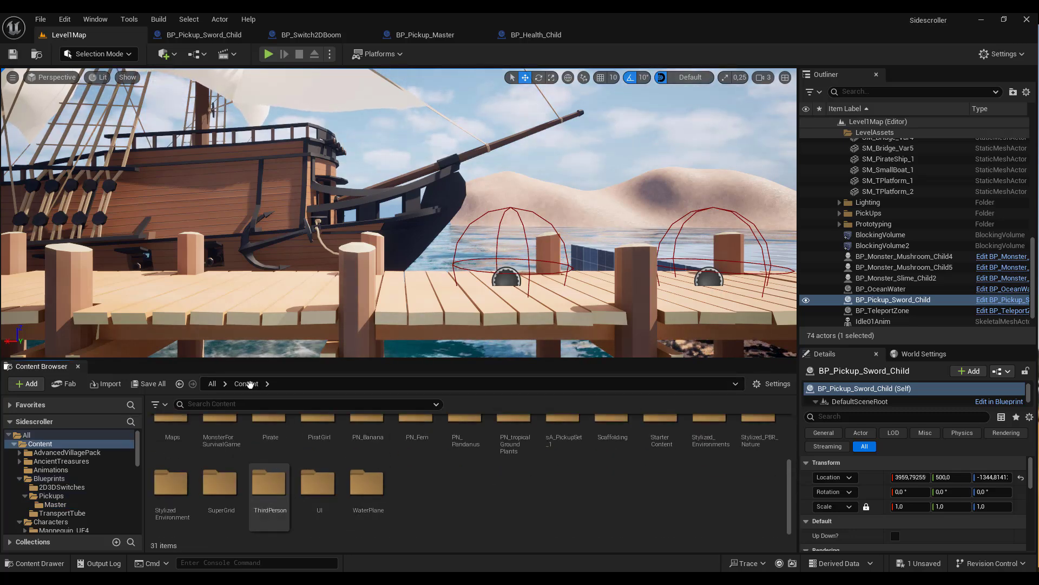
double_click(271, 484)
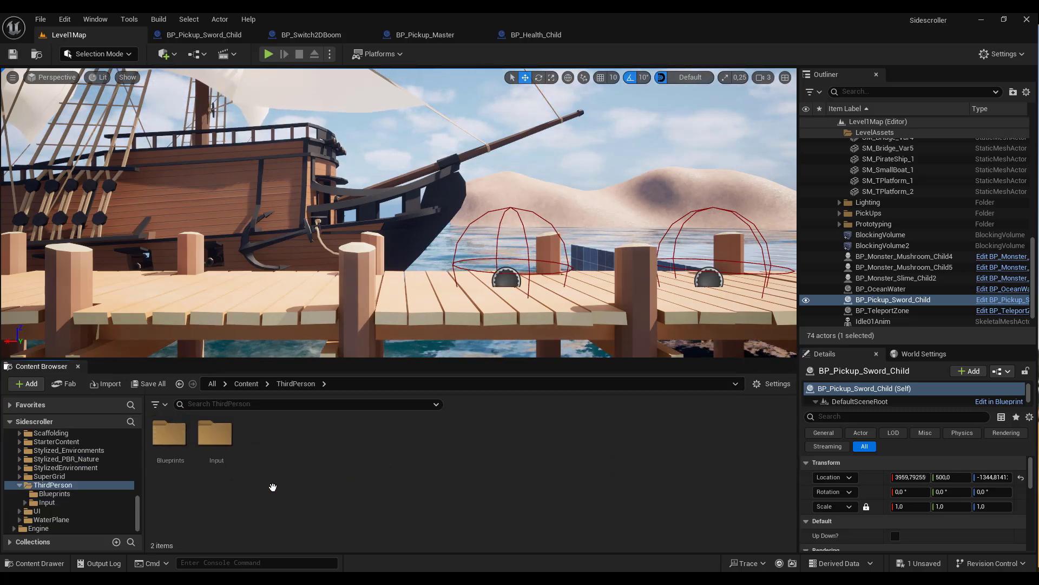
double_click(169, 436)
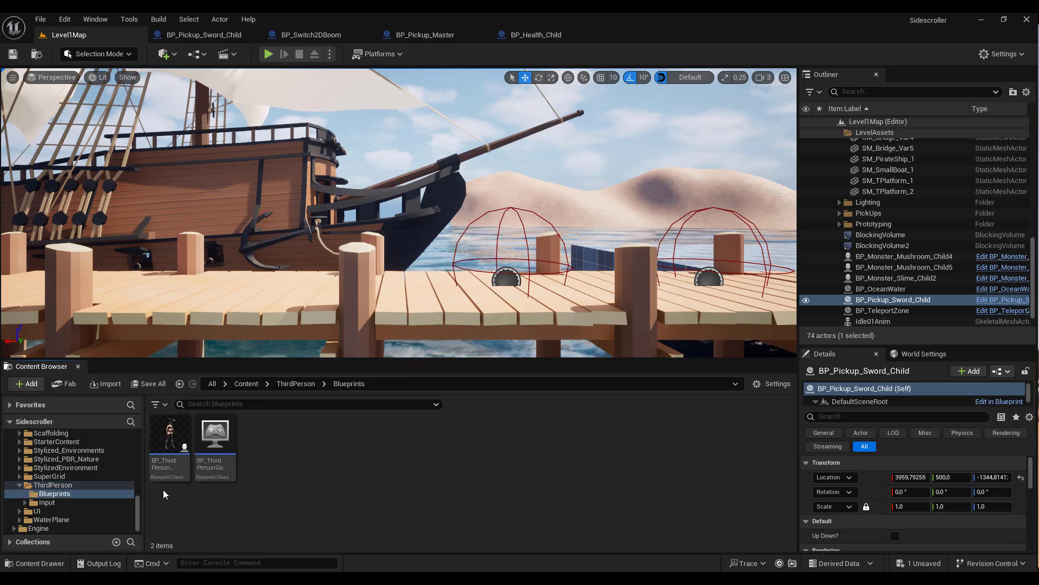
click(169, 449)
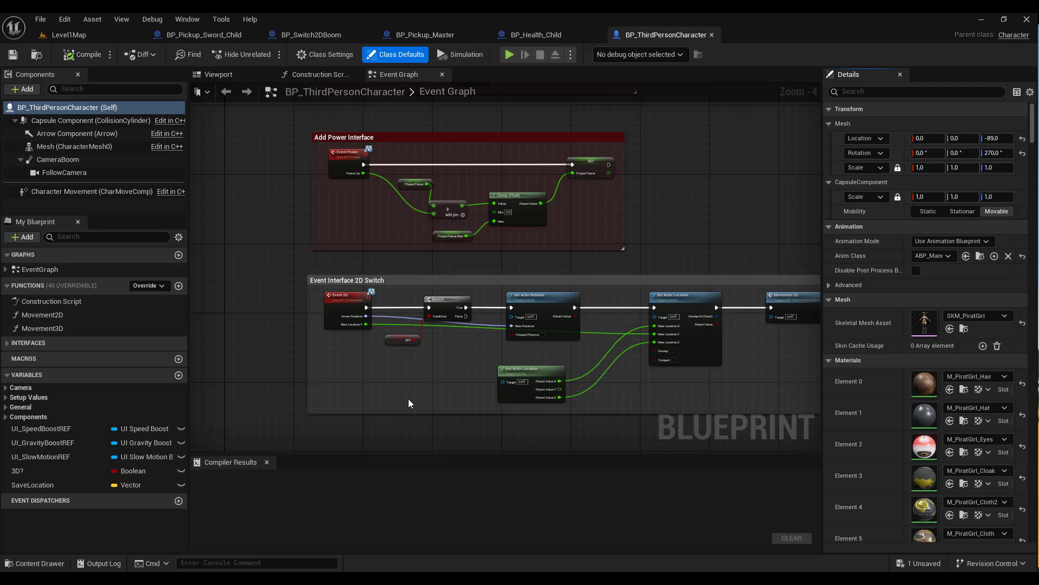
right_drag(409, 399, 361, 377)
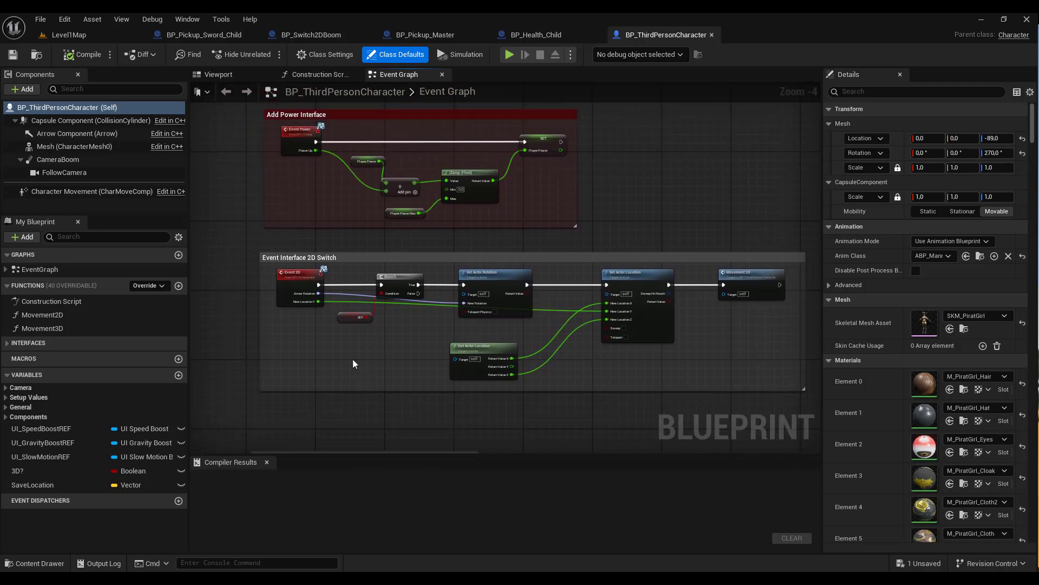
click(216, 74)
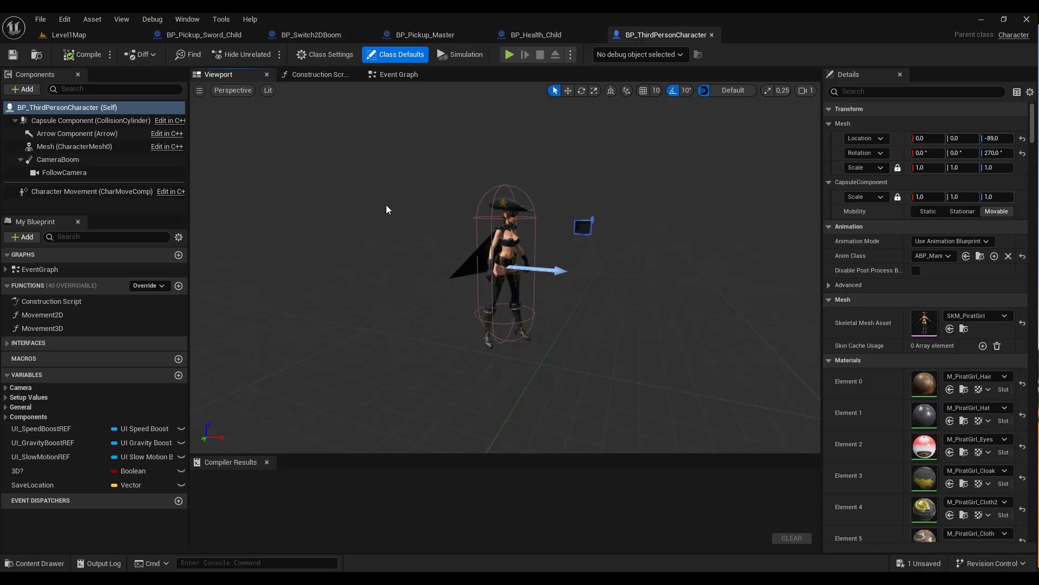
- Add a Skeletal Mesh component named SkeletalMeshSword under the character's Capsule Component and compile
click(25, 89)
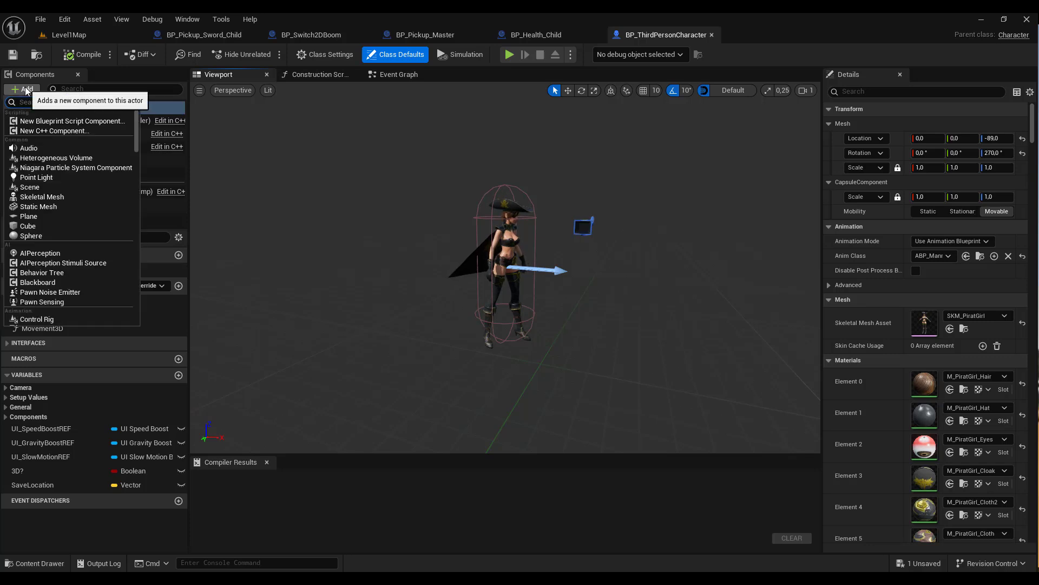
text(skele)
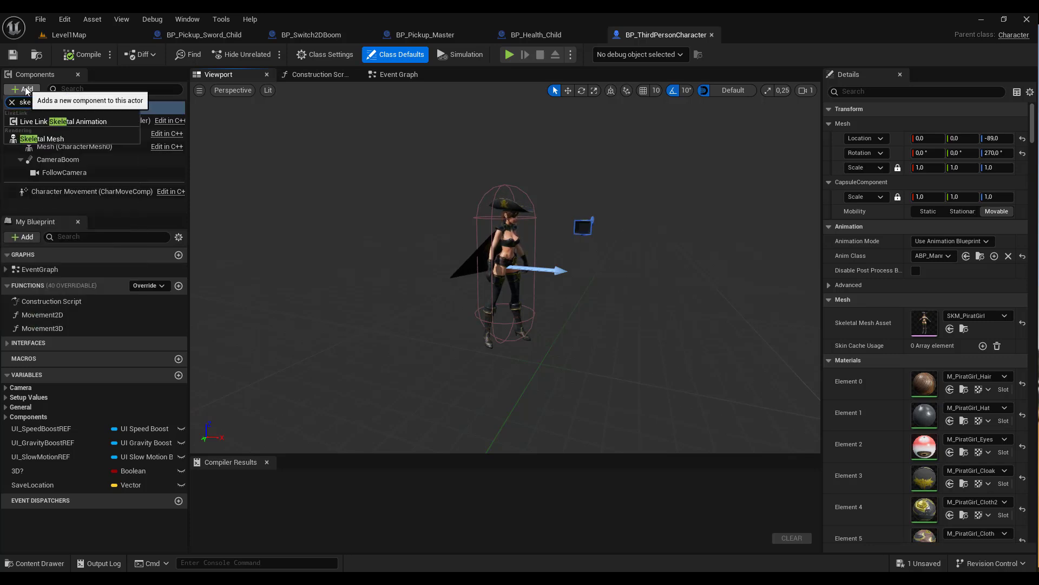
click(59, 139)
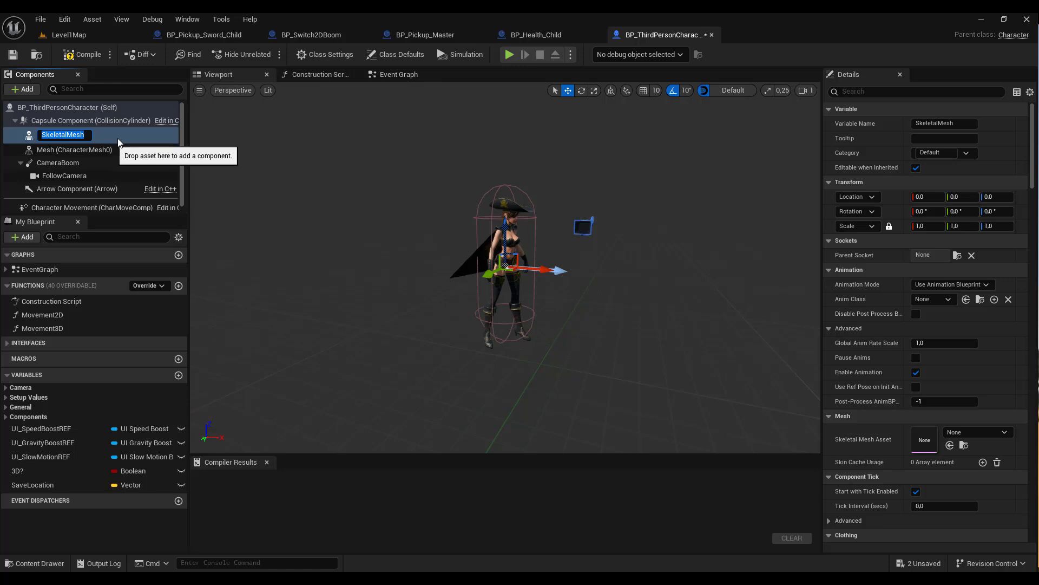
key(Return)
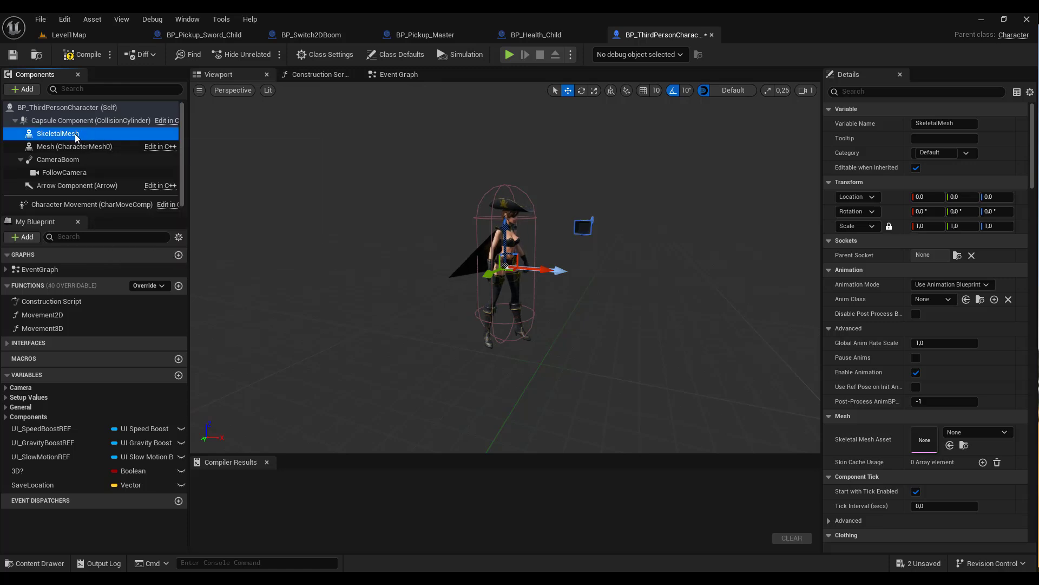
click(81, 135)
click(85, 133)
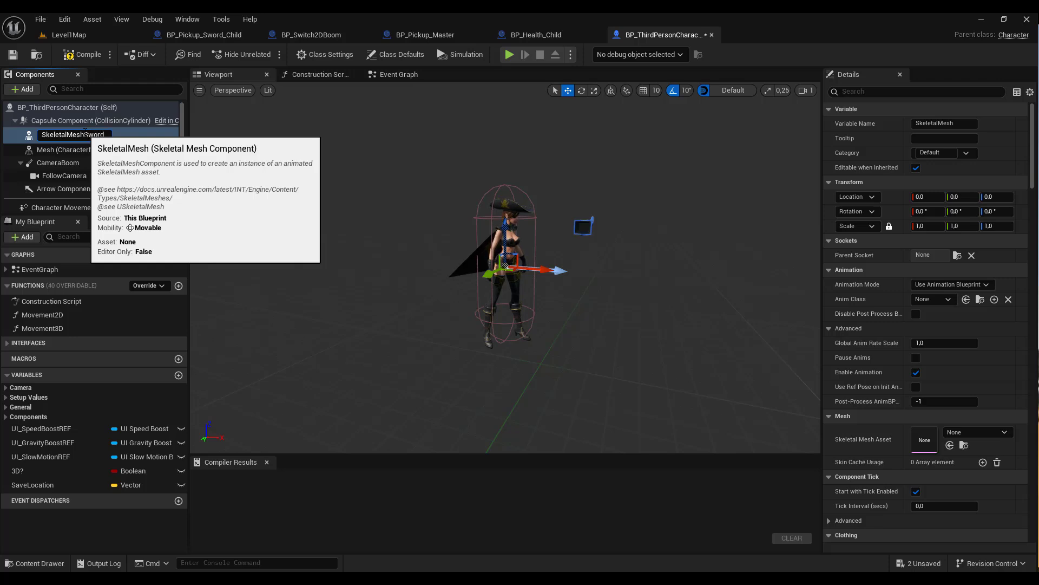
key(Return)
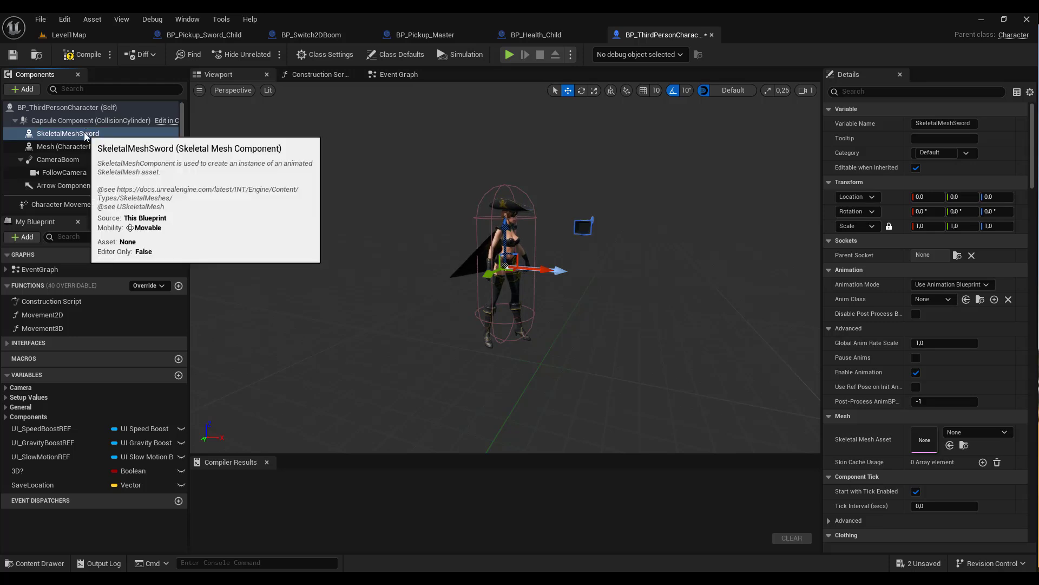
click(91, 54)
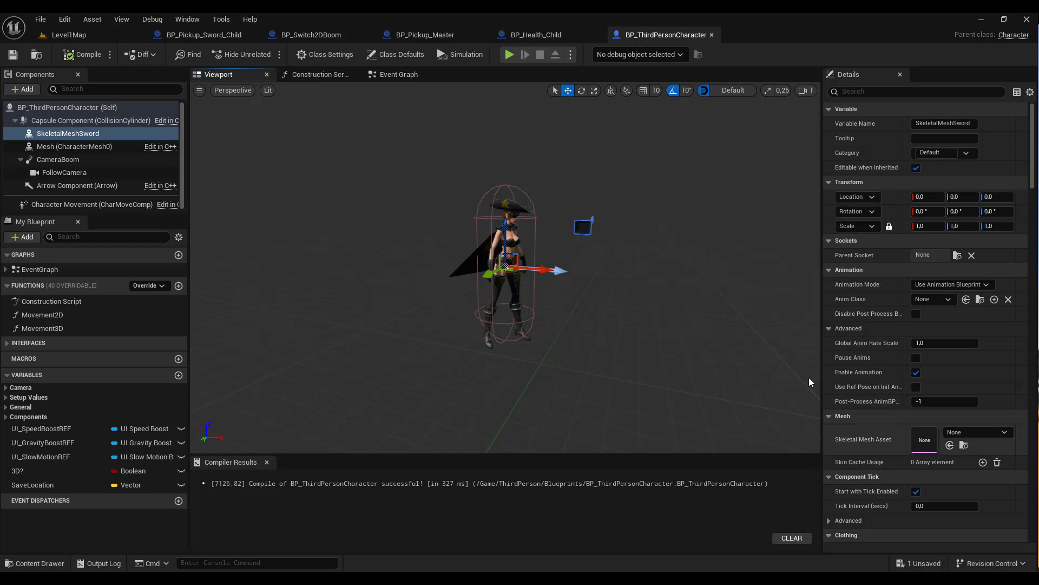
- Assign Player_Sword_Mesh as the skeletal mesh asset of SkeletalMeshSword and compile the character blueprint
click(969, 433)
text(p)
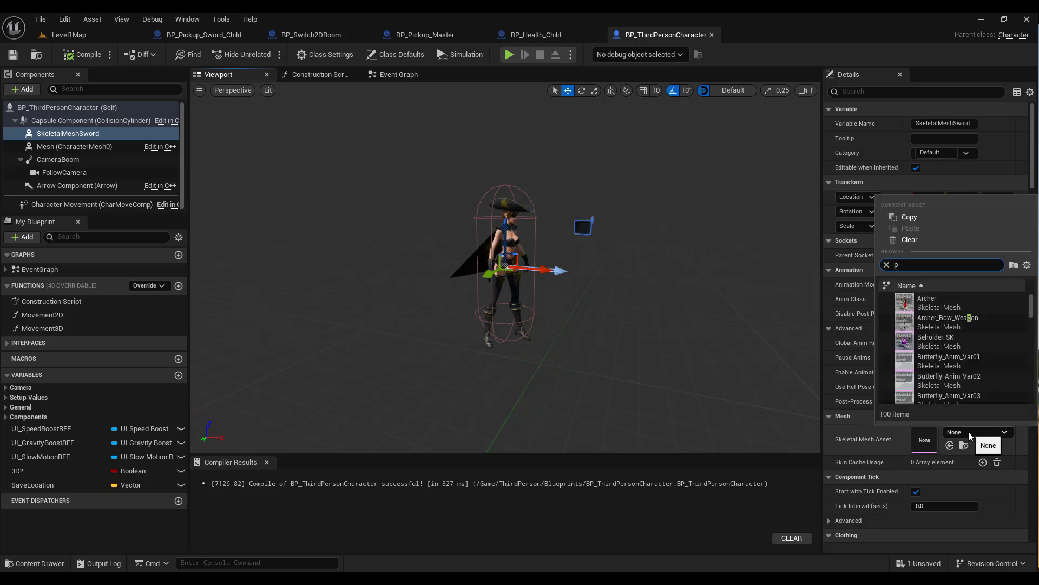
text(word)
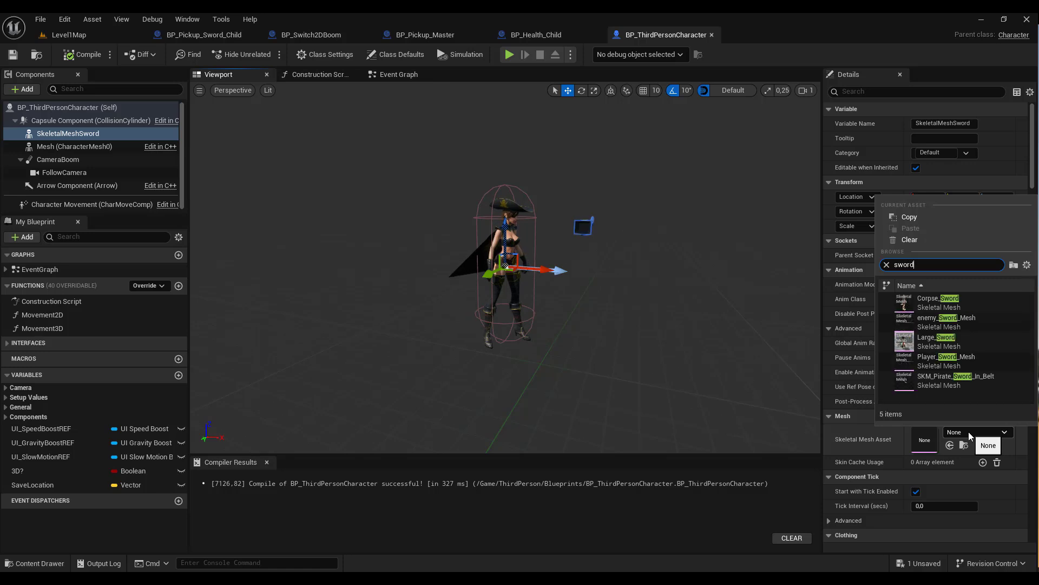
click(947, 359)
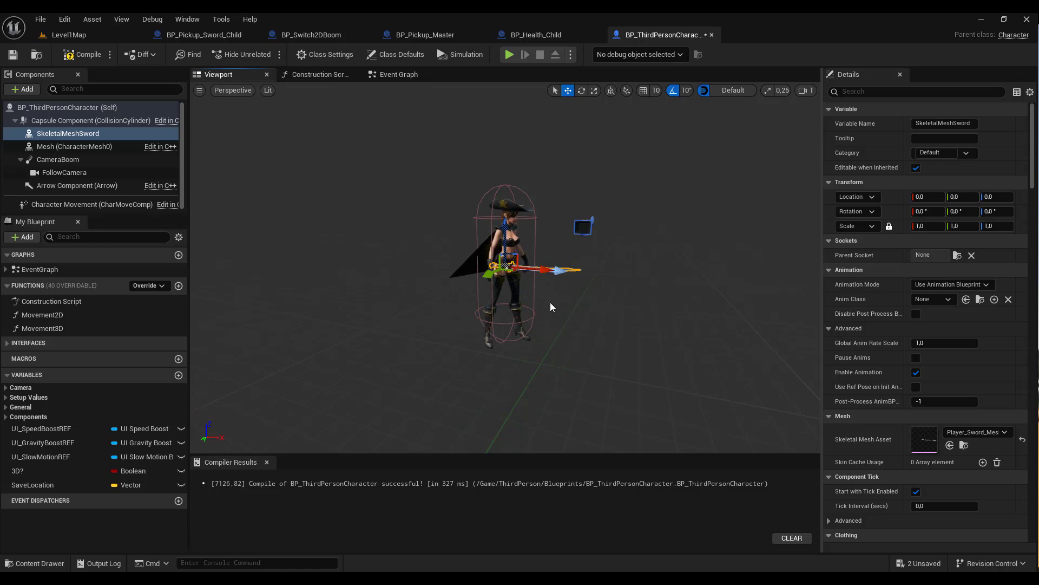
scroll(506, 297, up, 4)
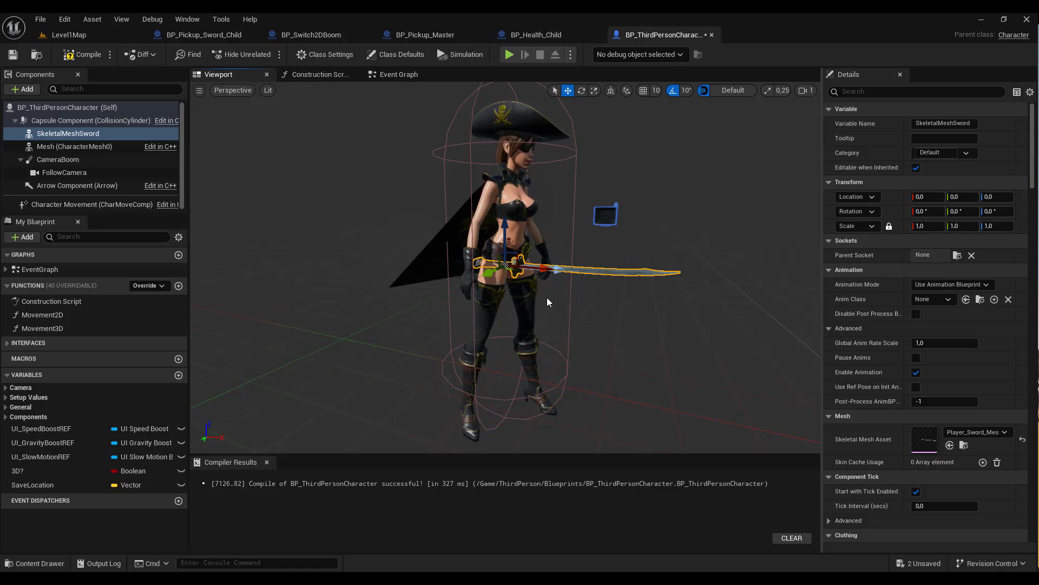
click(84, 55)
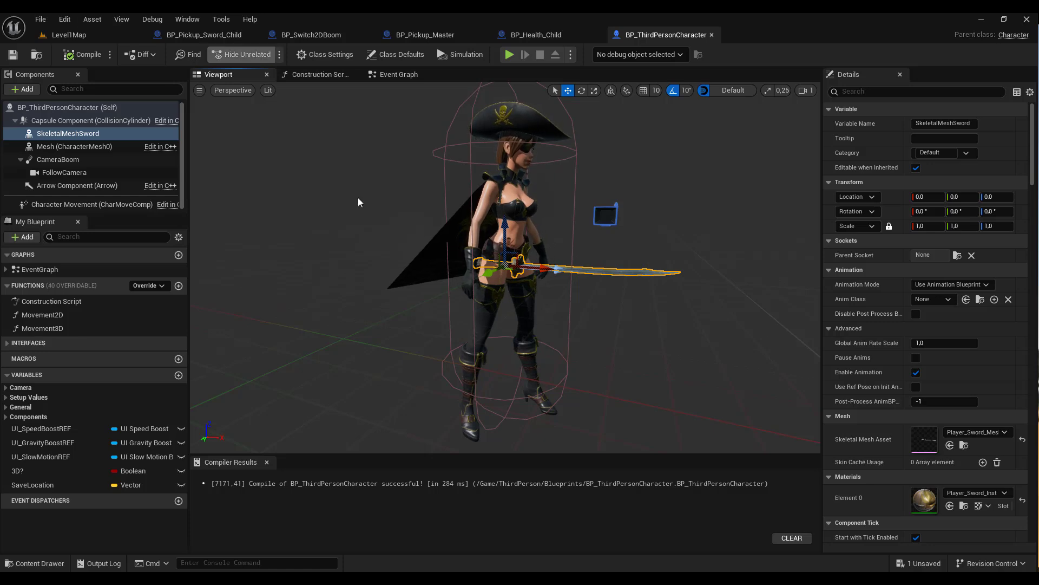
- Browse to the Animations folder under Content and preview the Anim_Viking_attack1 animation
click(74, 35)
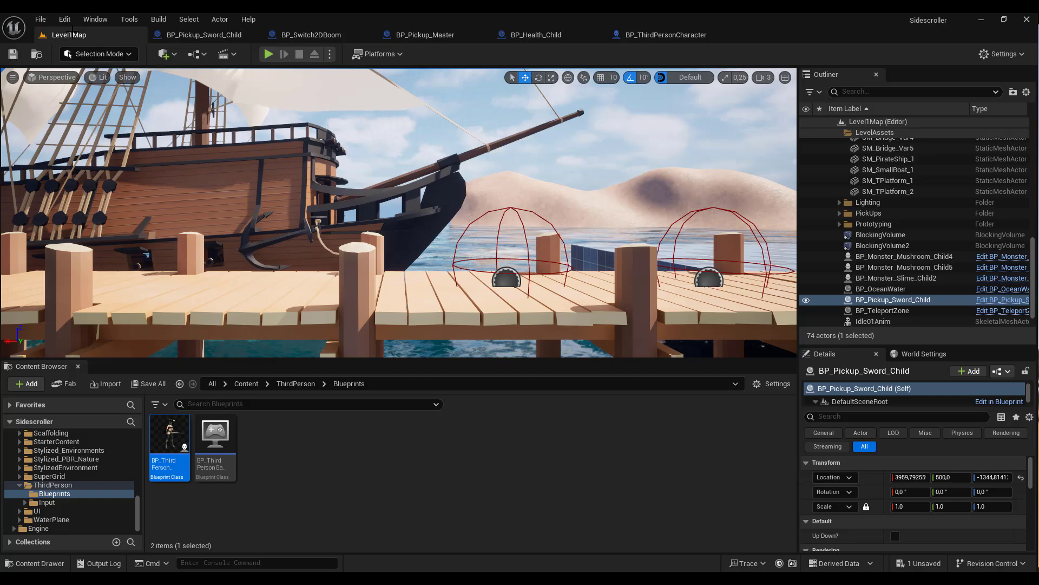
click(245, 381)
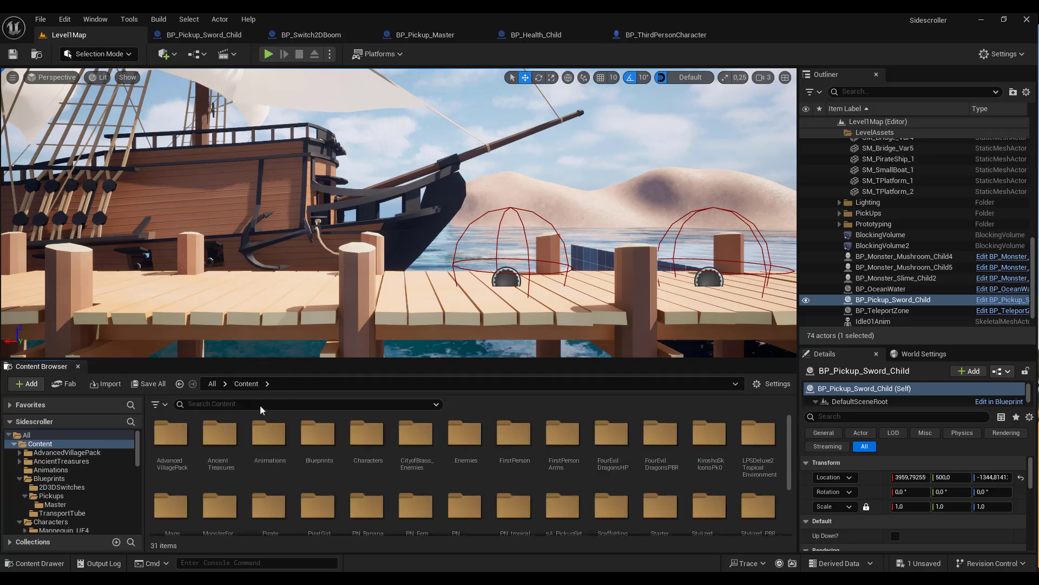
double_click(273, 433)
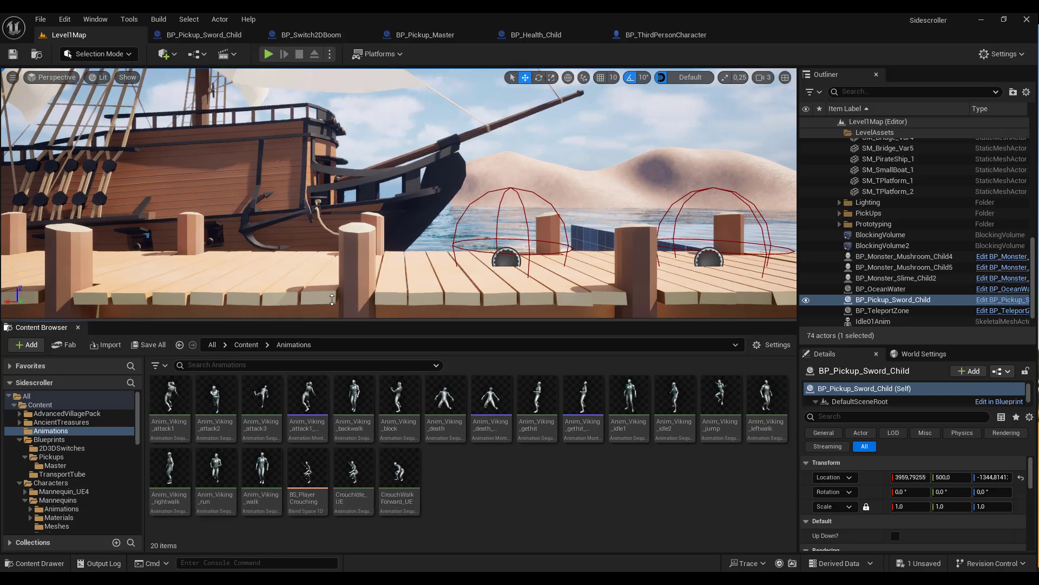
drag(329, 359, 329, 276)
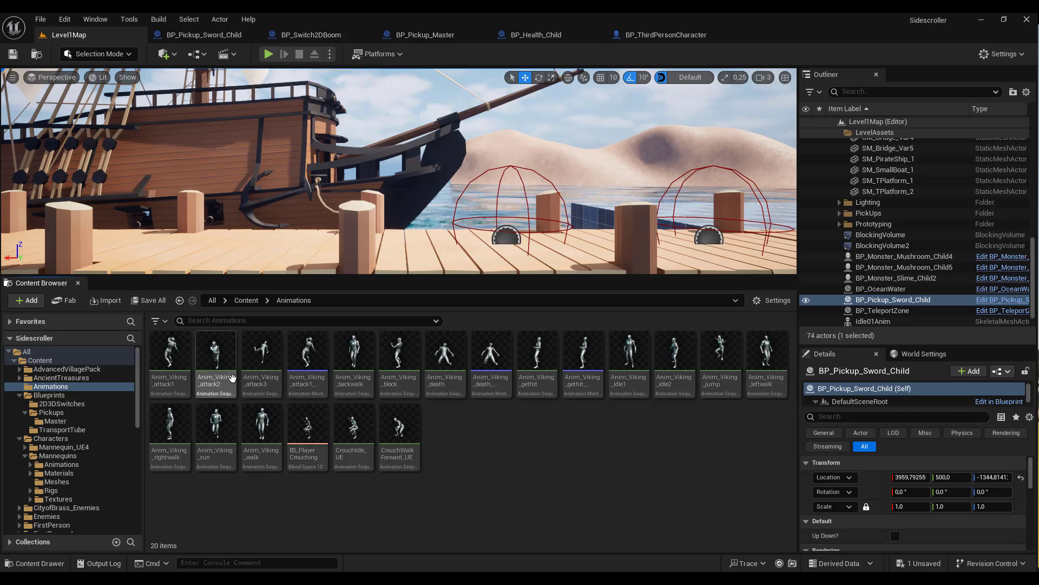
mouse_move(173, 362)
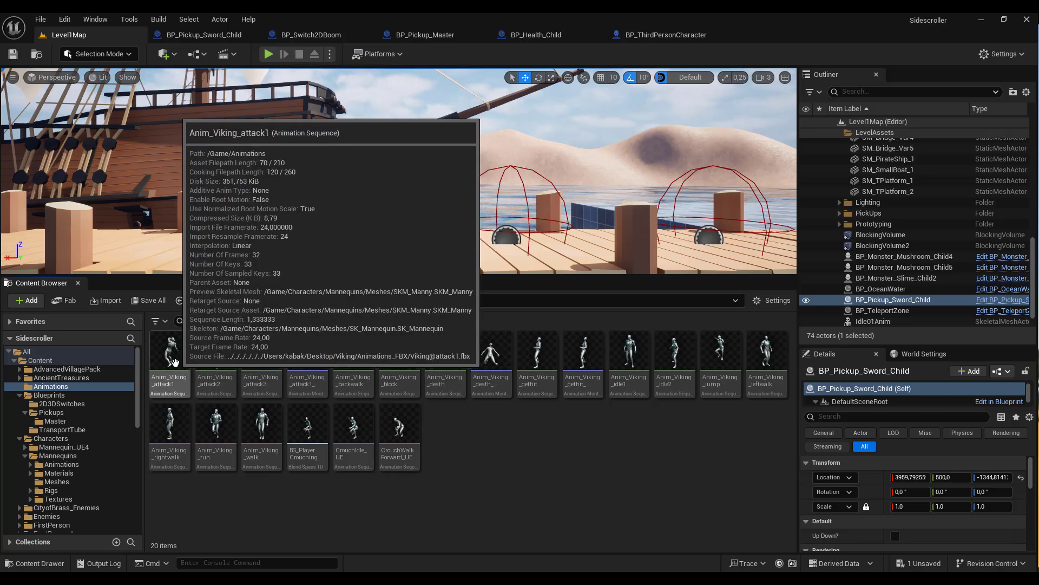
double_click(173, 362)
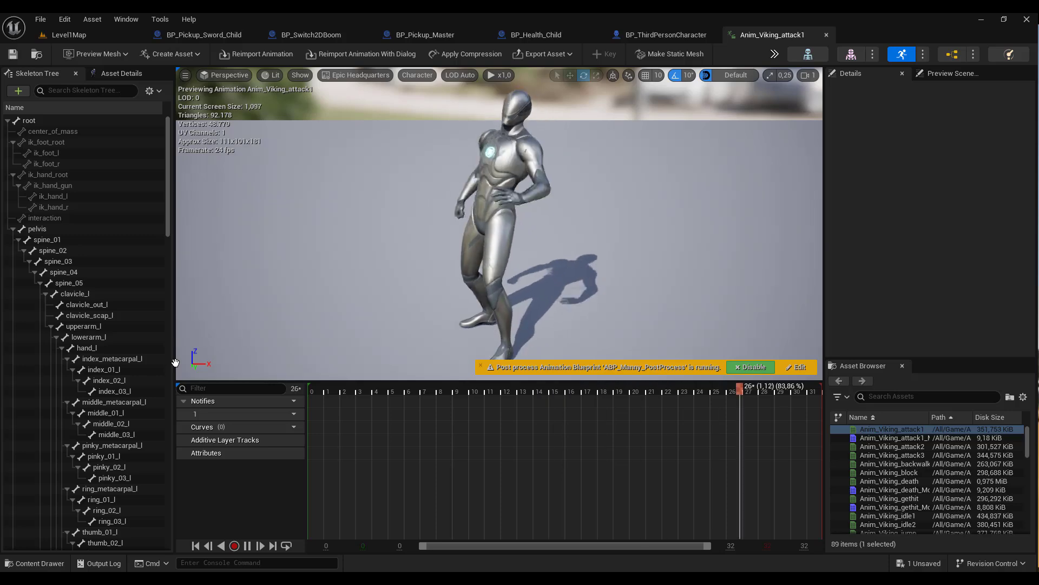
- Preview the Anim_Viking_attack2 and Anim_Viking_attack3 animations and bring Anim_Viking_attack2 back up for comparison
click(72, 38)
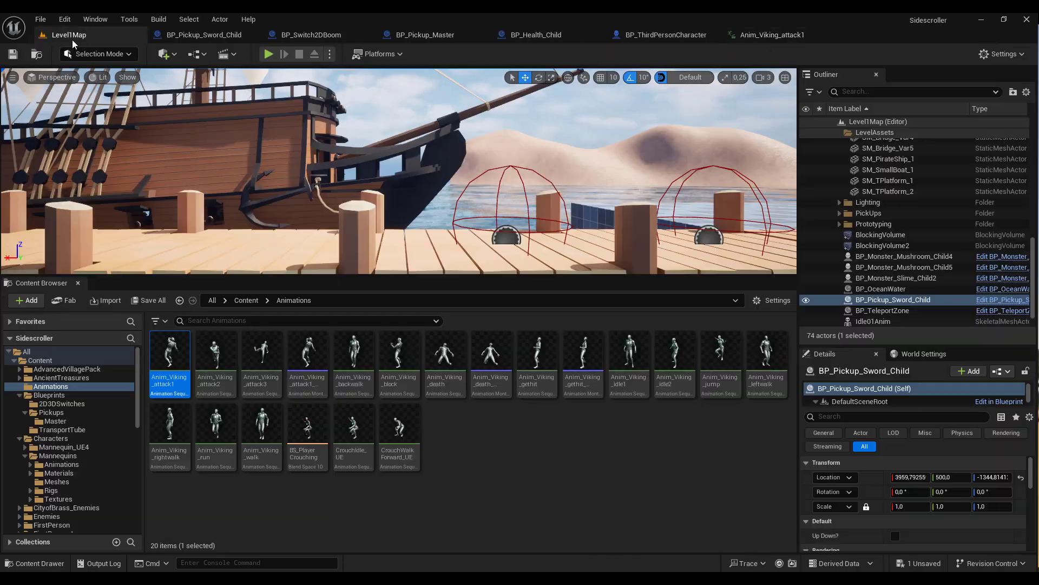
double_click(219, 359)
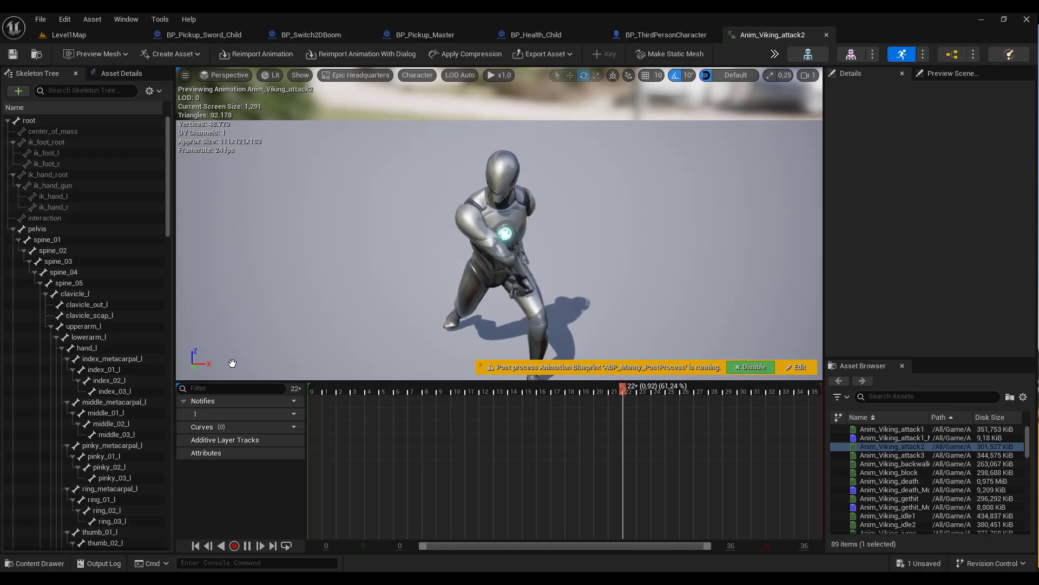
click(85, 37)
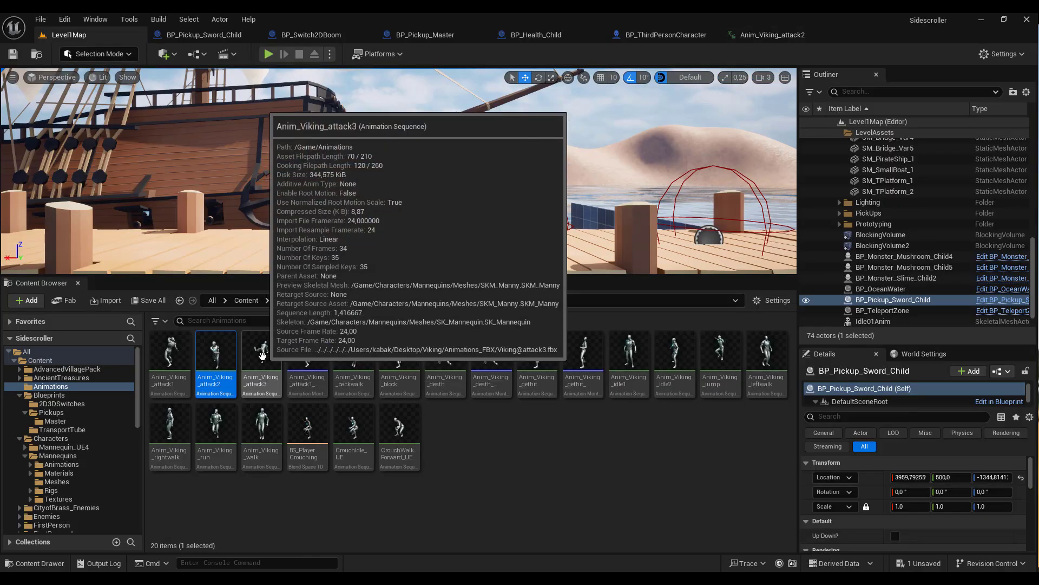
double_click(252, 361)
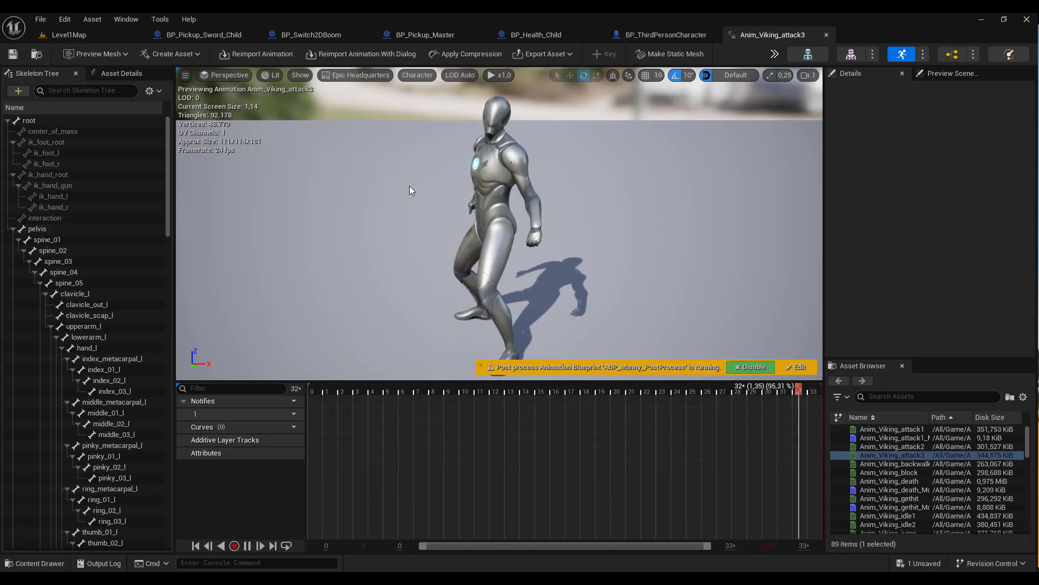
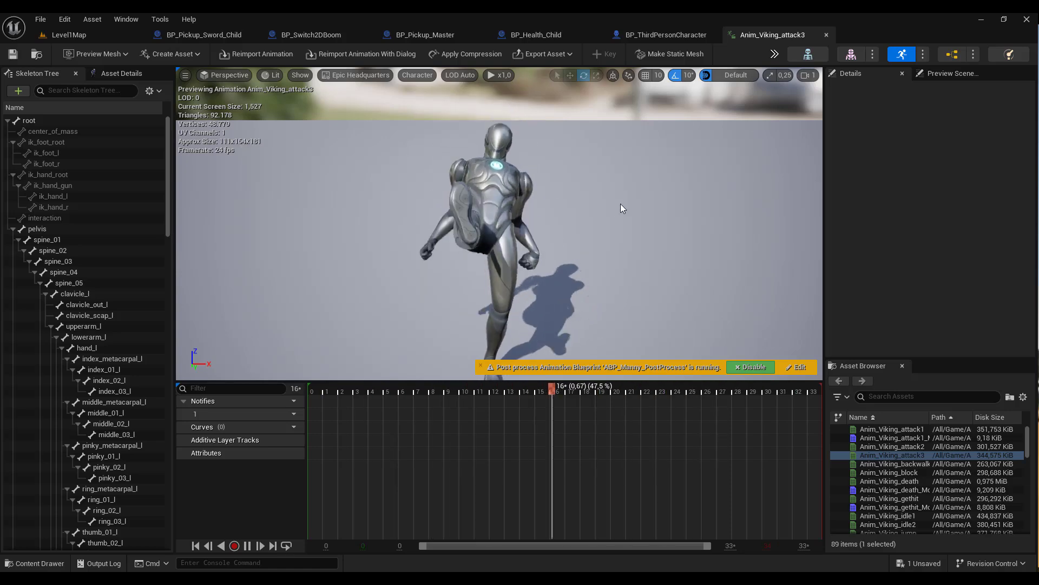
click(88, 35)
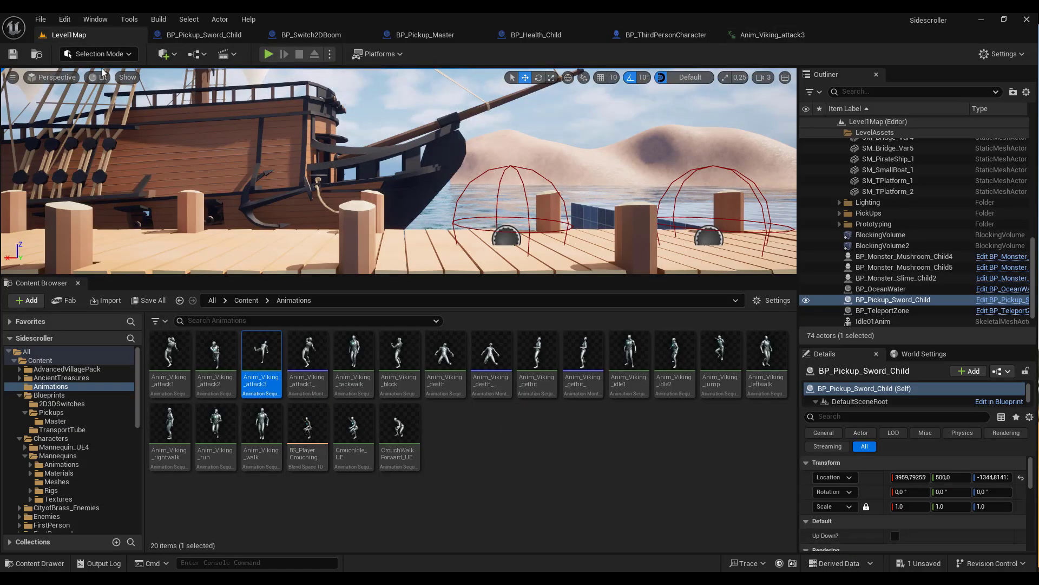
double_click(215, 360)
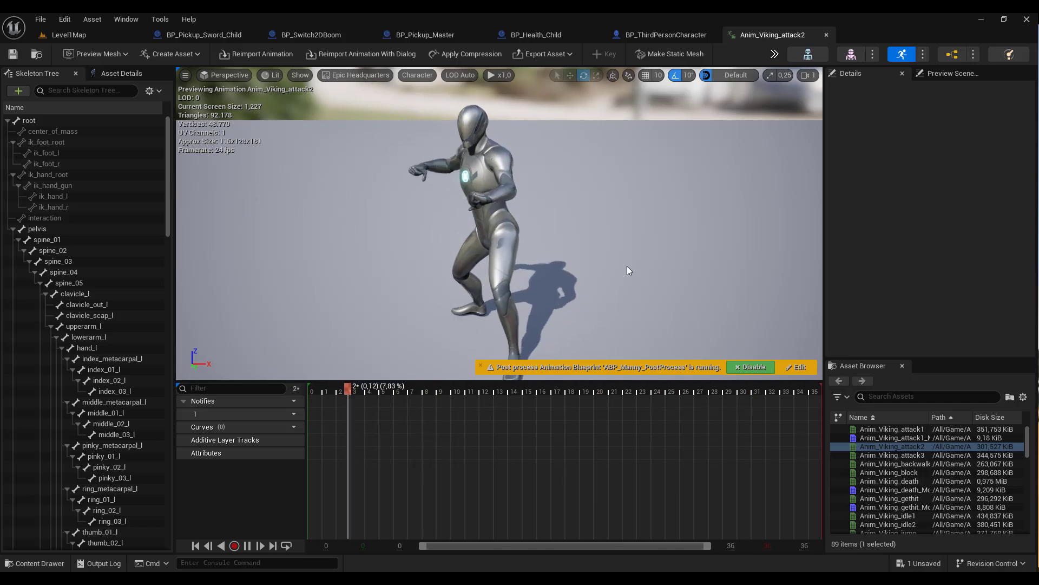
- In BP_ThirdPersonCharacter, reparent SkeletalMeshSword under the character's Mesh component, compile, and show the Save on Compile options
click(666, 38)
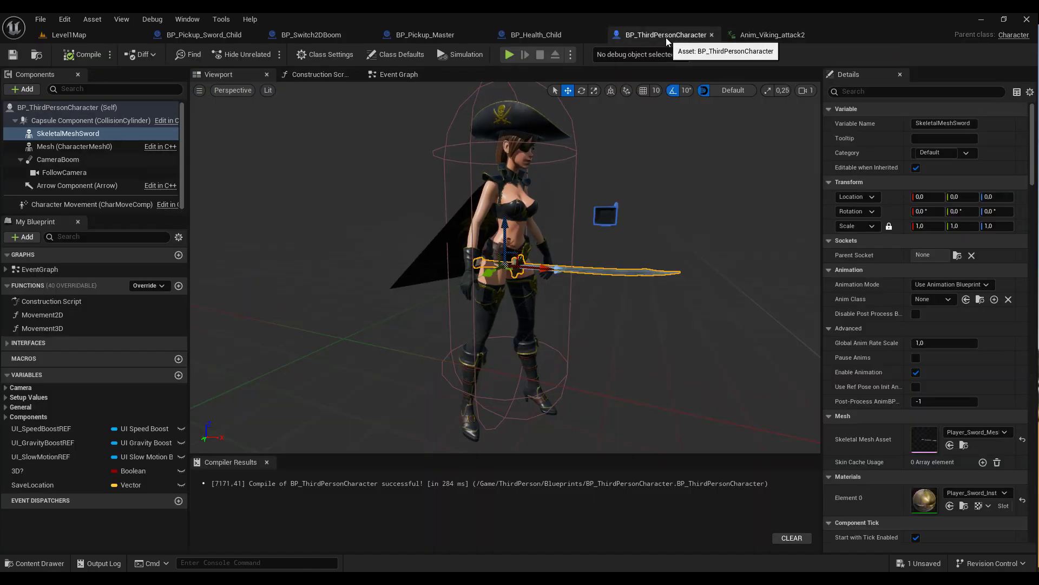
click(786, 36)
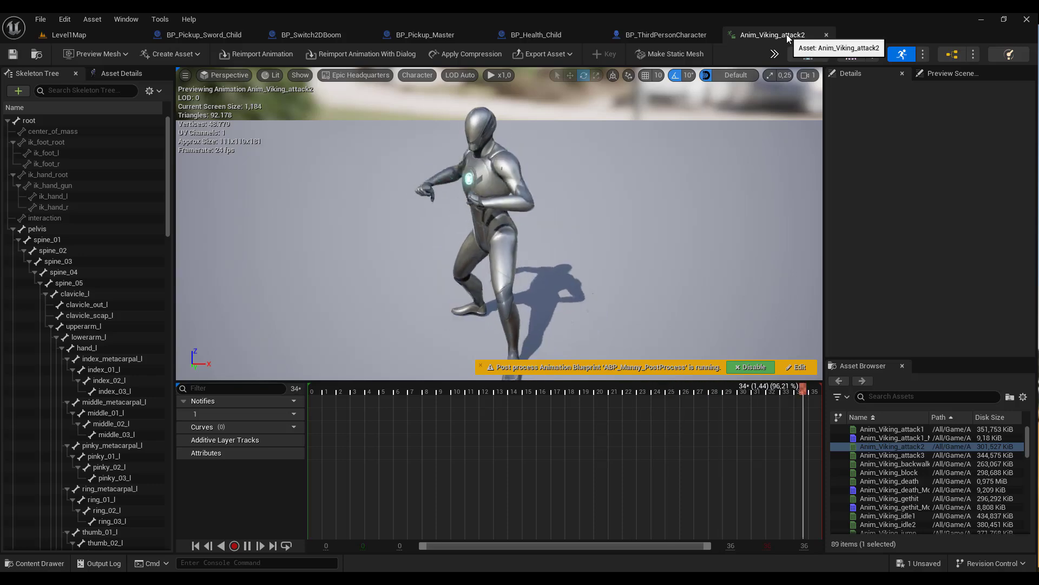
click(661, 31)
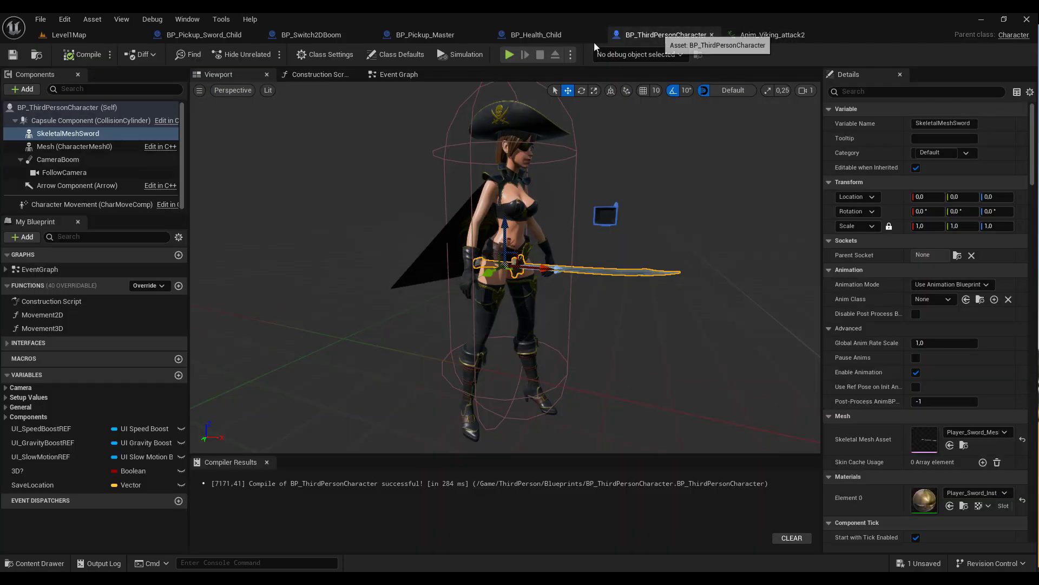
click(72, 133)
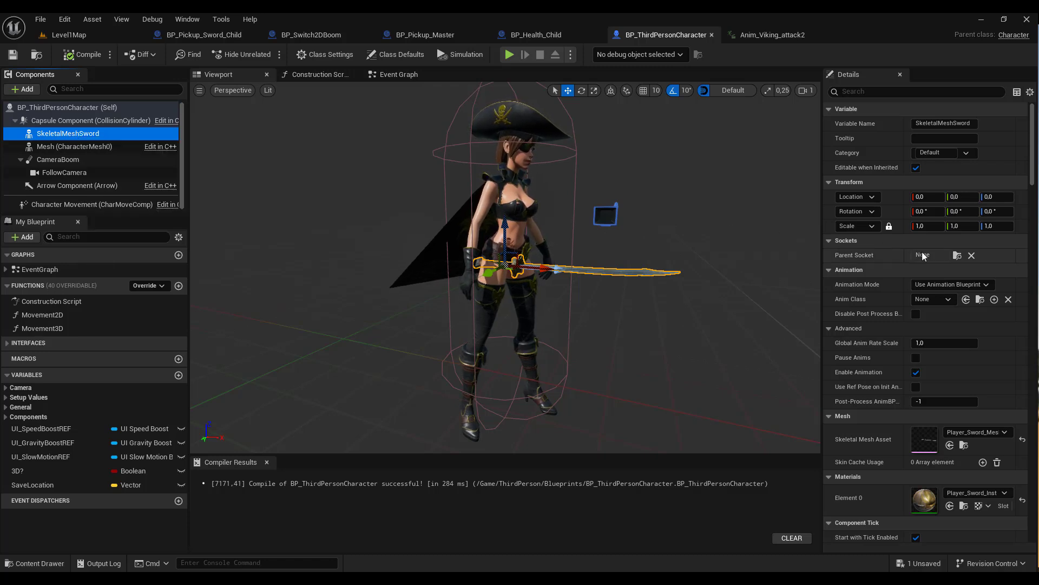
click(959, 256)
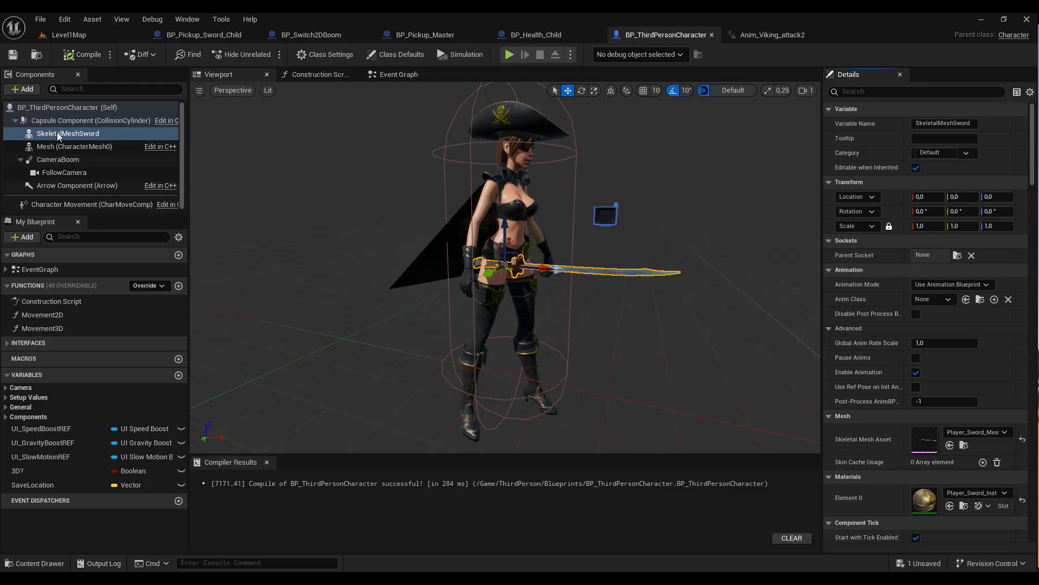
drag(57, 133, 74, 147)
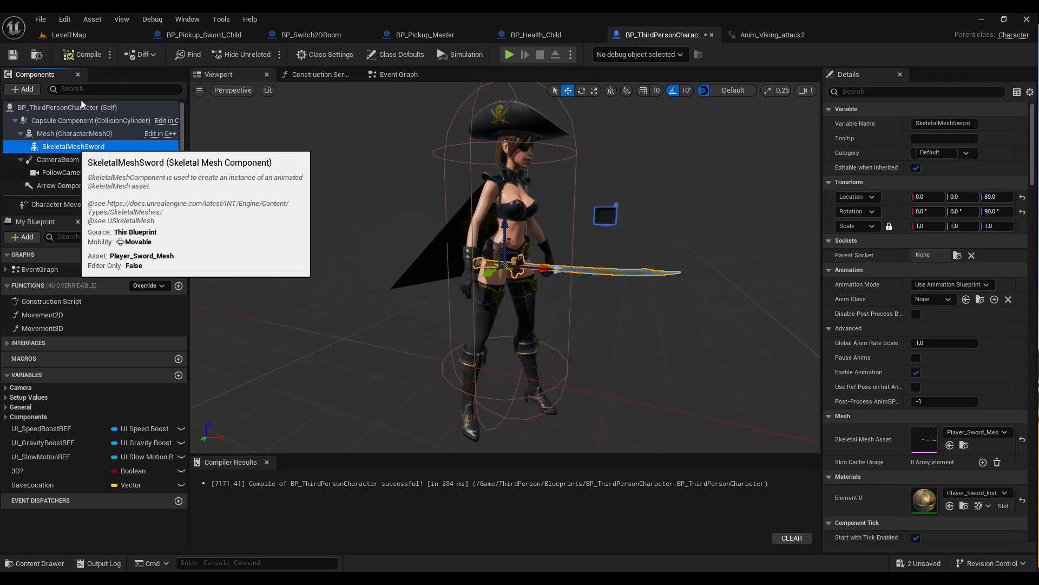
click(86, 57)
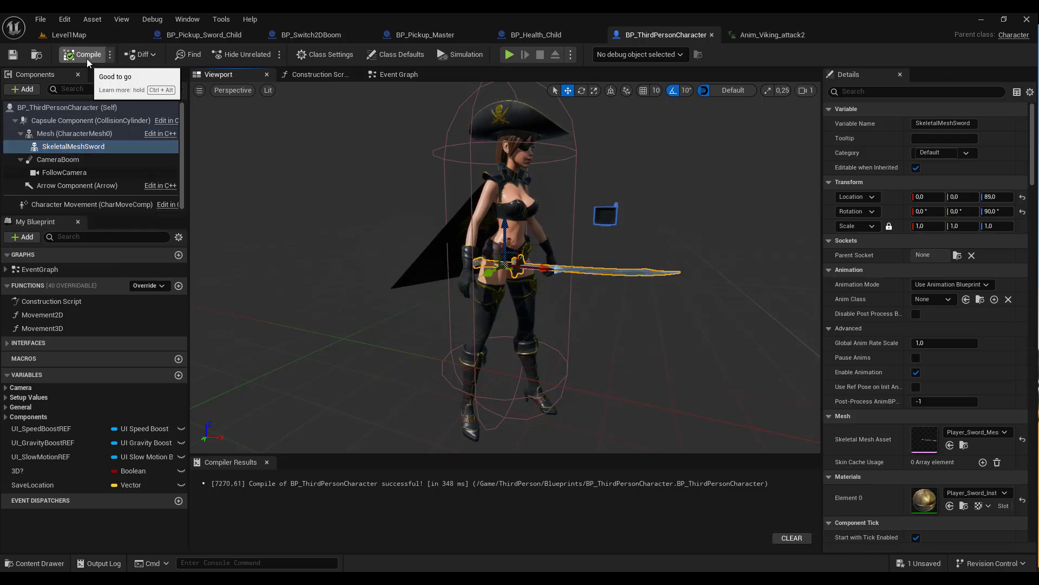
click(110, 54)
mouse_move(154, 73)
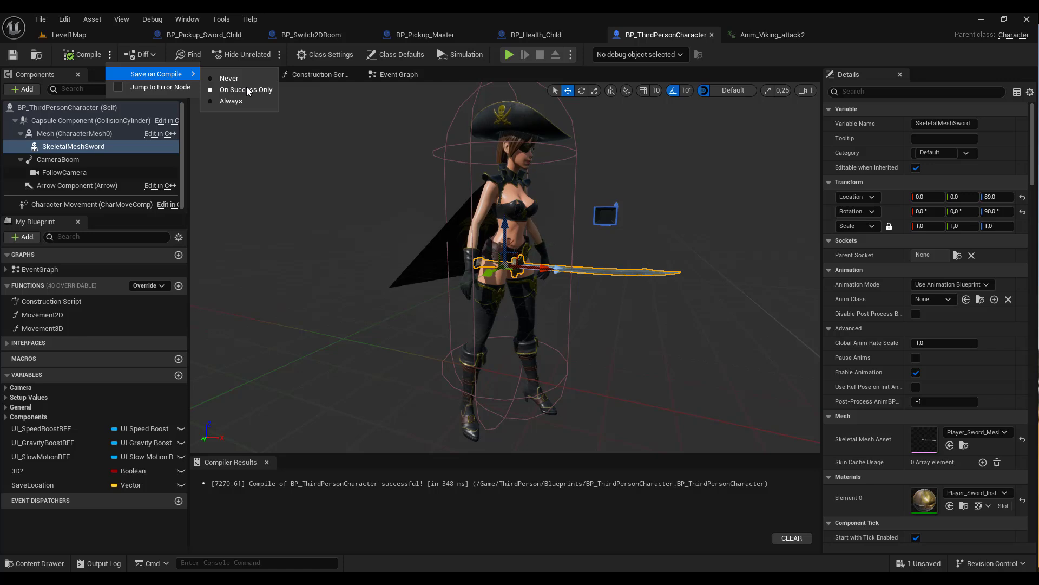
- Set the Parent Socket of SkeletalMeshSword to the hand_r bone and view the sword beside the character
click(957, 255)
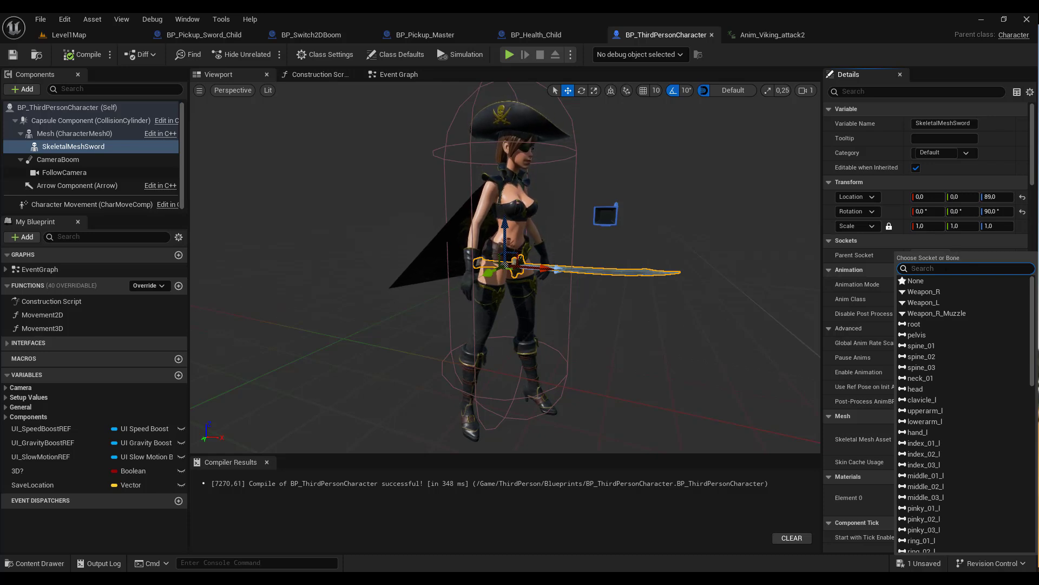
text(hand)
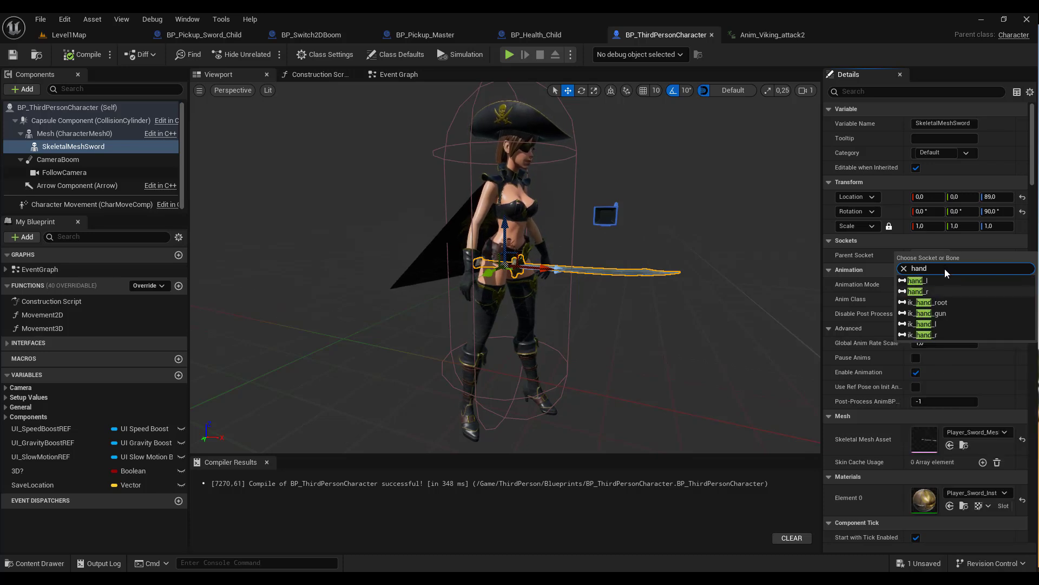
click(918, 291)
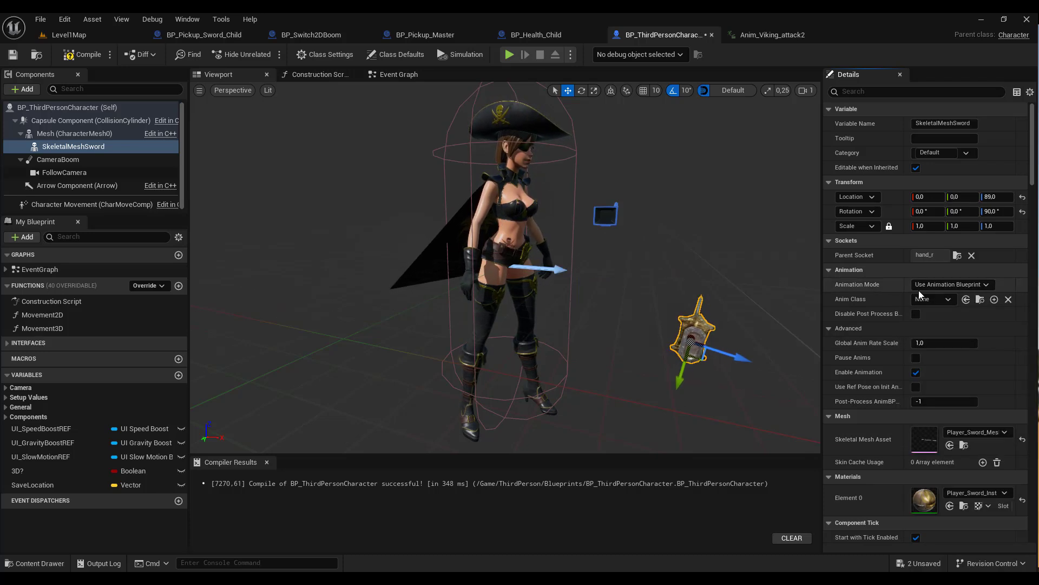
right_drag(627, 287, 593, 286)
key(s)
key(w)
key(d)
key(a)
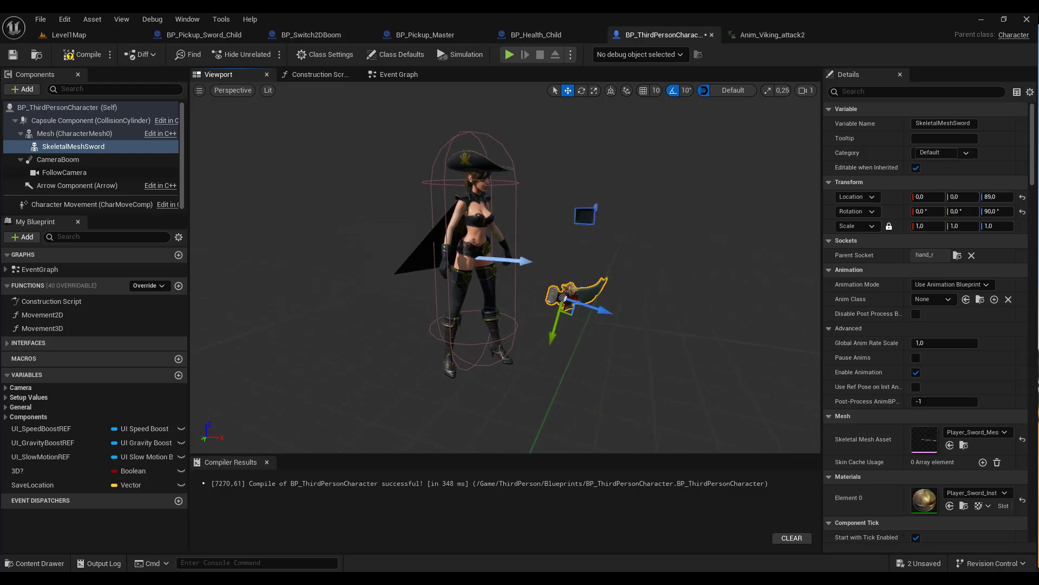
- Compile the character blueprint and enable Pause Anims on the Mesh component
click(86, 133)
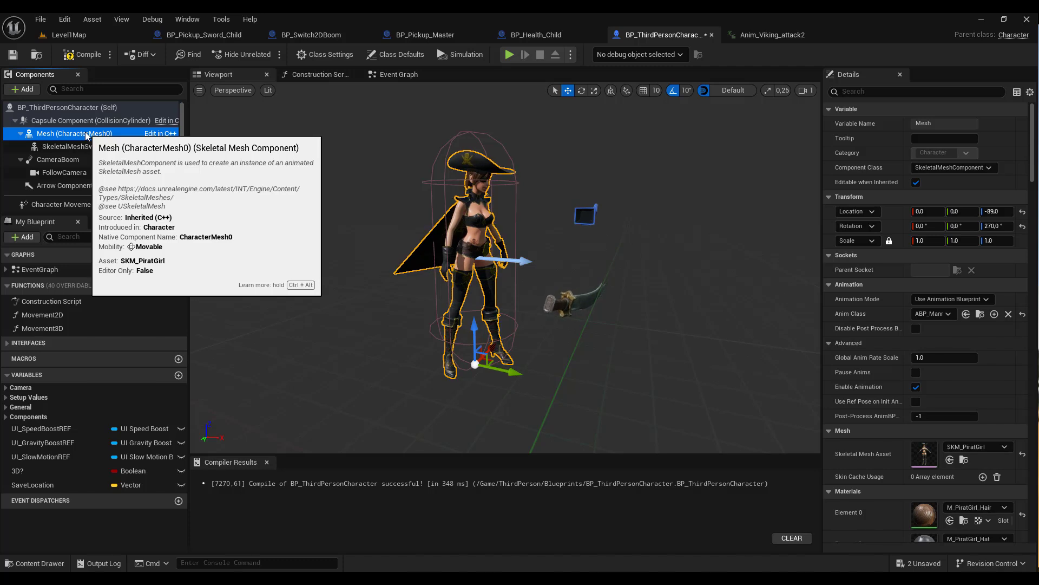
click(83, 56)
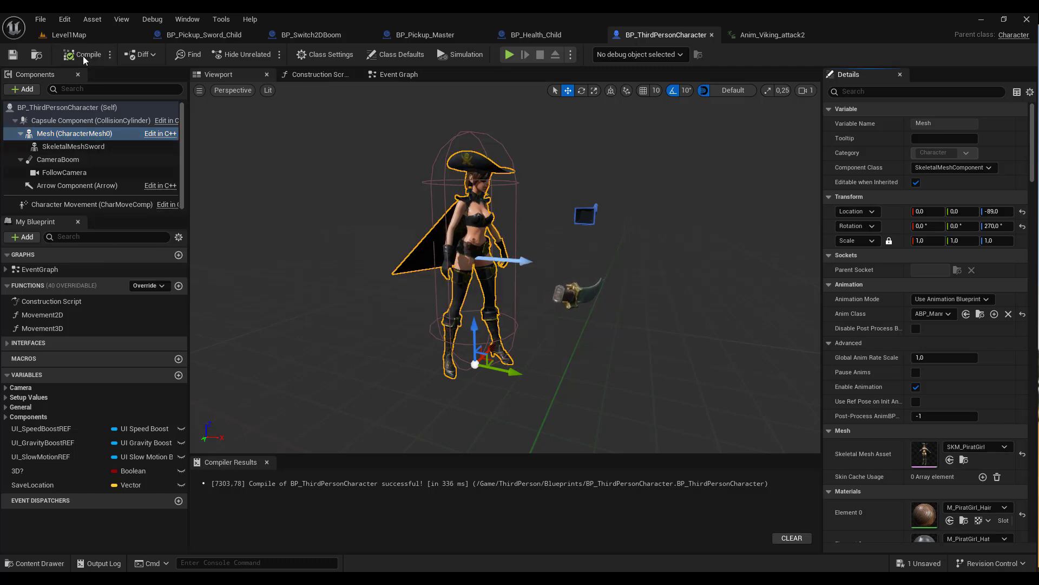
click(827, 344)
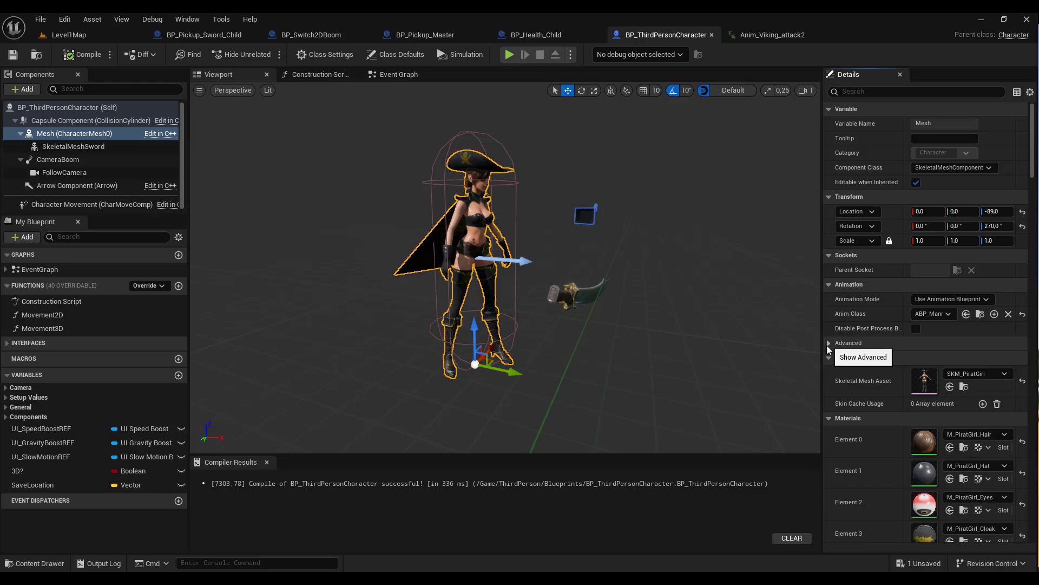
click(828, 343)
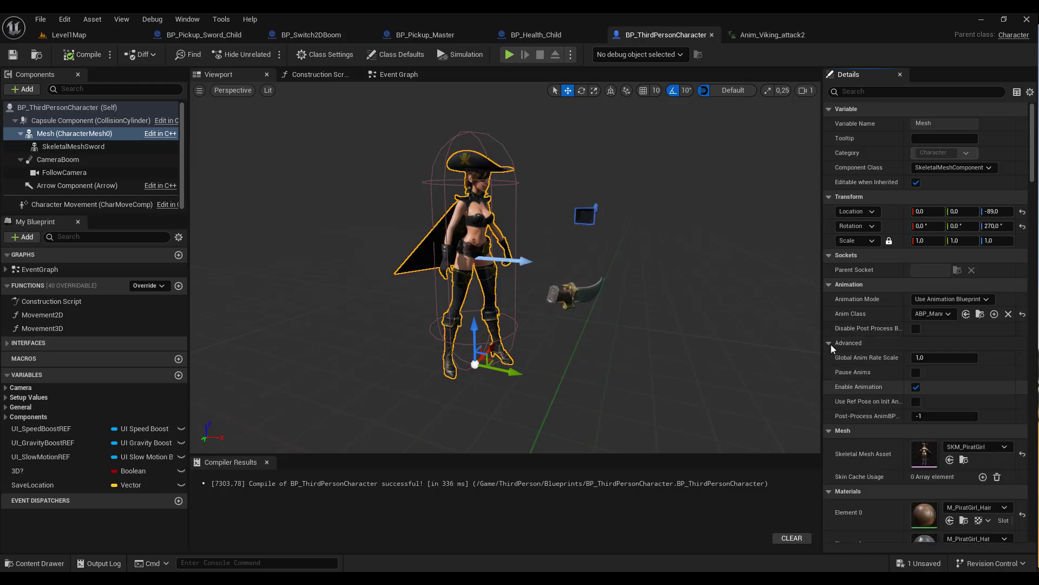
click(915, 372)
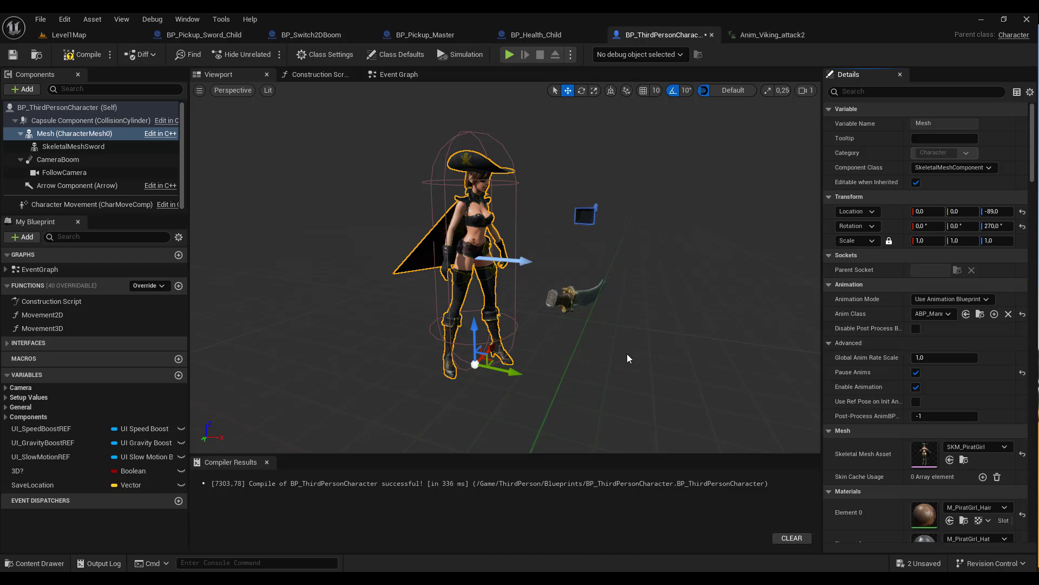
- Move SkeletalMeshSword toward the character's right hand, to about 18.12 in Z, and rotate it to about -90°, 90°, 0°
click(575, 298)
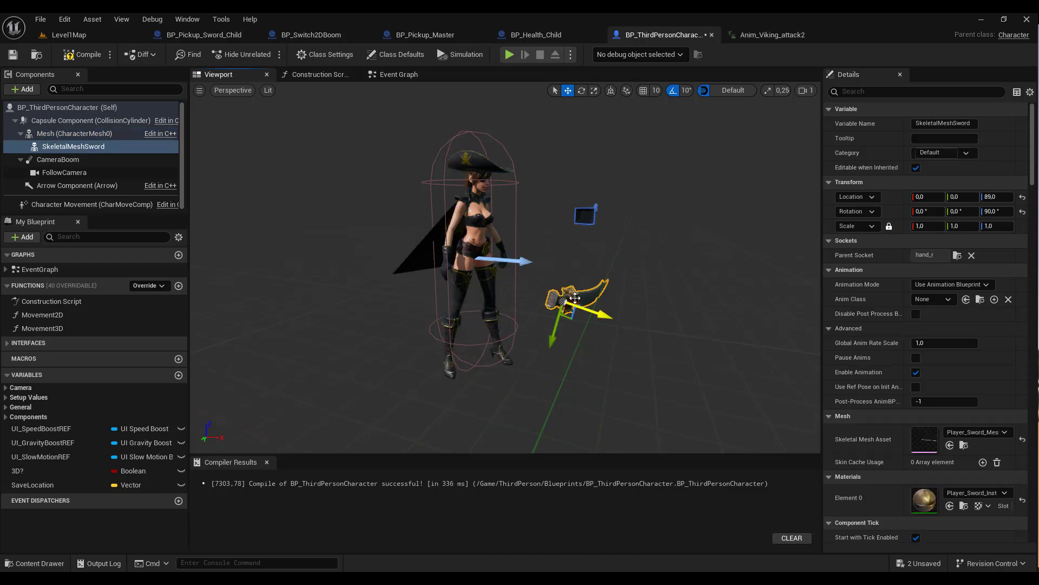
drag(577, 303, 504, 277)
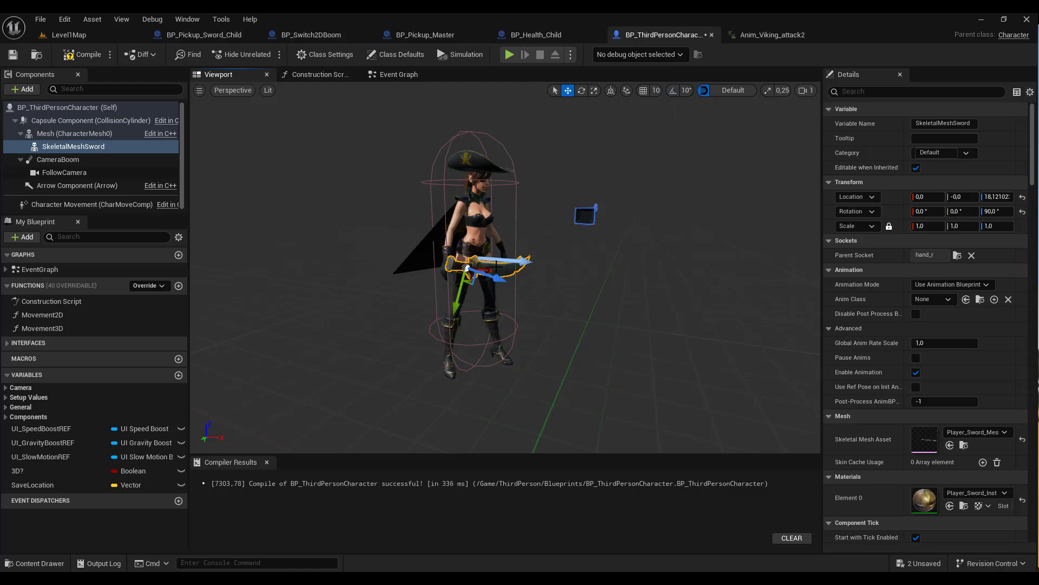
key(e)
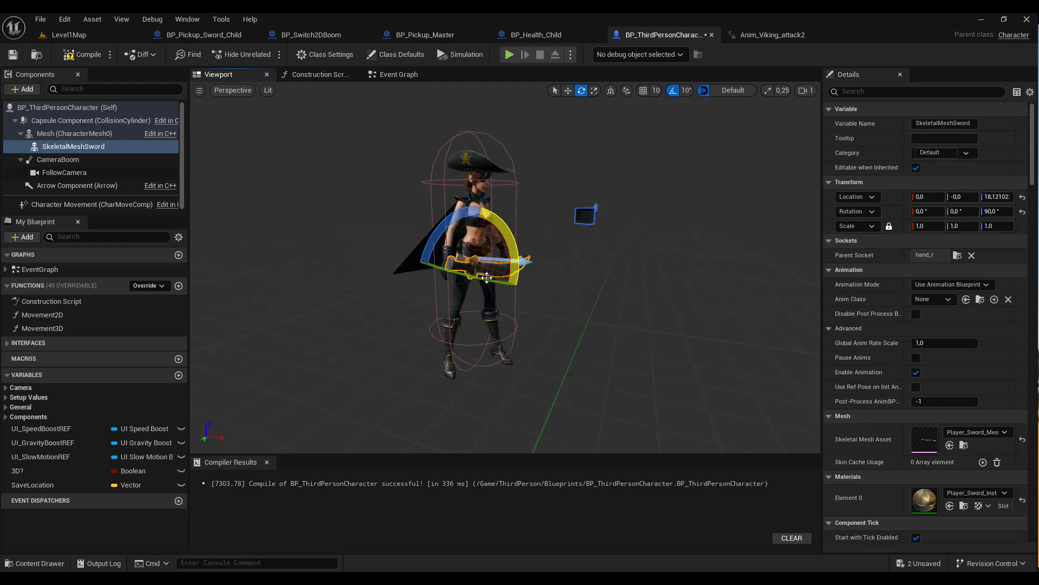
drag(484, 280, 352, 260)
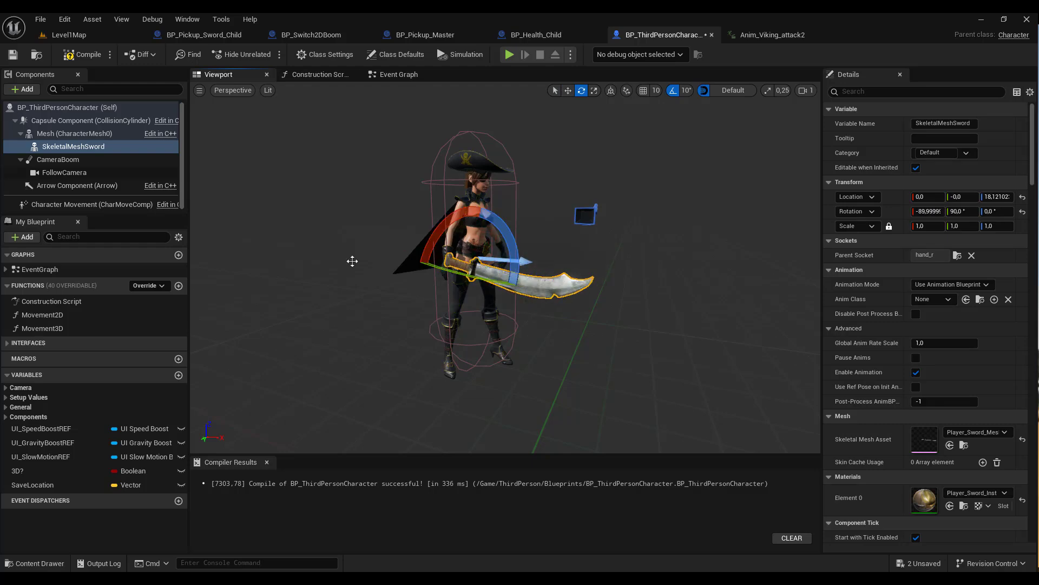
right_drag(353, 260, 474, 292)
key(w)
key(s)
key(w)
key(a)
right_drag(536, 298, 551, 302)
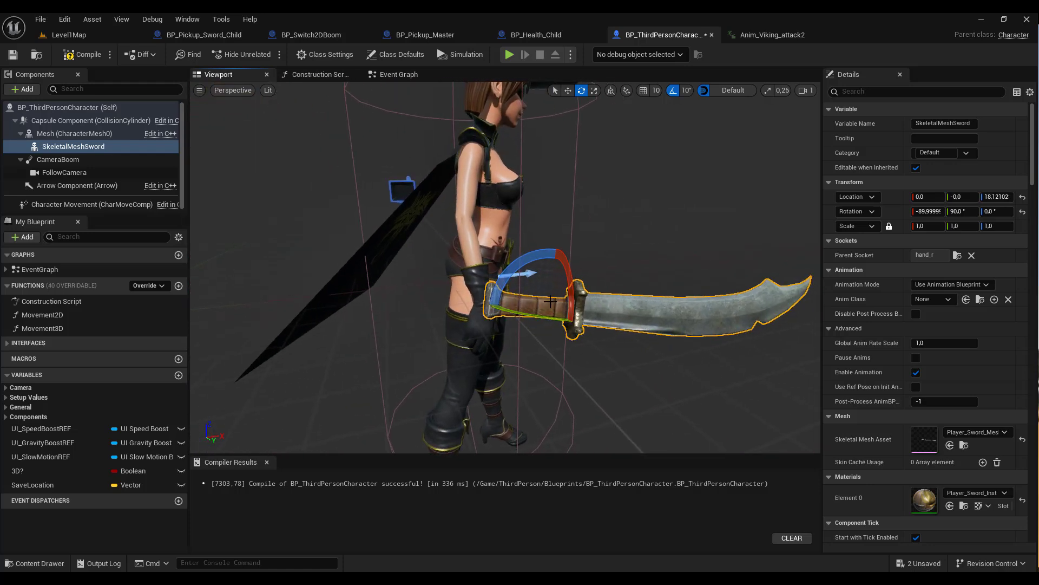
- Scale SkeletalMeshSword uniformly to about 0.69 and move it to the character's right hand, at about -9.70 in X and 5.62 in Z
key(r)
key(e)
mouse_move(549, 311)
mouse_down()
mouse_move(528, 319)
mouse_move(539, 315)
mouse_up()
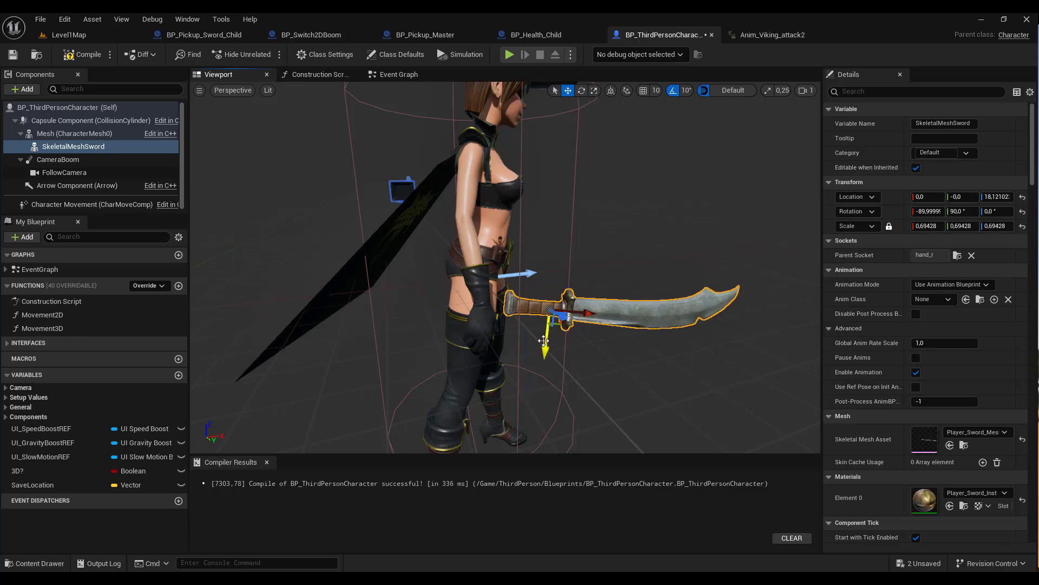
drag(545, 350, 538, 386)
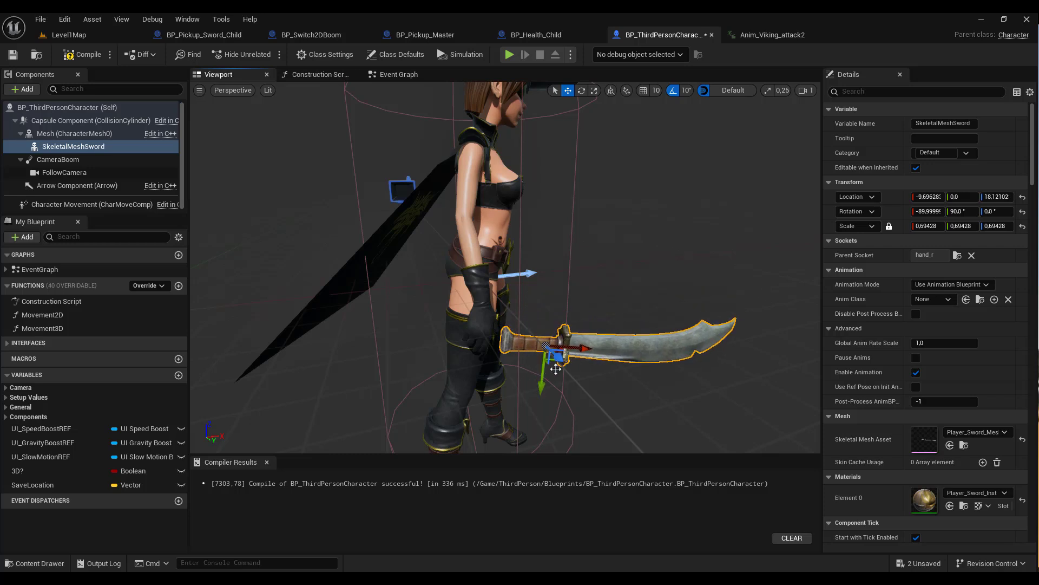
drag(580, 347, 538, 347)
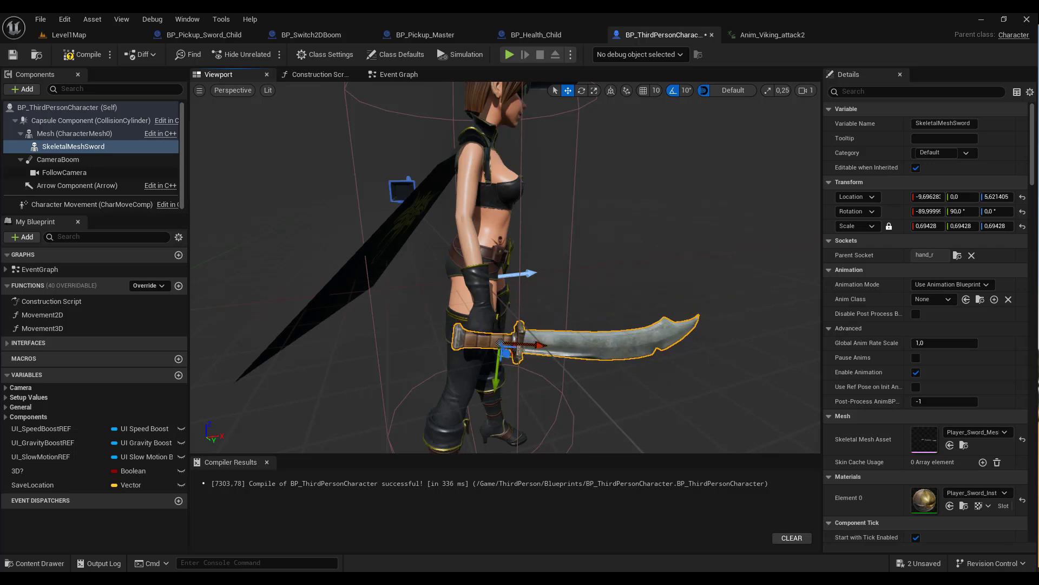
- Align the sword handle with the right hand by moving SkeletalMeshSword to about -7.54 in X and 5.25 in Y
right_drag(539, 347, 504, 320)
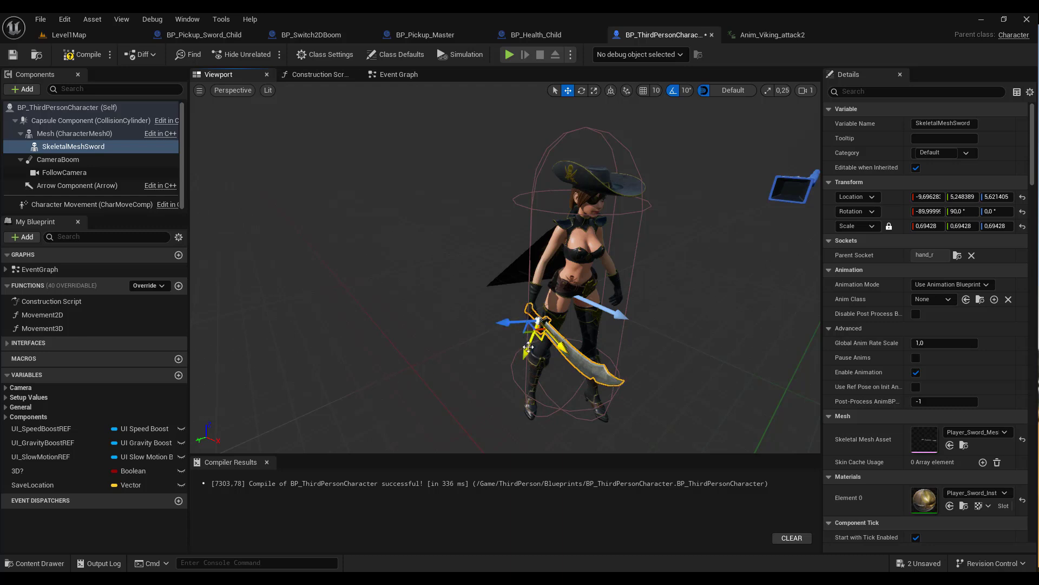
drag(528, 352, 529, 353)
right_drag(504, 344, 585, 363)
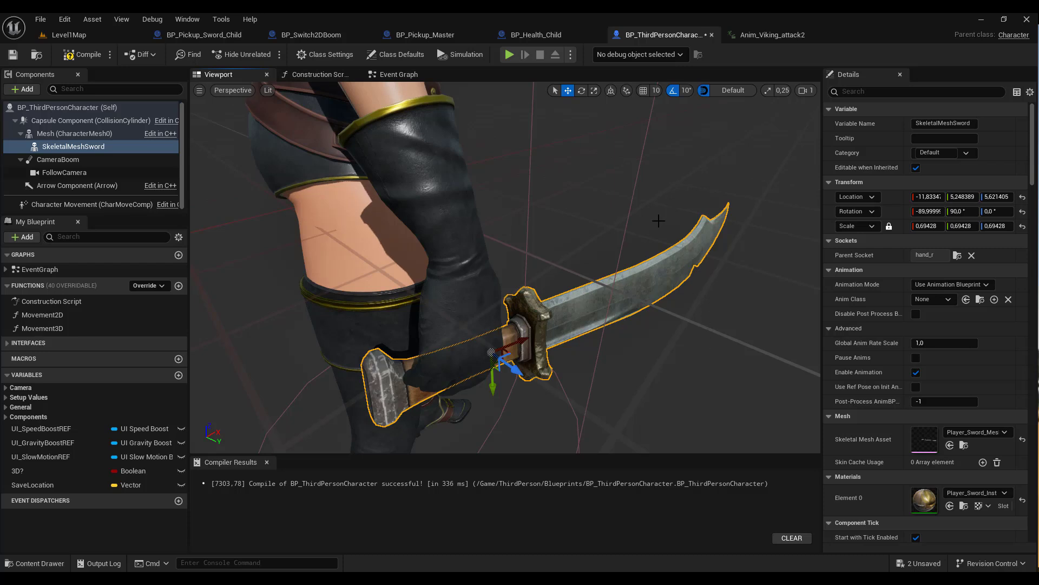
drag(493, 385, 485, 353)
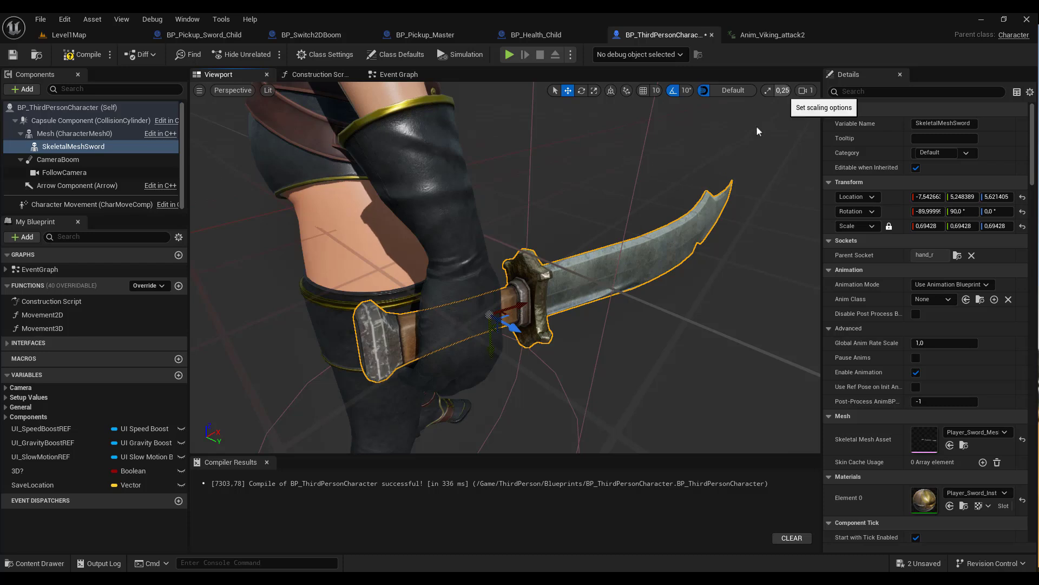
- Lower the viewport camera speed to 0.33
click(802, 89)
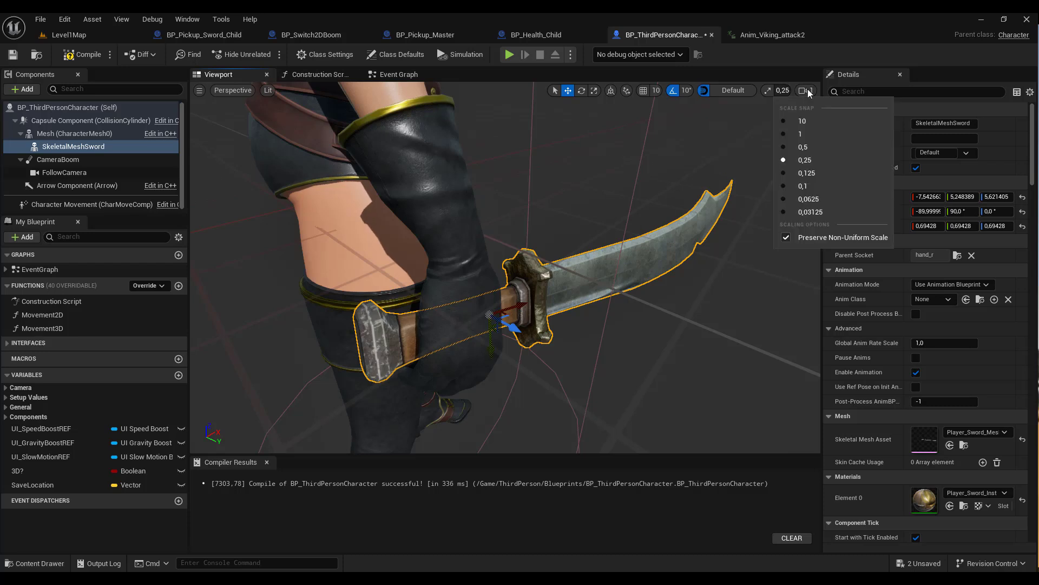
click(807, 89)
click(806, 90)
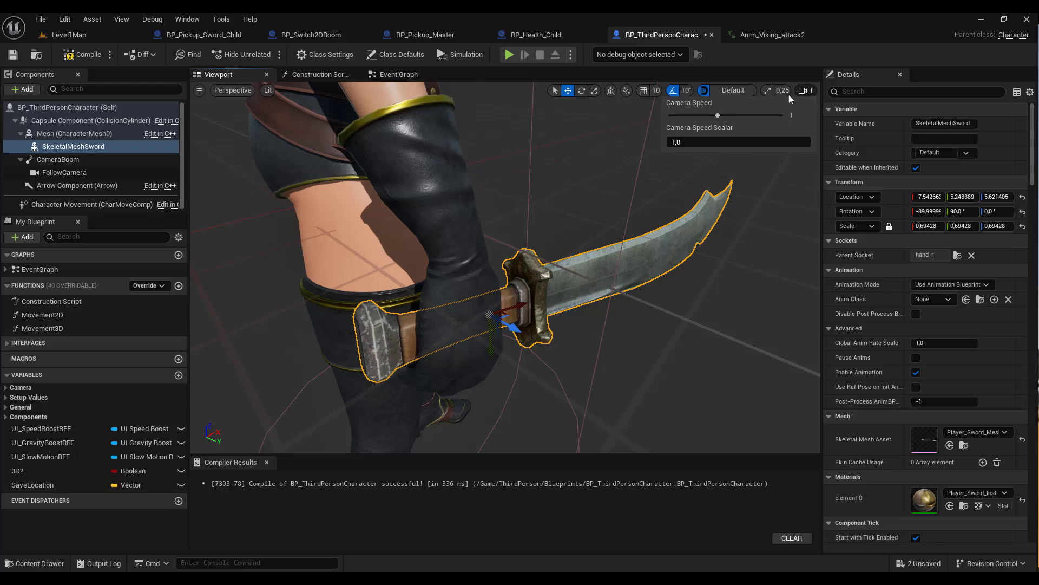
click(705, 115)
- Refine the sword's fit in the hand from the front, moving SkeletalMeshSword to about -9.65 in X and 2.52 in Y
right_drag(638, 189, 310, 216)
key(s)
key(w)
key(s)
key(d)
key(w)
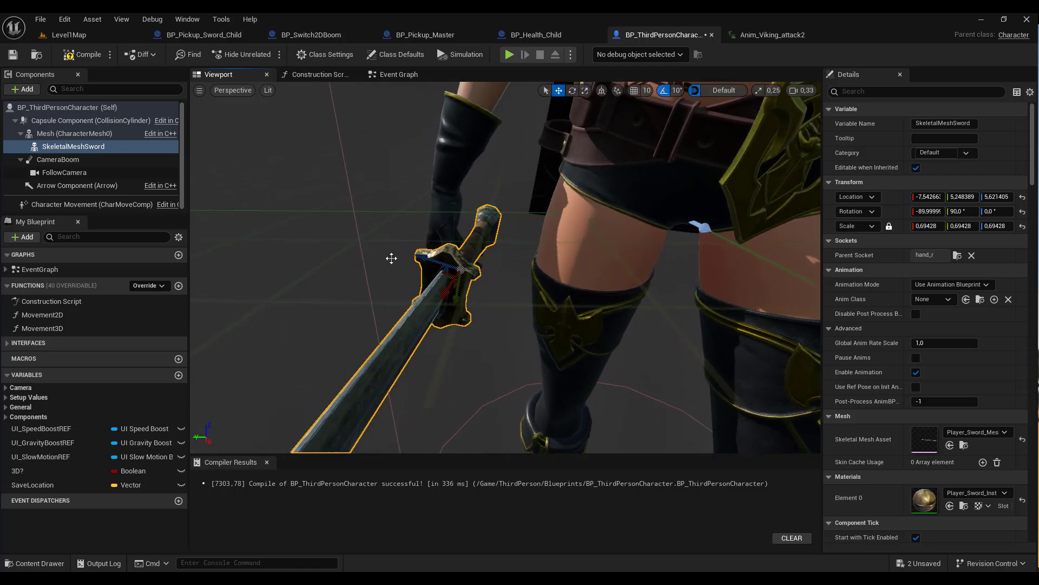
drag(459, 296, 454, 313)
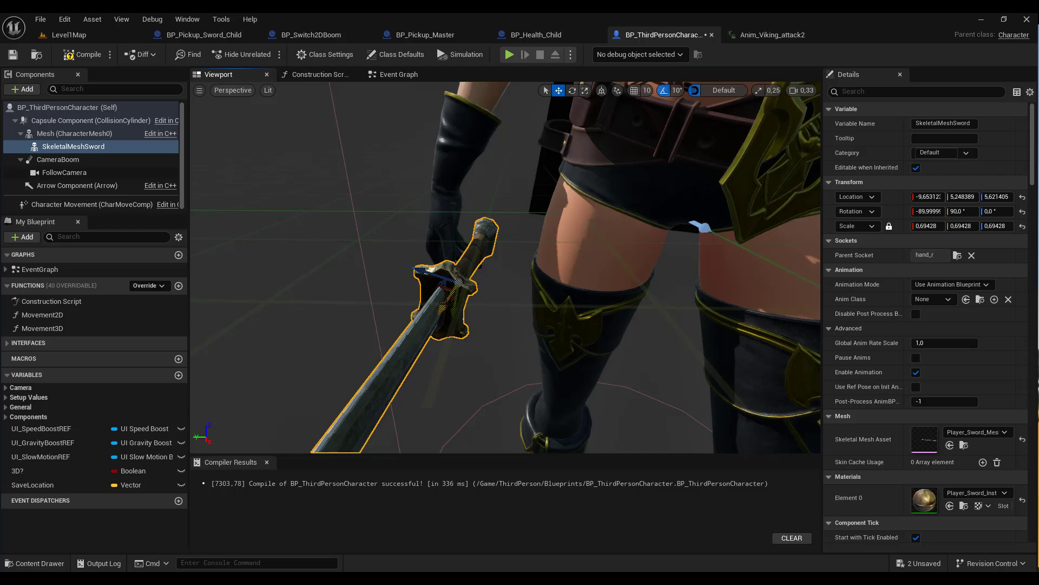
drag(423, 270, 404, 262)
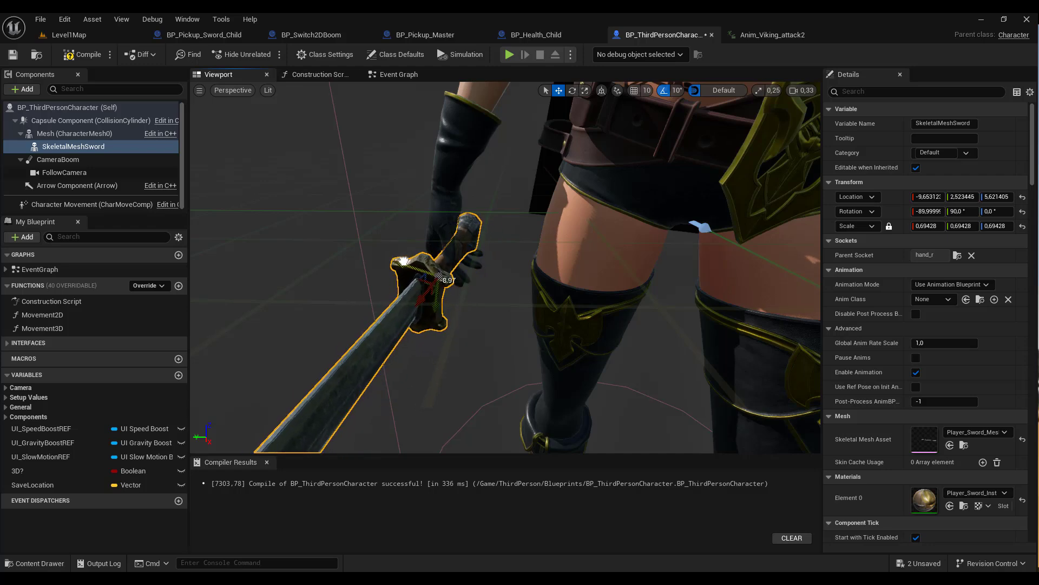
- Disable Pause Anims on the character's Mesh component and compile the blueprint
key(s)
right_drag(436, 266, 617, 278)
key(a)
key(w)
key(a)
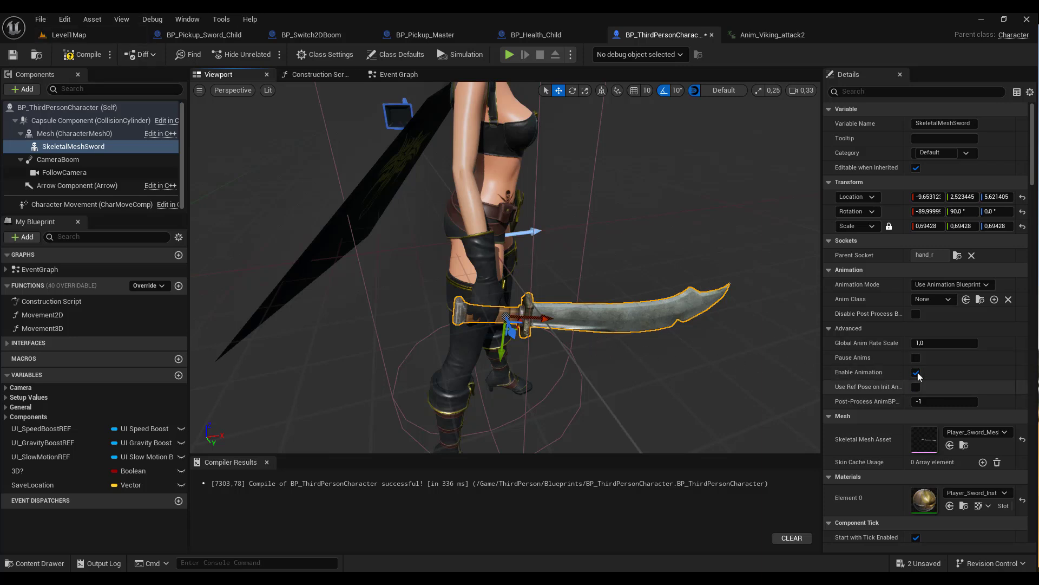
click(82, 55)
click(85, 133)
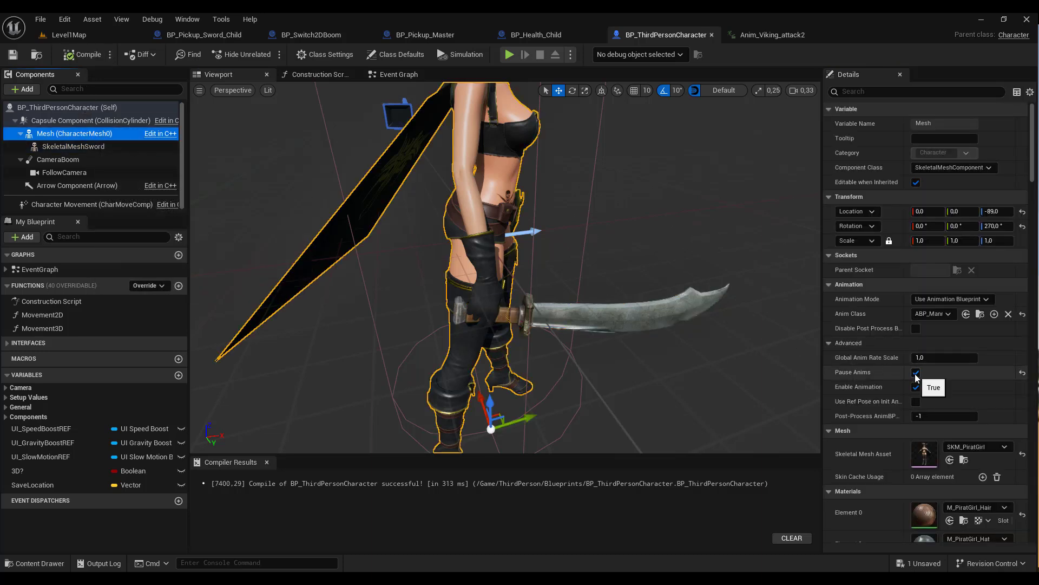
click(916, 372)
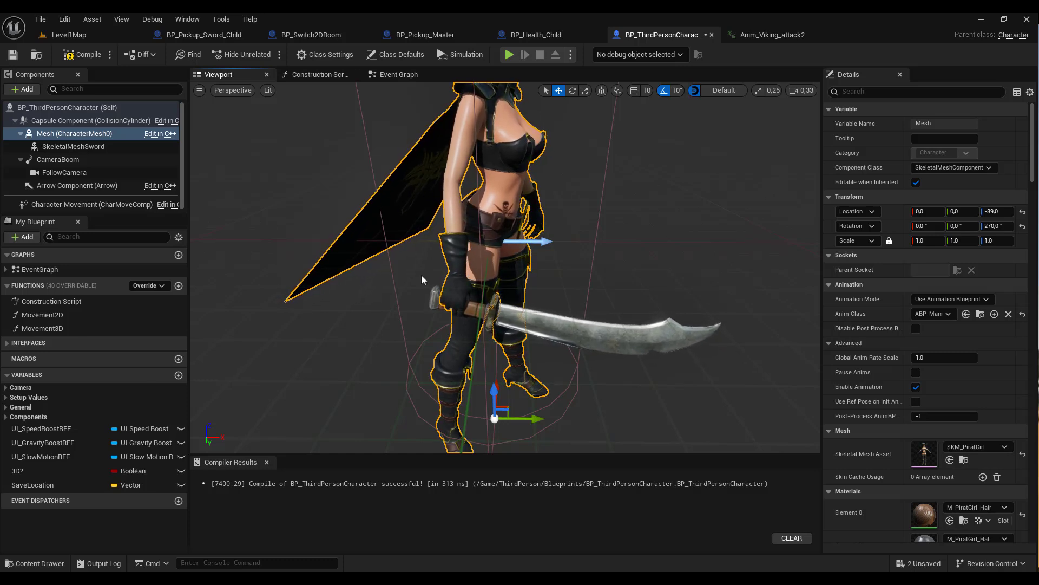
click(72, 145)
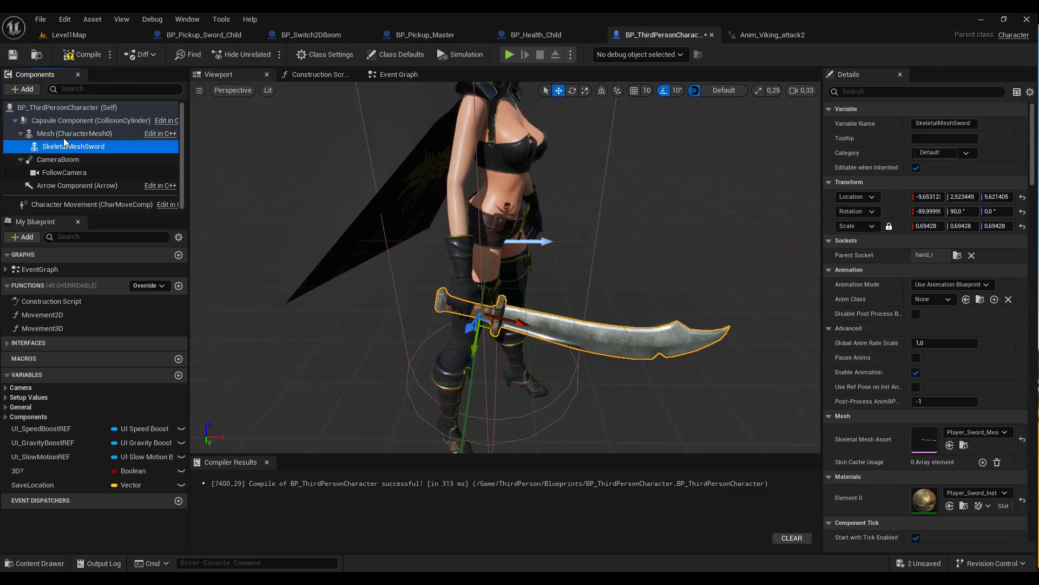
click(60, 135)
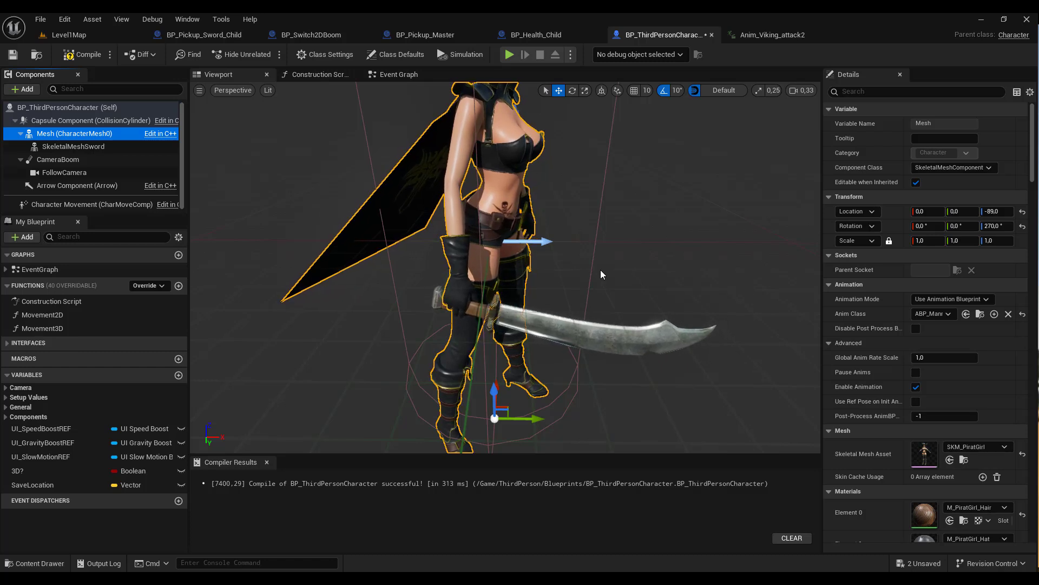
click(74, 56)
- Set the Mesh's Animation Mode to Use Animation Asset with Jog_Fwd as Anim to Play, and inspect the sword during the jog
scroll(684, 357, down, 5)
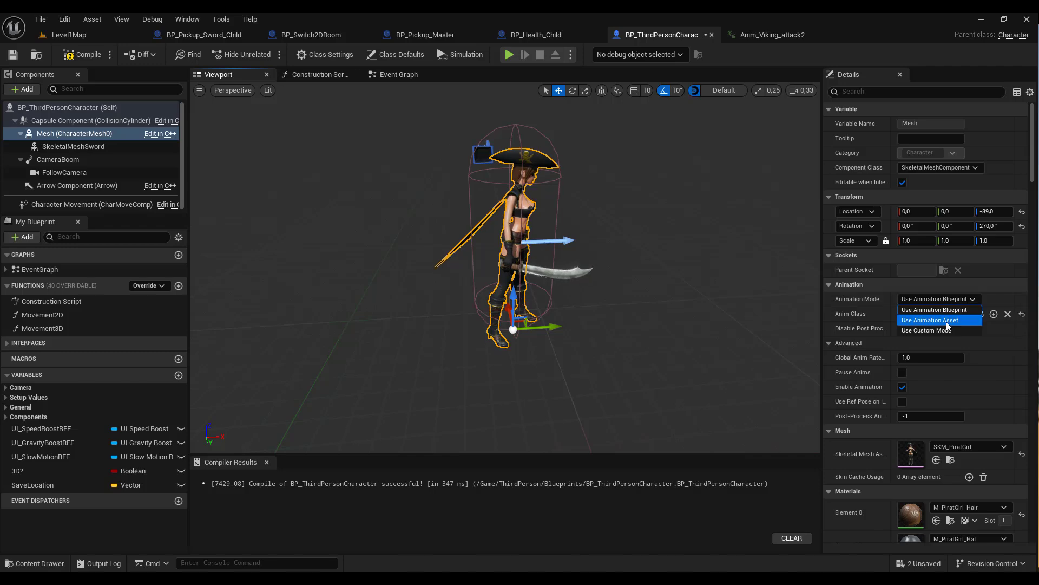
click(948, 321)
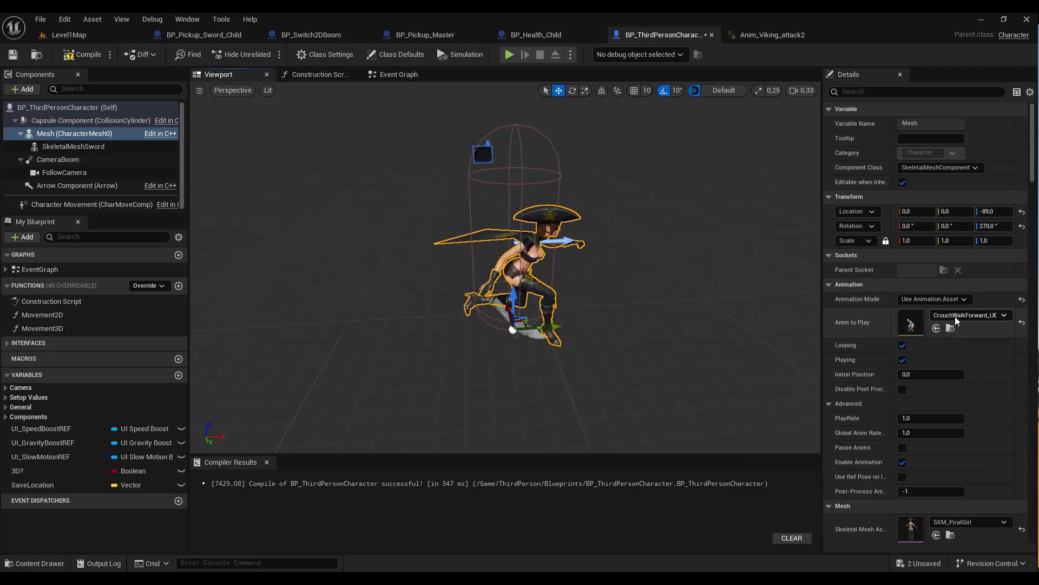
click(966, 315)
click(839, 451)
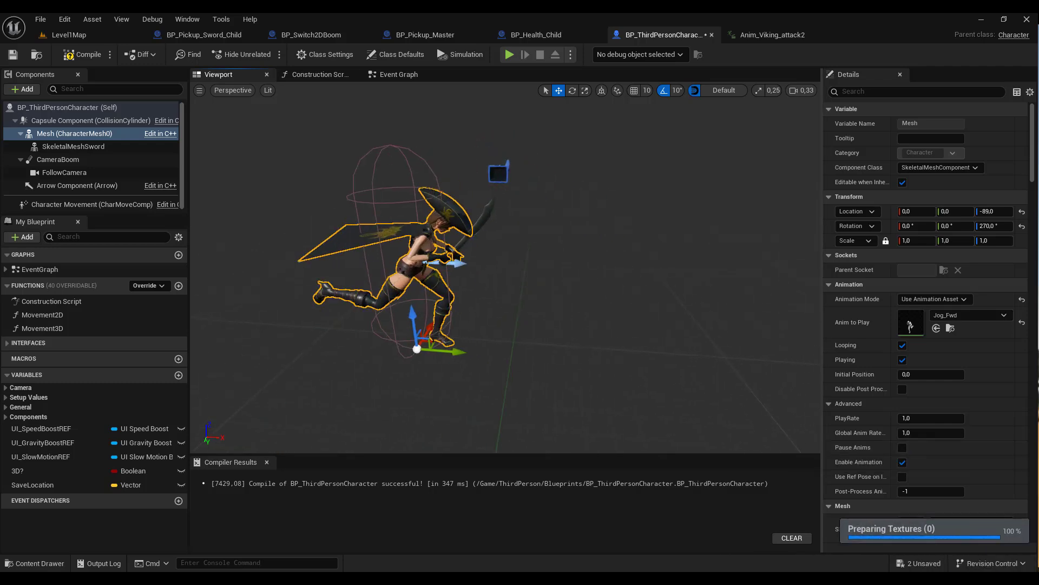
mouse_move(505, 268)
mouse_down()
mouse_move(496, 217)
mouse_move(494, 252)
mouse_up()
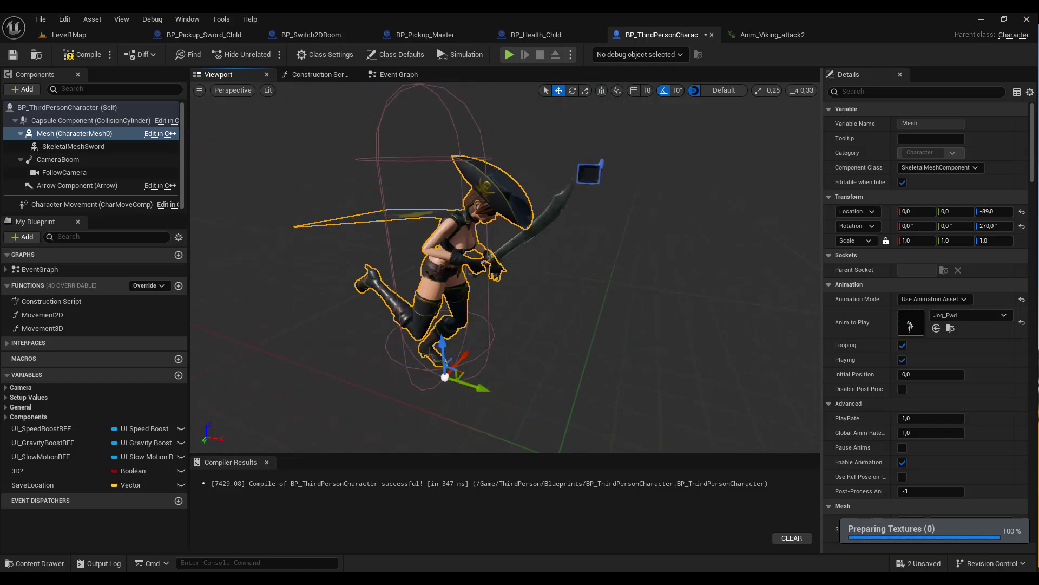
right_drag(628, 318, 758, 317)
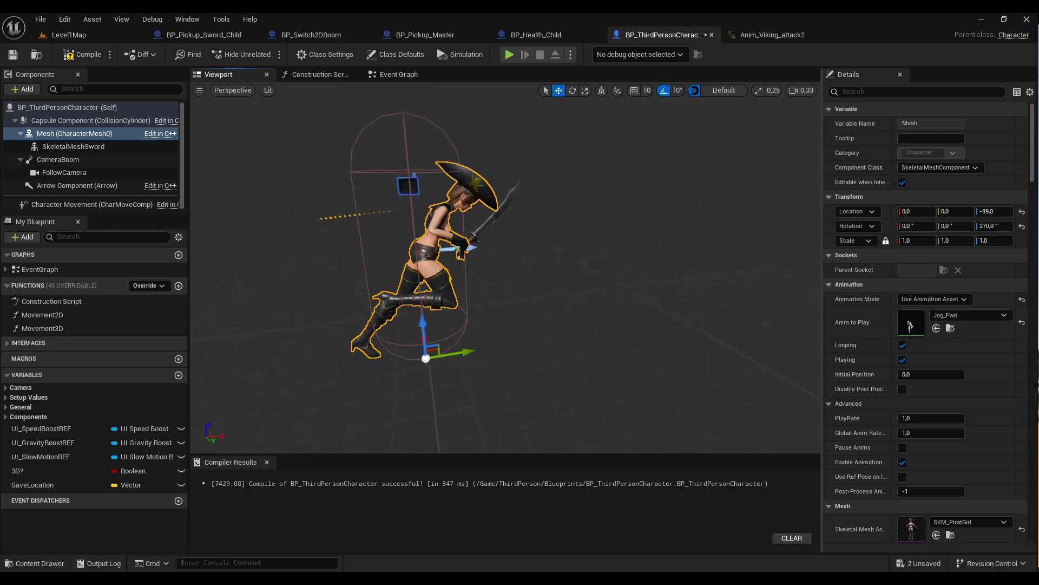
right_drag(627, 316, 573, 286)
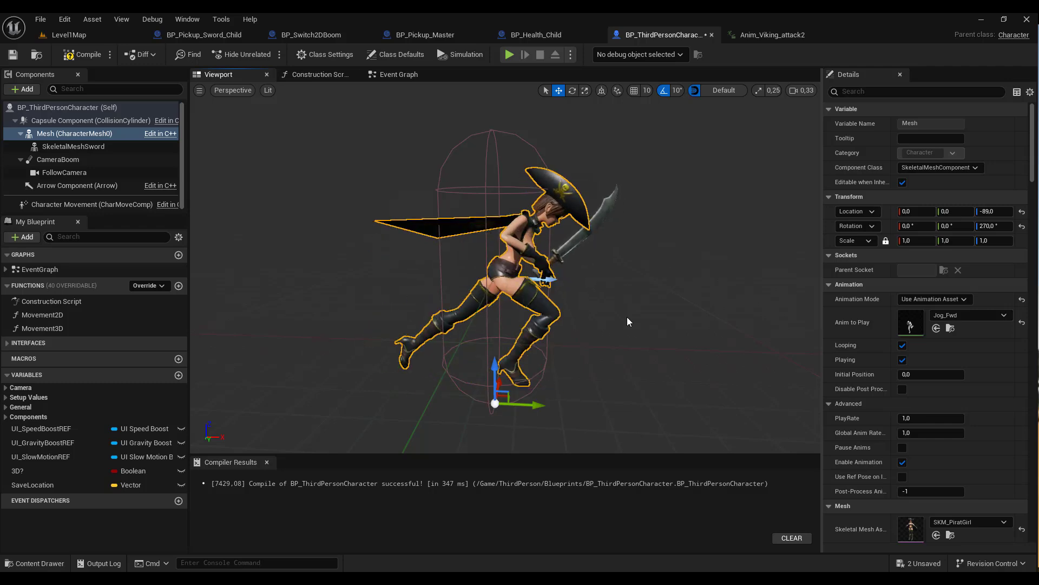
click(968, 317)
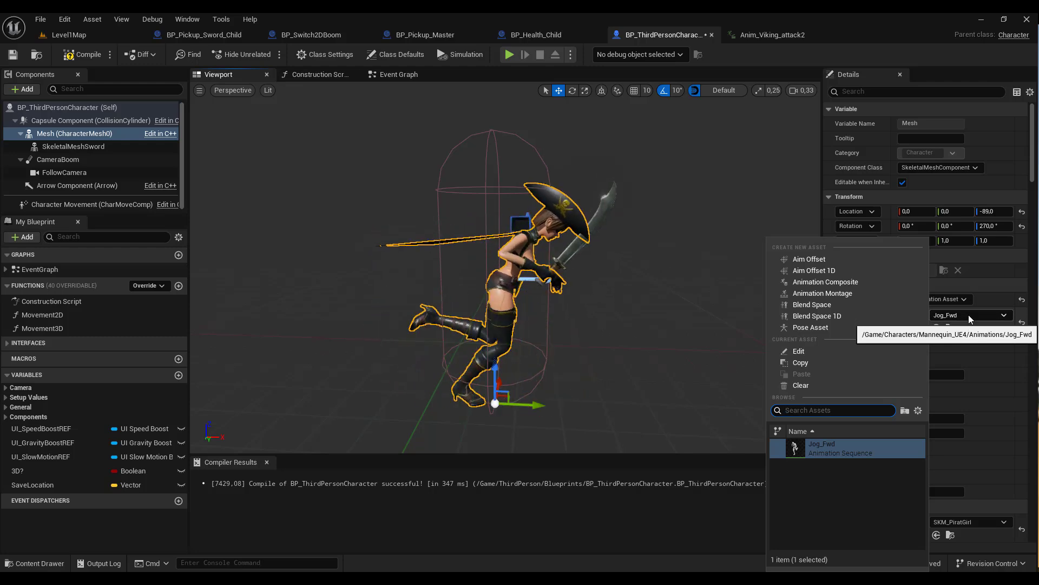
click(579, 288)
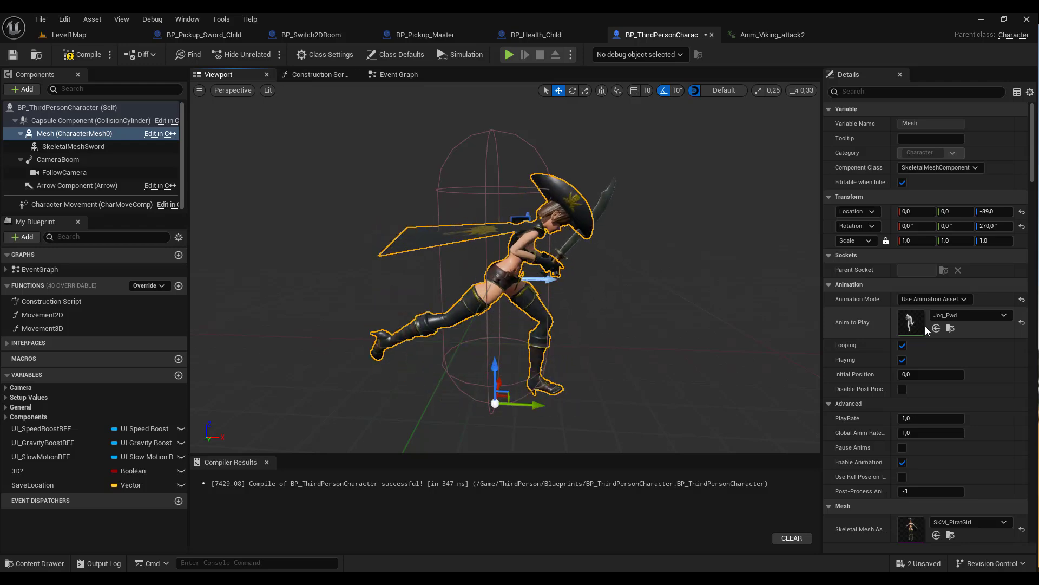
- Enable Pause Anims on the Mesh and rotate SkeletalMeshSword to about -17.6°, 125.7°, 70.5° so it points forward from the hand
click(902, 449)
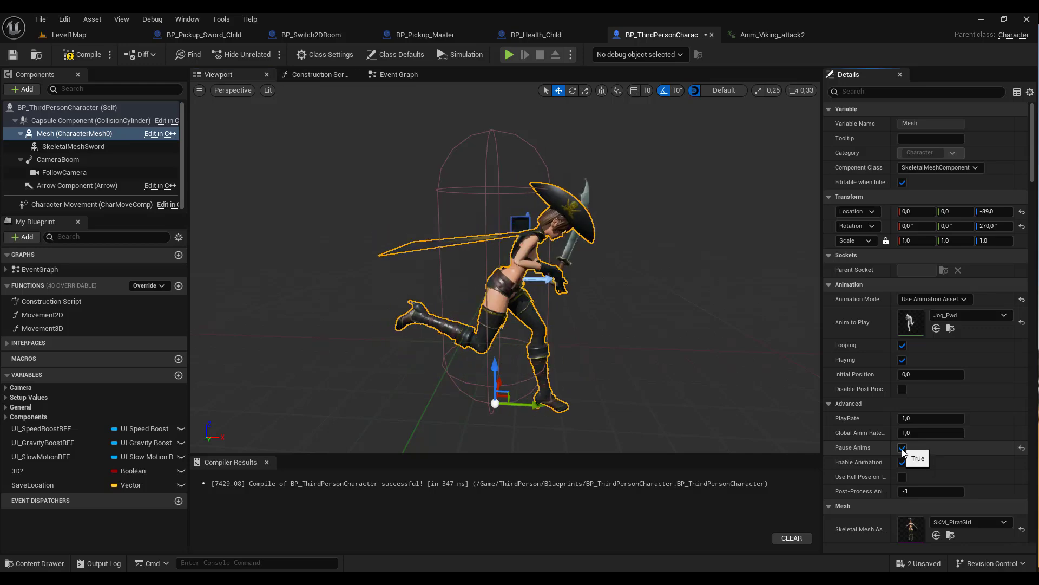
drag(757, 373, 515, 289)
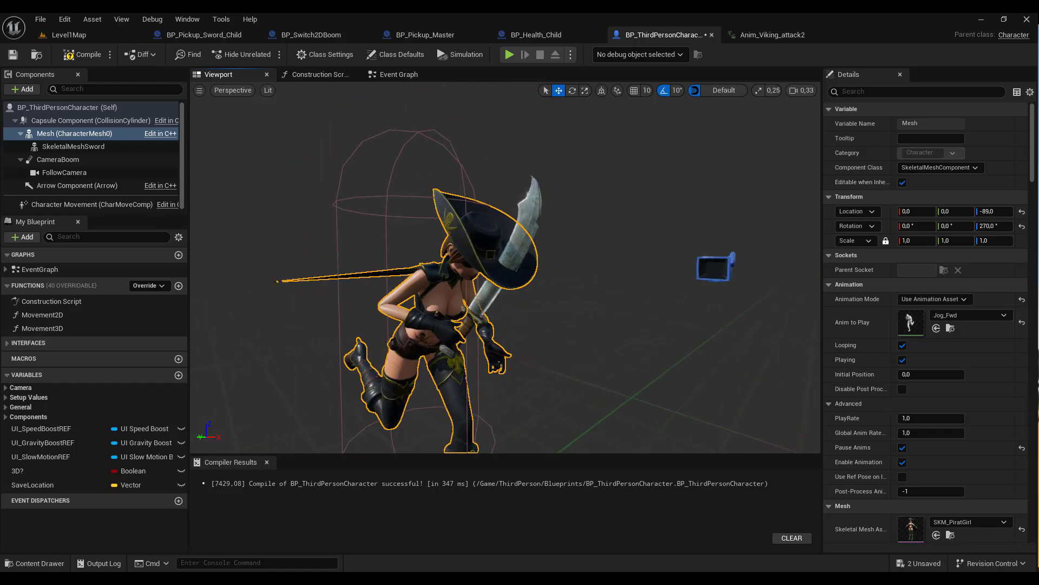
click(488, 295)
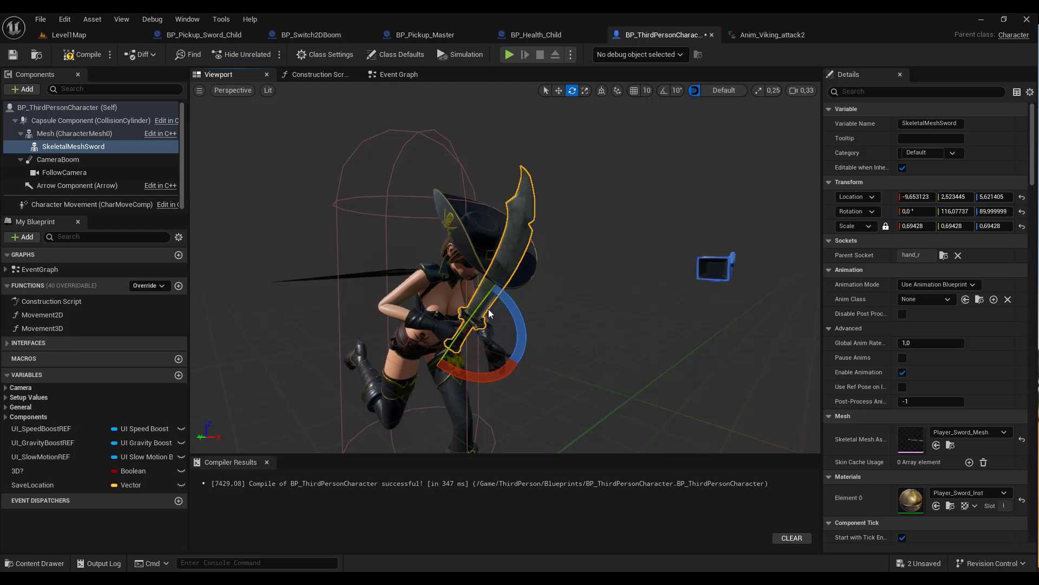
drag(509, 303, 498, 280)
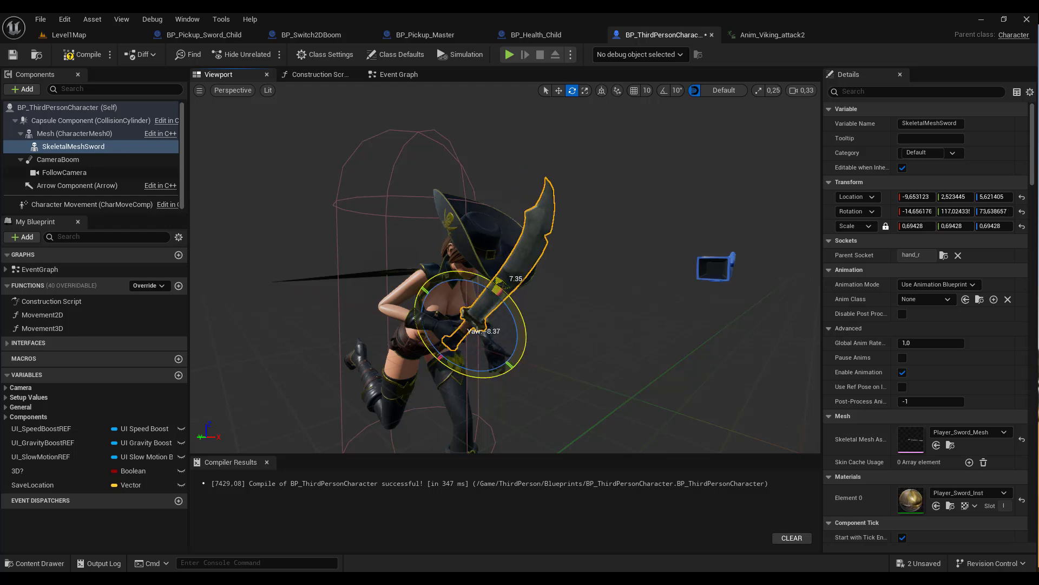
right_drag(589, 341, 520, 320)
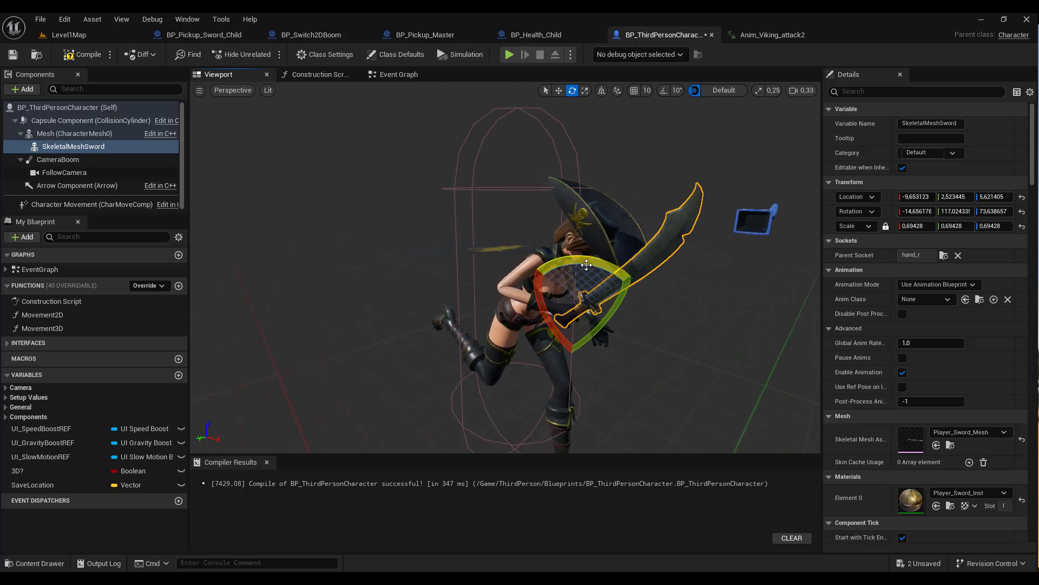
drag(586, 265, 594, 262)
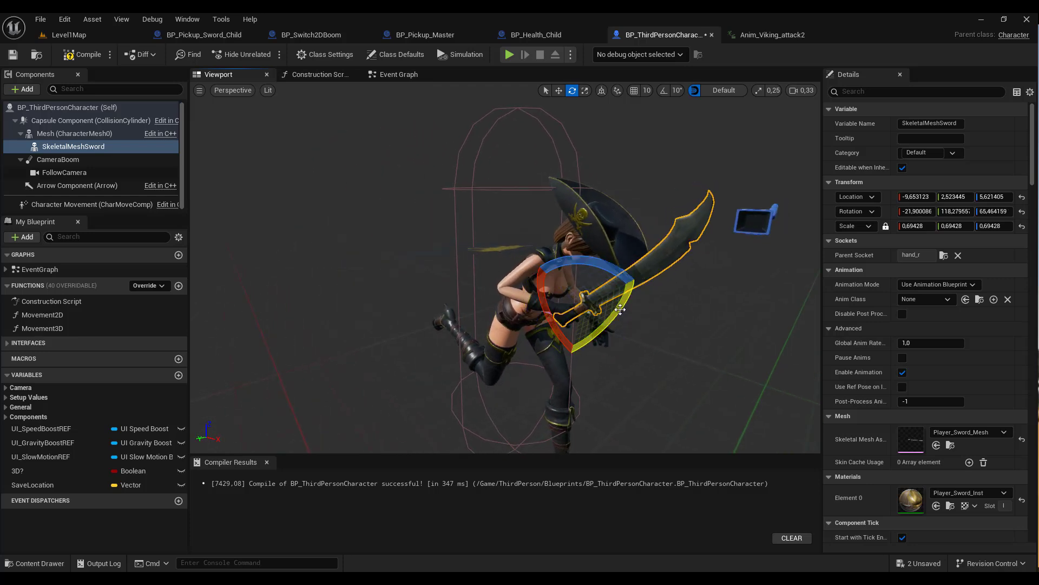
drag(620, 309, 622, 304)
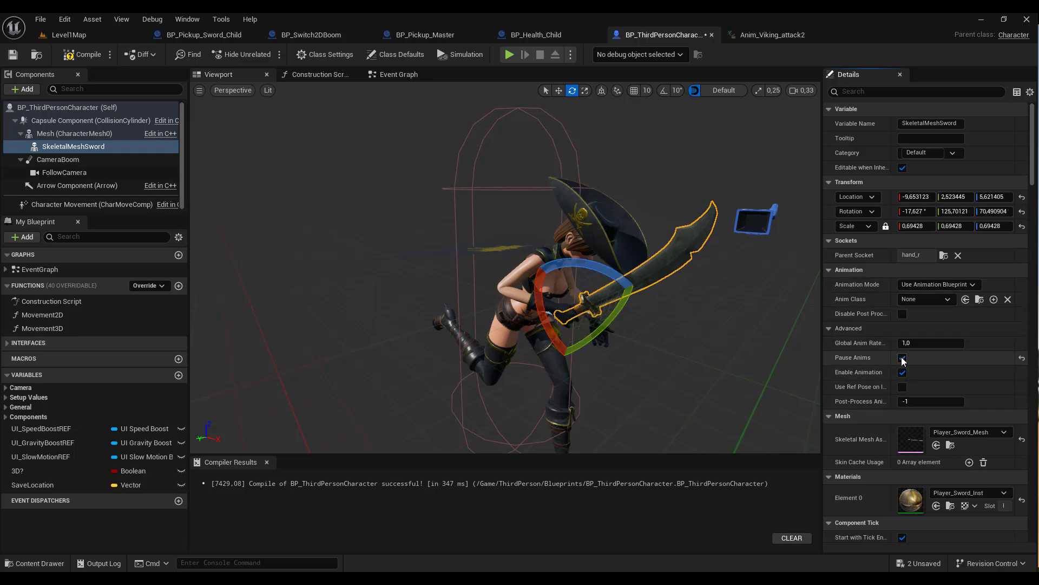
- Disable Pause Anims on the Mesh, check the sword's angle during the jog, and compile the blueprint
click(89, 136)
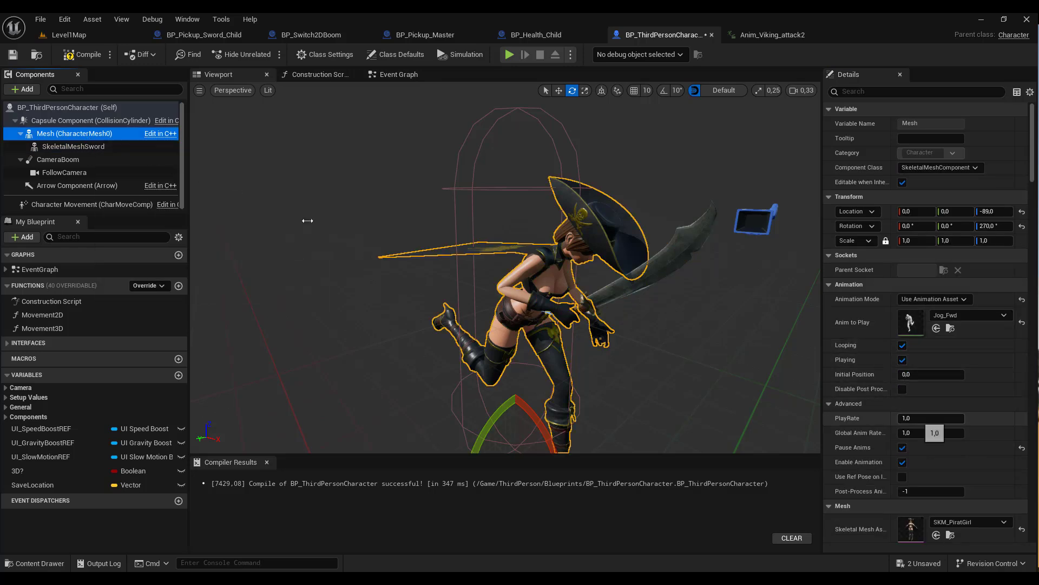
click(902, 447)
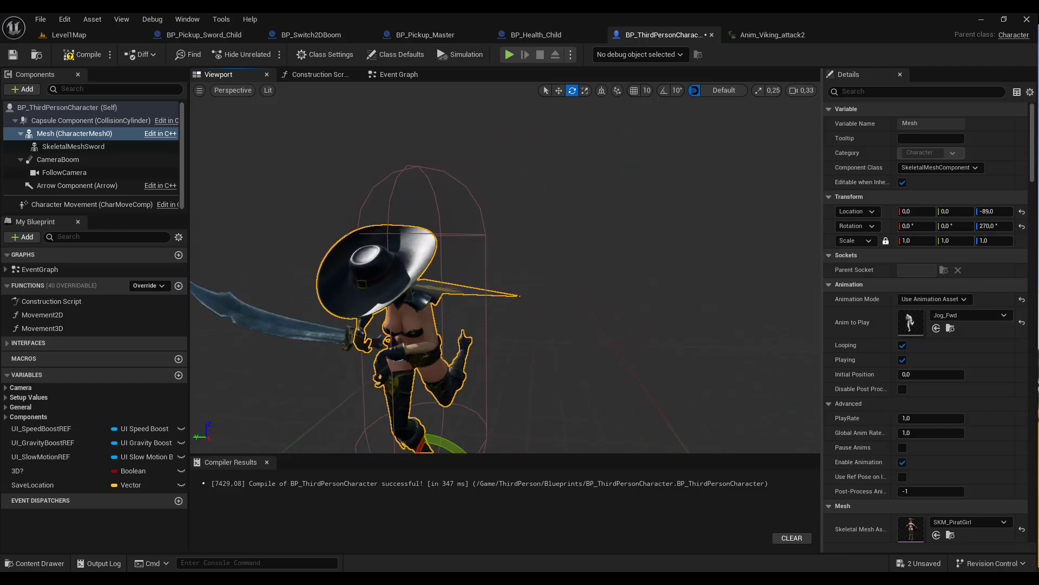
alt+drag(506, 270, 646, 271)
right_drag(506, 270, 535, 262)
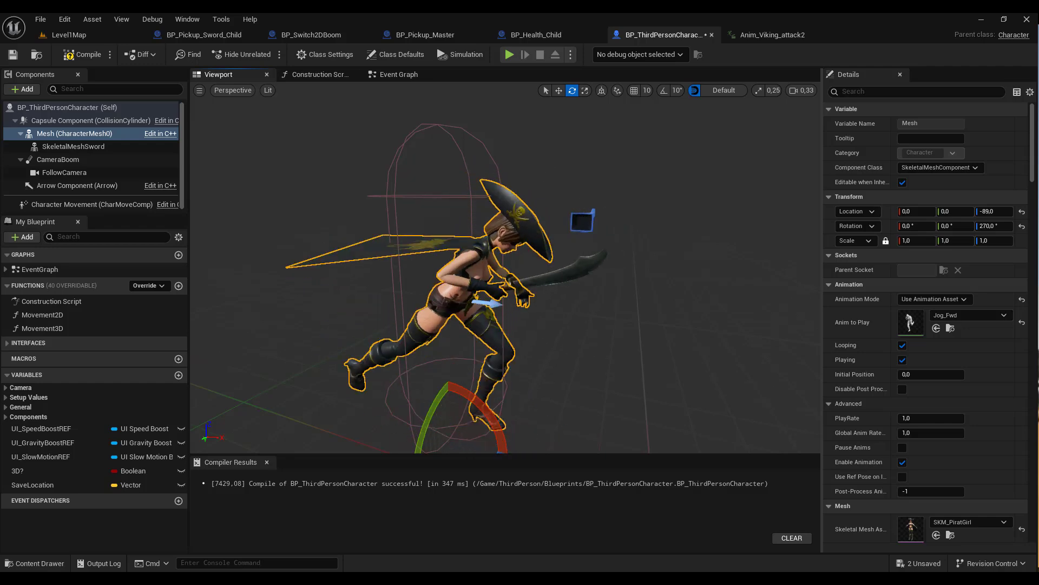
click(84, 54)
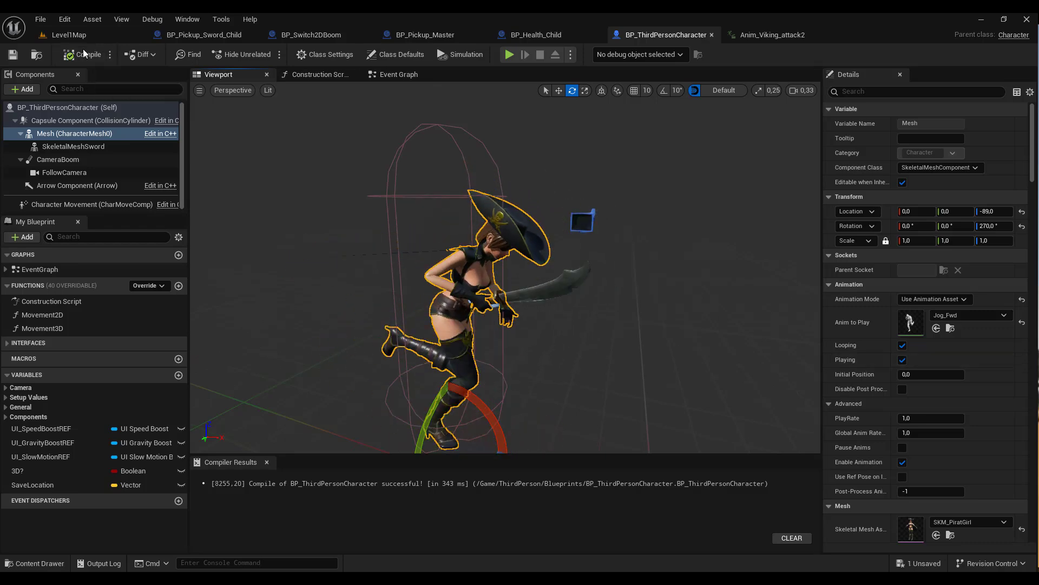
- Set the Mesh's Animation Mode to Use Animation Blueprint and move SkeletalMeshSword to about -9.77, 2.53, 3.22 within the right hand
click(950, 300)
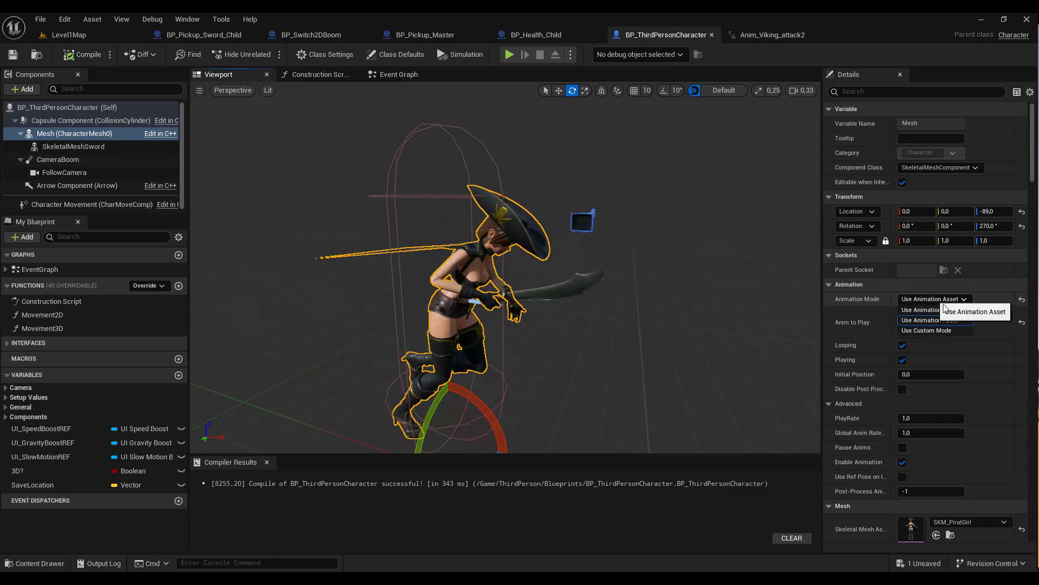
click(944, 309)
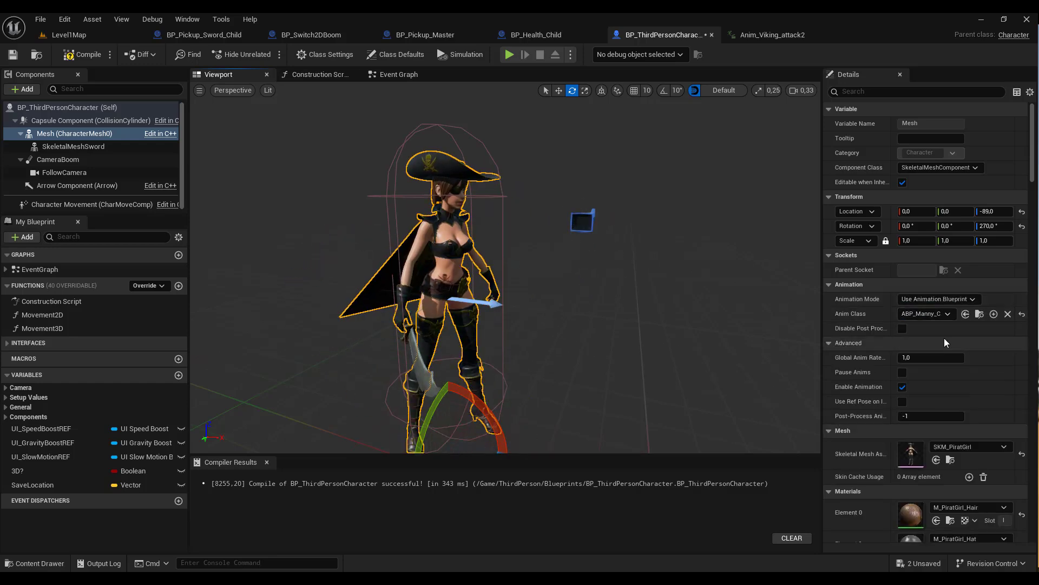
right_drag(648, 352, 595, 367)
key(w)
click(381, 276)
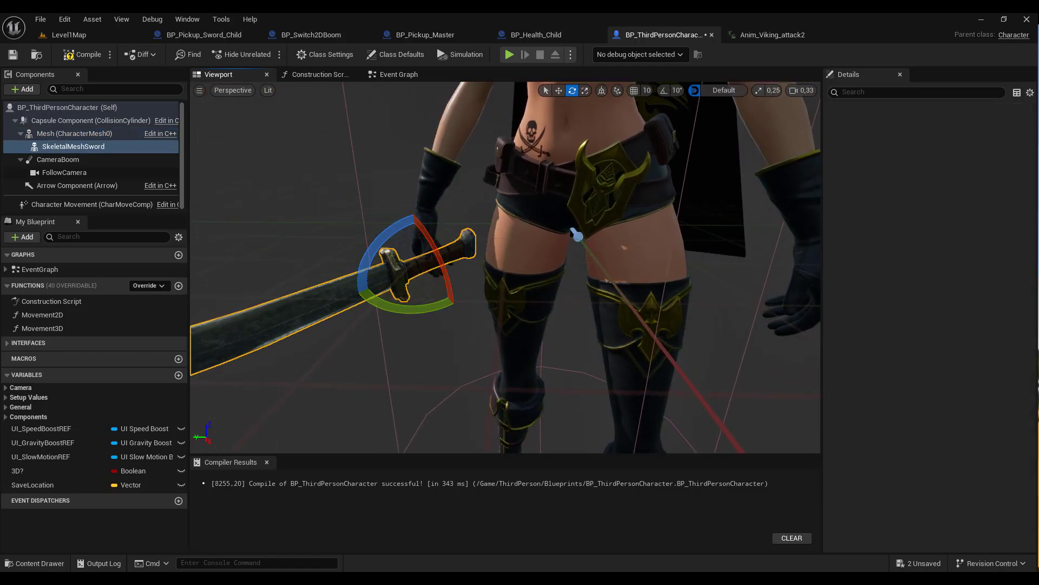
key(w)
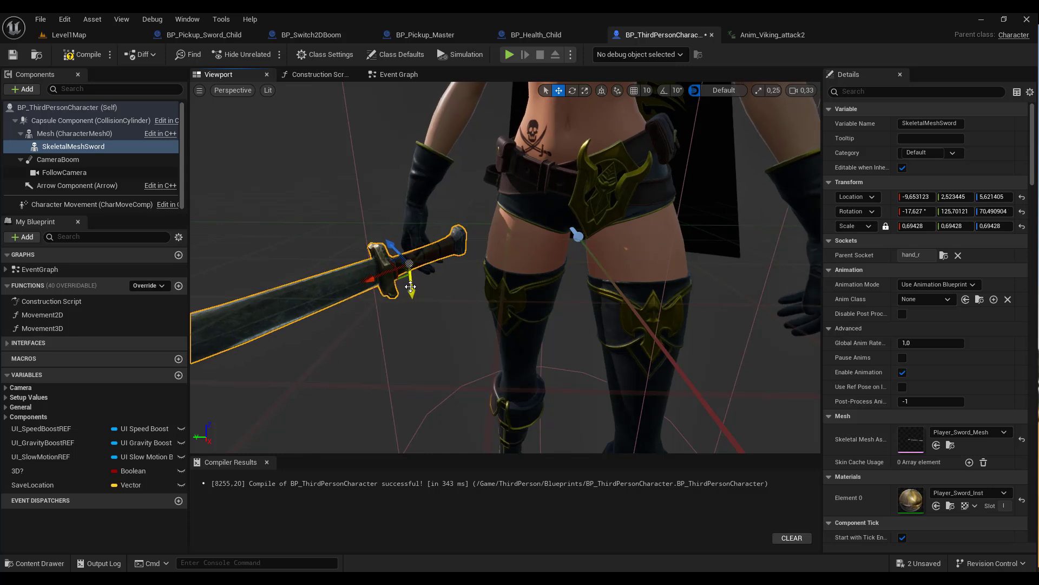
mouse_move(414, 281)
mouse_down()
mouse_move(433, 291)
mouse_move(408, 255)
mouse_move(429, 288)
mouse_up()
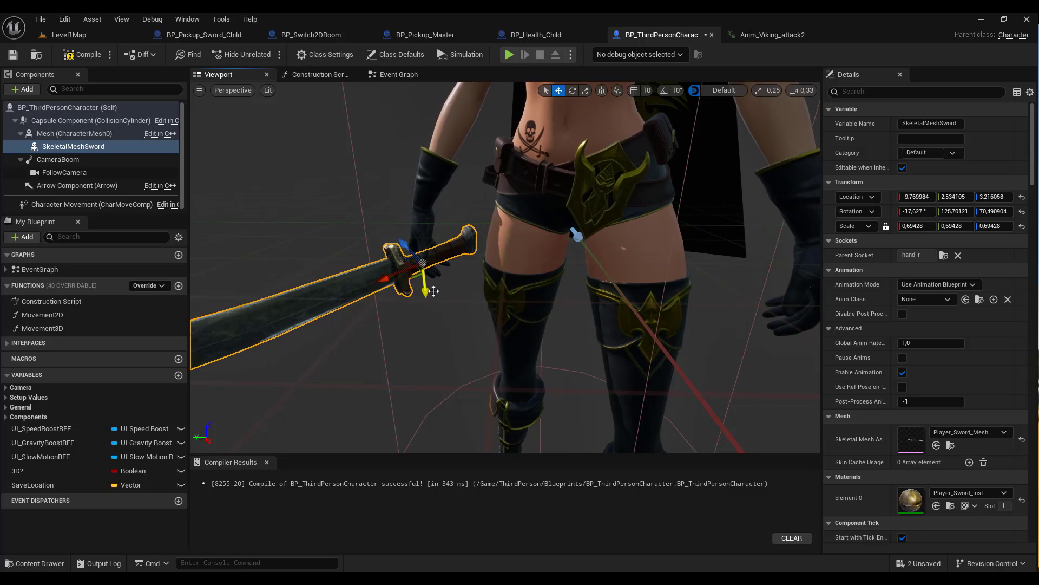
- Check the sword's fit in the right hand from the front and side, and compile the blueprint
right_drag(429, 288, 514, 300)
key(s)
key(d)
key(d)
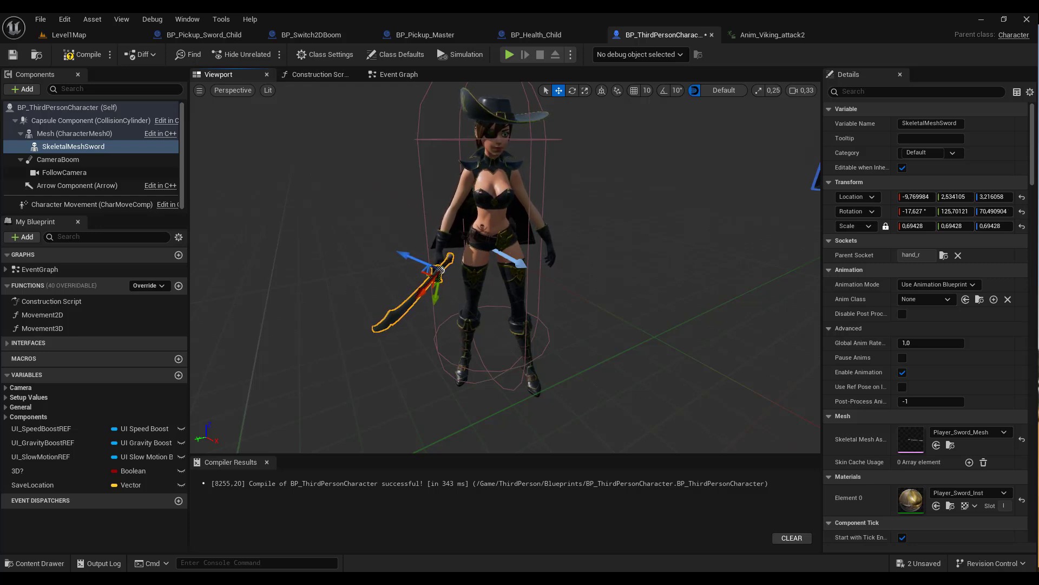
key(a)
right_drag(514, 301, 665, 319)
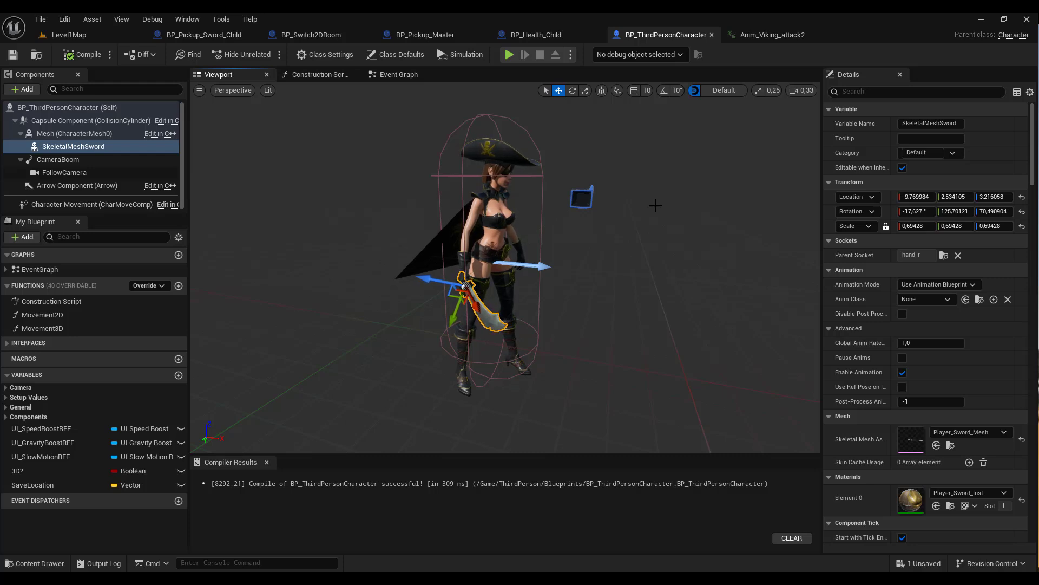
- Playtest Level1Map, running, jumping and crouching in both directions to check the held sword, and end the play session
click(77, 39)
click(268, 54)
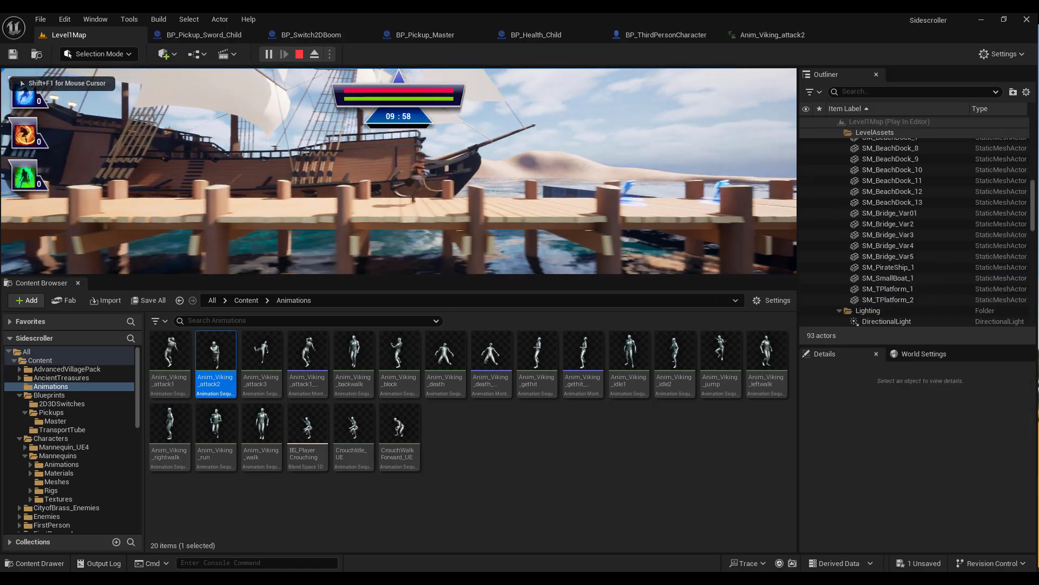
key(a)
key(space)
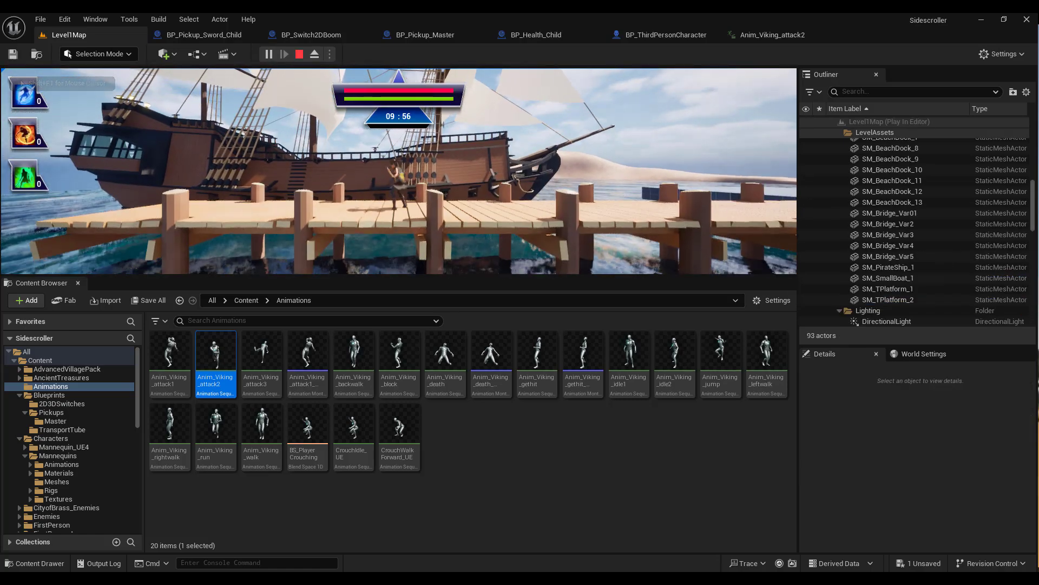
key(d)
key(space)
key(c)
key(c)
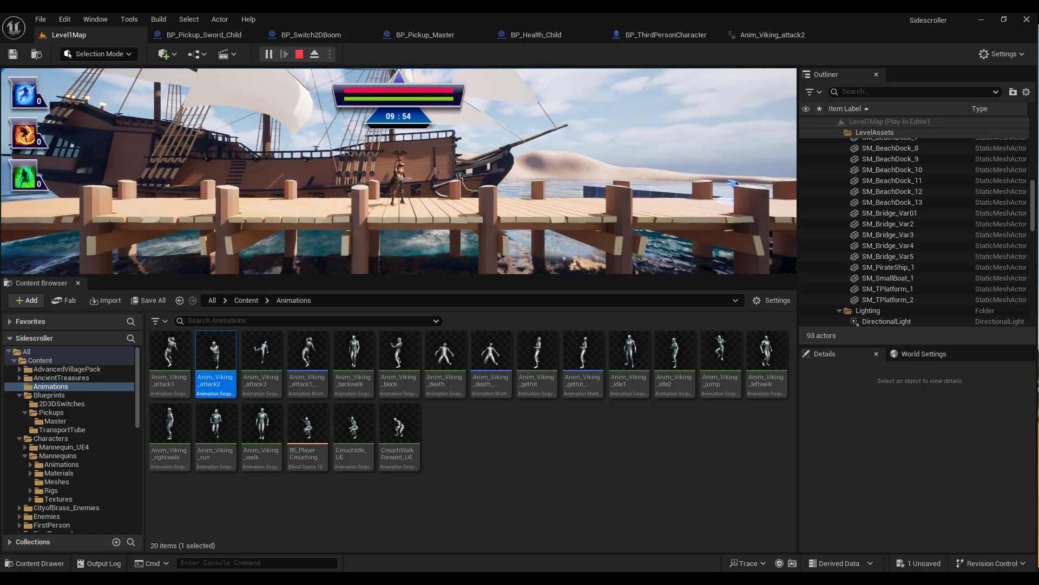
key(d)
key(d)
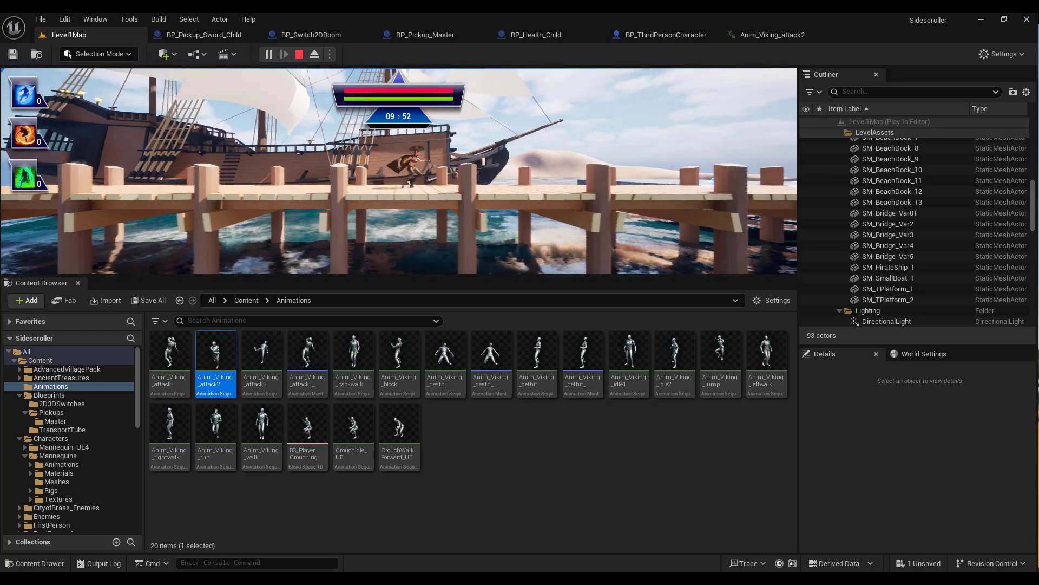
key(d)
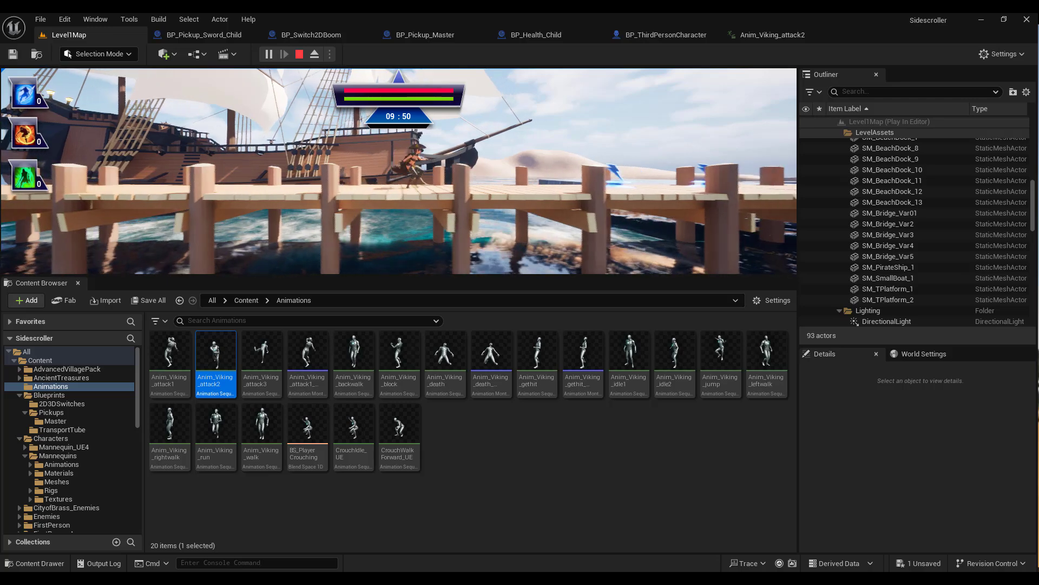
key(space)
key(a)
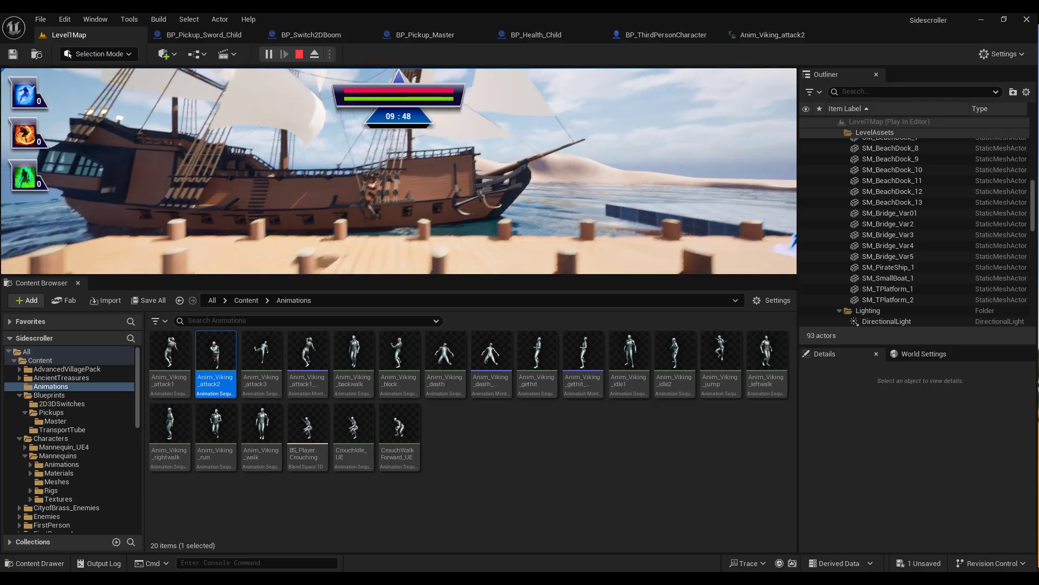
key(d)
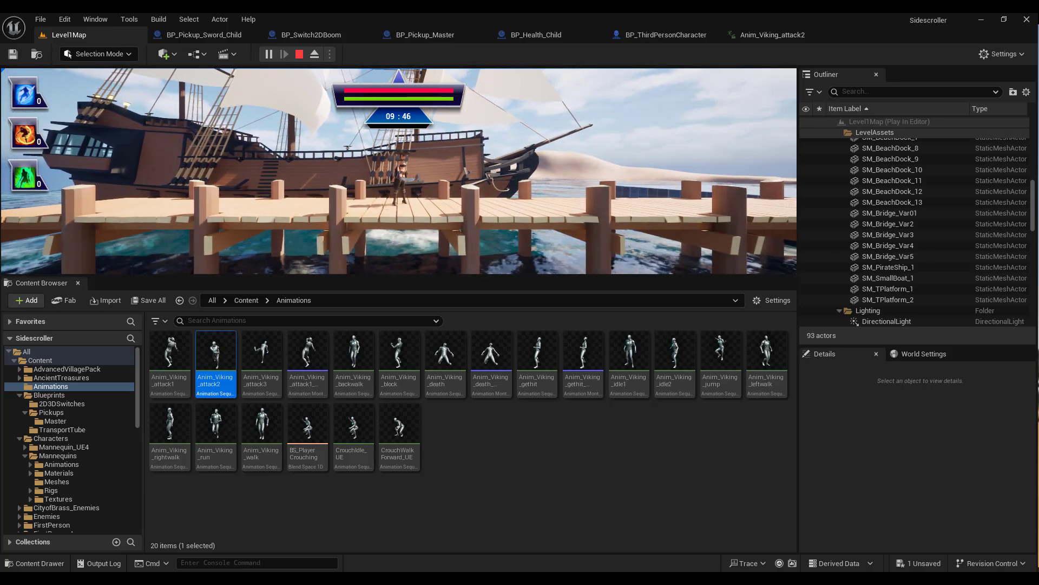
key(d)
key(a)
key(Escape)
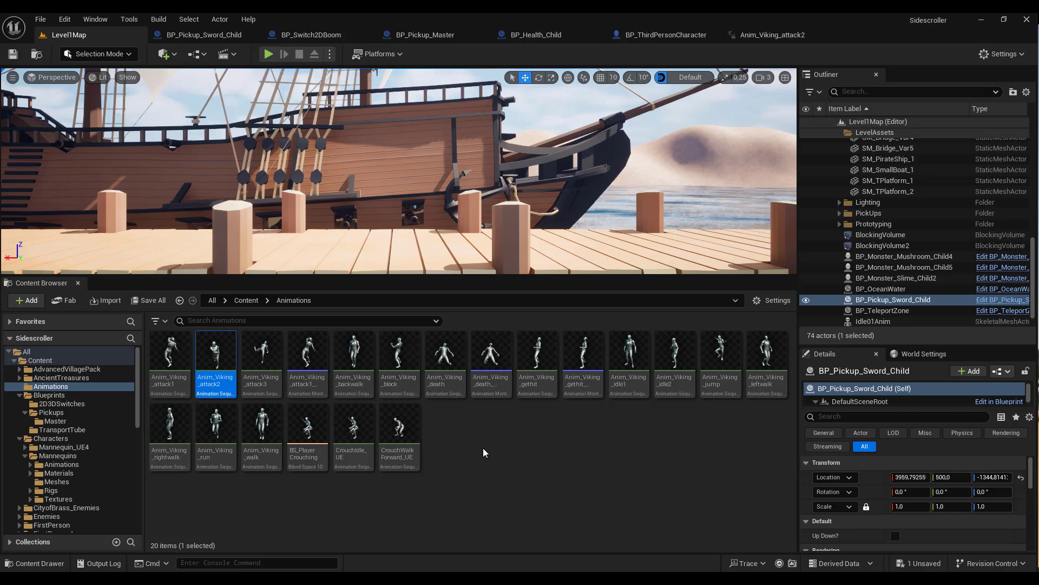
- Close the Anim_Viking_attack2, BP_Health_Child, BP_Pickup_Master and BP_Switch2DBoom editors
click(813, 34)
click(825, 34)
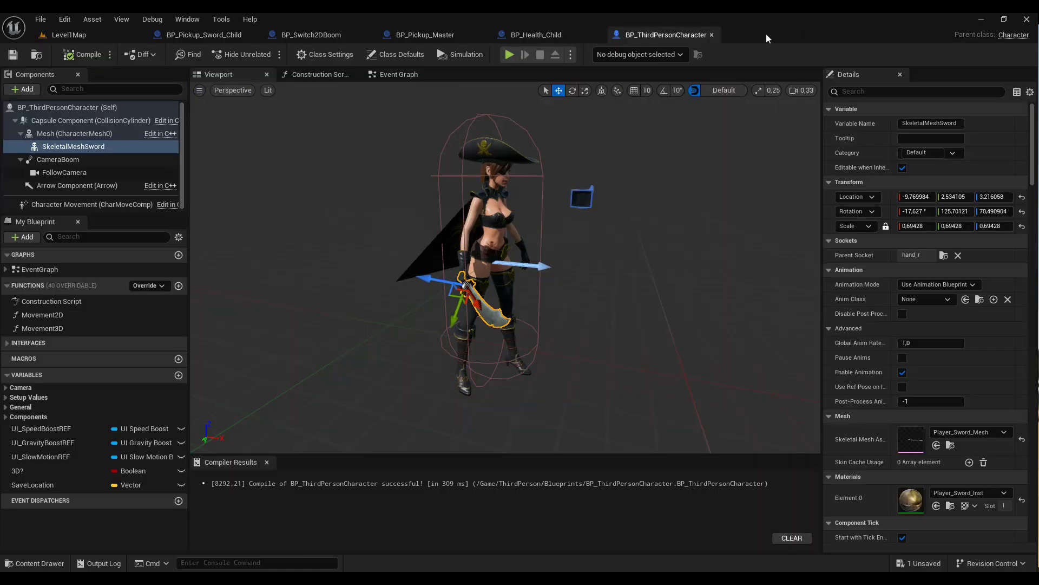
click(596, 35)
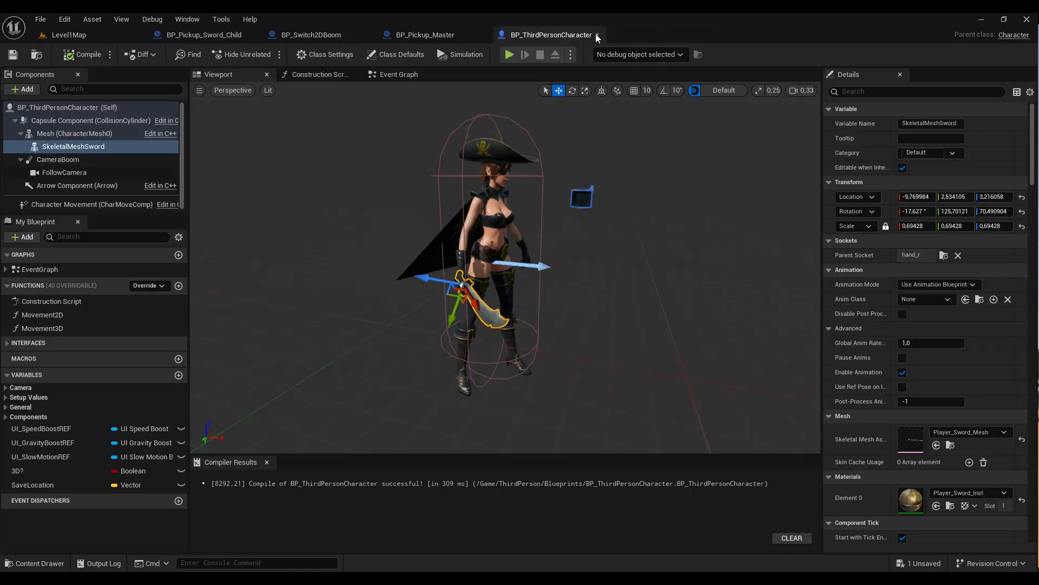
click(473, 34)
click(480, 34)
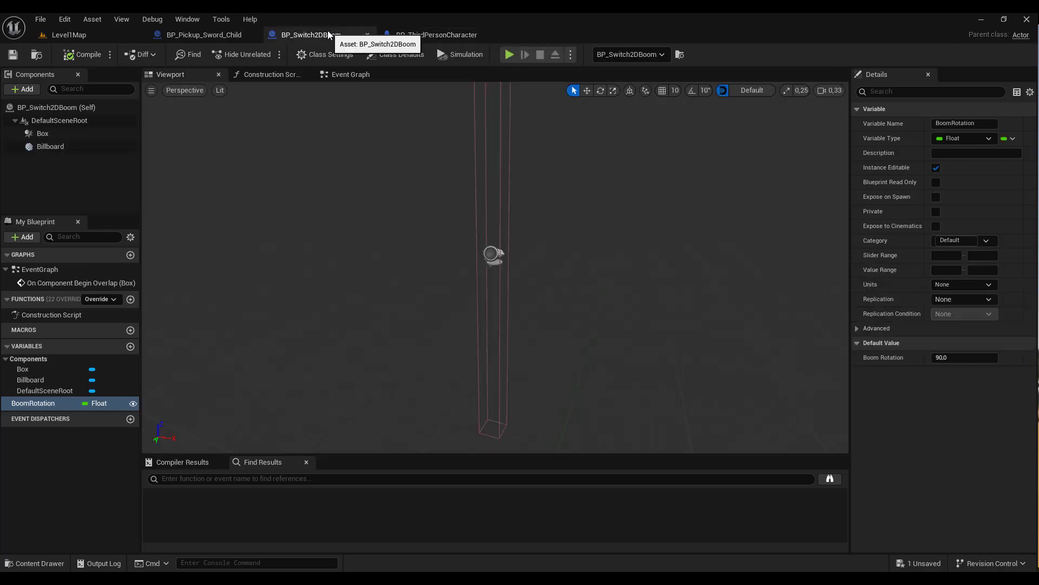
click(367, 35)
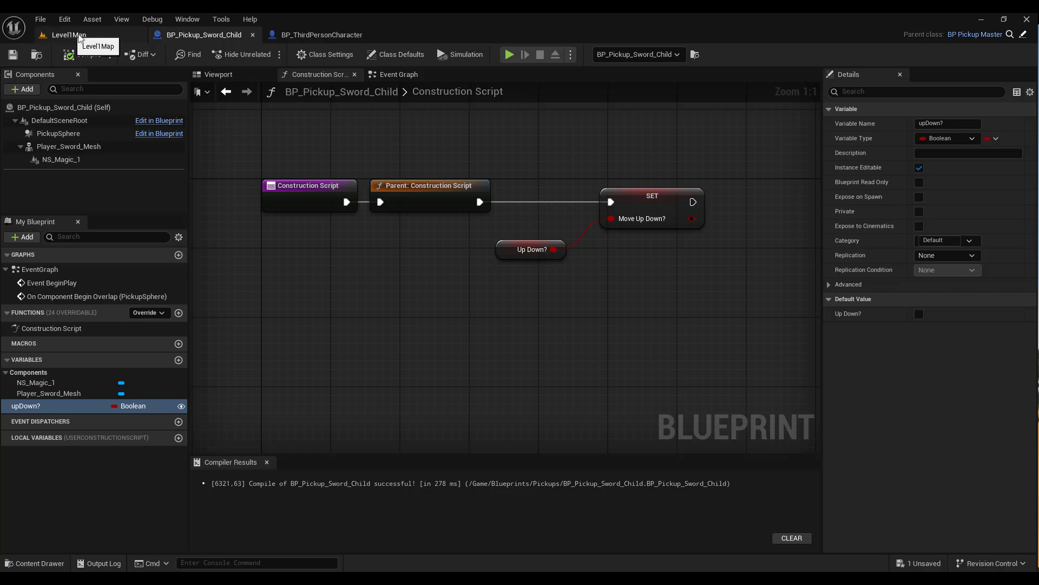
- Return to Level1Map and open the project's ThirdPerson/Input/Actions content folder
click(76, 35)
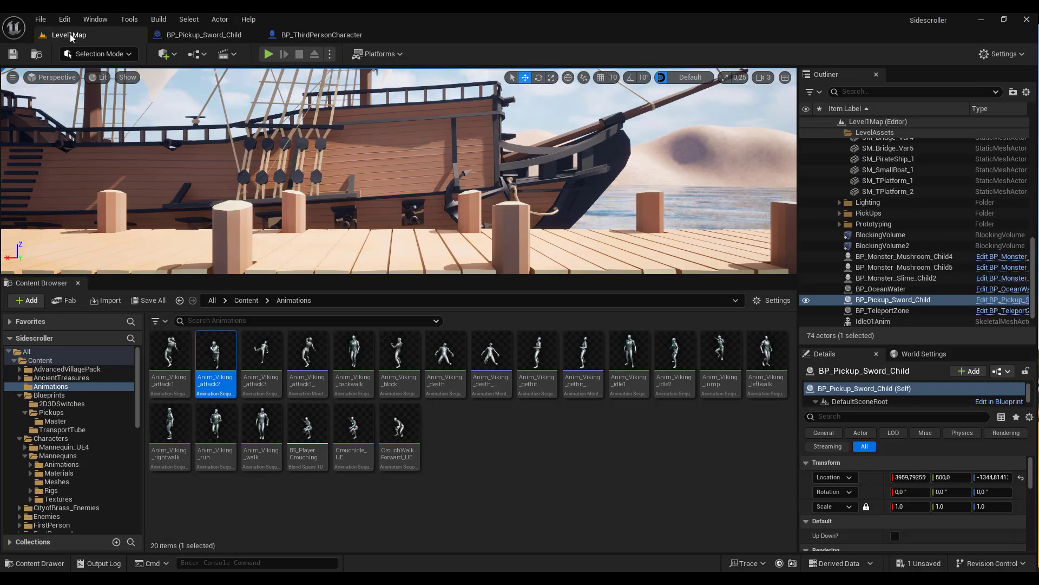
click(245, 300)
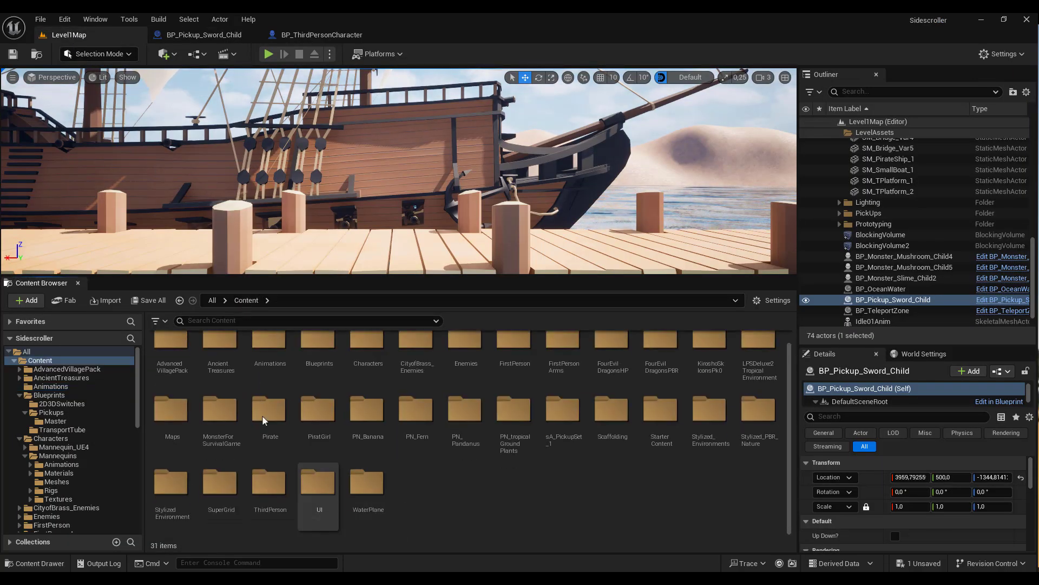
double_click(270, 482)
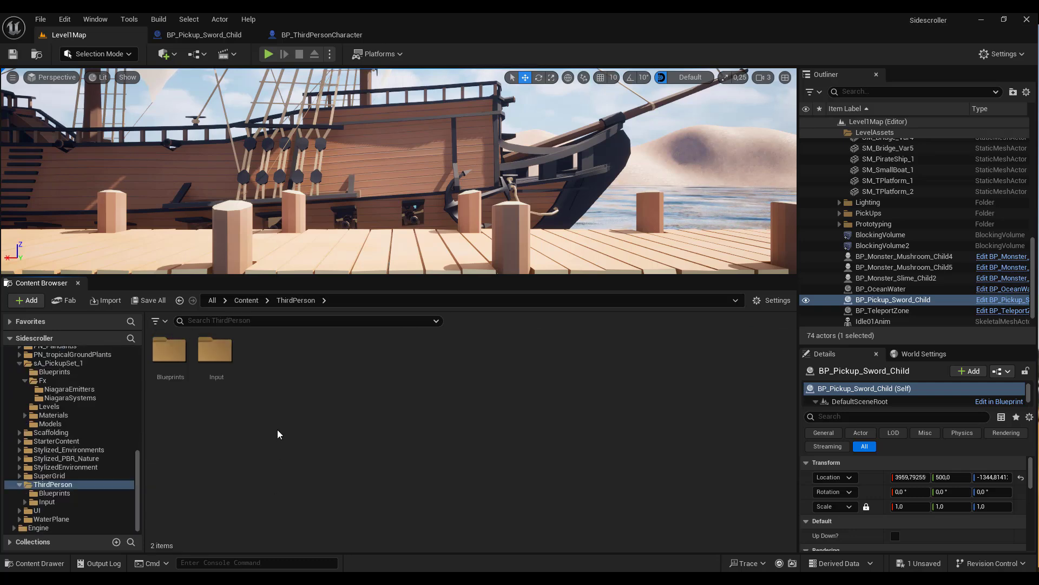
double_click(215, 355)
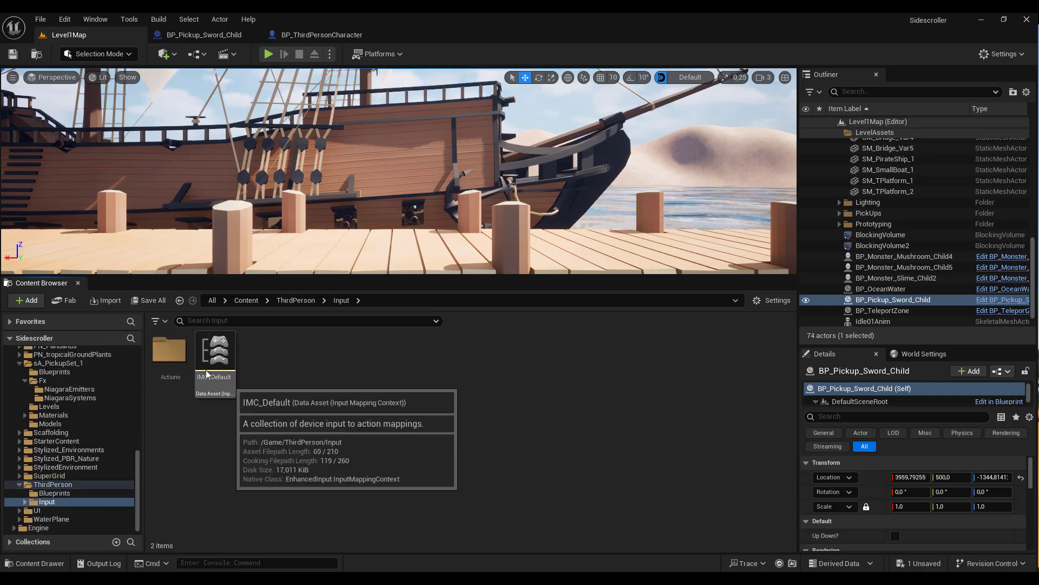
double_click(170, 357)
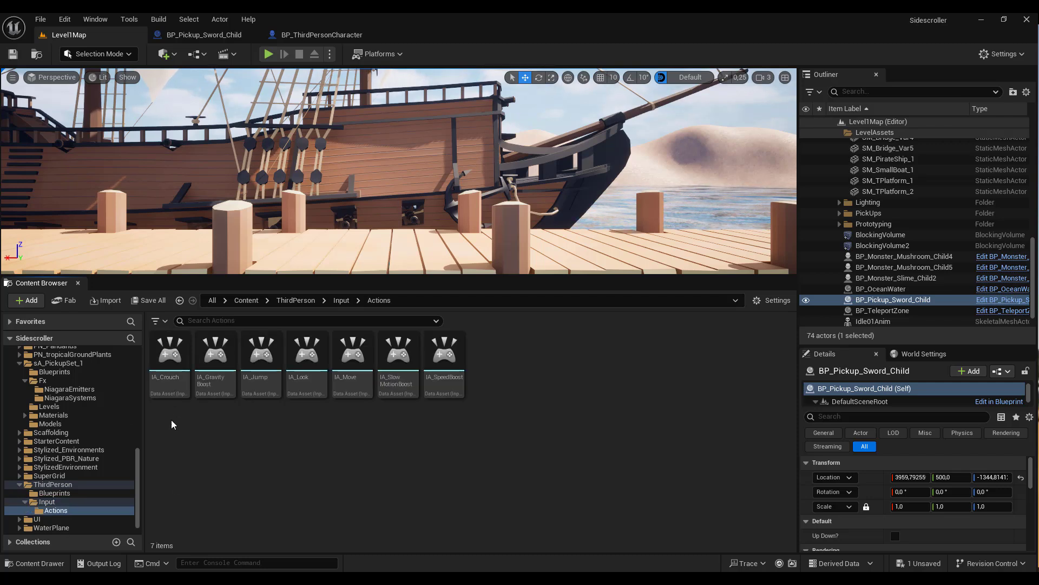
- Create an Input Action named IA_Attack in the Actions folder and save the level
right_click(494, 355)
mouse_move(560, 452)
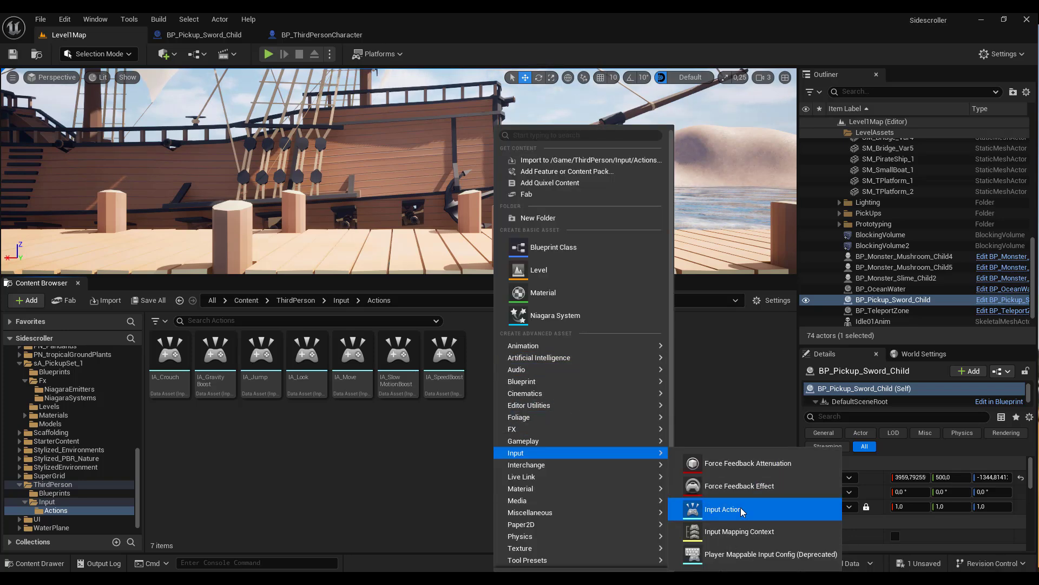
click(704, 508)
text(I)
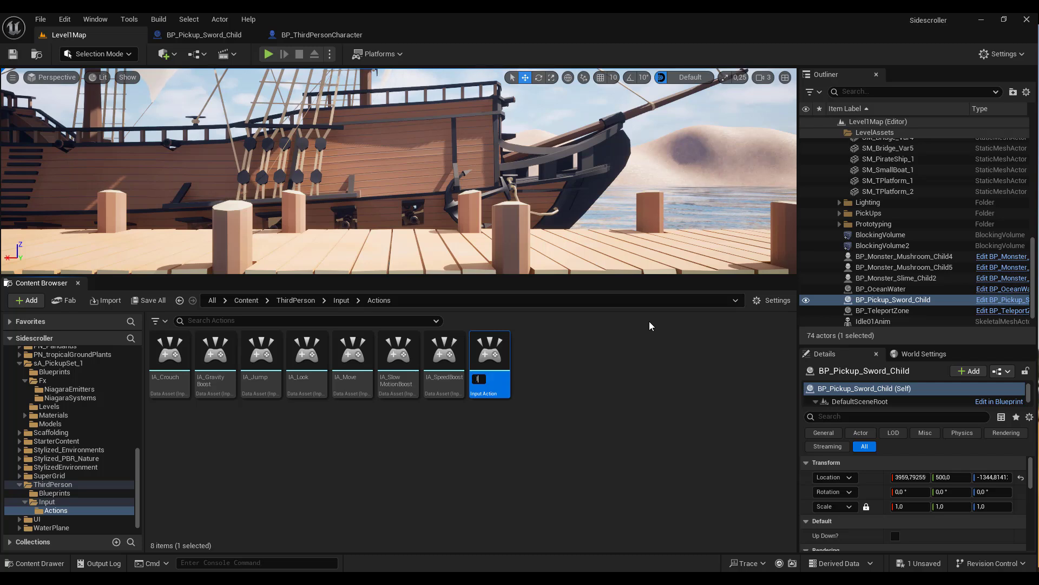
text(A_A)
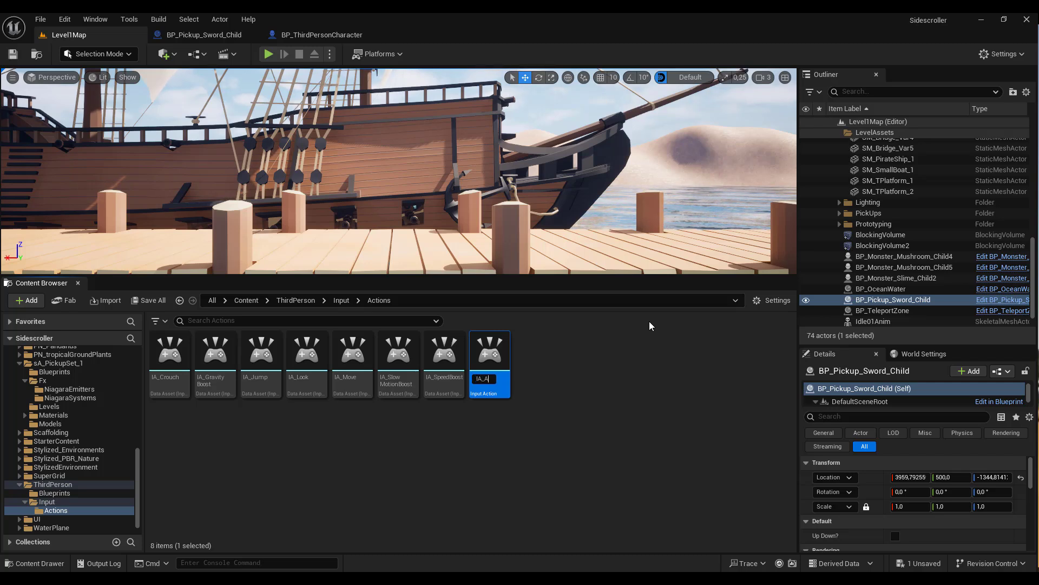
text(ttack)
key(Return)
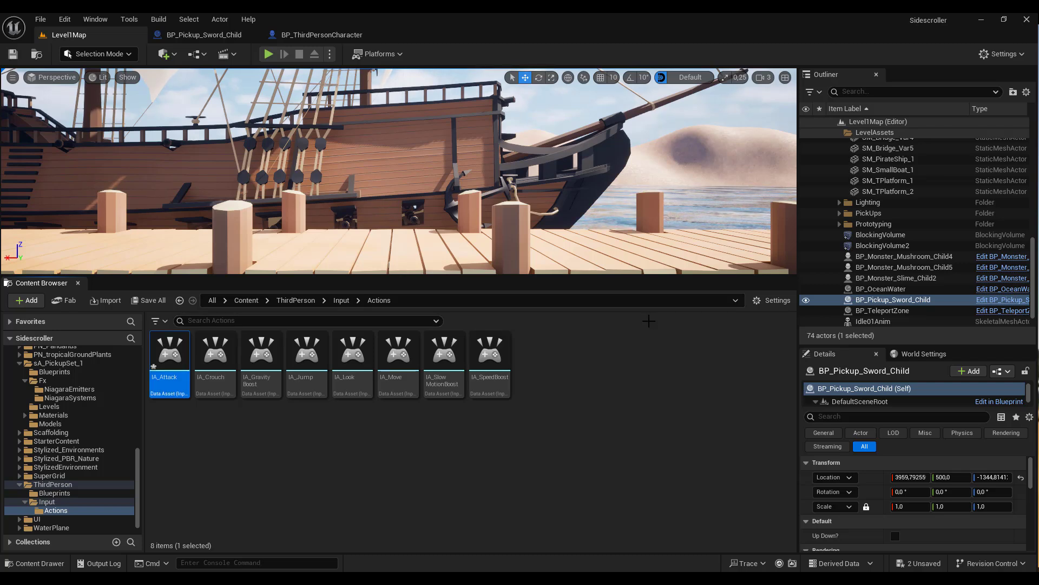
click(12, 53)
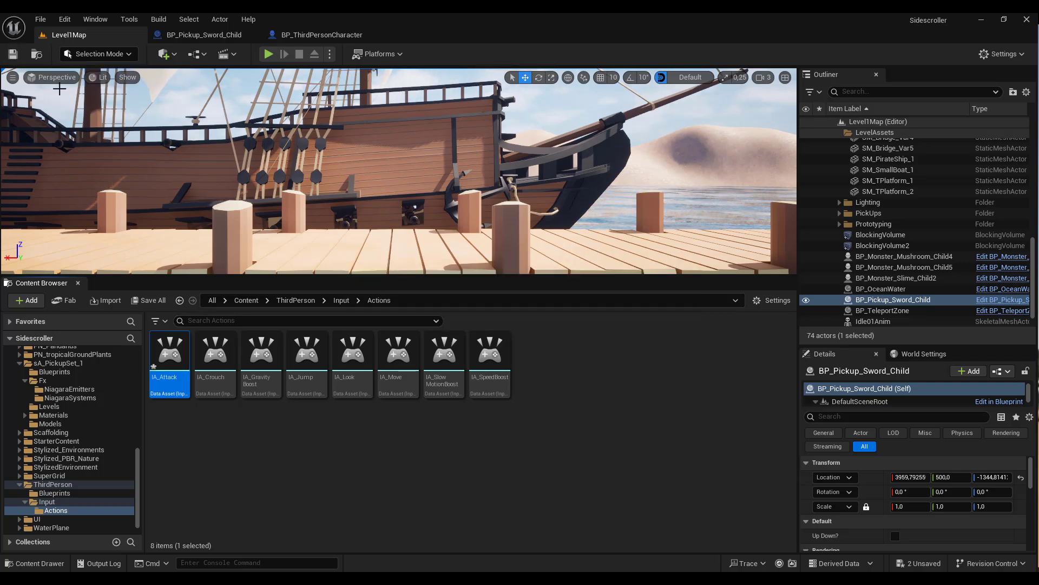
- Open the IMC_Default input mapping context from the ThirdPerson/Input folder
click(343, 300)
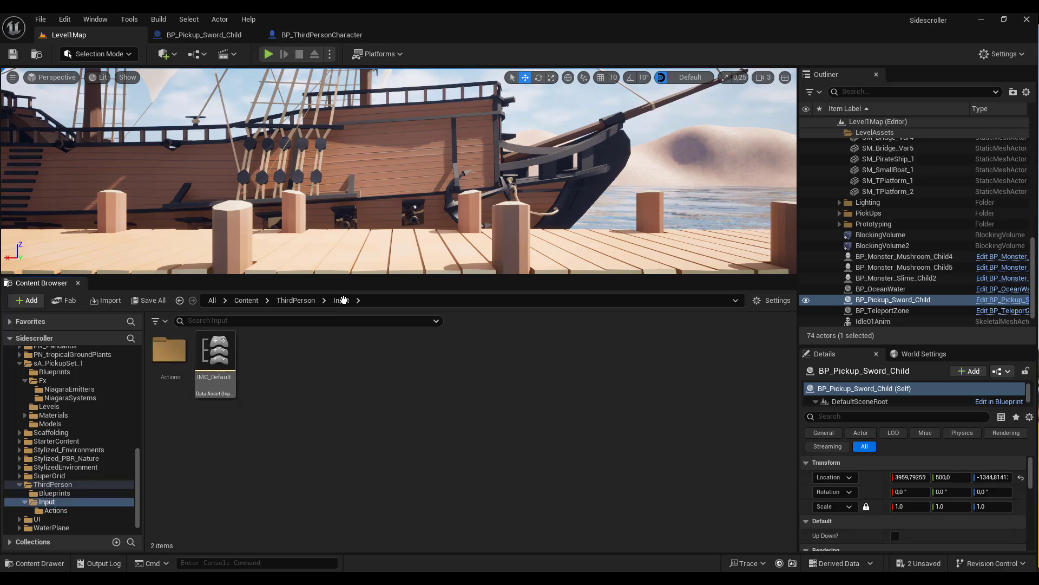
double_click(217, 351)
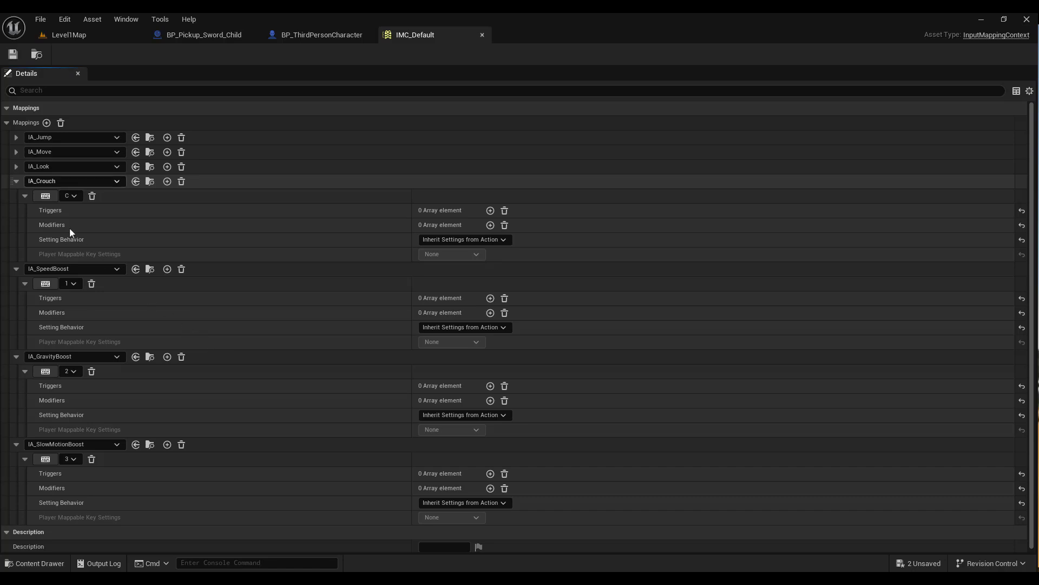
- Collapse the IA_Crouch, IA_SpeedBoost, IA_GravityBoost and IA_SlowMotionBoost mappings in IMC_Default
click(15, 182)
click(16, 196)
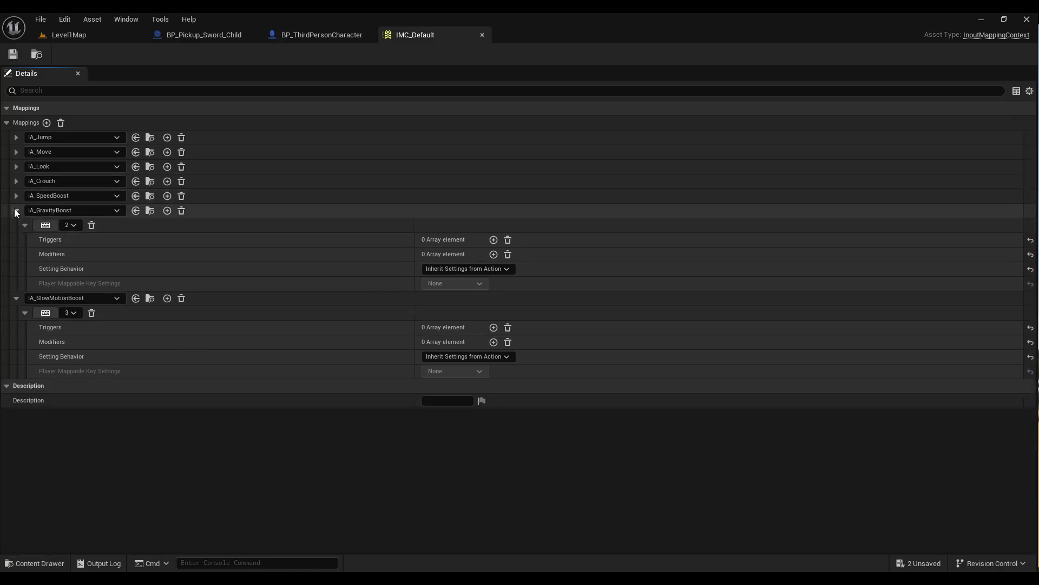
click(15, 210)
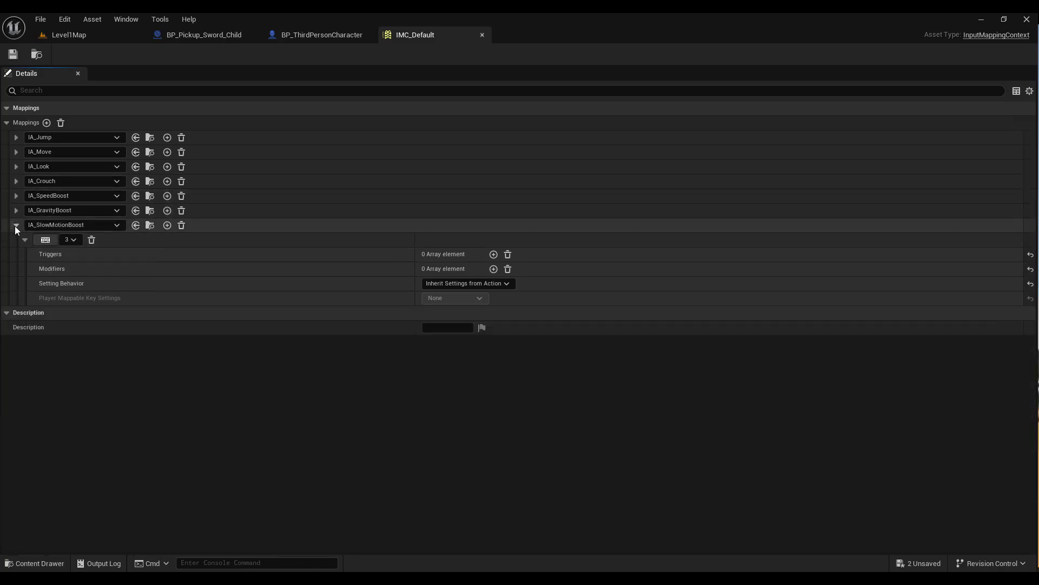
click(15, 226)
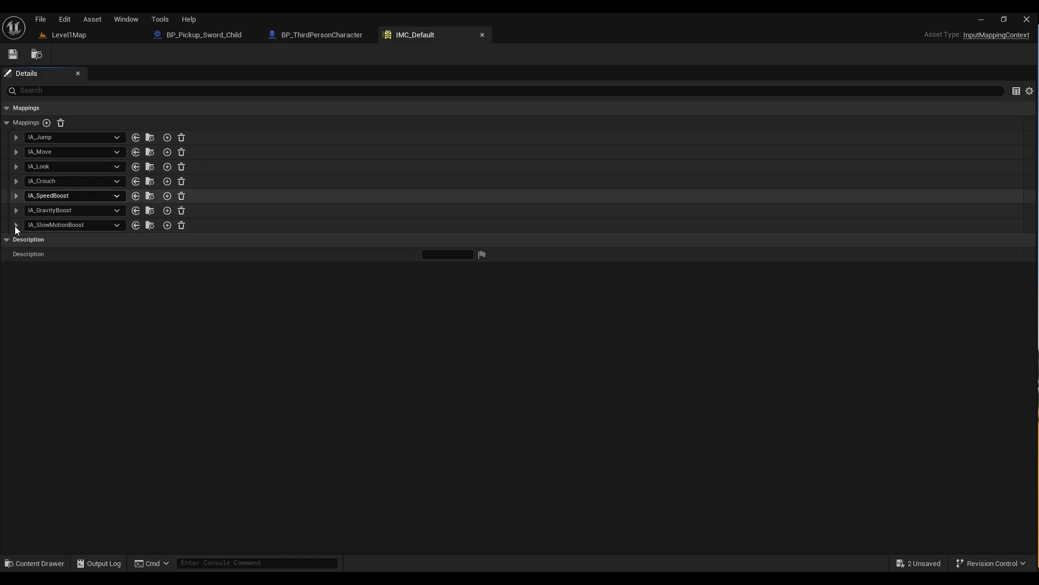
- Add a new mapping to IMC_Default and assign the IA_Attack input action to it
click(46, 122)
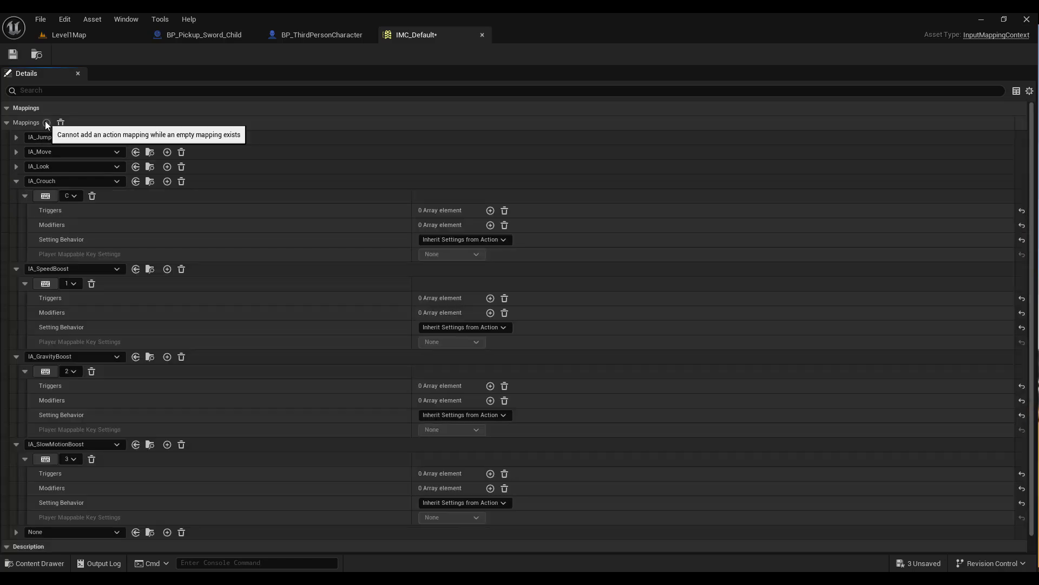
scroll(268, 274, down, 1)
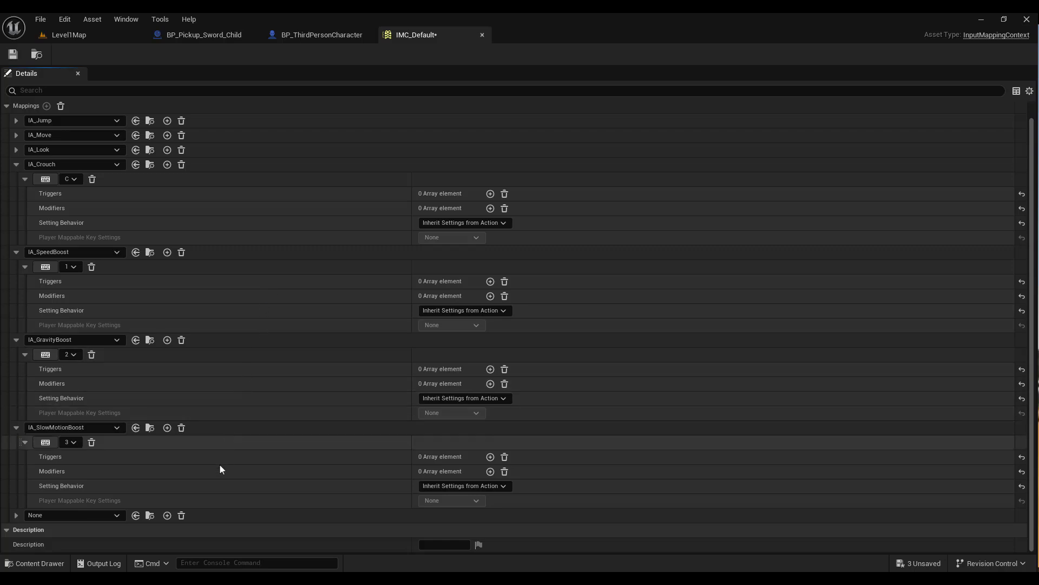
click(115, 517)
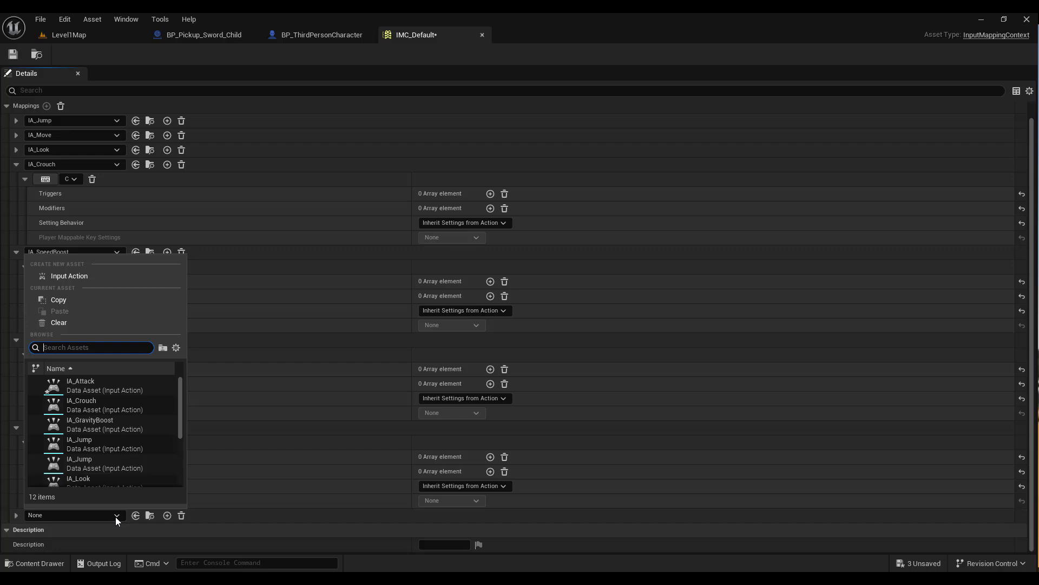
click(93, 385)
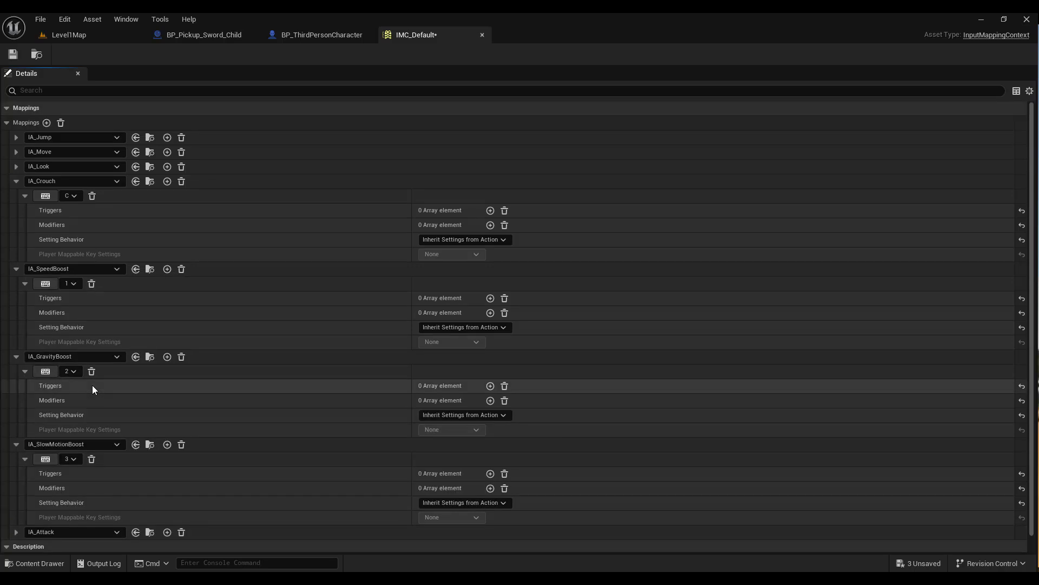
- Bind the IA_Attack mapping to Left Mouse Button, then save and close IMC_Default
scroll(65, 430, down, 1)
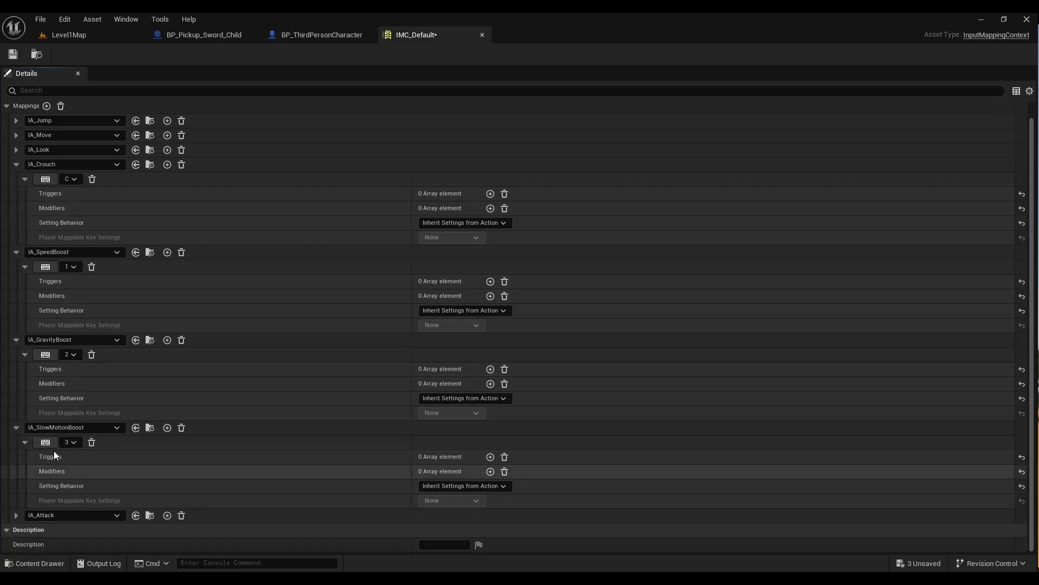
click(16, 514)
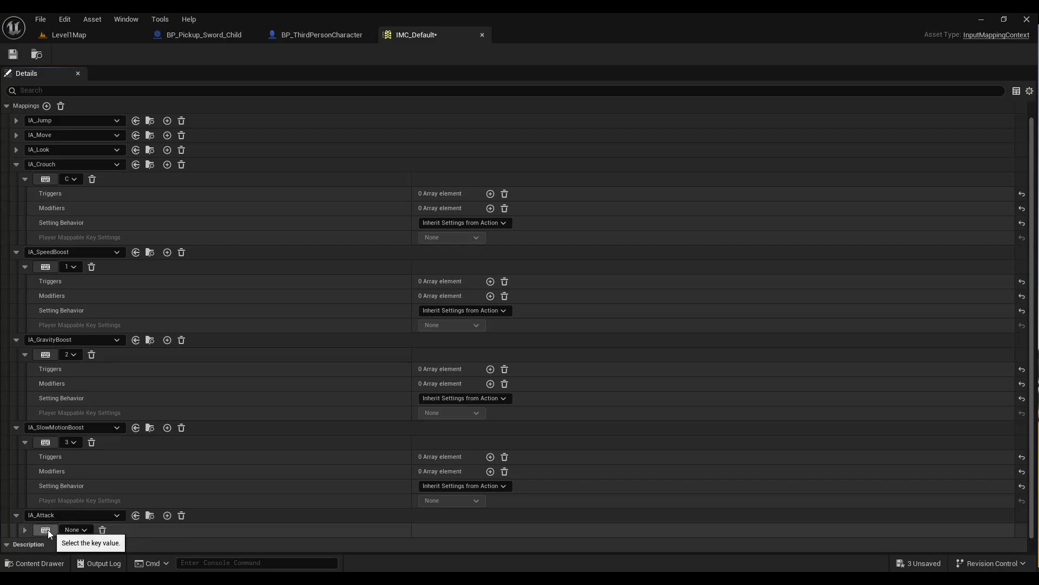
click(48, 529)
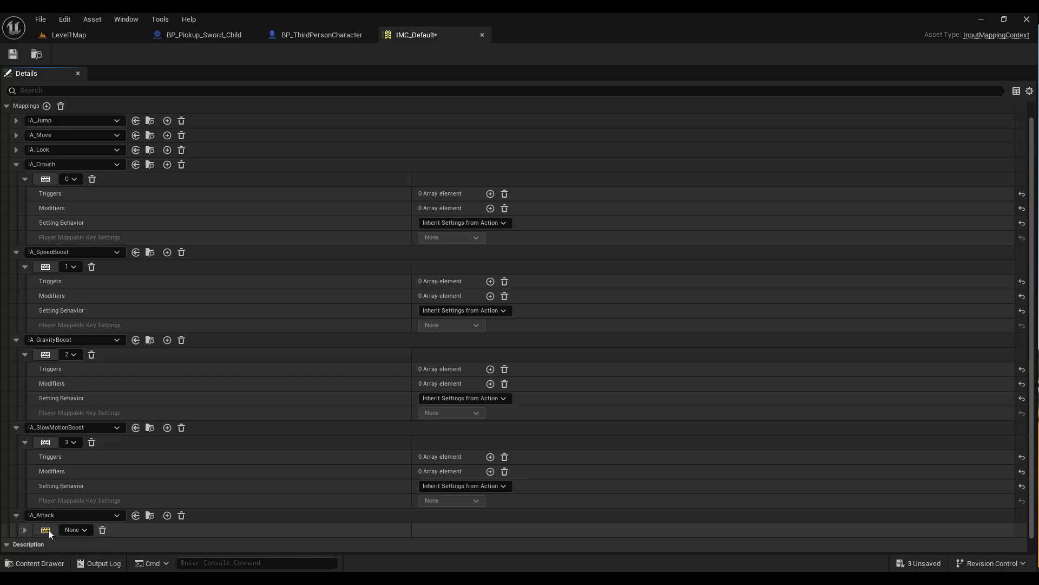
click(72, 528)
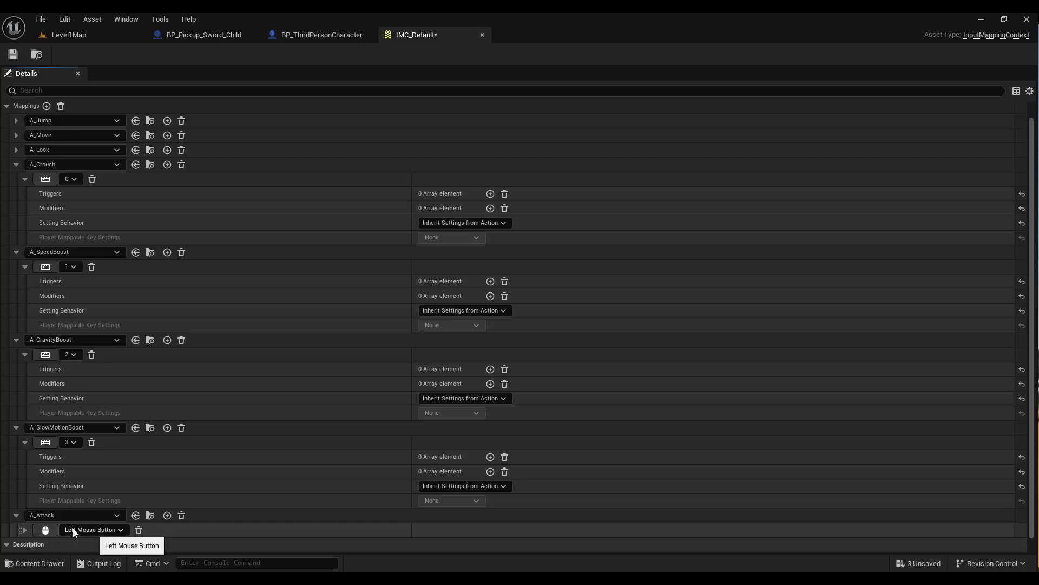
click(119, 530)
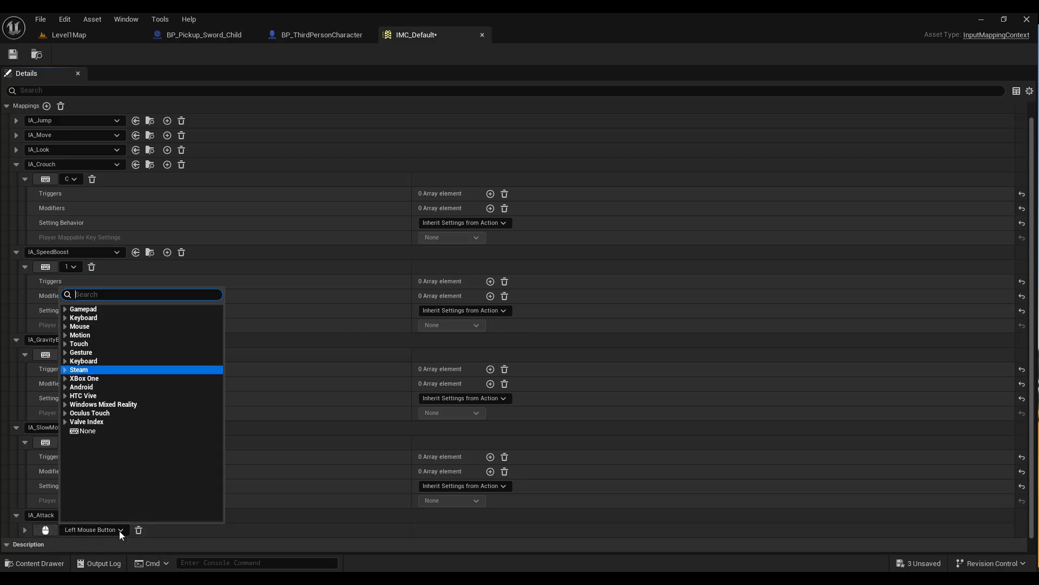
click(248, 528)
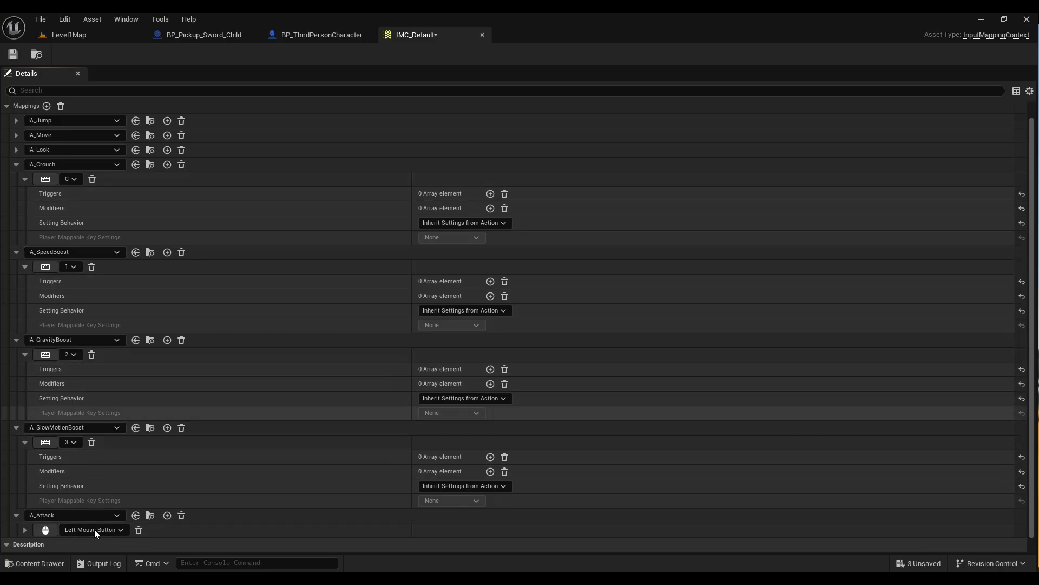
click(13, 54)
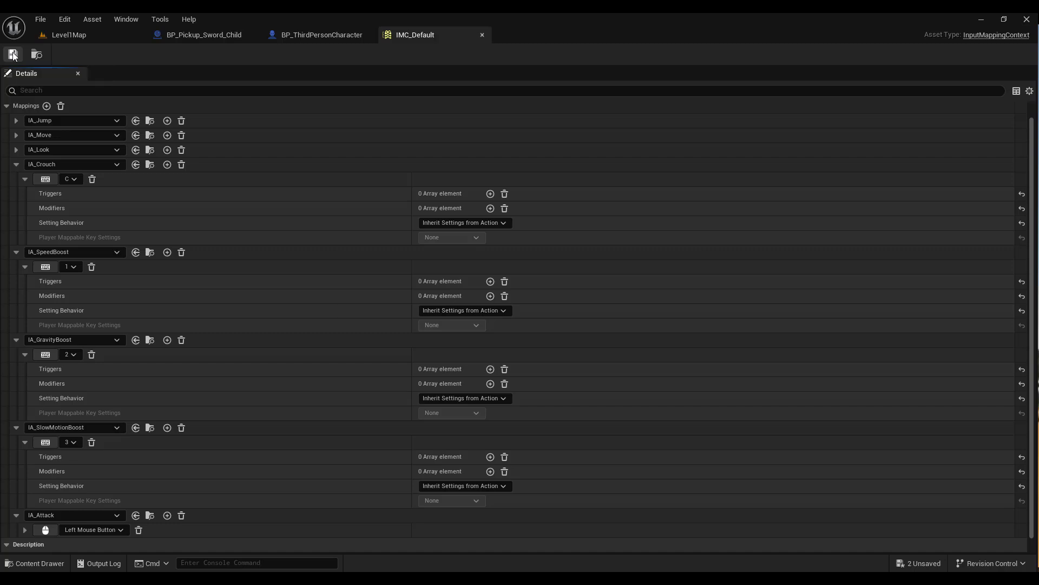
click(483, 35)
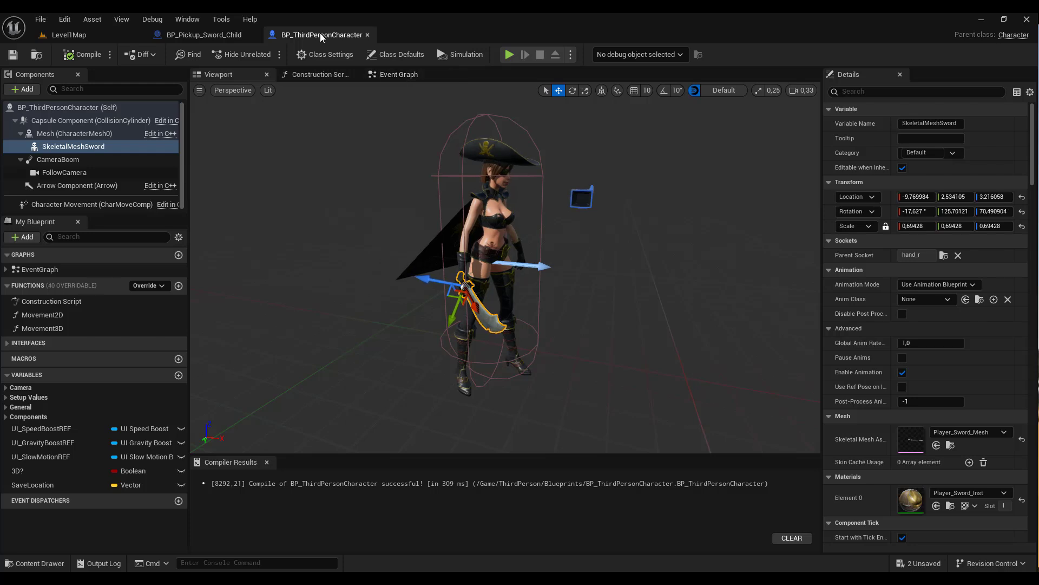
- Examine the input event groups in BP_ThirdPersonCharacter's Event Graph to find a place for the attack logic
click(403, 74)
scroll(388, 173, down, 4)
right_drag(388, 175, 383, 433)
scroll(346, 335, up, 4)
right_drag(324, 227, 314, 377)
scroll(311, 285, down, 3)
right_drag(281, 190, 276, 436)
scroll(289, 281, up, 4)
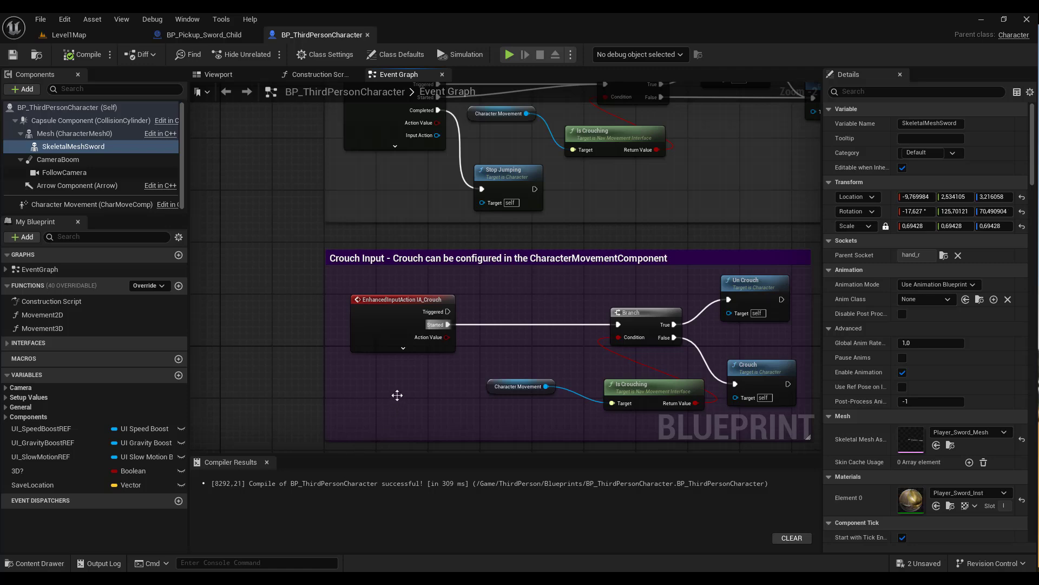
right_drag(396, 395, 293, 271)
scroll(285, 170, down, 2)
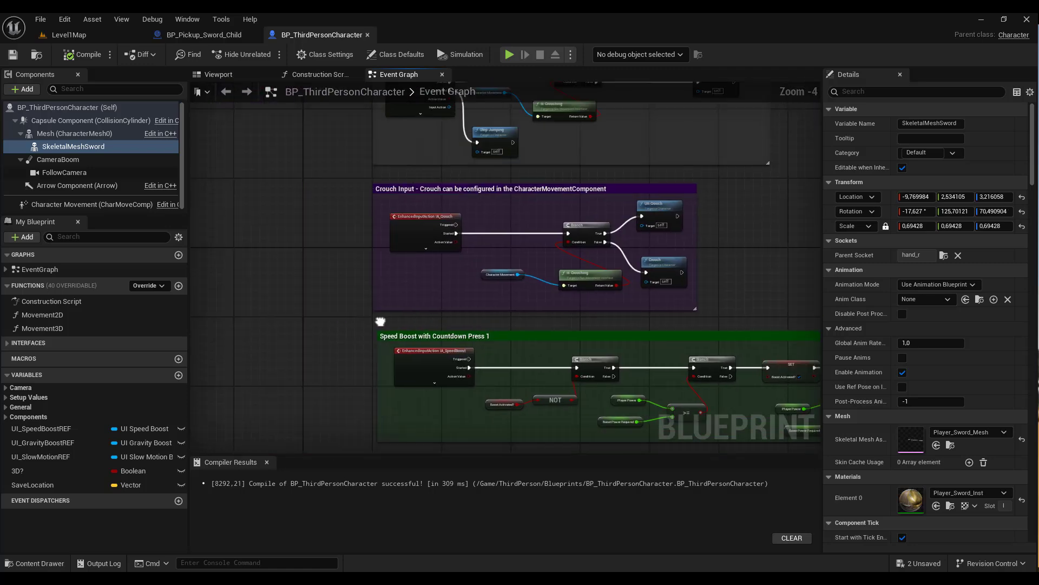
scroll(321, 338, down, 5)
scroll(322, 338, down, 2)
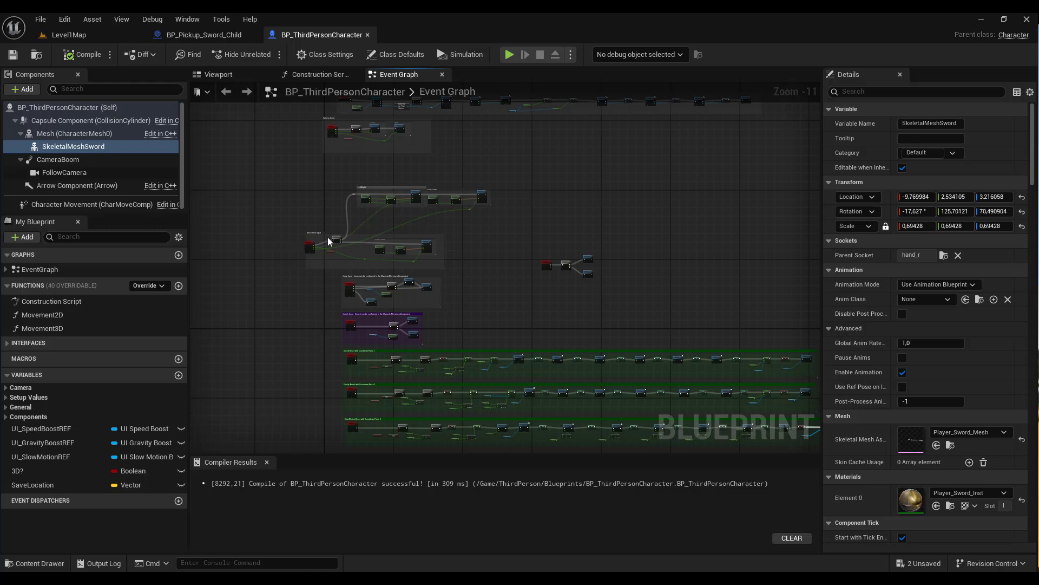
scroll(508, 248, up, 7)
scroll(514, 262, up, 2)
right_drag(515, 262, 721, 308)
scroll(722, 308, down, 5)
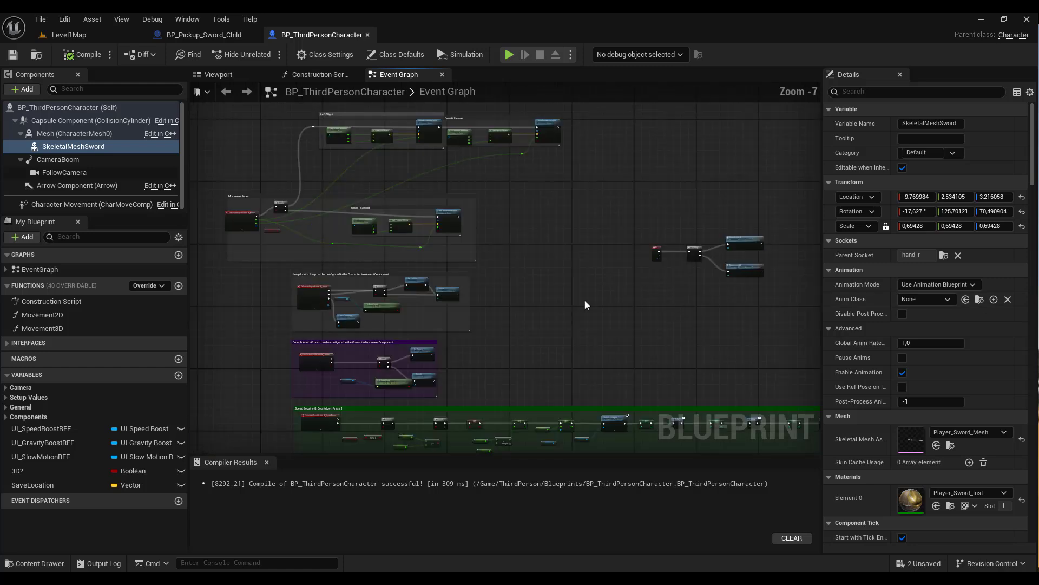
mouse_move(585, 302)
right_down()
mouse_move(733, 248)
mouse_move(583, 307)
mouse_move(597, 310)
right_up()
scroll(596, 313, down, 1)
scroll(597, 313, down, 2)
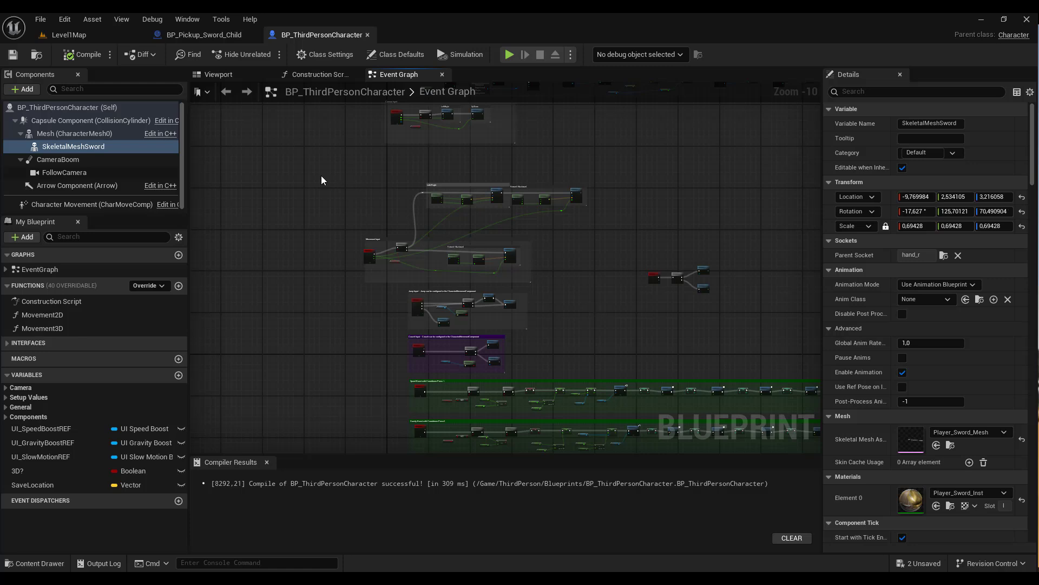
- Move all node groups above the Speed Boost group upward, including movement, jump and crouch, leaving an empty gap below Crouch Input
drag(322, 177, 584, 369)
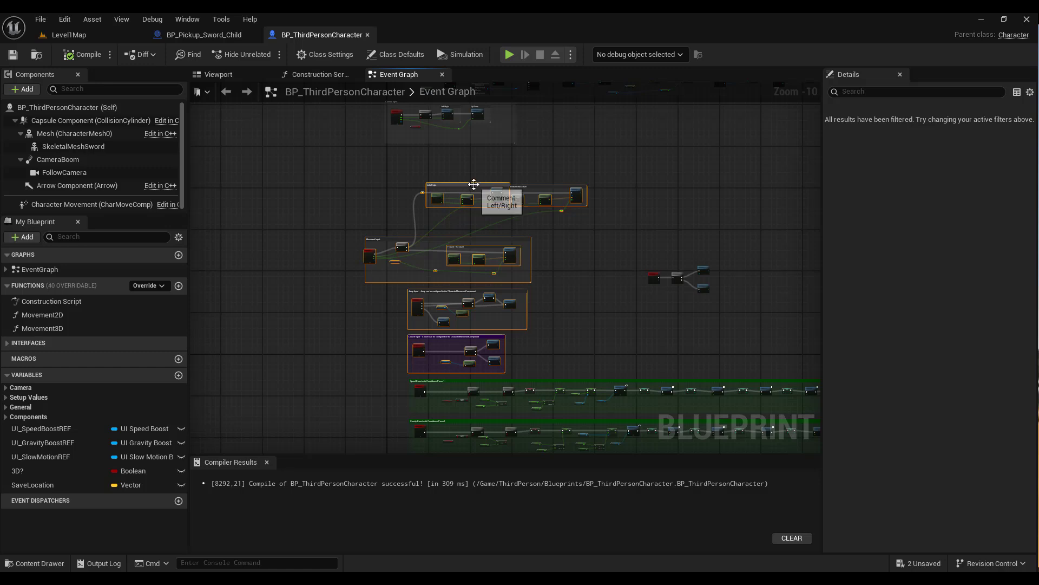
drag(473, 184, 444, 149)
scroll(444, 149, down, 2)
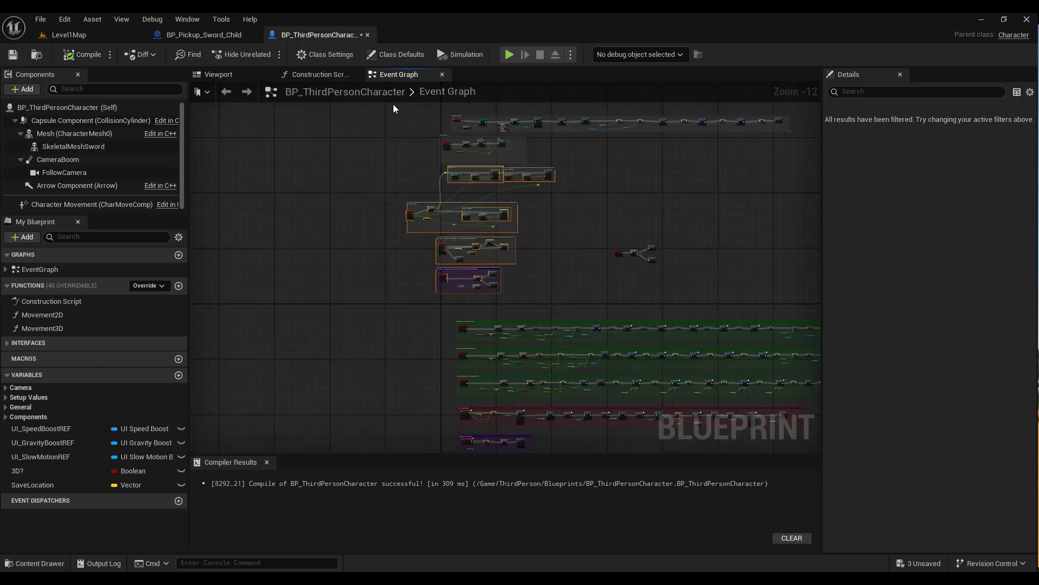
drag(393, 104, 804, 300)
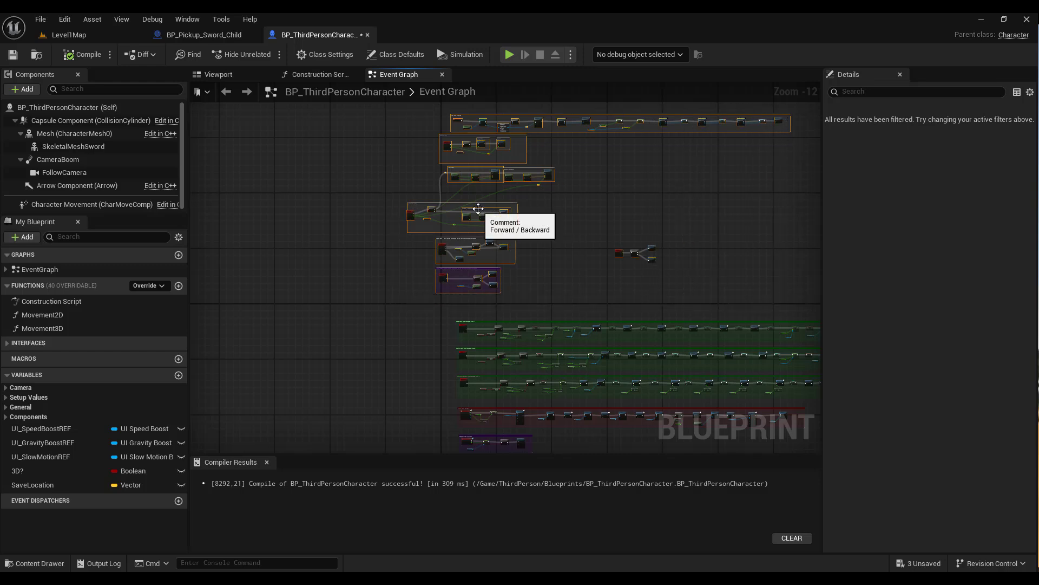
drag(476, 211, 492, 165)
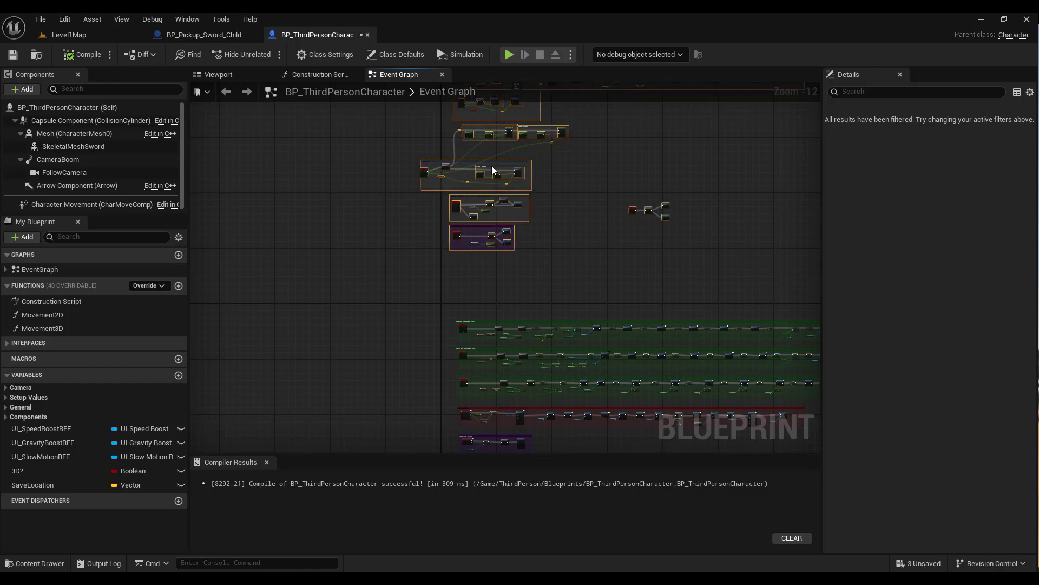
- Add the IA_Attack enhanced input event in the gap below the Crouch Input group and expand all its pins
right_drag(504, 288, 523, 294)
scroll(493, 295, up, 5)
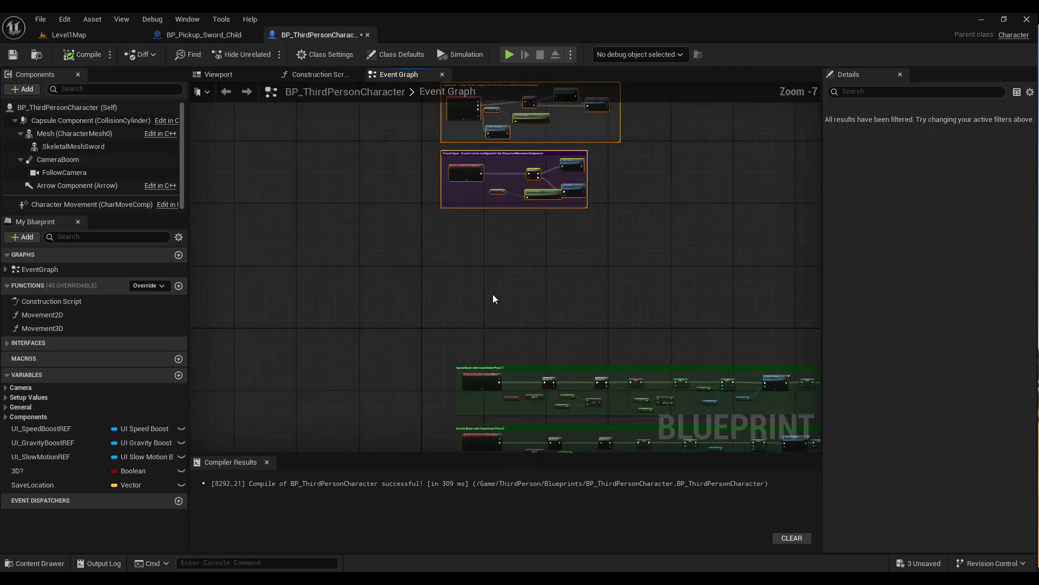
right_click(459, 276)
text(ia att)
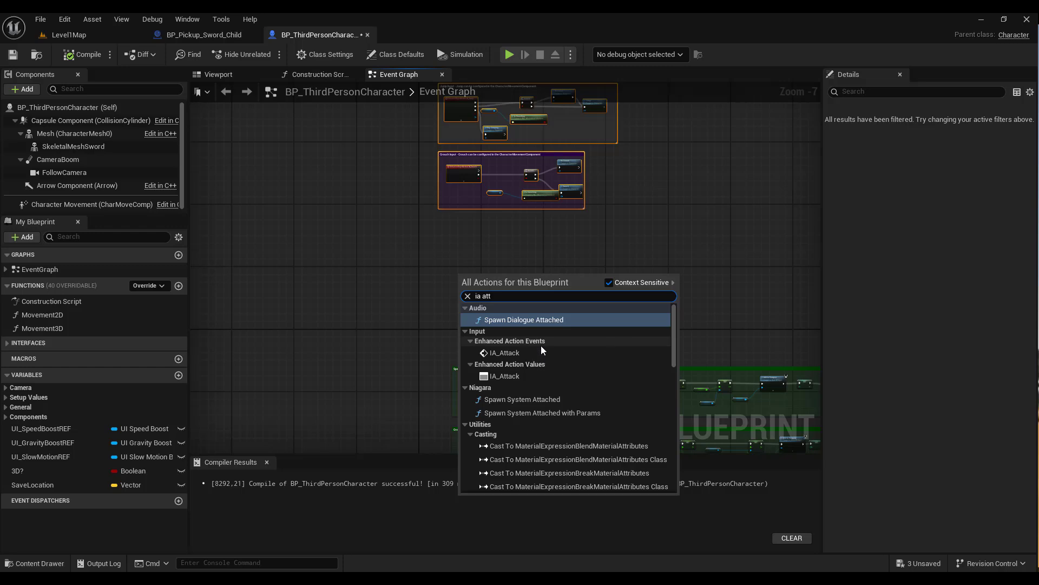
click(504, 353)
scroll(504, 353, up, 5)
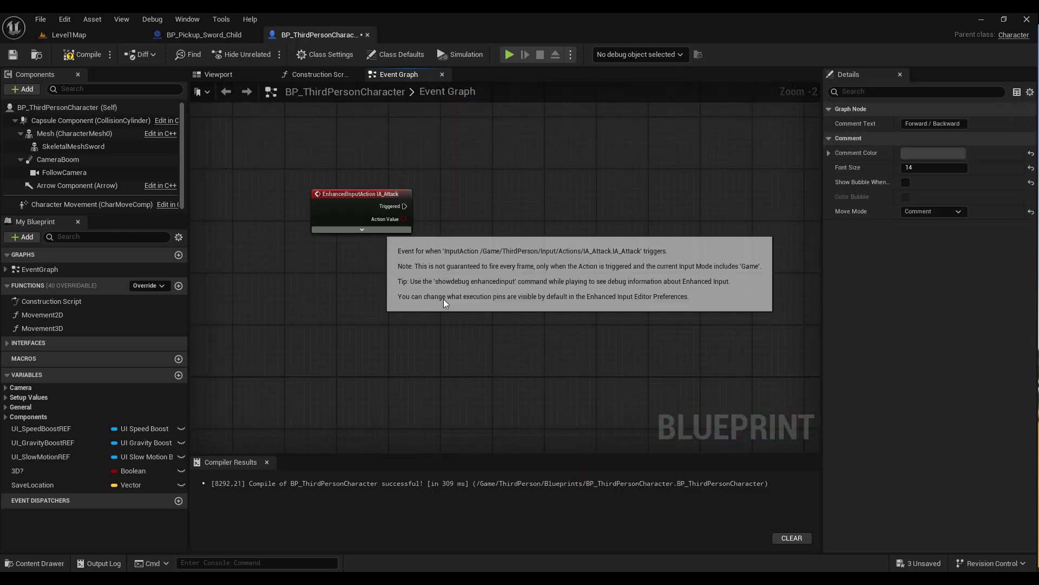
click(362, 229)
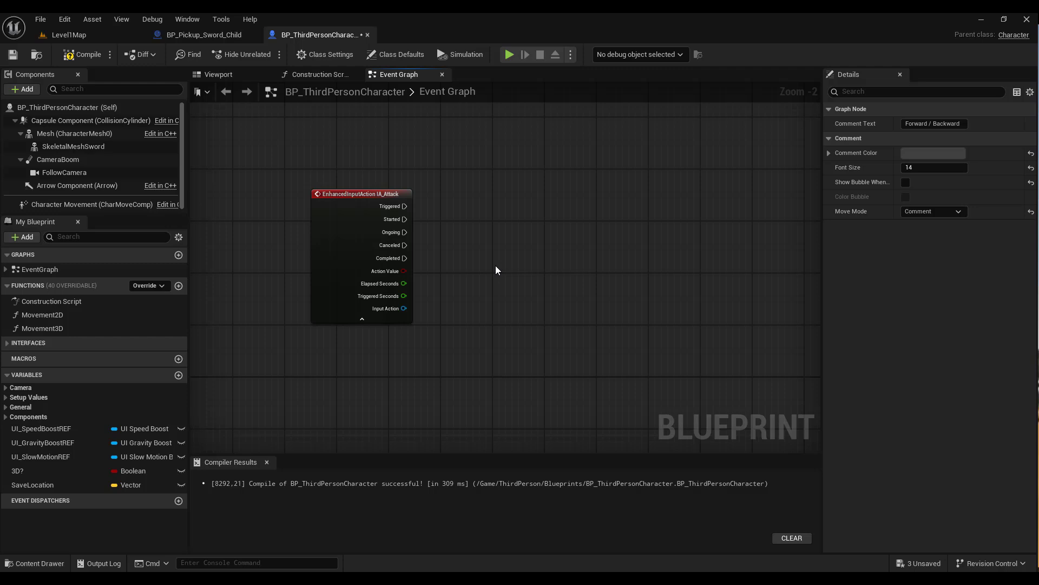
- Add a Play Montage node connected to the Started pin of the IA_Attack event and compile the blueprint
mouse_move(405, 219)
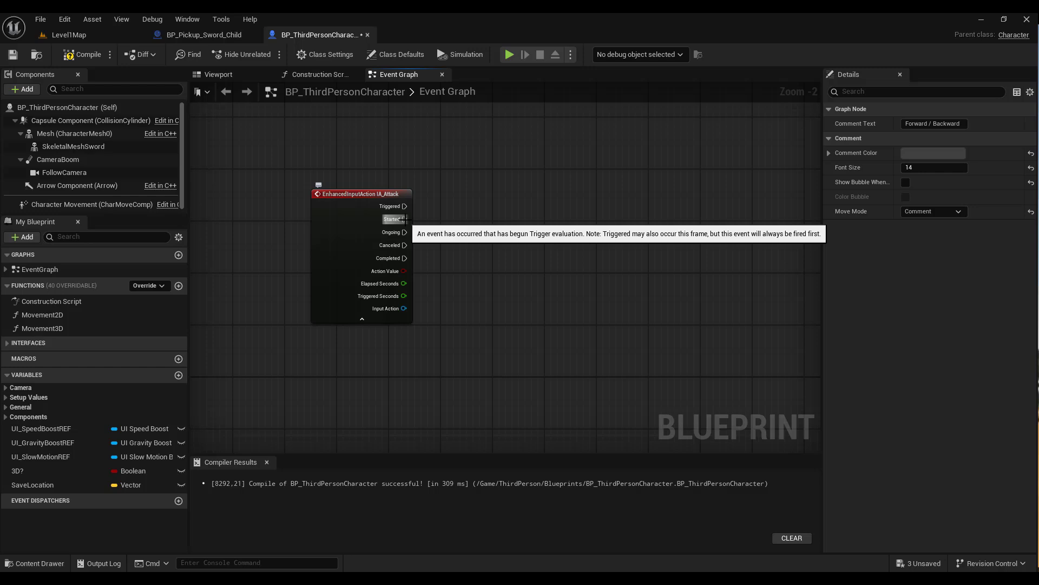
drag(405, 219, 580, 219)
text(play am)
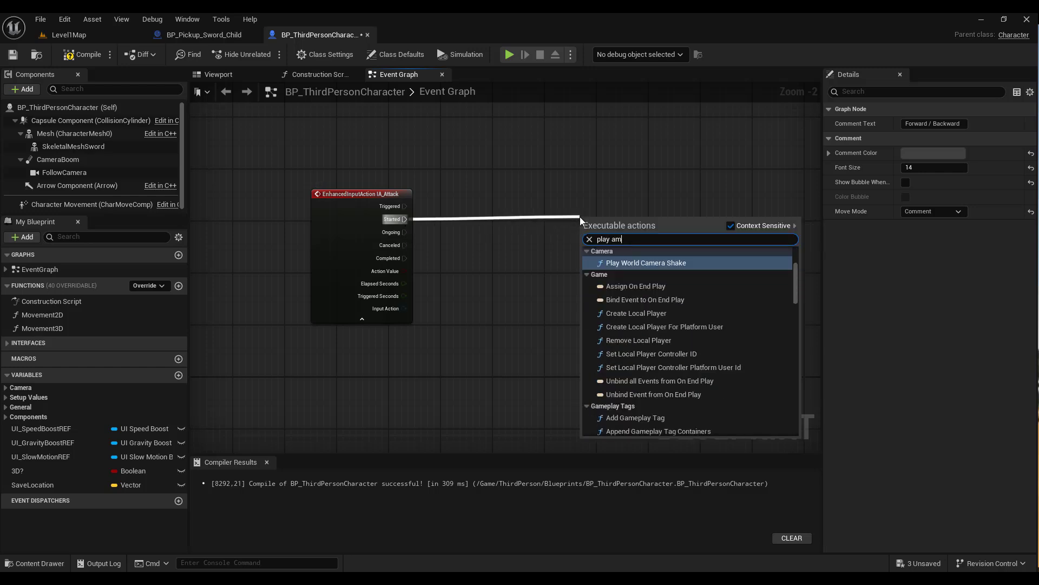
key(BackSpace)
key(BackSpace)
text(mon)
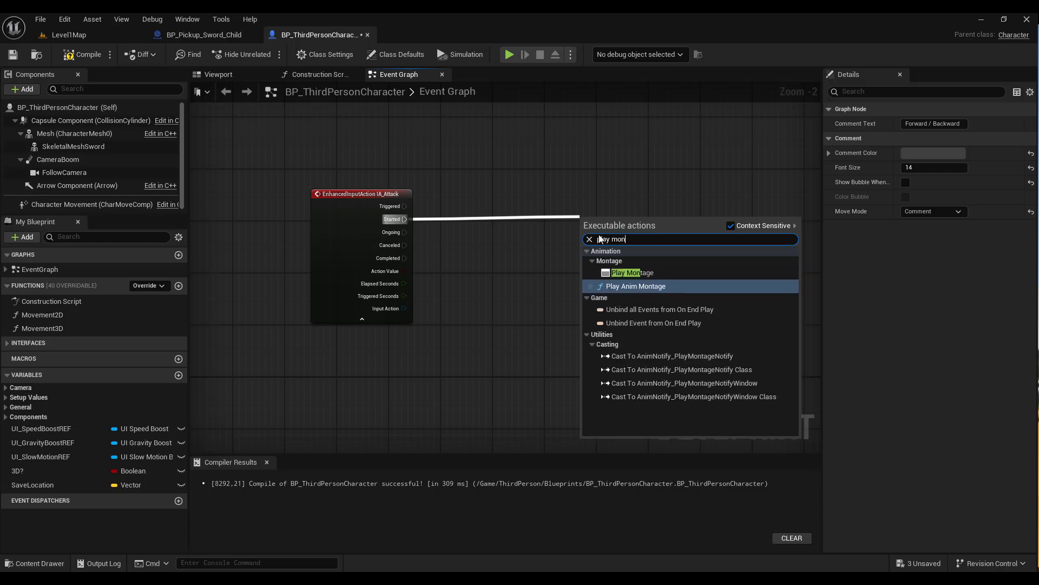
click(639, 272)
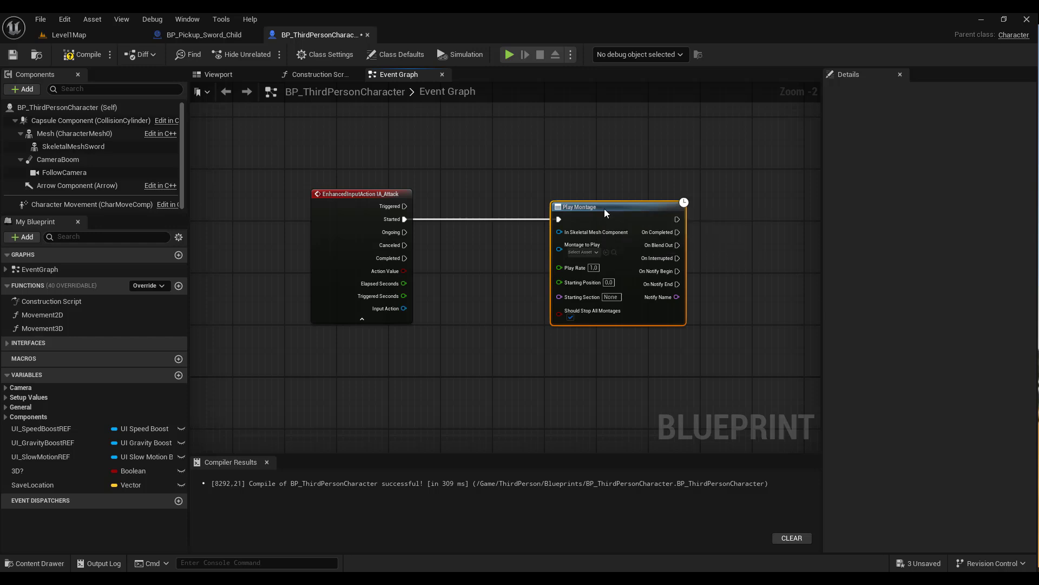
scroll(605, 208, up, 2)
click(82, 52)
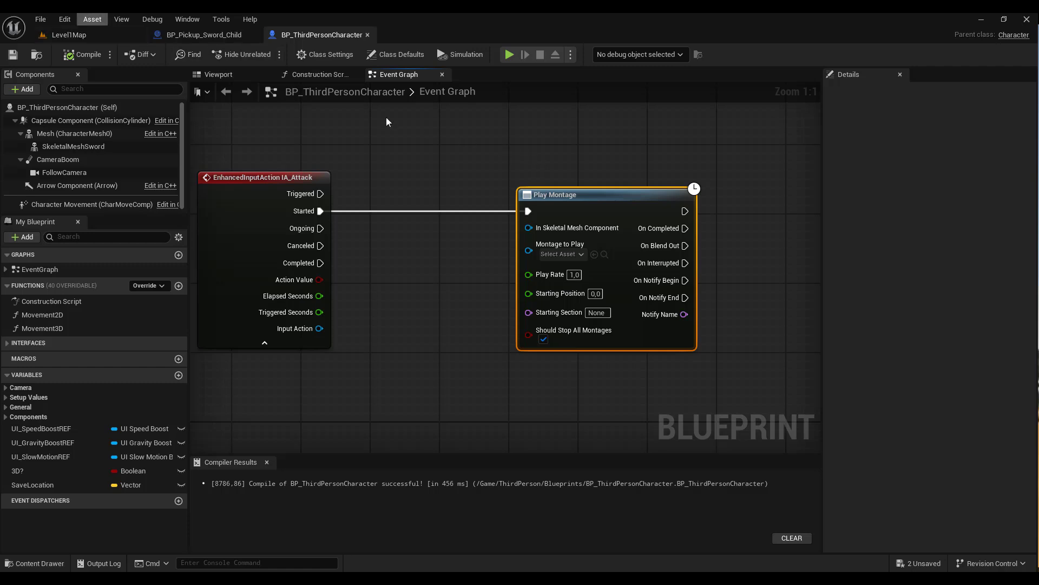
- Create animation montages from the Anim_Viking_attack2 and Anim_Viking_attack3 sequences in the Content/Animations folder
click(73, 39)
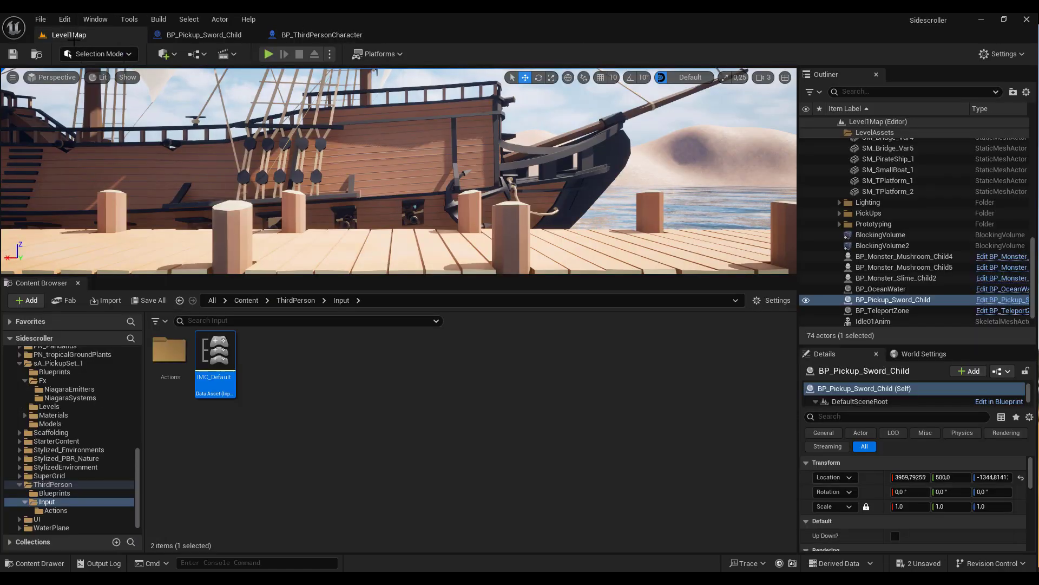
click(244, 299)
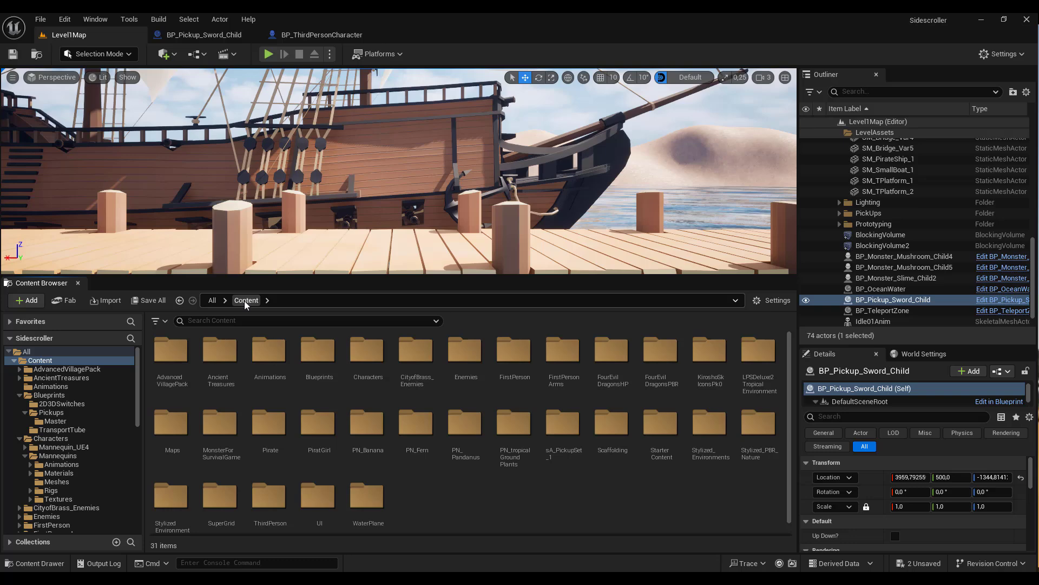
double_click(269, 356)
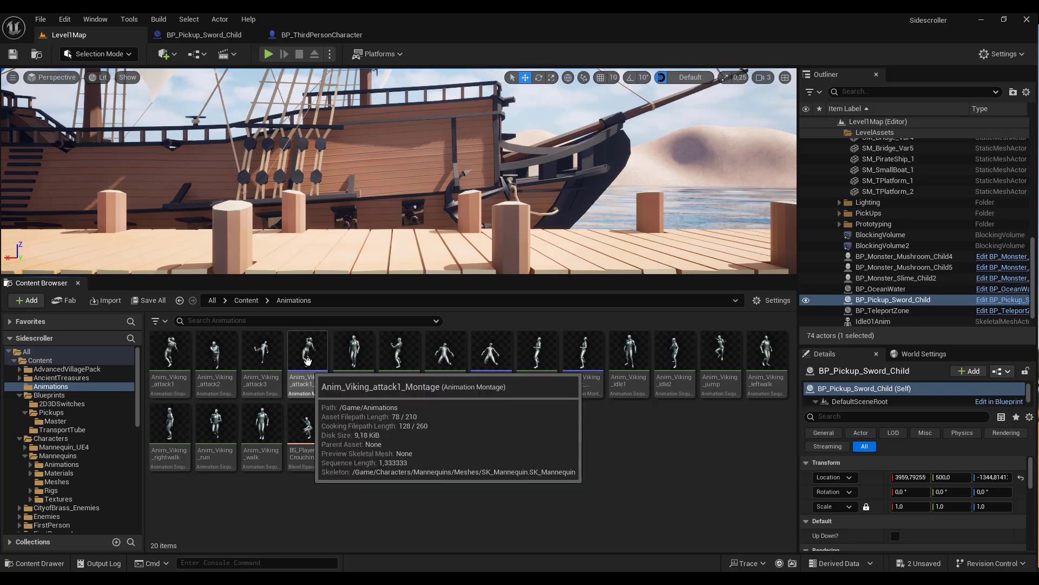
click(215, 362)
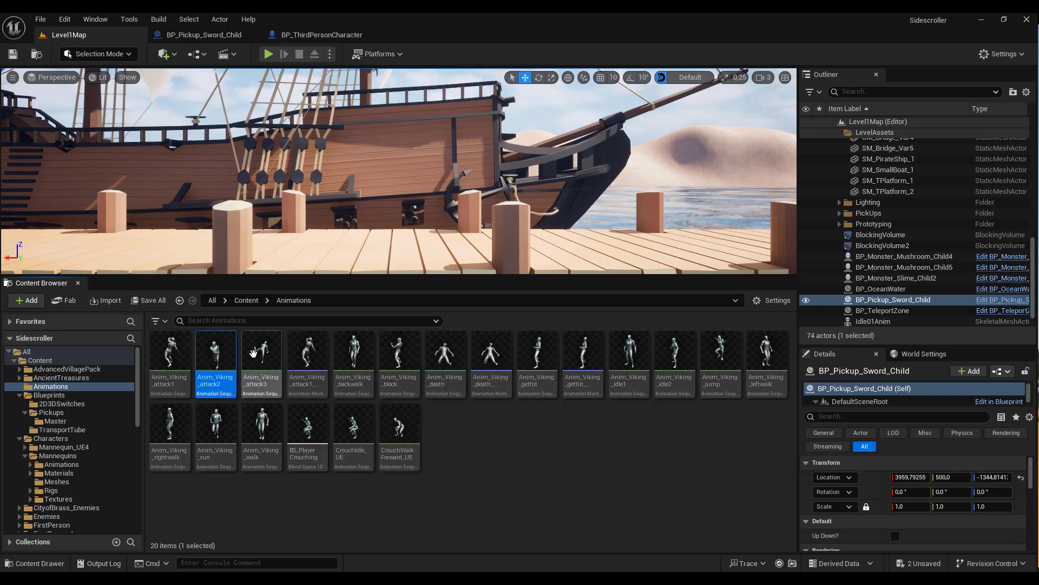
ctrl+click(253, 353)
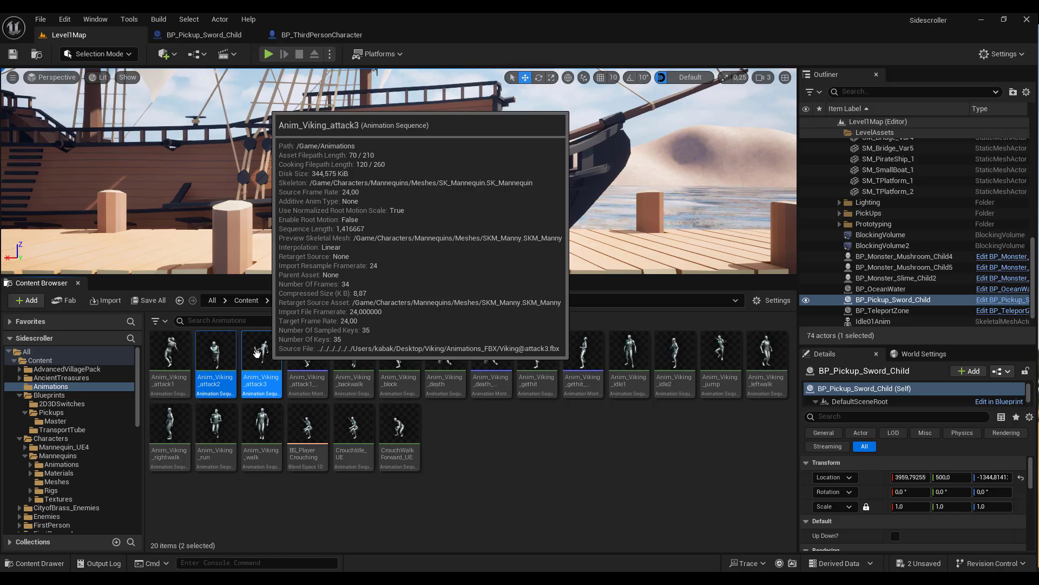
right_click(264, 354)
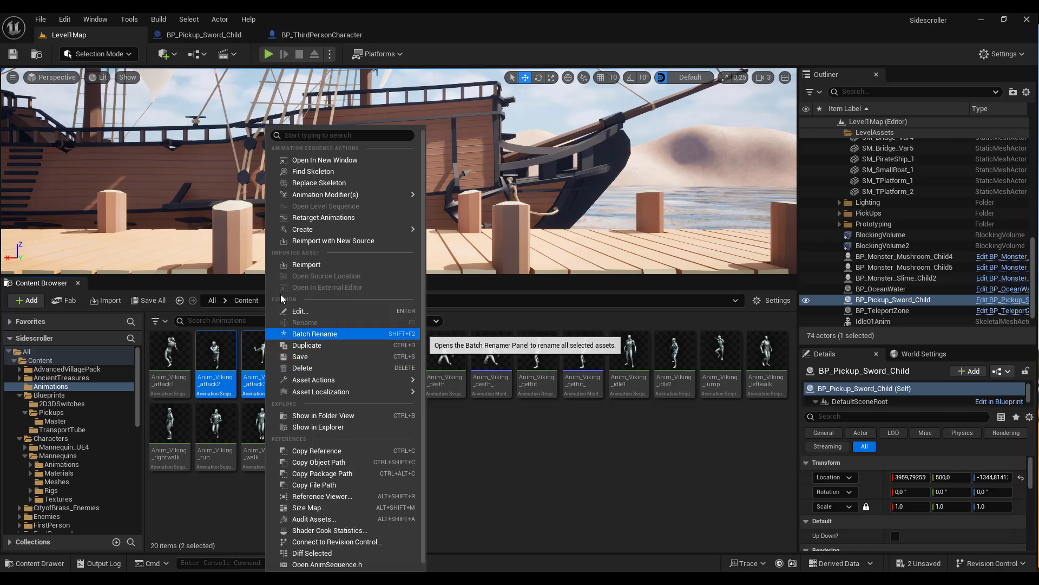
mouse_move(336, 229)
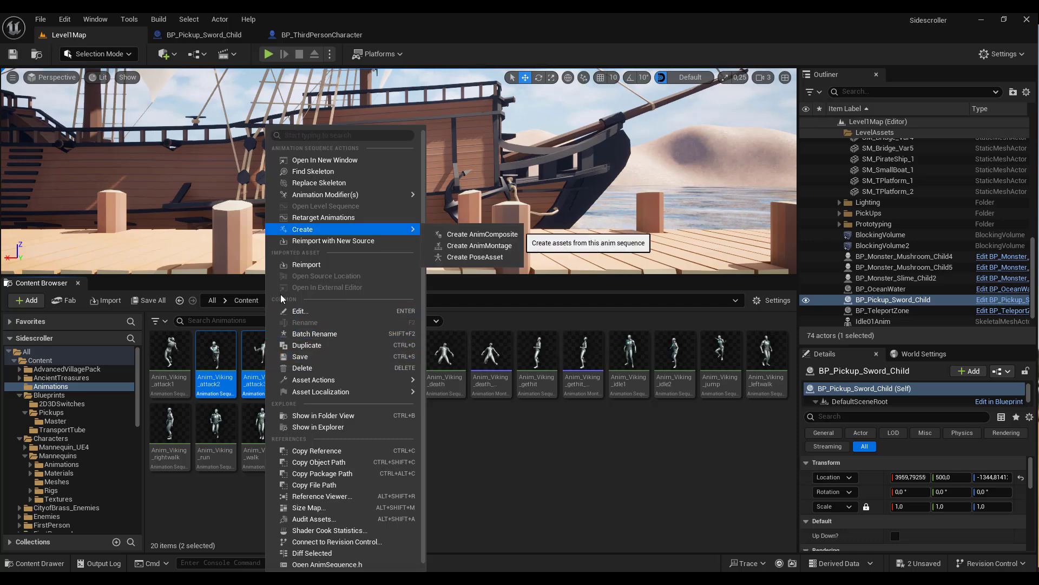
click(501, 247)
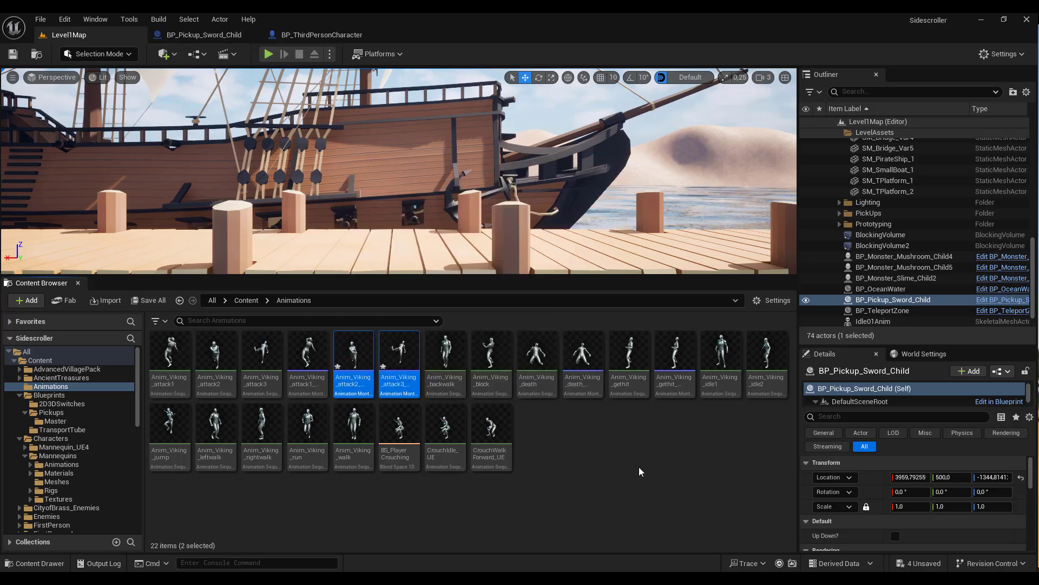
click(639, 467)
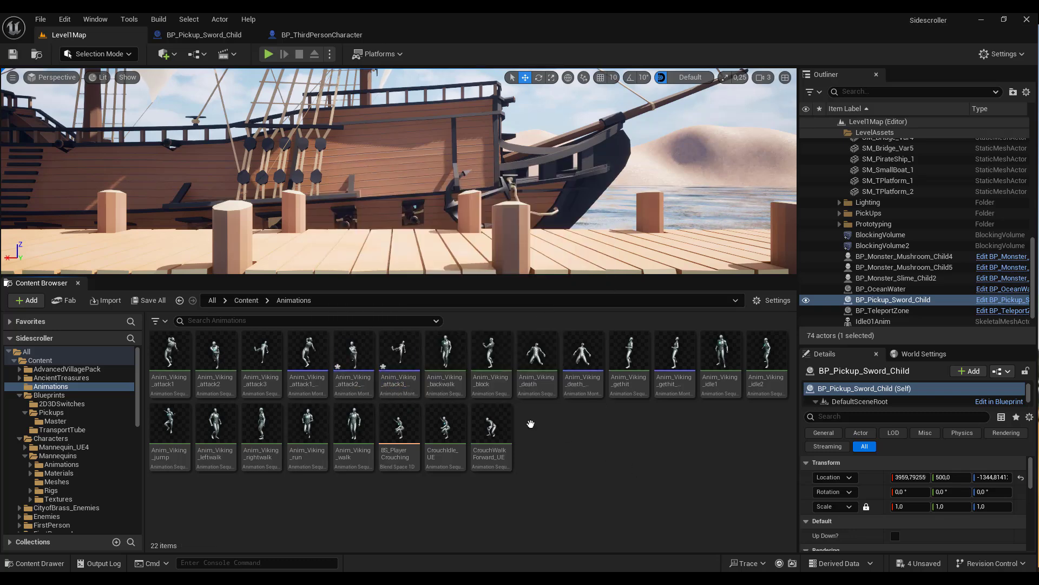
- Preview the Anim_Viking_attack2 montage in its editor and close it
click(352, 352)
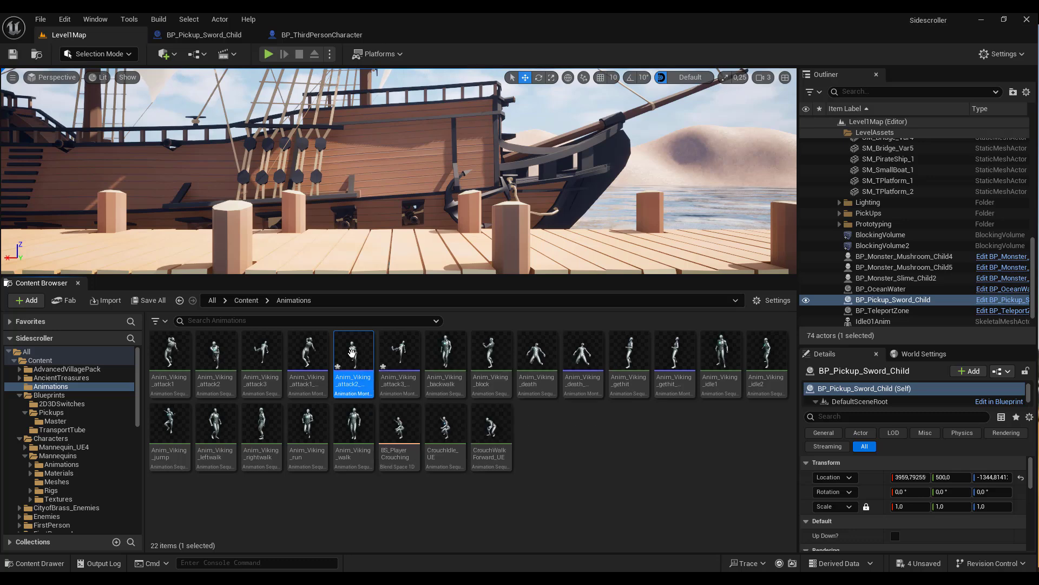
double_click(352, 352)
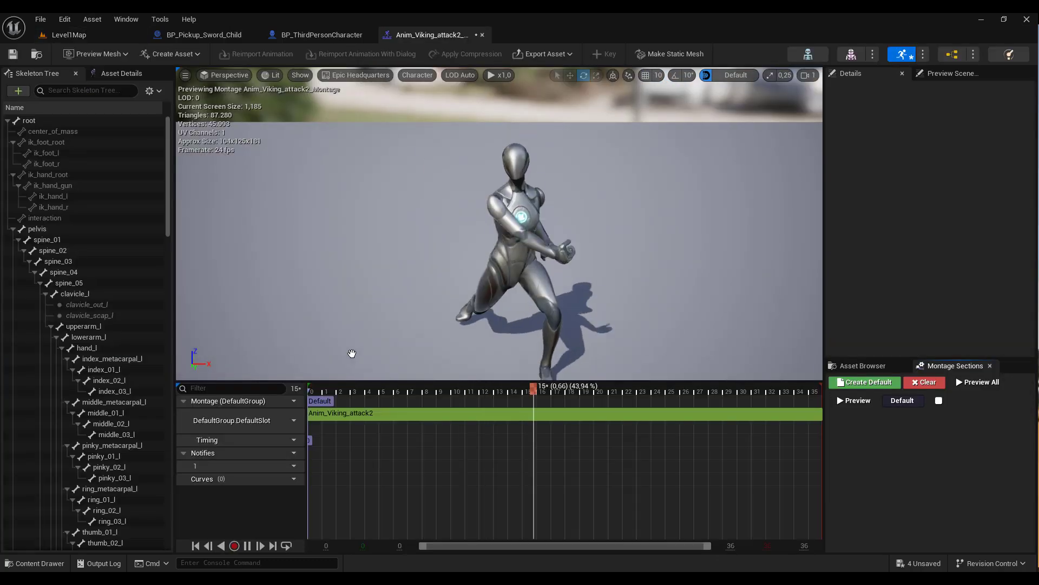
click(482, 35)
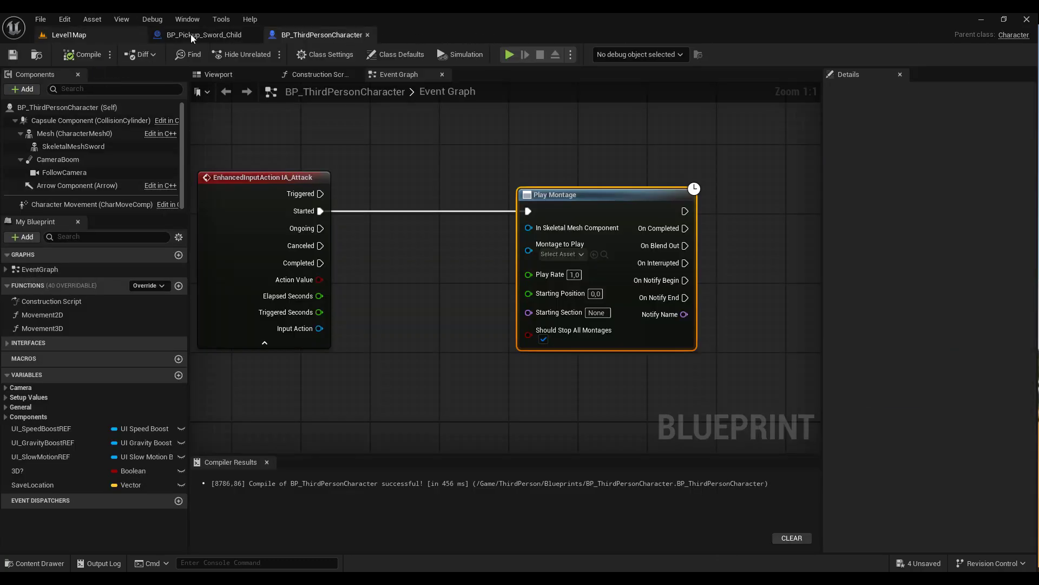
- Assign the selected Anim_Viking_attack2 montage as Montage to Play on the Play Montage node in BP_ThirdPersonCharacter
click(107, 34)
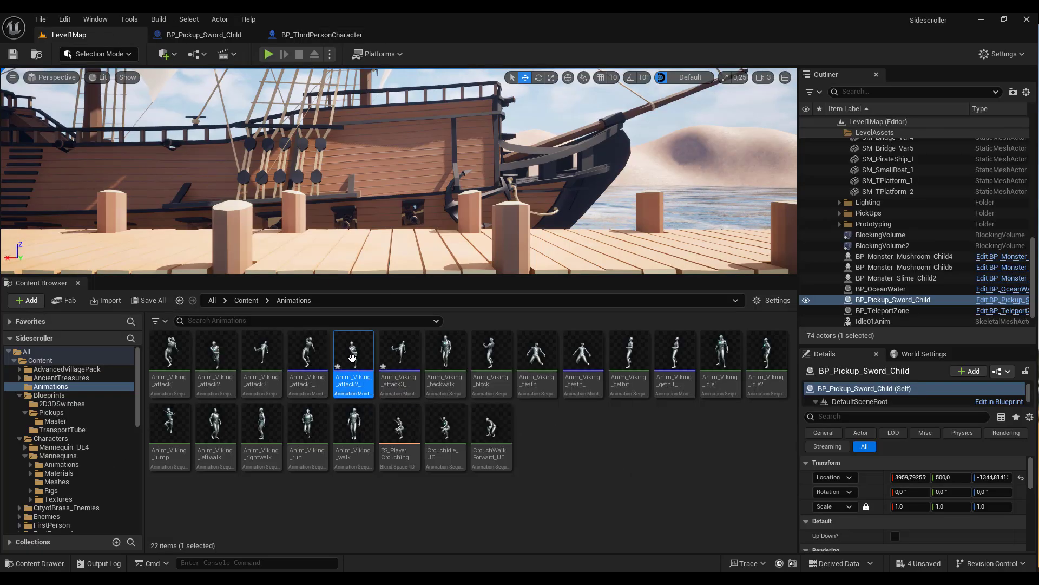
click(331, 34)
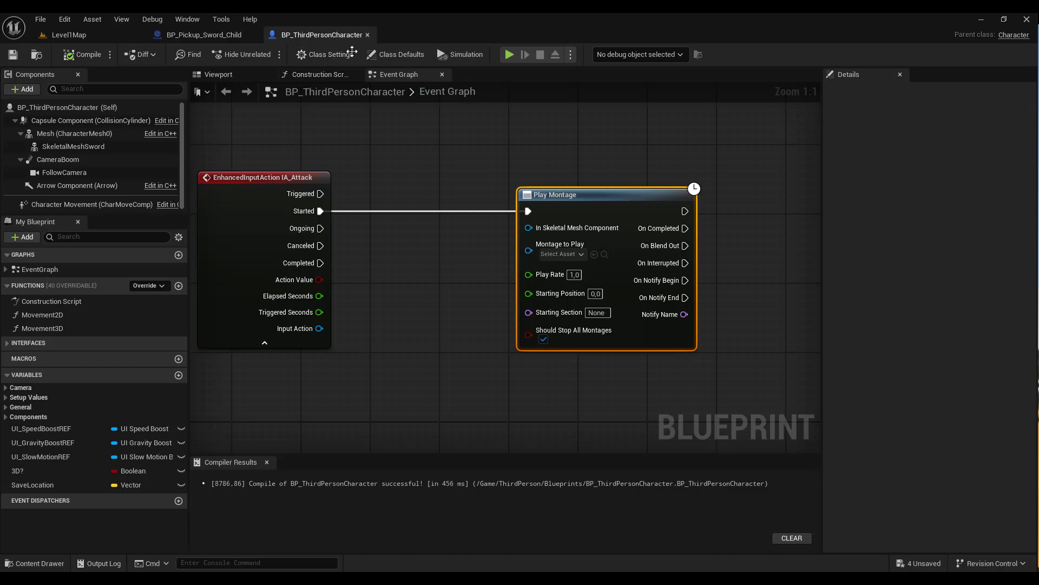
click(594, 255)
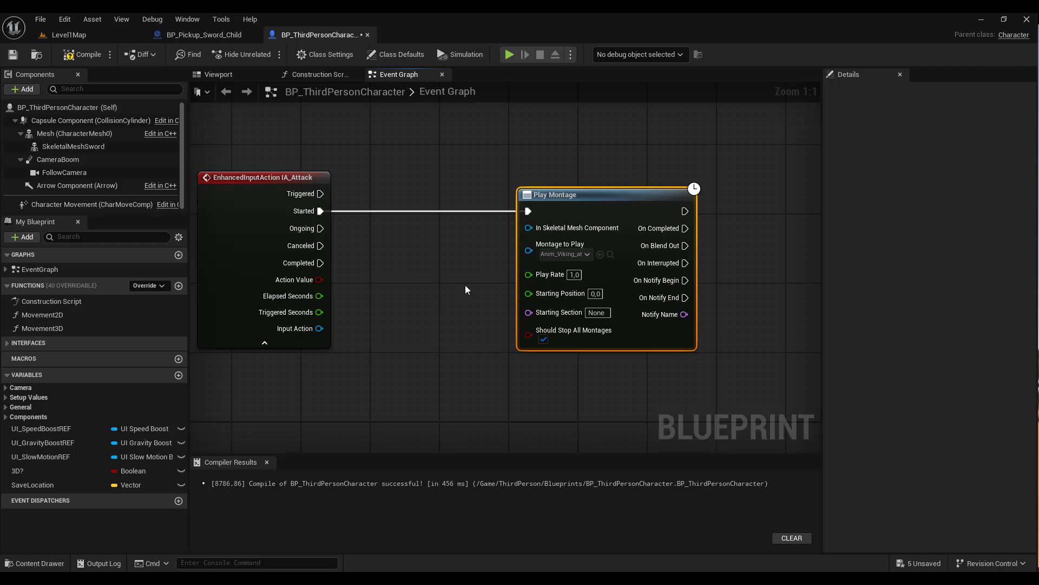
- Locate the character mesh's animation blueprint, ABP_Manny, and examine its AnimGraph for the montage slot
click(76, 133)
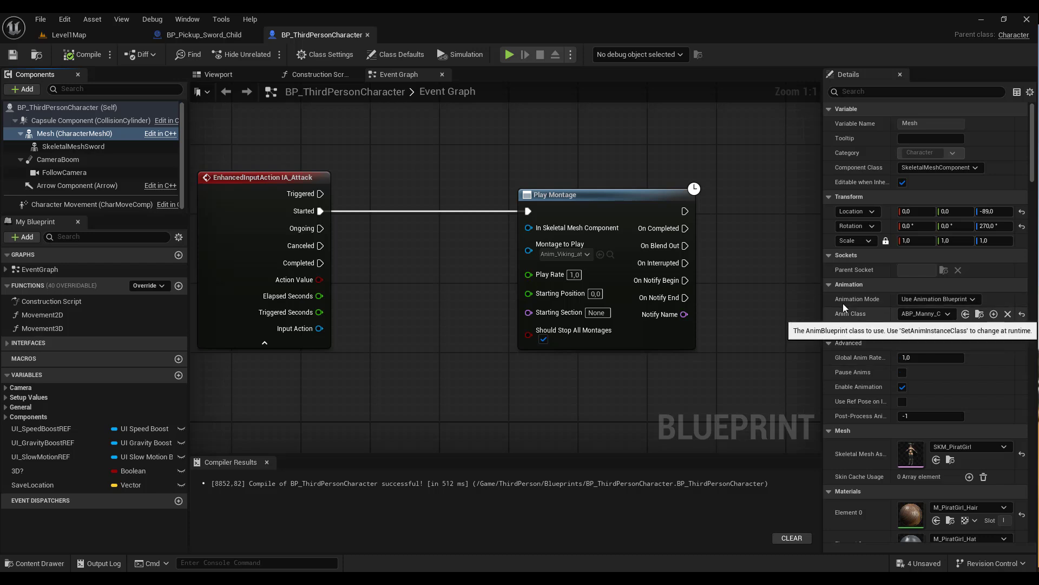
click(981, 314)
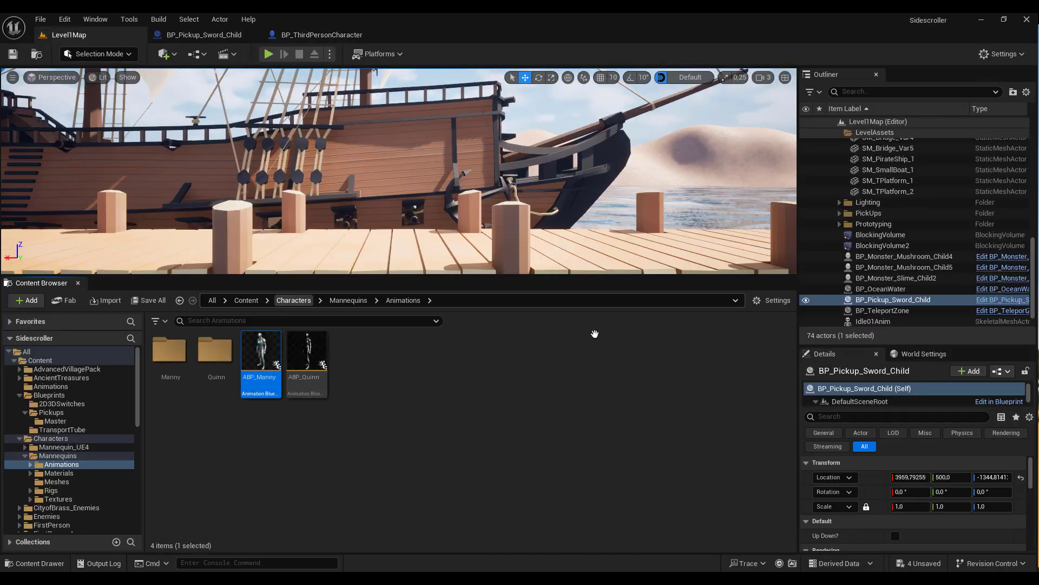
double_click(267, 355)
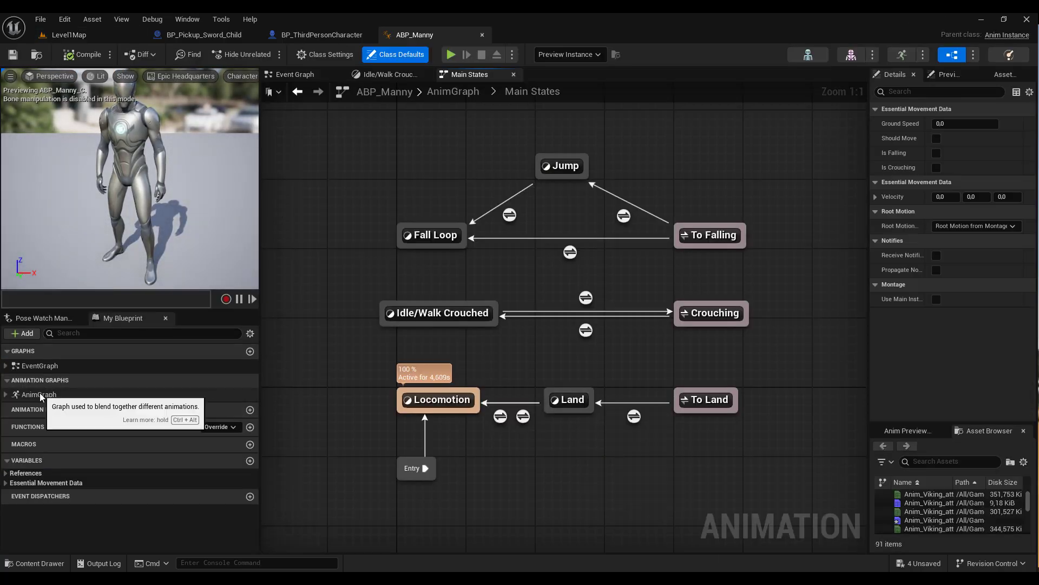
double_click(63, 395)
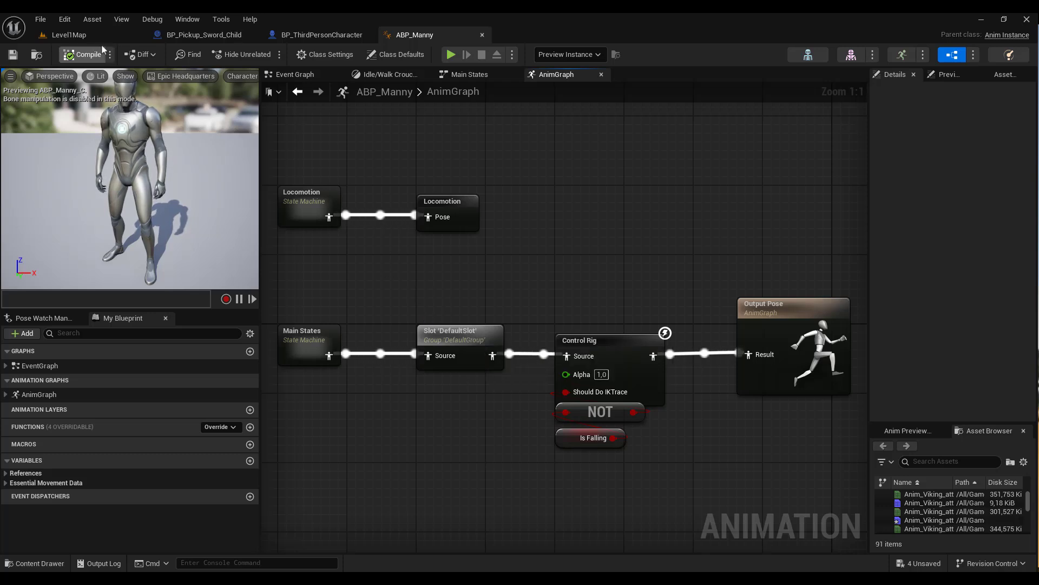
- Add a Mesh reference to BP_ThirdPersonCharacter's Event Graph and connect it to Play Montage's In Skeletal Mesh Component pin
click(306, 35)
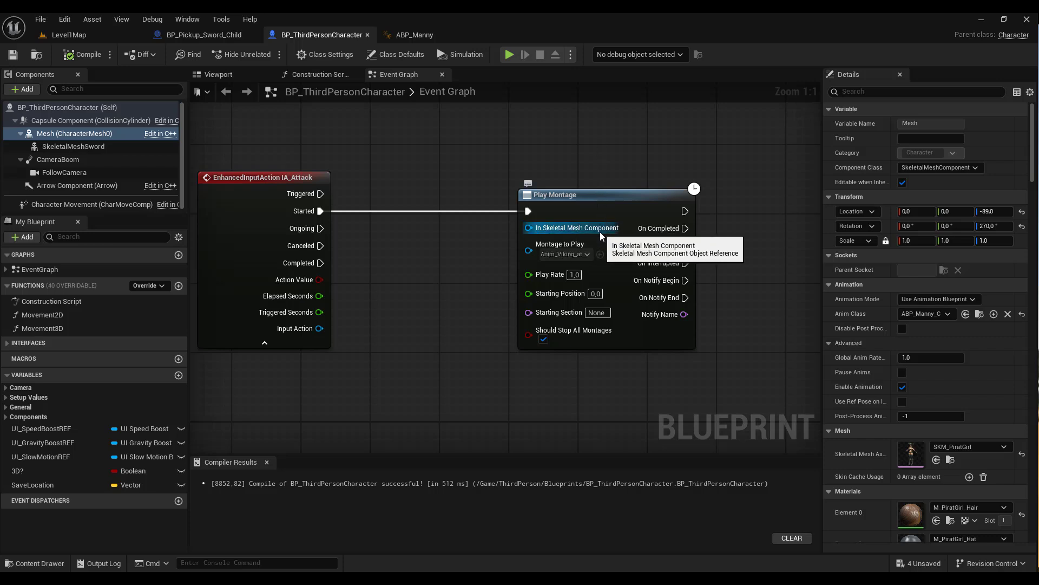
click(53, 136)
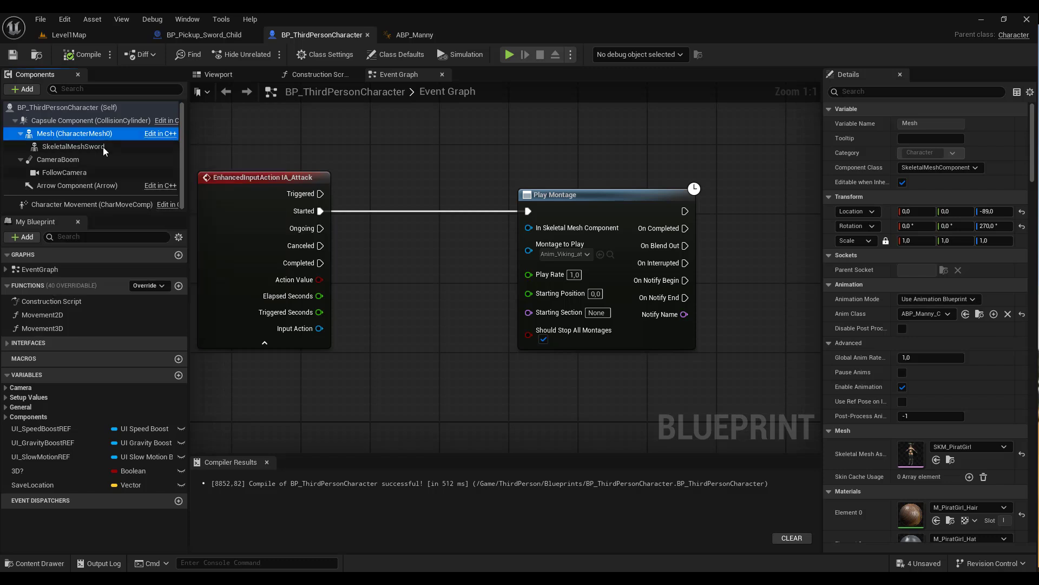
drag(469, 243, 532, 227)
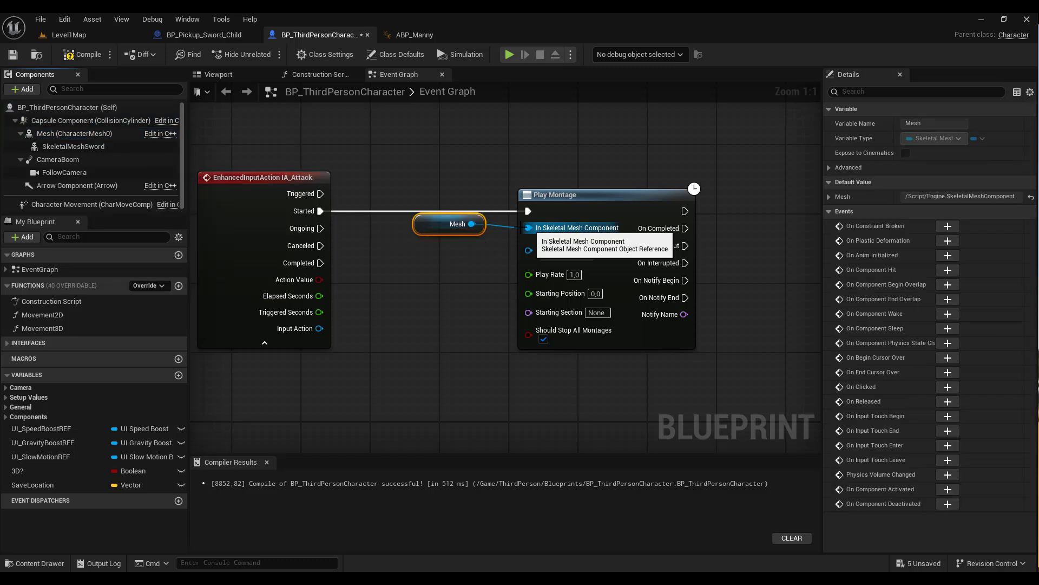
drag(432, 224, 424, 232)
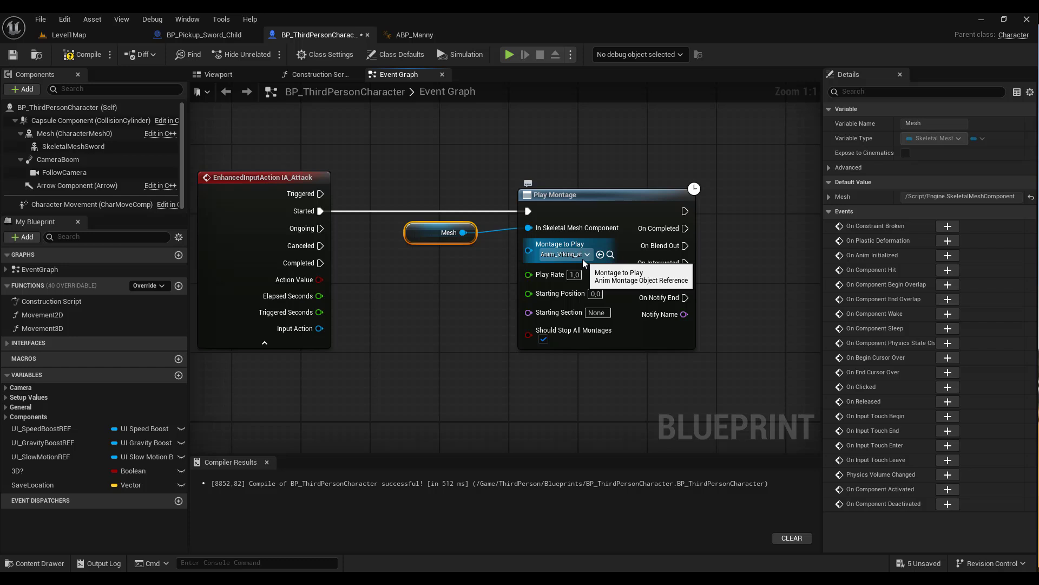
- Check the DefaultSlot node in ABP_Manny's AnimGraph and compile BP_ThirdPersonCharacter
click(403, 34)
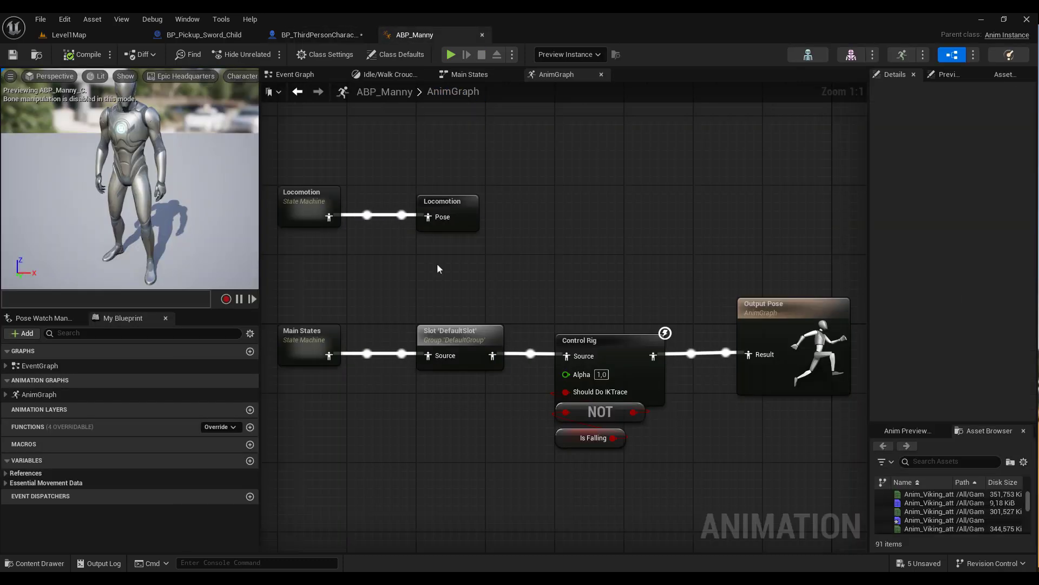
click(459, 361)
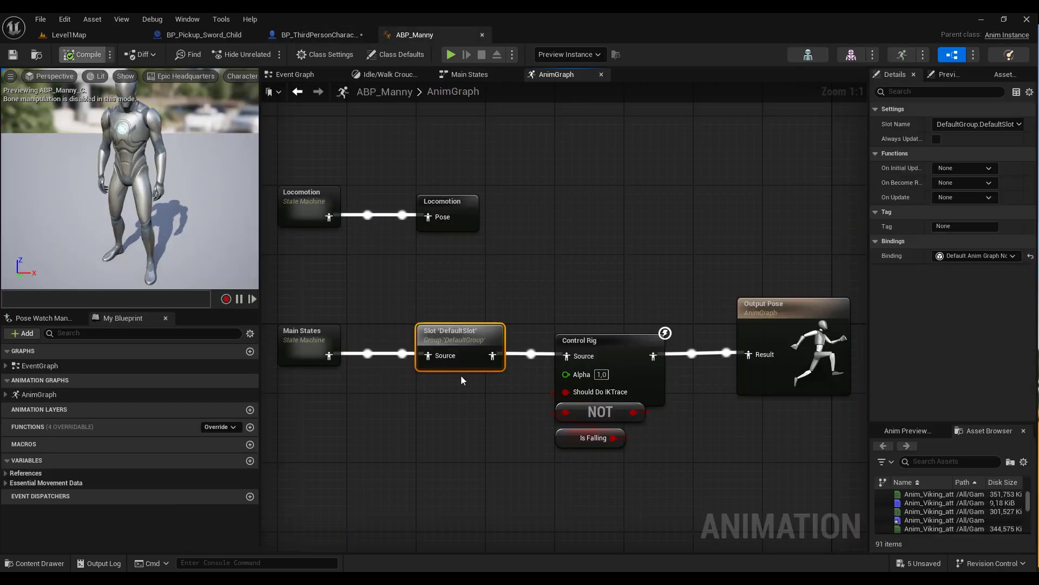
click(297, 33)
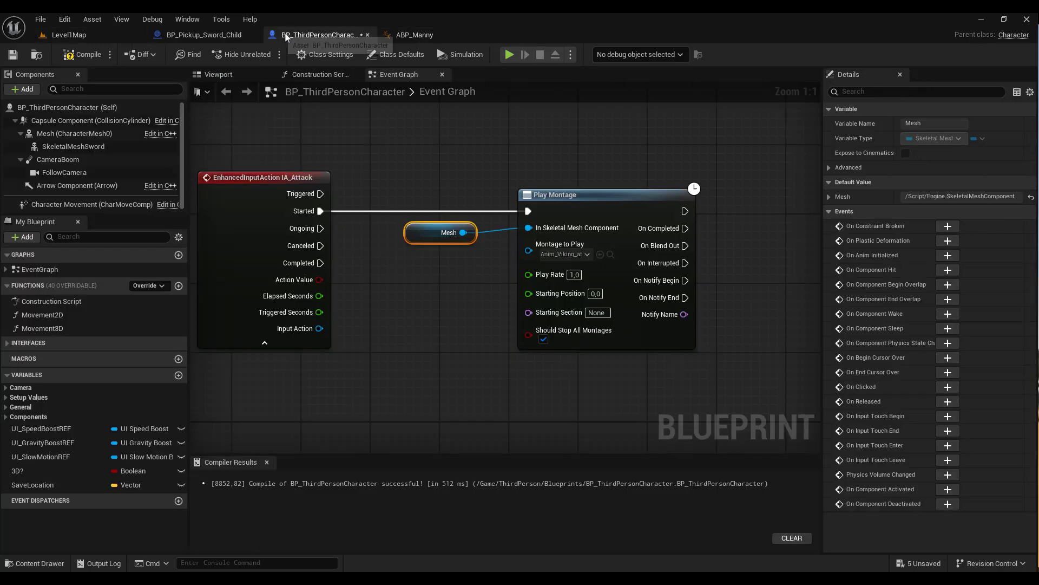
click(86, 56)
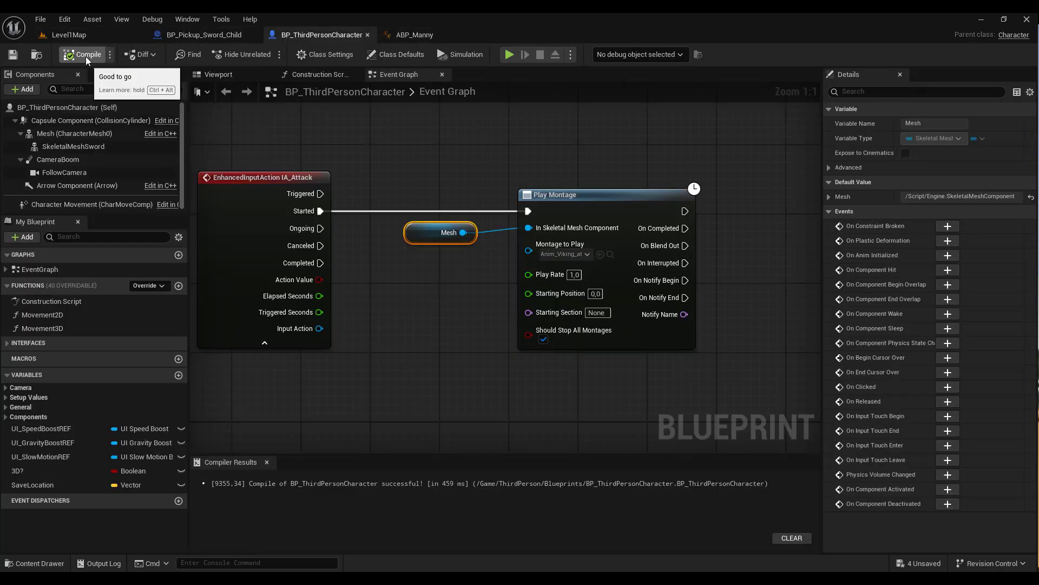
- Play-test Level1Map in the editor, trying the attack and moving the character along the dock, and stop the session
click(69, 36)
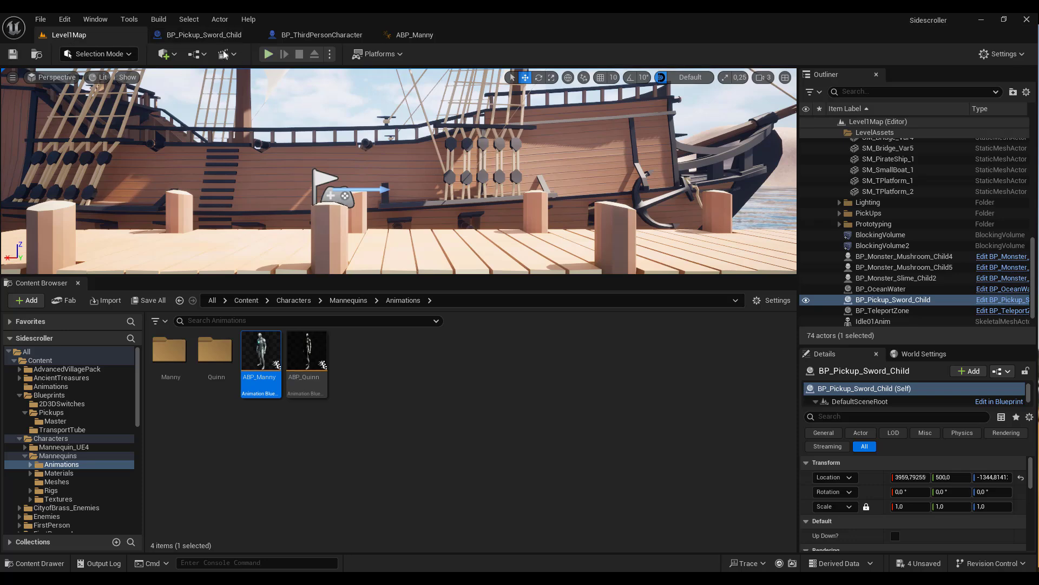
click(268, 54)
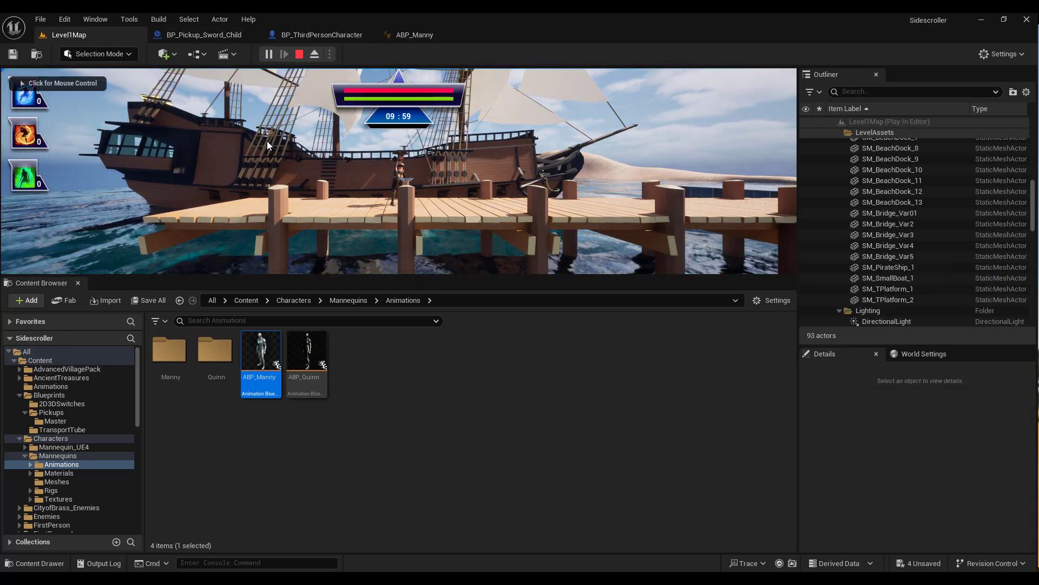
click(267, 140)
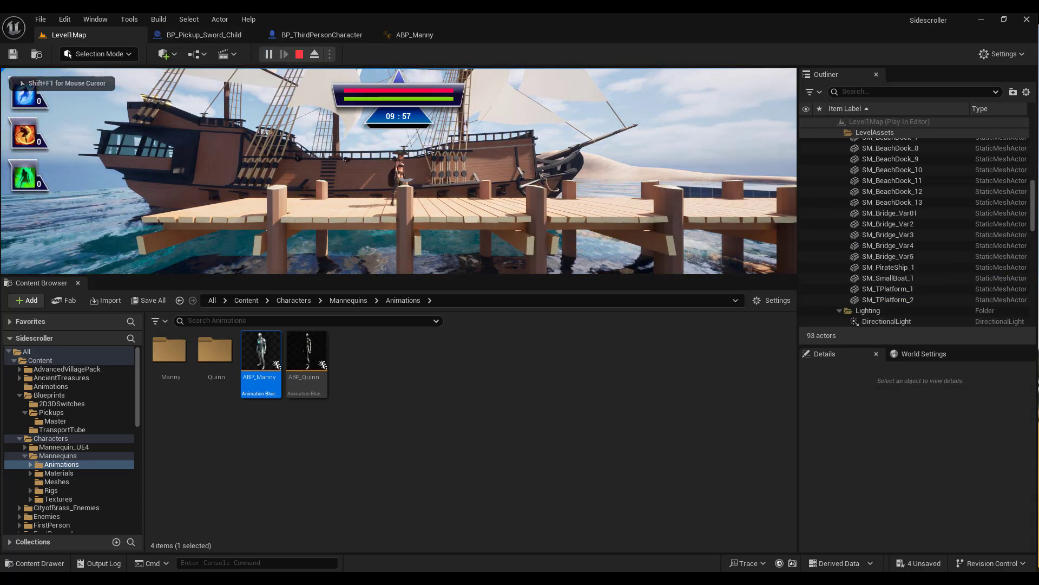
key(d)
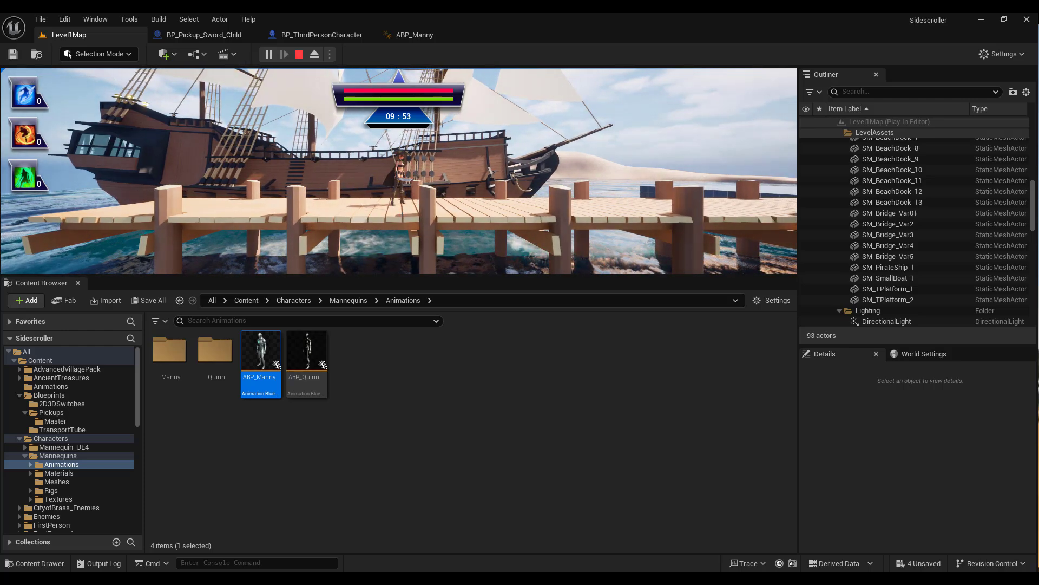
key(Escape)
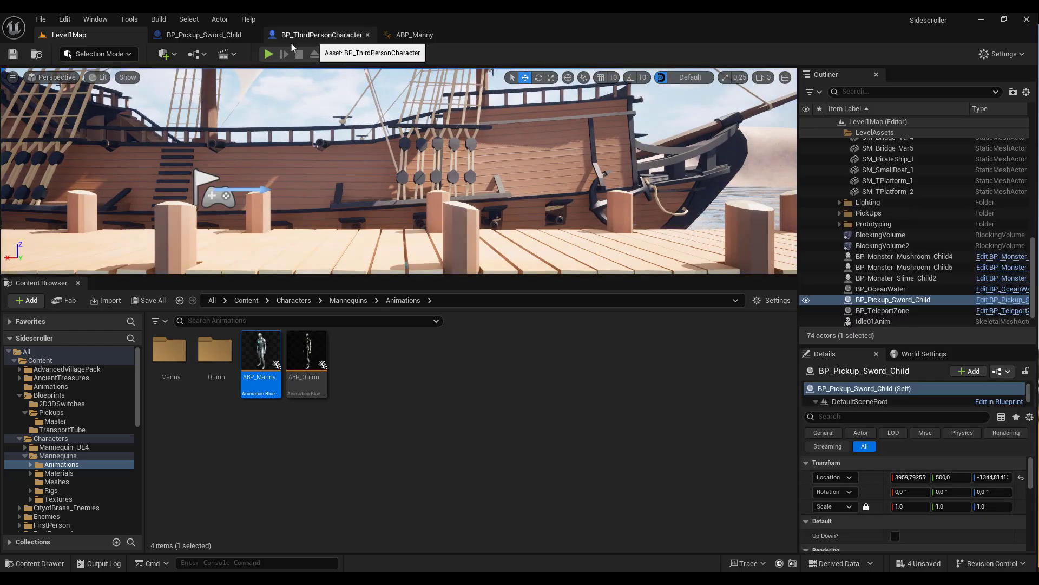
- Set the CameraBoom's Target Arm Length to 300 in BP_ThirdPersonCharacter and compile the blueprint
click(313, 38)
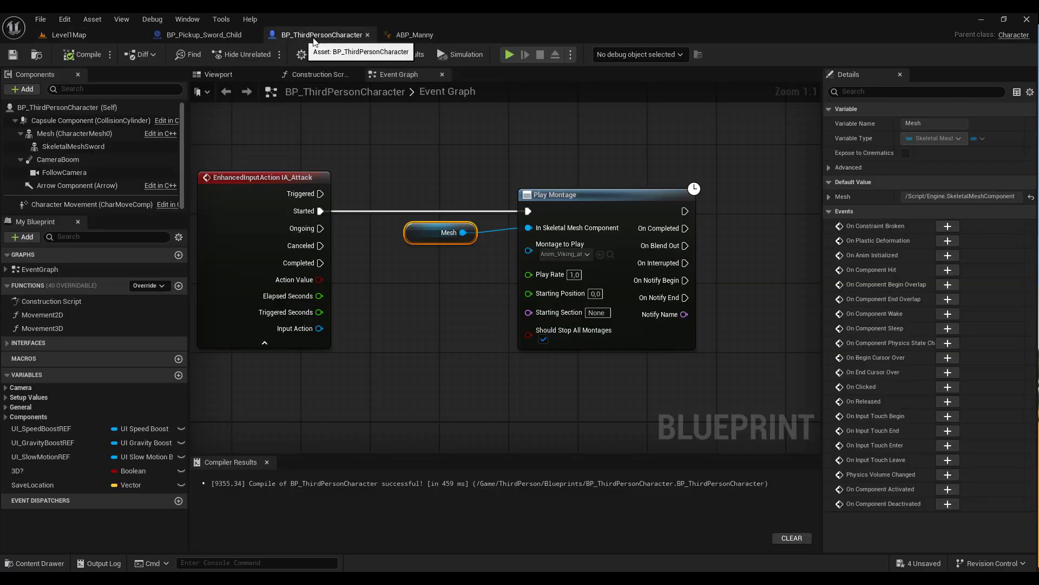
click(72, 159)
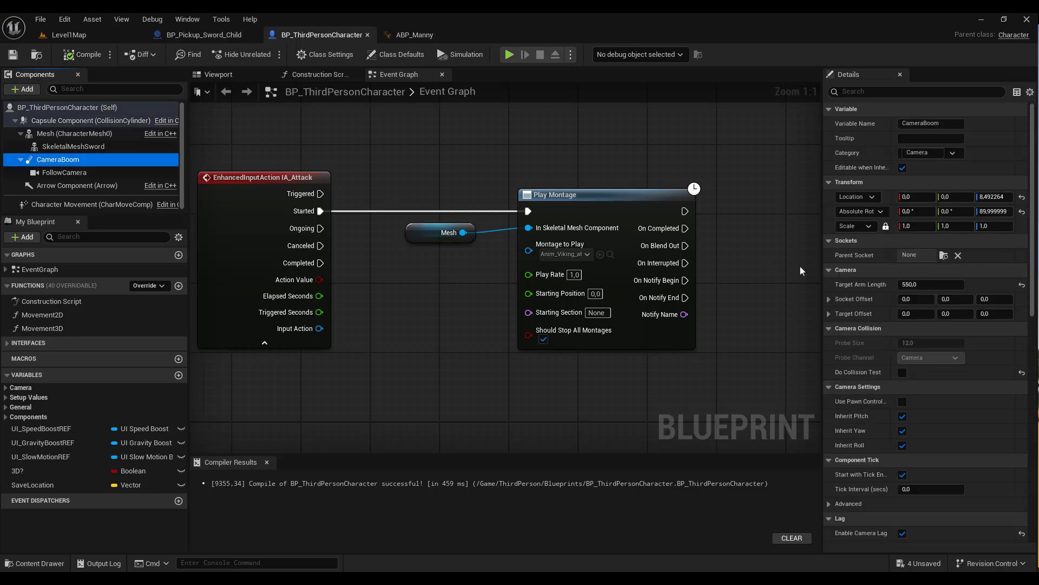
click(920, 284)
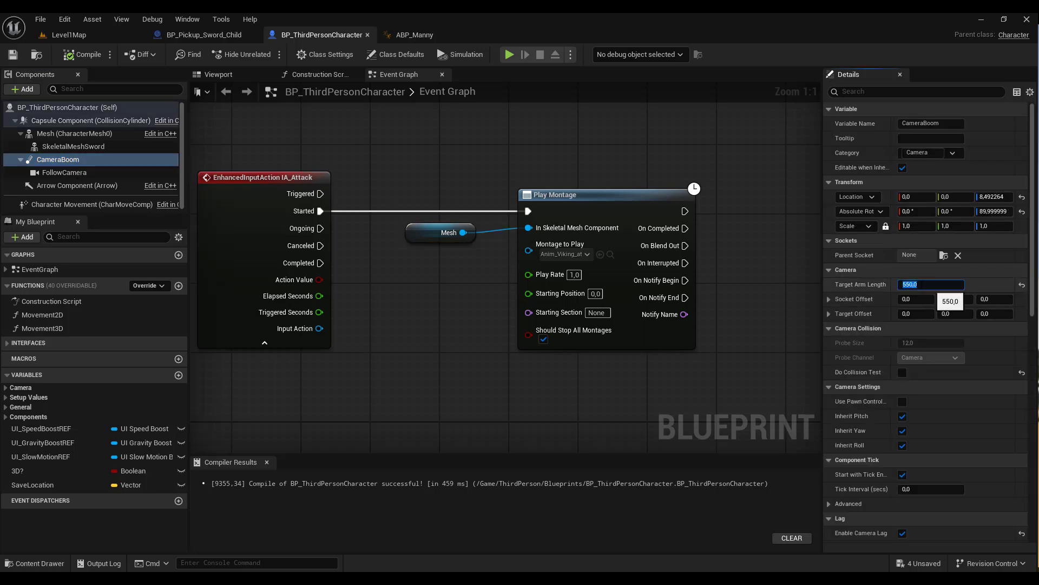
text(300)
key(Return)
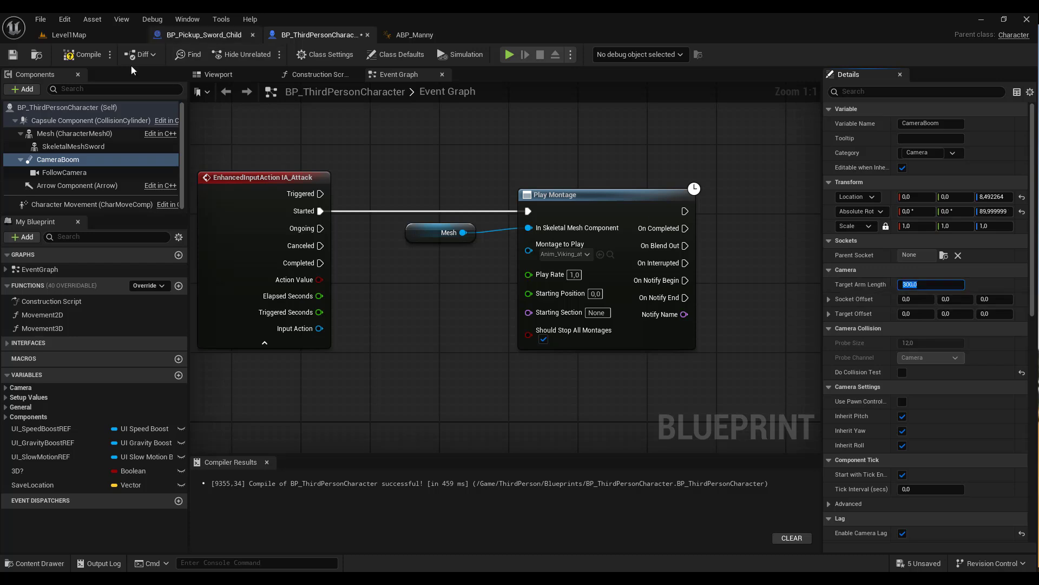
click(85, 54)
- Play-test Level1Map with the closer camera, running the character back and forth along the dock, and stop the session
click(85, 34)
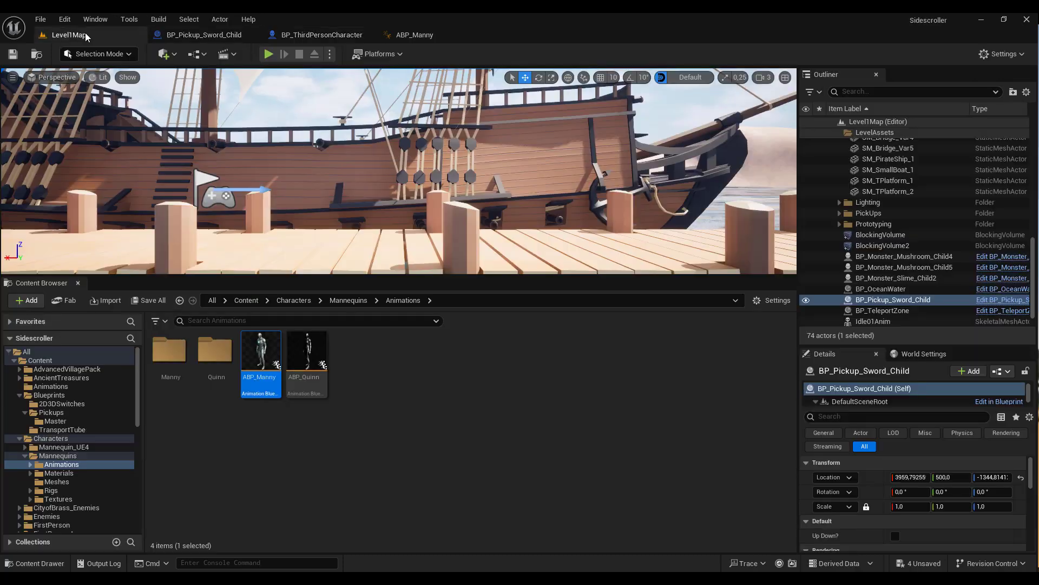
click(267, 54)
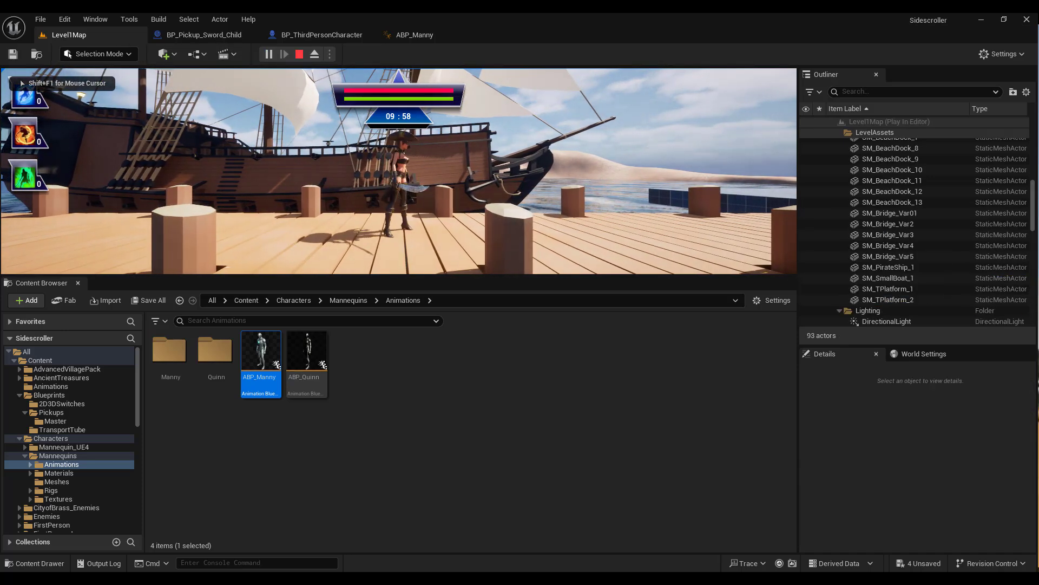
key(d)
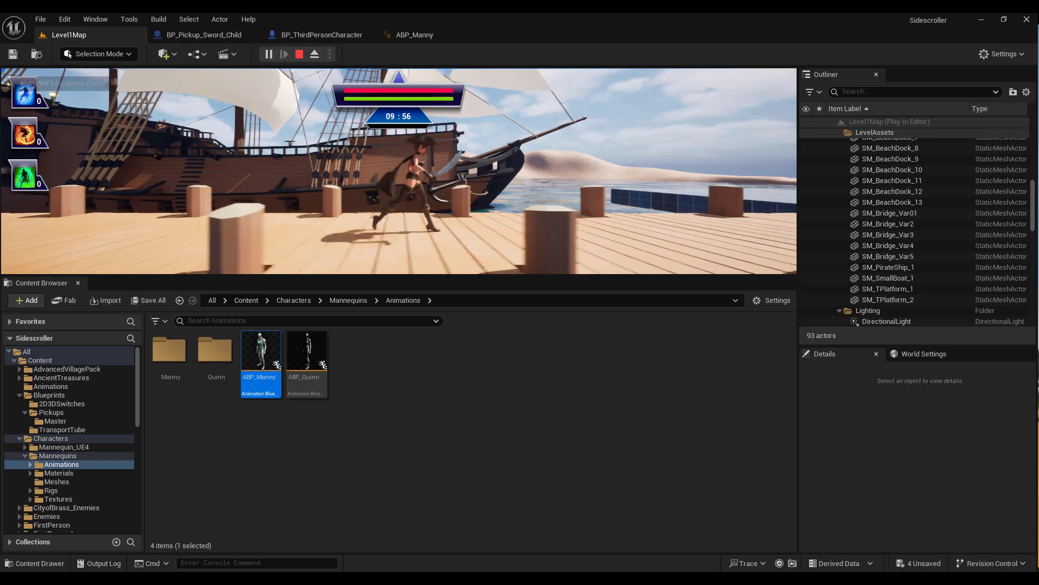
key(a)
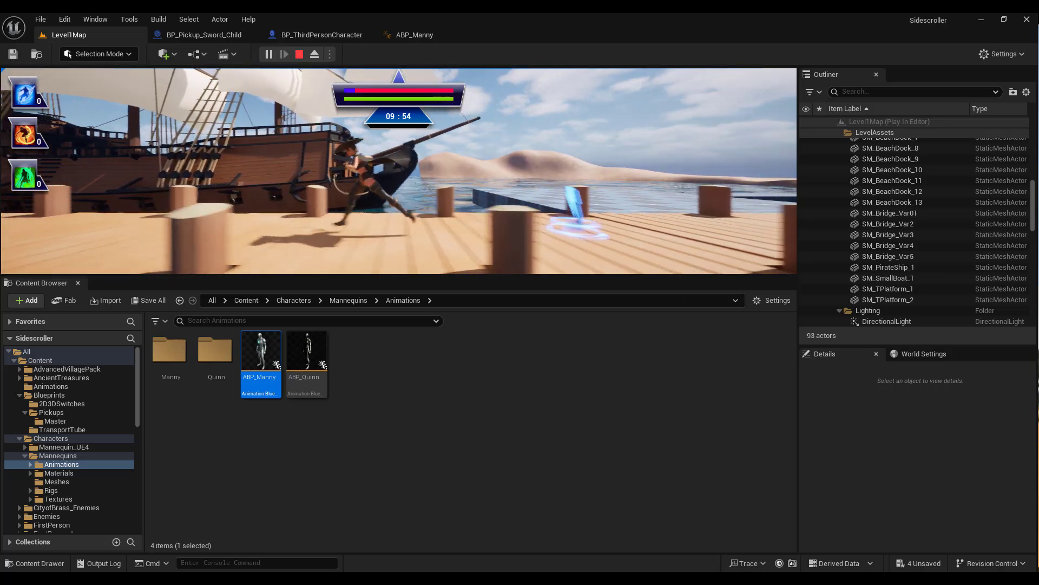
key(d)
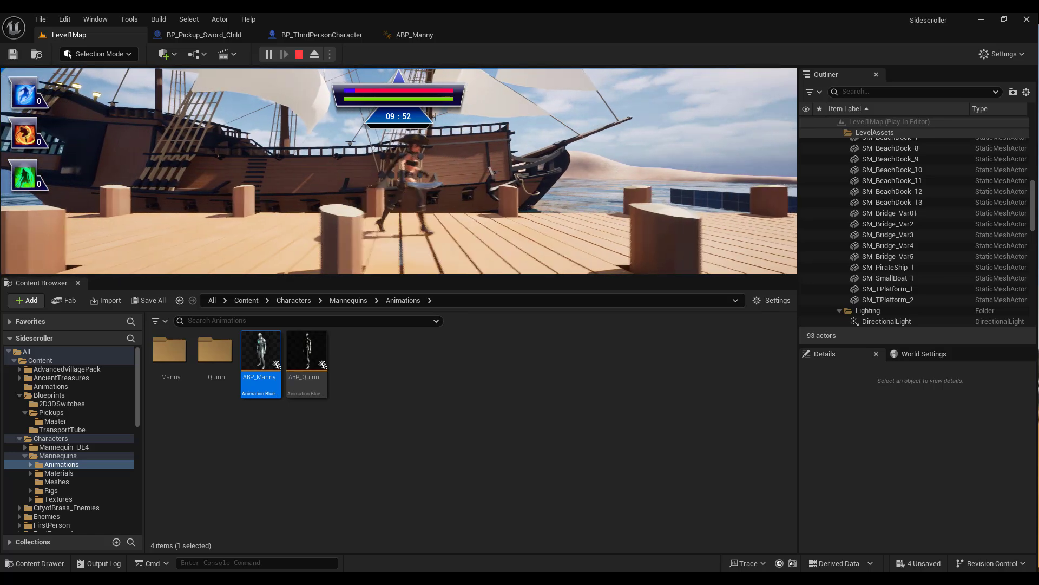
key(a)
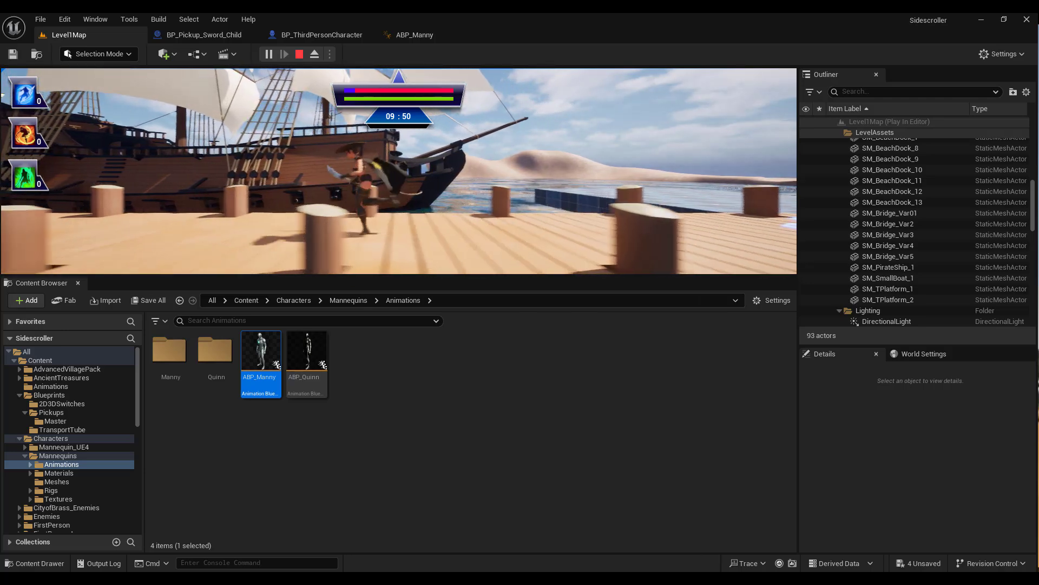
key(d)
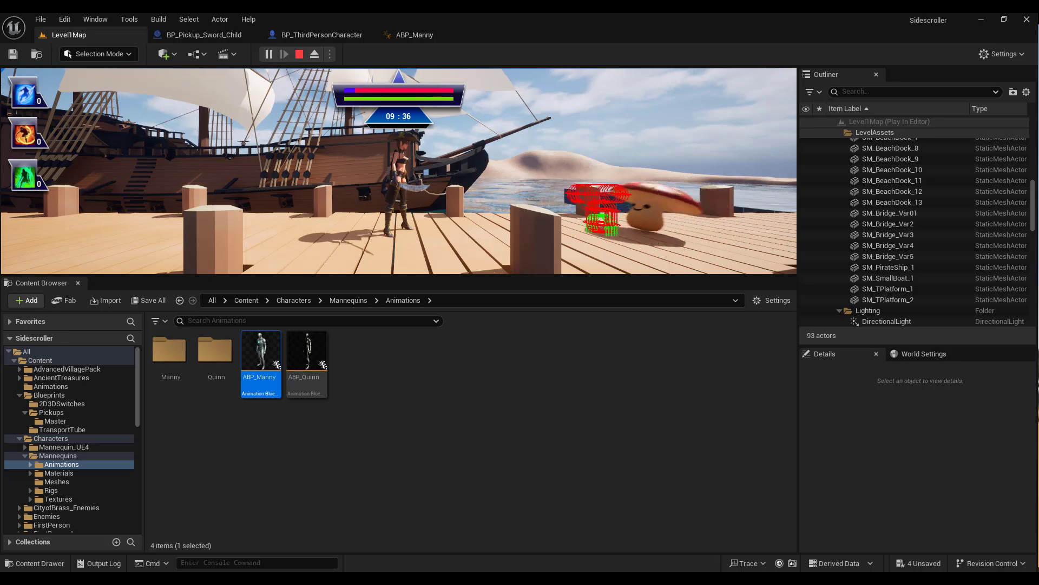
key(a)
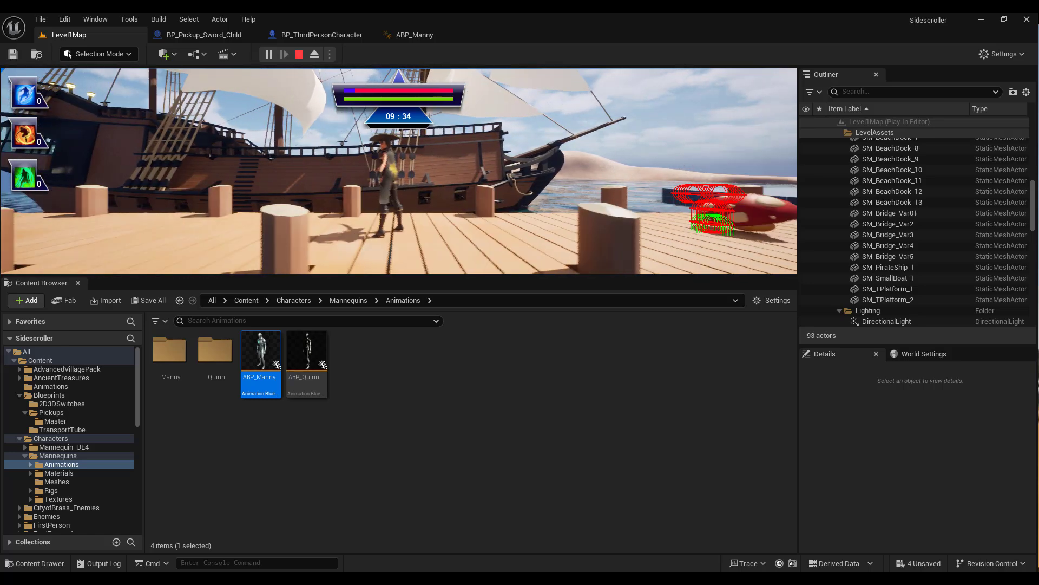
key(d)
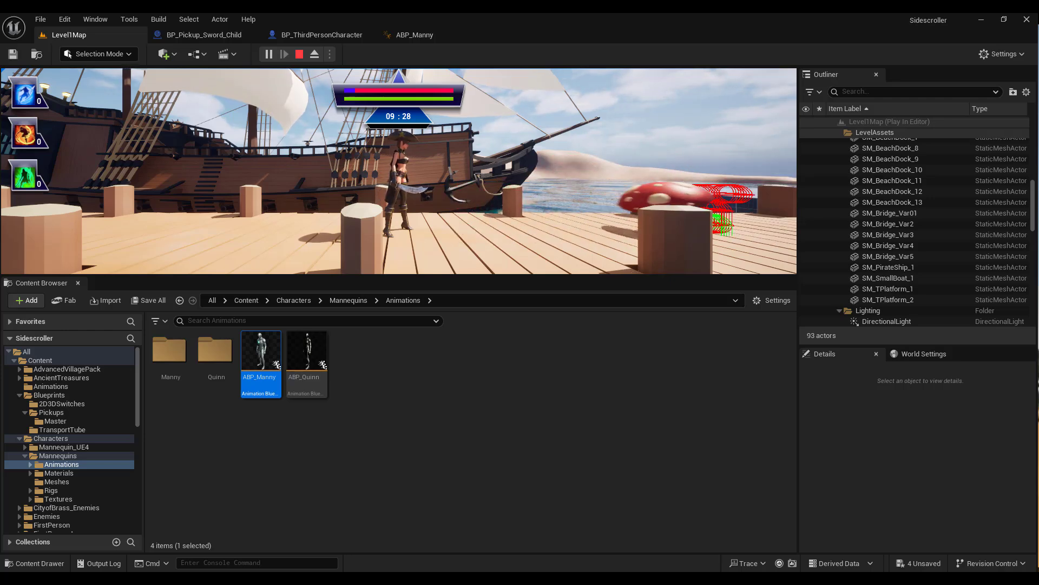
key(Escape)
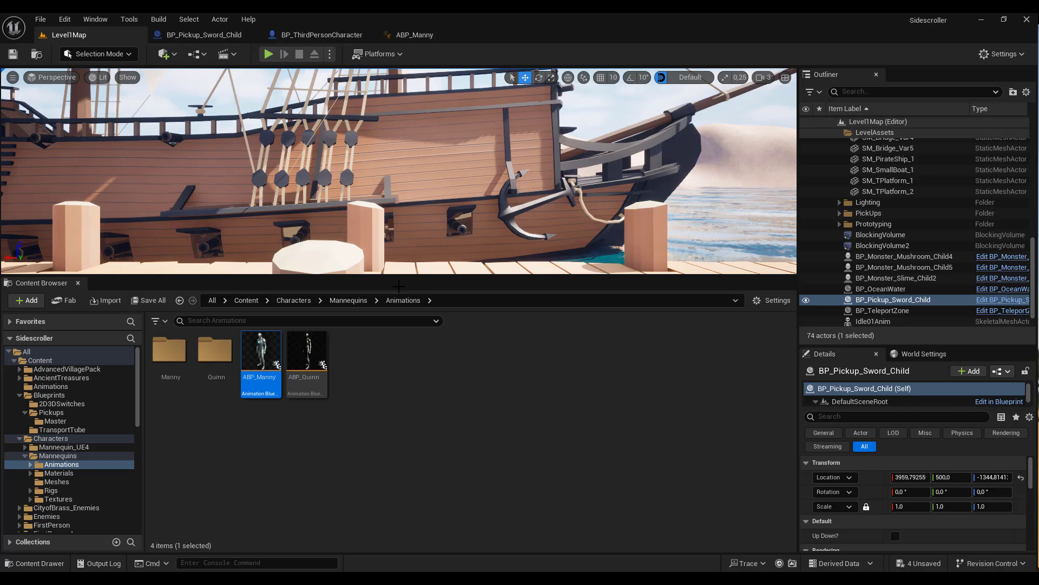
- Enlarge the level viewport by shrinking the Content Browser, and close the ABP_Manny editor
drag(422, 278, 430, 368)
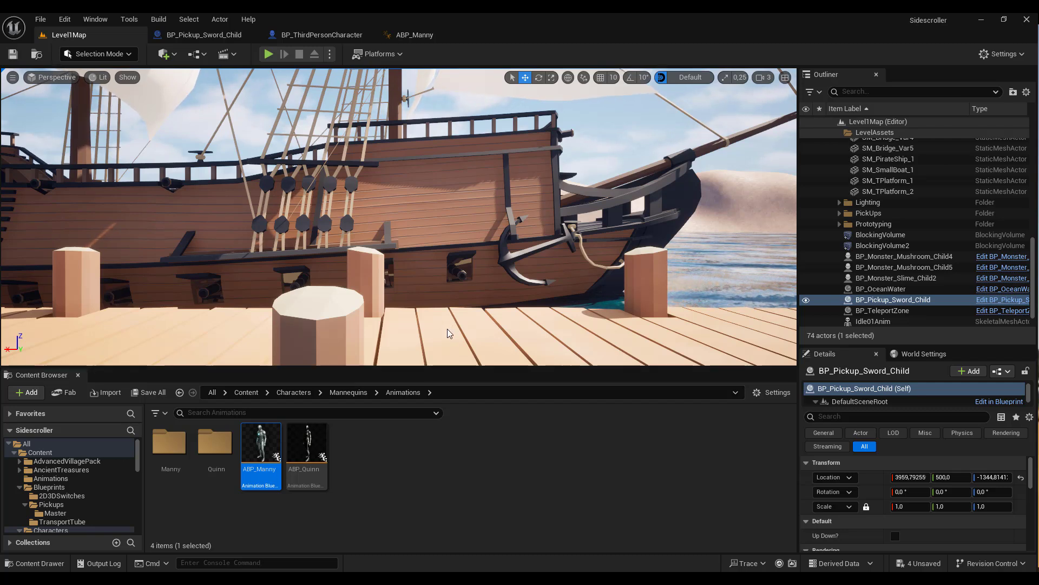
click(480, 34)
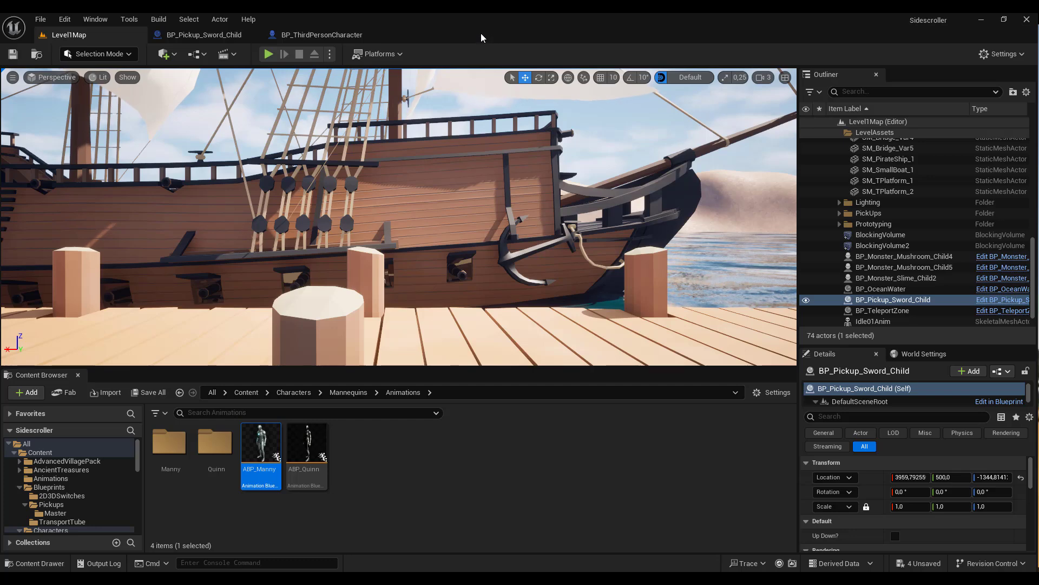
- Turn off the Visible rendering option for the SkeletalMeshSword component in BP_ThirdPersonCharacter and compile
click(311, 35)
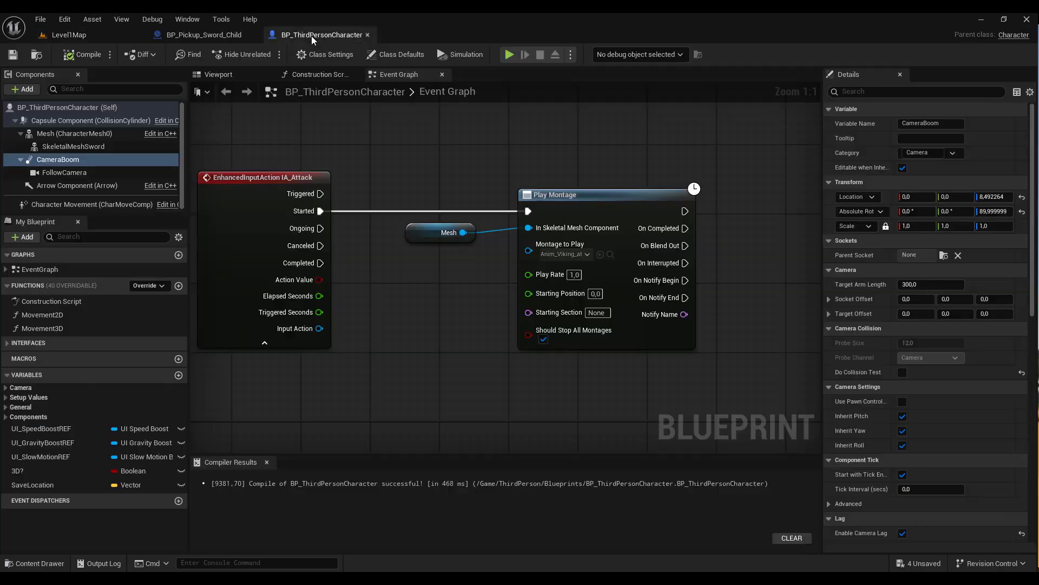
click(214, 76)
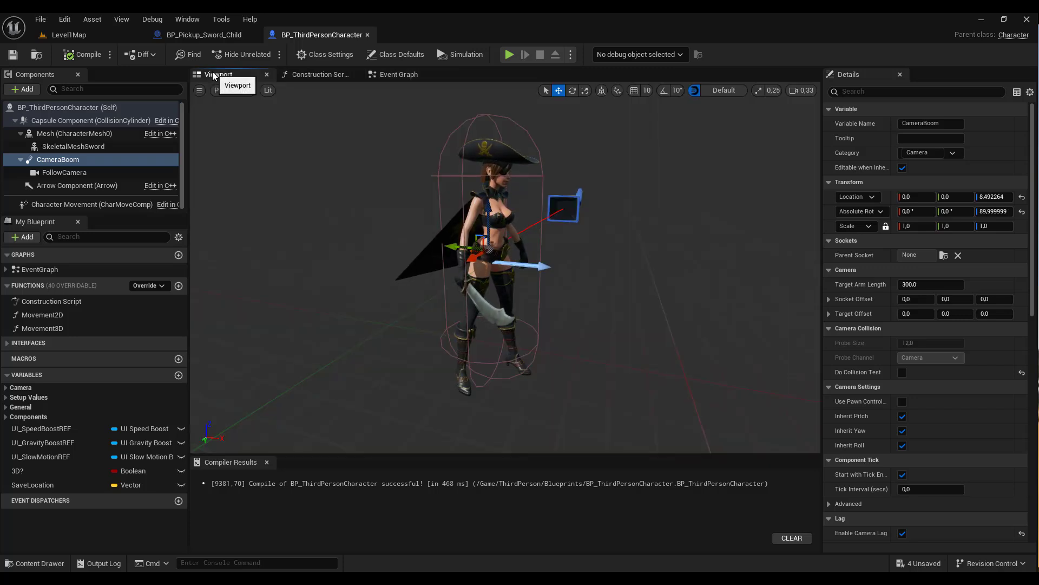
click(77, 148)
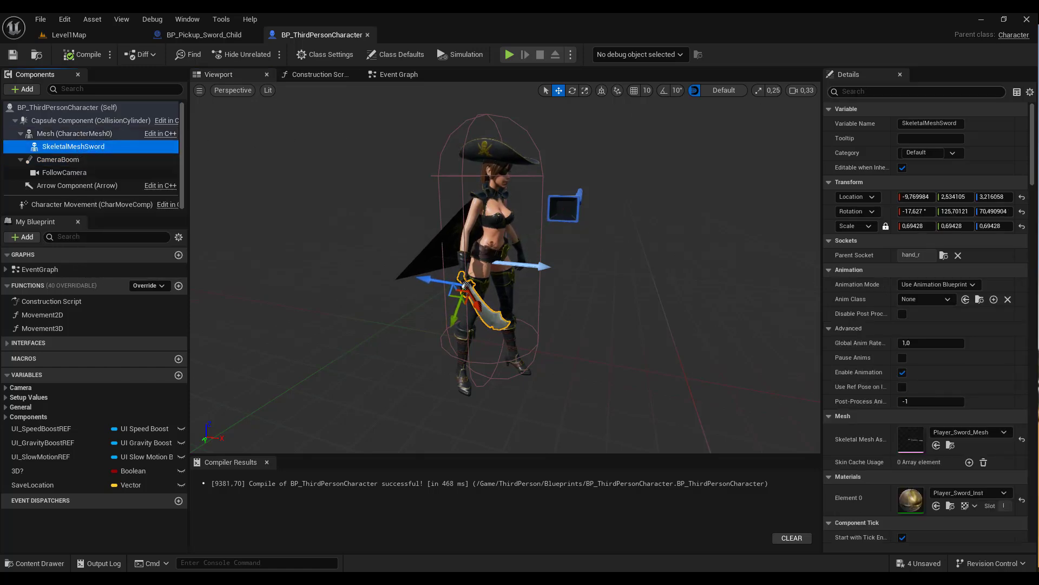
click(877, 92)
text(visi)
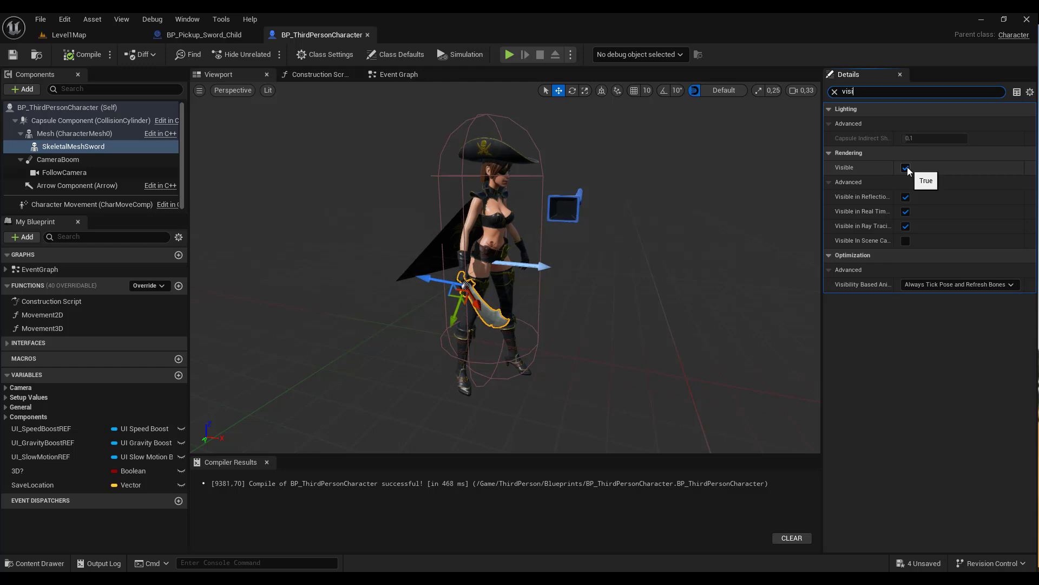
click(906, 168)
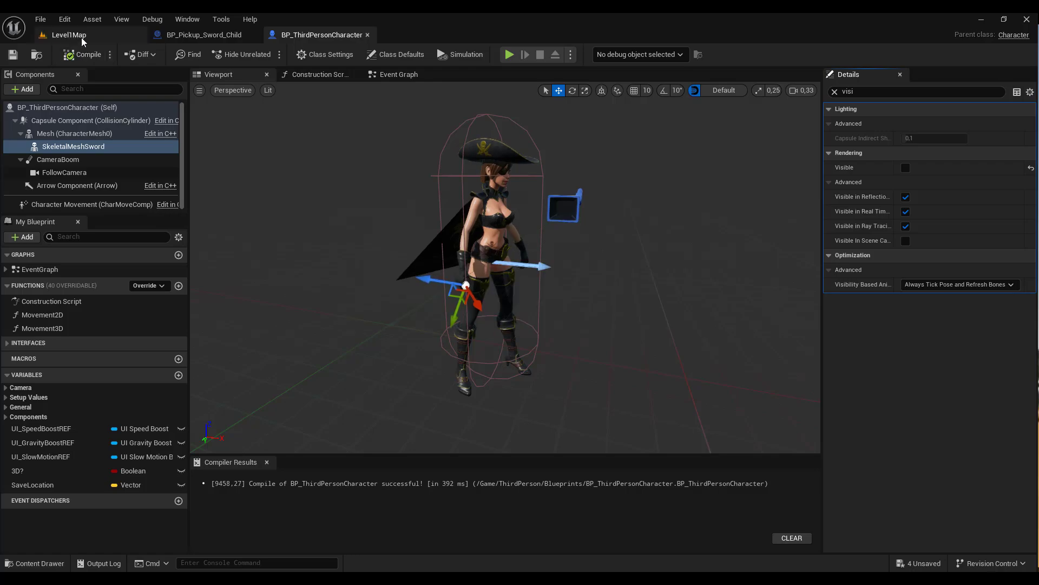
- Play-test Level1Map with the hidden sword, running the character both ways along the dock, and stop the session
click(69, 35)
click(268, 55)
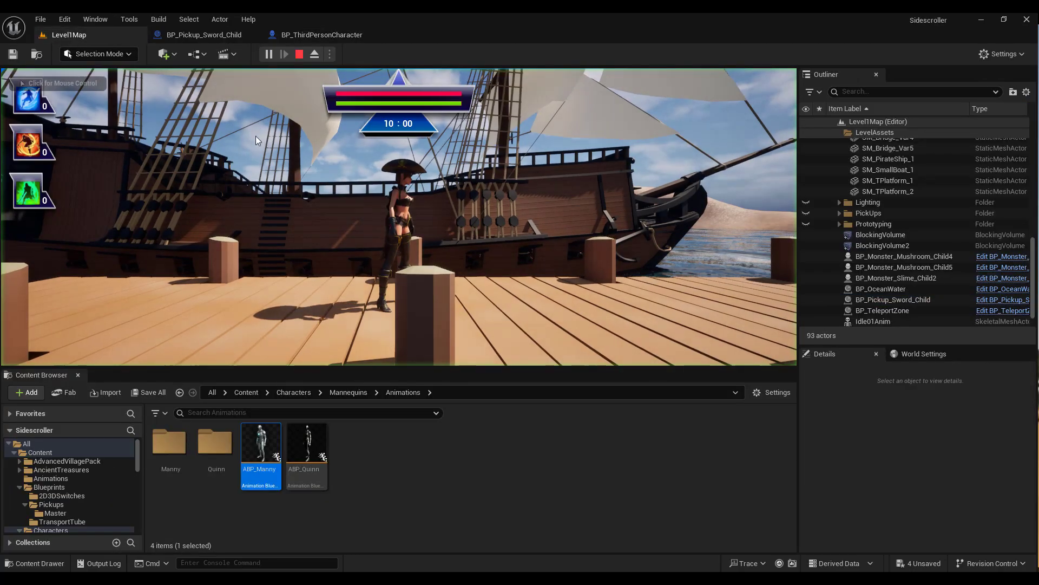
key(a)
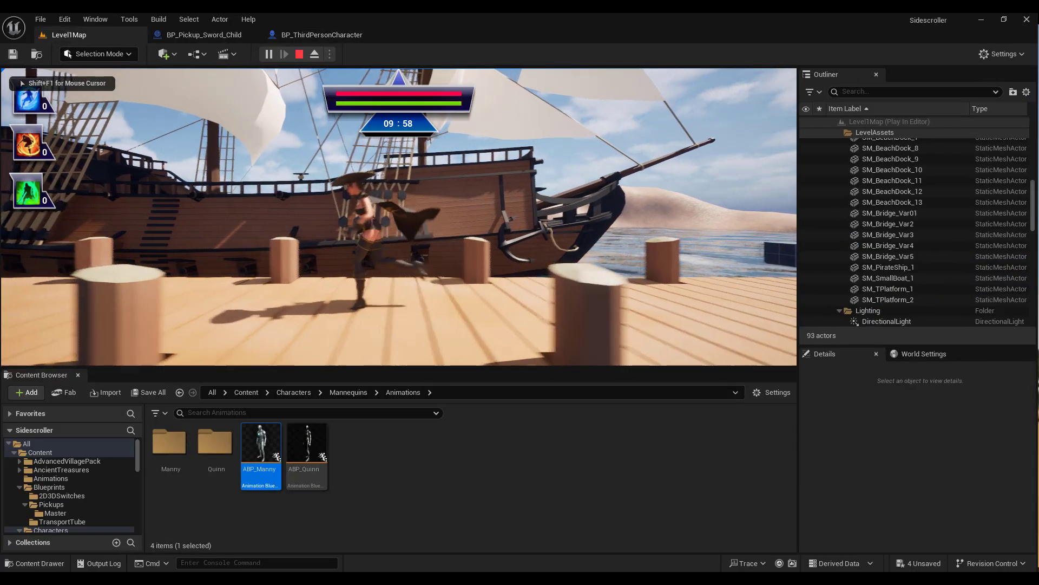
key(d)
key(a)
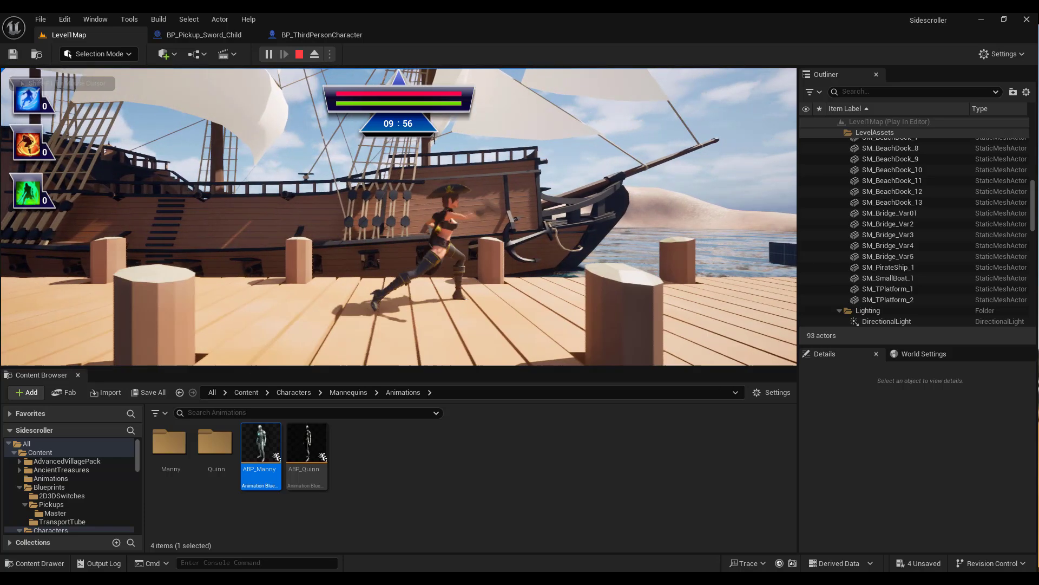
key(d)
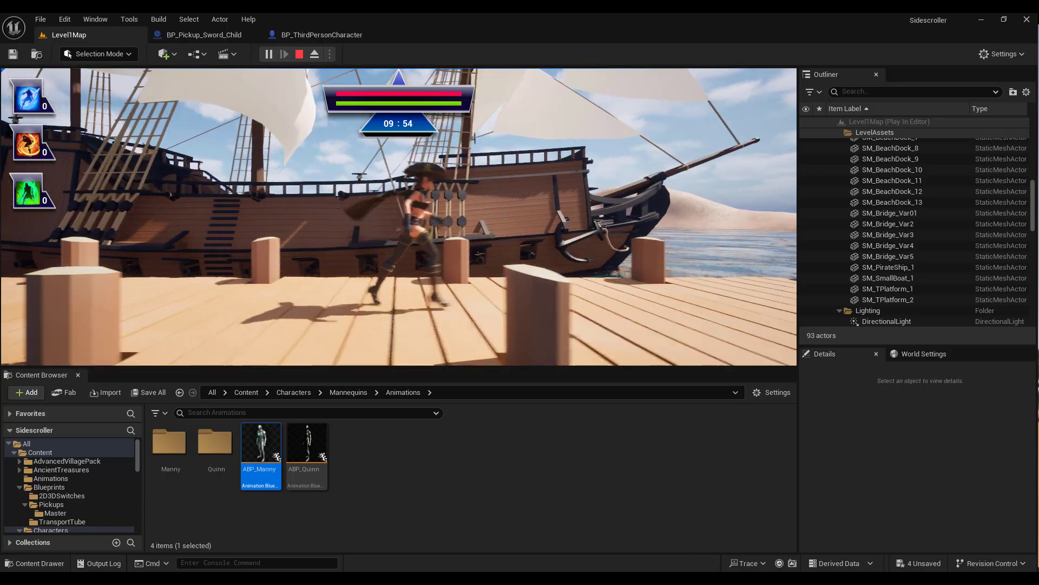
key(a)
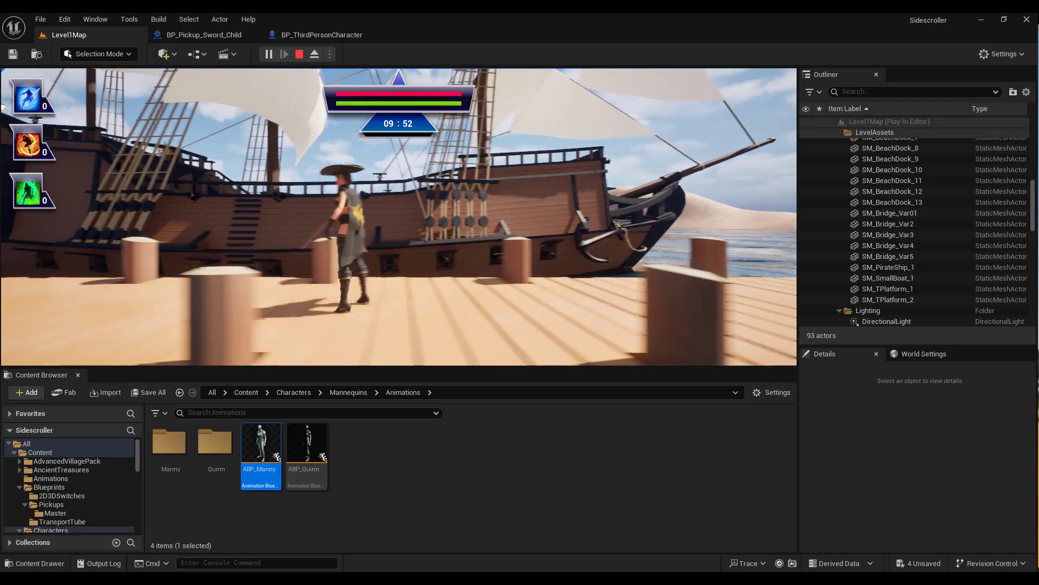
key(d)
key(Escape)
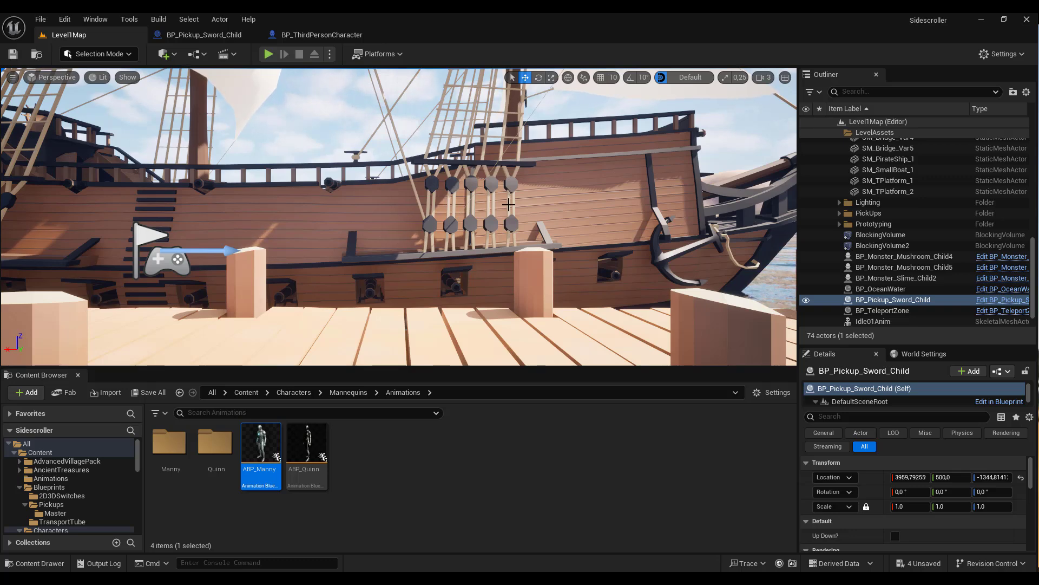
- Expand all categories of BP_ThirdPersonCharacter's Class Settings with the search filter cleared, and examine its implemented interfaces
click(316, 36)
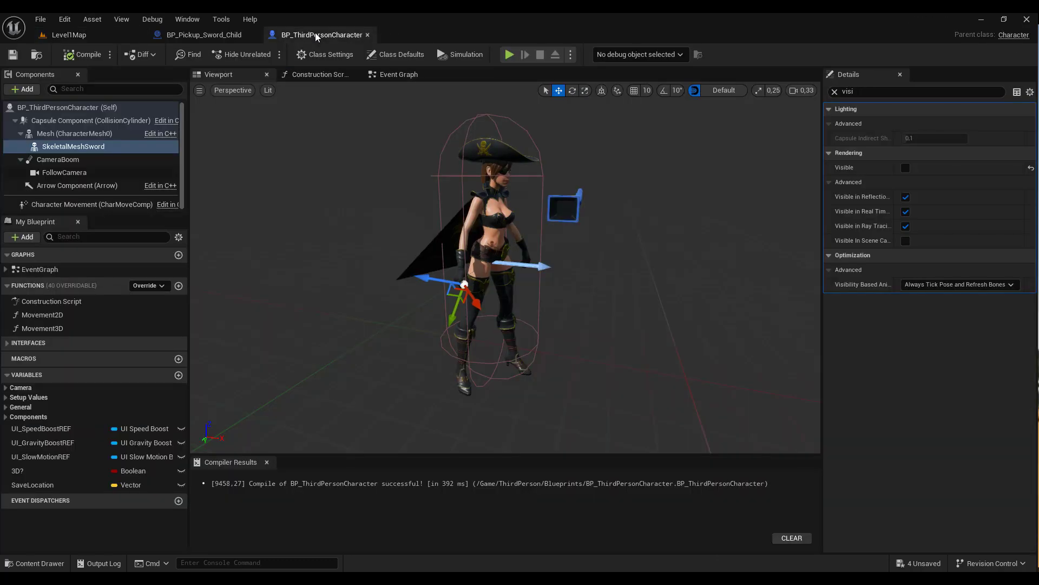
click(394, 73)
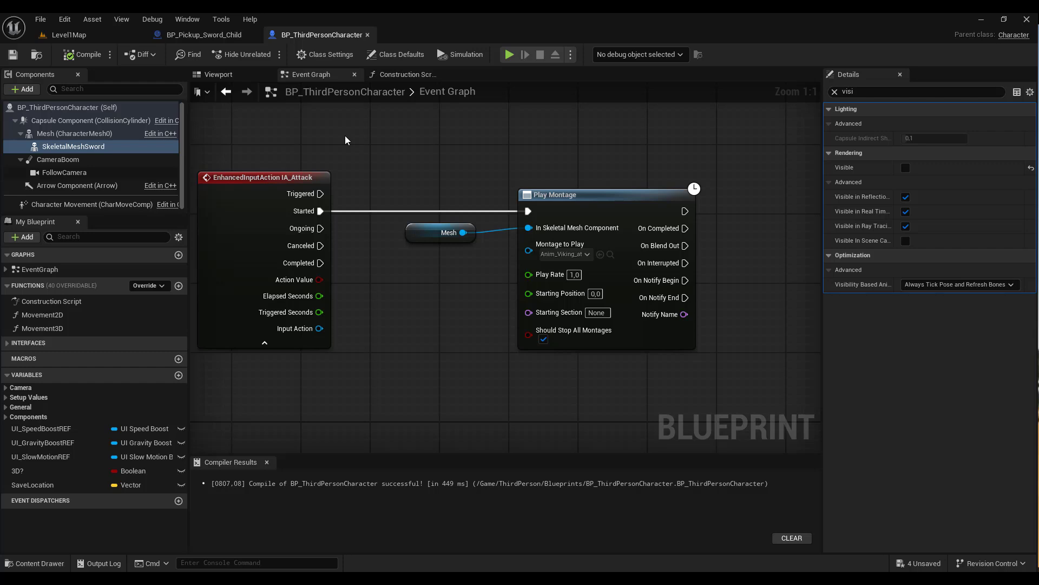
click(322, 54)
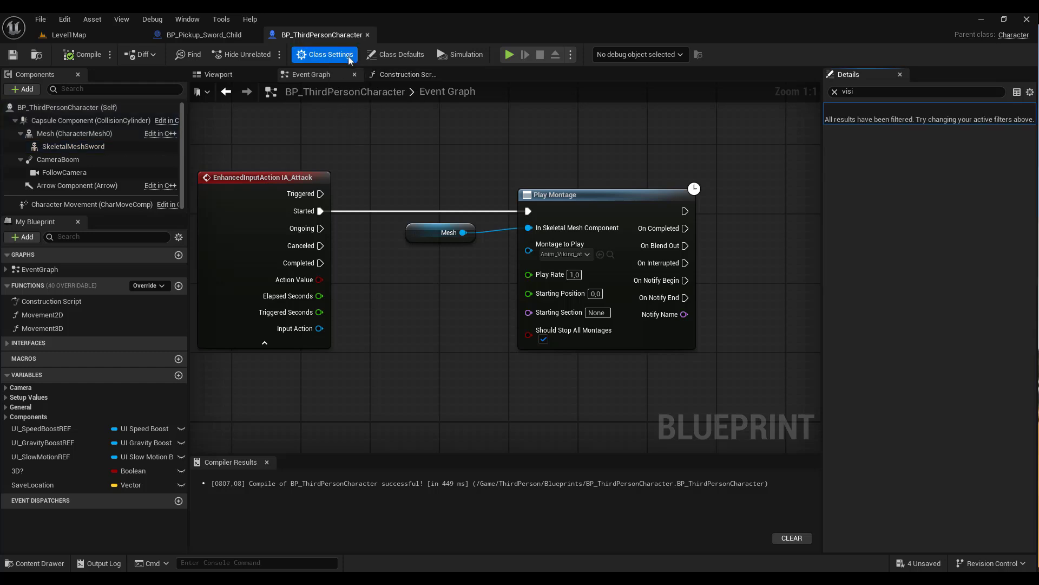
click(834, 92)
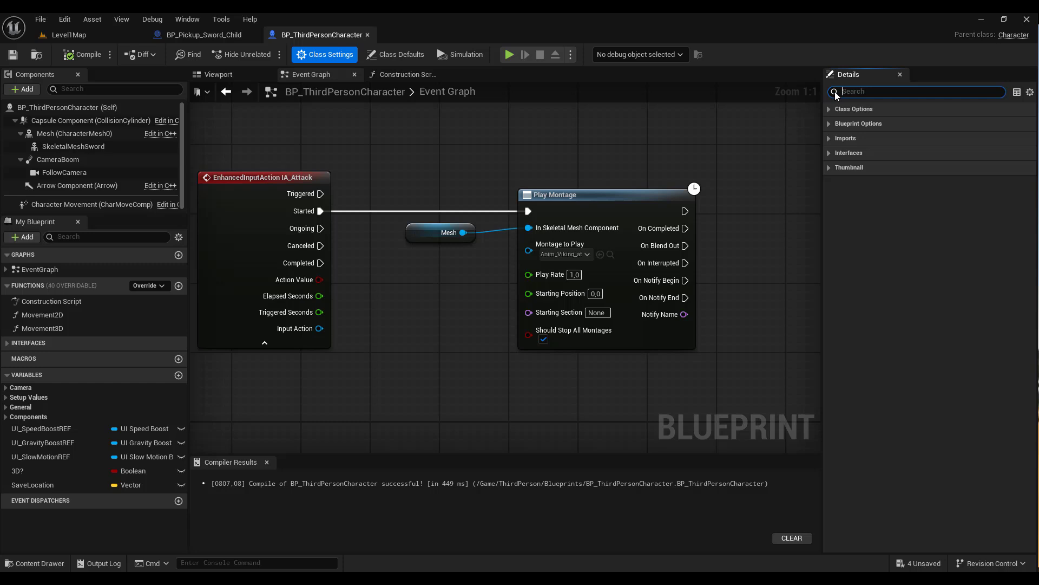
click(1030, 92)
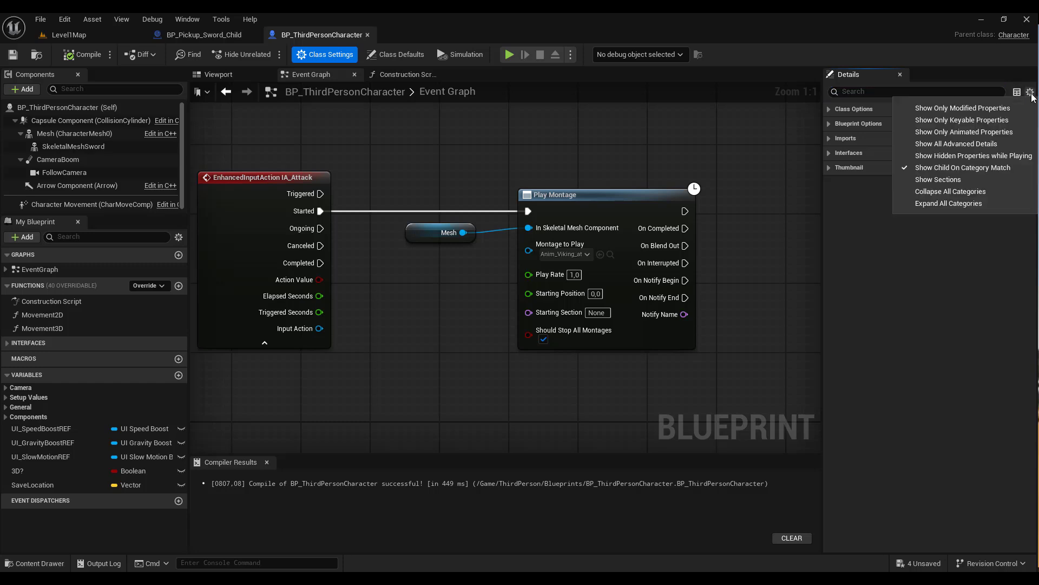
click(963, 203)
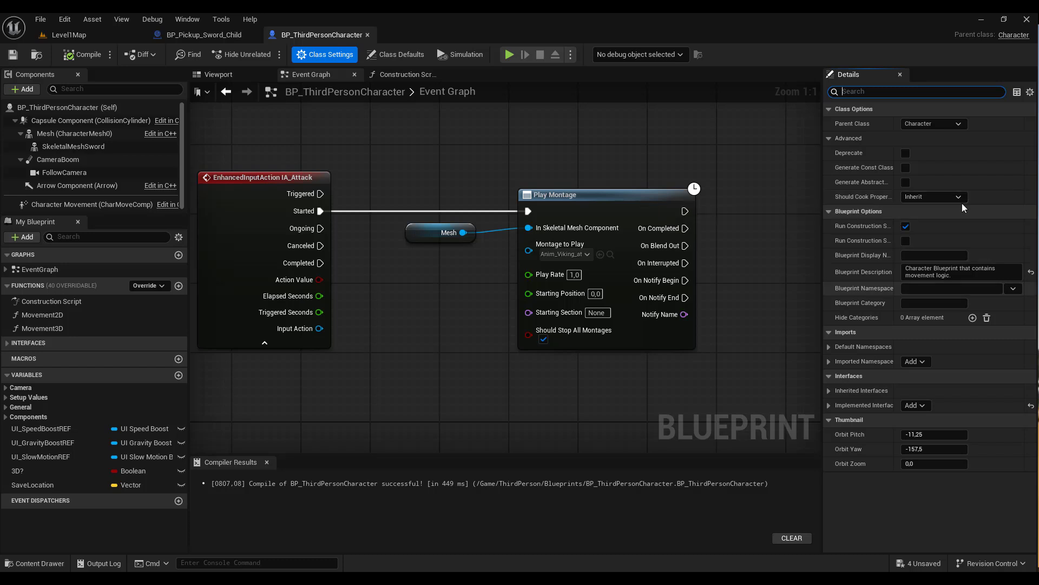
click(829, 405)
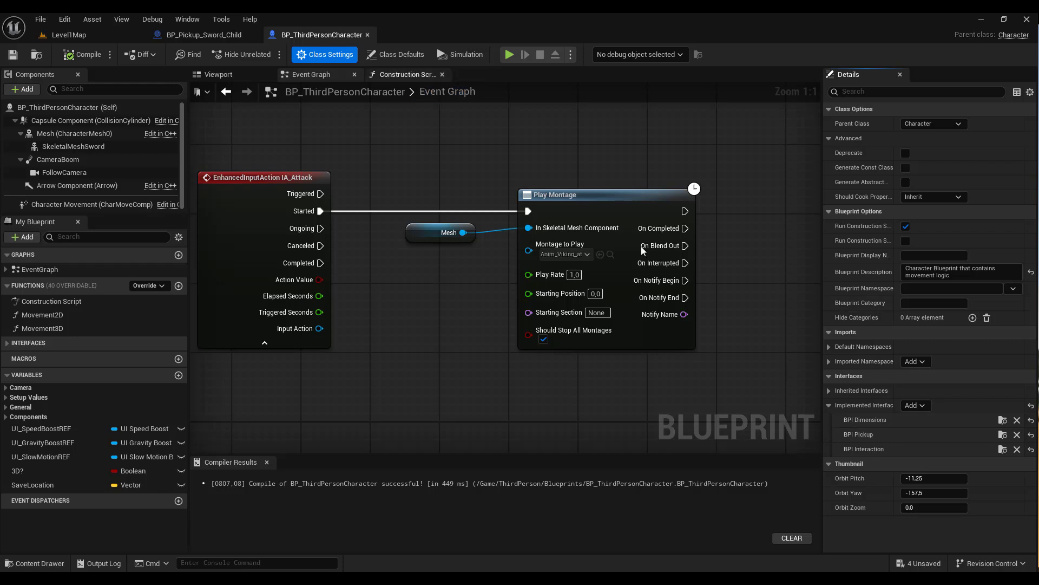
- Expand the Interfaces list of BP_ThirdPersonCharacter and examine the existing interface sections in the event graph, including Add Health Interface and Add Power Interface
click(398, 54)
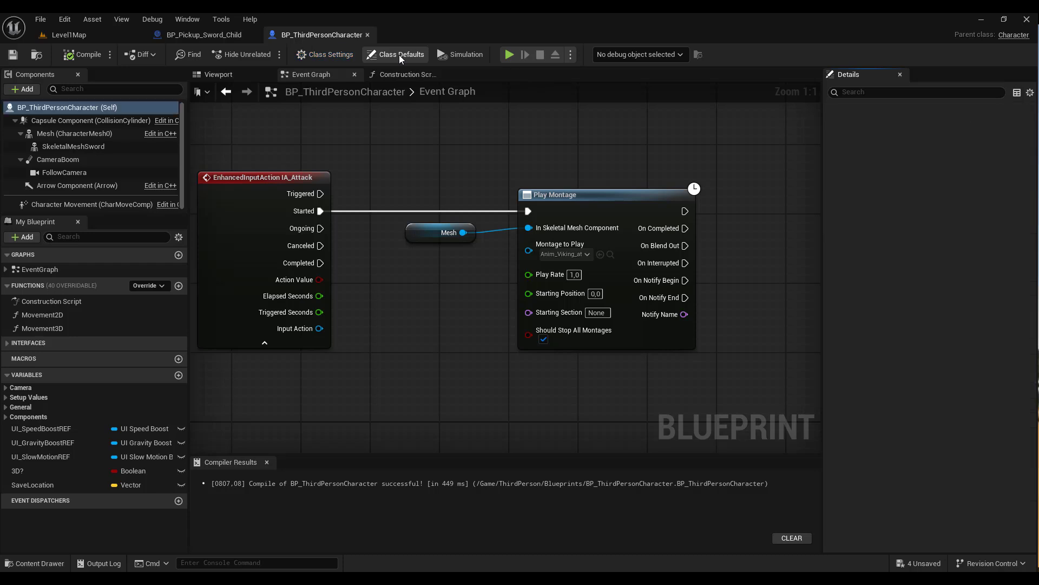
click(8, 344)
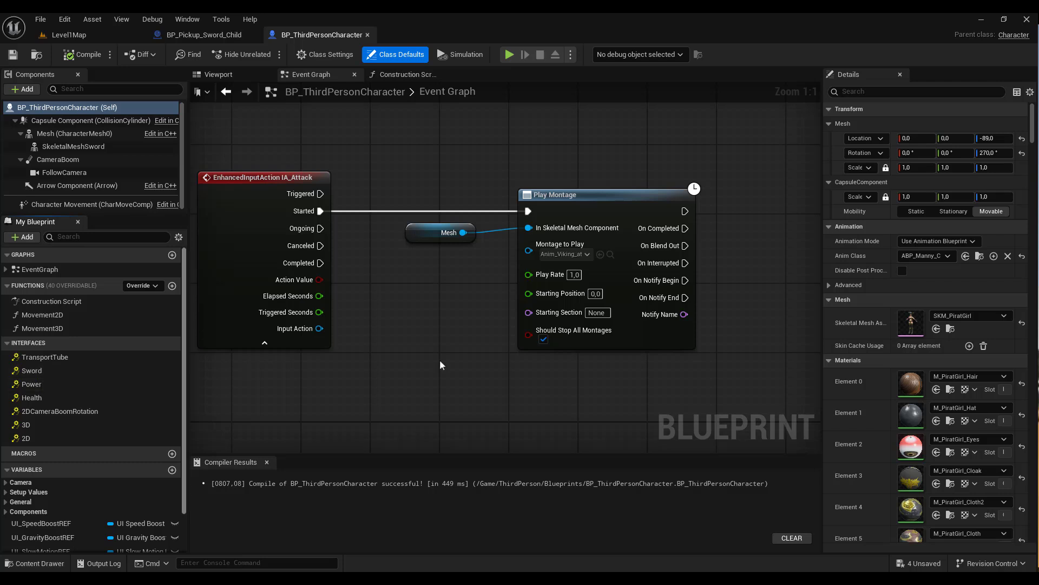
scroll(463, 360, down, 5)
right_drag(463, 360, 458, 484)
right_drag(461, 304, 421, 282)
scroll(493, 320, down, 5)
scroll(422, 285, up, 5)
right_drag(440, 318, 479, 115)
right_drag(460, 381, 418, 161)
right_drag(423, 273, 407, 112)
right_drag(436, 322, 451, 125)
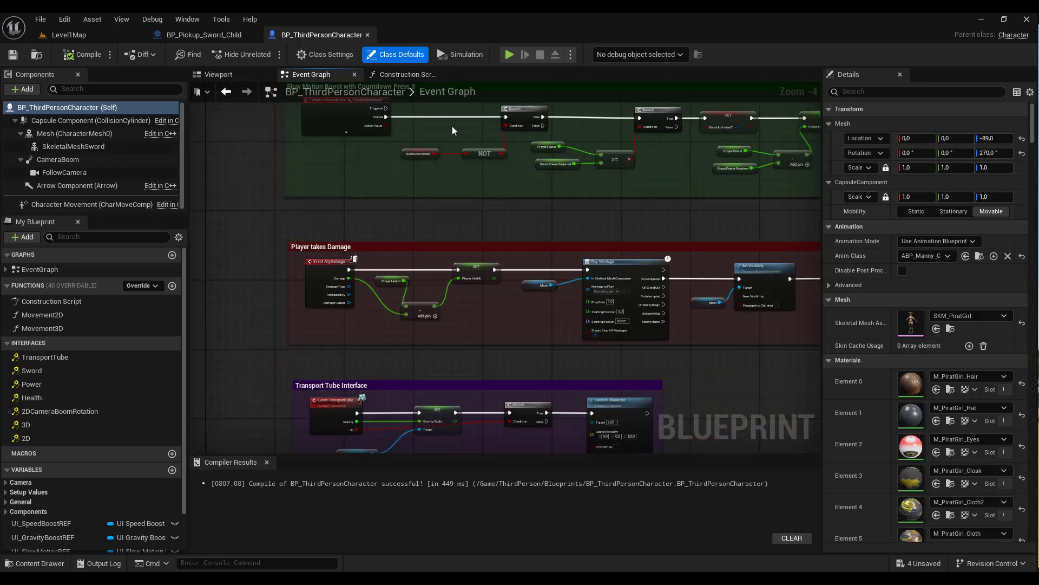
mouse_move(448, 295)
right_down()
mouse_move(447, 136)
mouse_move(459, 223)
right_up()
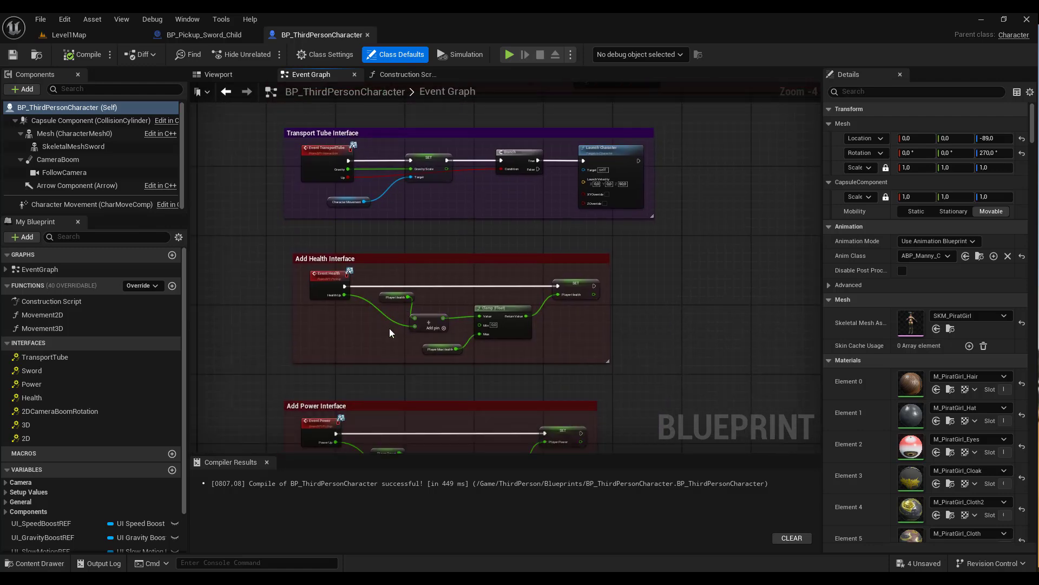
right_drag(389, 328, 405, 152)
right_drag(357, 295, 355, 265)
scroll(275, 239, down, 2)
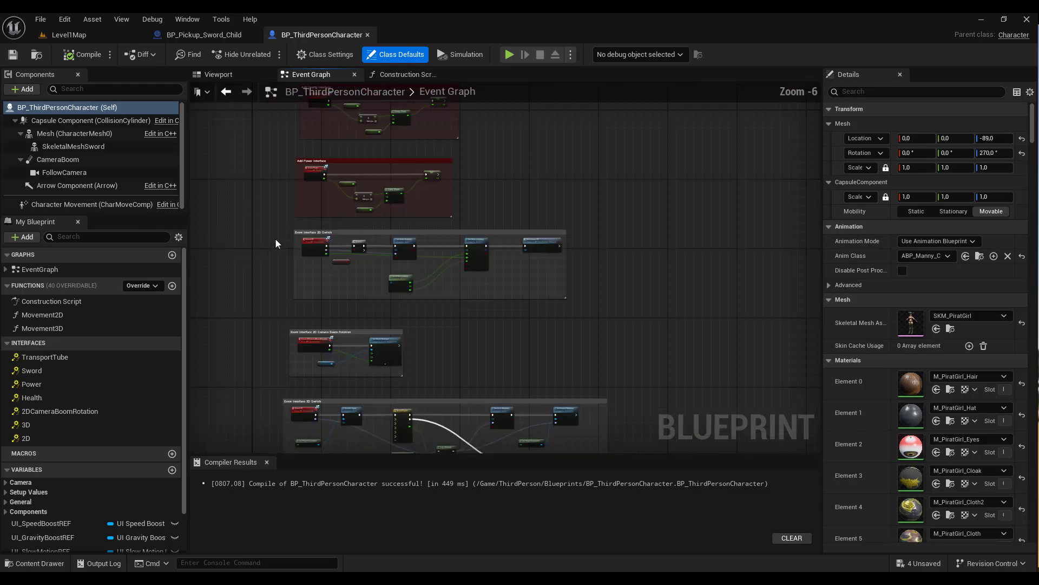
scroll(267, 246, down, 3)
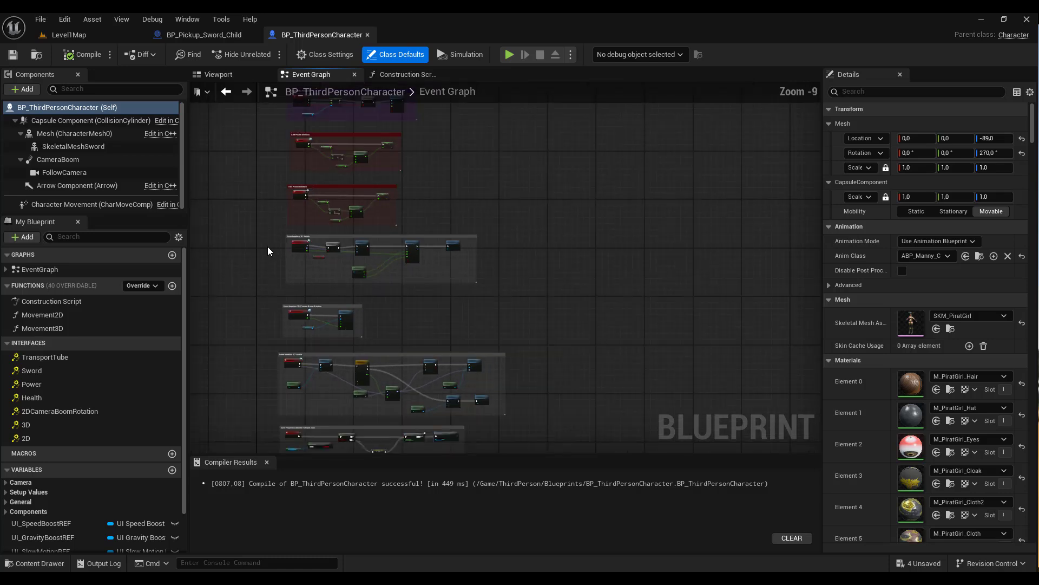
right_drag(267, 246, 274, 356)
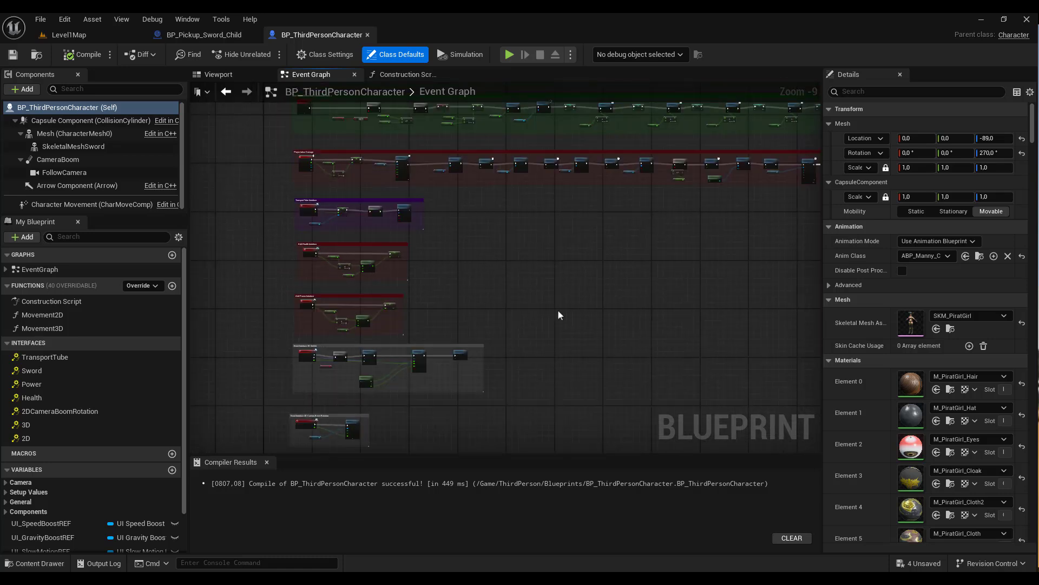
scroll(449, 273, up, 4)
mouse_move(448, 269)
right_down()
mouse_move(564, 244)
mouse_move(484, 250)
right_up()
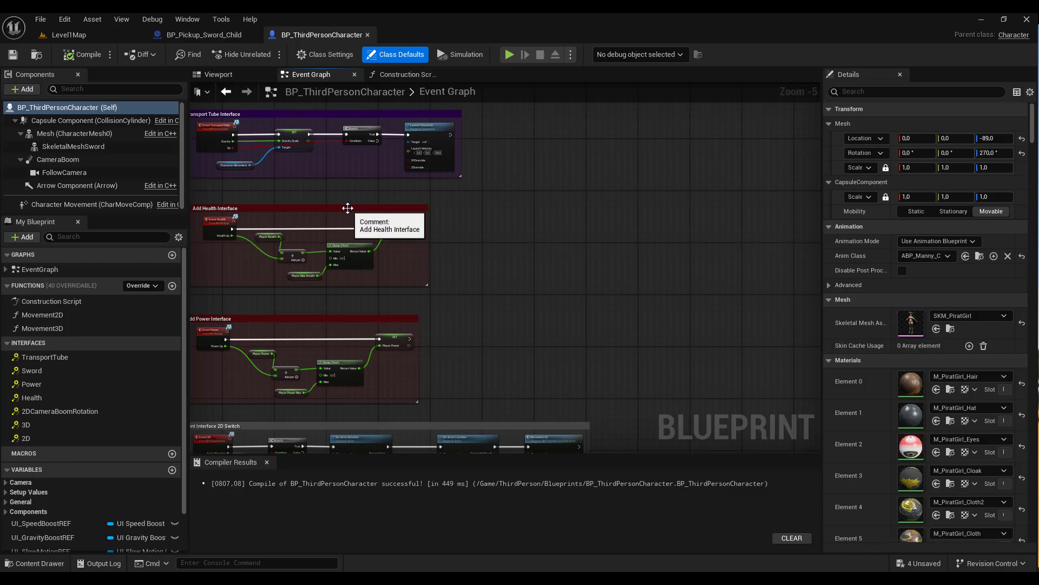
- Implement the Sword interface event in the event graph and move its node to the free space beside the Add Health Interface comment
double_click(35, 371)
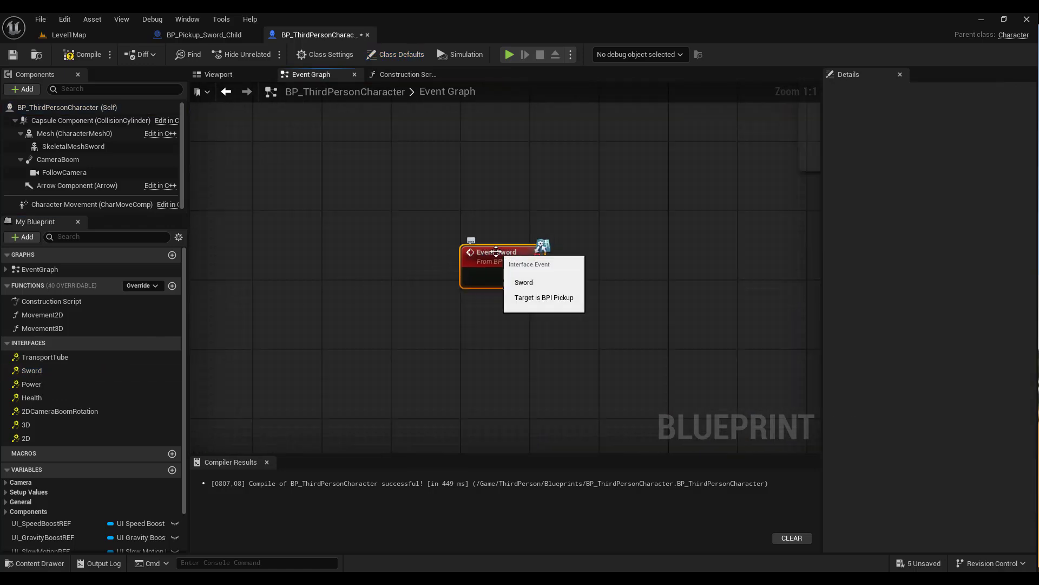
drag(497, 254, 763, 122)
right_drag(661, 261, 298, 409)
scroll(298, 409, down, 6)
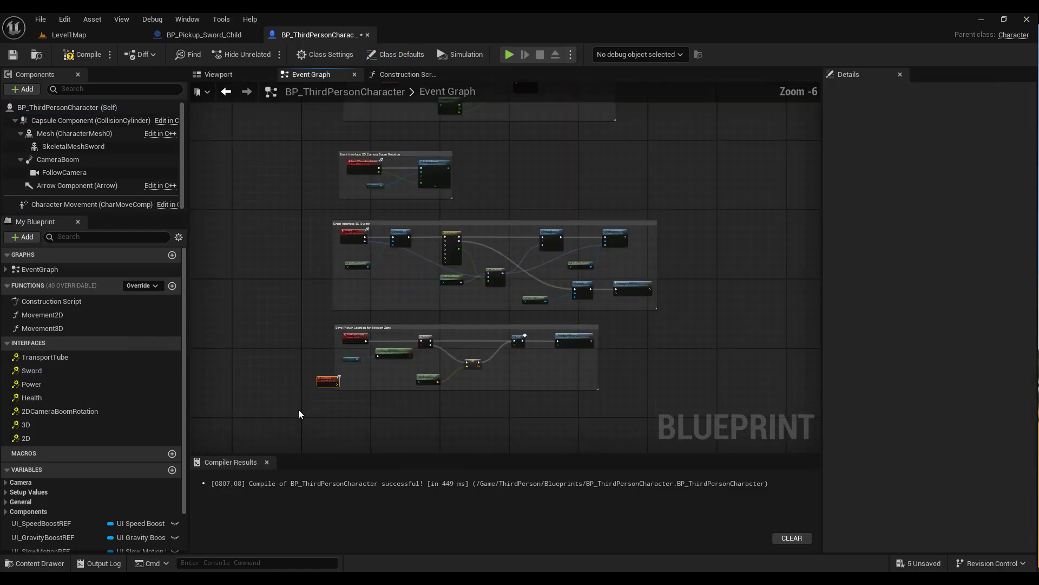
drag(322, 377, 567, 141)
right_drag(664, 215, 555, 436)
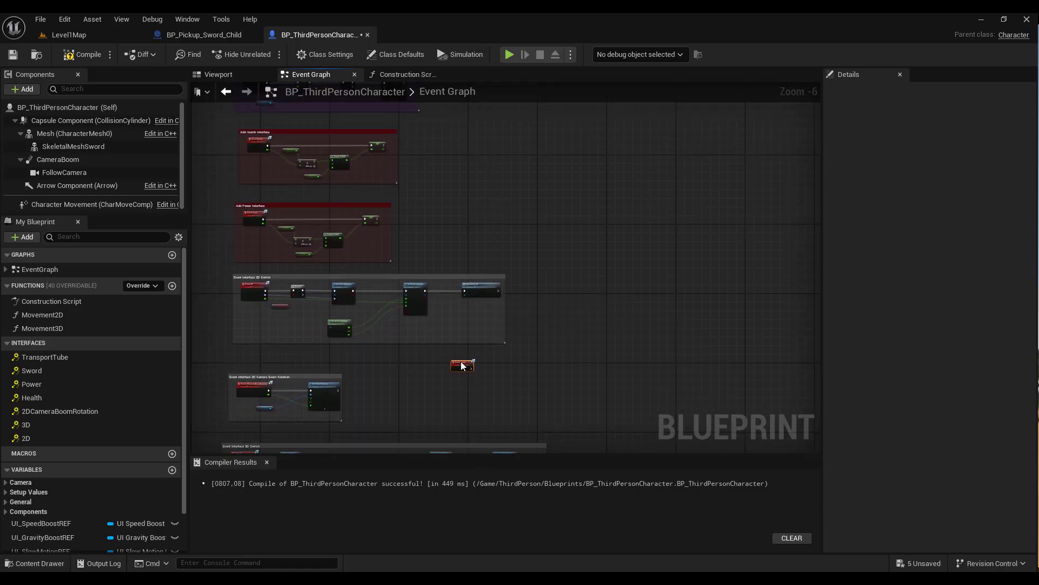
drag(462, 366, 466, 143)
right_drag(464, 209, 494, 352)
scroll(487, 346, up, 6)
mouse_move(460, 290)
right_down()
mouse_move(649, 374)
mouse_move(1034, 371)
mouse_move(635, 339)
mouse_move(501, 298)
right_up()
drag(538, 233, 422, 206)
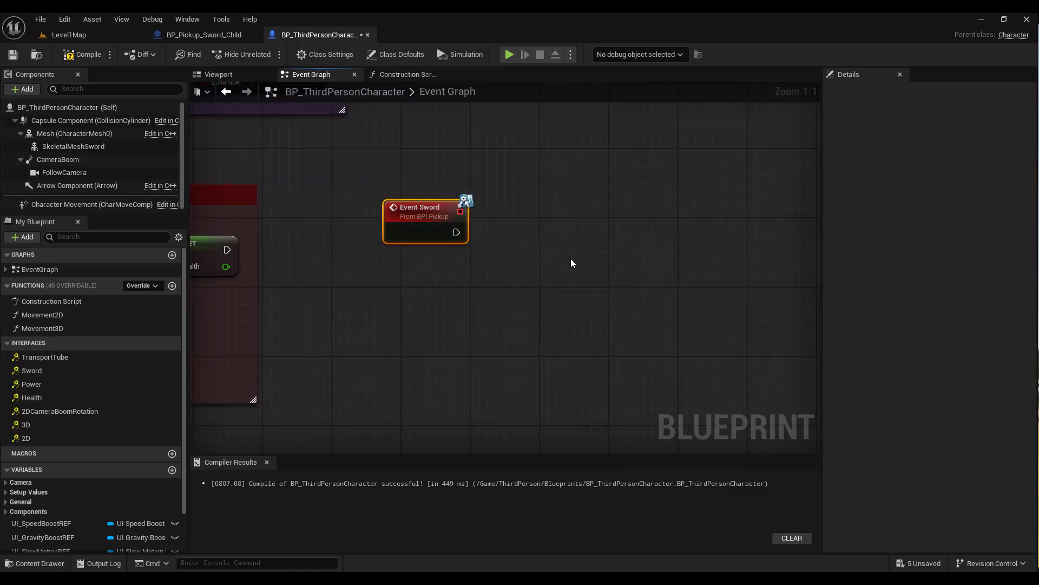
- Examine the Sword message call in BP_Pickup_Sword_Child's event graph and its definition in BPI_Pickup, and close the interface editor
click(215, 36)
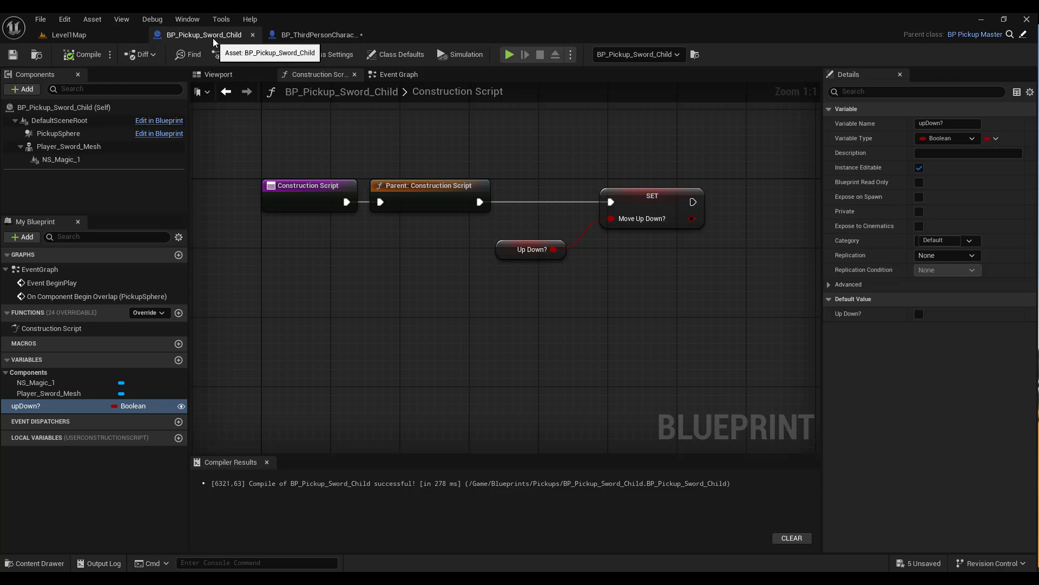
click(401, 78)
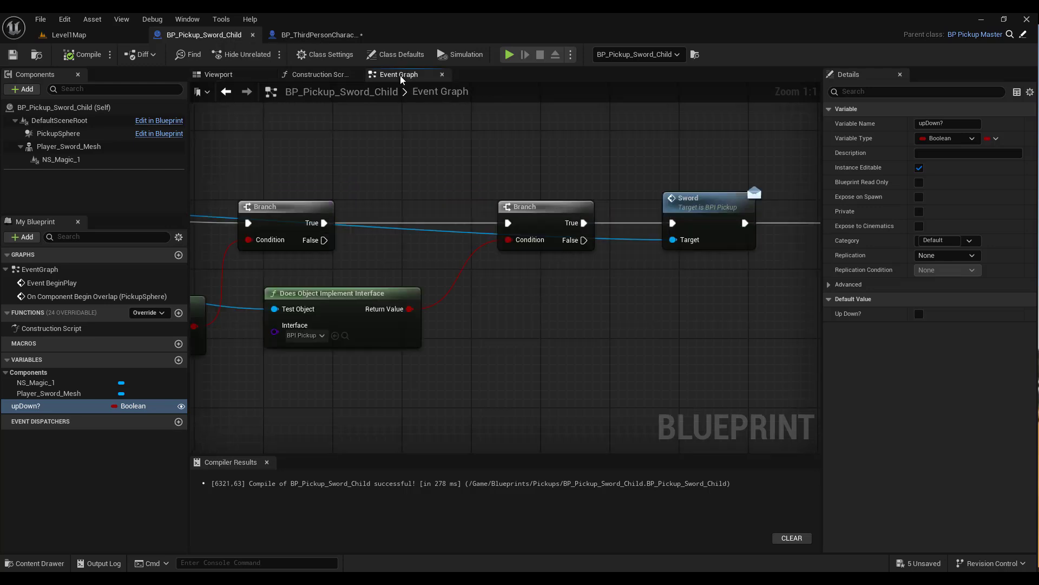
right_drag(539, 304, 698, 301)
scroll(698, 300, down, 6)
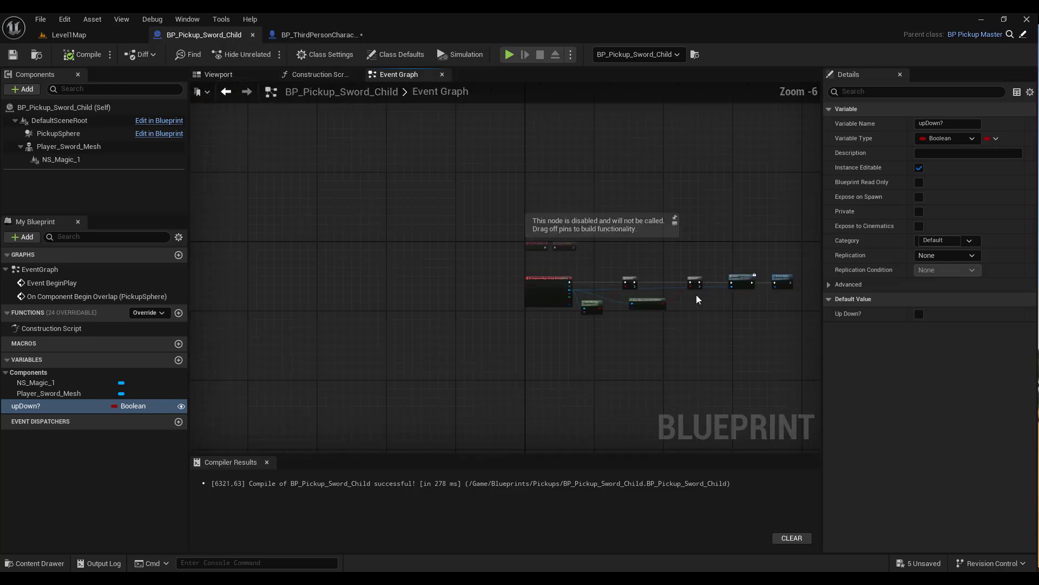
scroll(690, 292, up, 4)
right_drag(651, 226, 230, 199)
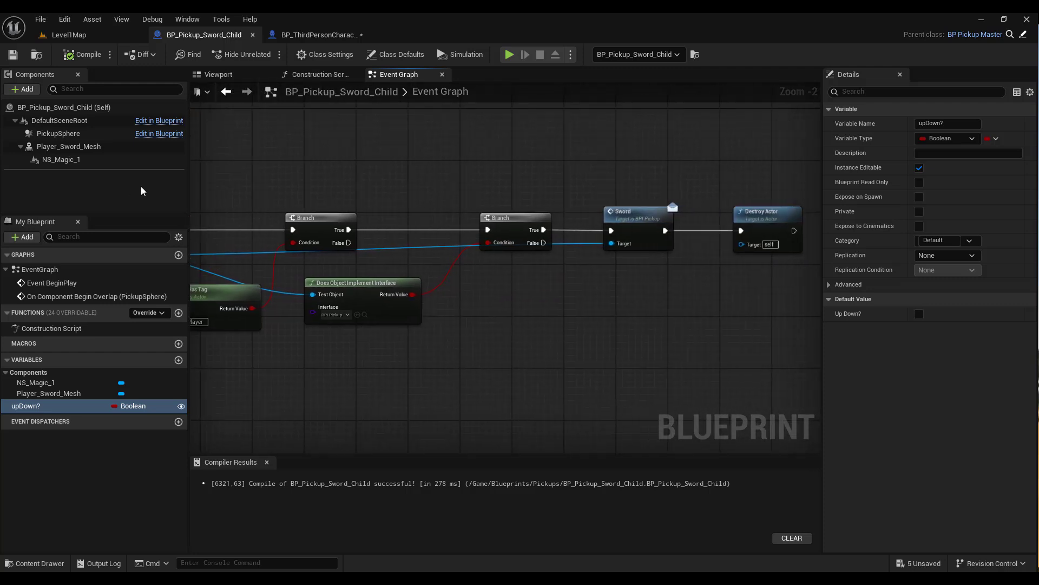
double_click(643, 218)
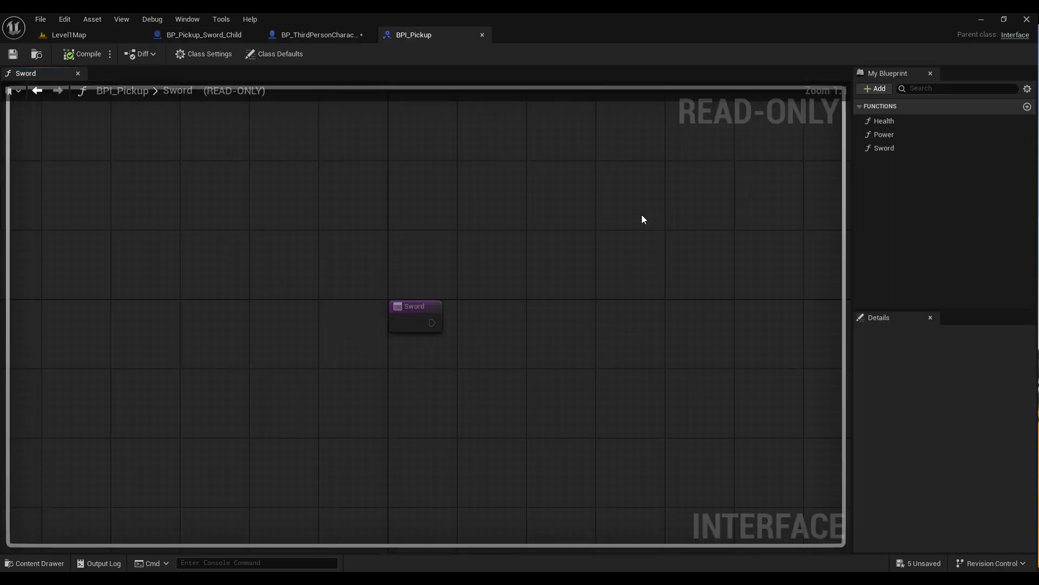
click(481, 35)
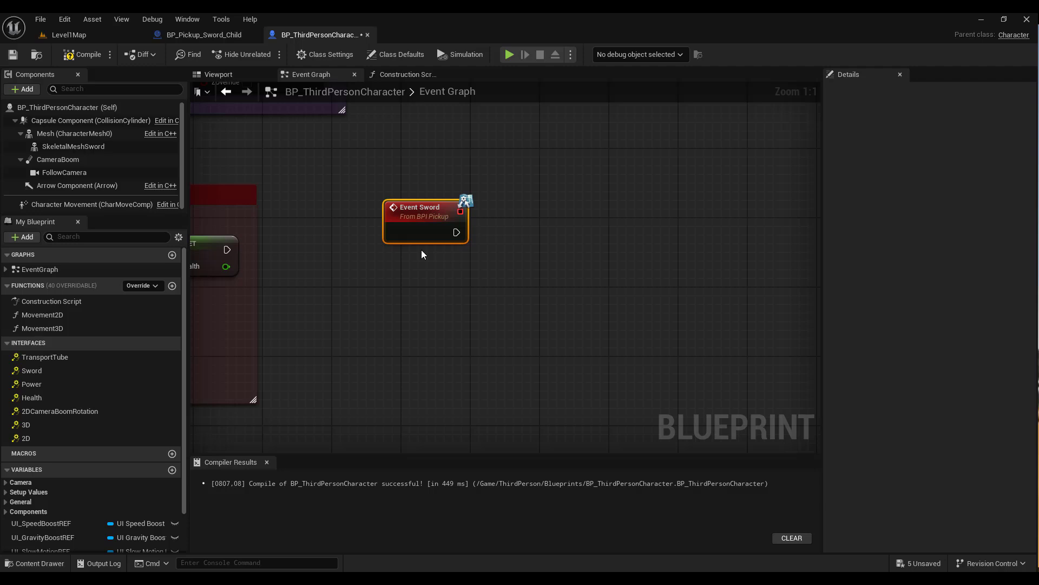
- In BP_ThirdPersonCharacter, place a SkeletalMeshSword reference below Event Sword and add a Set Visibility node that targets it
drag(73, 147, 454, 285)
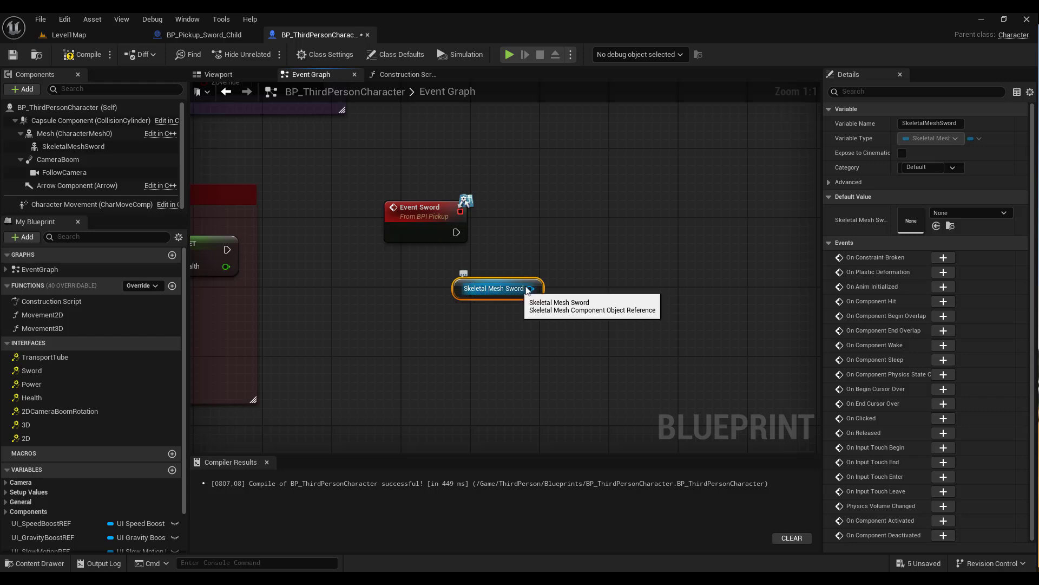
drag(530, 288, 612, 210)
text(set vis)
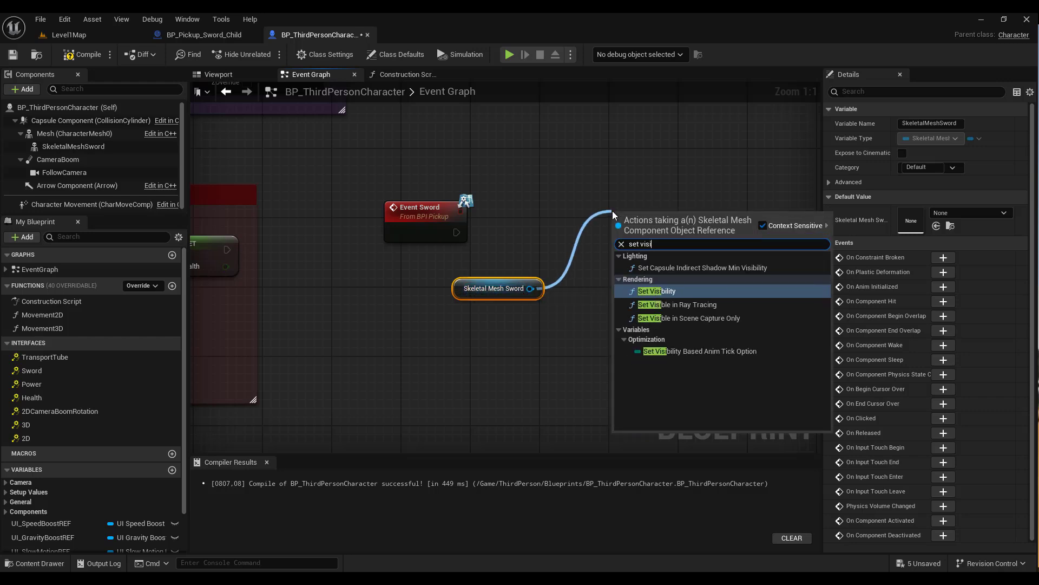
text(i)
click(674, 293)
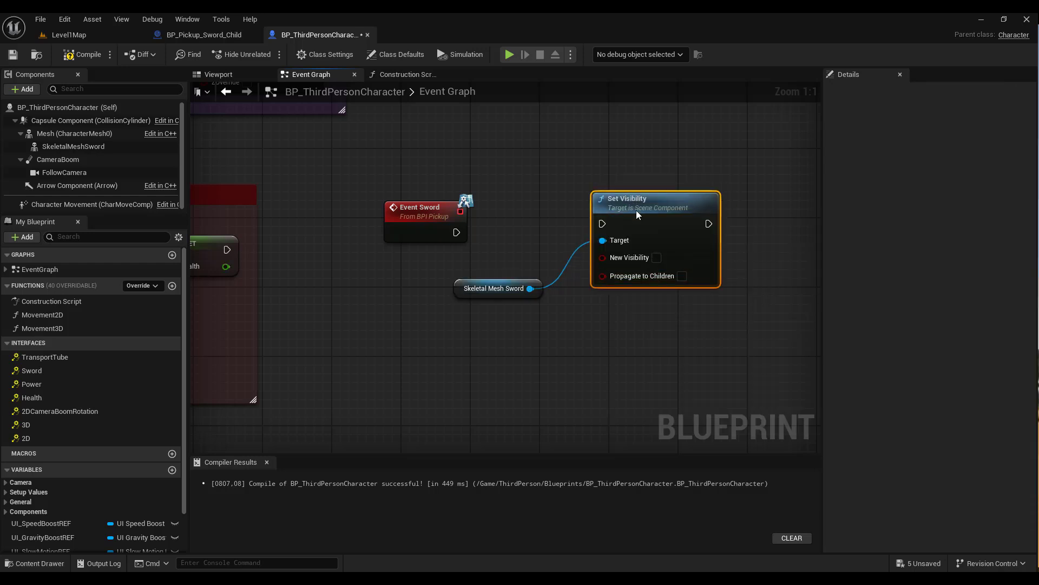
- Run Set Visibility from Event Sword with New Visibility enabled, and compile and save the blueprint
drag(456, 232, 602, 232)
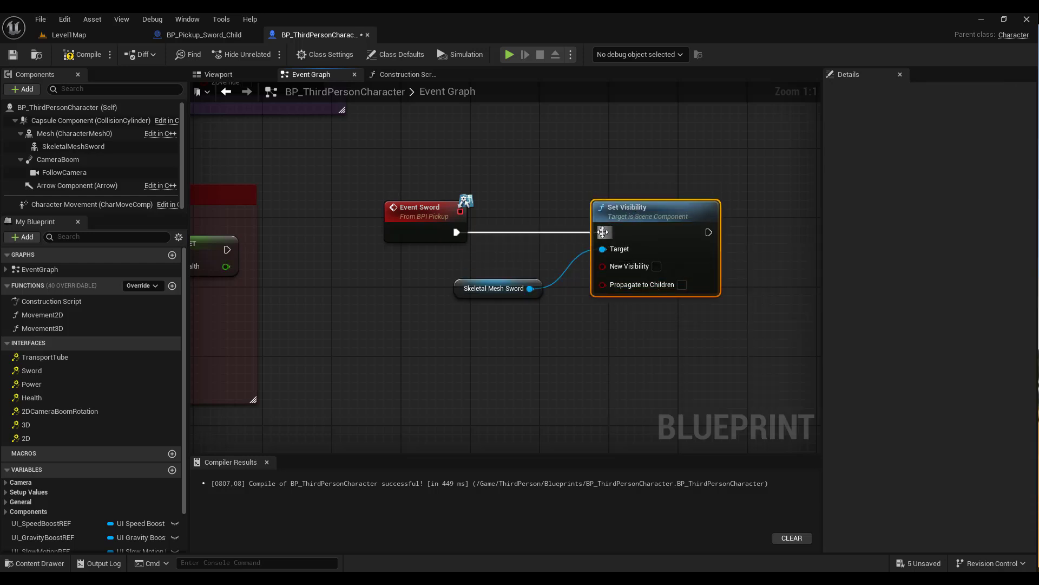
click(657, 266)
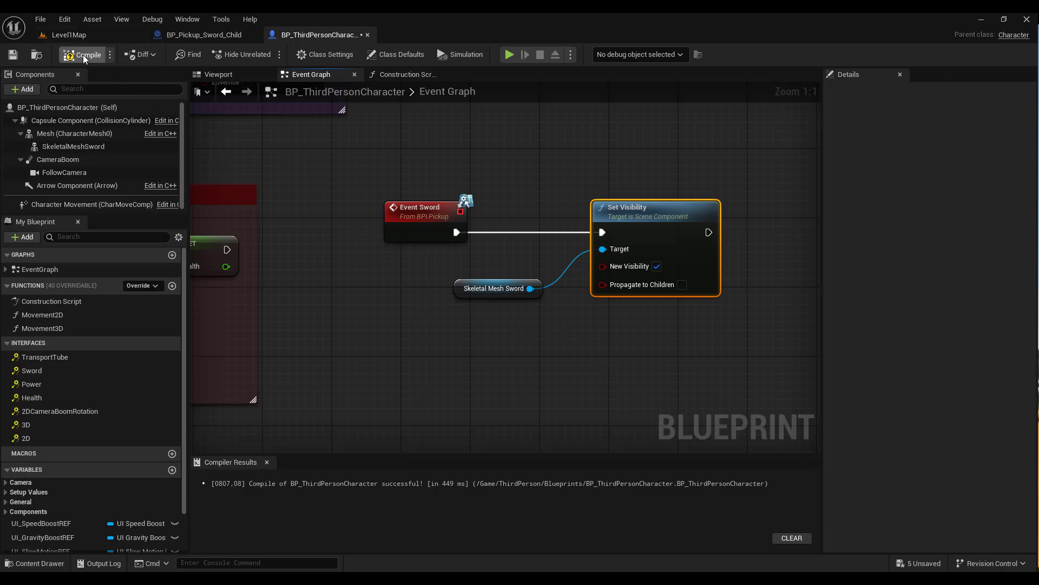
key(ctrl+s)
- Add a Boolean variable named hasSword? to BP_ThirdPersonCharacter
click(172, 469)
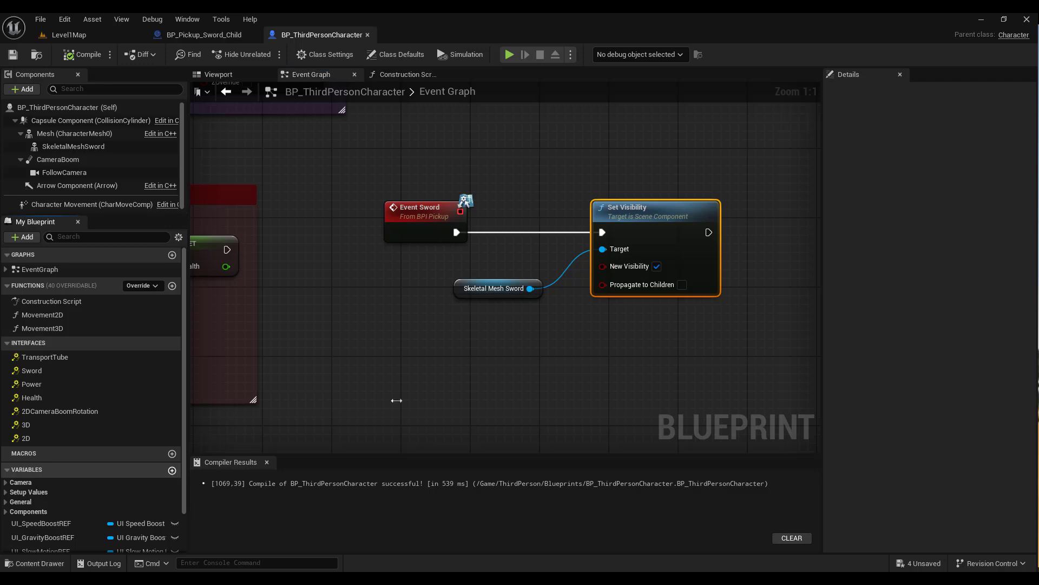
text(hasSword?)
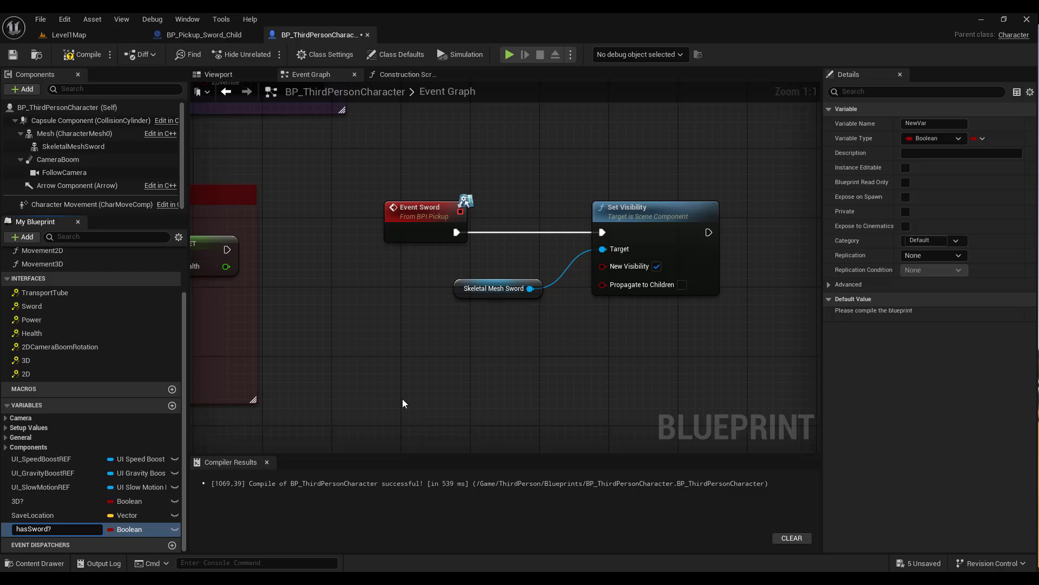
key(Return)
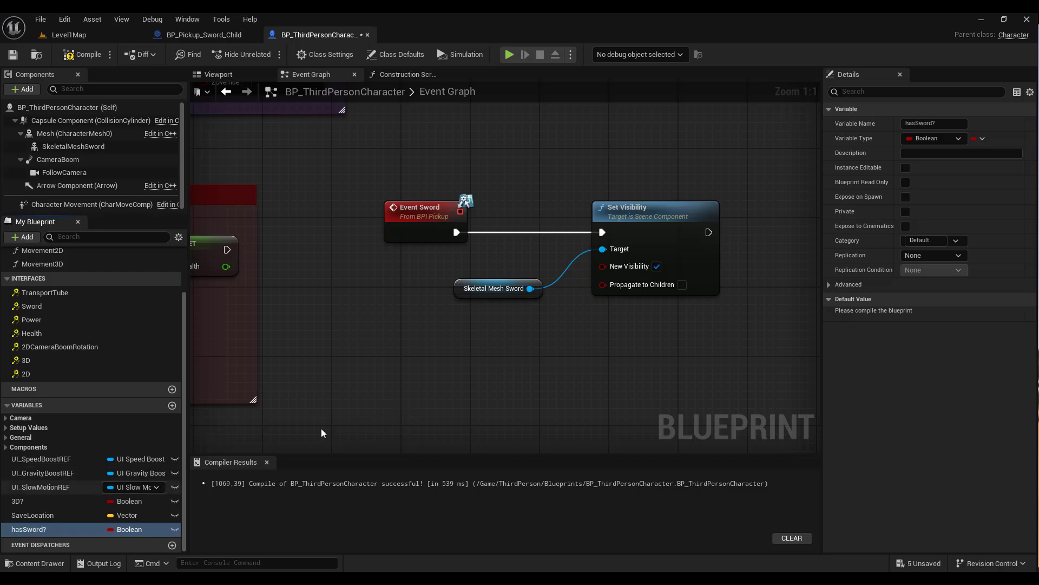
- Add a Set hasSword? node after Set Visibility, connect its execution, enable Has Sword?, and compile the blueprint
drag(130, 529, 745, 211)
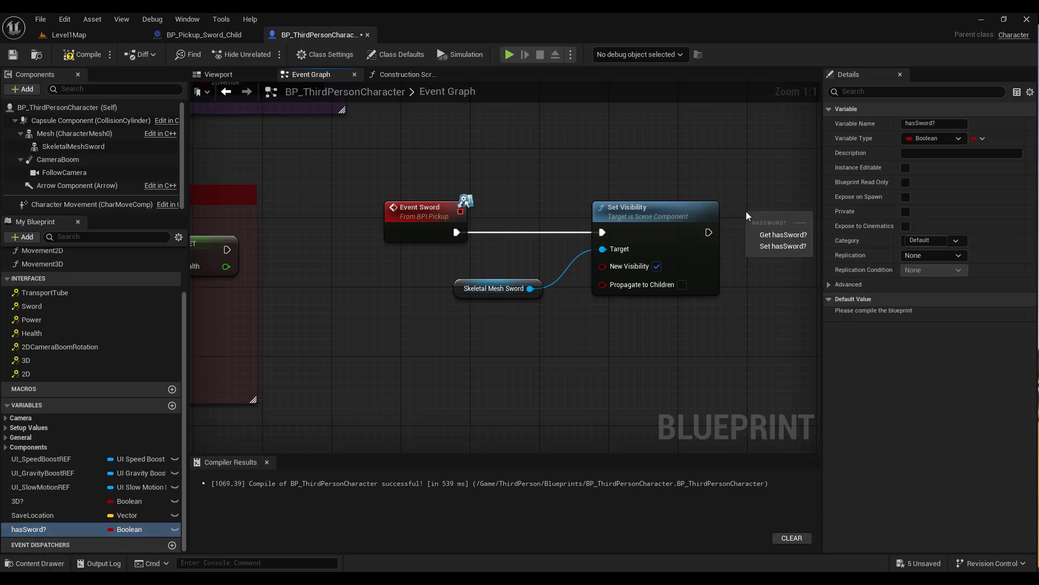
click(774, 247)
right_drag(725, 287, 471, 300)
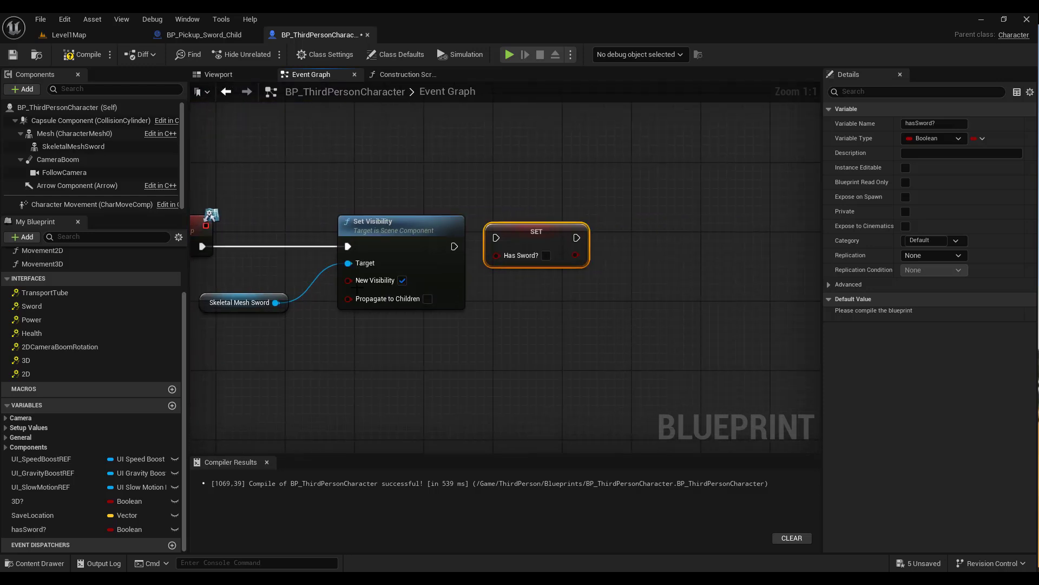
drag(524, 238, 541, 241)
drag(452, 247, 513, 246)
click(564, 264)
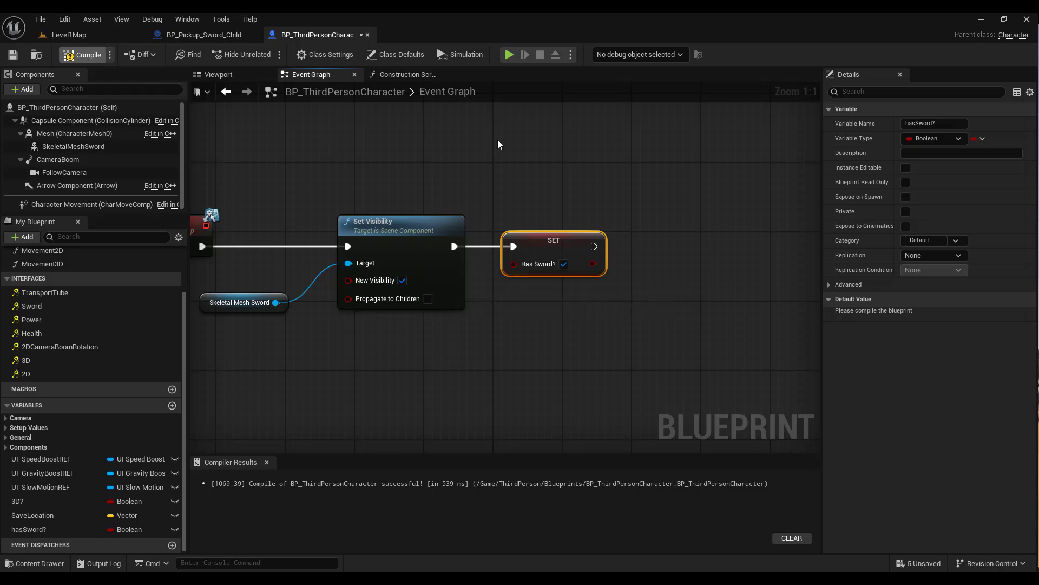
- Enclose the Event Sword, SkeletalMeshSword, Set Visibility and Set hasSword? nodes in a comment titled "Player has Sword"
right_drag(373, 163, 567, 157)
scroll(563, 159, down, 3)
right_drag(414, 284, 372, 286)
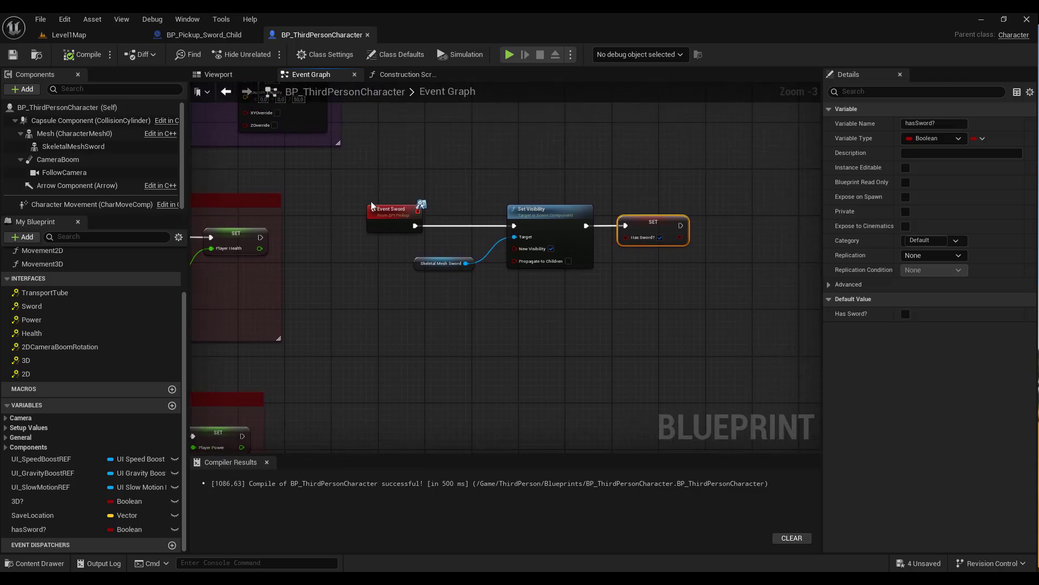
drag(360, 193, 729, 356)
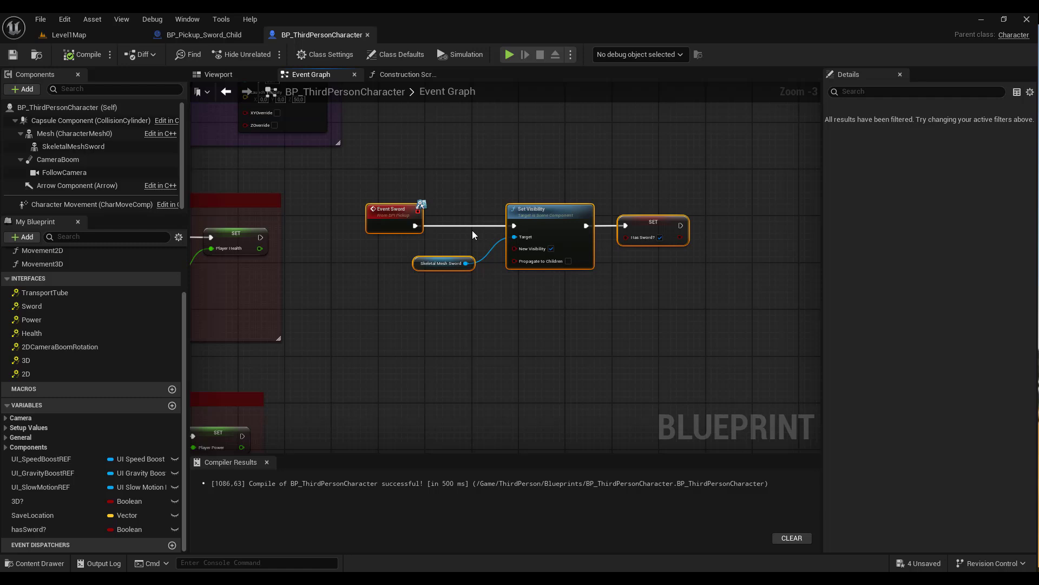
key(c)
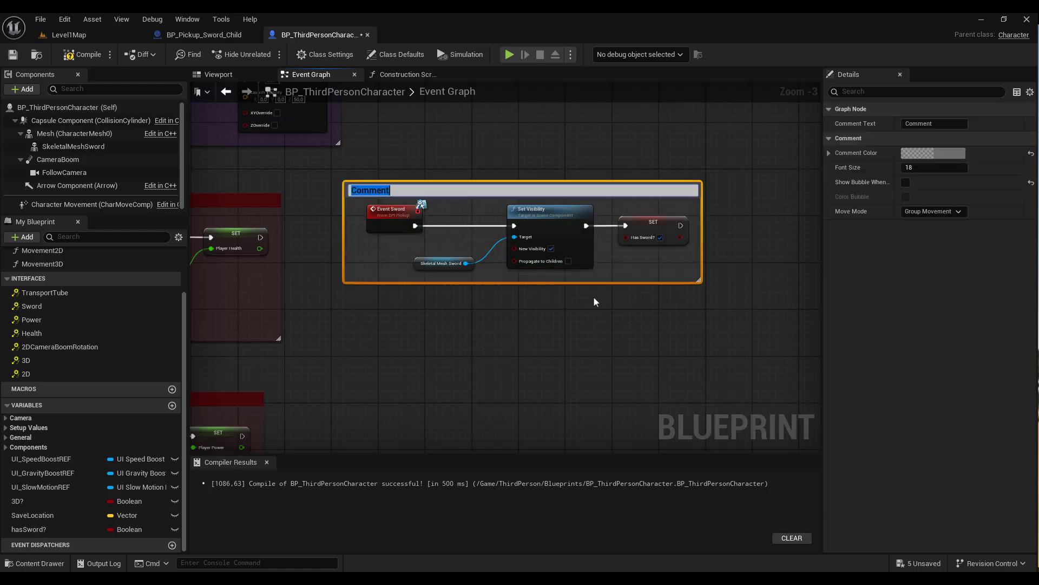
text(Player has Sword)
key(Return)
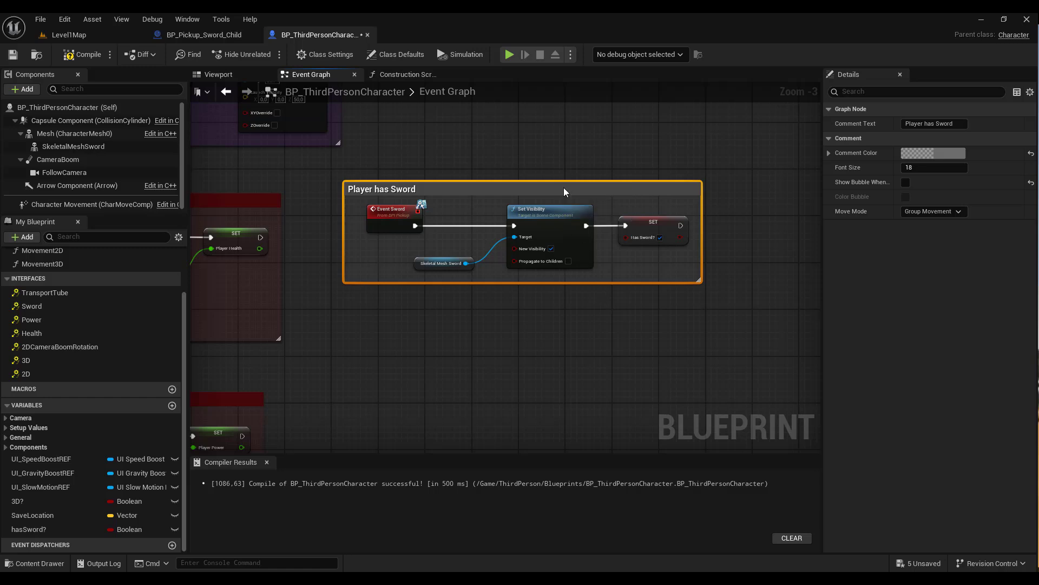
- Color the "Player has Sword" comment dark red, hex sRGB 6C121580, and add that color to the saved theme colors
click(941, 152)
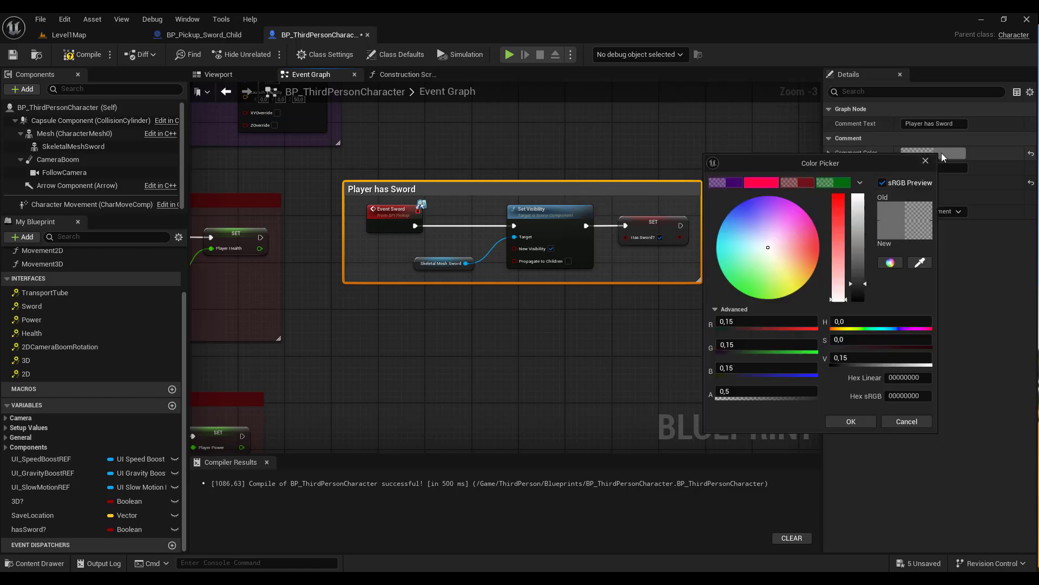
click(809, 183)
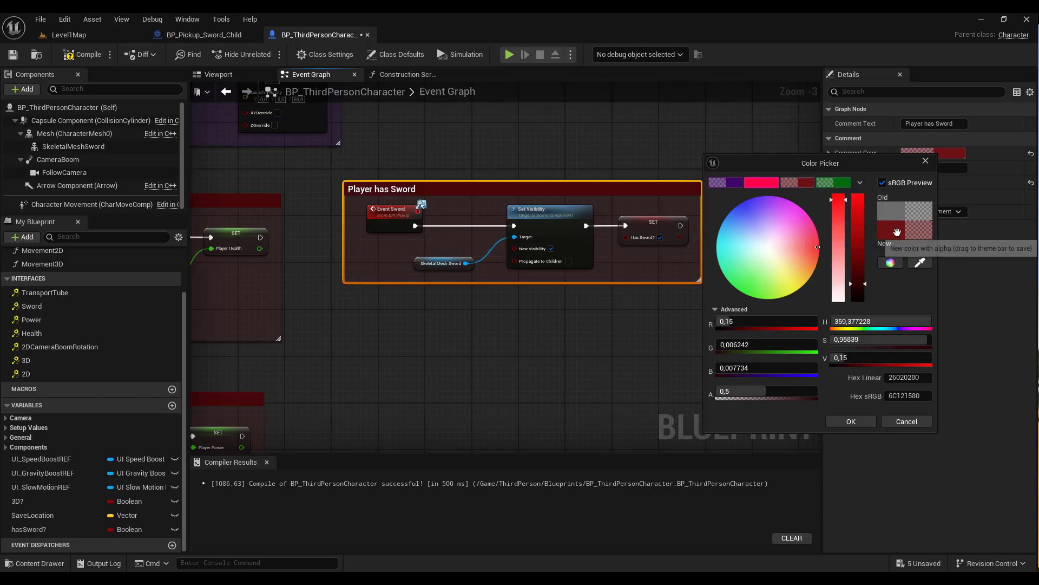
drag(898, 231, 847, 210)
drag(808, 181, 807, 181)
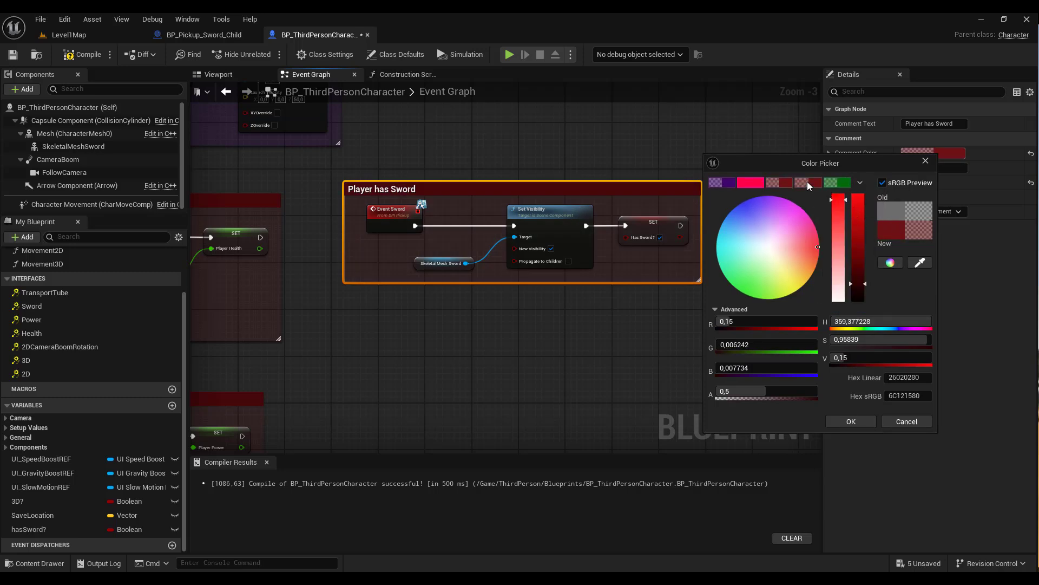
click(851, 422)
scroll(557, 325, down, 2)
scroll(545, 326, up, 3)
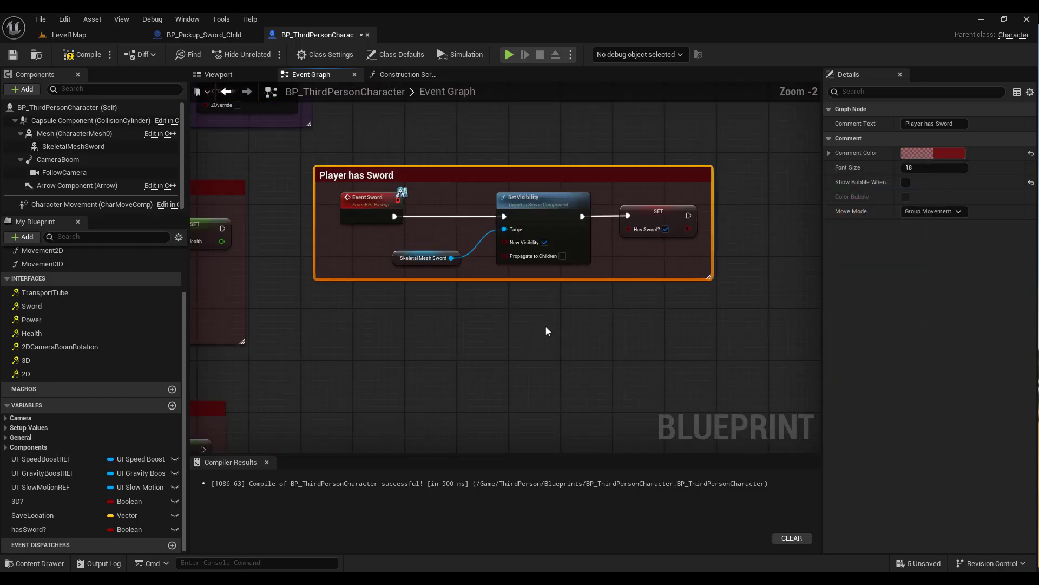
- Move the Mesh and Play Montage nodes away from the IA_Attack event and break the Started connection
scroll(494, 310, down, 5)
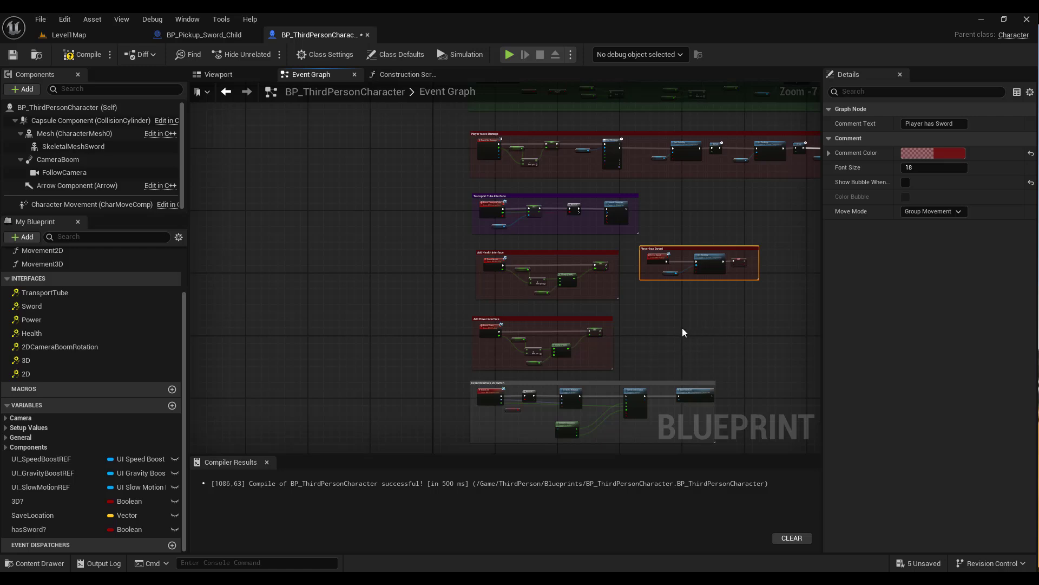
right_drag(682, 326, 520, 453)
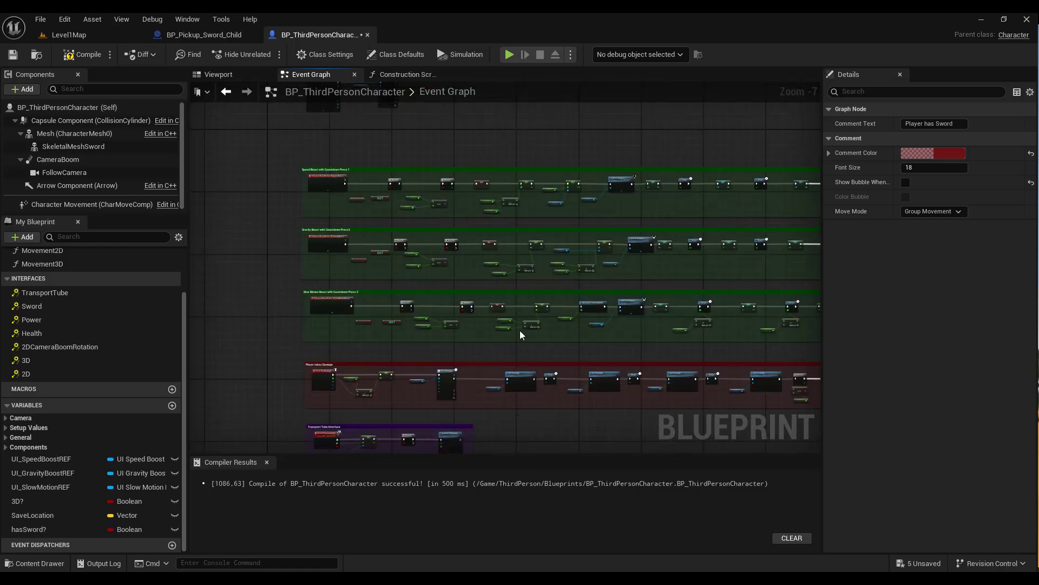
right_drag(526, 130, 593, 299)
scroll(476, 255, up, 5)
right_drag(519, 271, 781, 251)
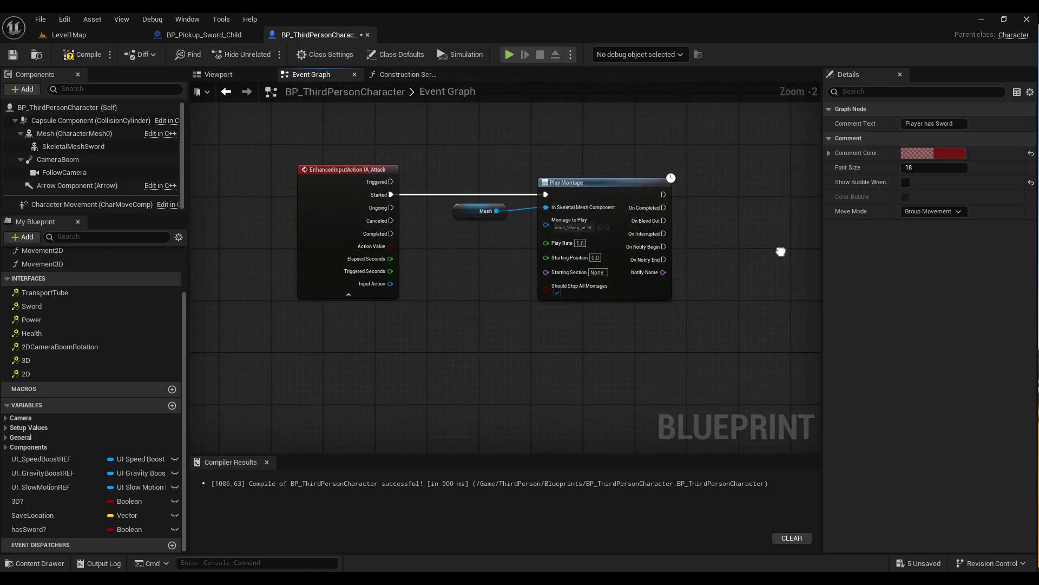
right_drag(550, 151, 448, 192)
scroll(449, 192, down, 1)
drag(476, 356, 593, 332)
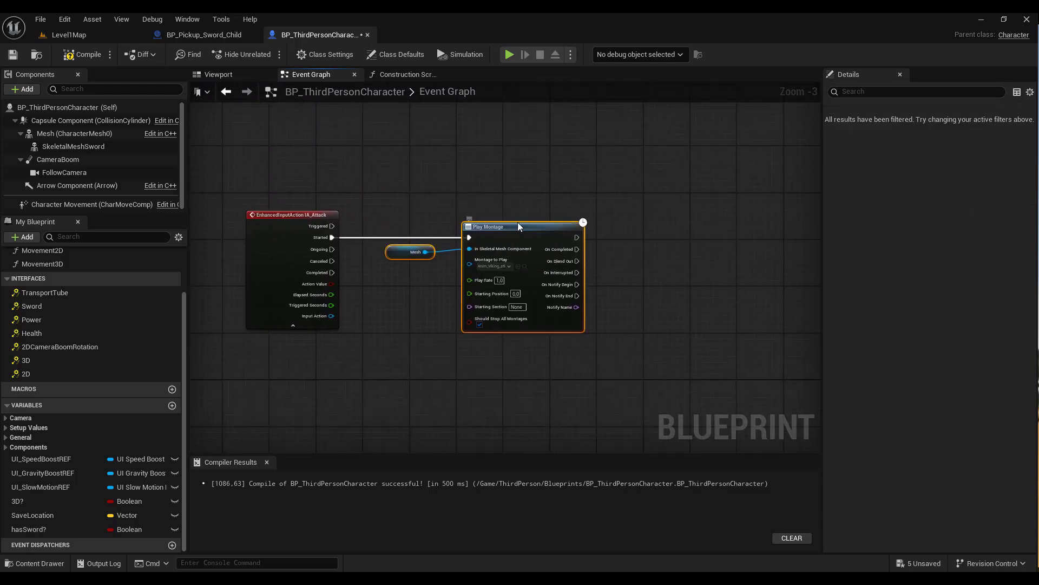
drag(517, 224, 655, 227)
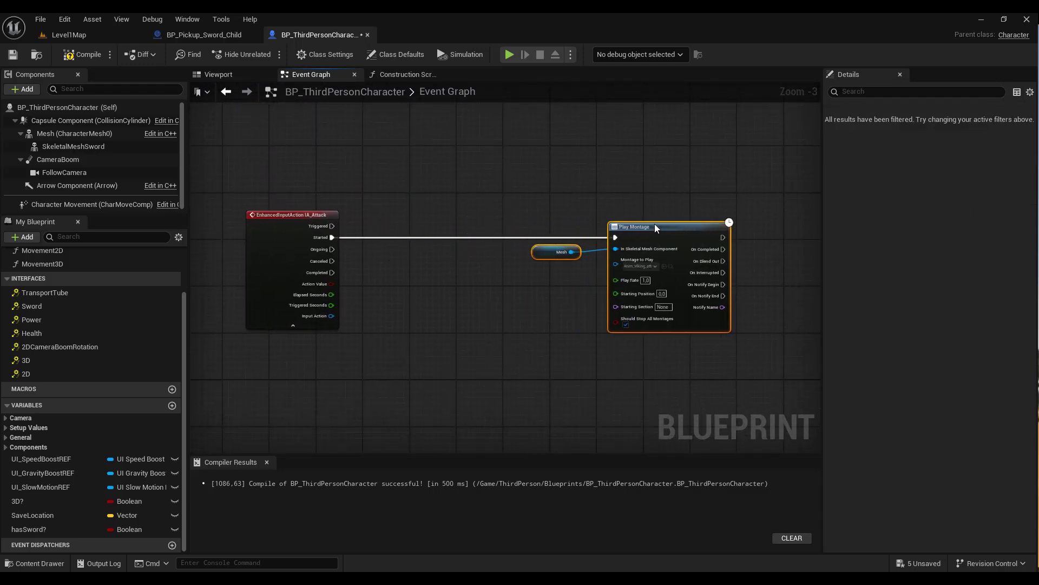
alt+click(368, 239)
- Add a Branch node from the Triggered output of the IA_Attack event and align it with the event
scroll(367, 239, up, 2)
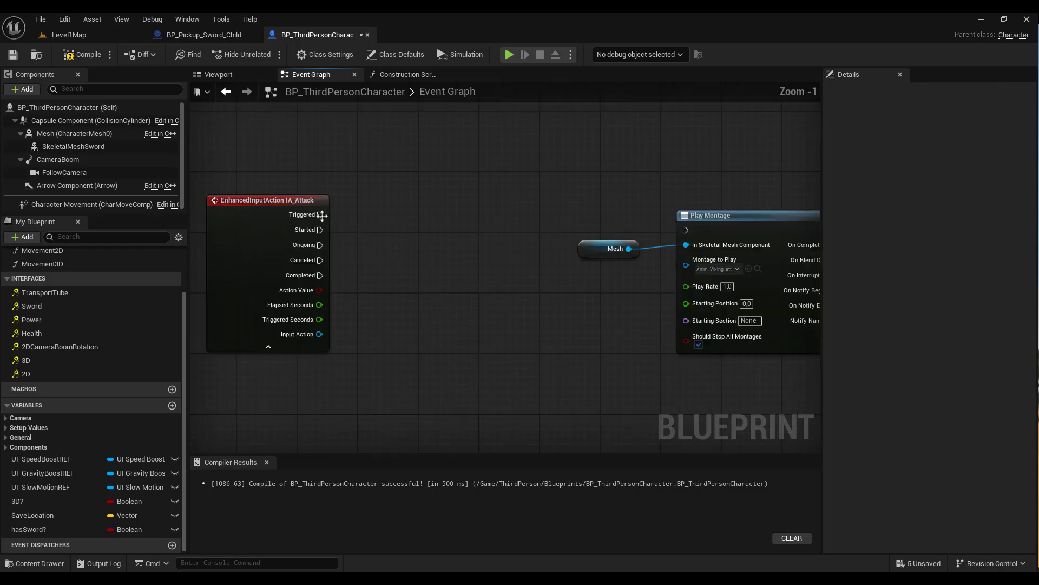
drag(320, 215, 370, 217)
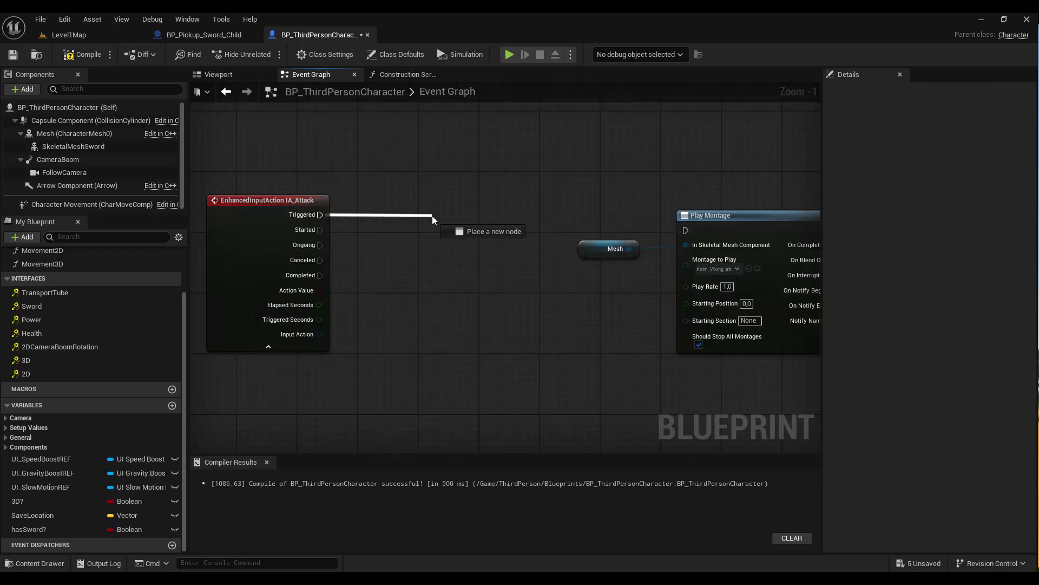
drag(451, 215, 453, 215)
text(bra)
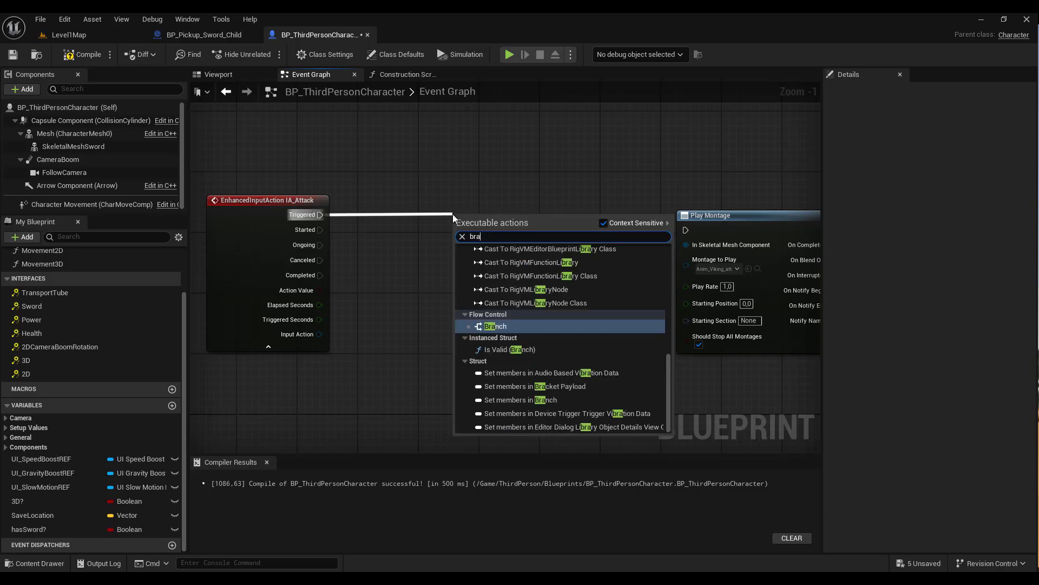
text(nch)
key(Return)
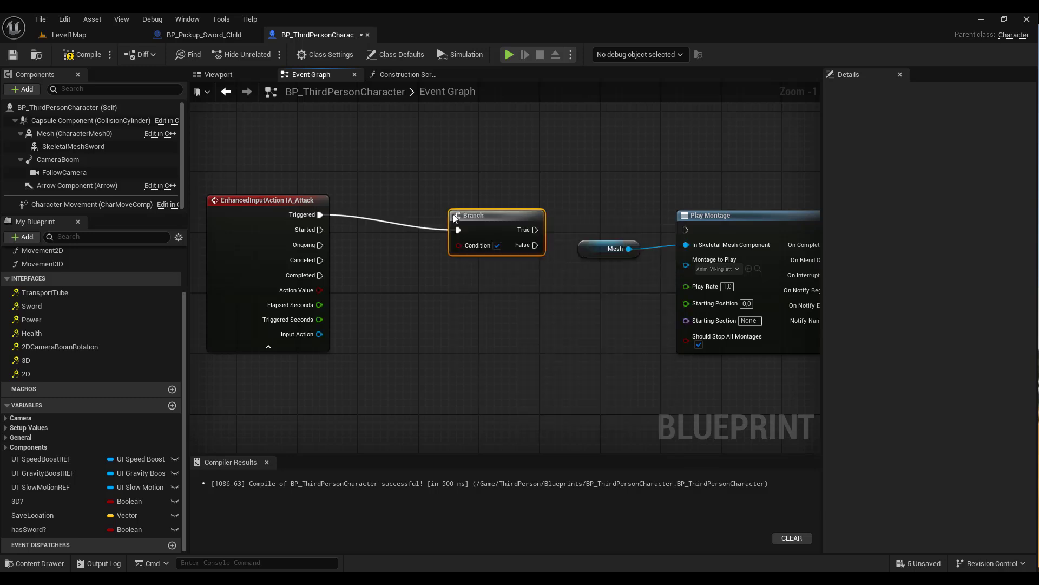
drag(493, 215, 498, 200)
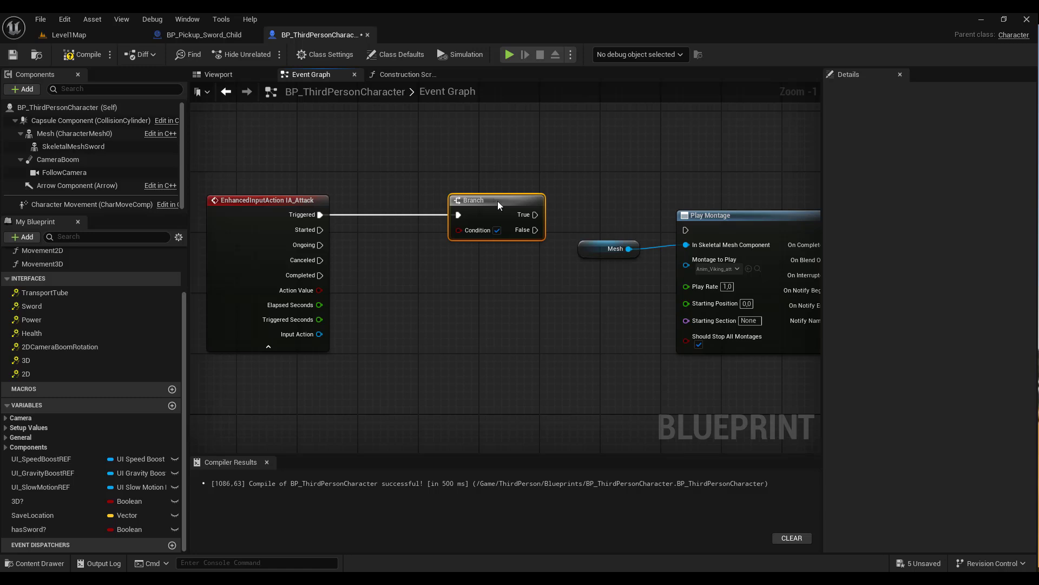
- Use hasSword? as the Branch condition, connect True to Play Montage, and compile the blueprint
drag(33, 529, 459, 234)
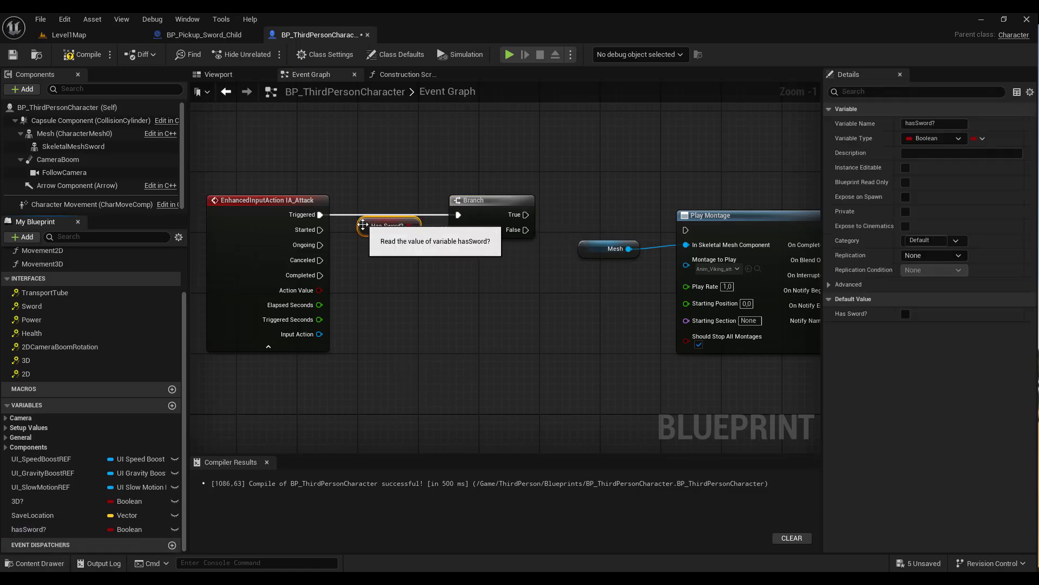
drag(392, 226, 397, 275)
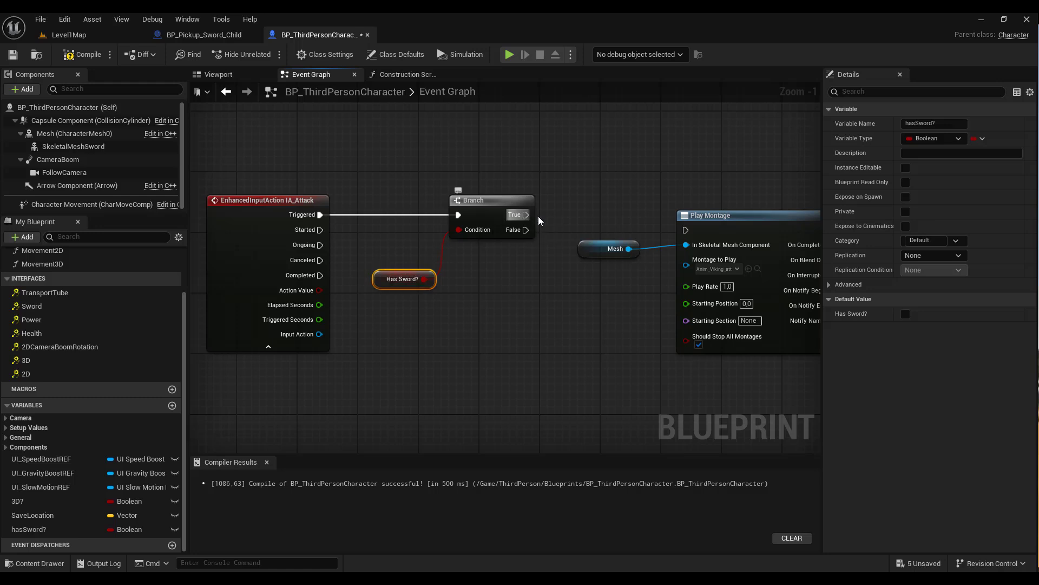
drag(525, 215, 718, 206)
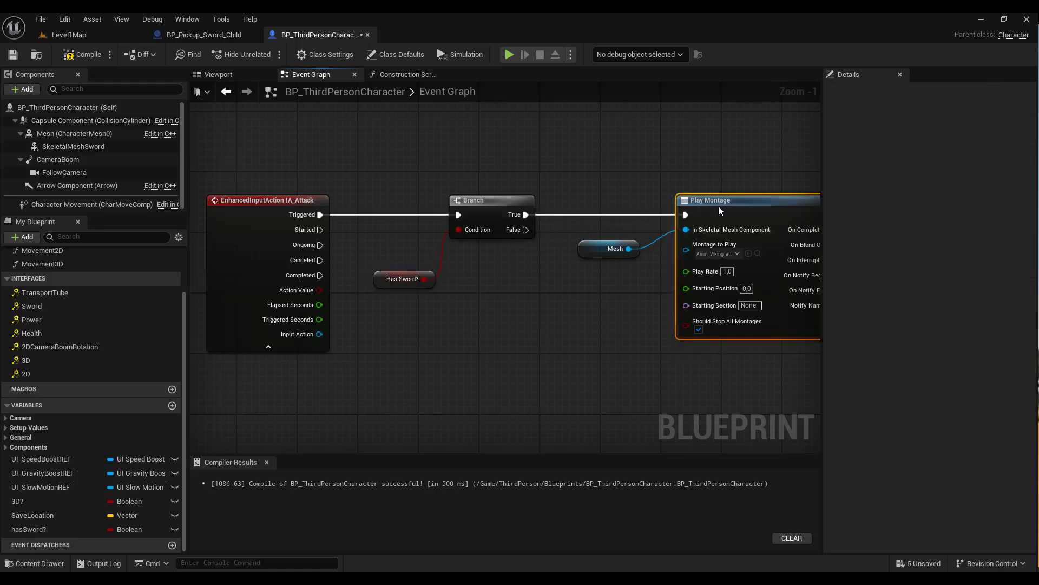
click(82, 54)
- Enclose the IA_Attack event, Branch, Has Sword?, Mesh and Play Montage nodes in a comment
scroll(412, 281, down, 6)
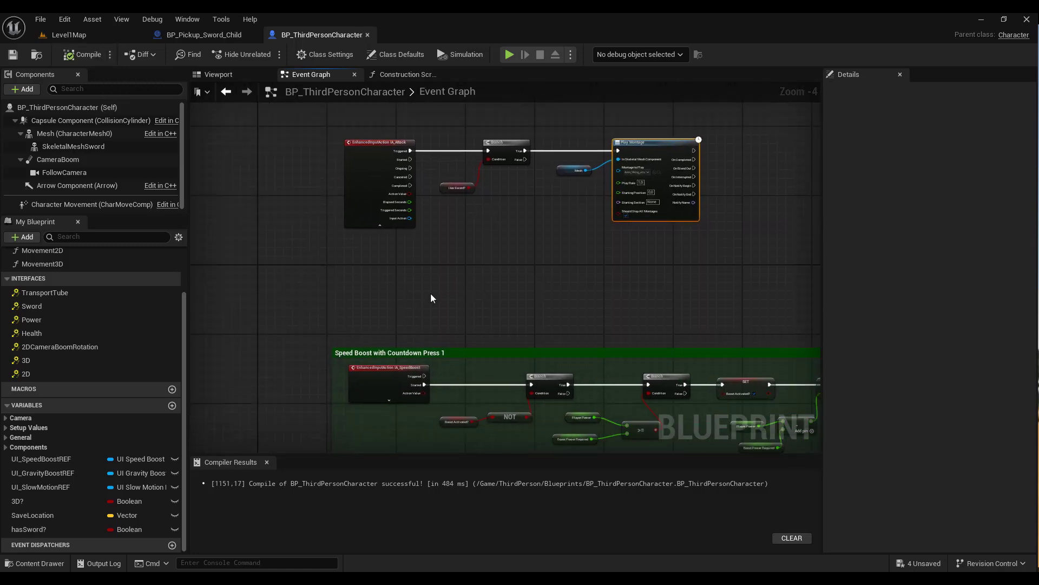
right_drag(486, 215, 413, 354)
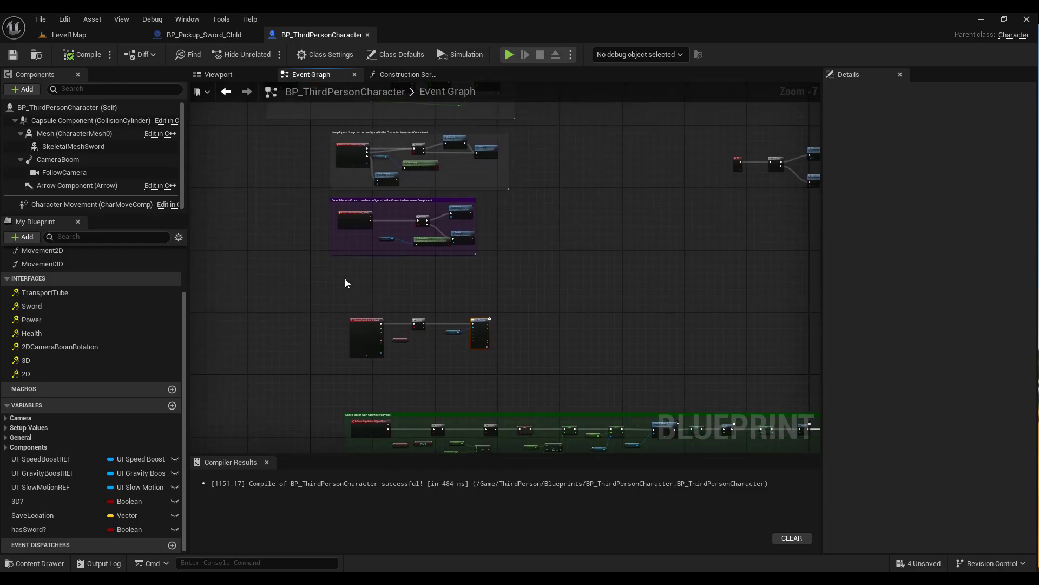
drag(342, 269, 516, 383)
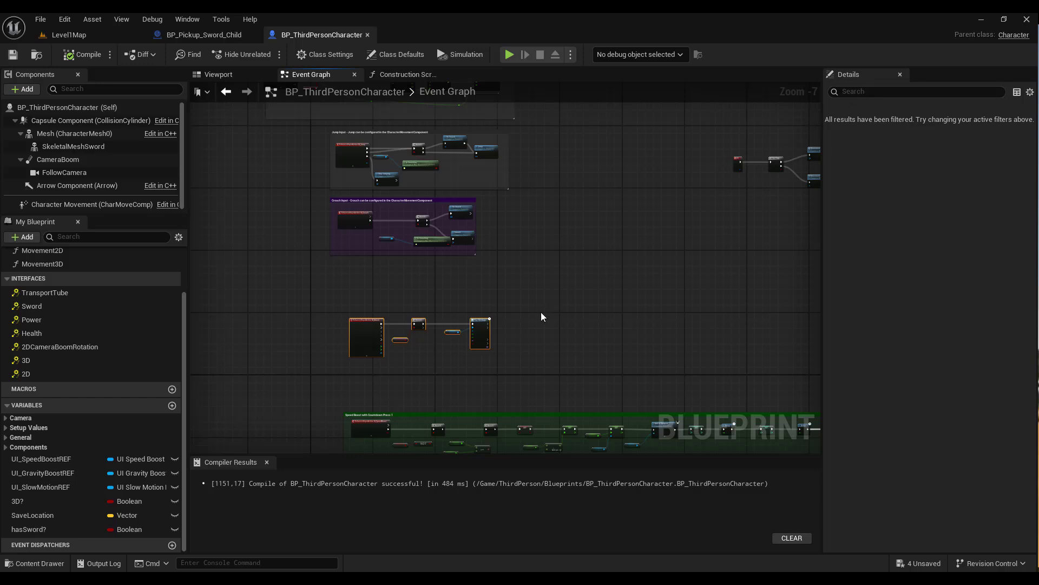
key(c)
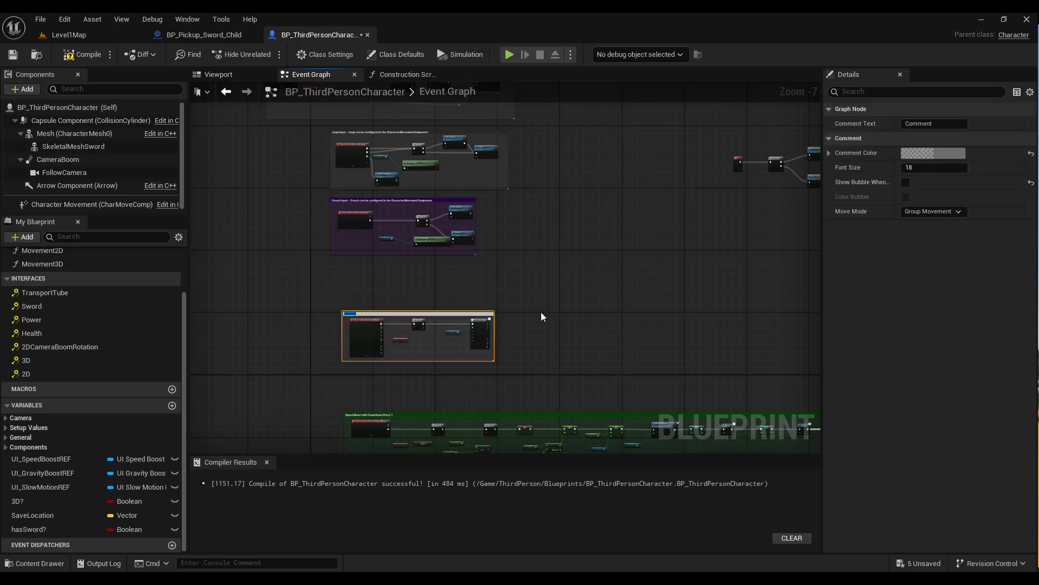
scroll(463, 262, up, 3)
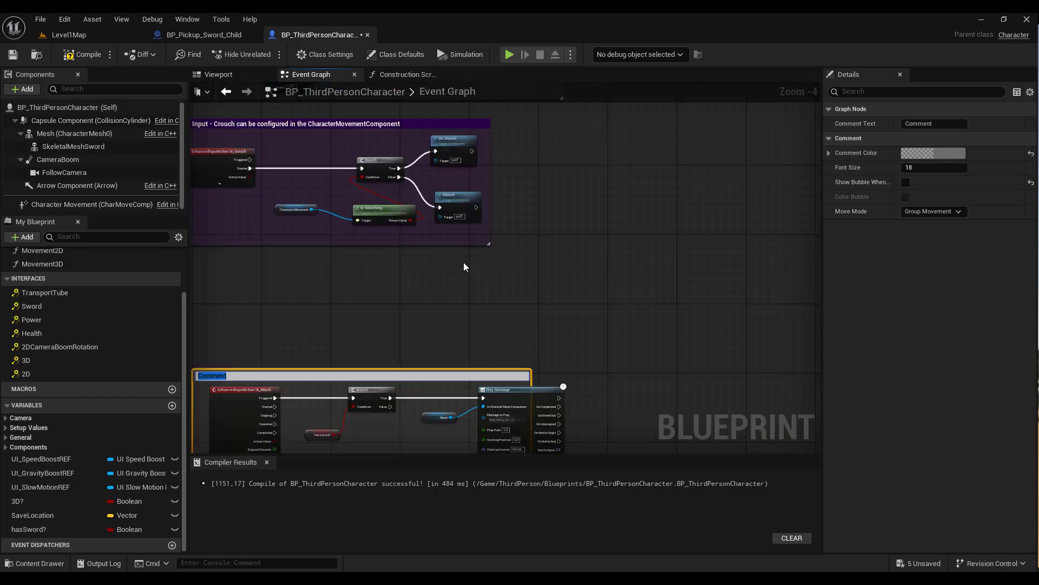
scroll(464, 266, down, 3)
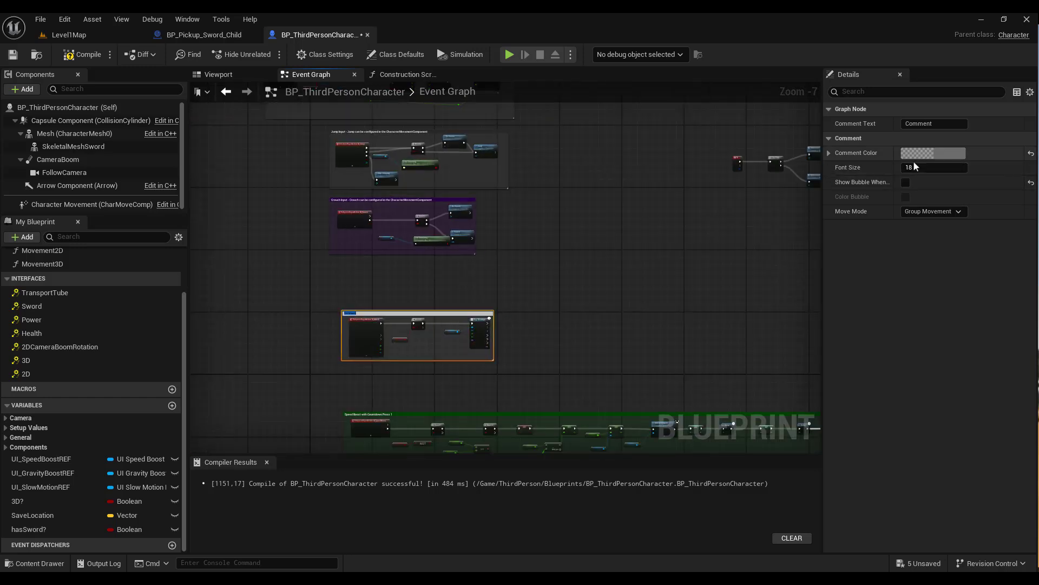
- Color the IA_Attack comment purple, hex sRGB 40036C80, and move it up closer to the Crouch Input comment
click(953, 153)
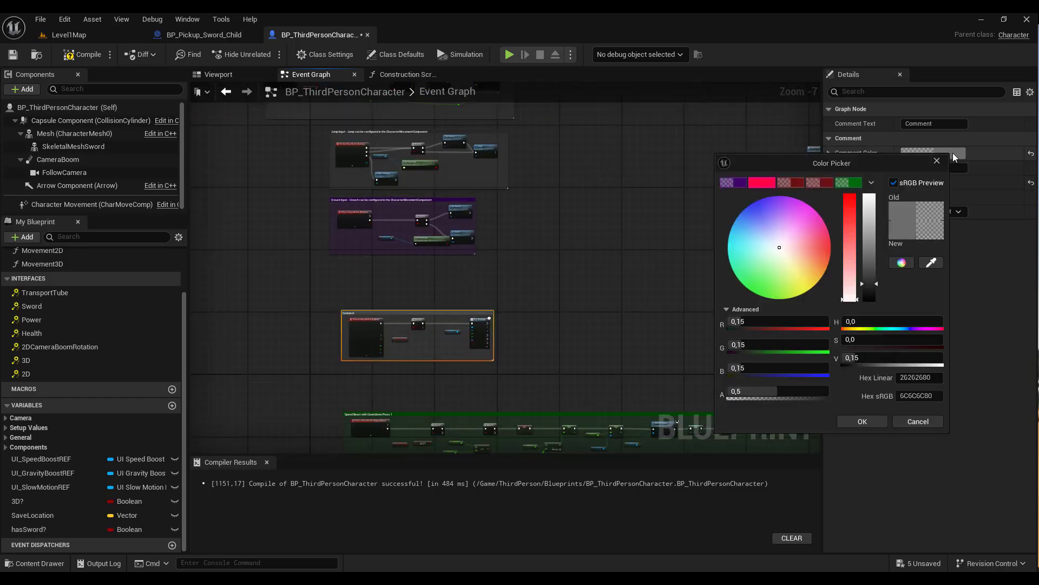
click(738, 182)
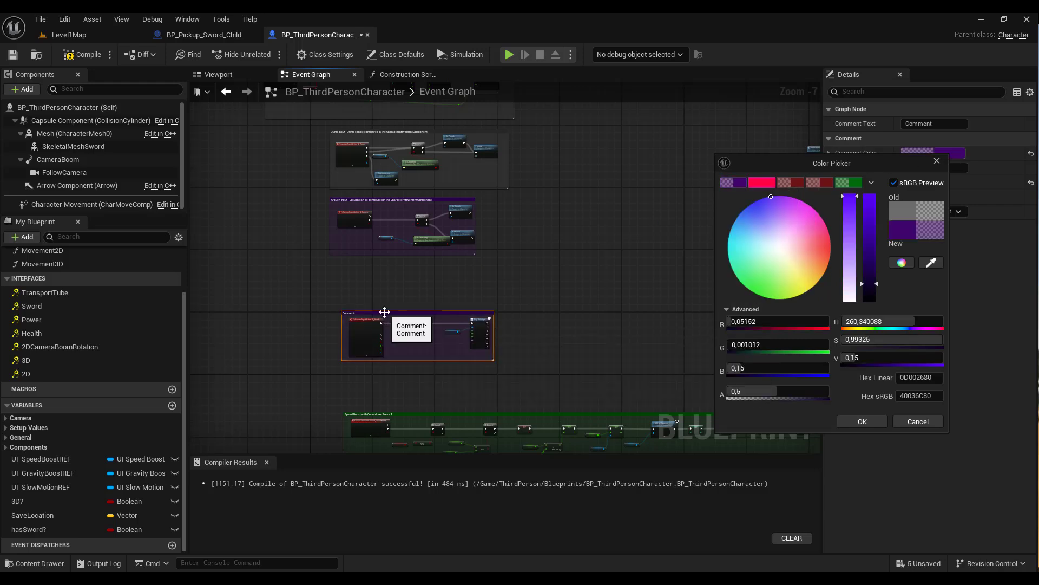
drag(385, 311, 372, 280)
- Title the comment "IA Attack LM", widen it to fully enclose the Play Montage node, and compile the blueprint
scroll(357, 292, up, 4)
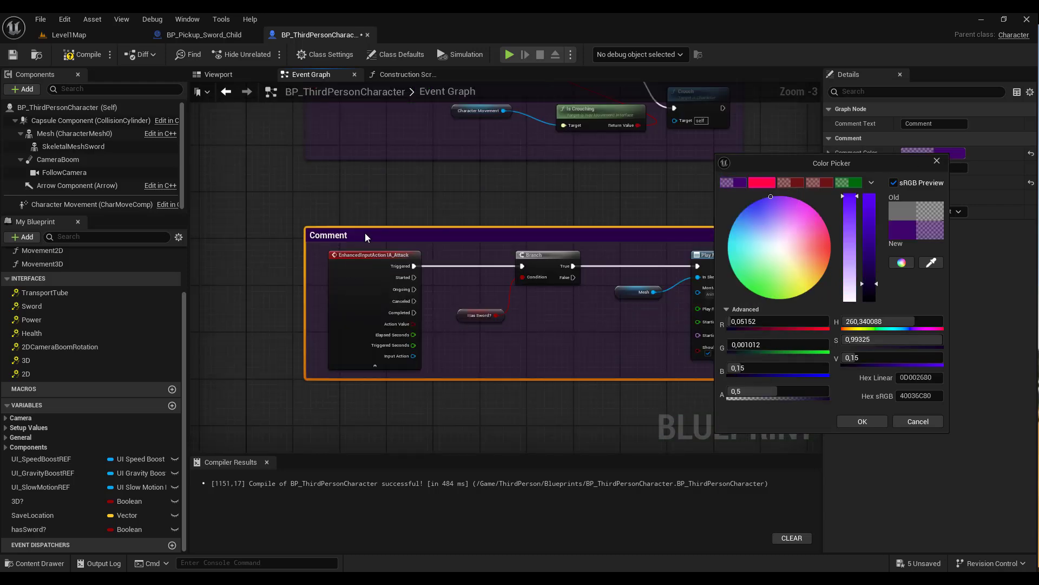
double_click(364, 234)
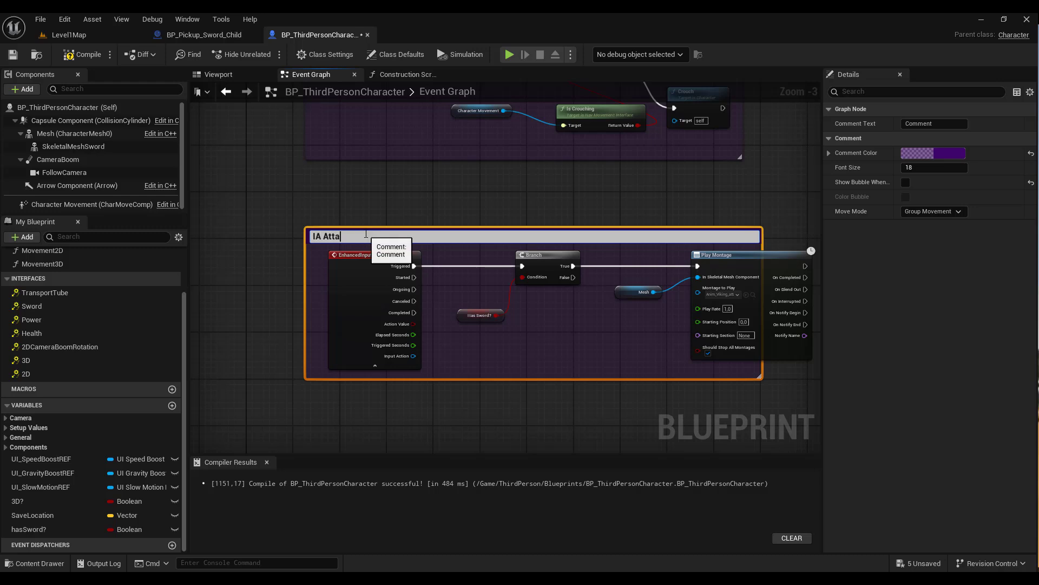
key(Return)
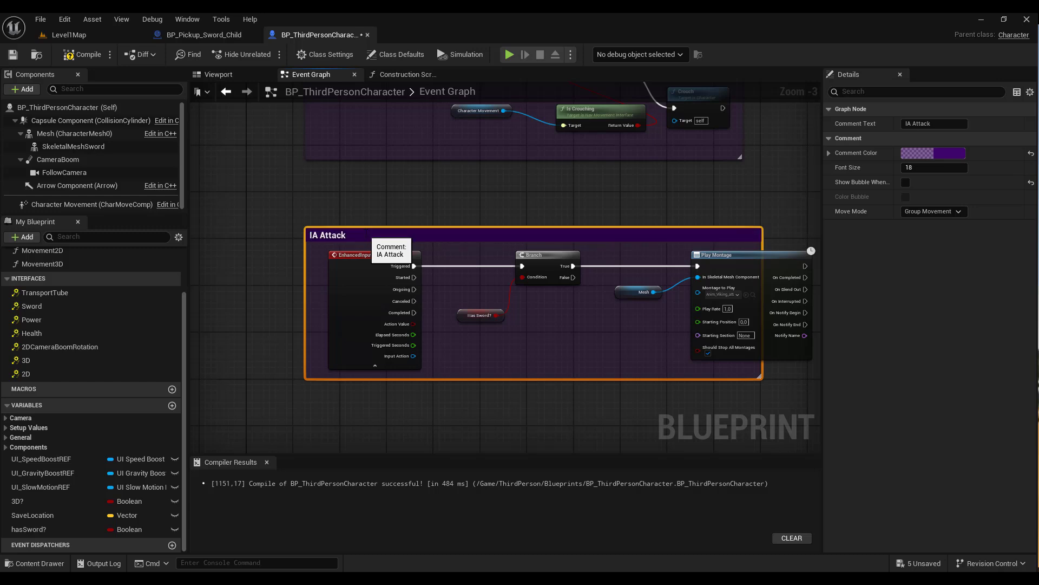
scroll(405, 190, down, 5)
scroll(394, 200, up, 4)
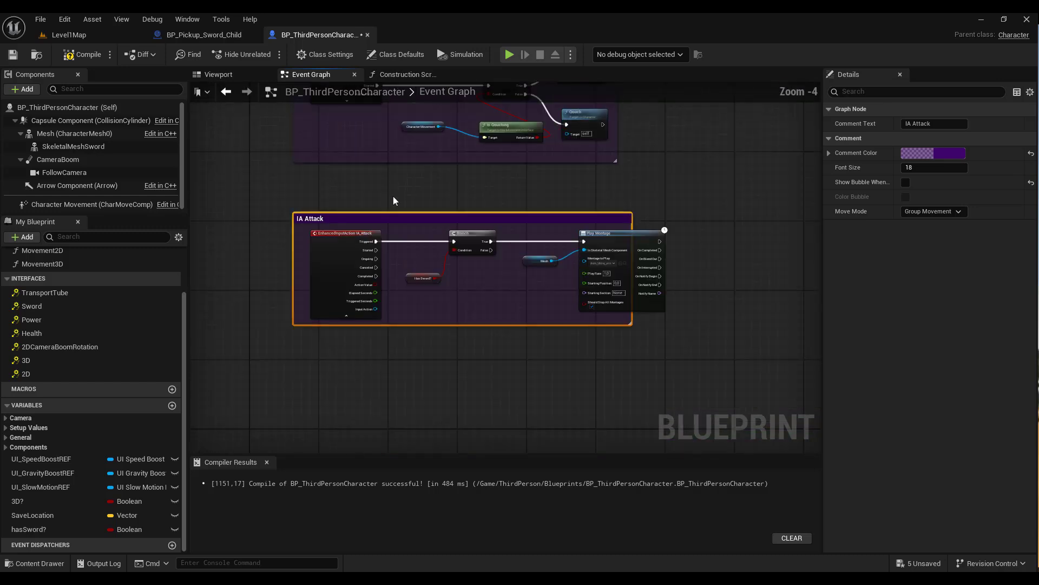
double_click(333, 218)
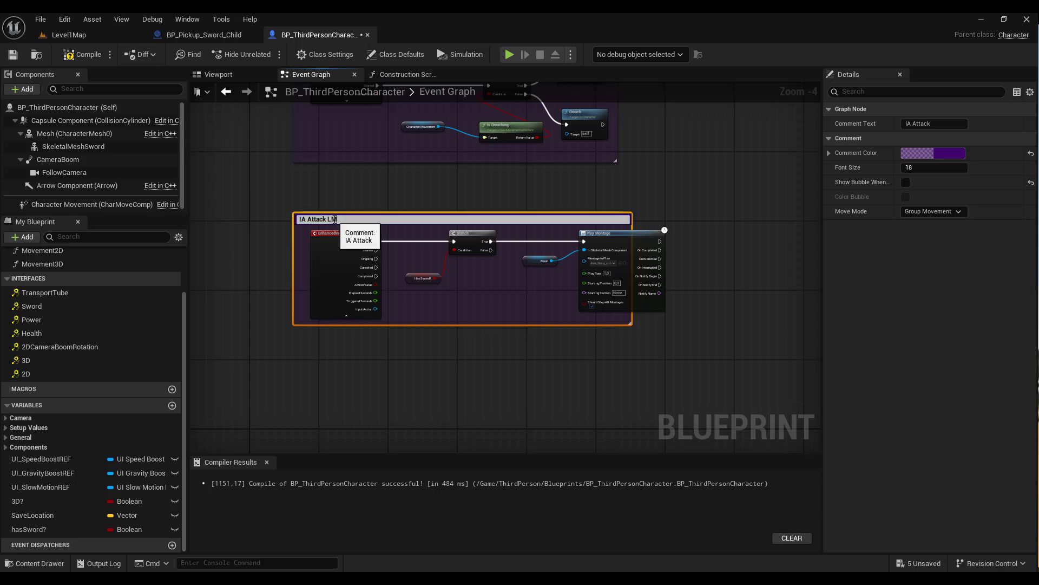
key(Return)
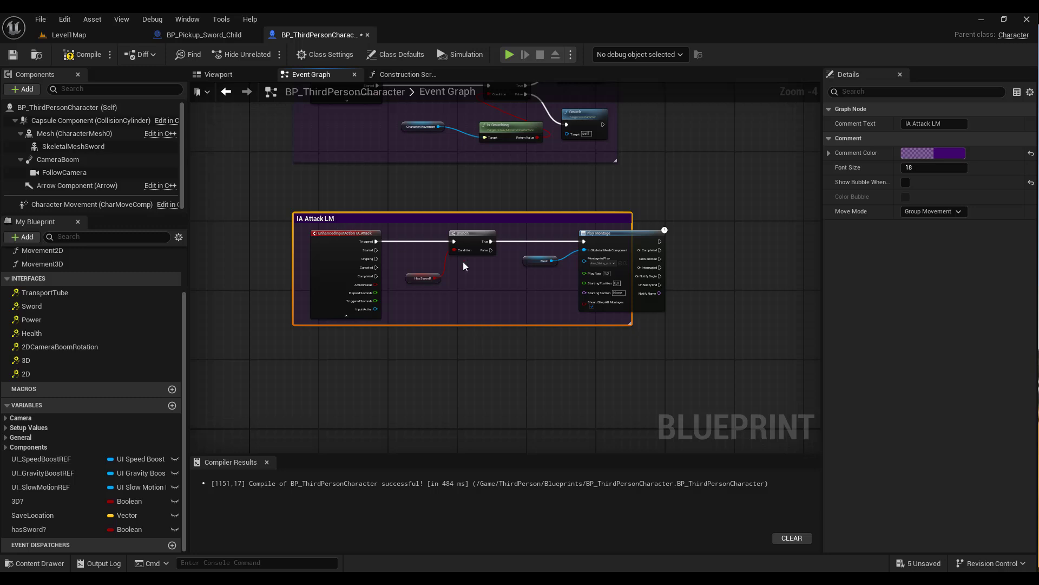
drag(631, 317, 706, 317)
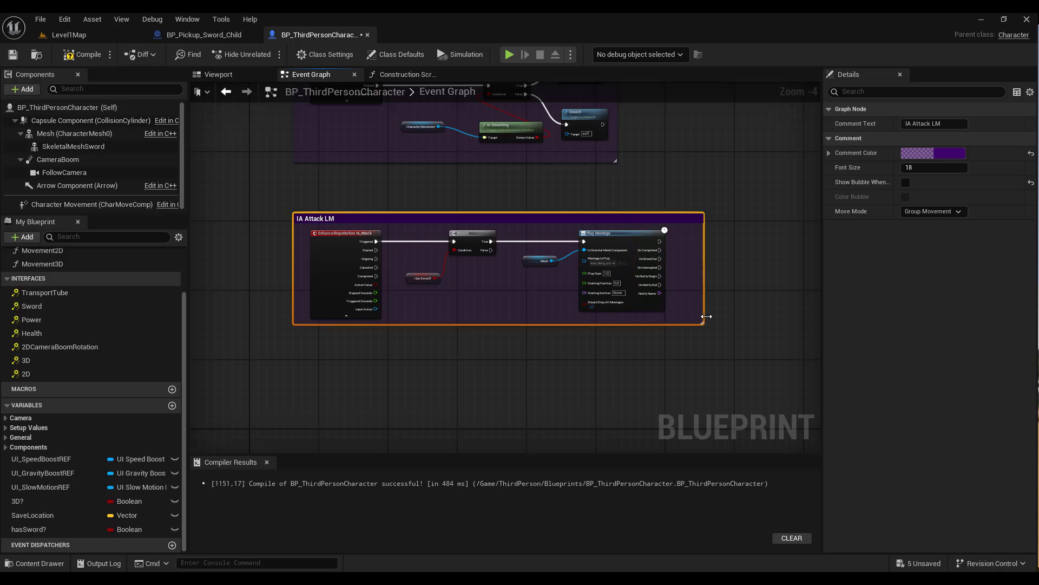
click(86, 56)
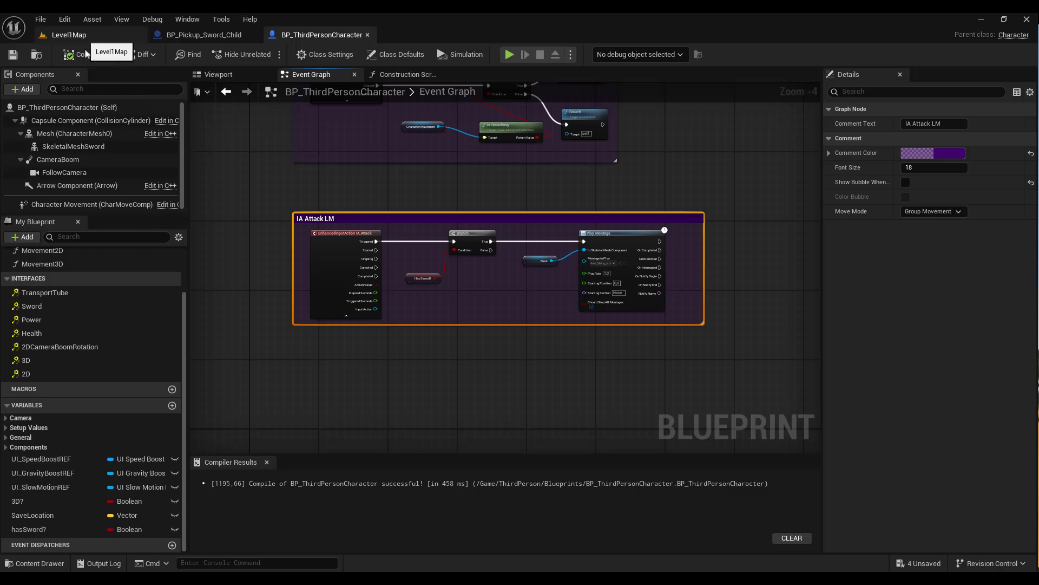
- Play Level1Map and run the character along the dock to pick up the sword
click(83, 38)
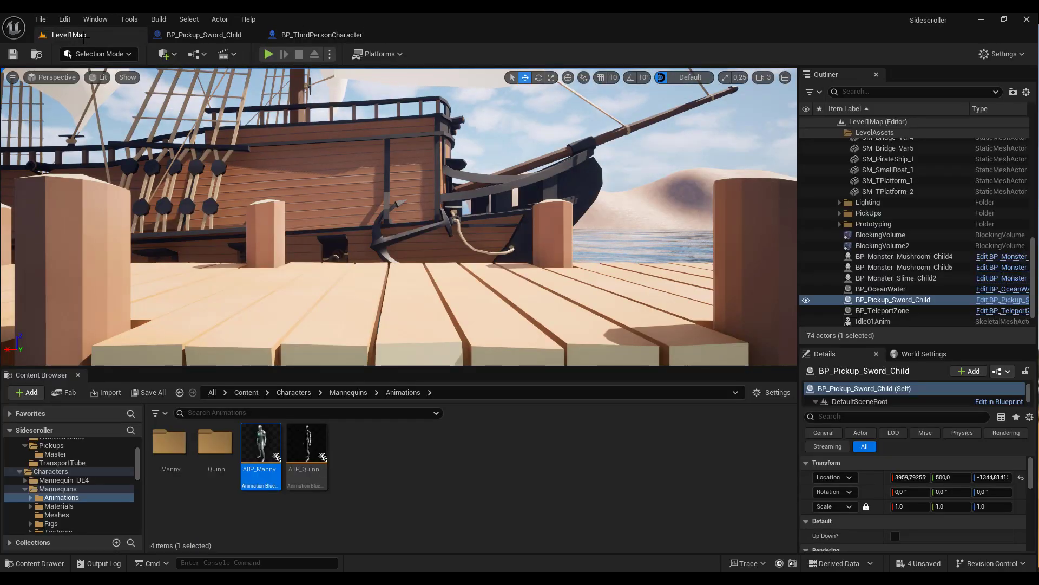
click(269, 54)
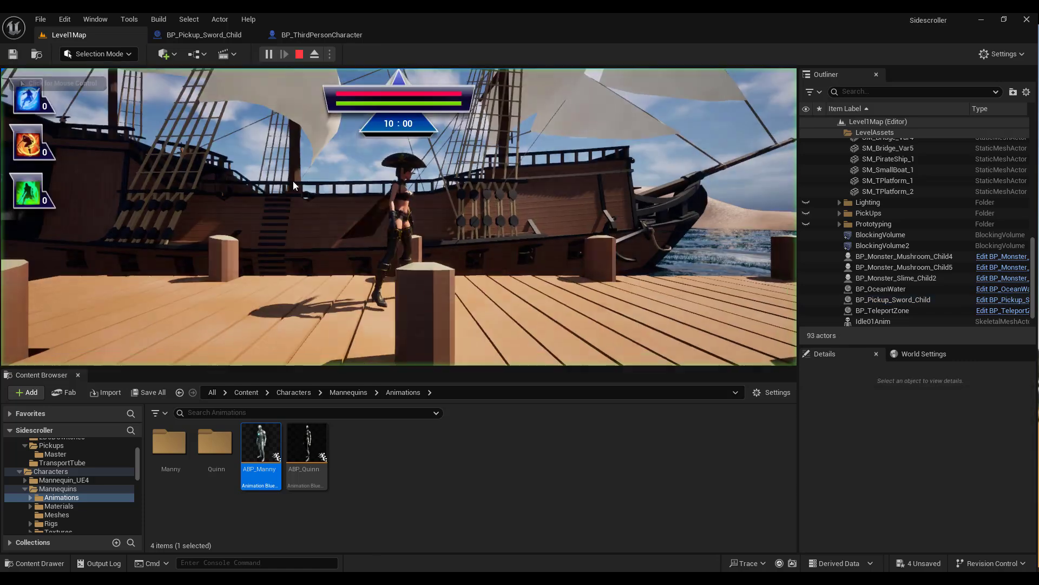
key(a)
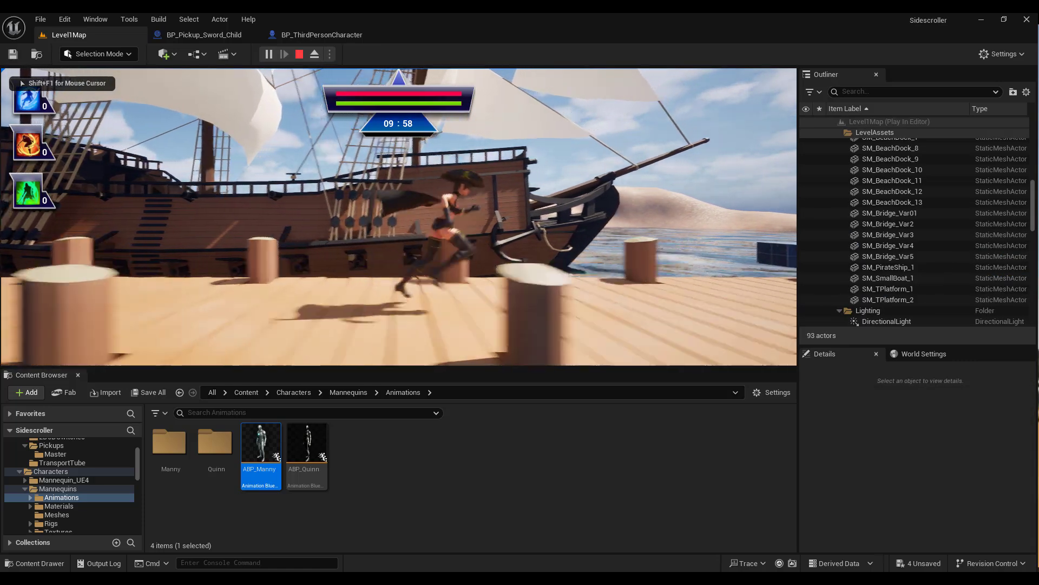
key(d)
key(a)
key(d)
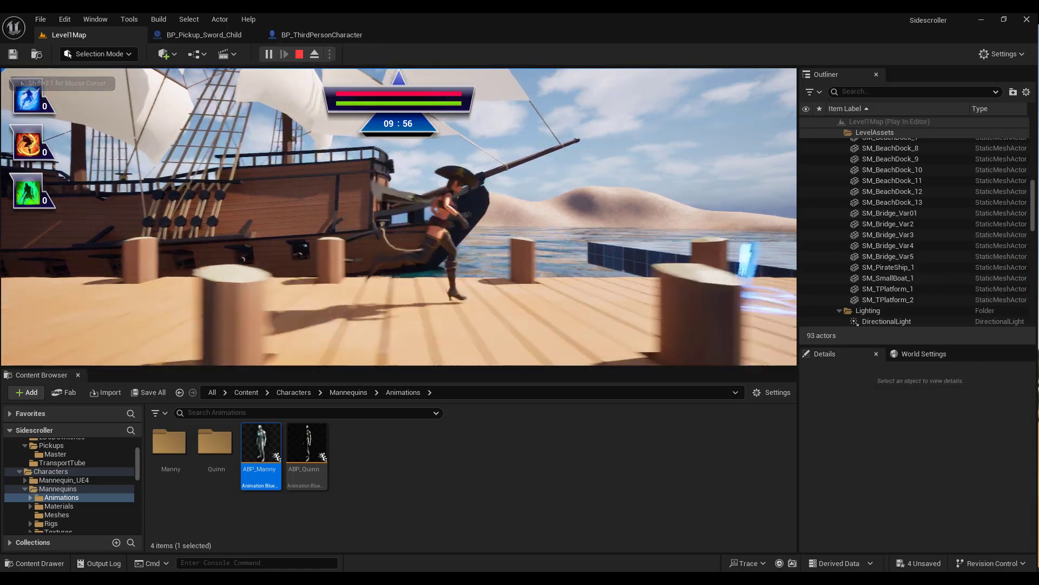
key(space)
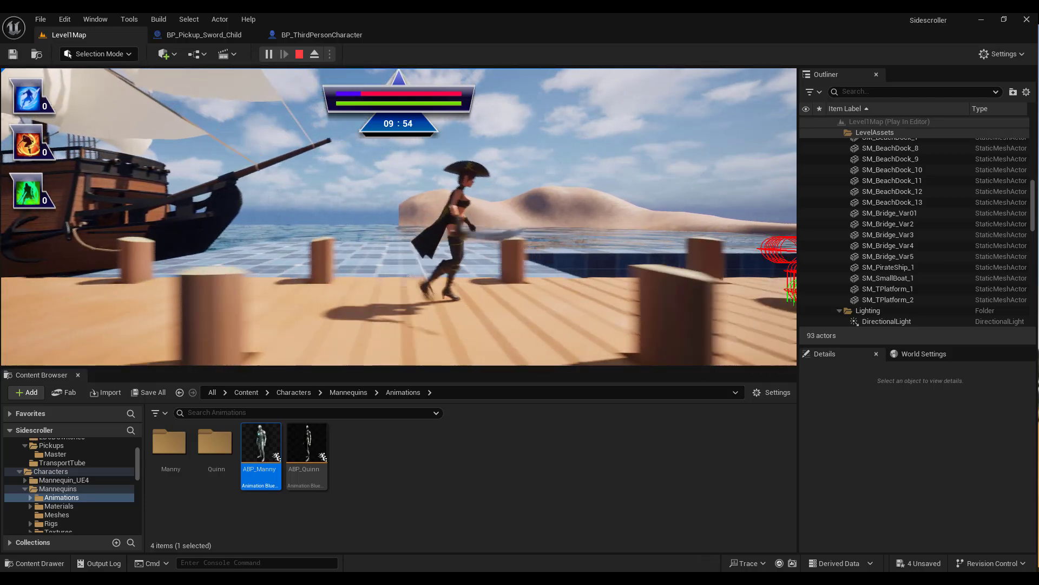
- Test the sword attack while running in both directions along the dock, and end the play session
key(a)
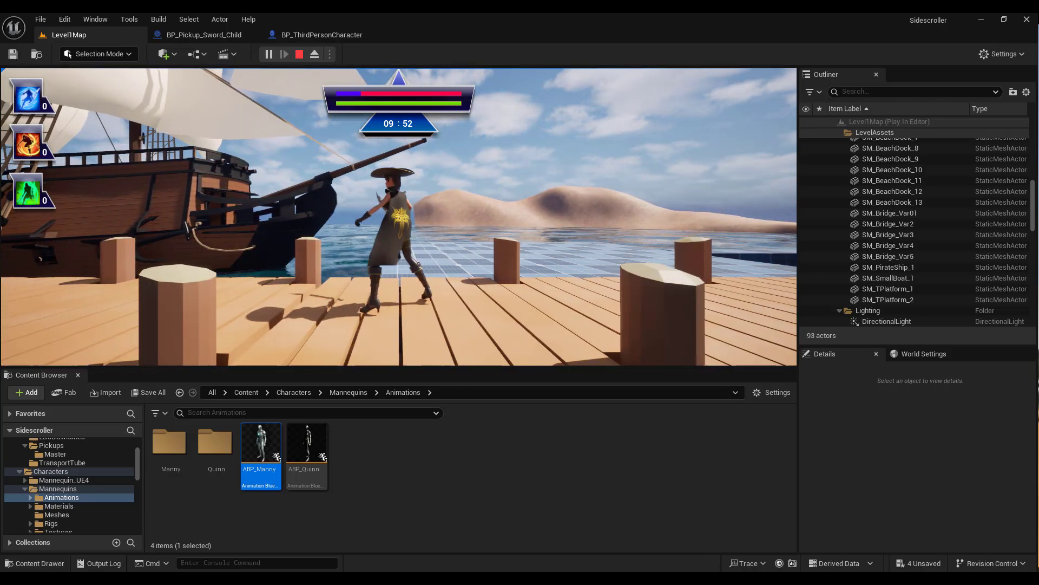
key(a)
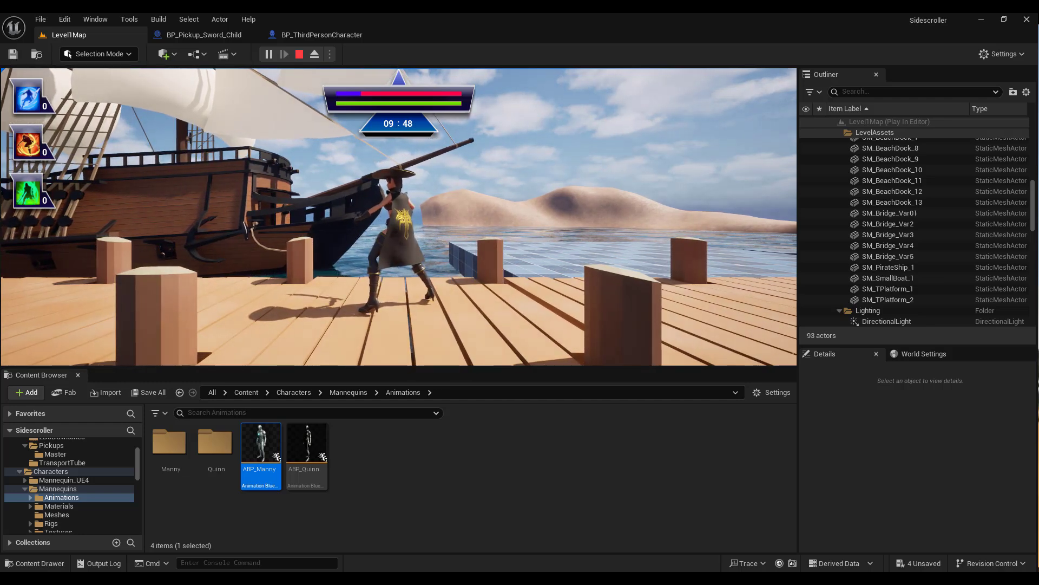
key(a)
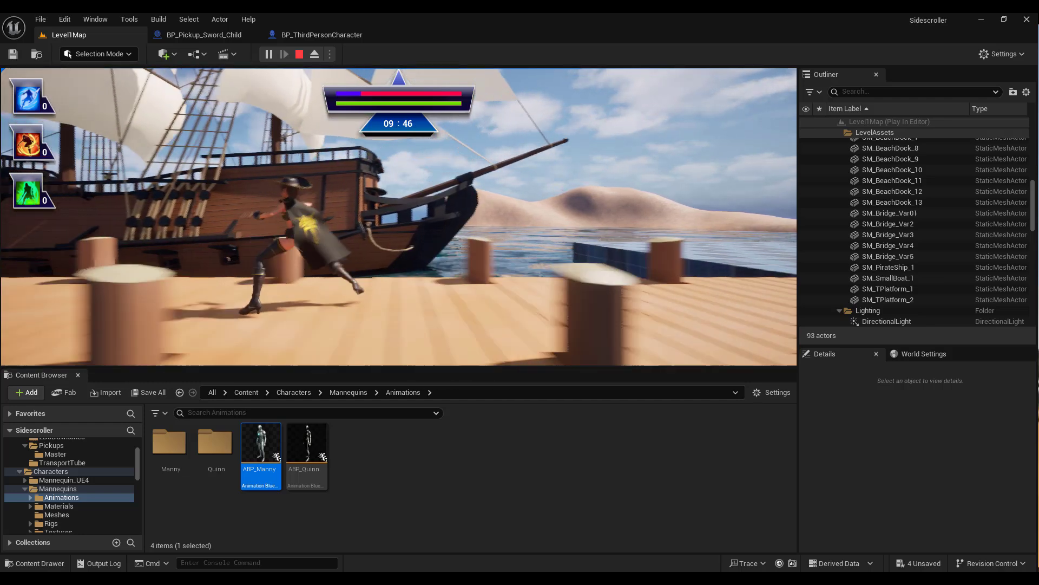
key(d)
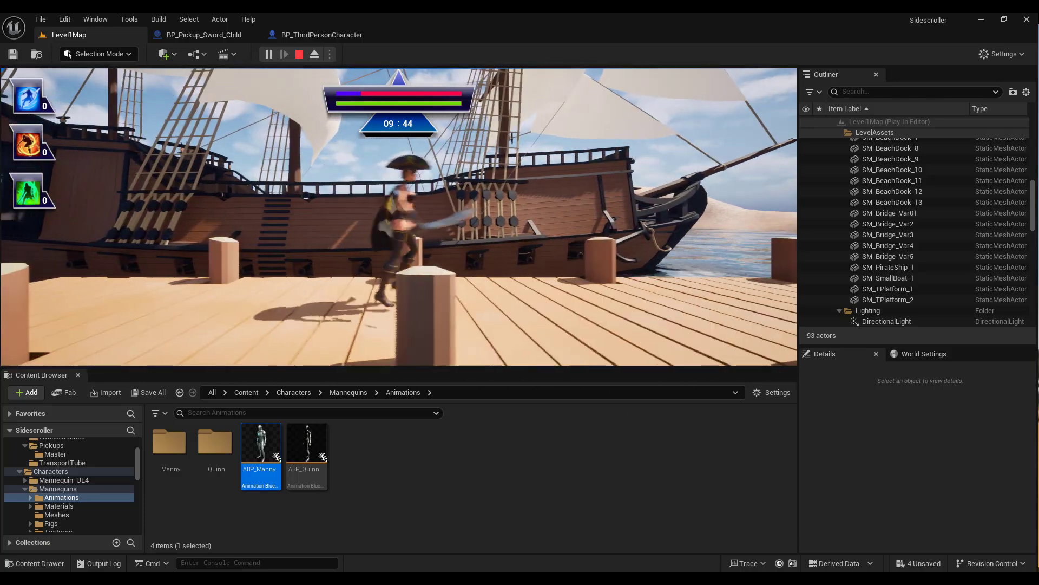
key(d)
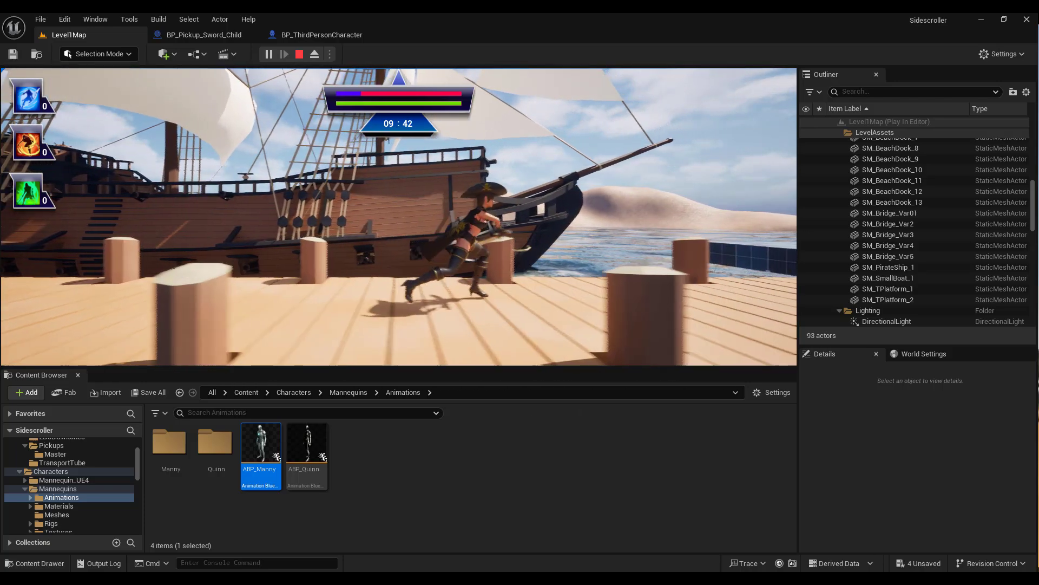
key(a)
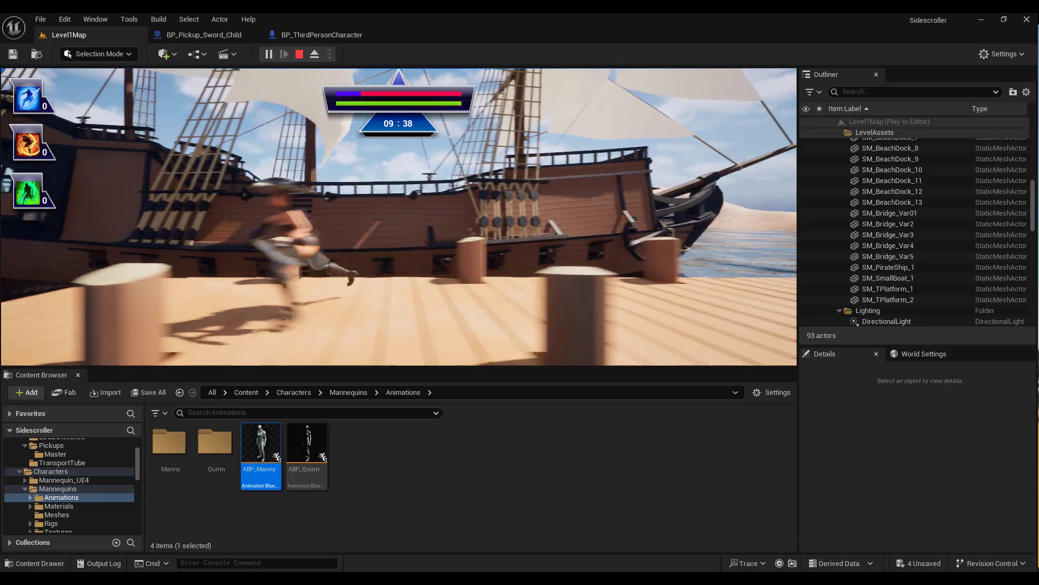
key(d)
key(d)
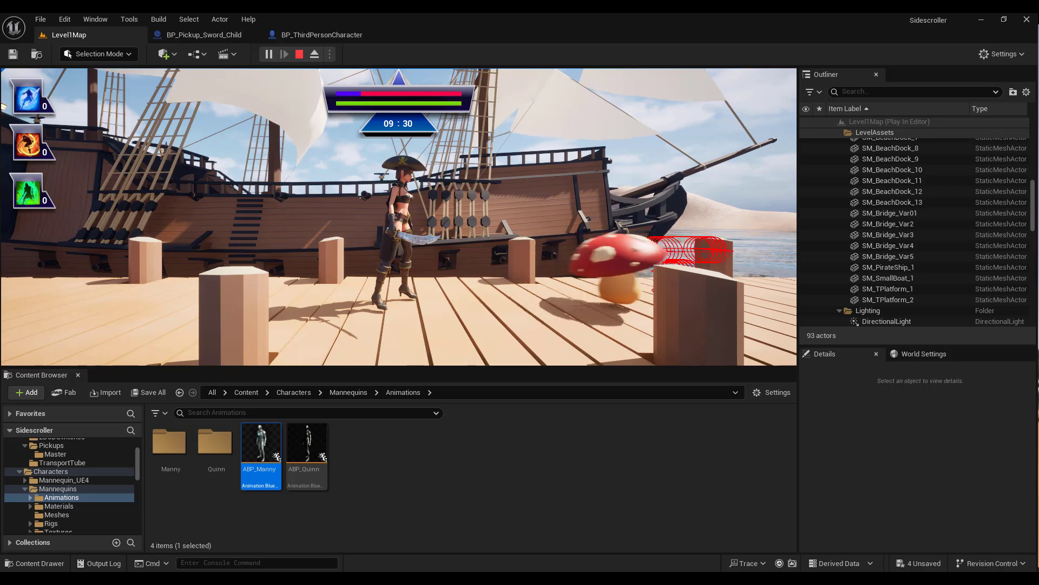
key(Escape)
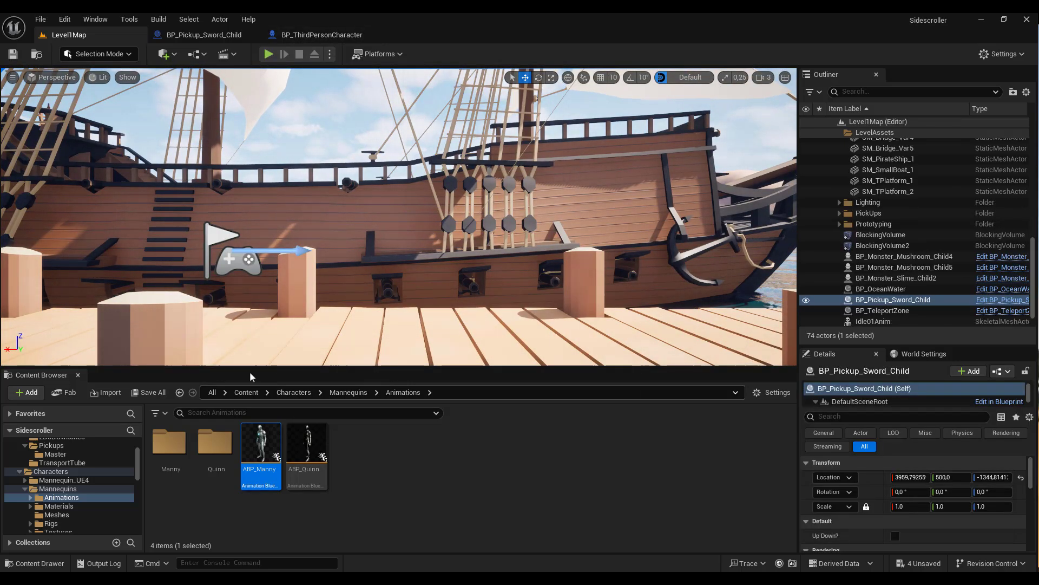
- Open the Anim_Viking_attack2 animation sequence from the Content/Animations folder
click(246, 392)
double_click(266, 439)
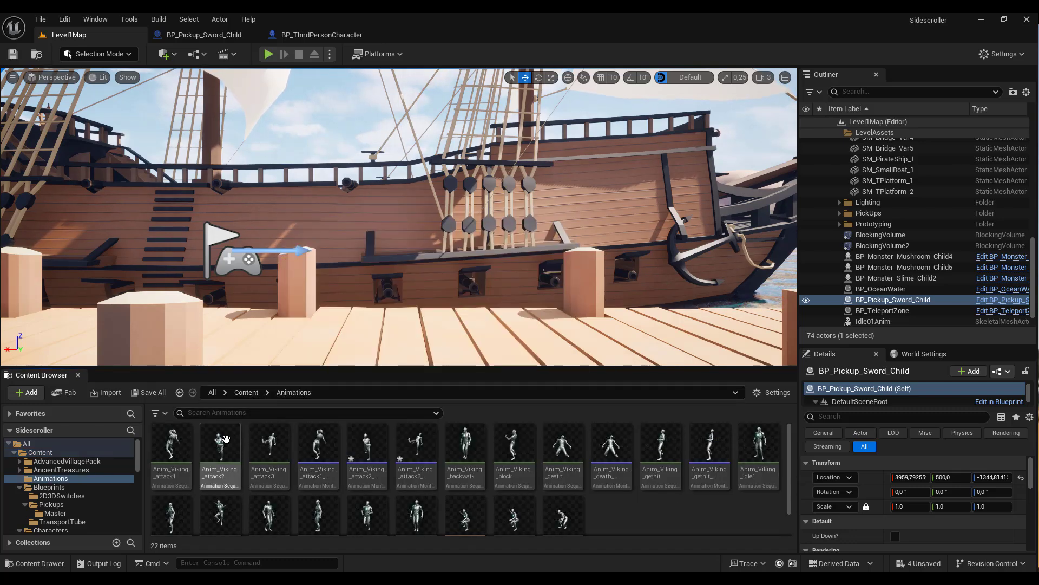
mouse_move(226, 439)
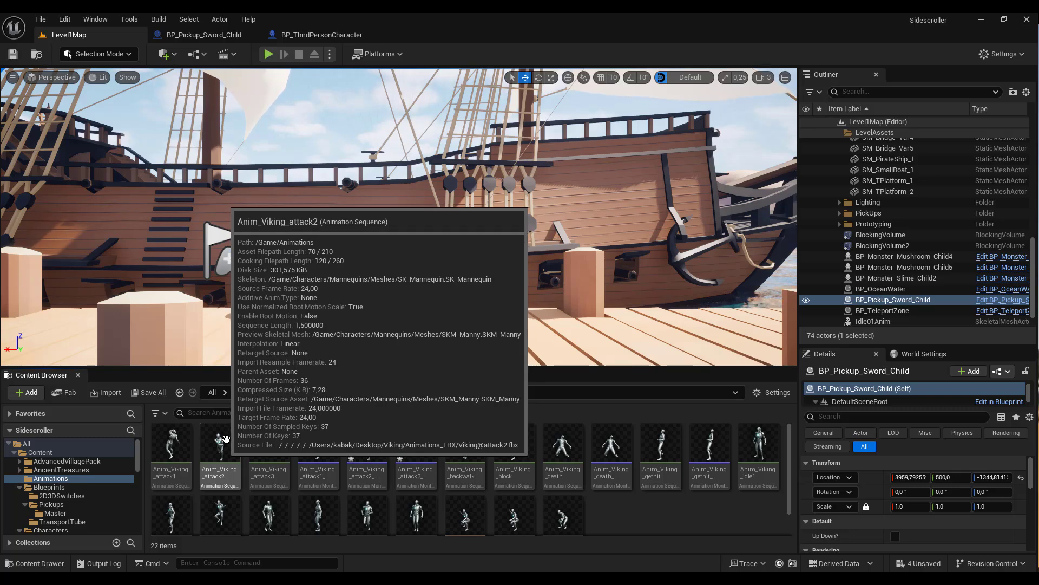
mouse_move(353, 457)
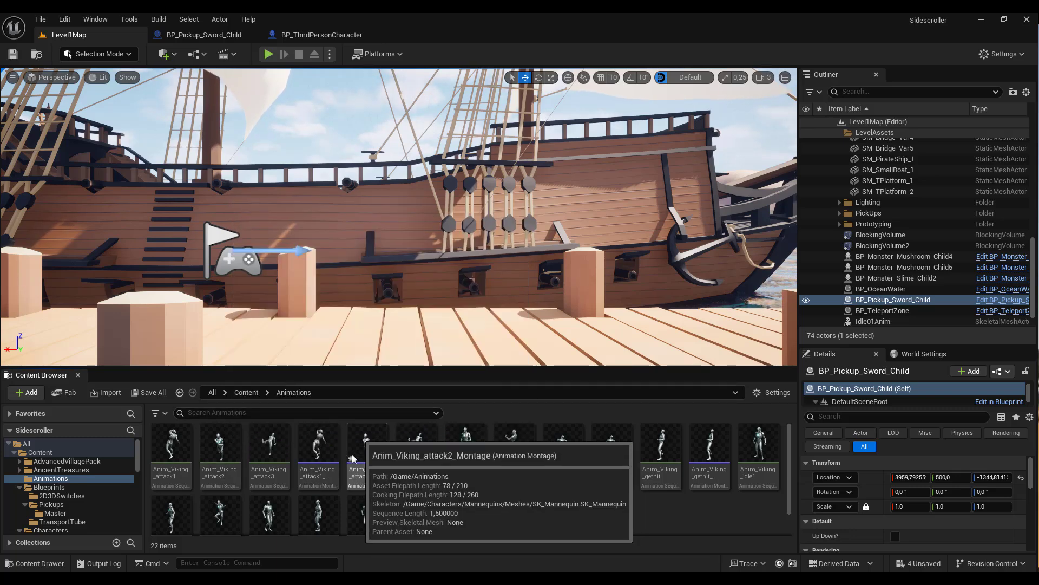
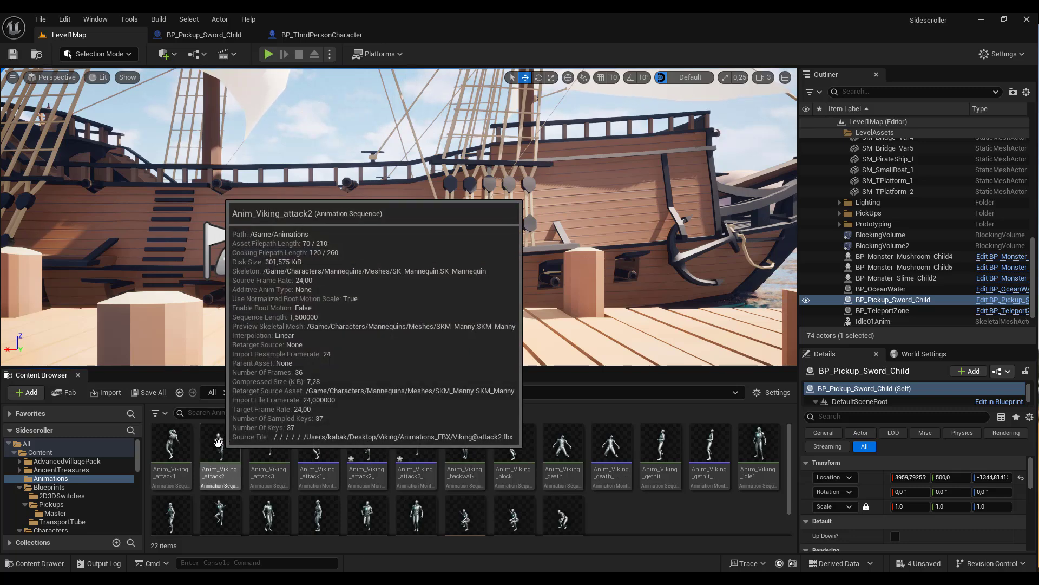
click(219, 441)
double_click(218, 441)
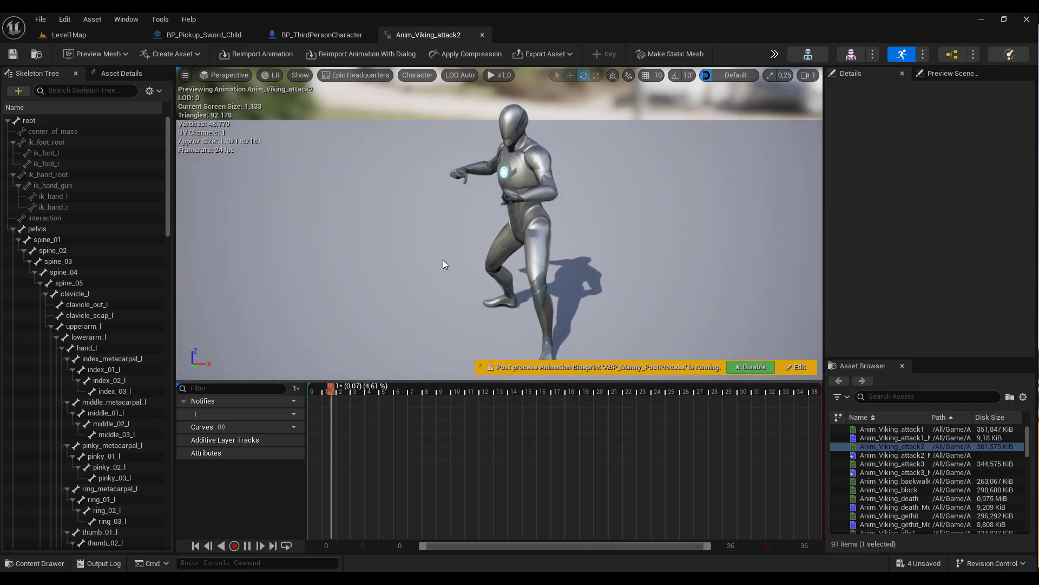
- Turn on Enable Root Motion and Force Root Lock in the Anim_Viking_attack2 asset details, and save the animation
click(121, 74)
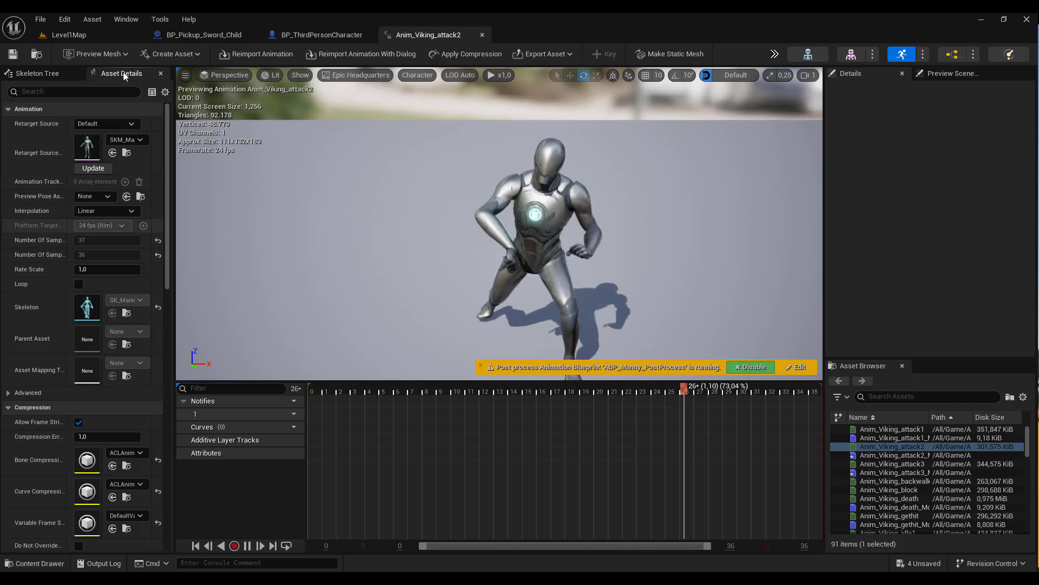
scroll(164, 275, down, 3)
scroll(154, 335, down, 9)
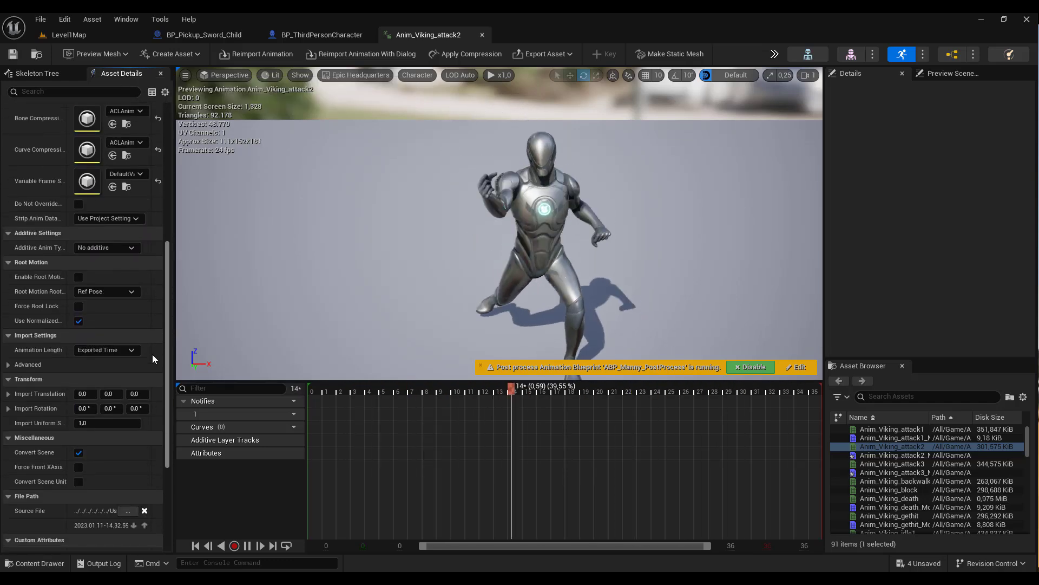
scroll(66, 294, up, 1)
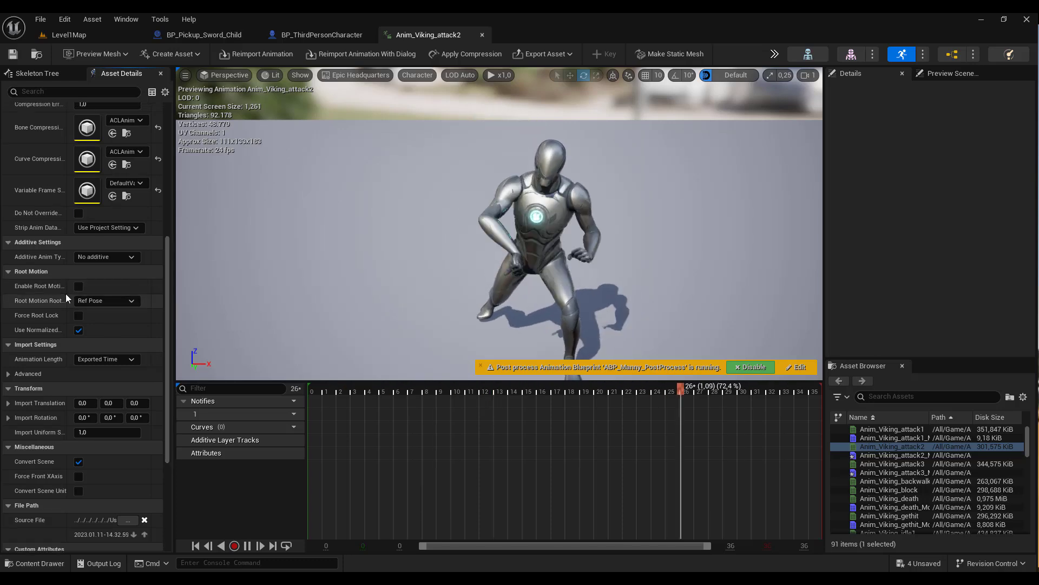
drag(72, 293, 87, 290)
click(105, 286)
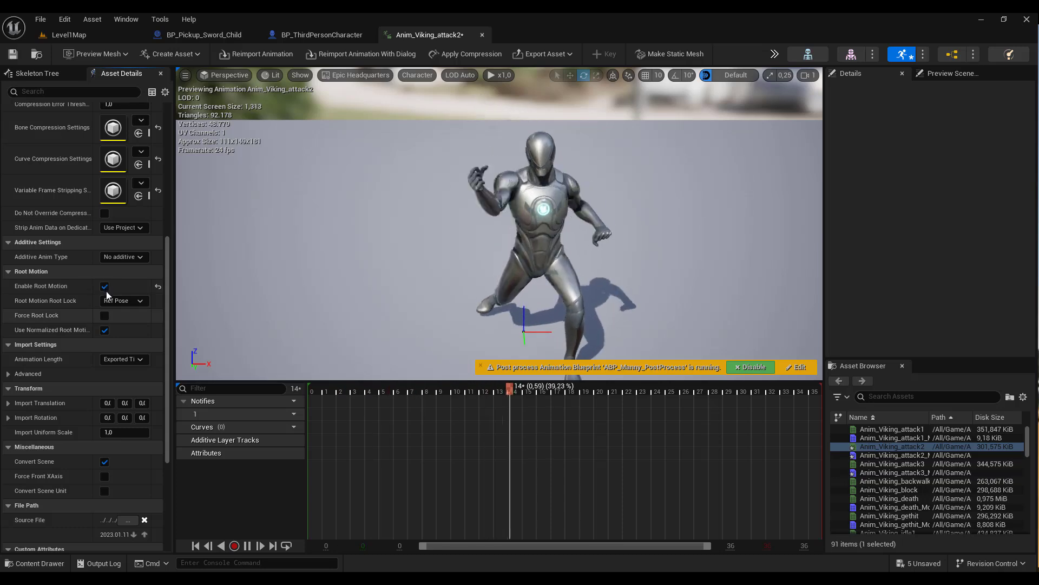
click(105, 316)
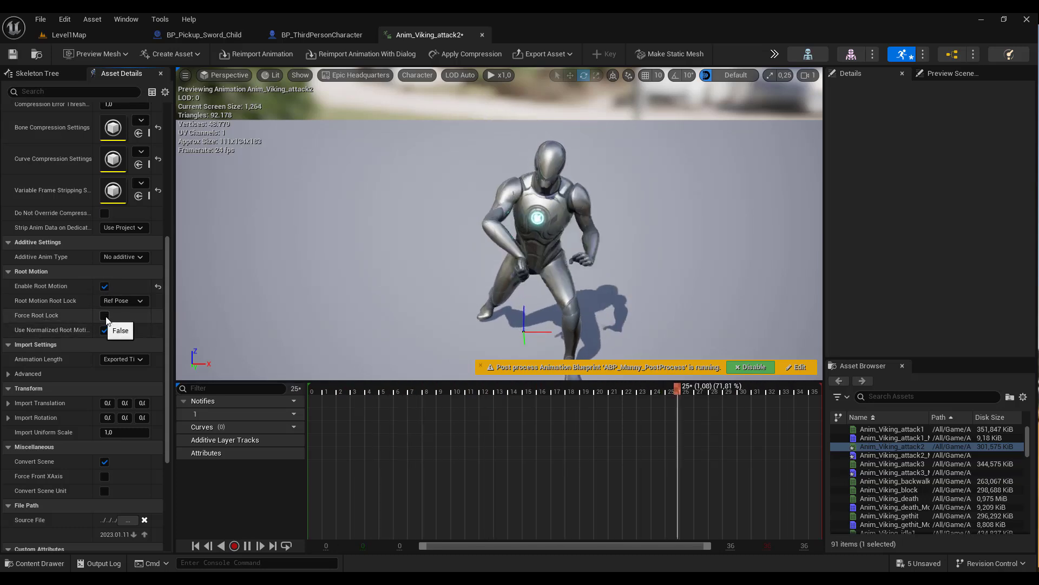
click(12, 55)
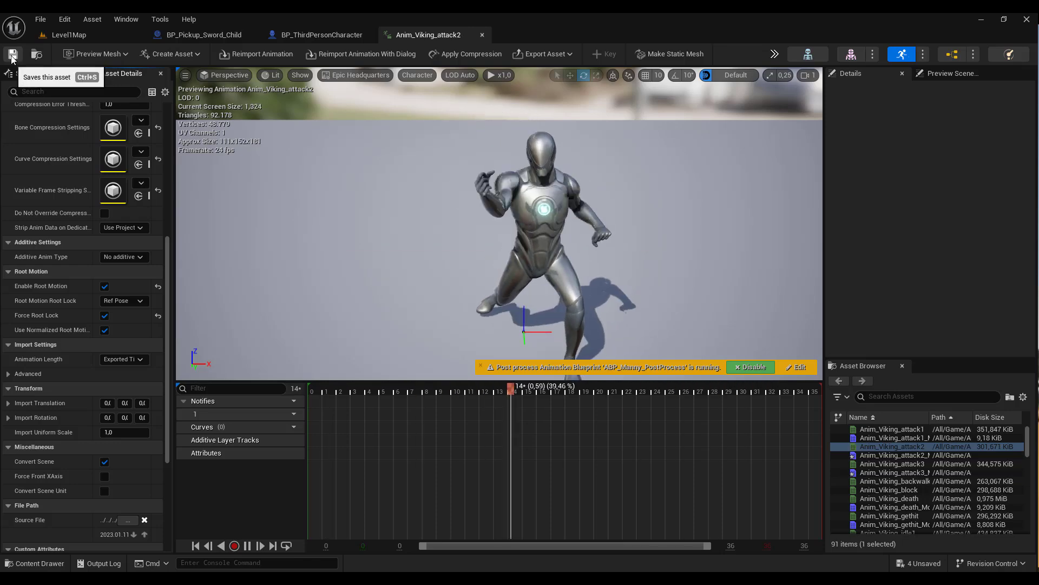
- Play Level1Map again, pick up the sword, test the attack while standing, jumping and running, and end the play session
click(83, 36)
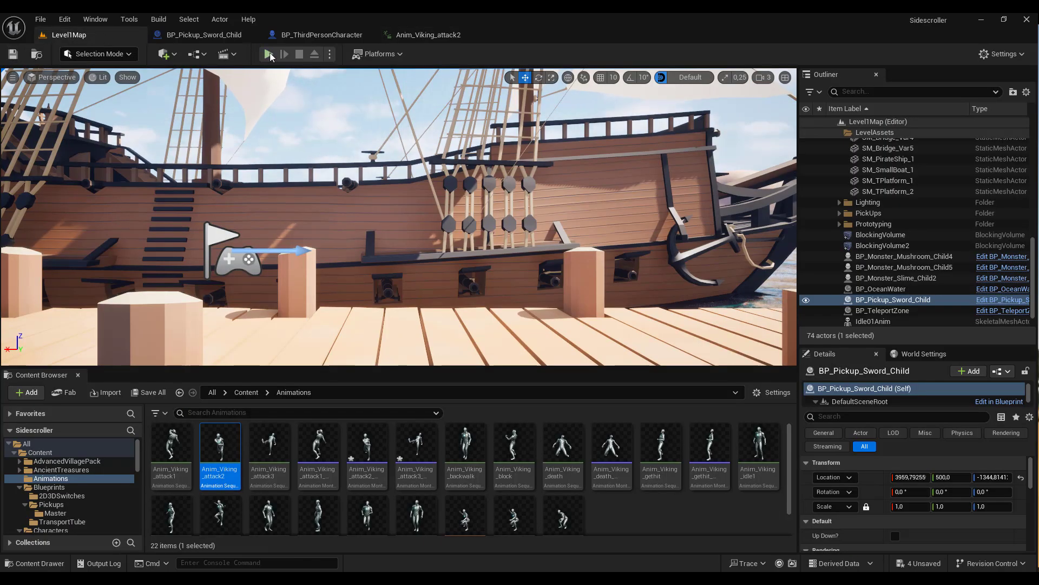
click(268, 54)
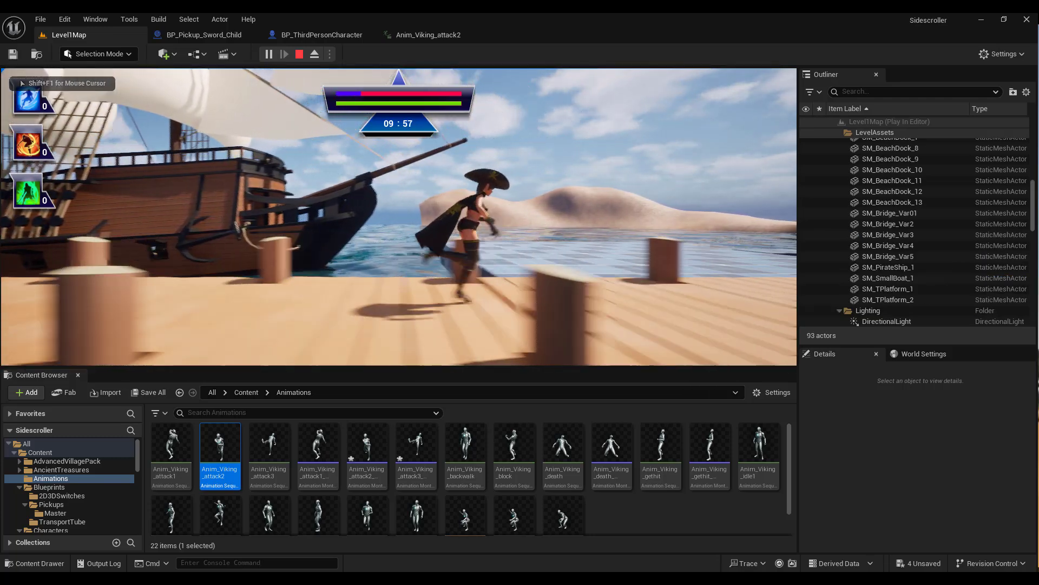
key(a)
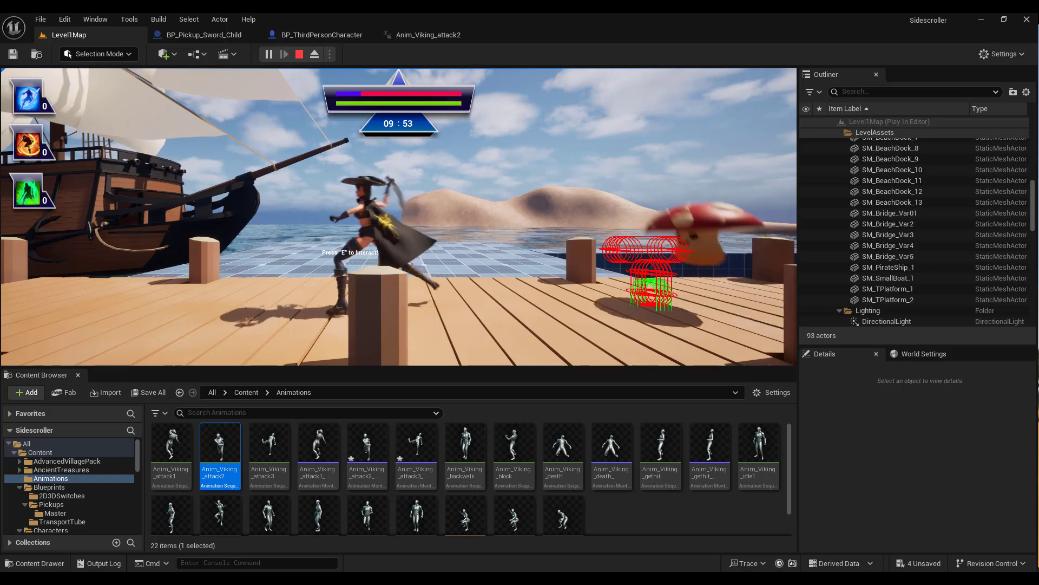
key(a)
key(space)
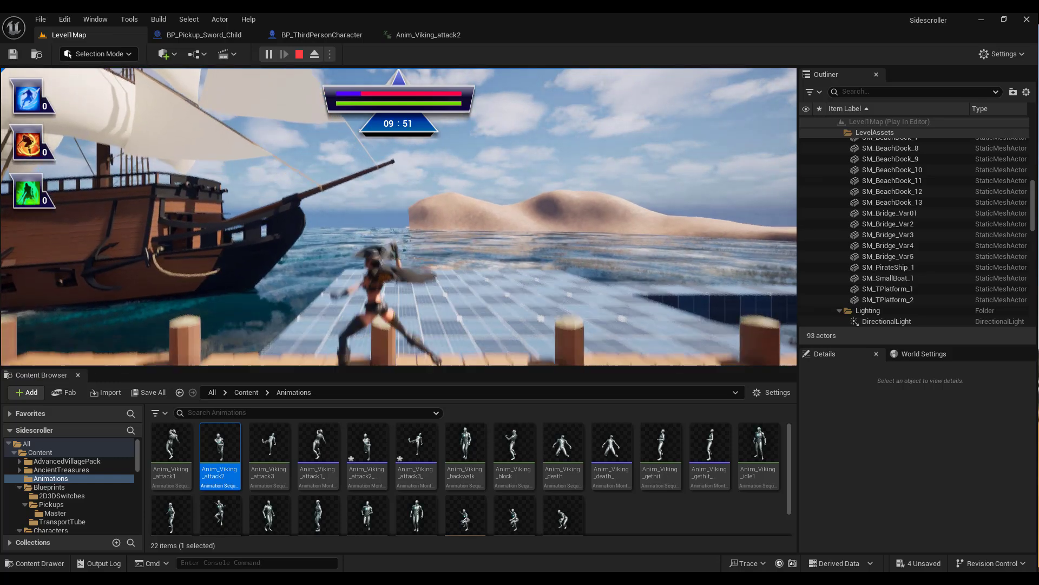
key(a)
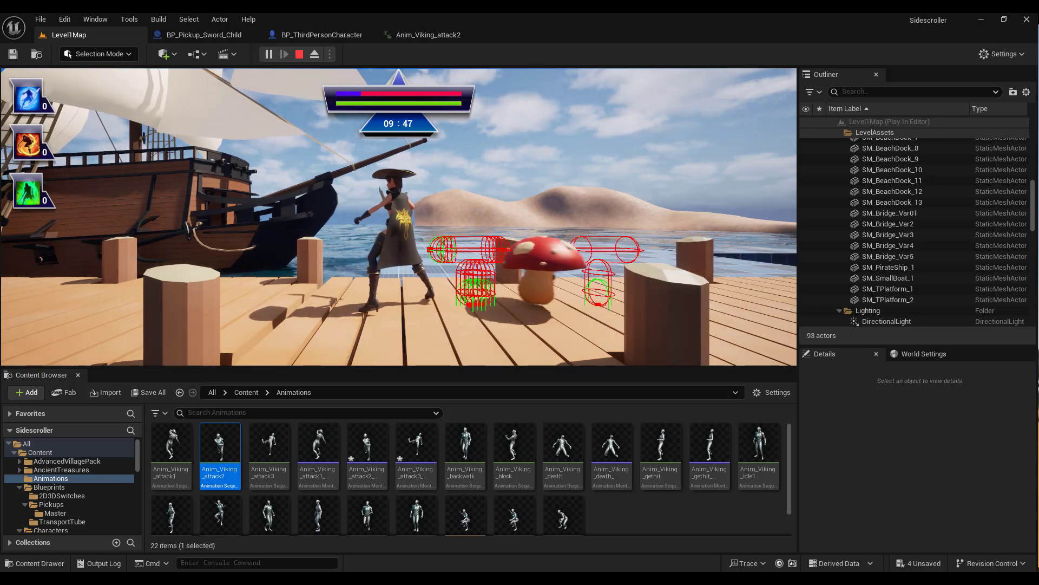
key(a)
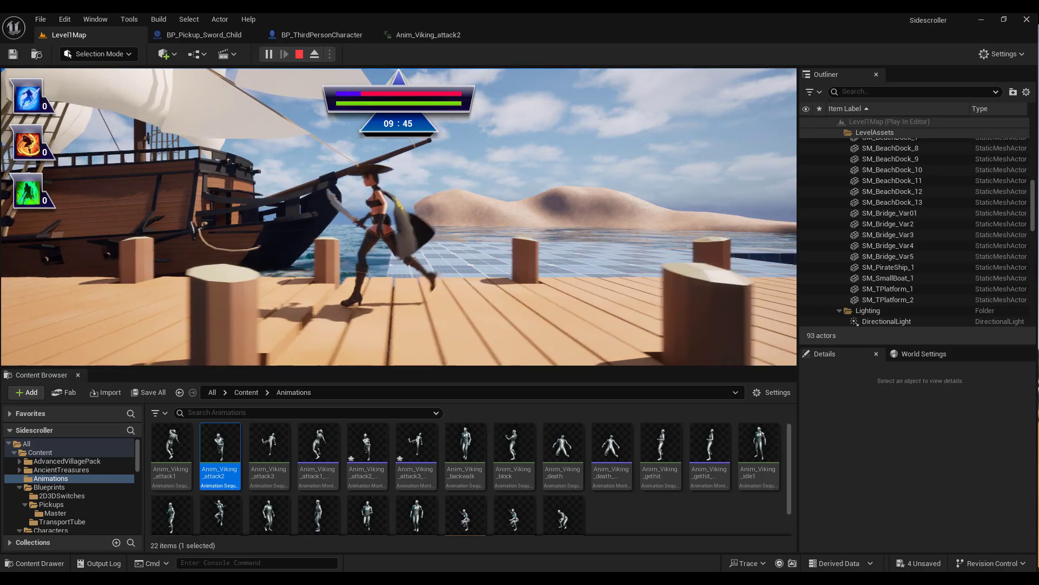
key(a)
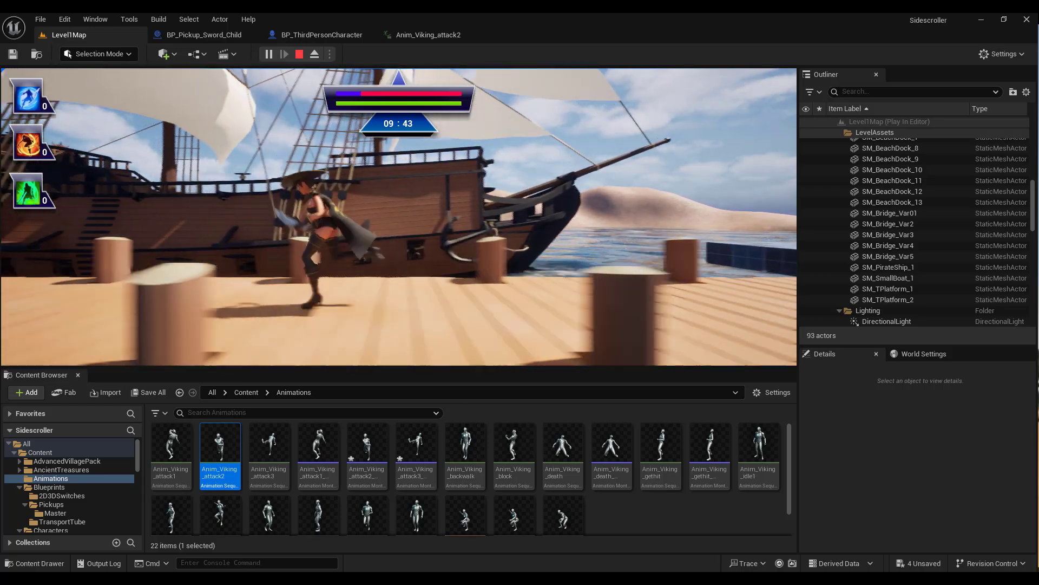
key(d)
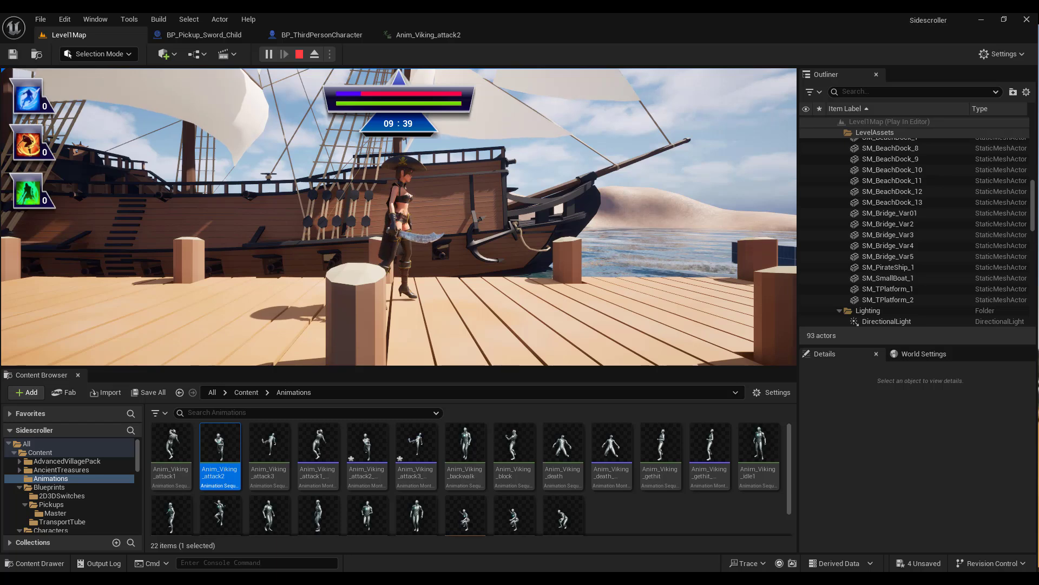
key(Escape)
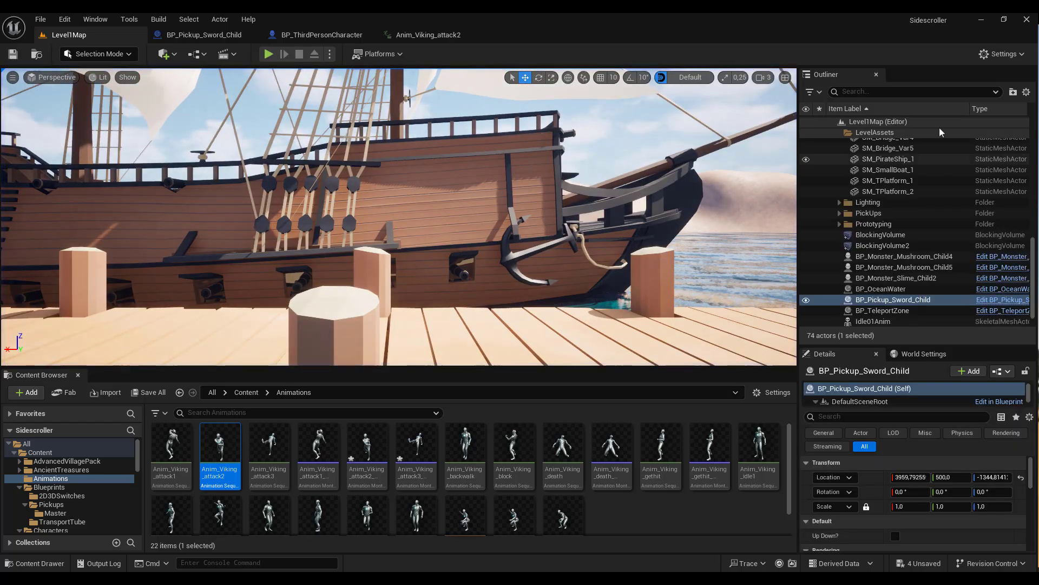
- Set the CameraBoom's Target Arm Length to 550 in BP_ThirdPersonCharacter
click(318, 35)
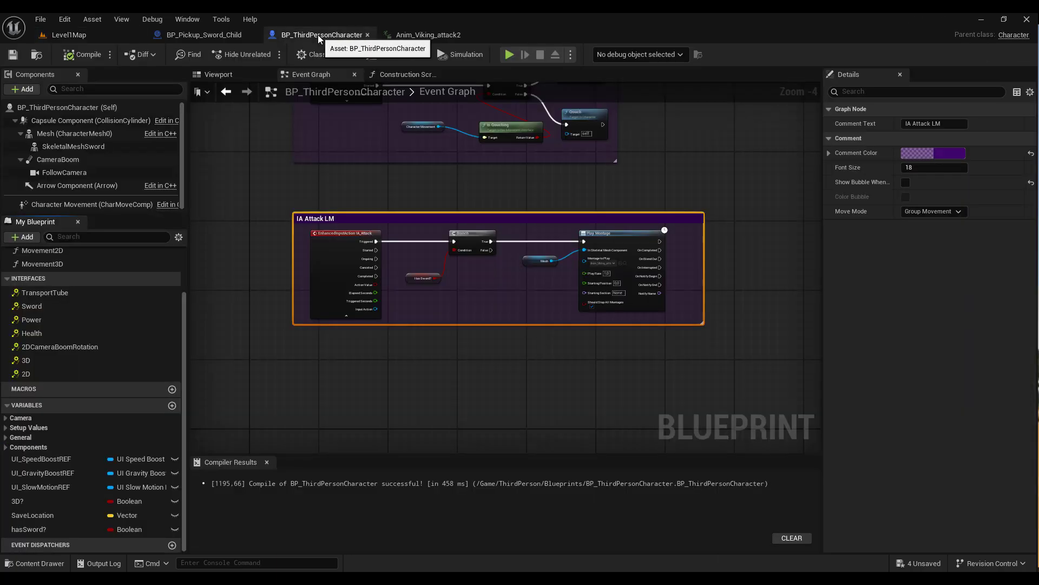
click(54, 159)
click(912, 284)
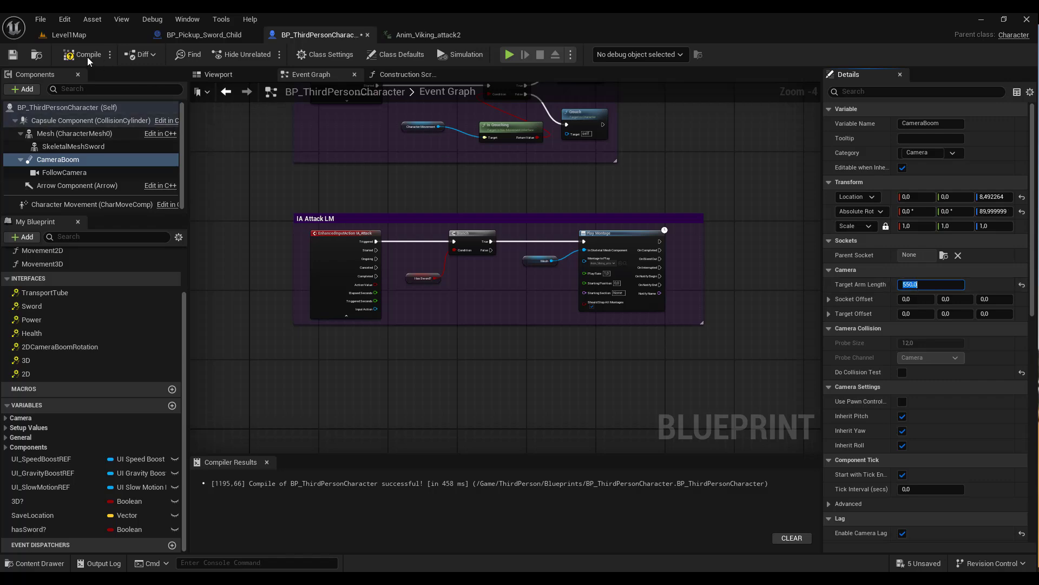
- Delete the sword pickup from the dock in Level1Map
click(122, 34)
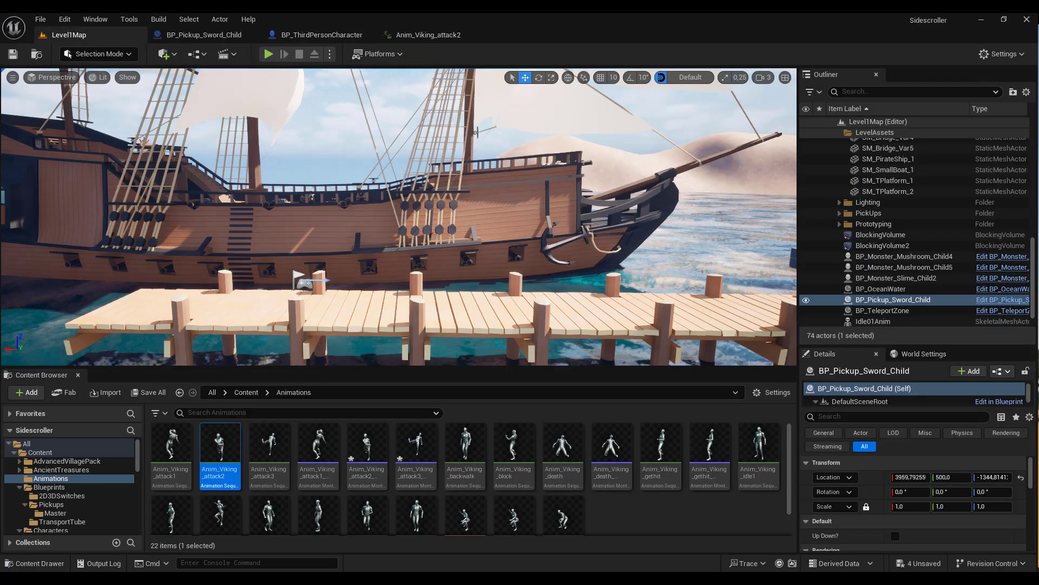
right_drag(399, 216, 593, 217)
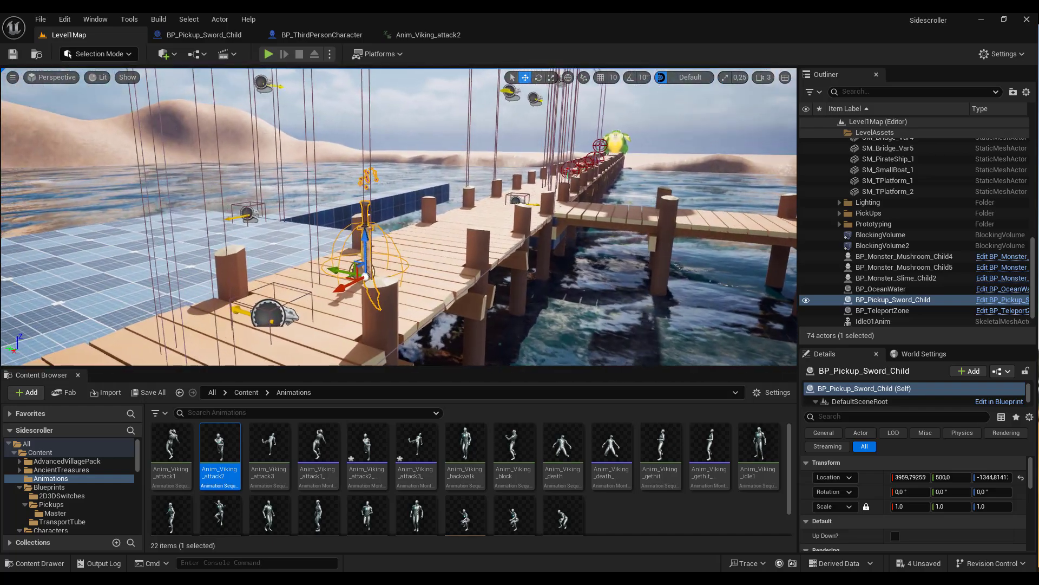
right_drag(258, 142, 282, 142)
key(Delete)
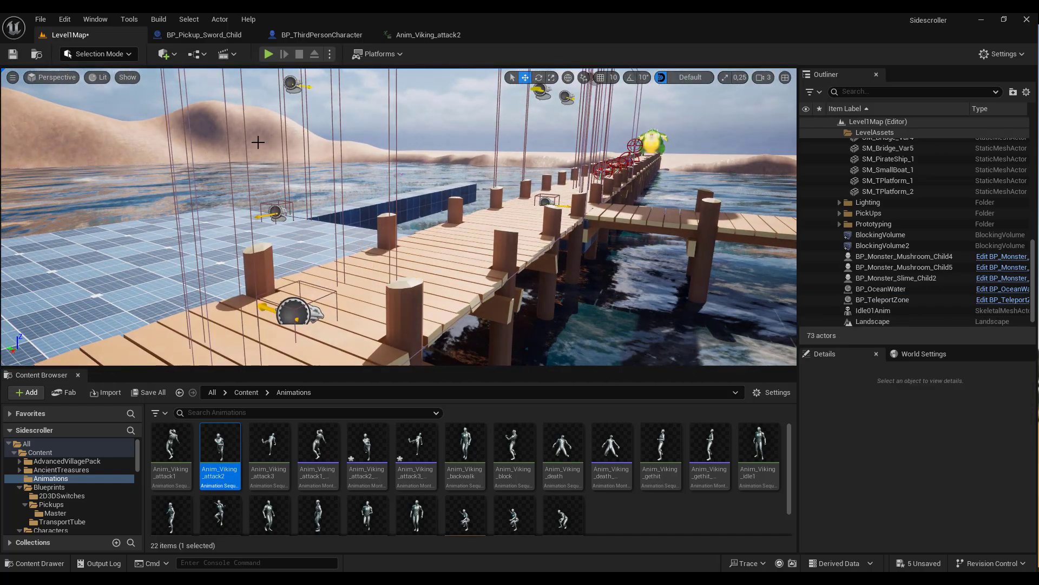
- Place BP_Pickup_Sword_Child from Content/Blueprints/Pickups on the rock at the far end of the plank bridge
right_drag(398, 216, 247, 284)
click(247, 391)
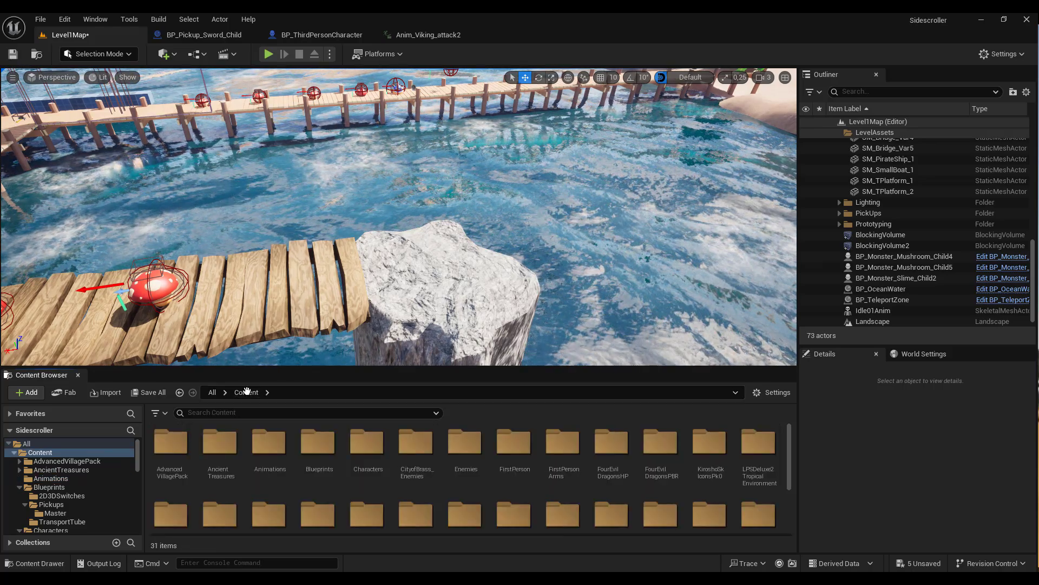
double_click(315, 449)
double_click(211, 443)
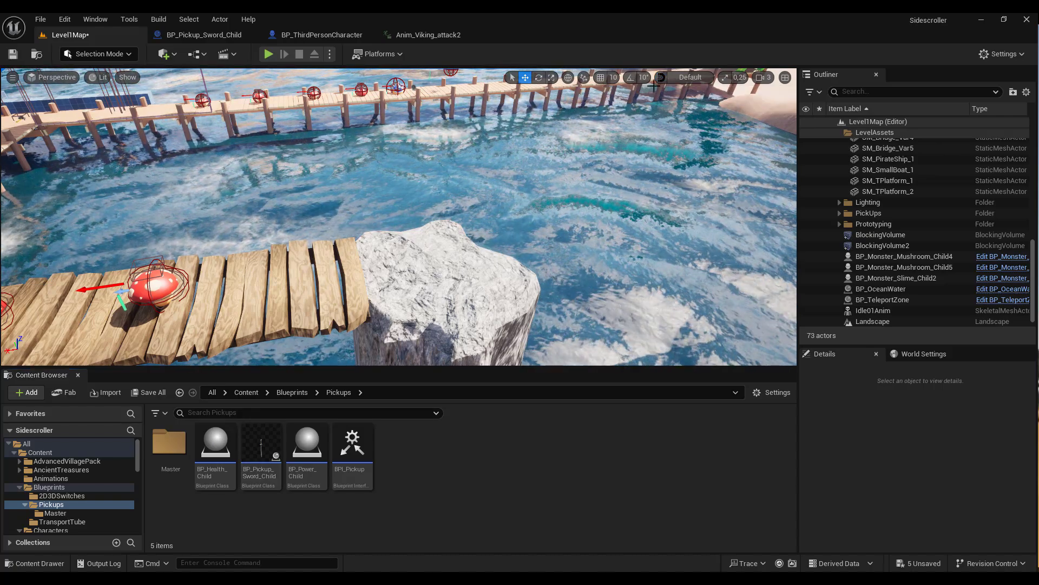
mouse_move(262, 450)
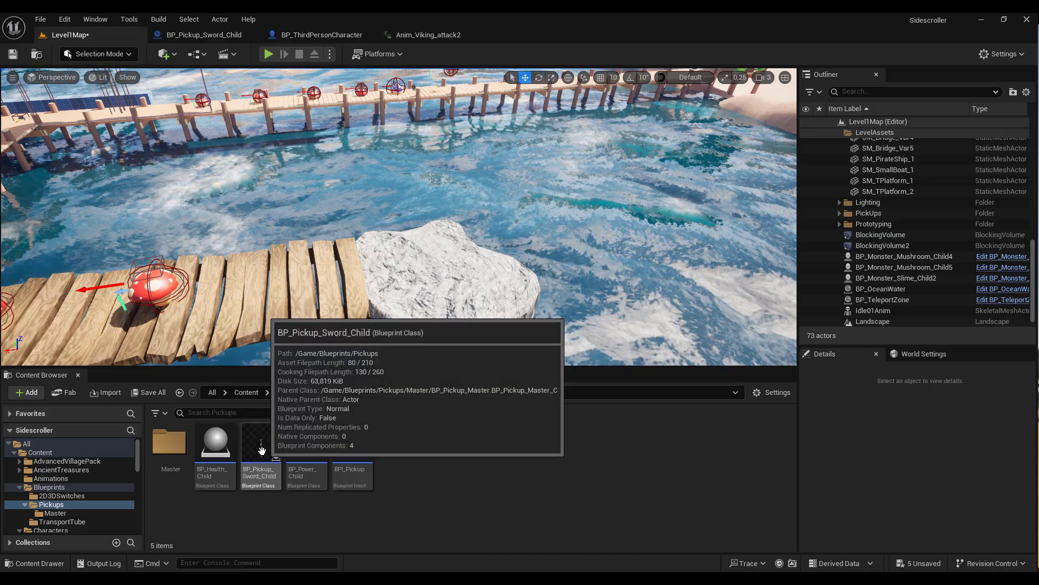
drag(262, 450, 433, 267)
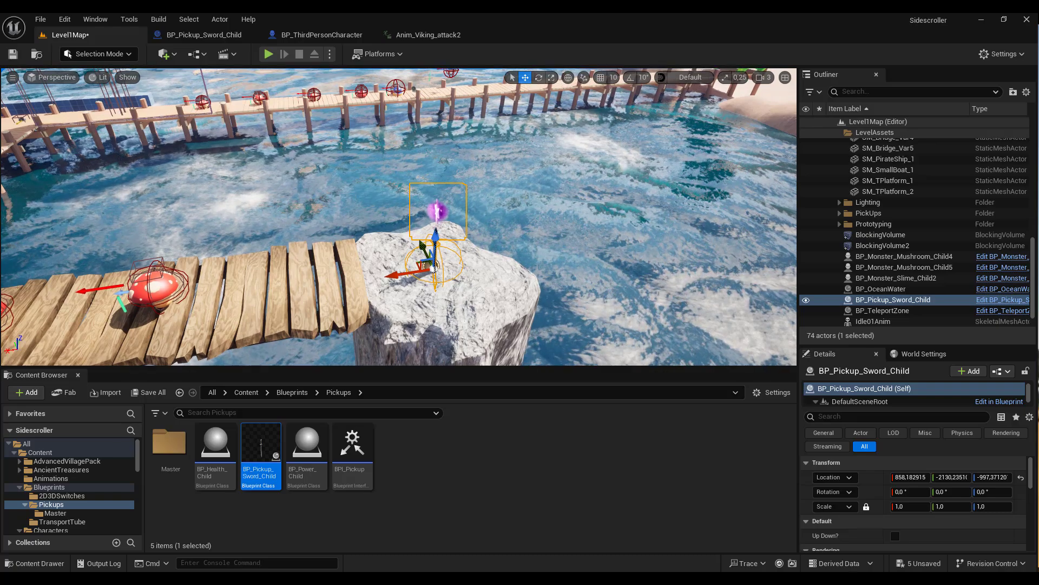
- Delete the two mushroom monsters from the plank bridge, keeping the red slime
right_drag(433, 268, 416, 280)
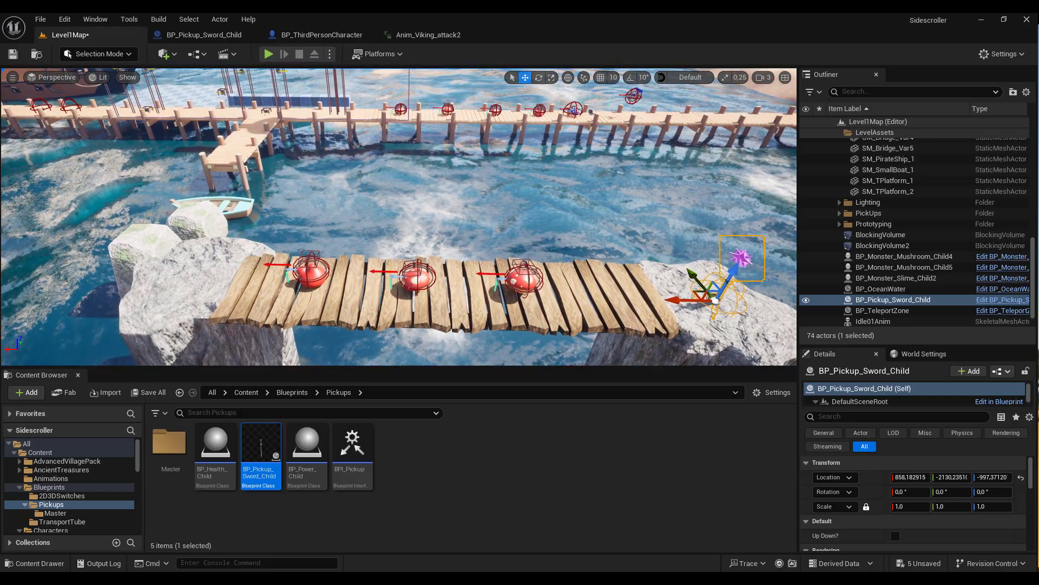
click(416, 279)
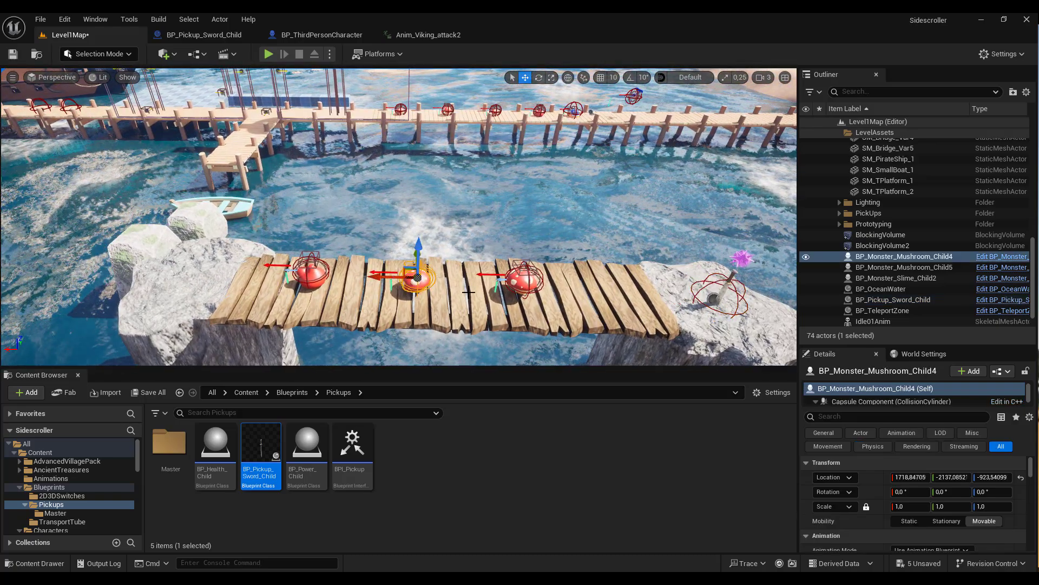
key(Delete)
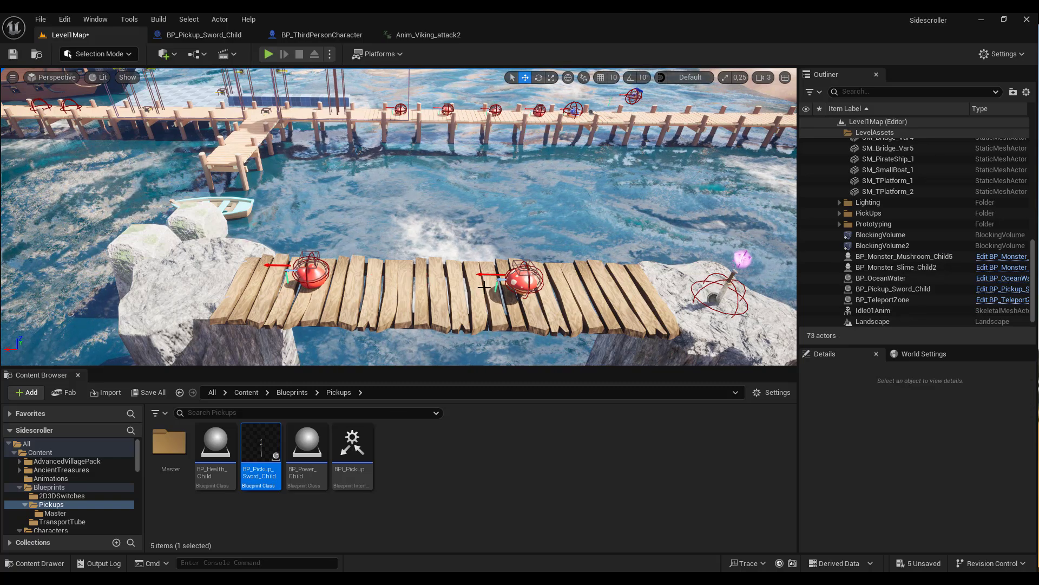
click(520, 277)
key(Delete)
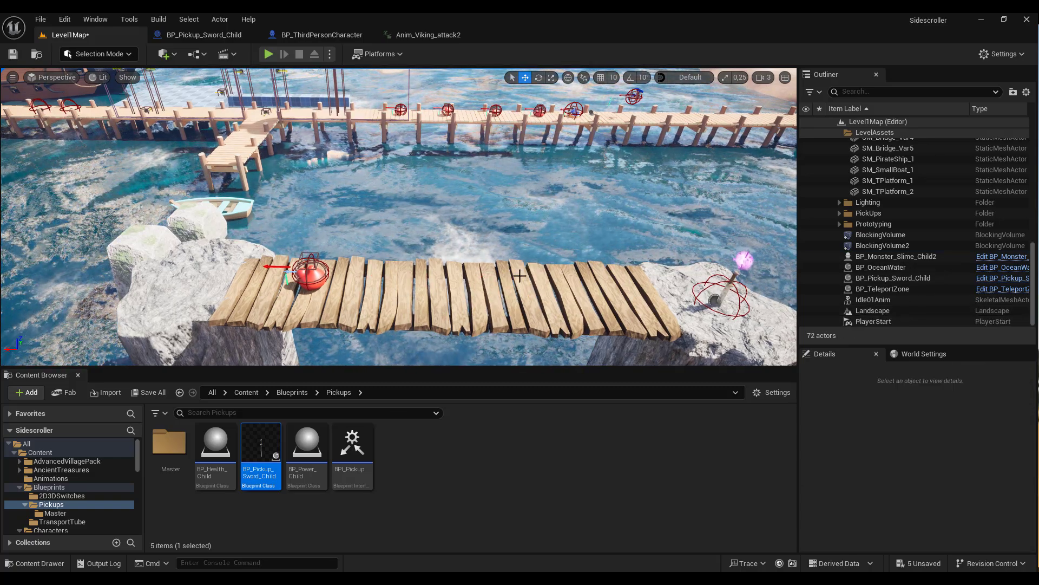
- Place the TurtleShell monster blueprint from Content/Enemies/Monster/Blueprints on the middle of the plank bridge
mouse_move(520, 275)
right_down()
mouse_move(531, 274)
mouse_move(511, 279)
right_up()
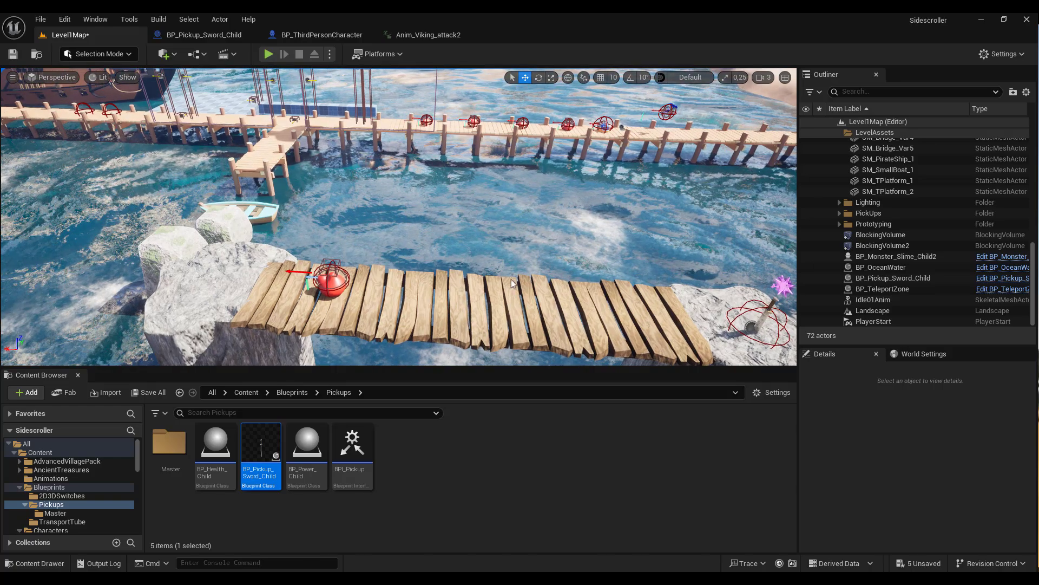
click(246, 392)
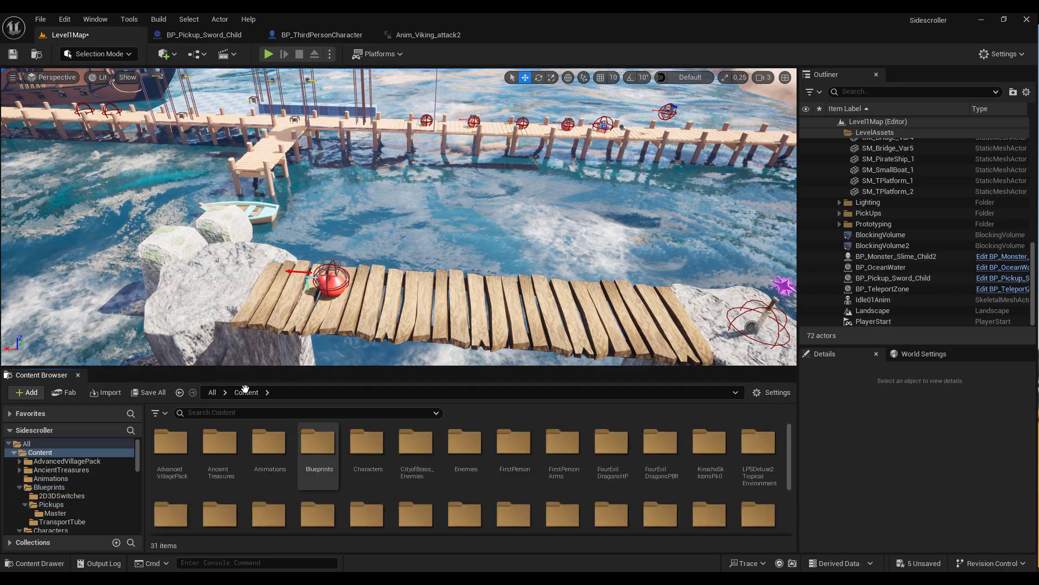
double_click(464, 445)
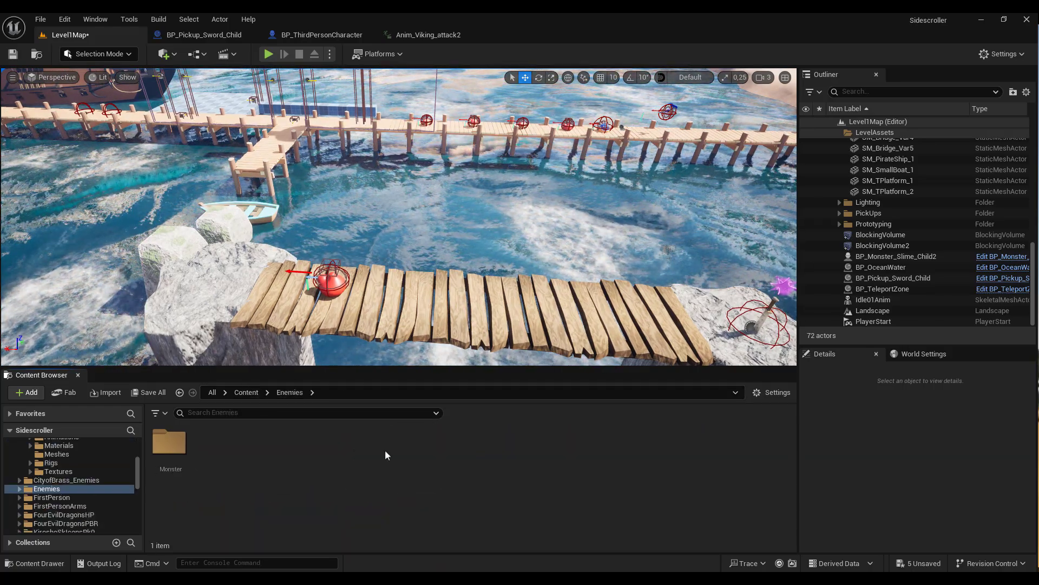
double_click(172, 444)
double_click(172, 445)
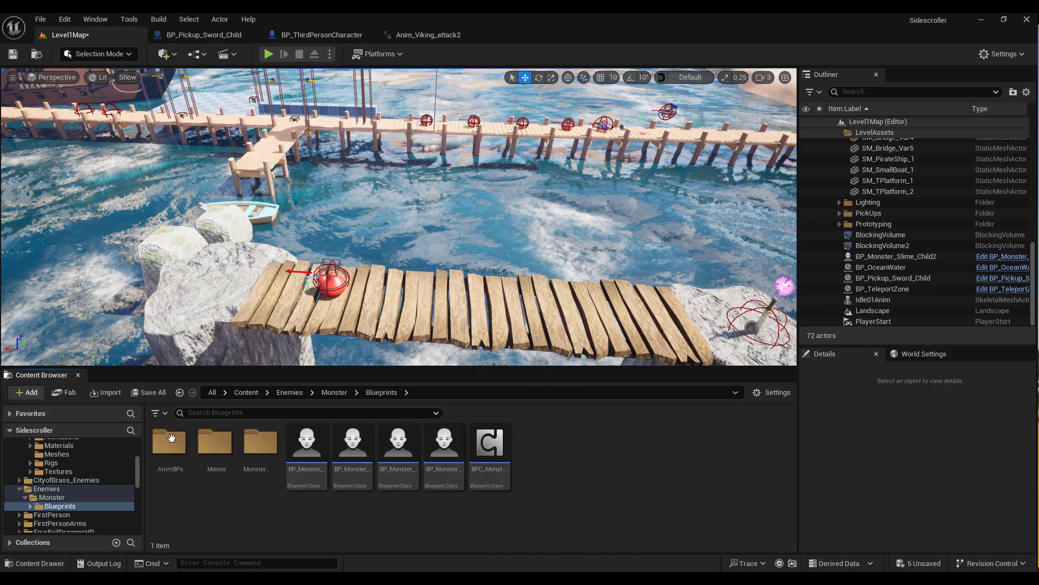
click(400, 449)
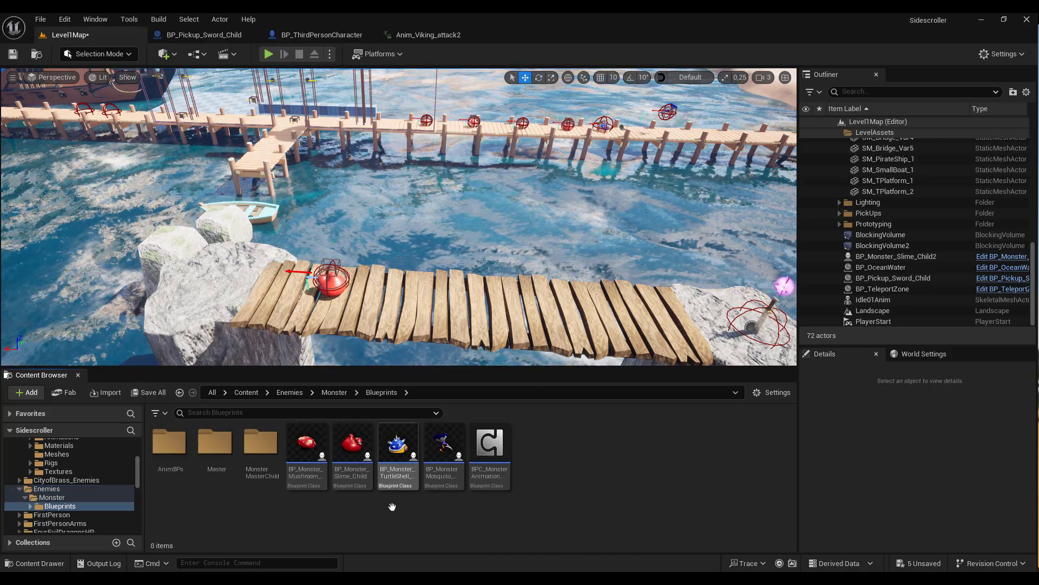
drag(411, 439, 506, 264)
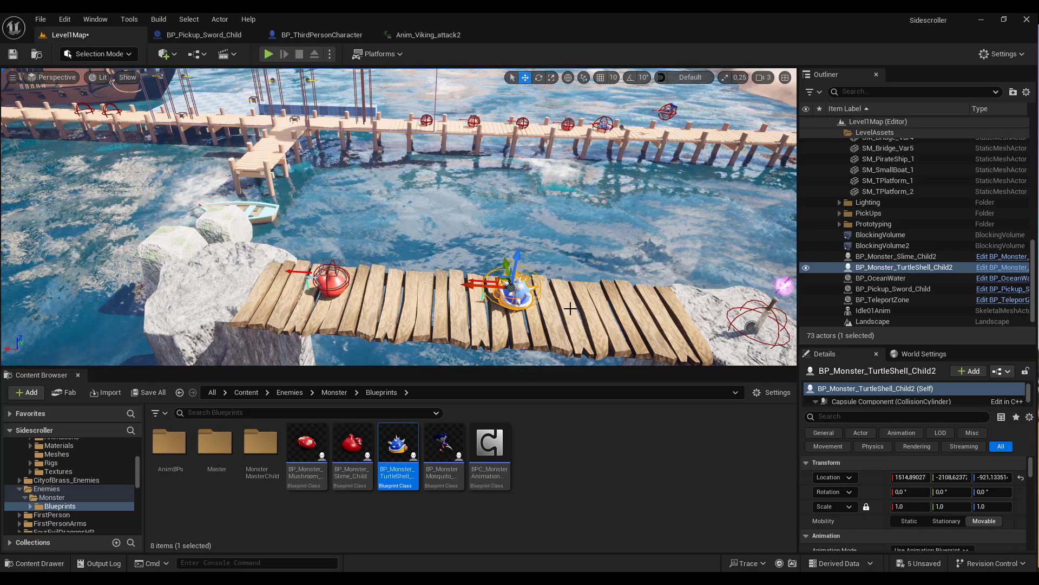
- Save the level and all other unsaved assets
right_drag(570, 309, 596, 299)
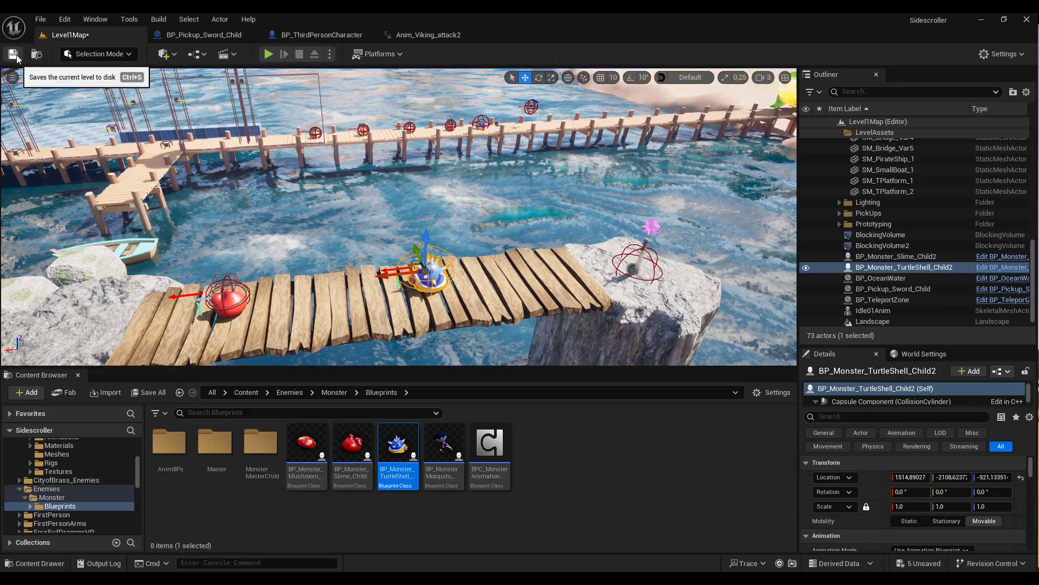
click(41, 20)
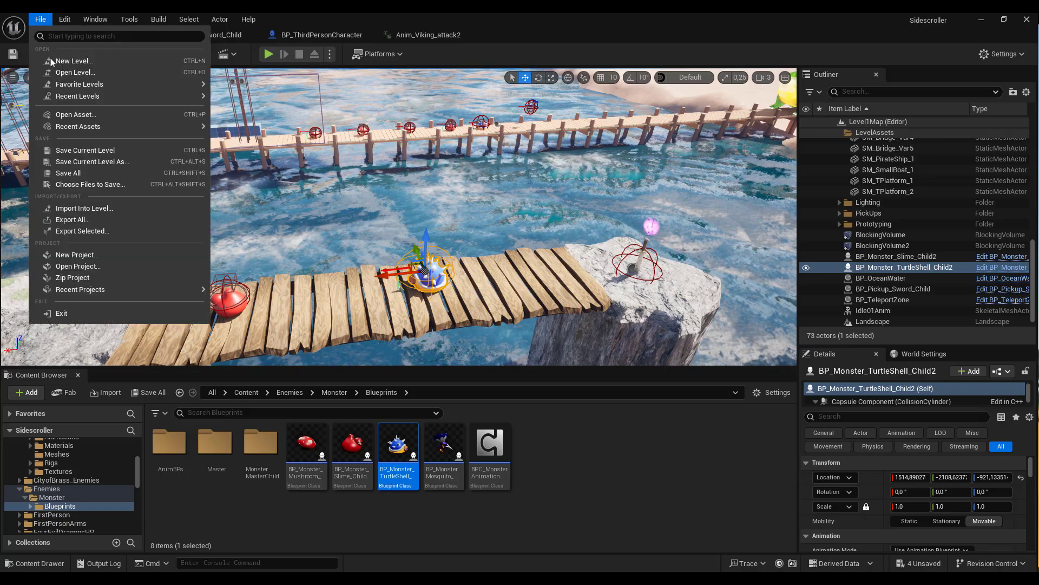
click(82, 174)
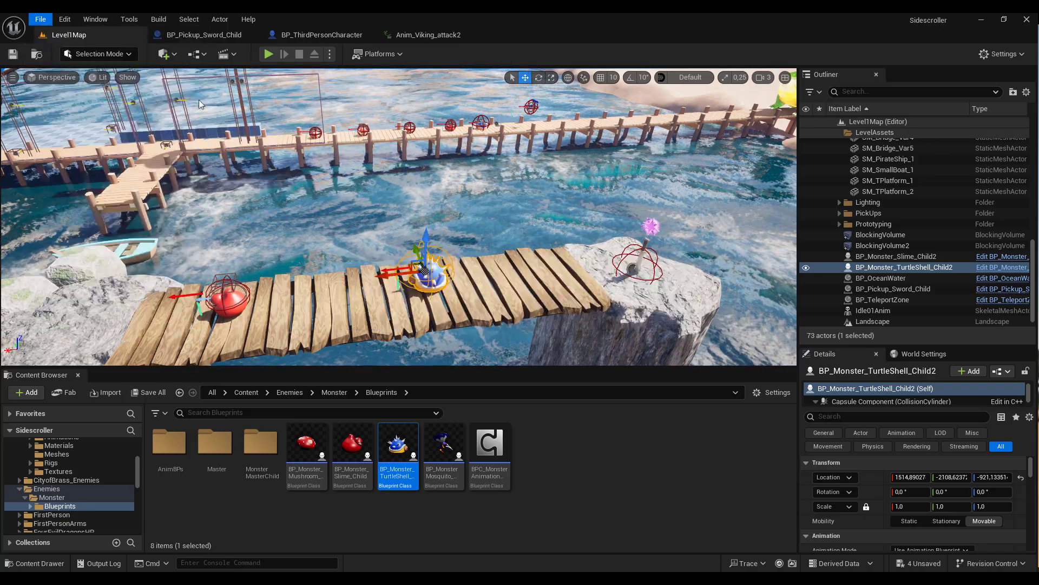
- Play Level1Map, run along the dock to the mushroom monsters and jump on them, stopping at the side pier
click(269, 54)
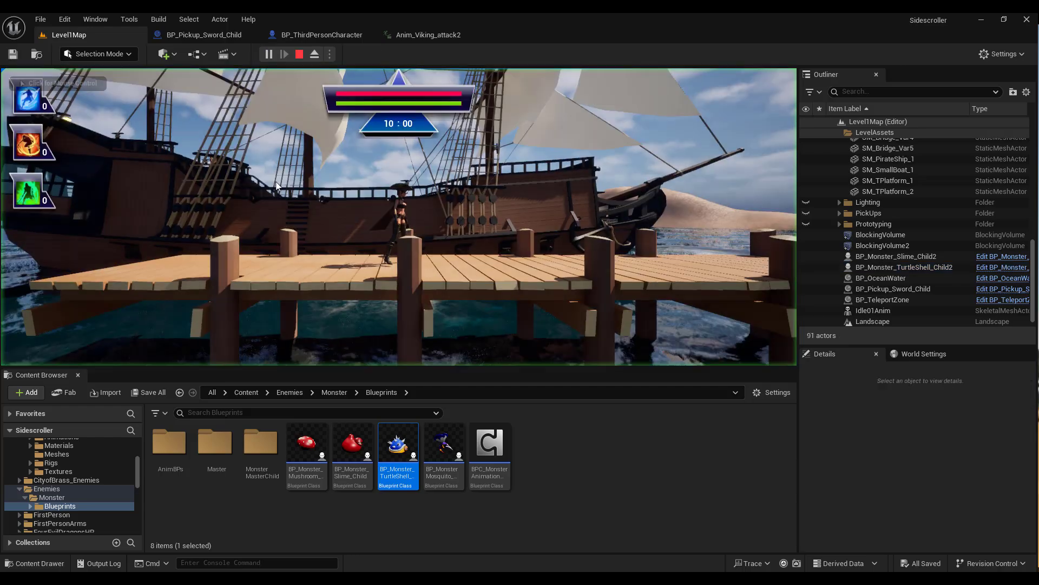
key(d)
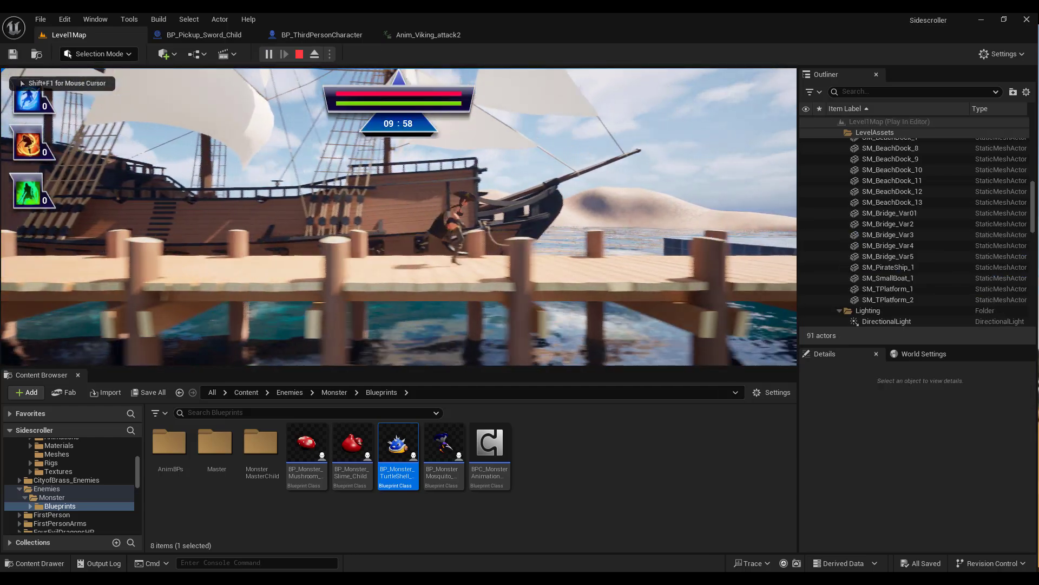
key(d)
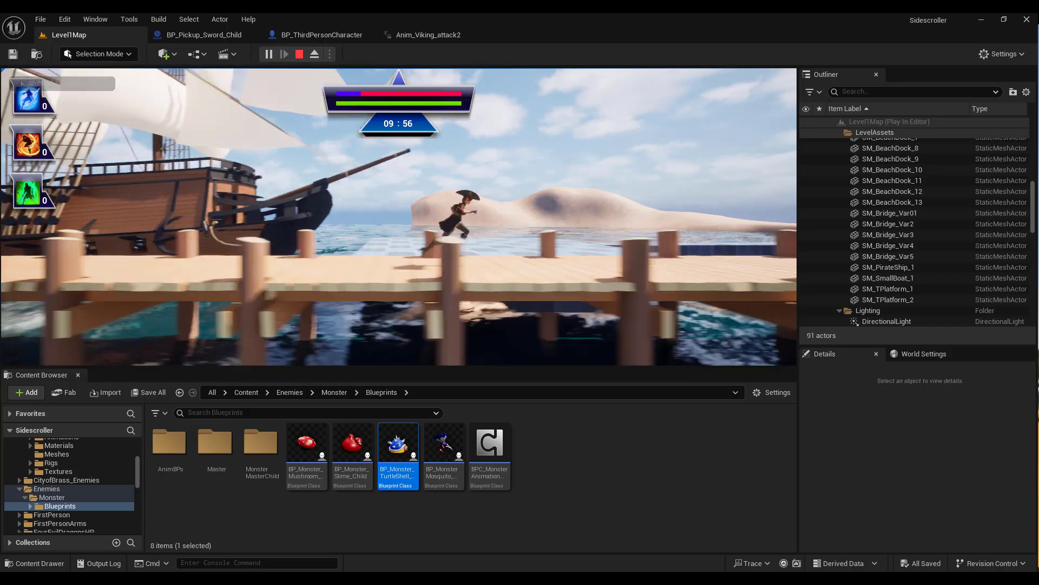
key(d)
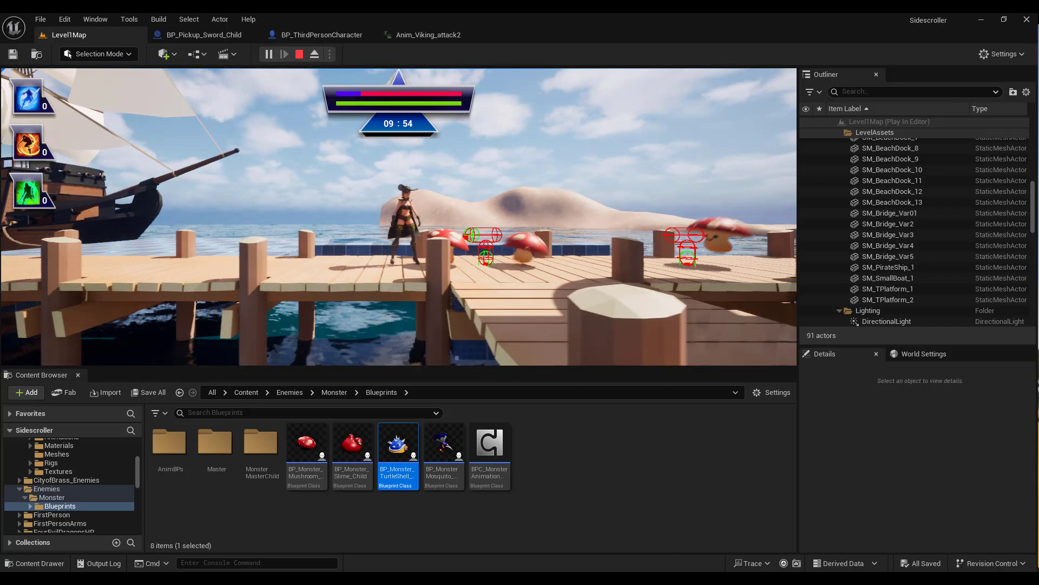
key(space)
key(a)
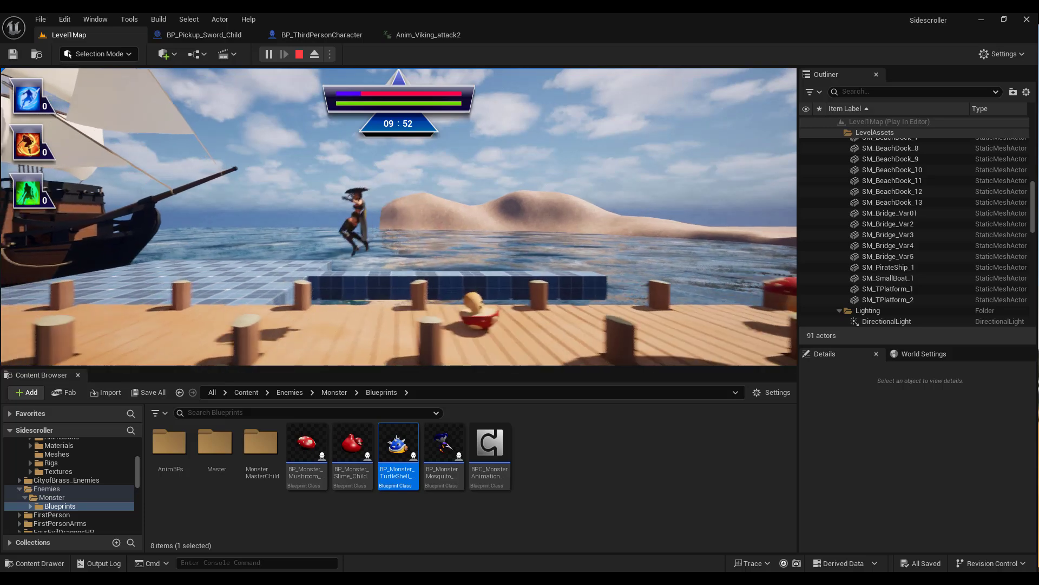
key(d)
key(a)
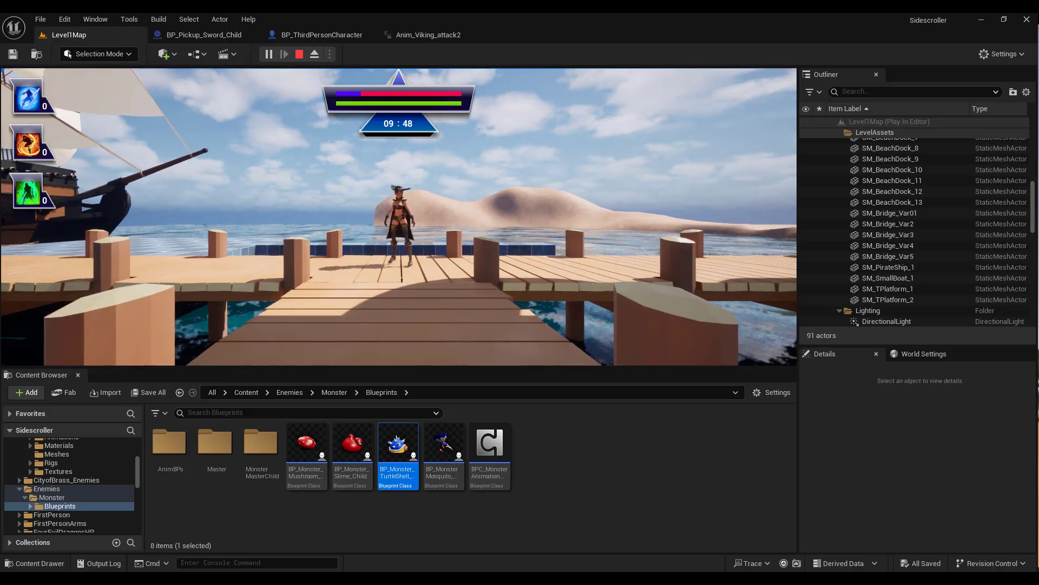
- Run down the side pier, jump across the boat and rocks, and use the Gravity Boost to reach the bridge's rock
key(w)
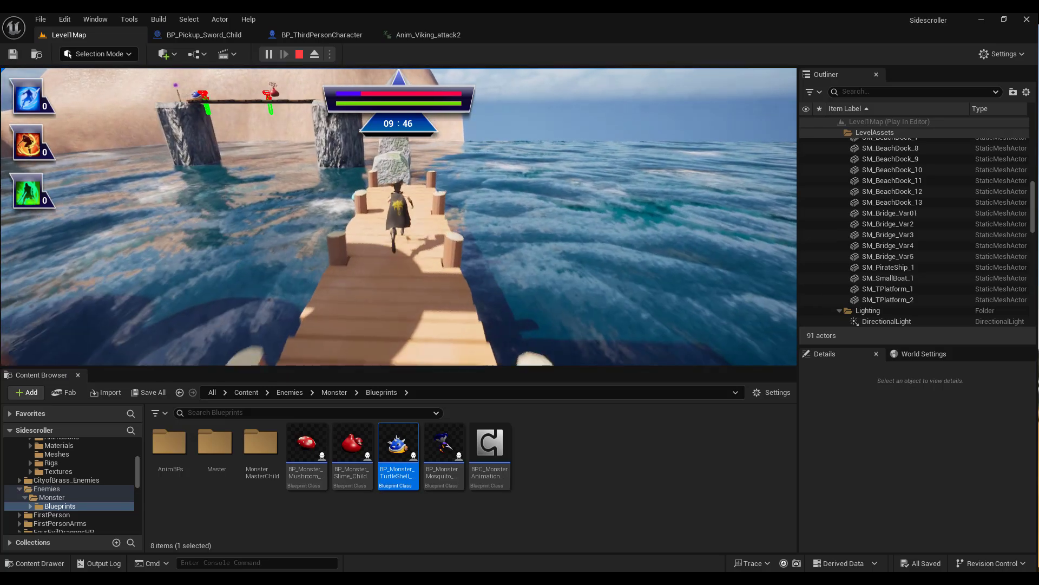
key(space)
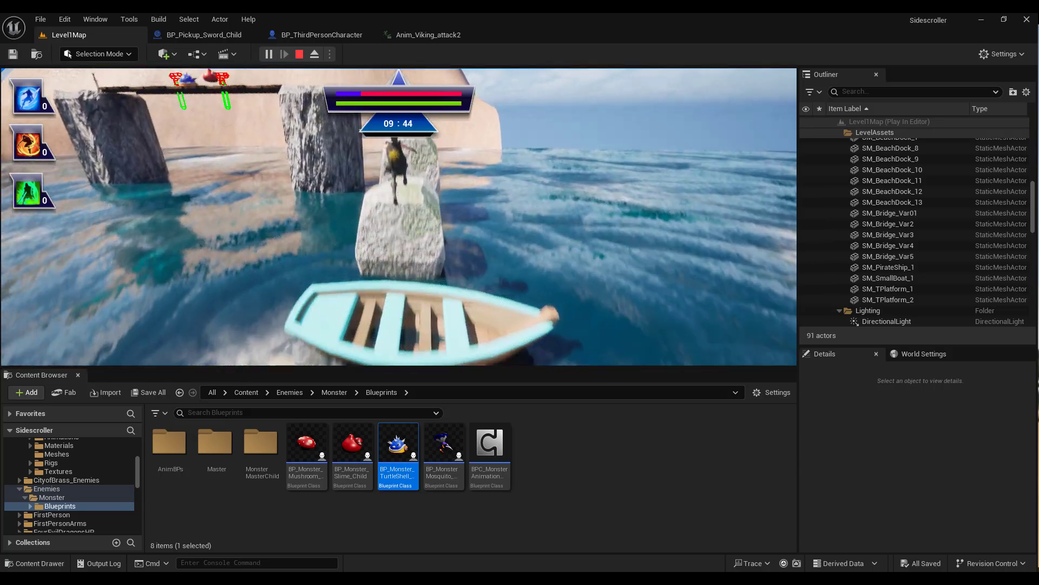
key(space)
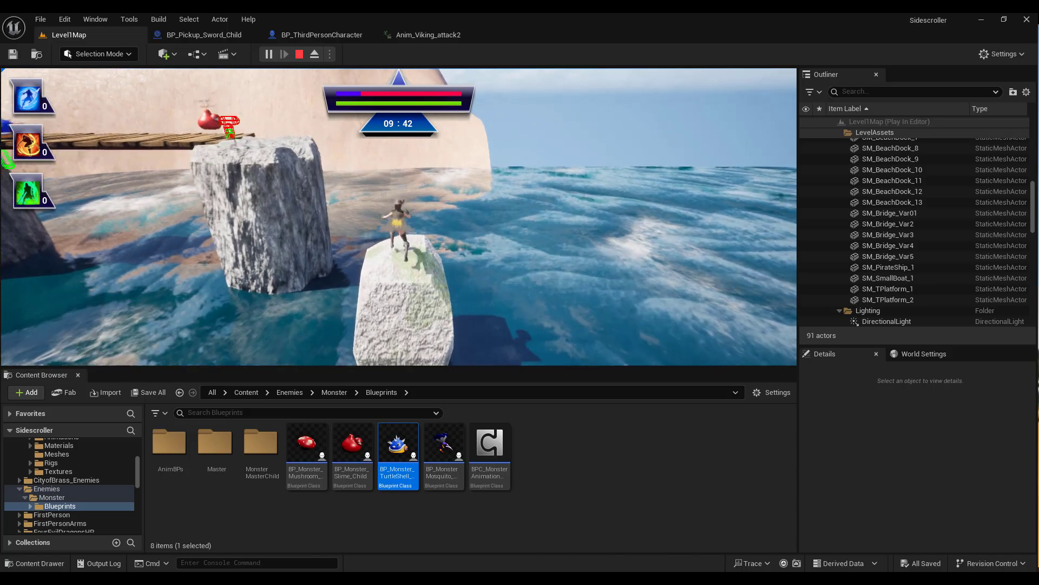
key(2)
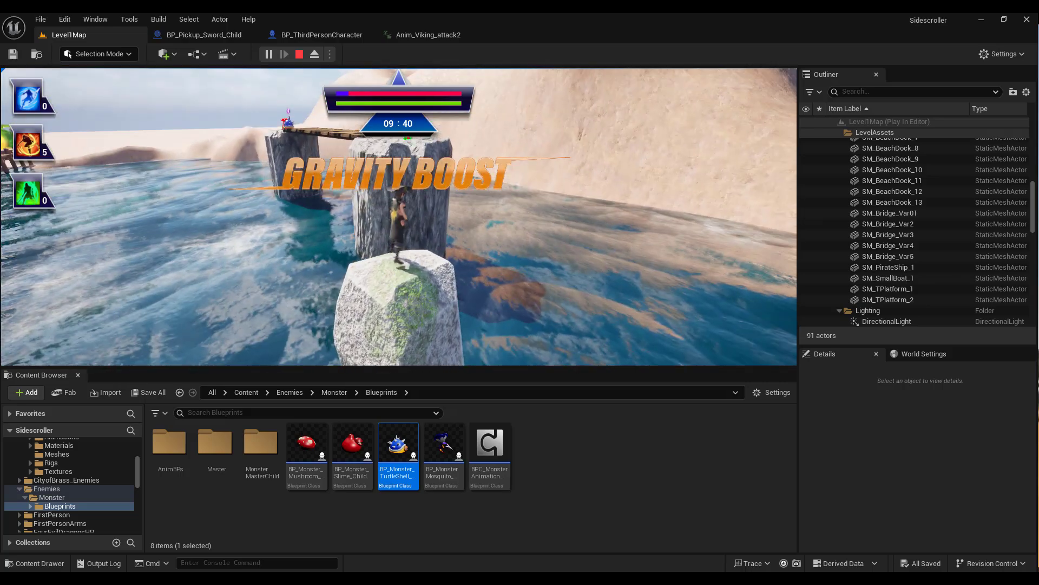
key(space)
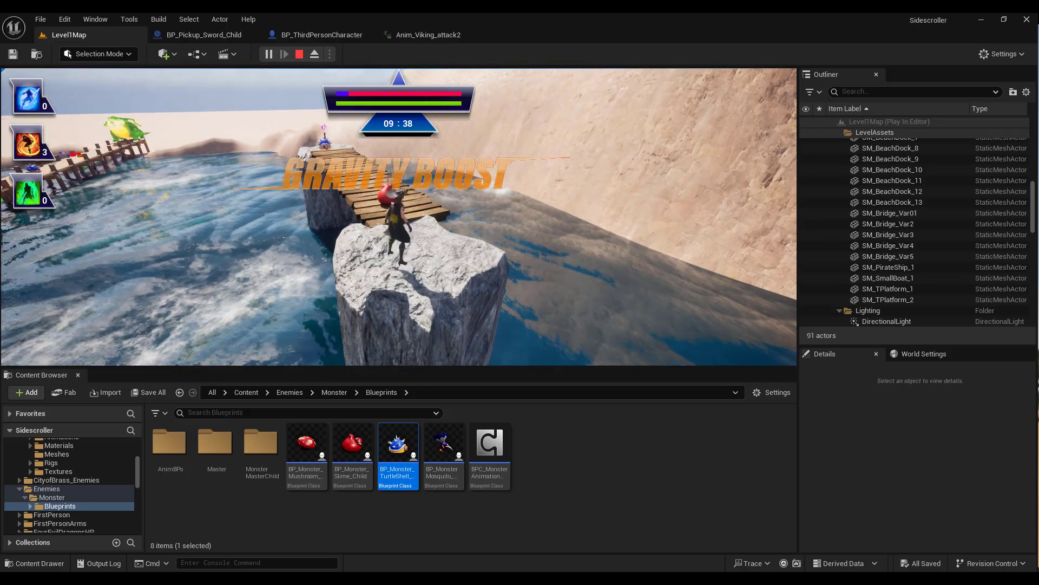
- Cross the plank bridge, test jumping at the slime and turtle shell monsters guarding the sword, and end the play session
key(w)
key(w)
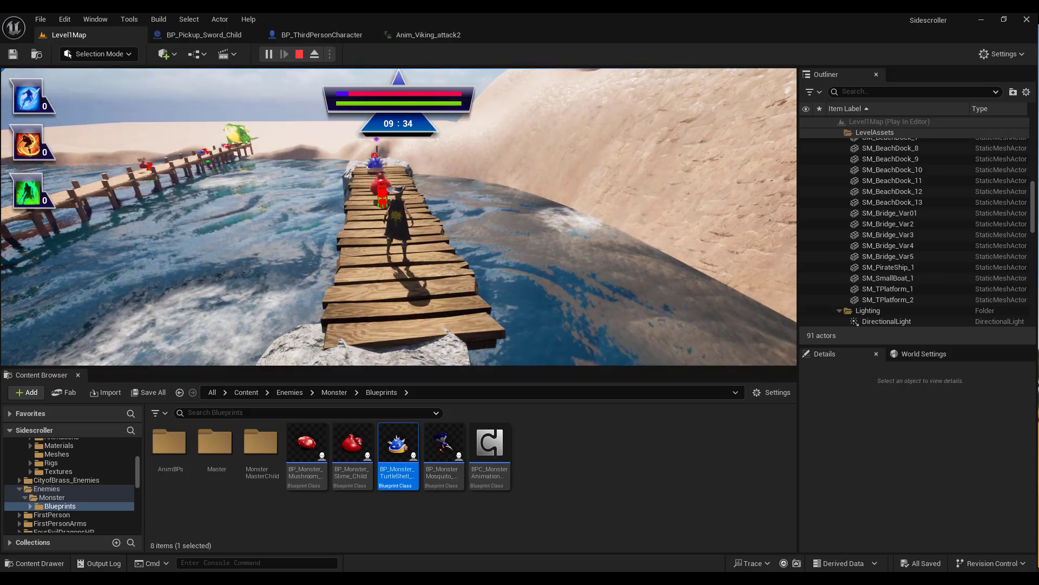
key(space)
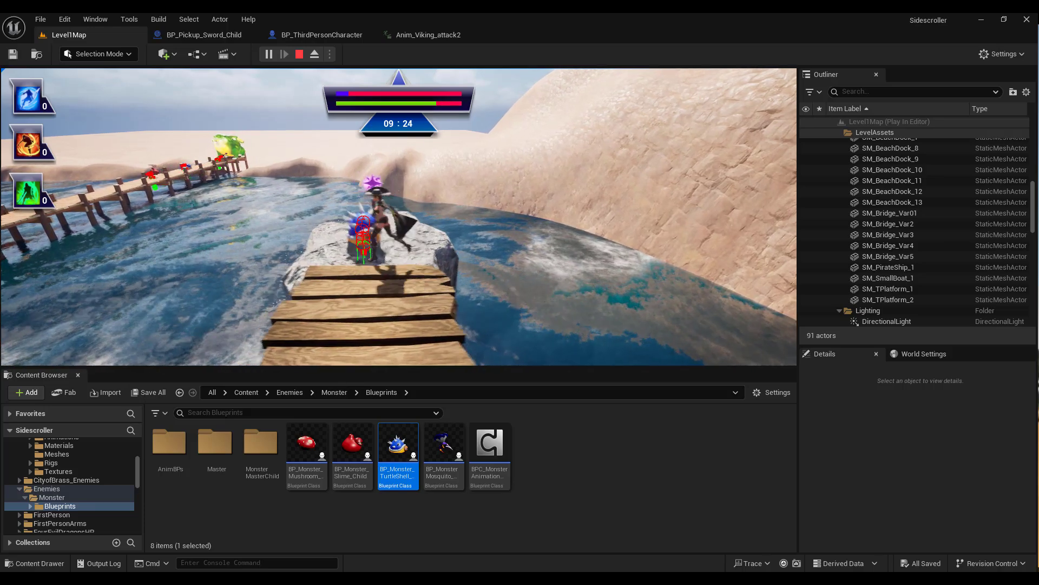
key(s)
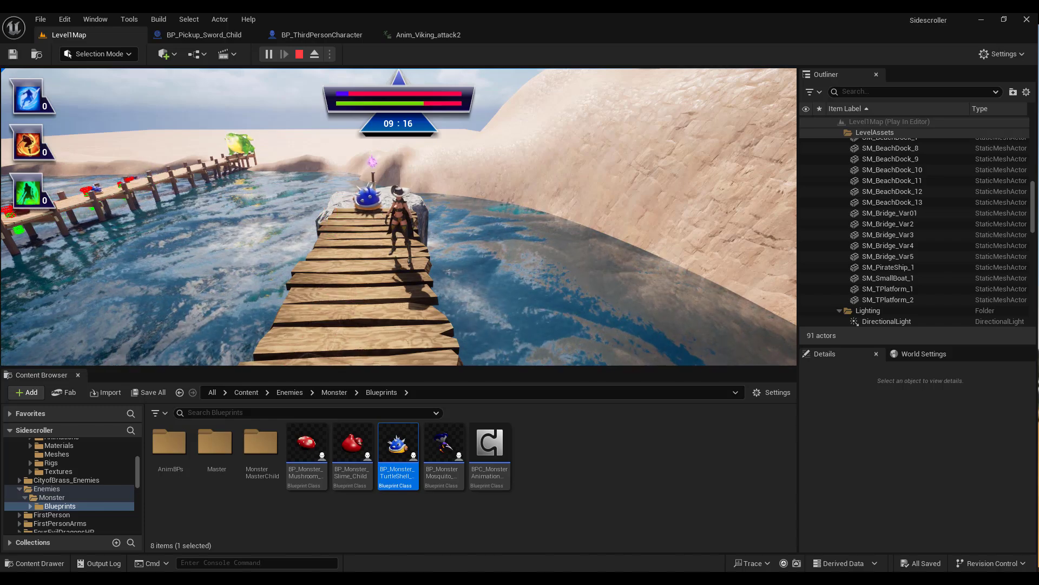
key(Escape)
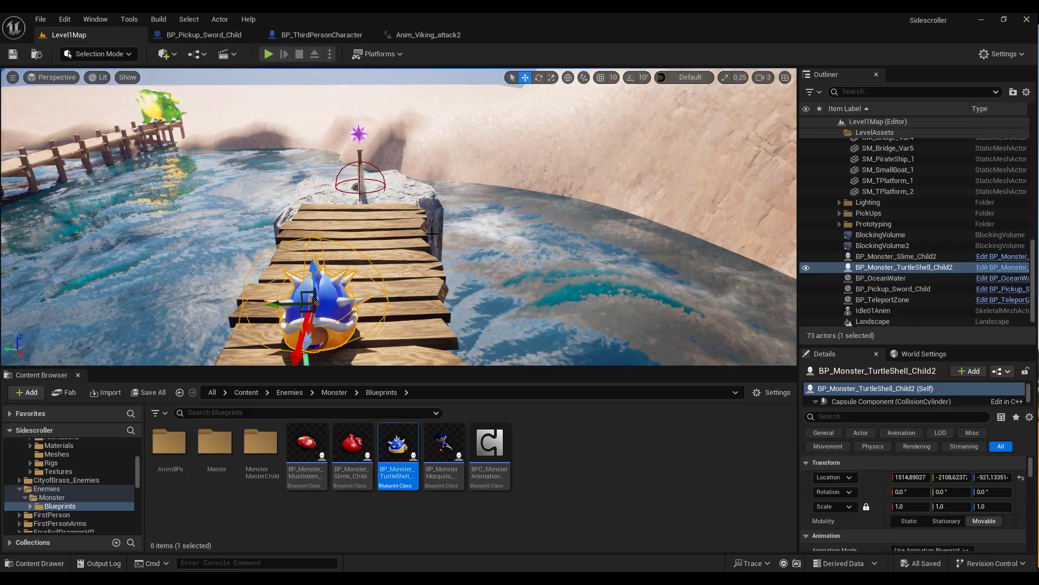
- Open the BP_Monster_TurtleShell_Child blueprint and examine the KillSphere overlap logic, including the nodes under the "TODO: 3D space" comment
right_drag(432, 233, 363, 246)
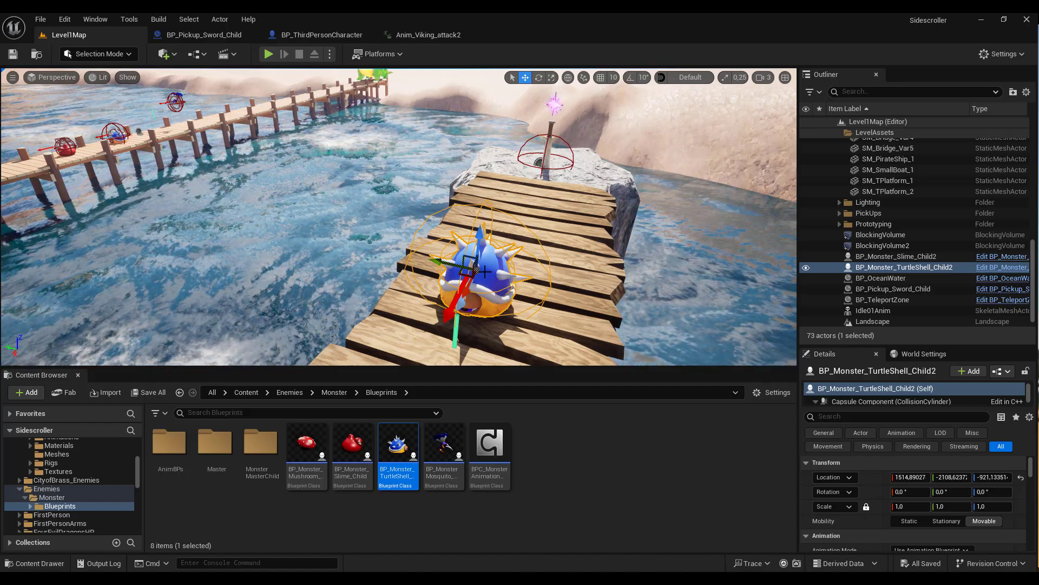
mouse_move(407, 447)
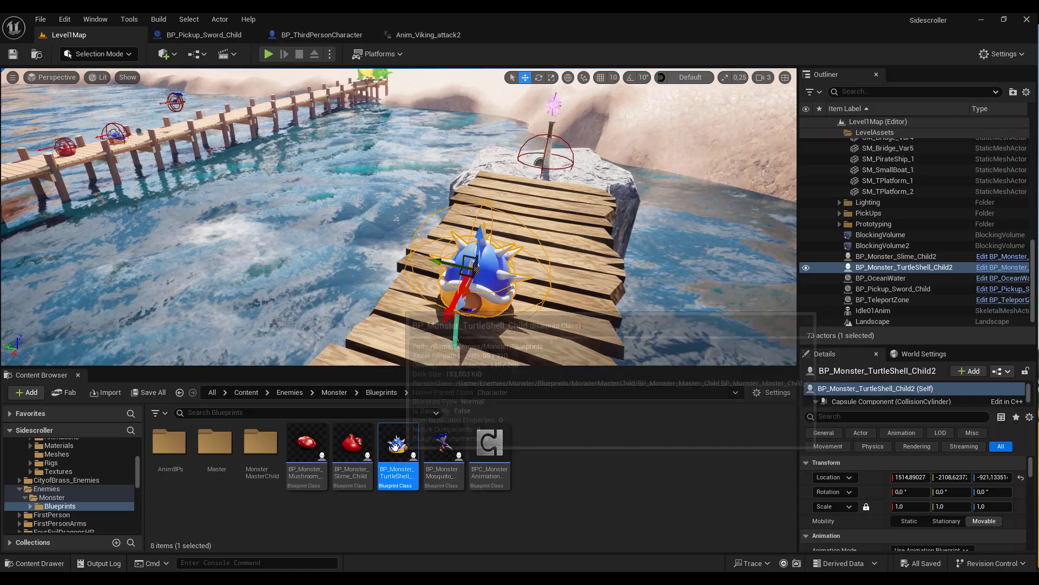
double_click(395, 446)
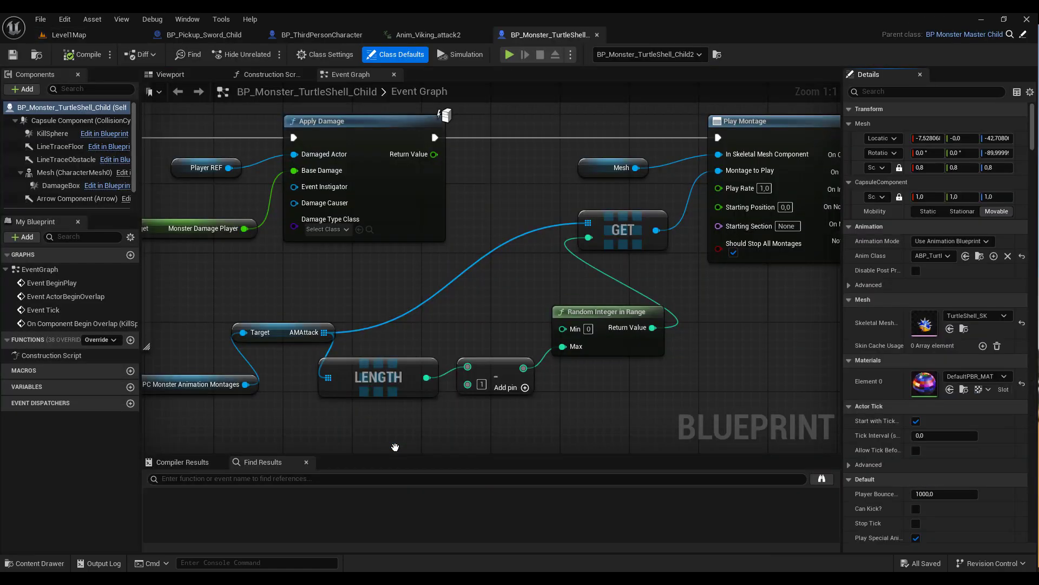
scroll(395, 447, down, 5)
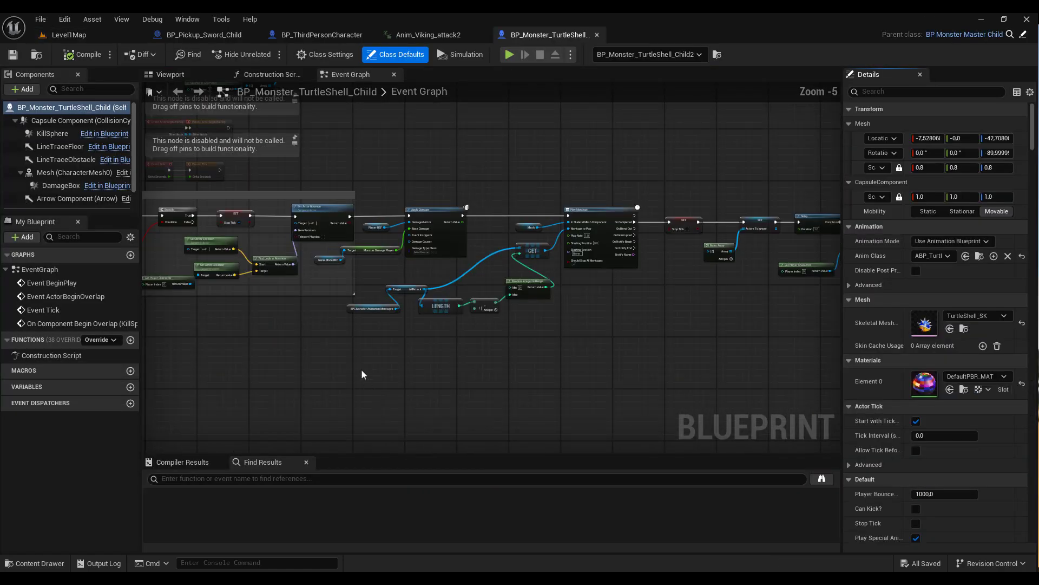
right_drag(427, 353, 560, 400)
scroll(532, 390, up, 4)
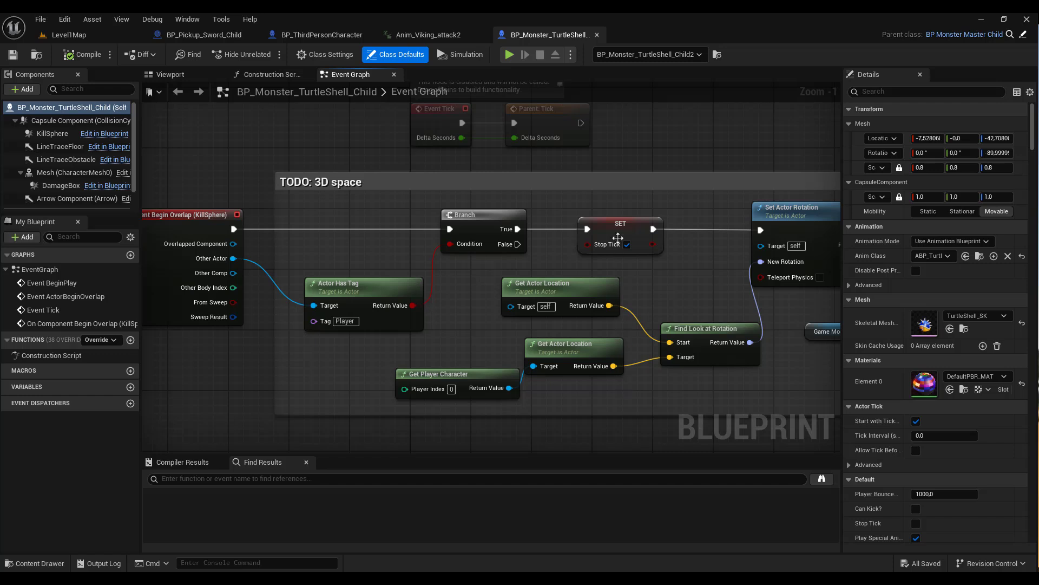
right_drag(618, 237, 429, 159)
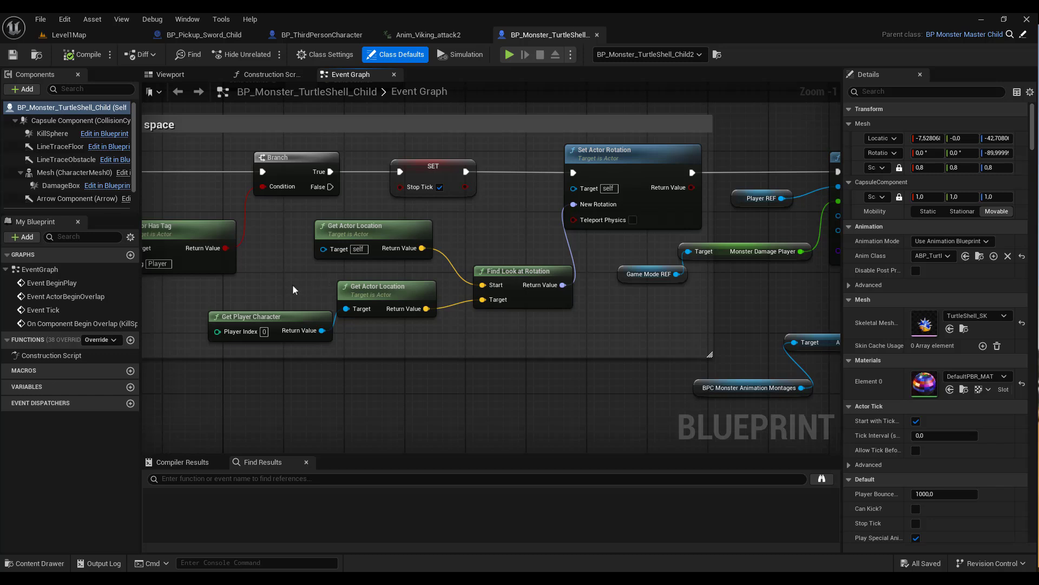
scroll(290, 292, down, 2)
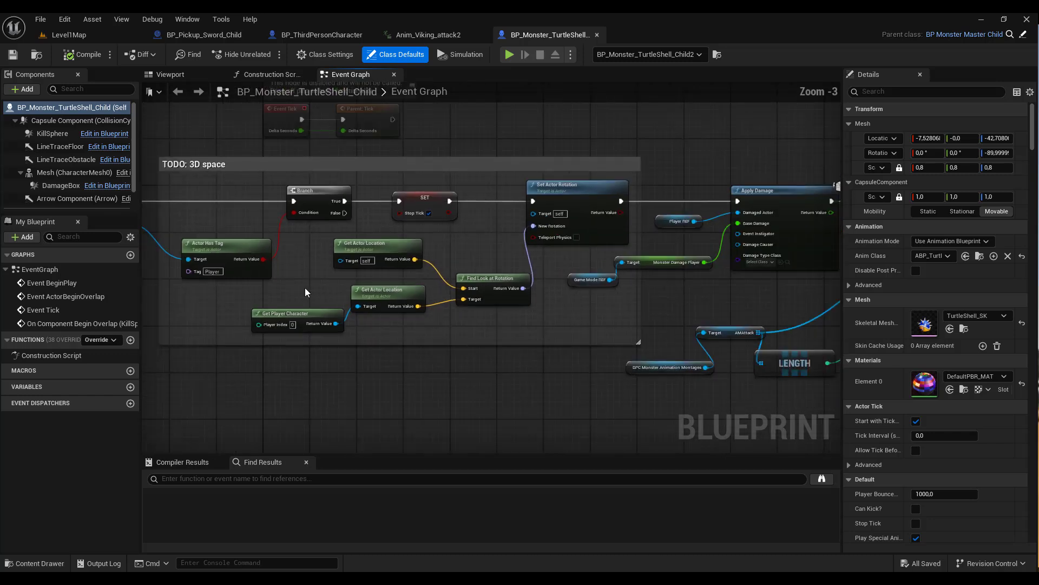
scroll(305, 292, down, 1)
right_drag(236, 329, 338, 295)
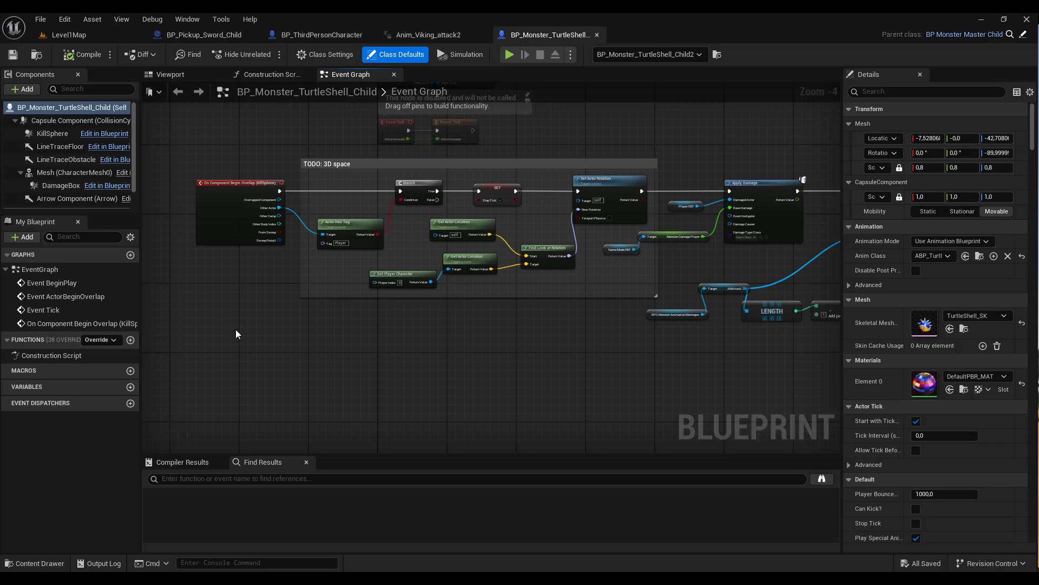
scroll(336, 313, up, 1)
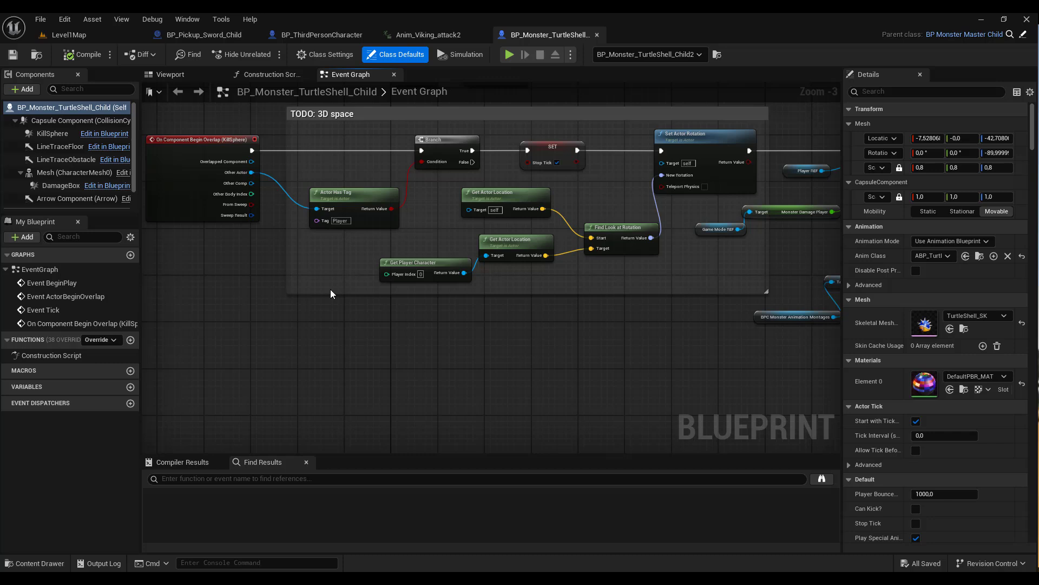
- In BP_ThirdPersonCharacter, move the variables 3D?, SaveLocation and hasSword? into the General category
click(344, 36)
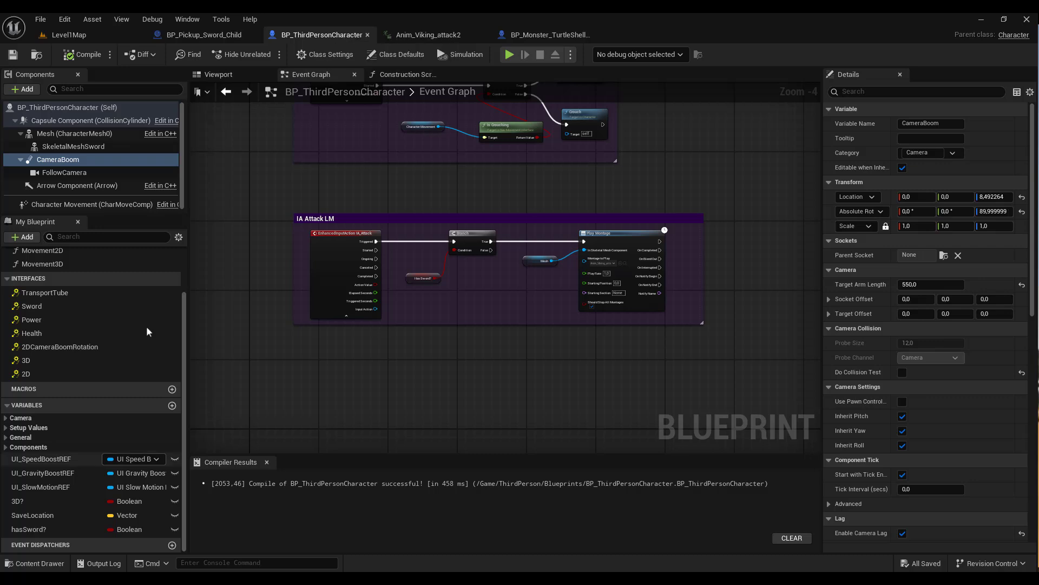
click(21, 504)
drag(22, 505, 24, 441)
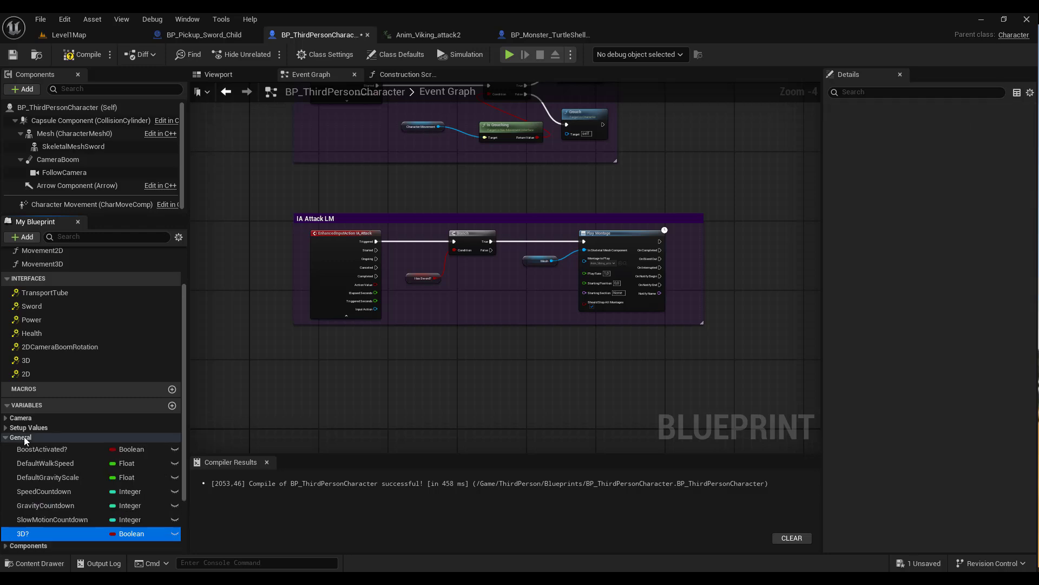
scroll(29, 519, down, 4)
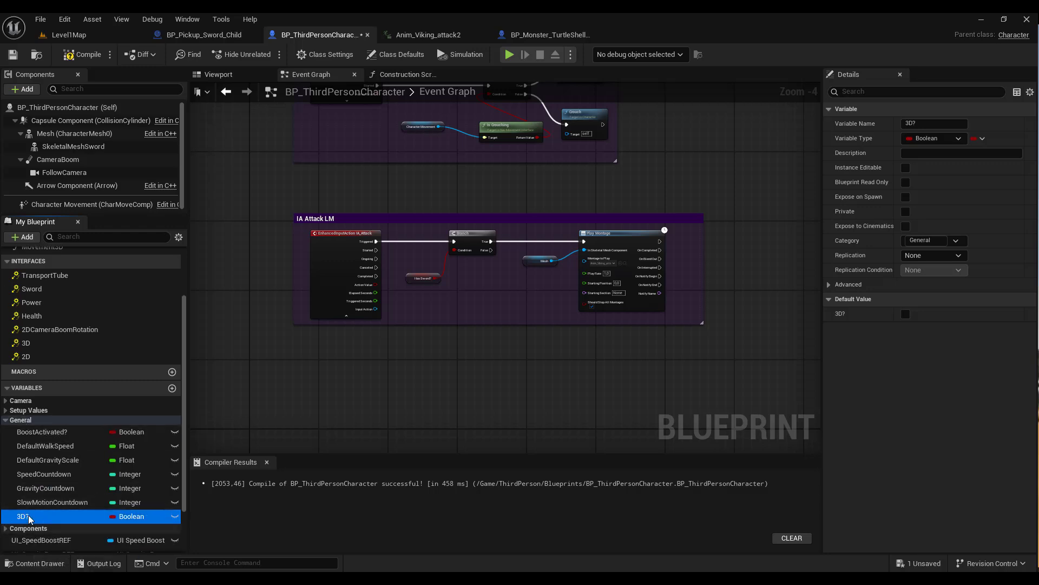
drag(30, 518, 22, 353)
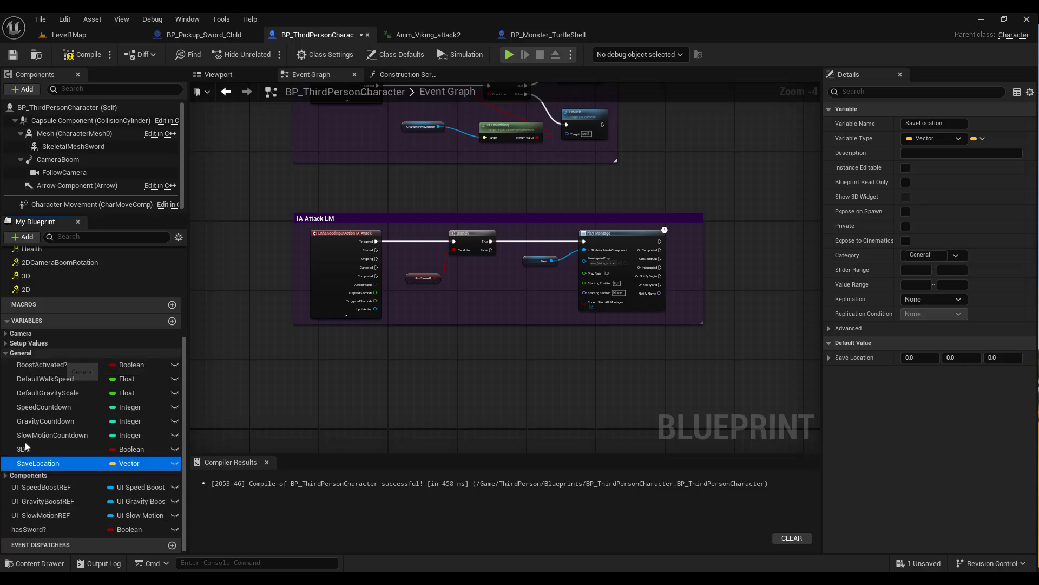
click(27, 531)
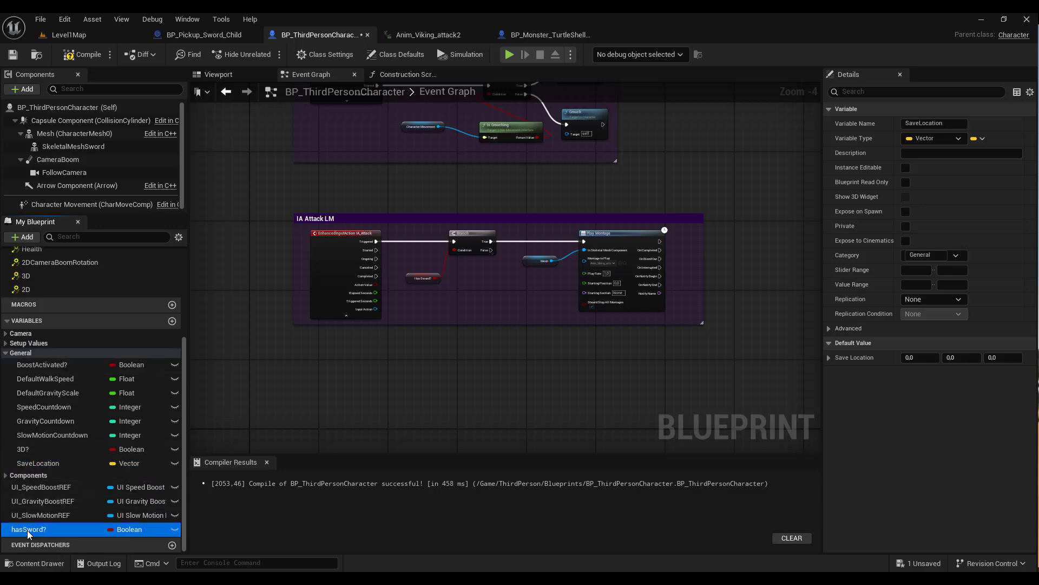
drag(58, 417, 32, 353)
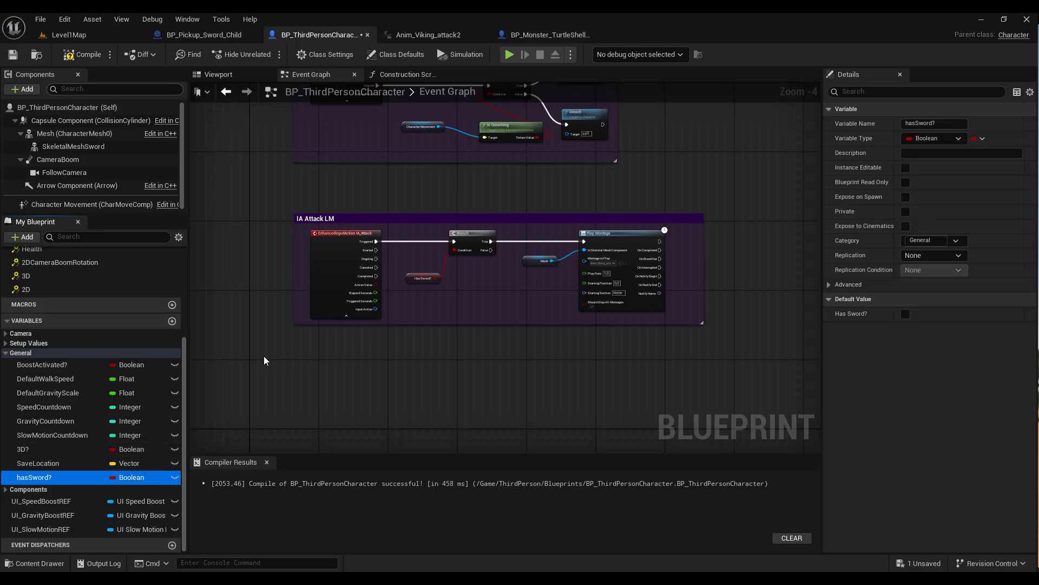
- Return to the BP_Monster_TurtleShell_Child event graph and add a Get Player REF node below the KillSphere overlap event
click(557, 37)
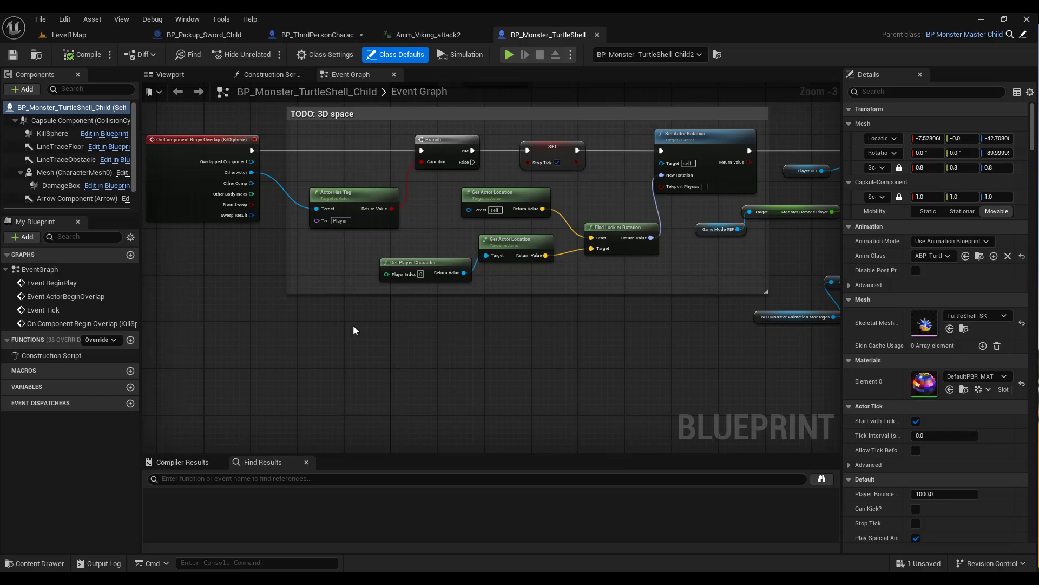
right_drag(353, 330, 448, 341)
scroll(431, 339, down, 2)
scroll(430, 341, up, 2)
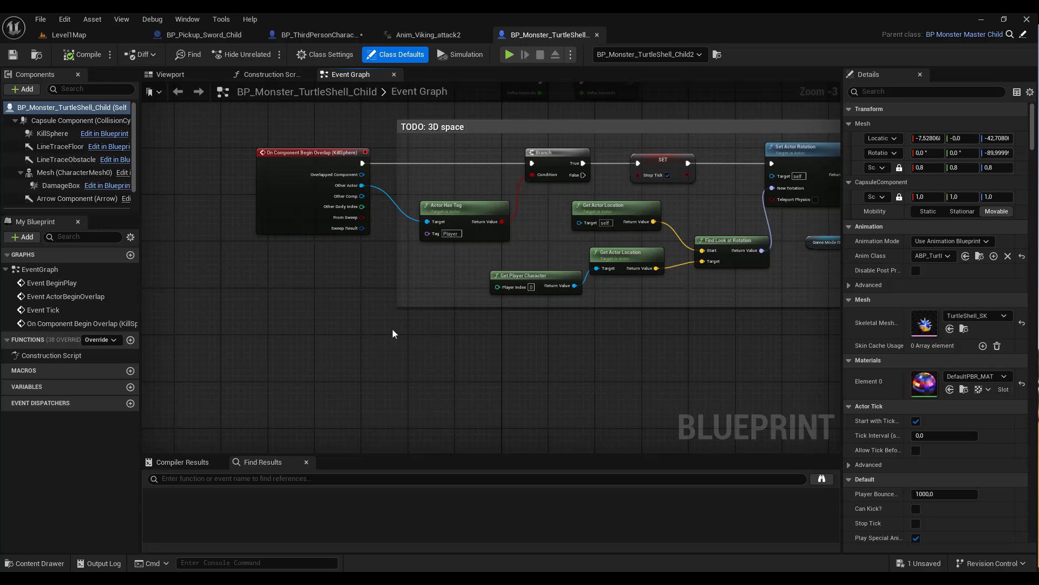
right_click(280, 322)
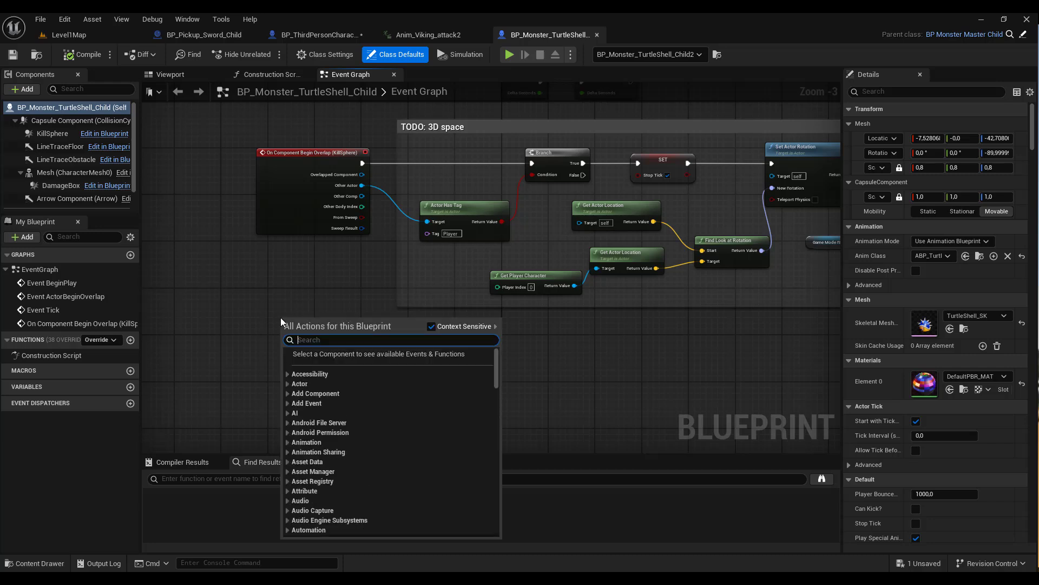
text(player ref)
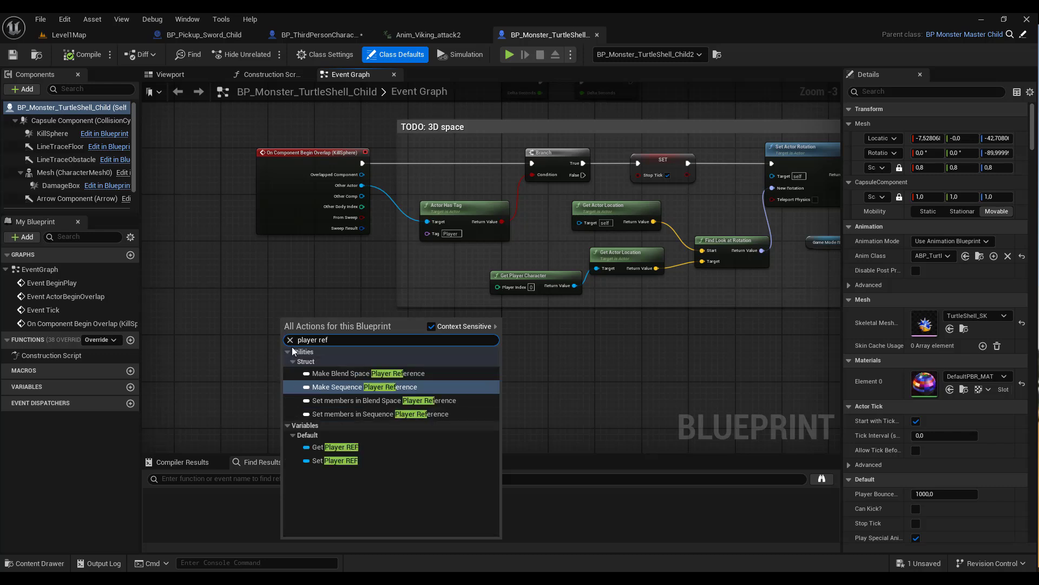
click(333, 447)
scroll(331, 449, up, 3)
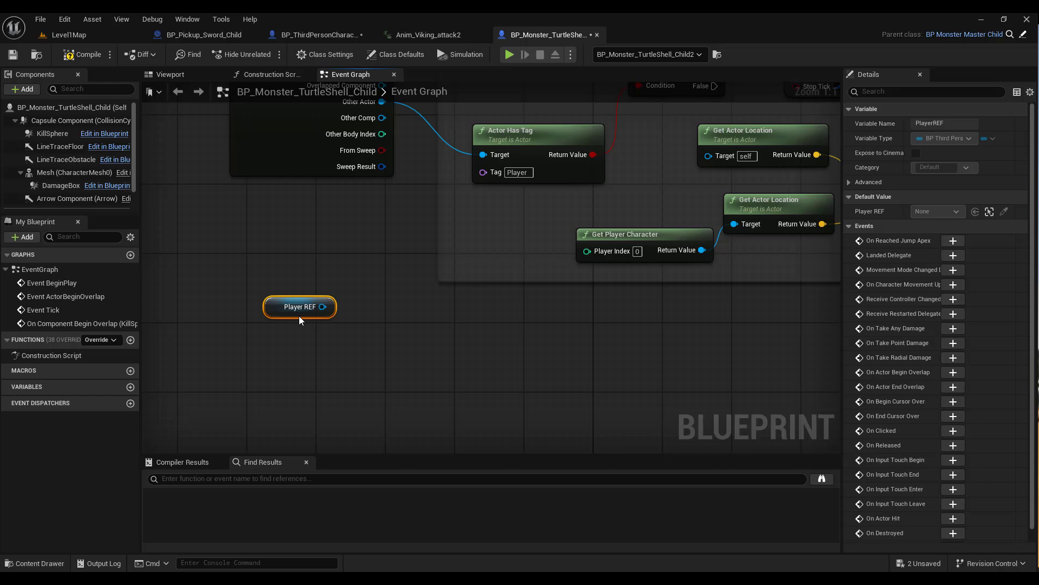
- Enable showing inherited variables for this blueprint and expand its variables list
click(130, 237)
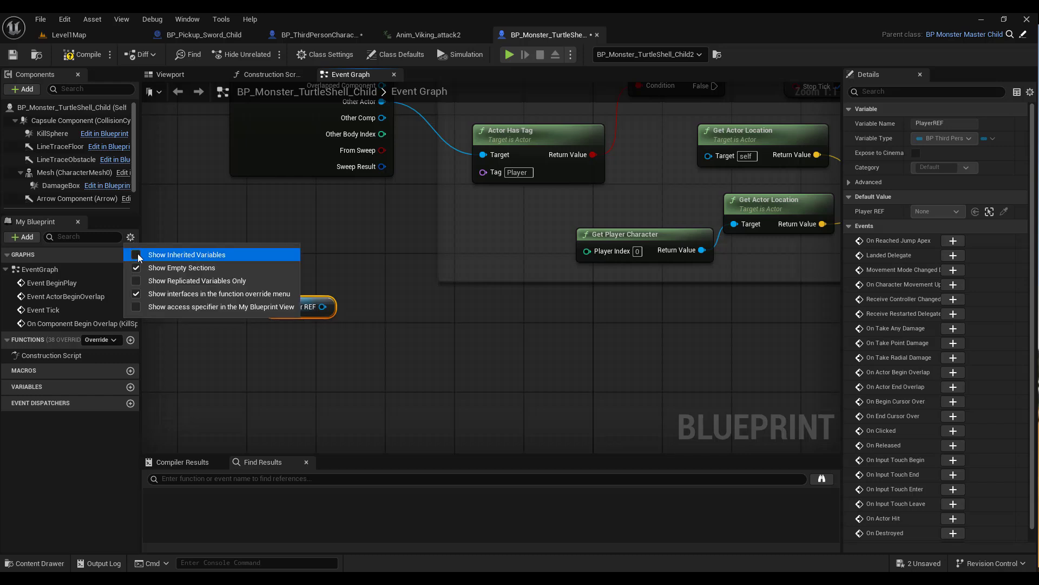
click(136, 255)
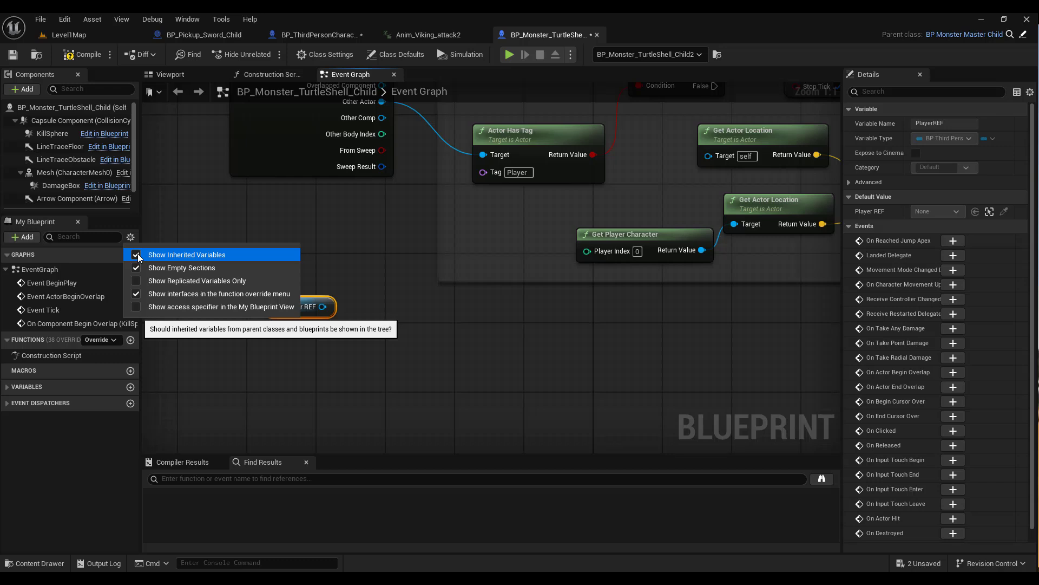
click(9, 388)
scroll(10, 399, down, 2)
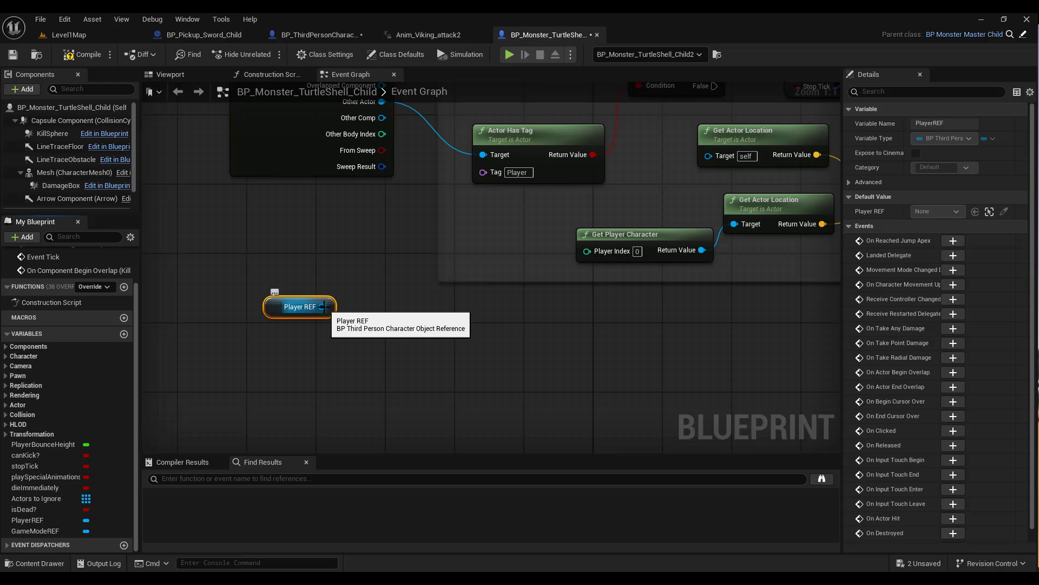
- Get the 3D? variable from Player REF, feed it into a NOT Boolean node, and stack the three nodes compactly
drag(324, 307, 375, 304)
text(get)
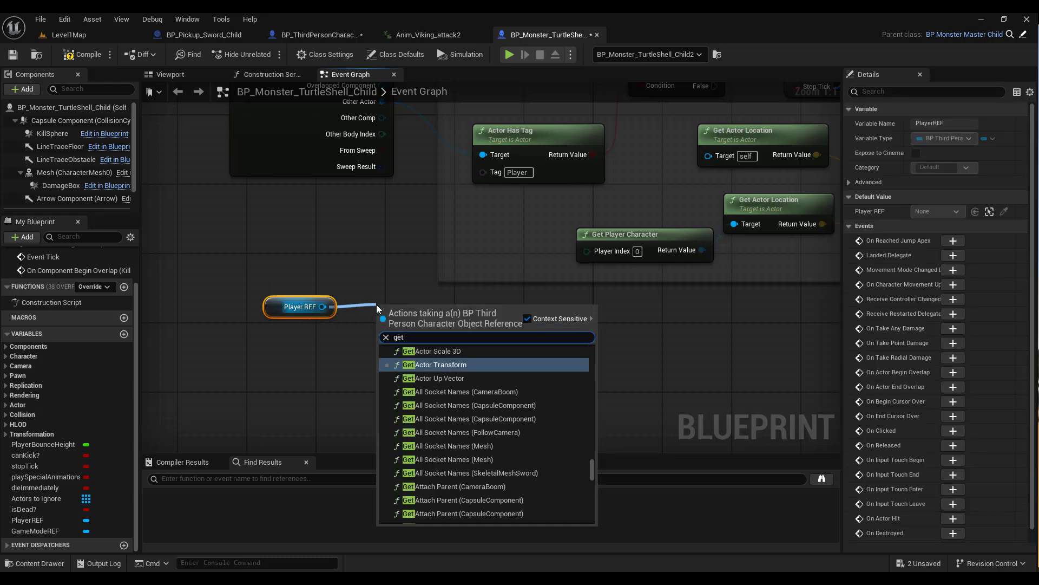
text( 3d?)
click(422, 408)
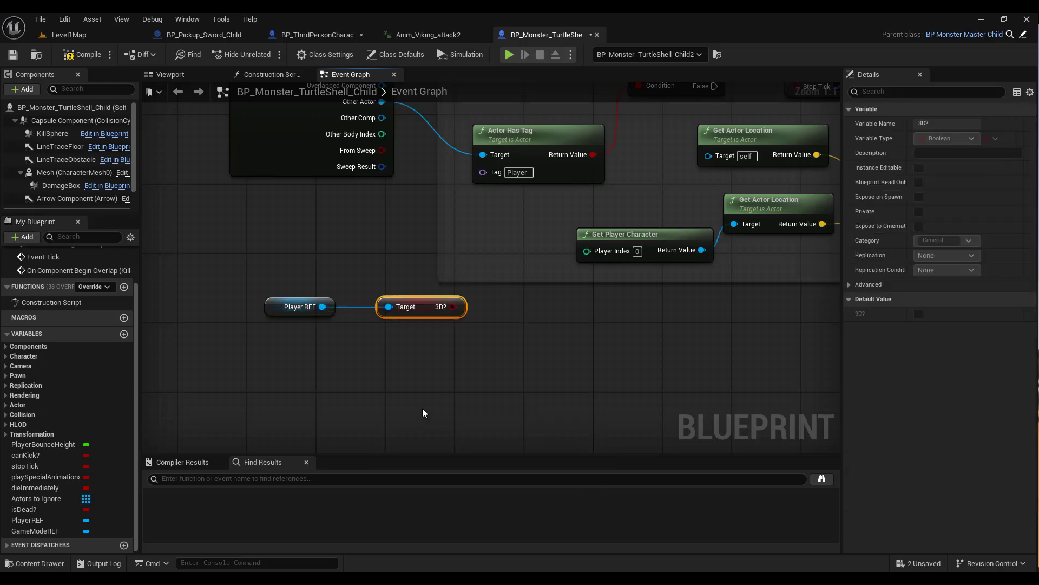
drag(421, 305, 296, 236)
text(not bool)
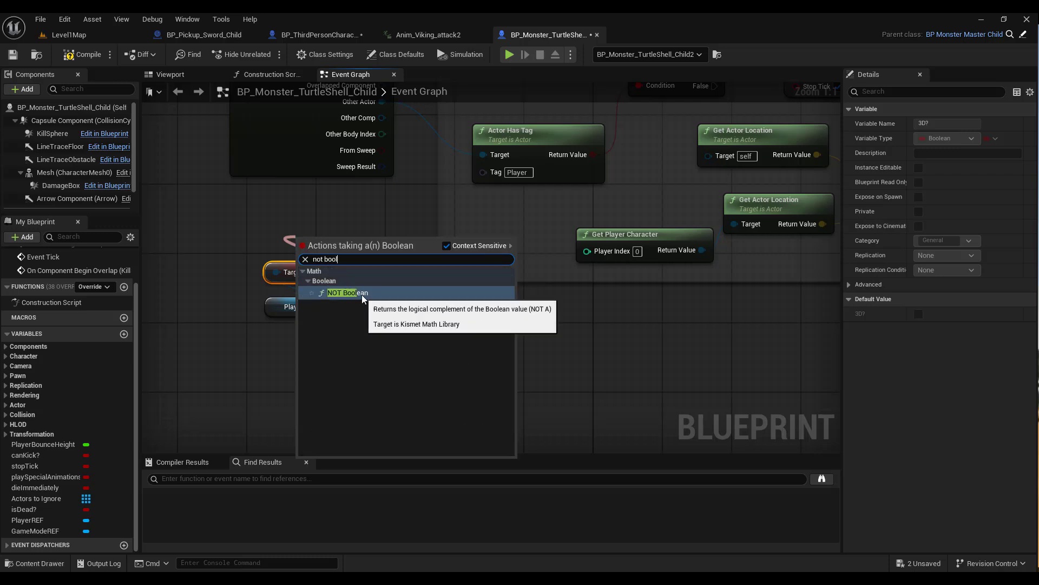
click(358, 291)
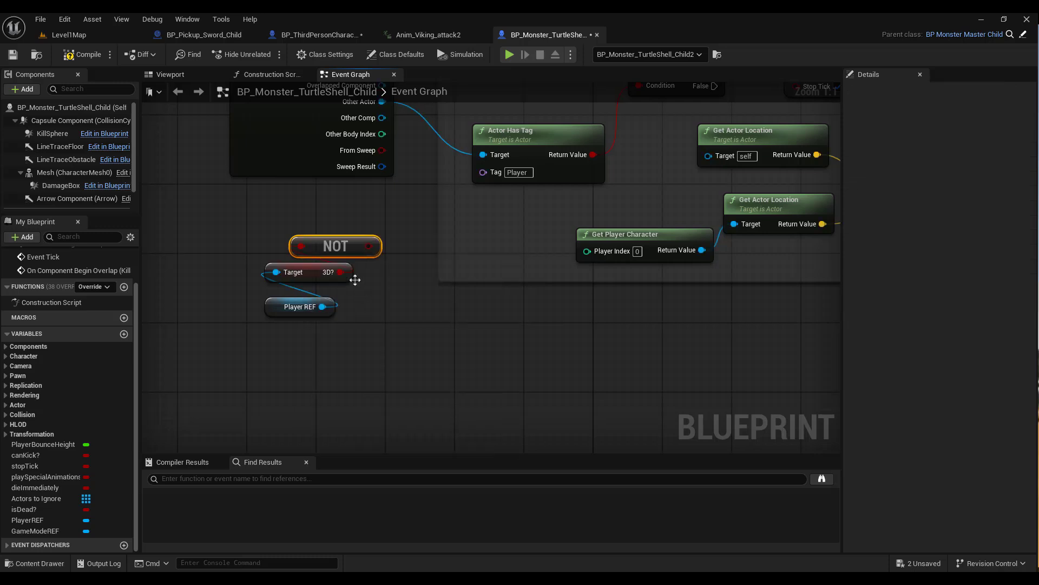
drag(337, 243, 311, 236)
- Move the KillSphere overlap event, Actor Has Tag, Branch and SET Stop Tick nodes out of the "TODO: 3D space" comment
right_drag(538, 297, 394, 398)
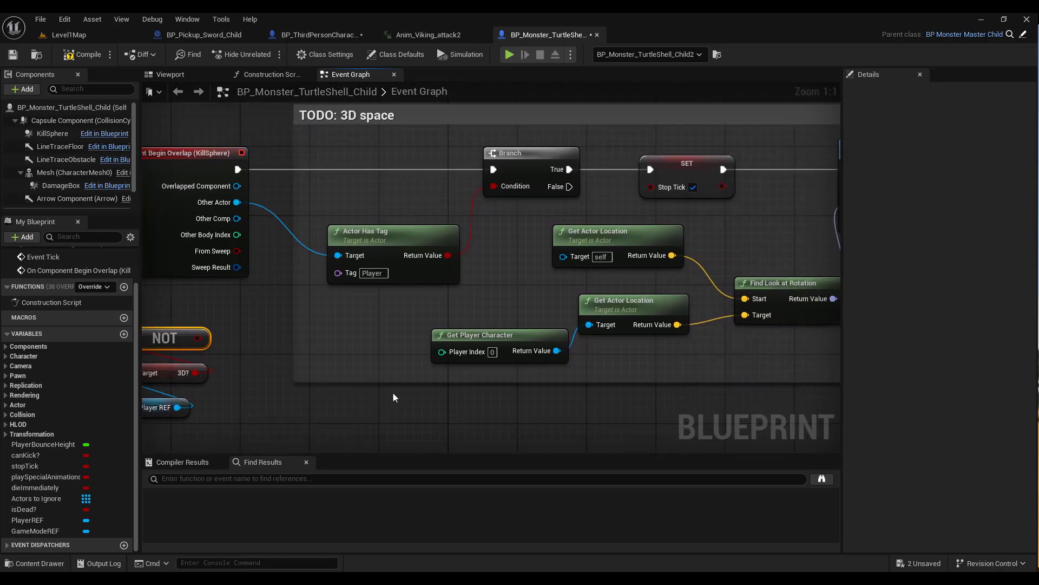
scroll(409, 380, down, 3)
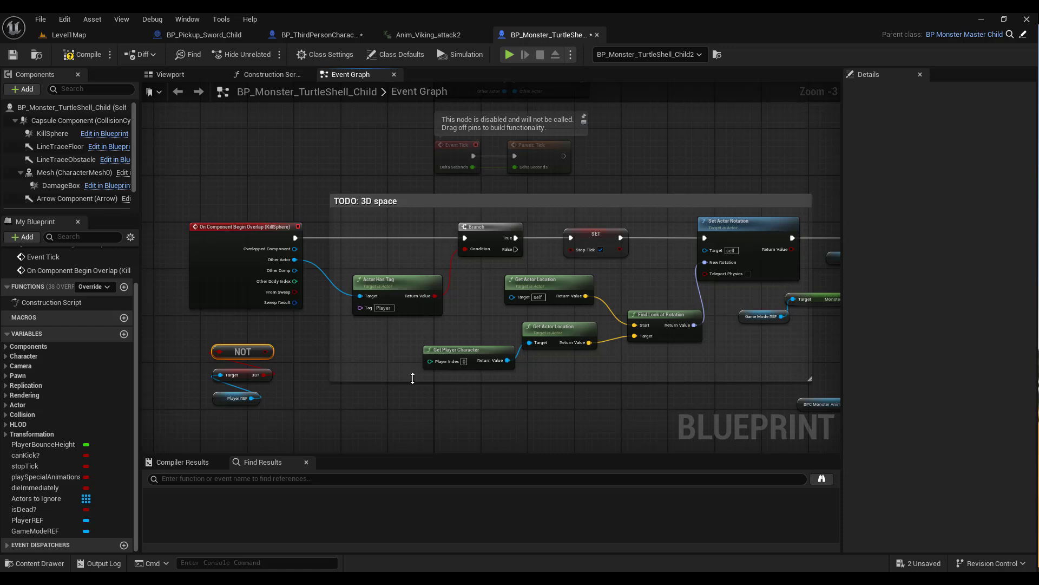
right_drag(412, 377, 472, 365)
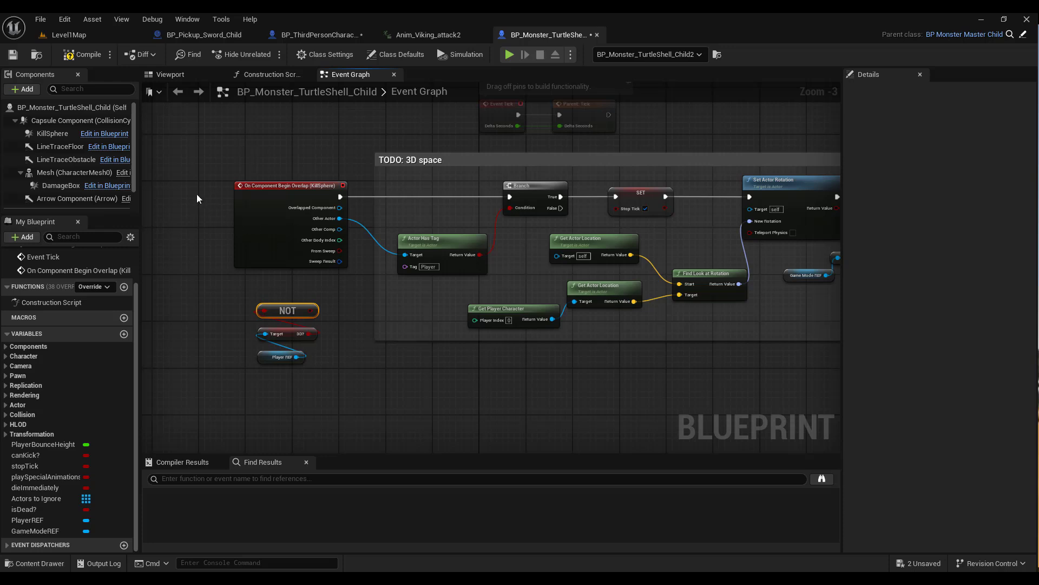
drag(196, 194, 520, 259)
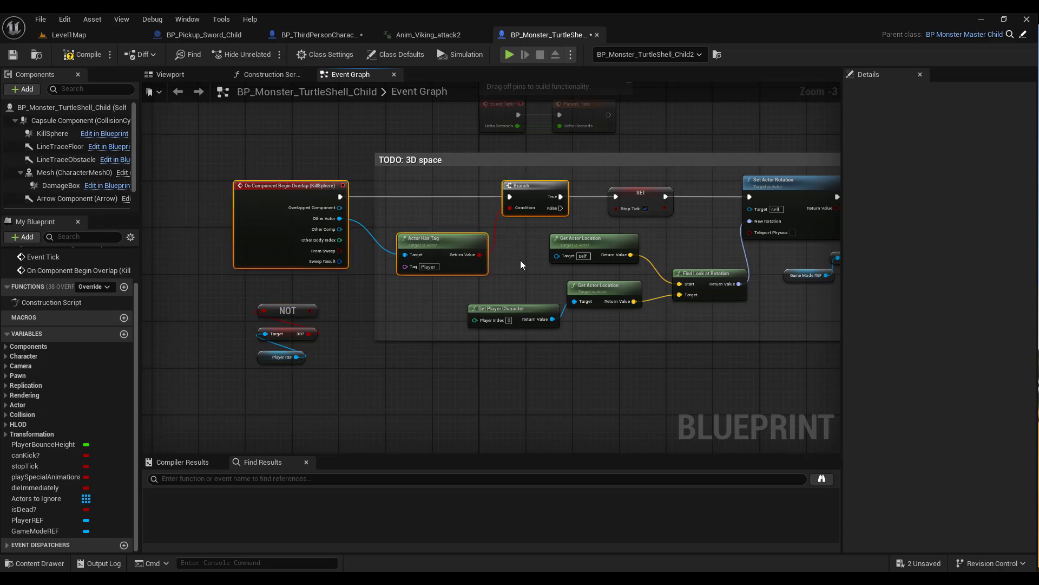
ctrl+click(642, 200)
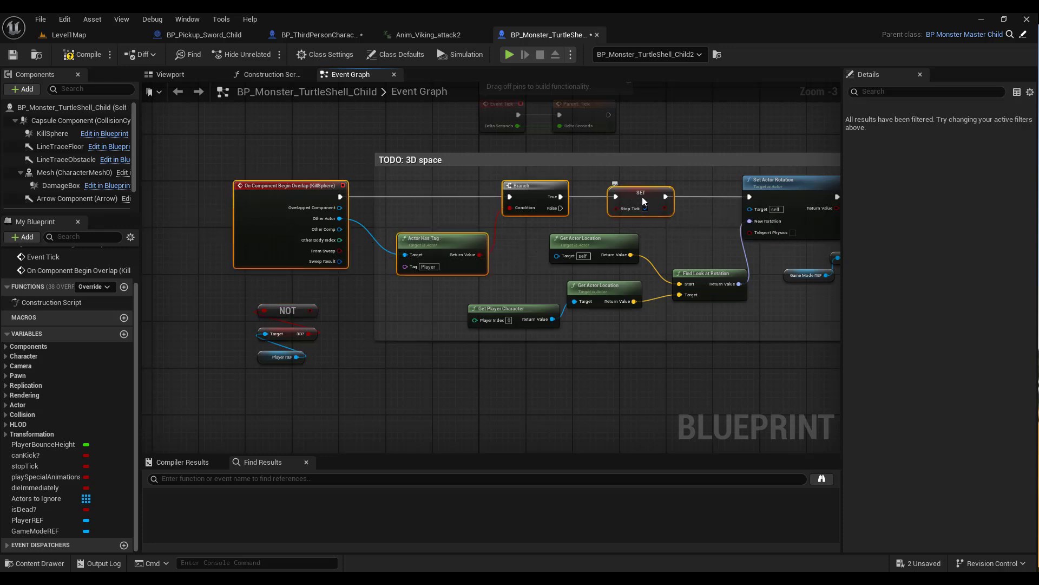
drag(643, 202, 471, 196)
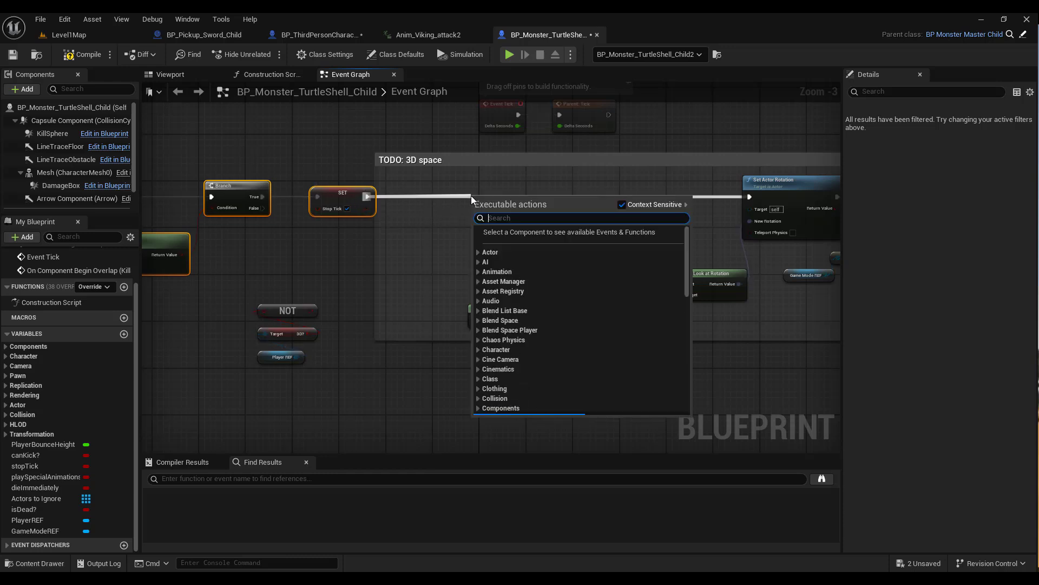
- Insert a new Branch between SET Stop Tick and Set Actor Rotation, aligned with the execution line
text(branch)
key(Return)
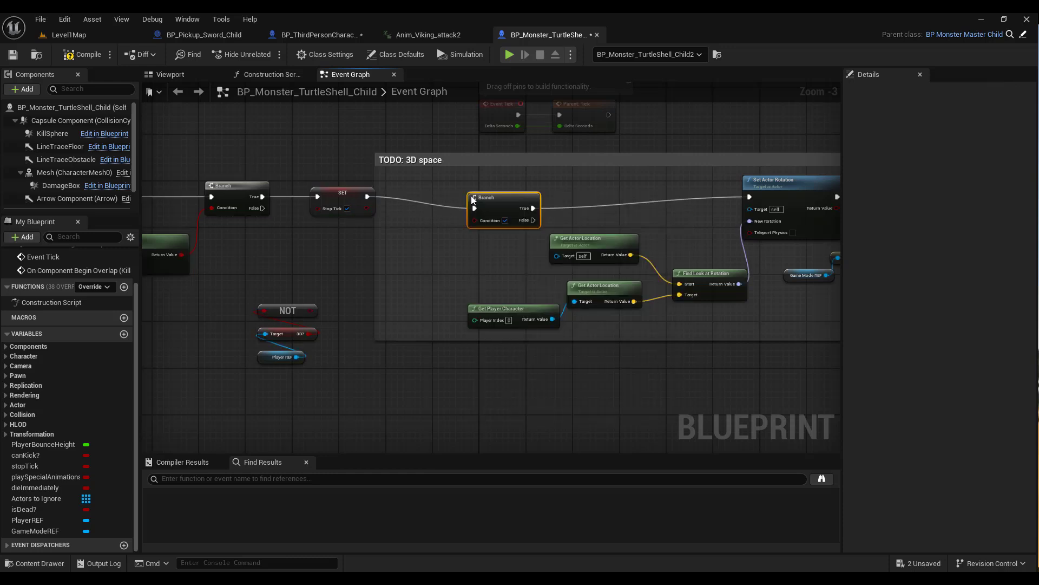
drag(507, 201, 501, 188)
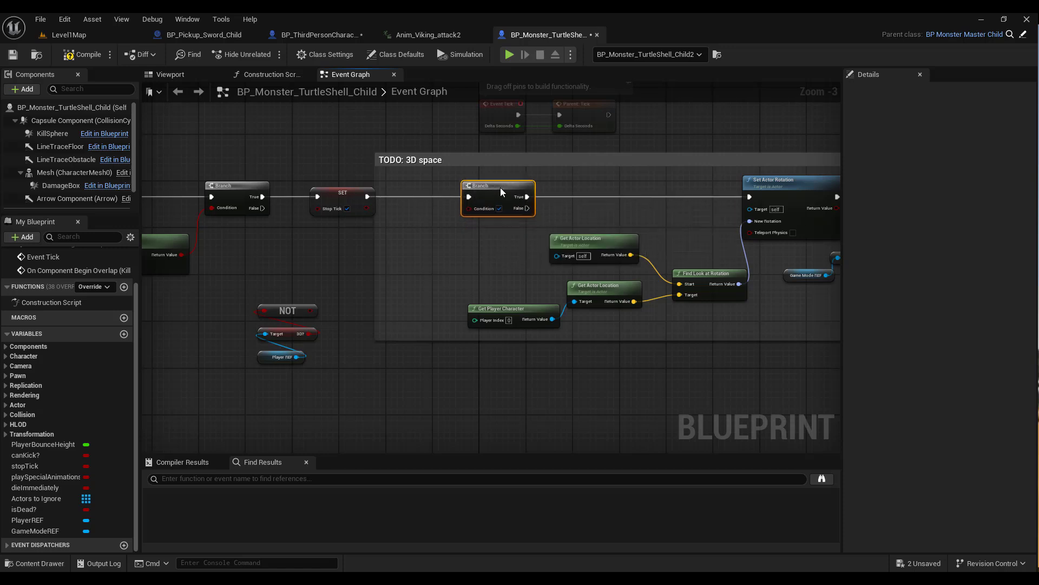
- Move the NOT, 3D? and Player REF nodes below the new Branch and connect the NOT output to its Condition
drag(368, 239, 300, 398)
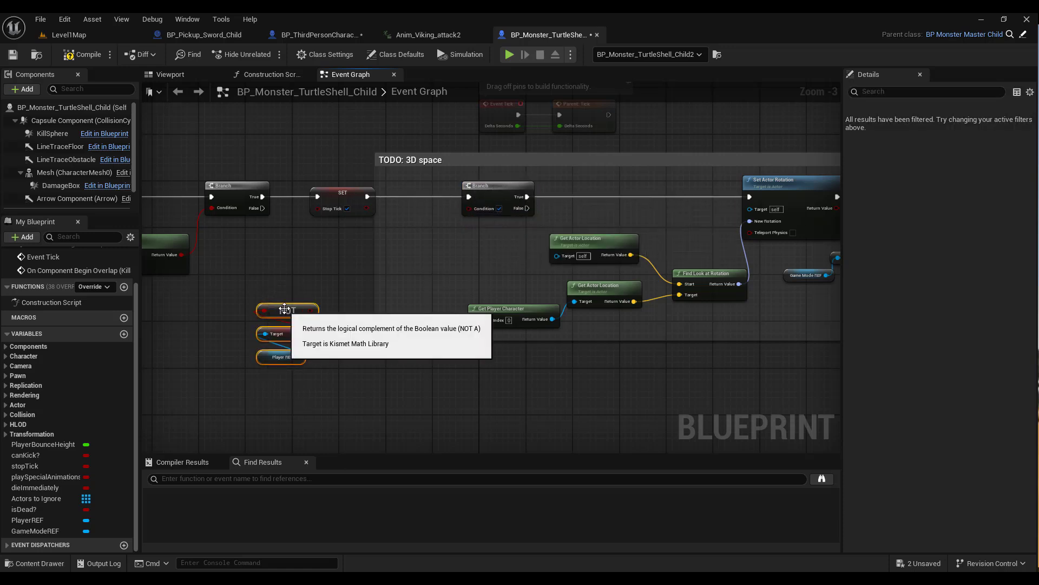
drag(285, 309, 413, 231)
scroll(482, 321, up, 2)
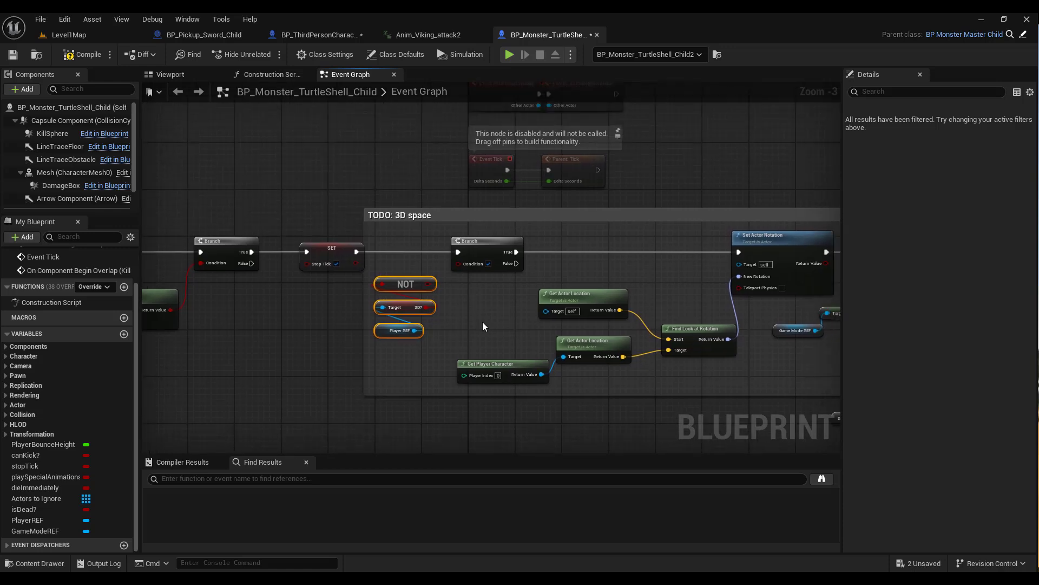
drag(425, 277, 457, 253)
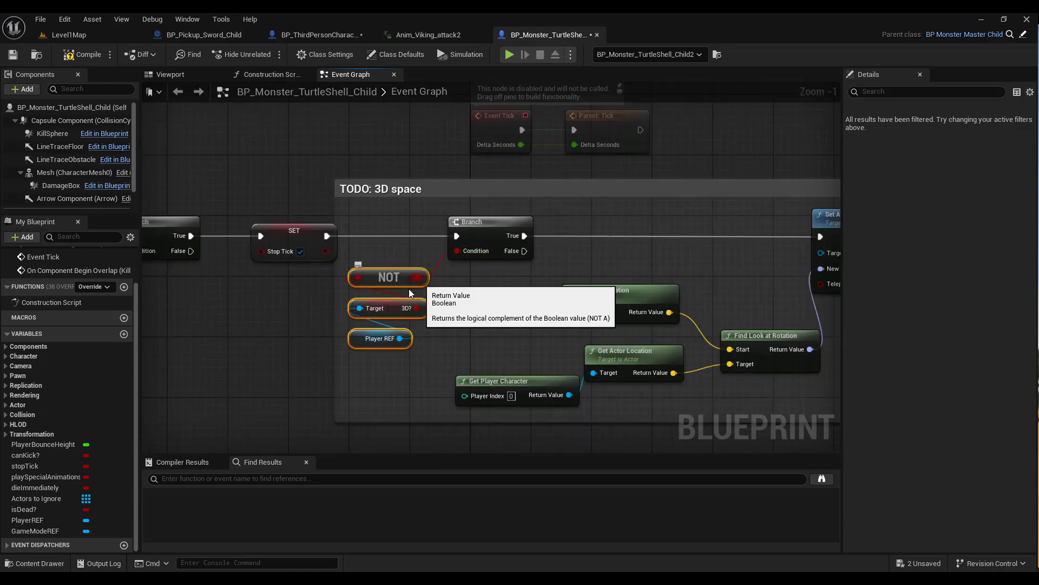
- Connect the new Branch's False output to Apply Damage, routing the wire above Set Actor Rotation with two reroute nodes
right_drag(599, 258, 285, 242)
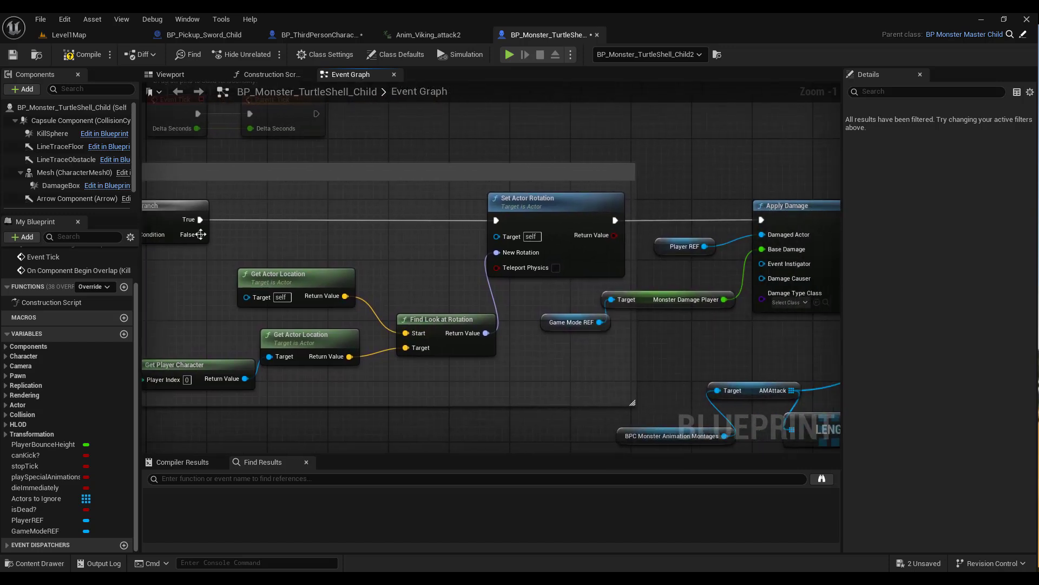
drag(200, 238, 761, 221)
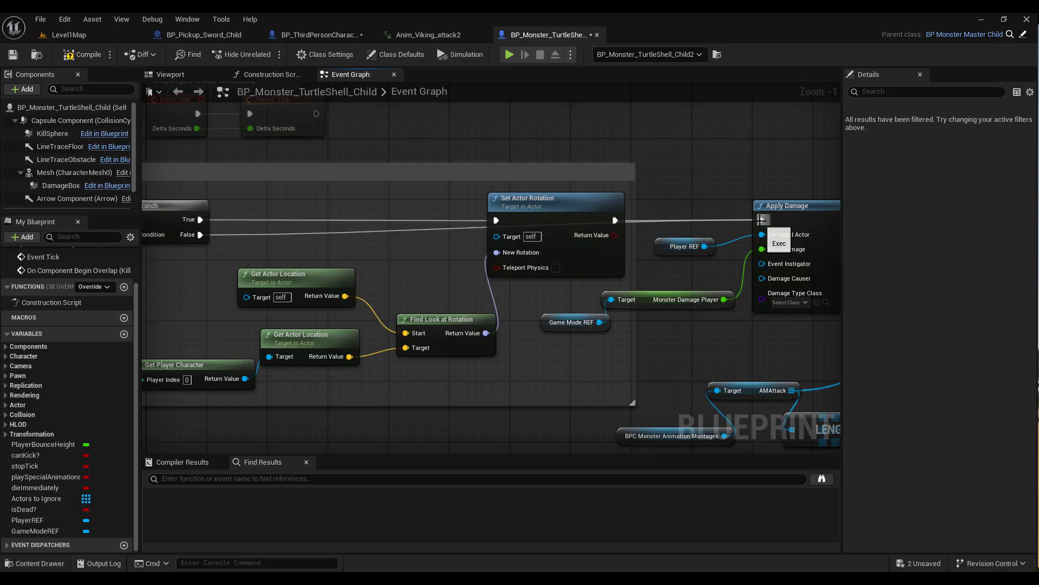
double_click(289, 233)
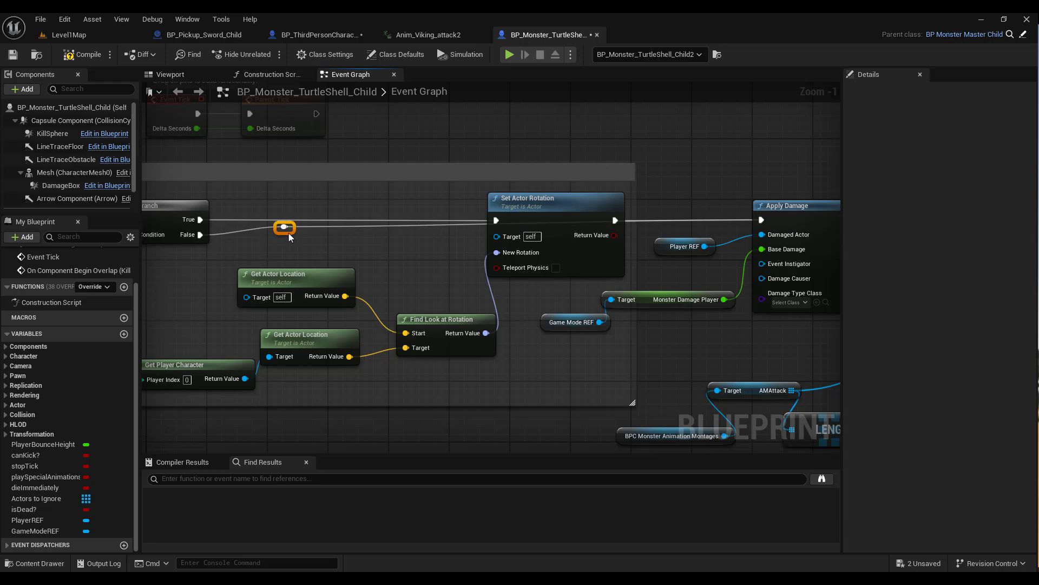
drag(288, 233, 333, 173)
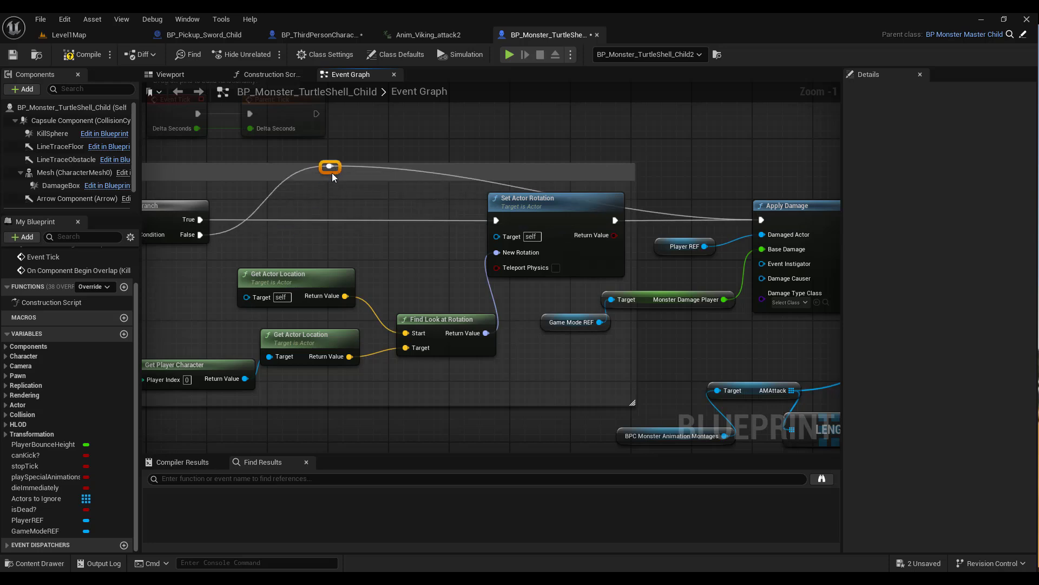
double_click(652, 211)
drag(652, 212, 705, 175)
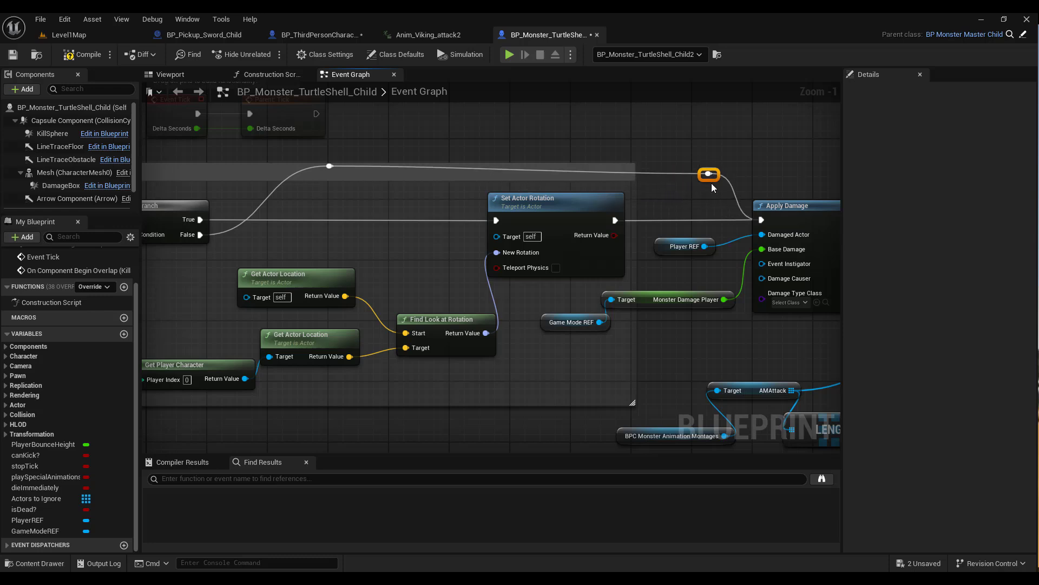
- Delete the "TODO: 3D space" comment box while keeping the nodes inside it
right_drag(415, 317, 480, 277)
scroll(476, 287, down, 5)
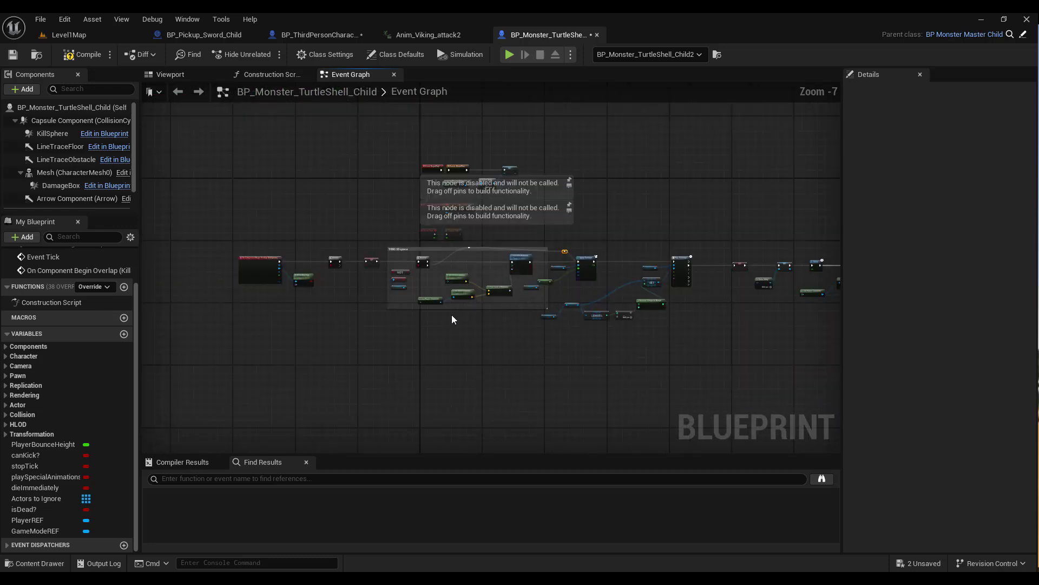
scroll(452, 319, up, 2)
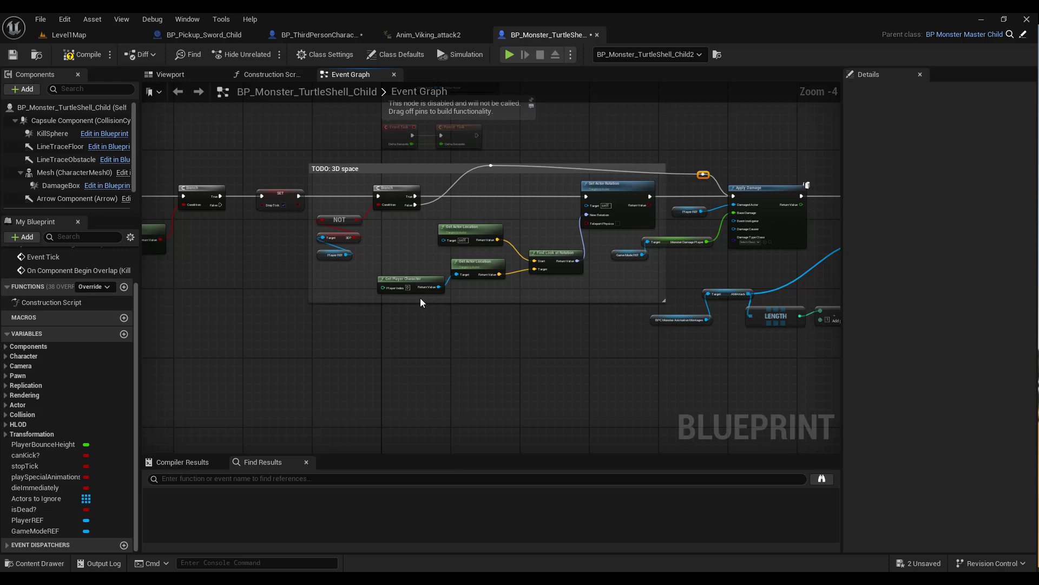
click(366, 171)
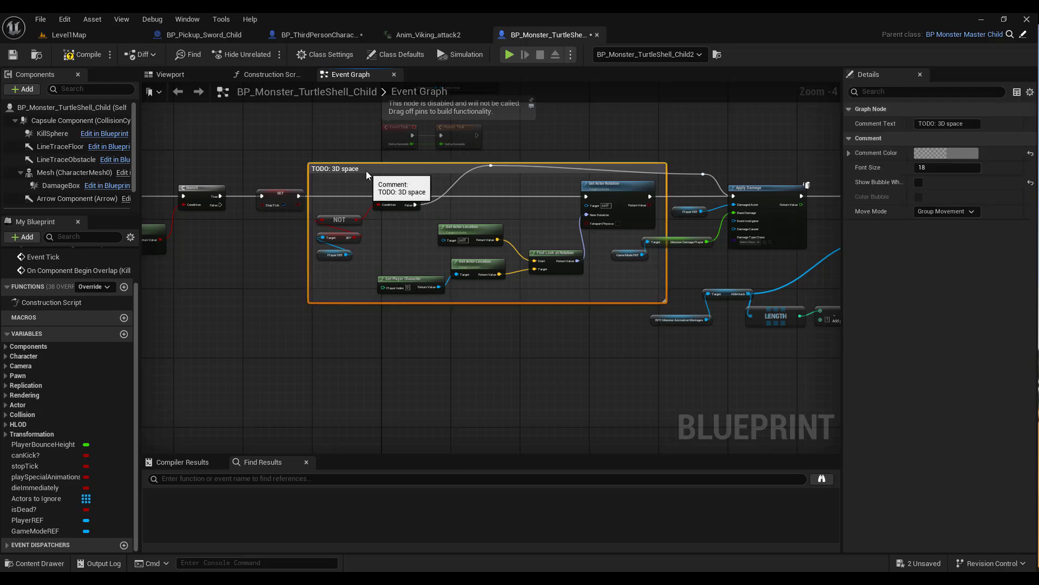
key(Delete)
- Level the first reroute node with the second so the False wire runs straight above Set Actor Rotation
scroll(463, 194, up, 2)
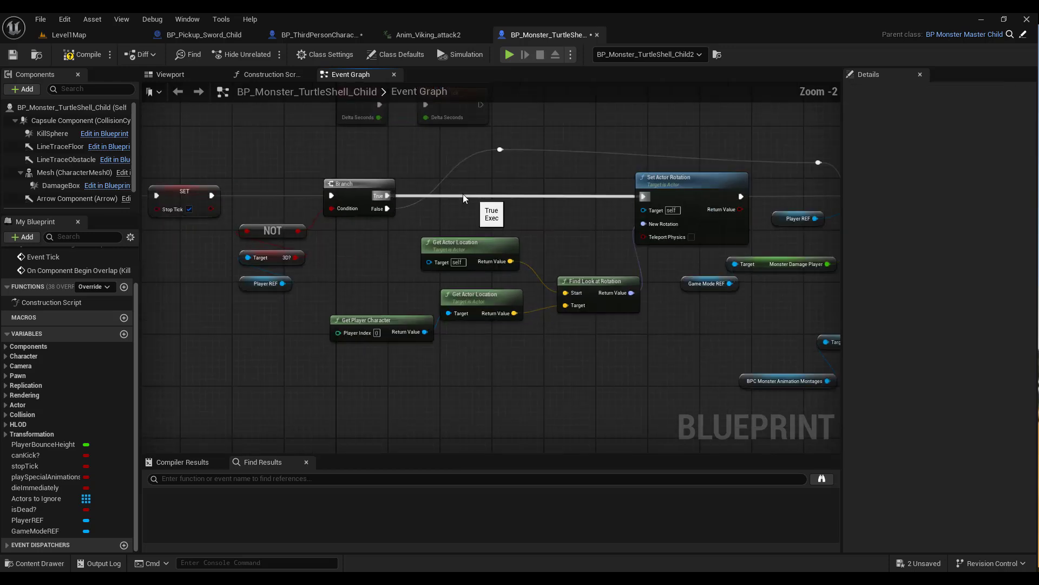
click(498, 150)
drag(507, 157, 511, 166)
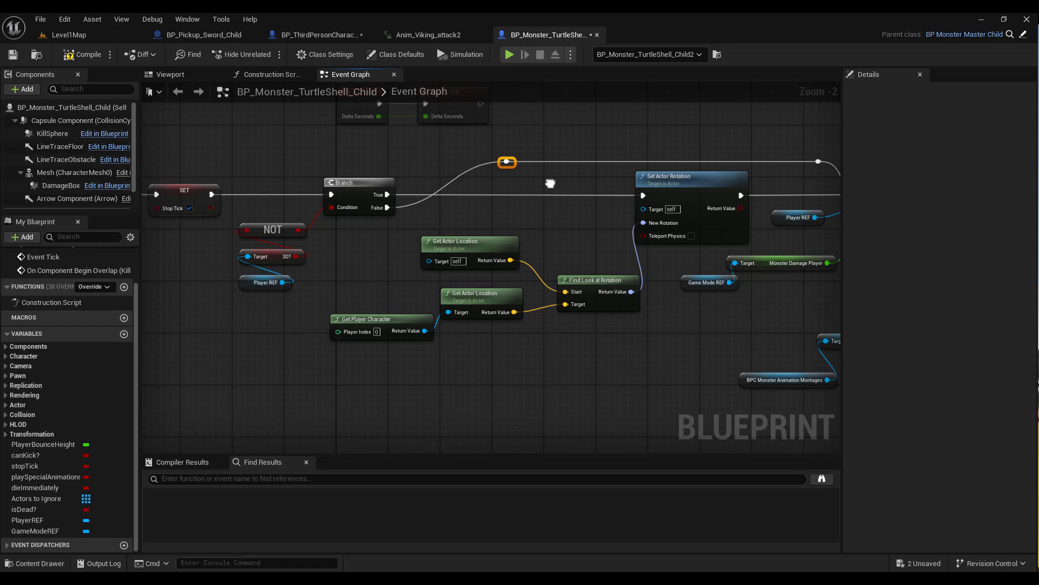
- Examine the event chain from the KillSphere overlap through the 3D? Branch and Set Actor Rotation to Apply Damage and Play Montage
scroll(596, 199, down, 3)
scroll(417, 289, up, 2)
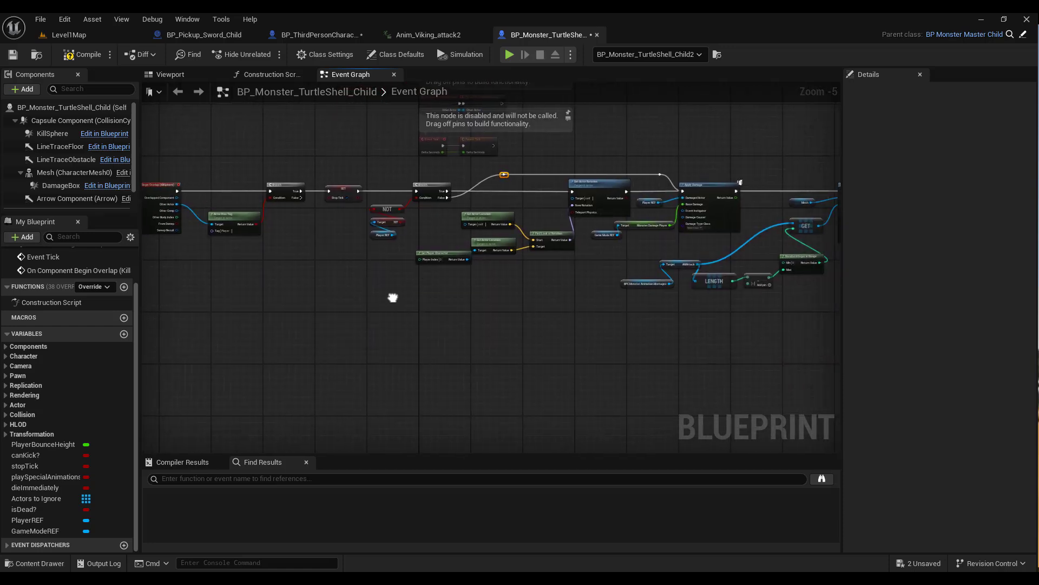
right_drag(481, 292, 370, 369)
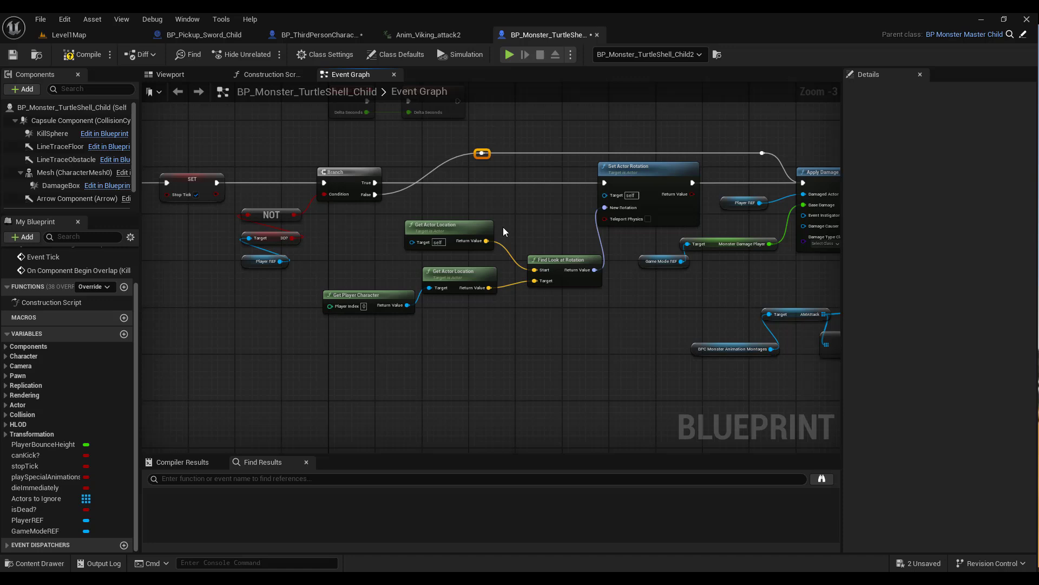
scroll(502, 226, up, 2)
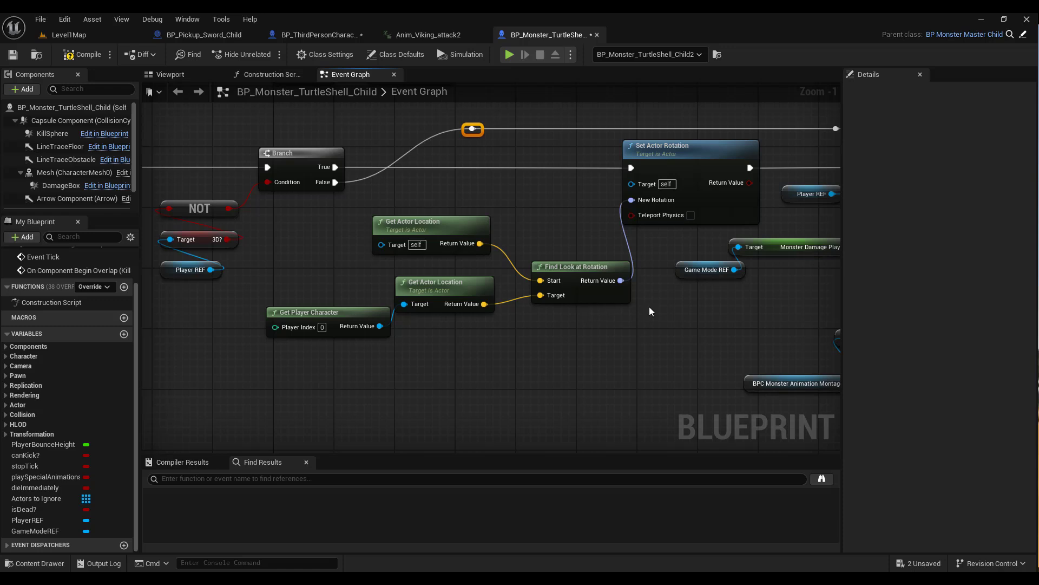
right_drag(644, 309, 514, 315)
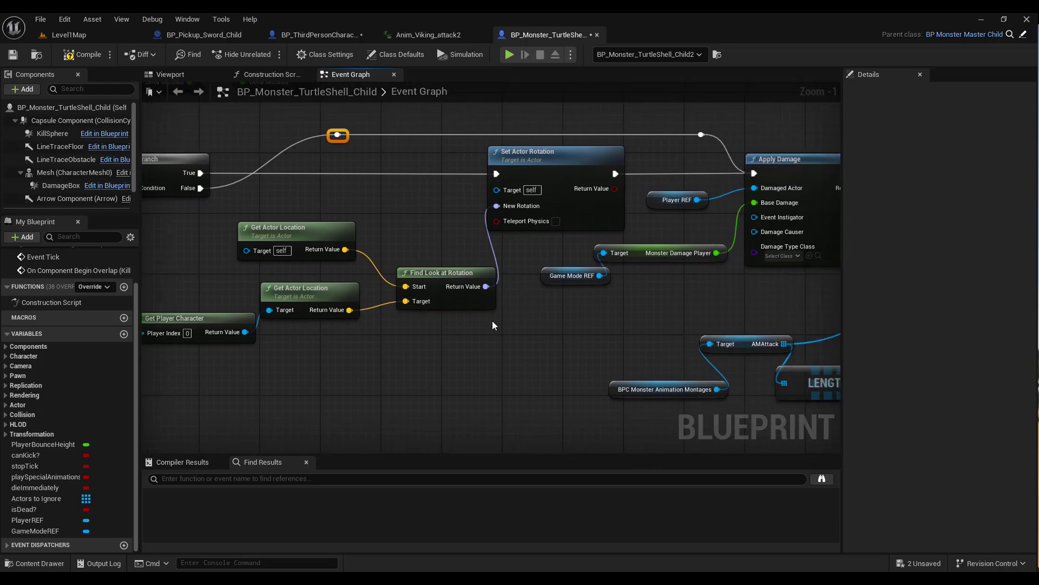
scroll(512, 319, down, 2)
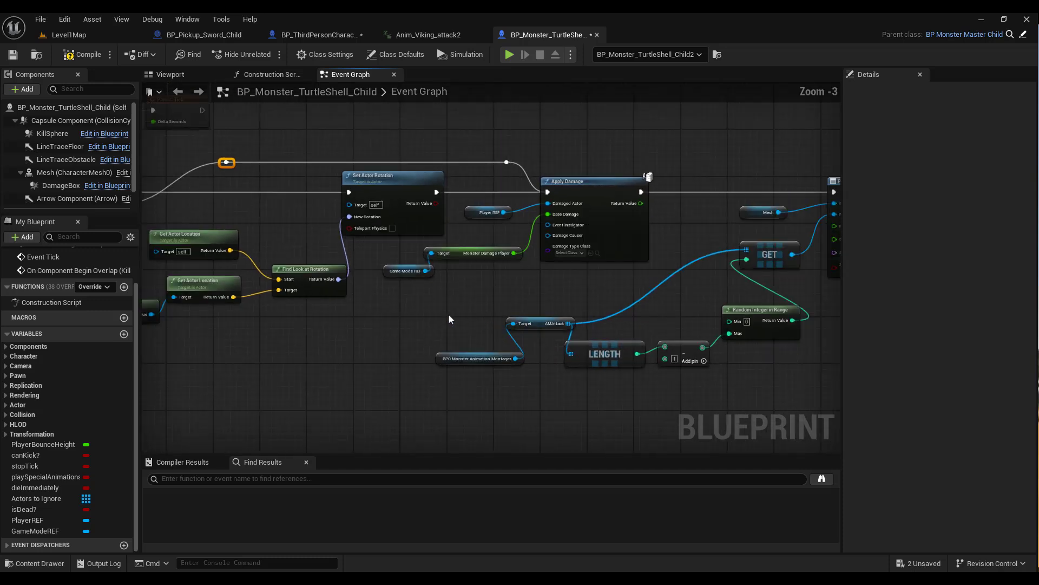
scroll(411, 312, down, 1)
scroll(411, 305, up, 1)
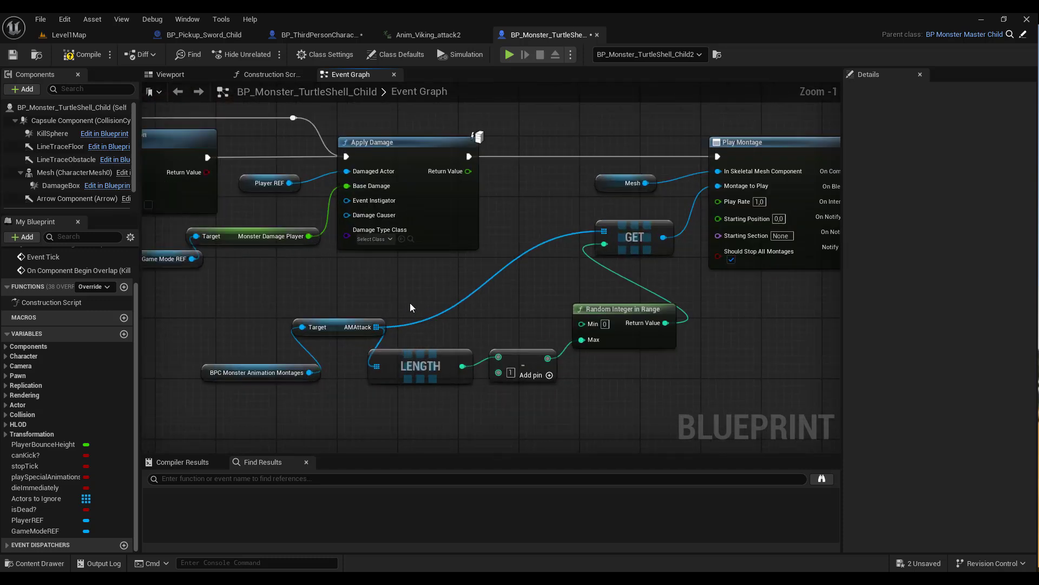
scroll(411, 305, up, 1)
scroll(410, 303, down, 1)
right_drag(295, 317, 563, 269)
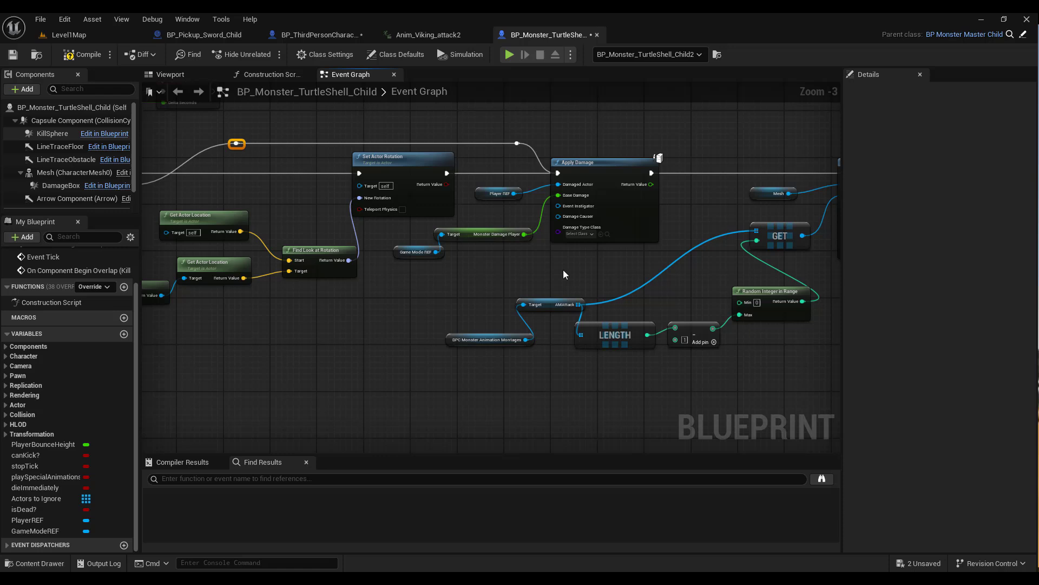
- Compile and save the turtle shell blueprint, close BP_Pickup_Sword_Child and Anim_Viking_attack2, and return to Level1Map
click(86, 56)
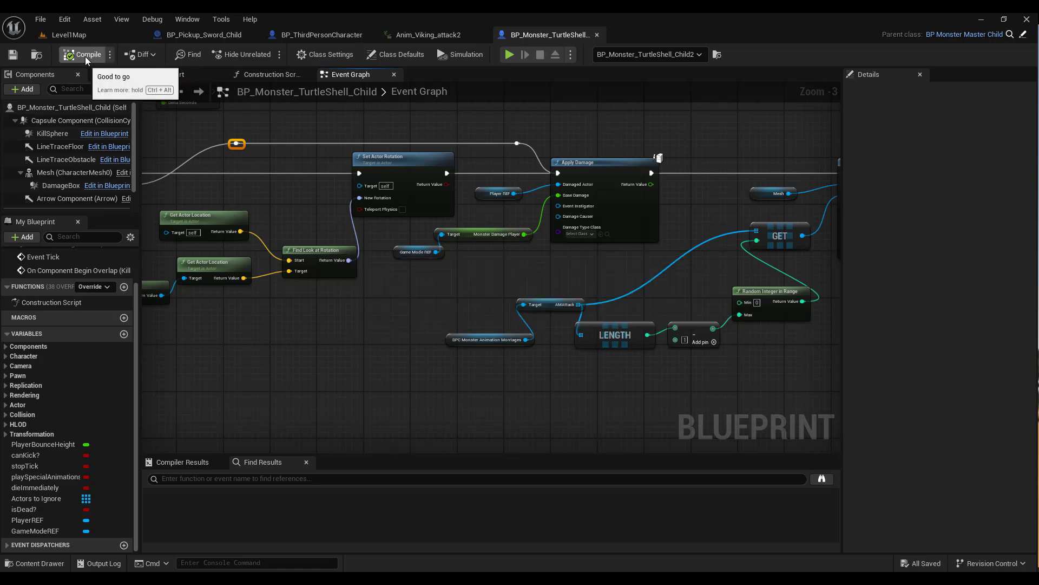
click(252, 35)
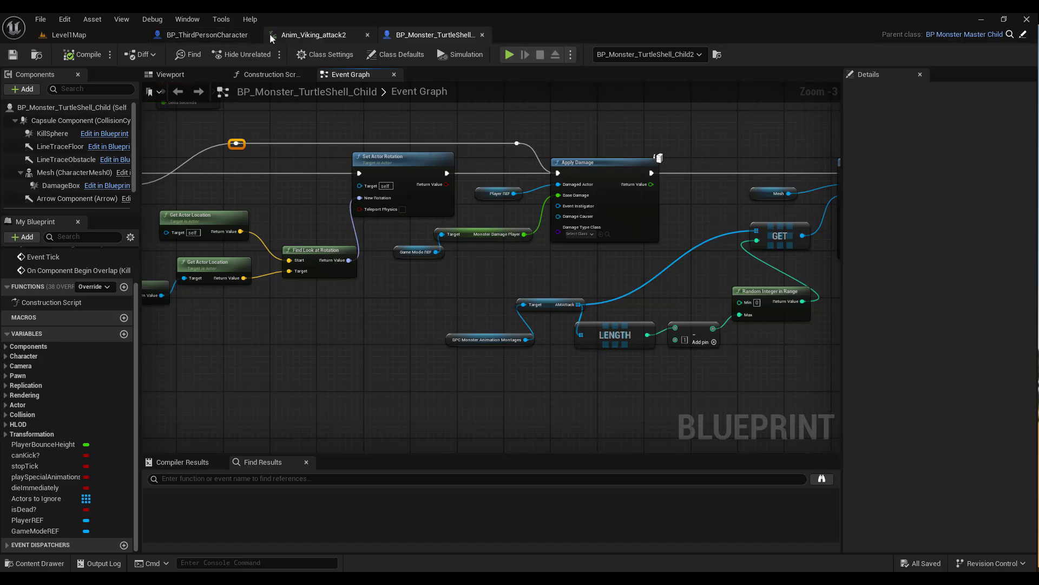
click(368, 35)
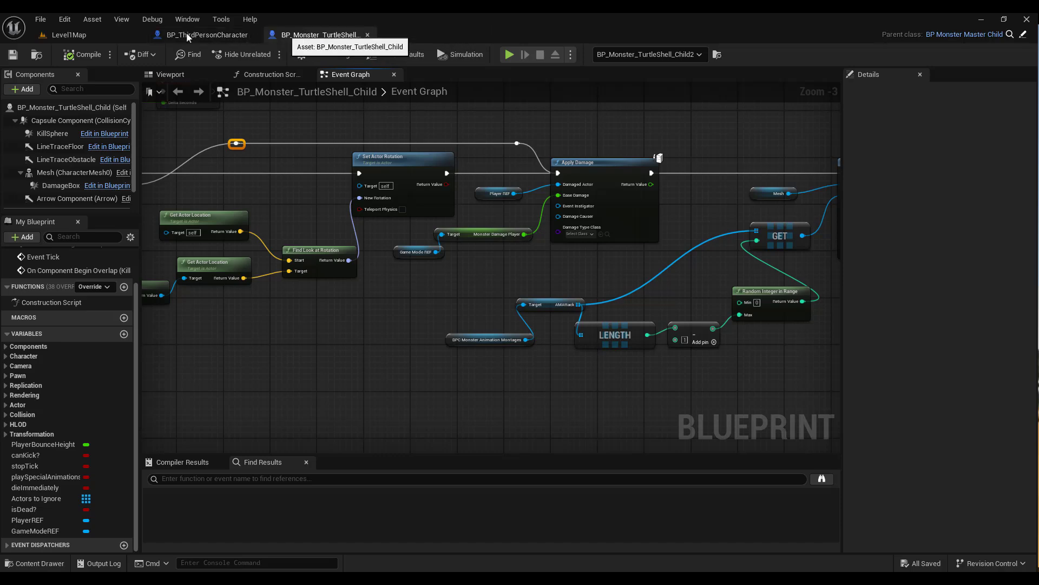
click(79, 36)
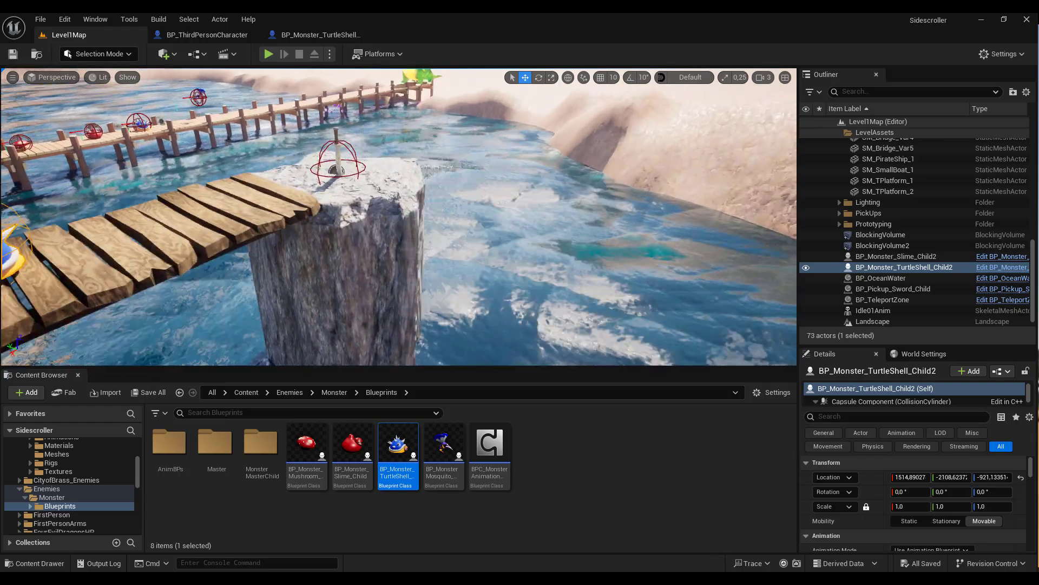
- Replace the red slime on the wooden bridge with a BP_Monster_Mushroom_Child at about X 1953, Y -2125, Z -923
right_drag(398, 217, 271, 181)
right_drag(212, 314, 203, 324)
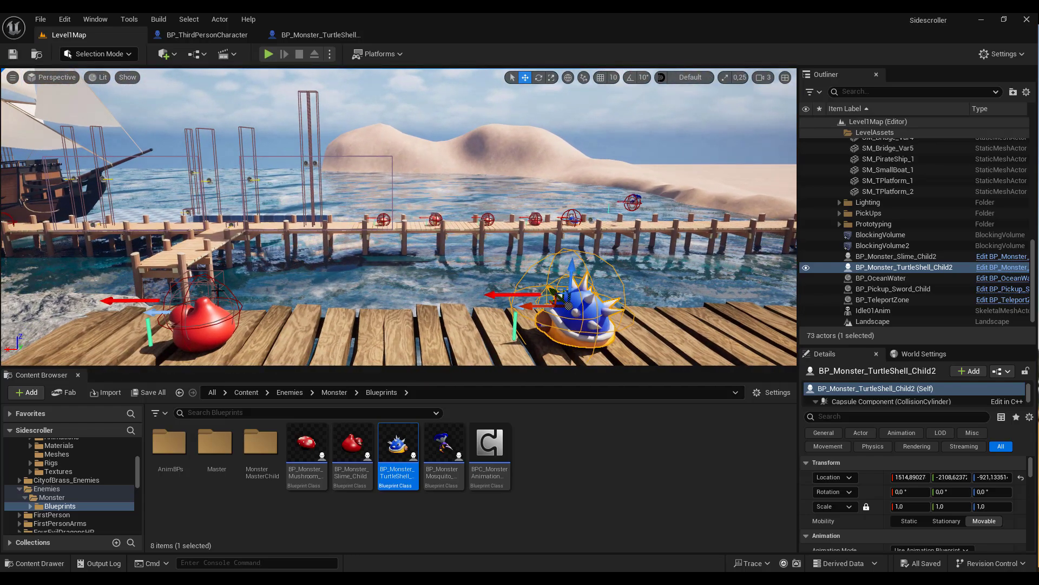
click(203, 324)
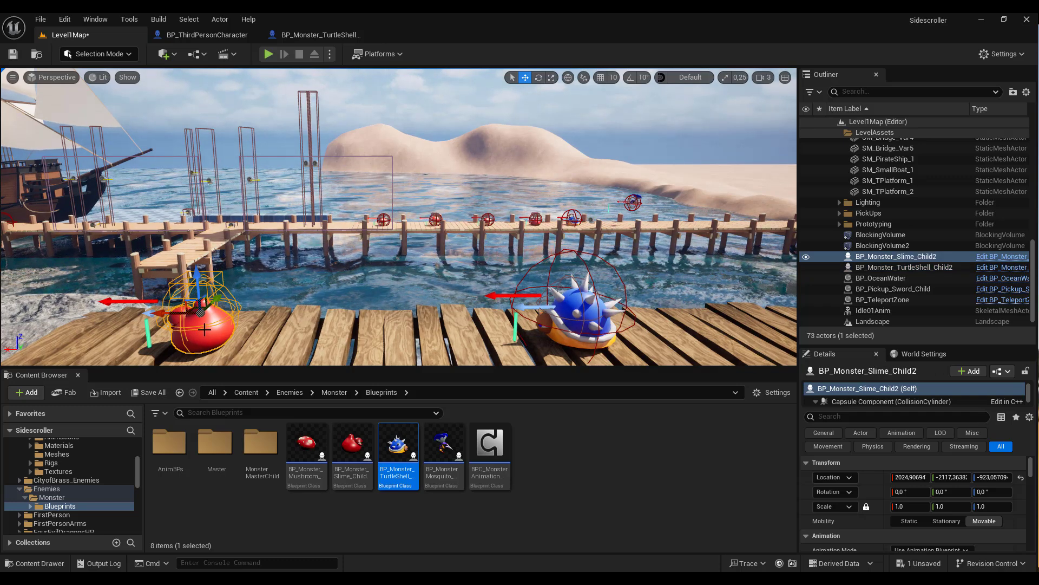
key(Delete)
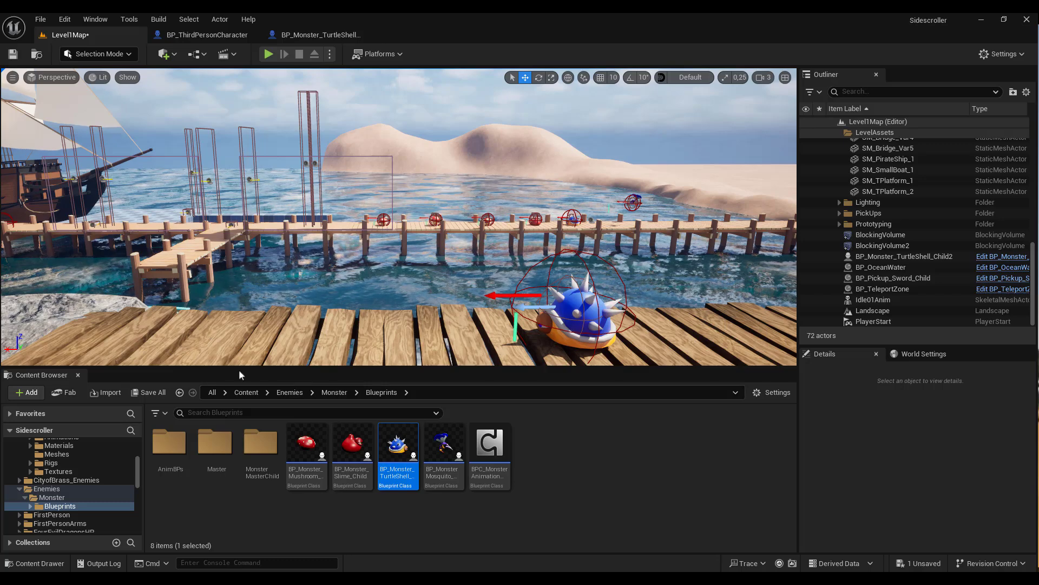
drag(307, 449, 258, 297)
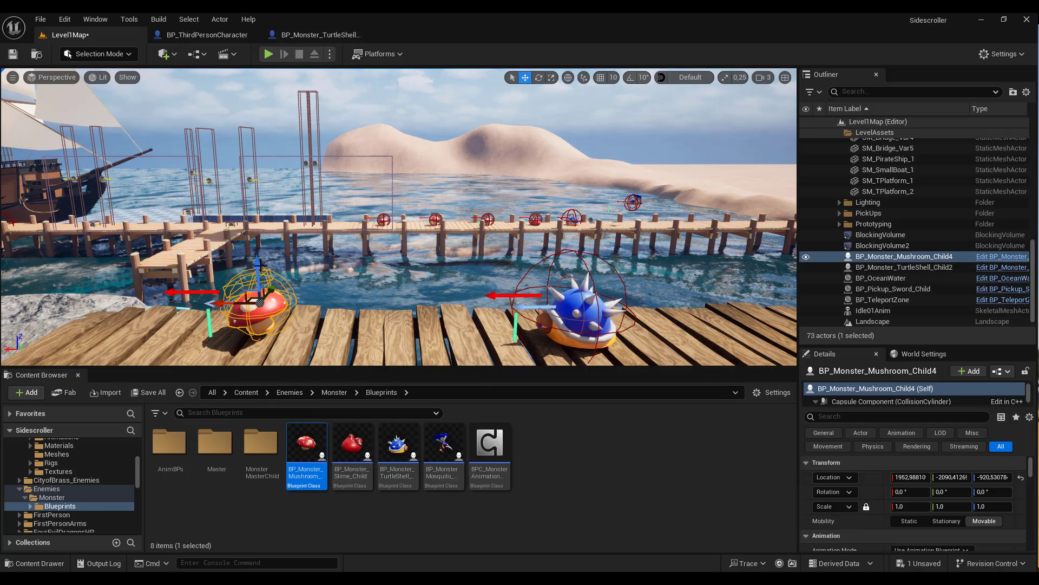
drag(260, 254, 253, 285)
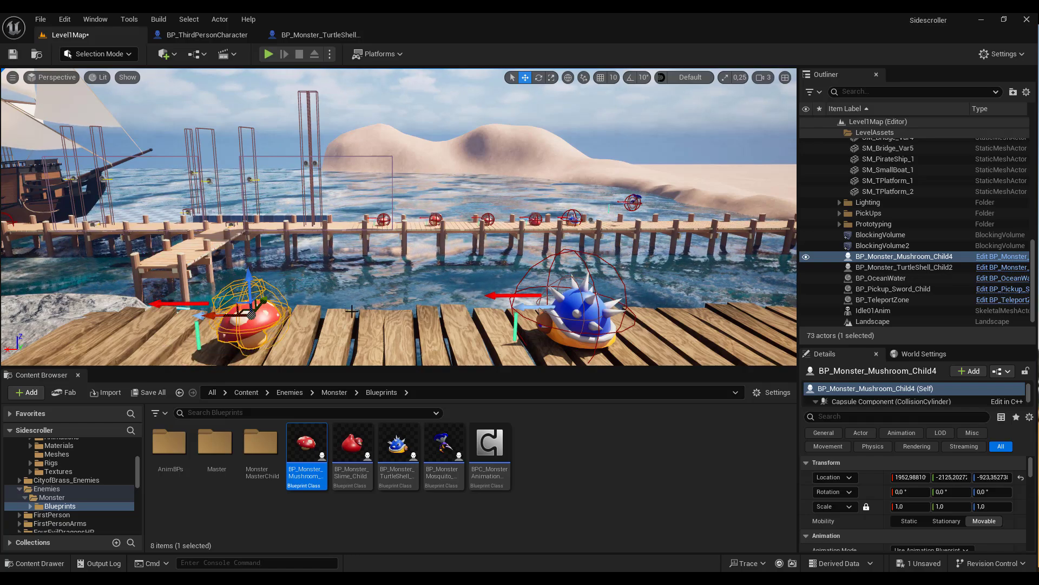
- Start a play session from the rock platform SM_TPlatform_1 at the mushroom's end of the bridge
key(a)
right_drag(572, 277, 793, 320)
key(s)
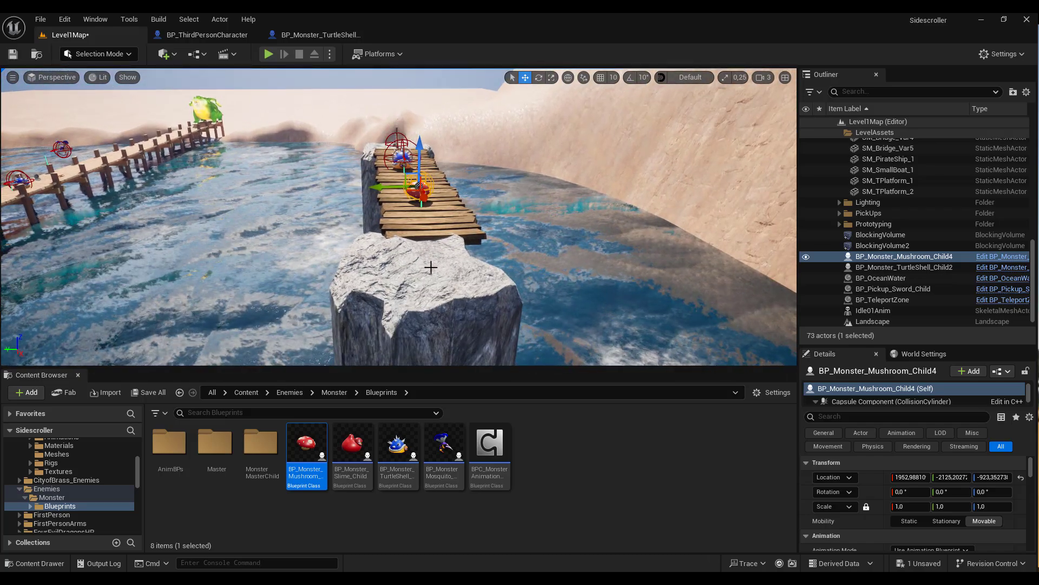
right_click(416, 214)
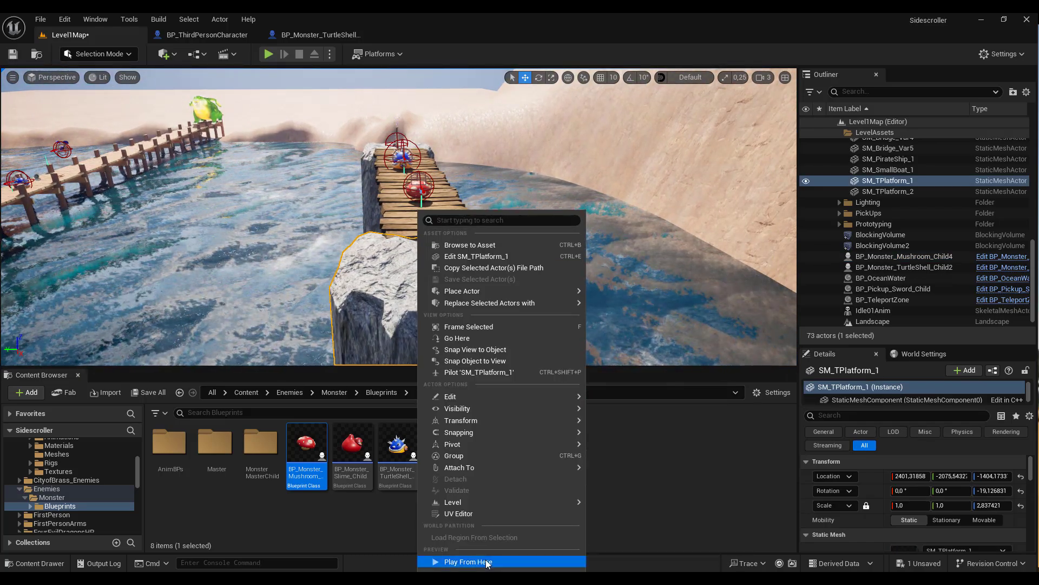
click(482, 560)
click(449, 349)
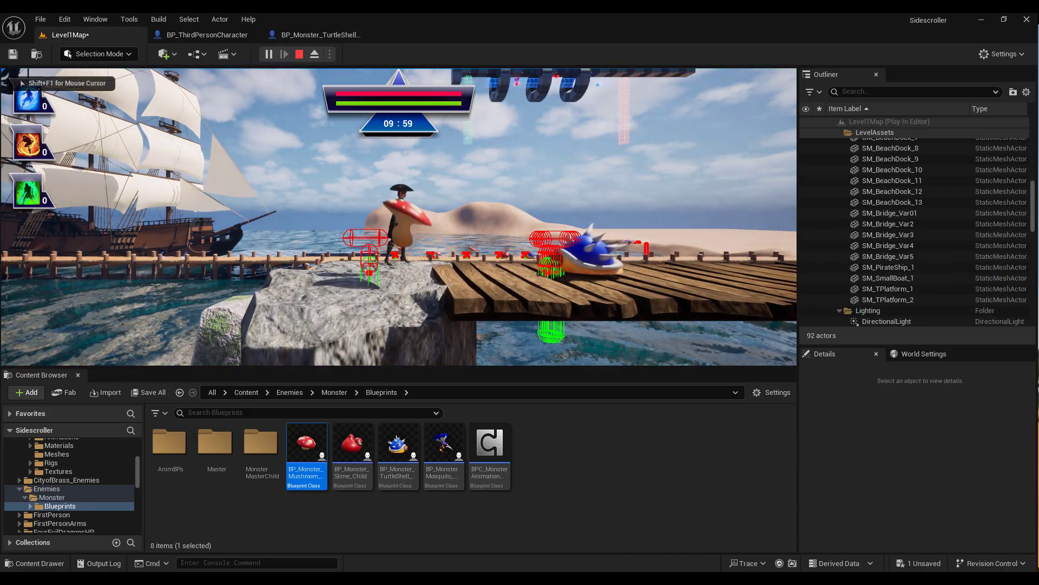
- Playtest the wooden bridge by jumping over the mushroom and turtle shell monsters and running between the two rock platforms
key(space)
key(d)
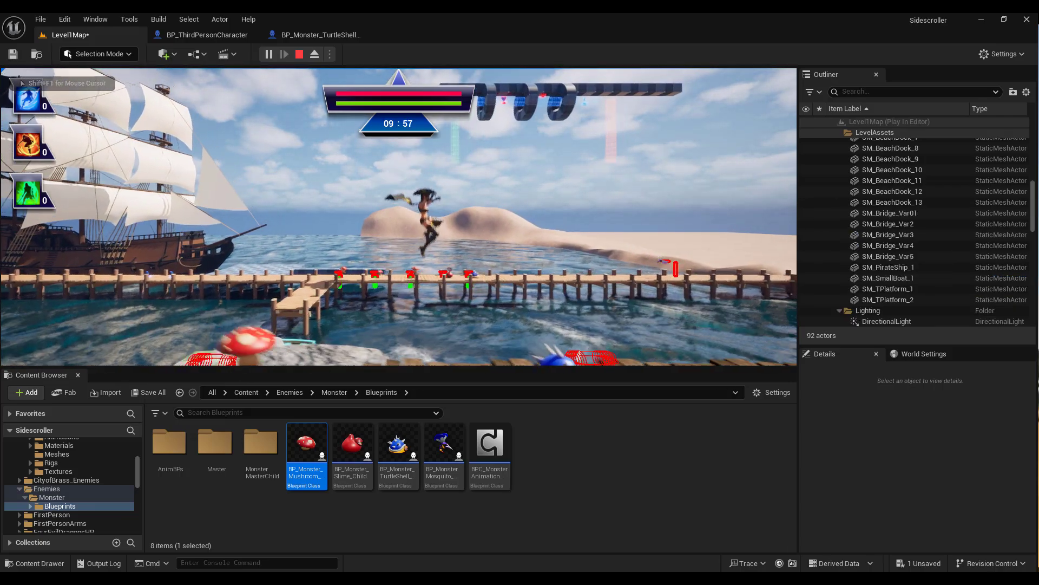
key(space)
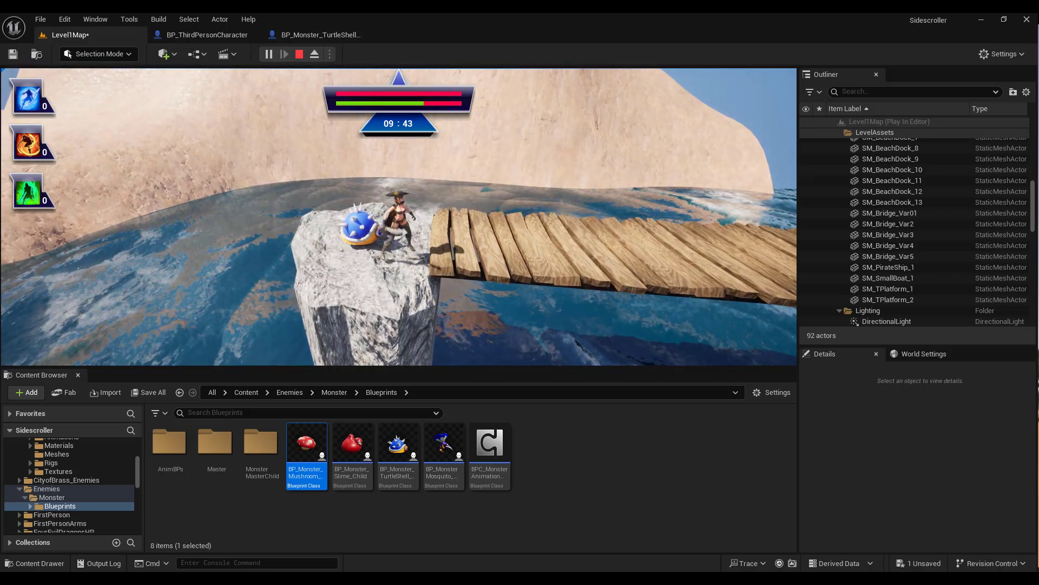
key(d)
key(d)
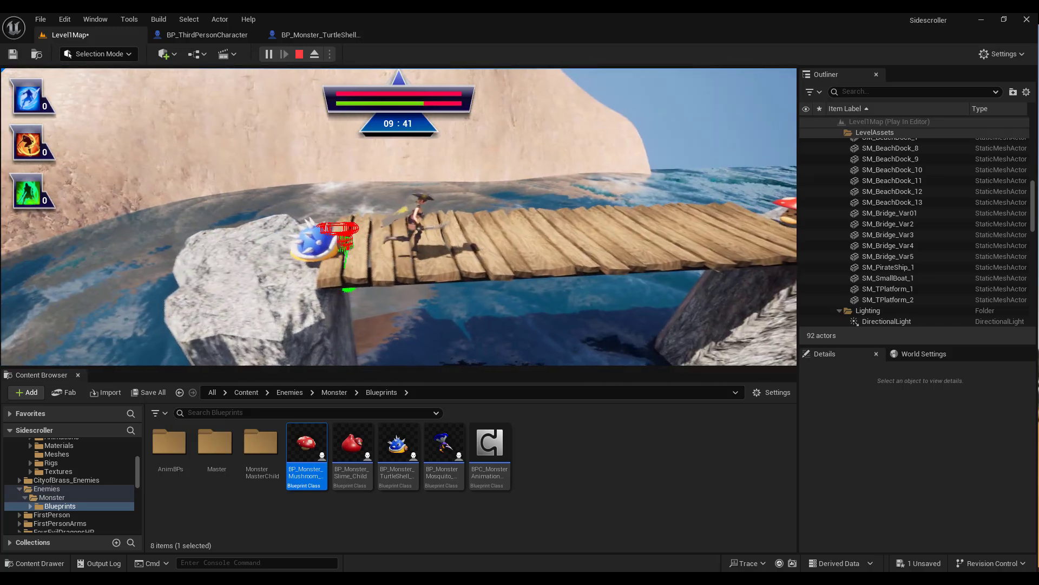
key(space)
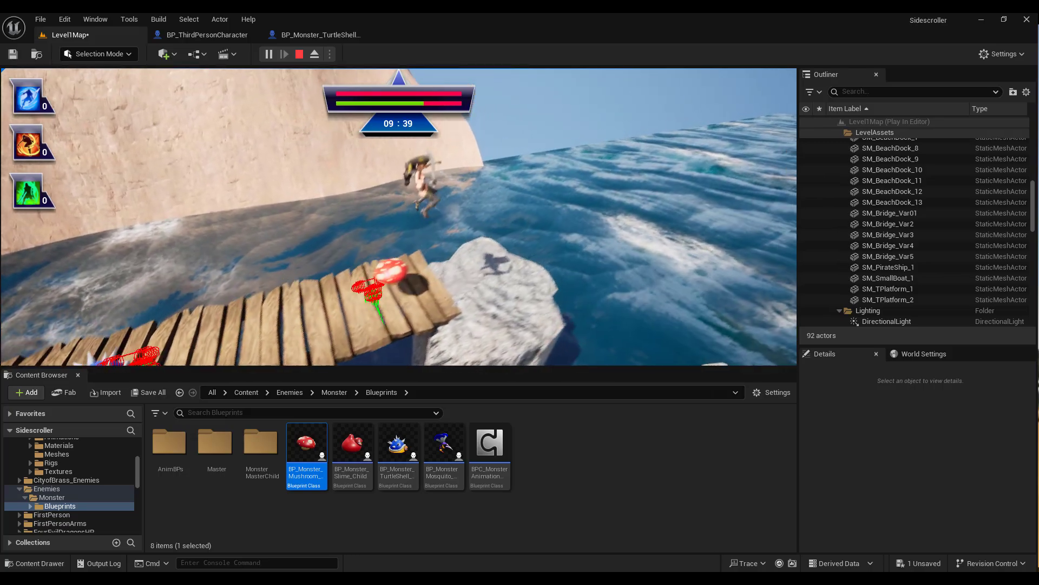
- Run back along the bridge in 3D movement to test how both monsters face and attack the player, and end the play session
key(w)
key(w)
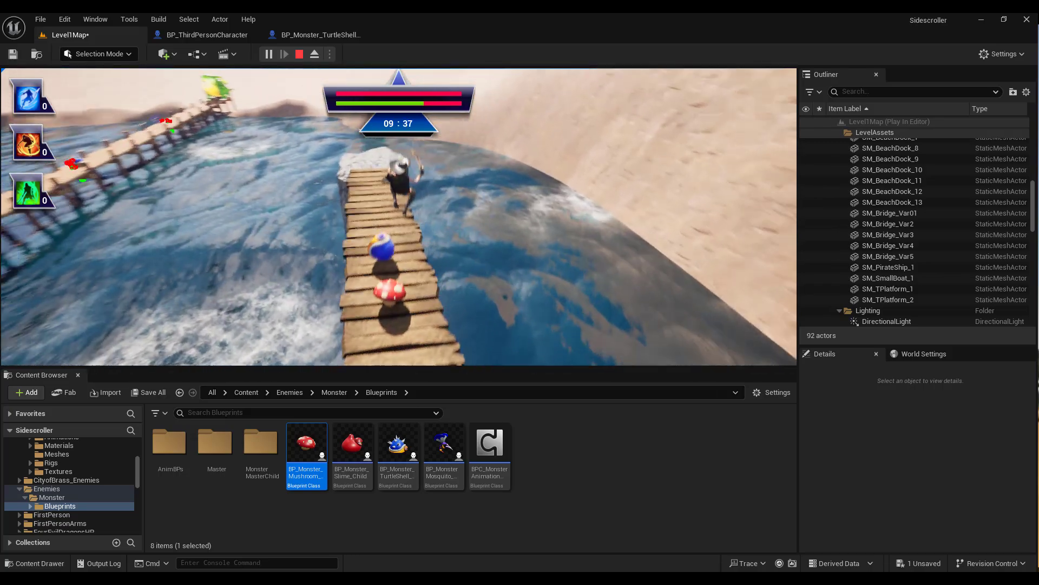
key(s)
key(w)
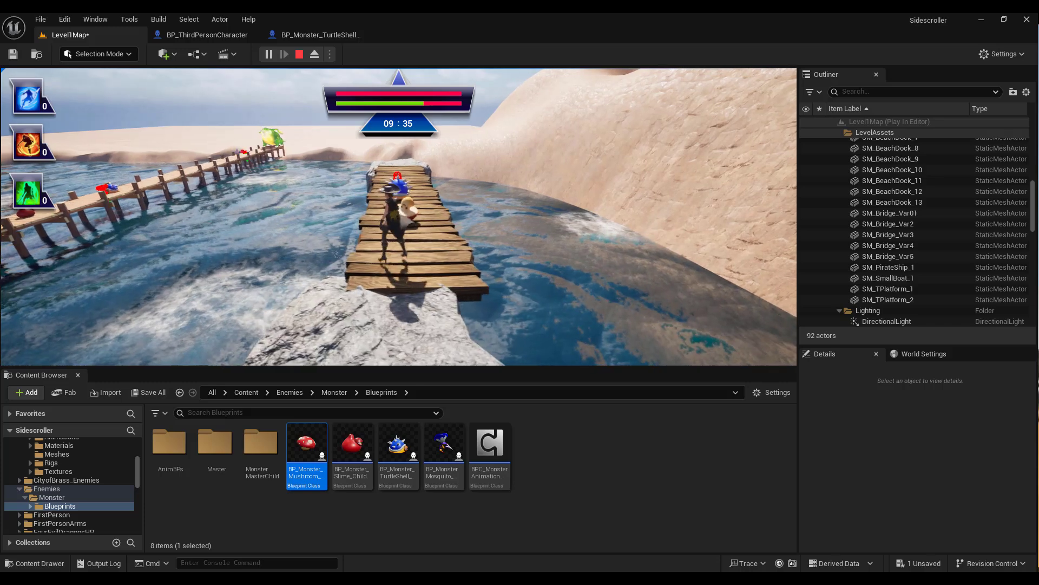
key(w)
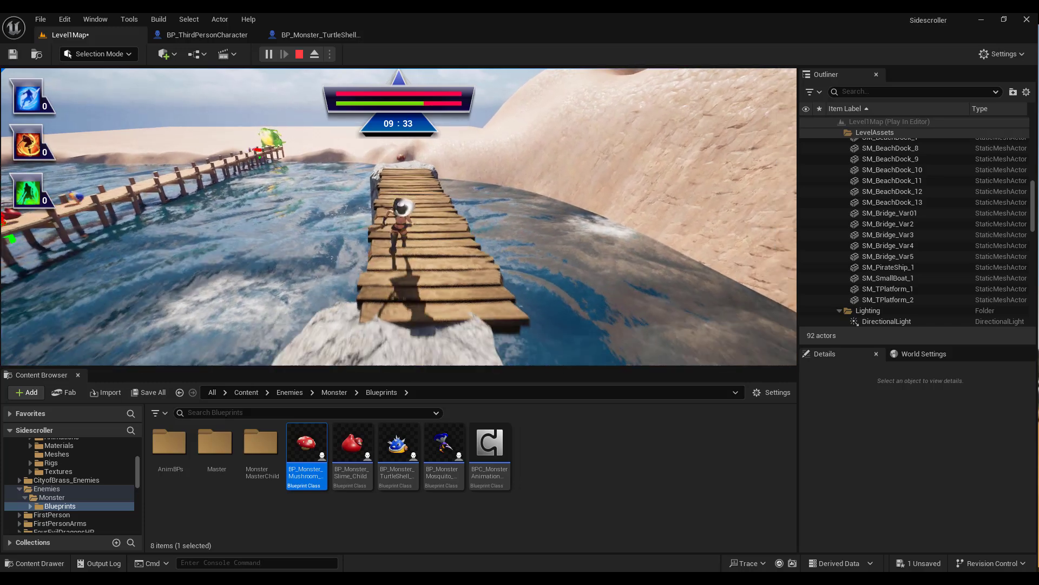
key(Escape)
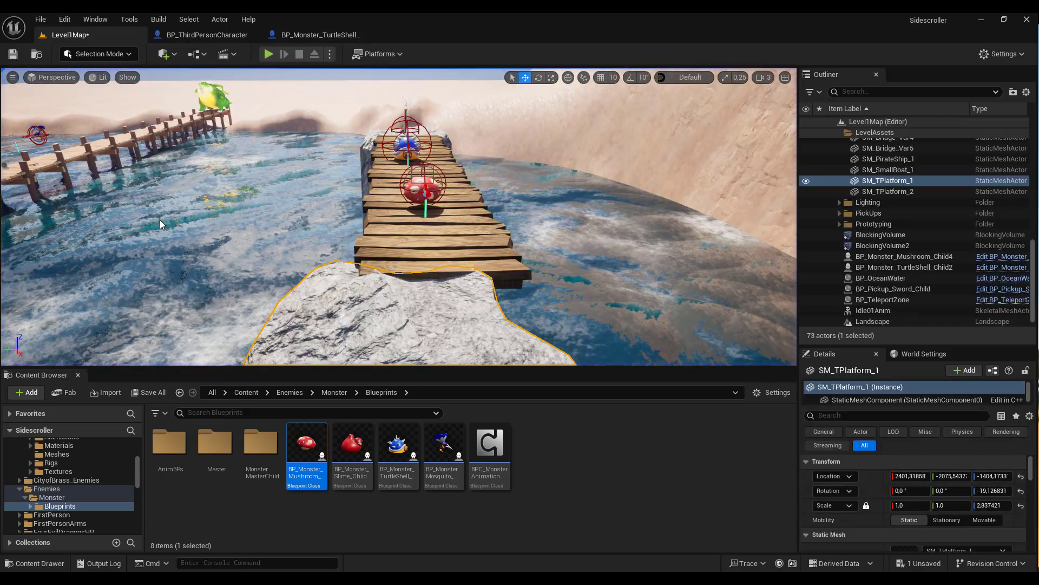
- Save Level1Map and start a new play session, running along the beach dock
click(13, 55)
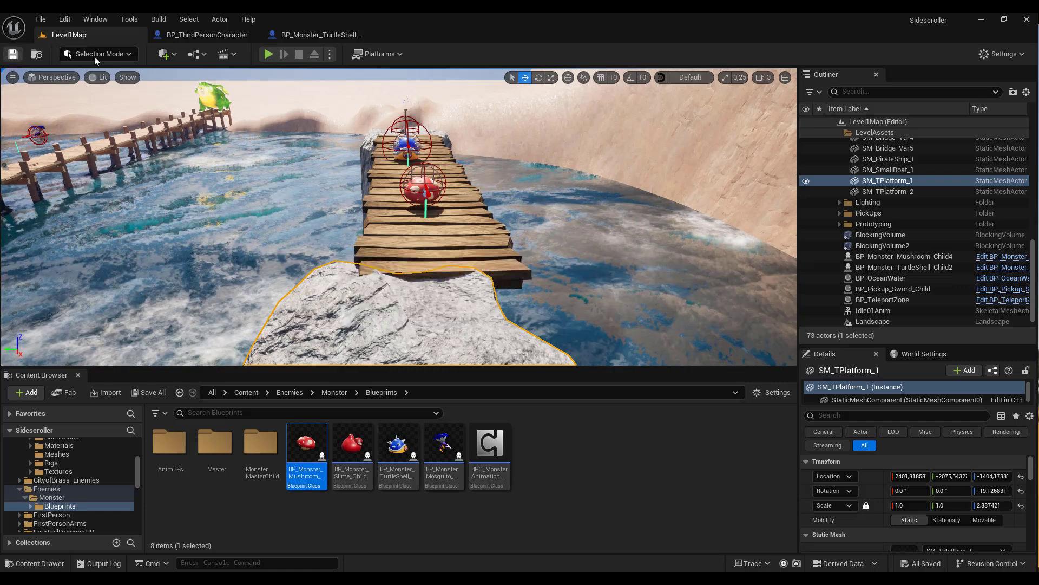
click(268, 54)
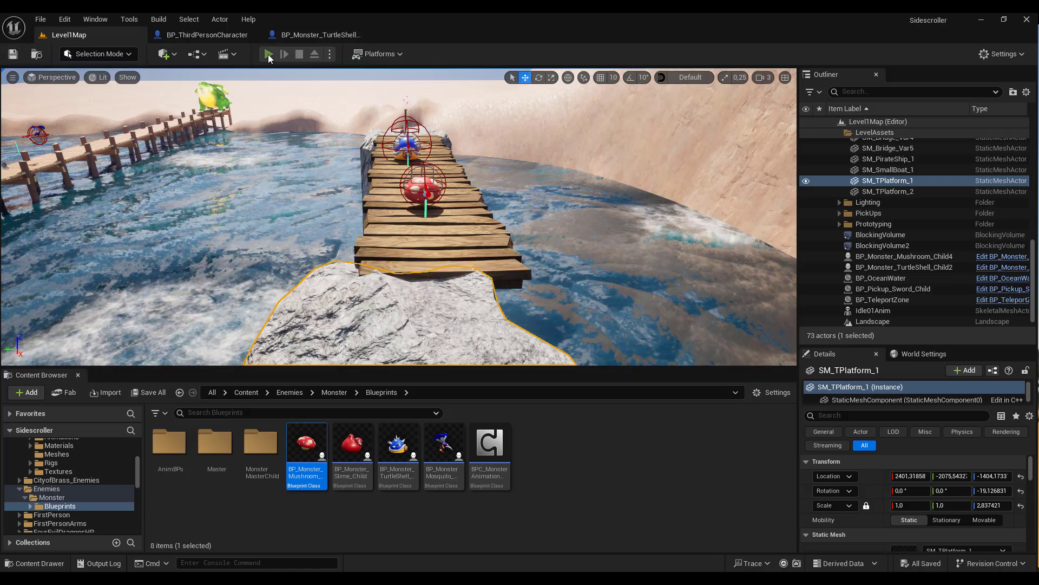
key(d)
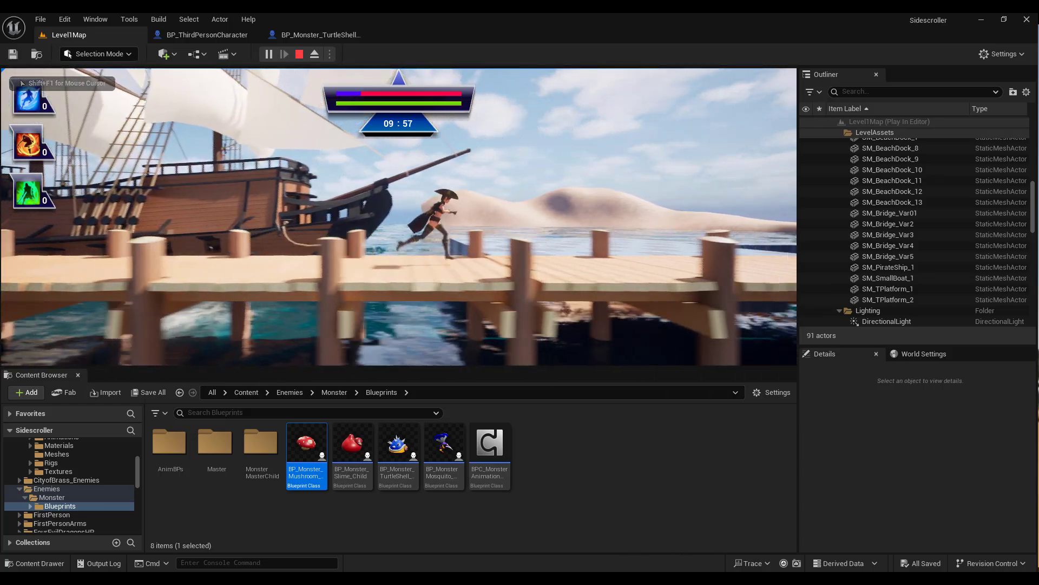
- Playtest the mushroom and red slime monsters on the dock by jumping over them and running back and forth
key(space)
key(space)
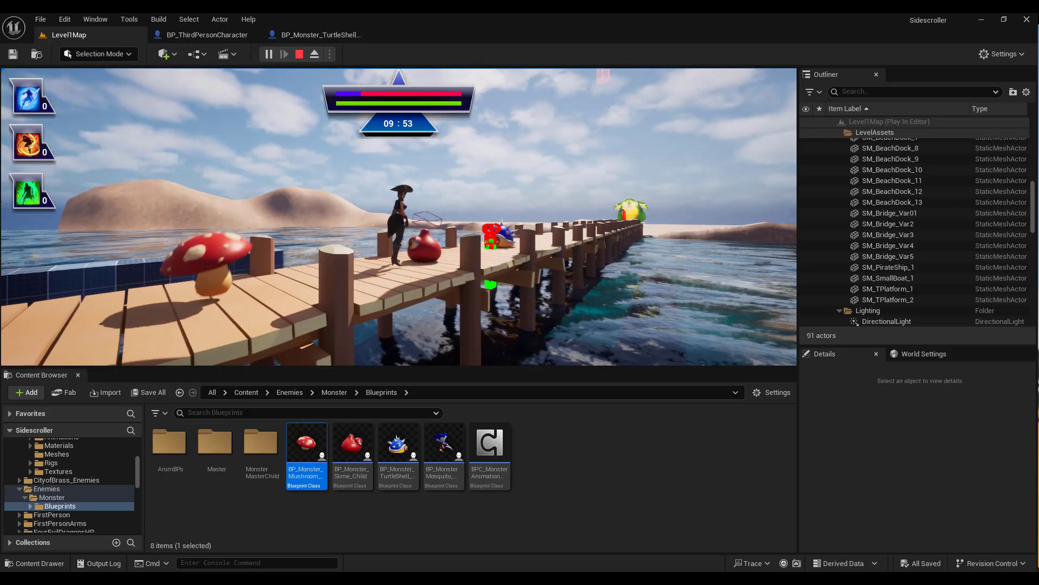
key(a)
key(space)
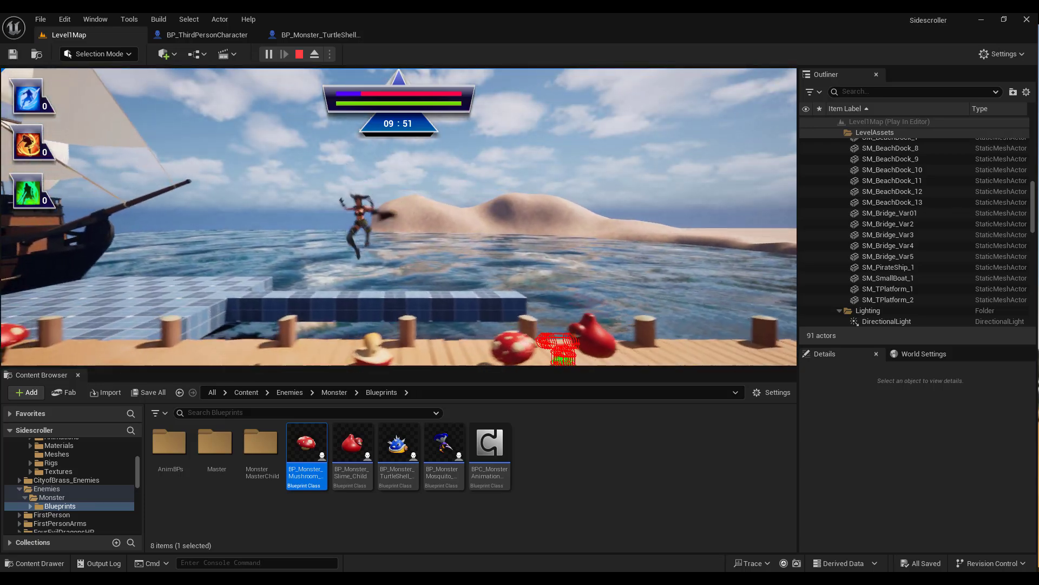
key(space)
key(d)
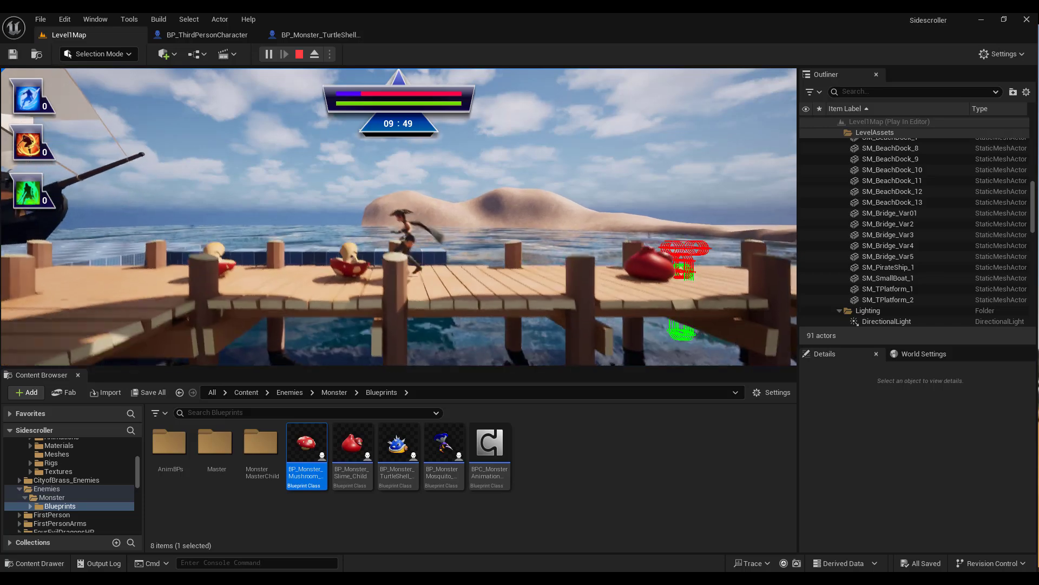
key(a)
key(d)
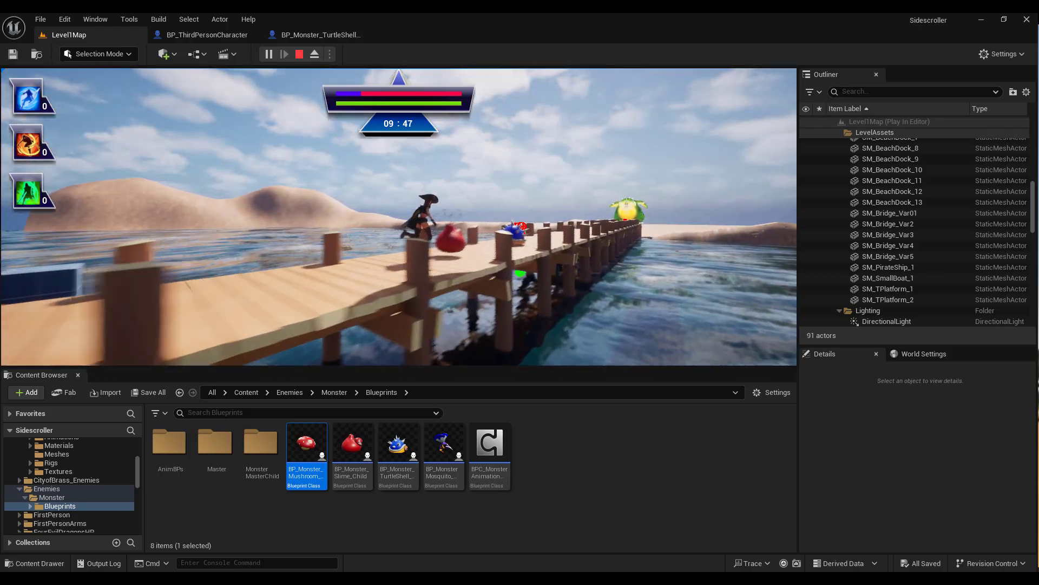
- Jump past the red slime and turtle shell on the dock, and run back to the side pier
key(space)
key(space)
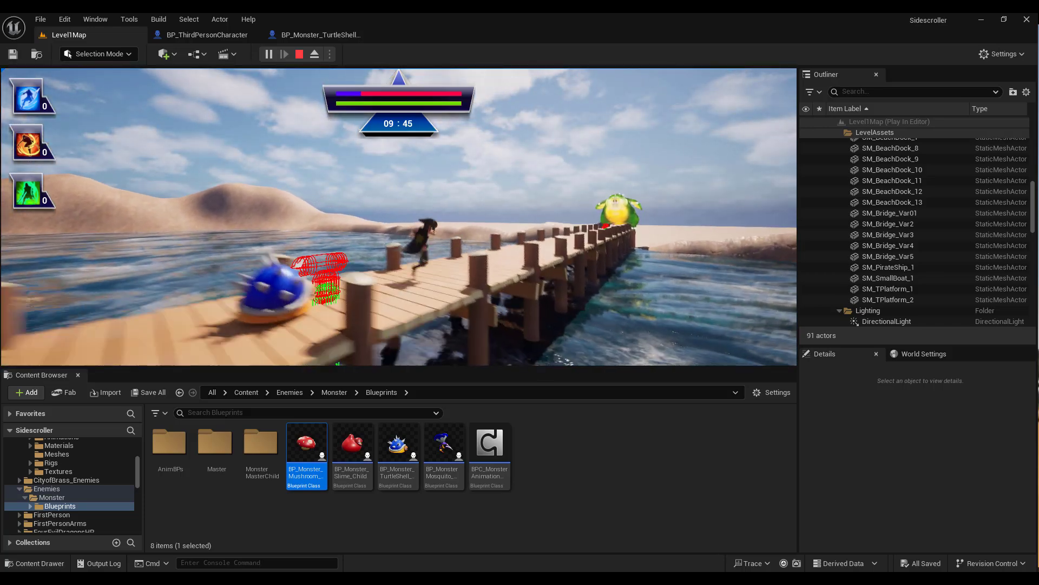
key(space)
key(a)
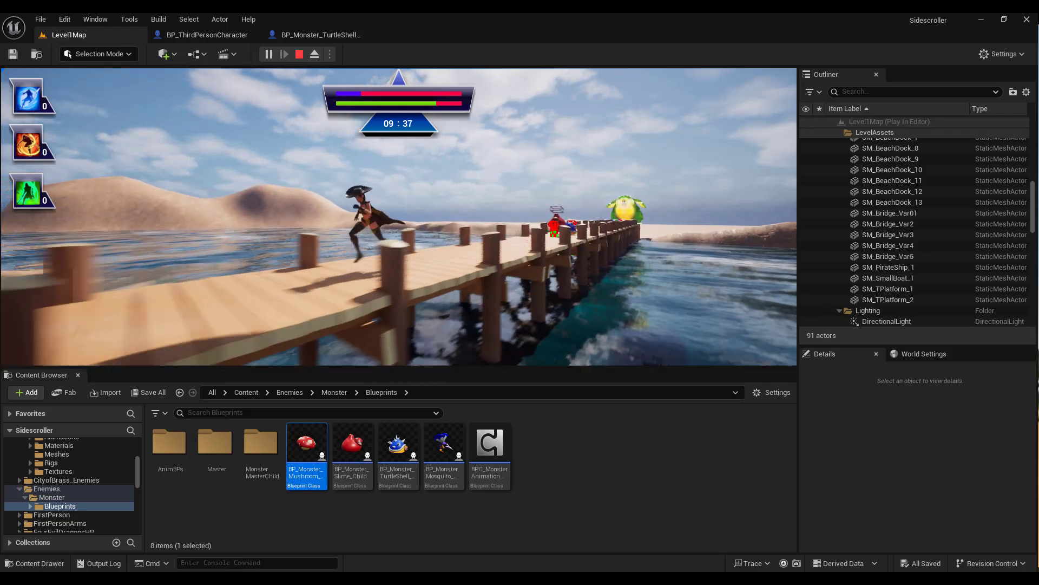
key(a)
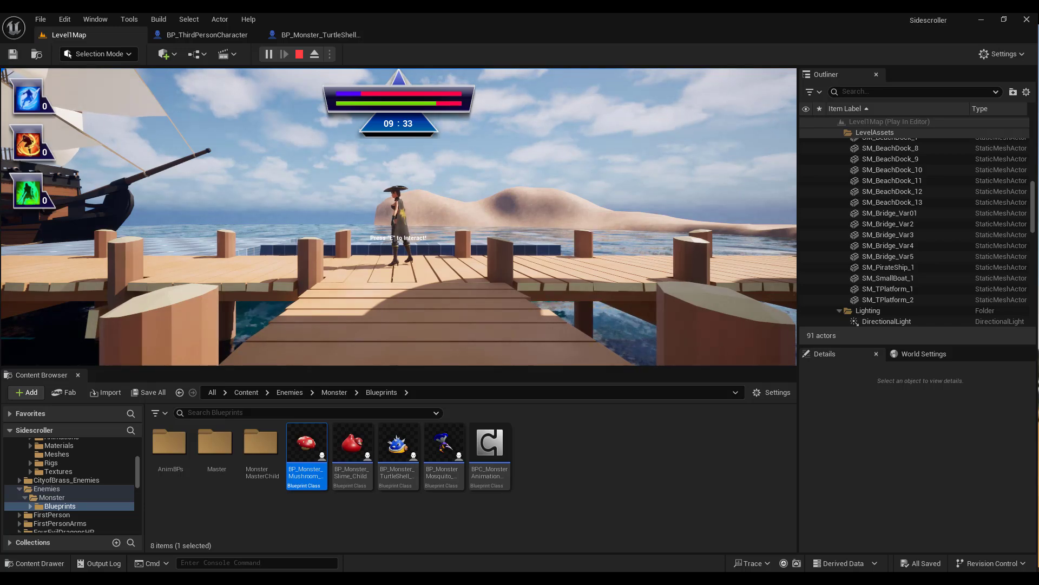
- Run down the side pier and playtest the turtle shell and mushroom monsters in 3D movement on the wooden bridge
key(w)
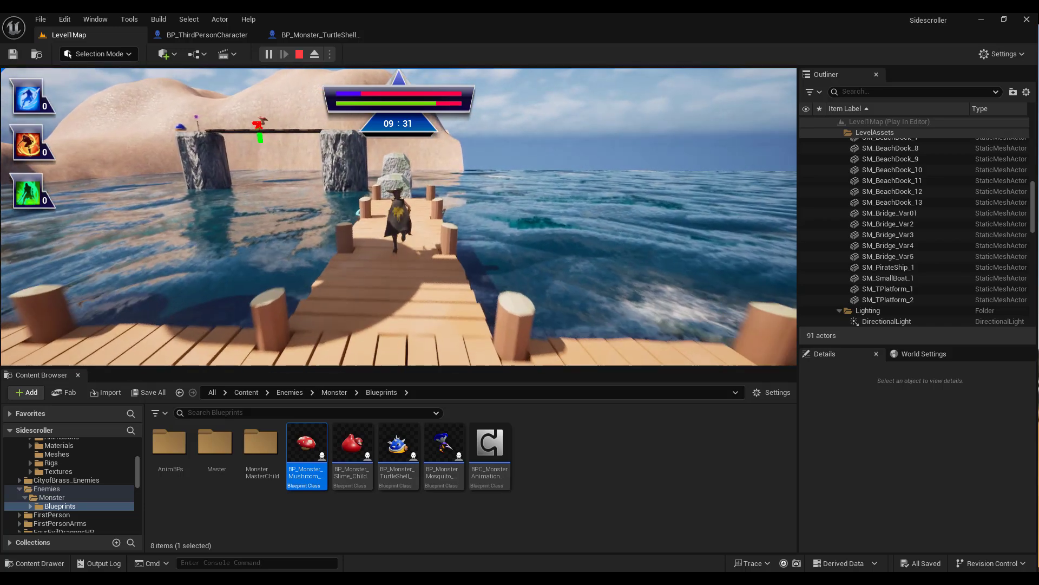
key(w)
key(w)
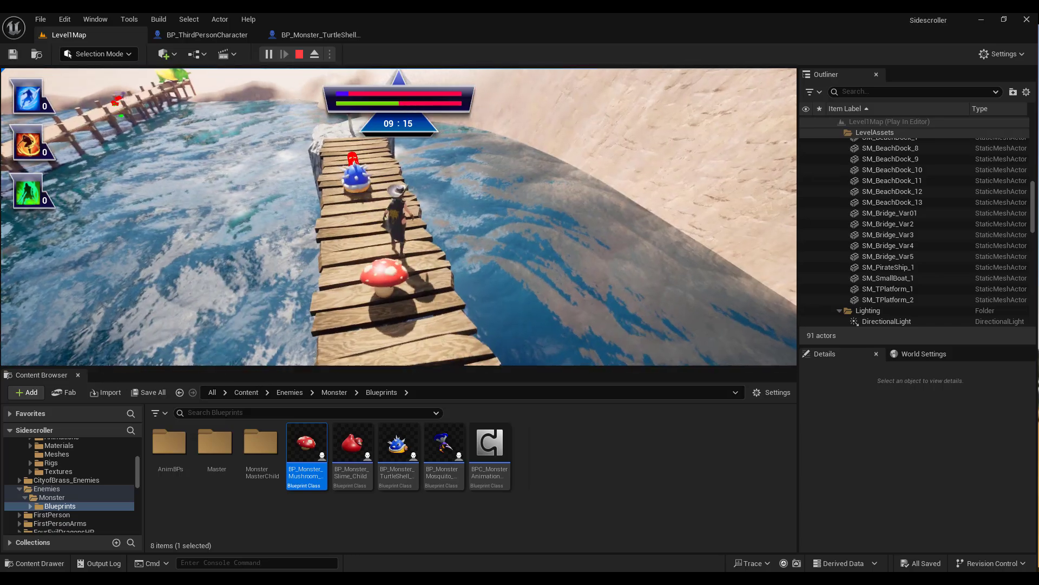
key(w)
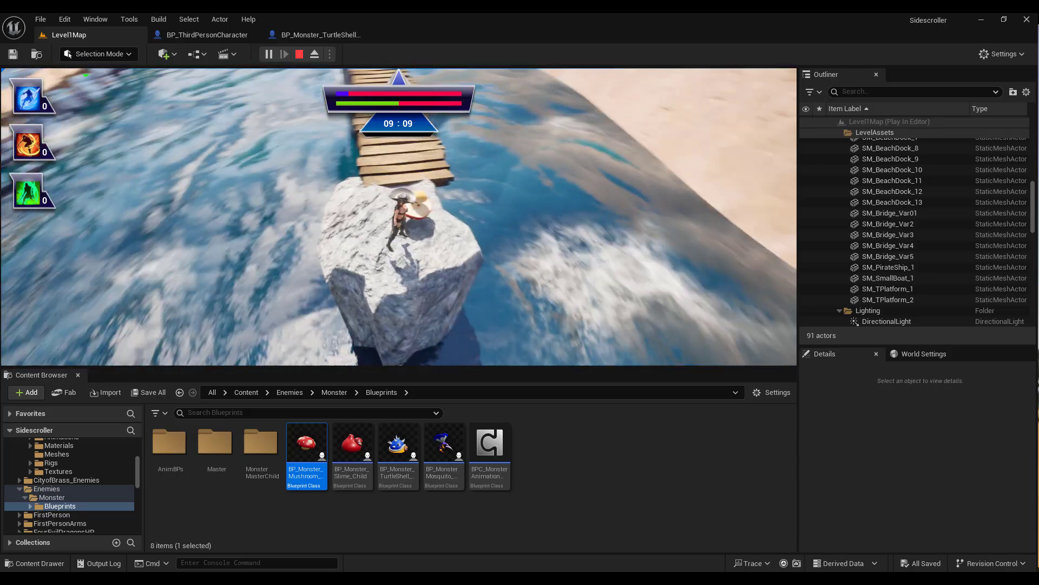
key(w)
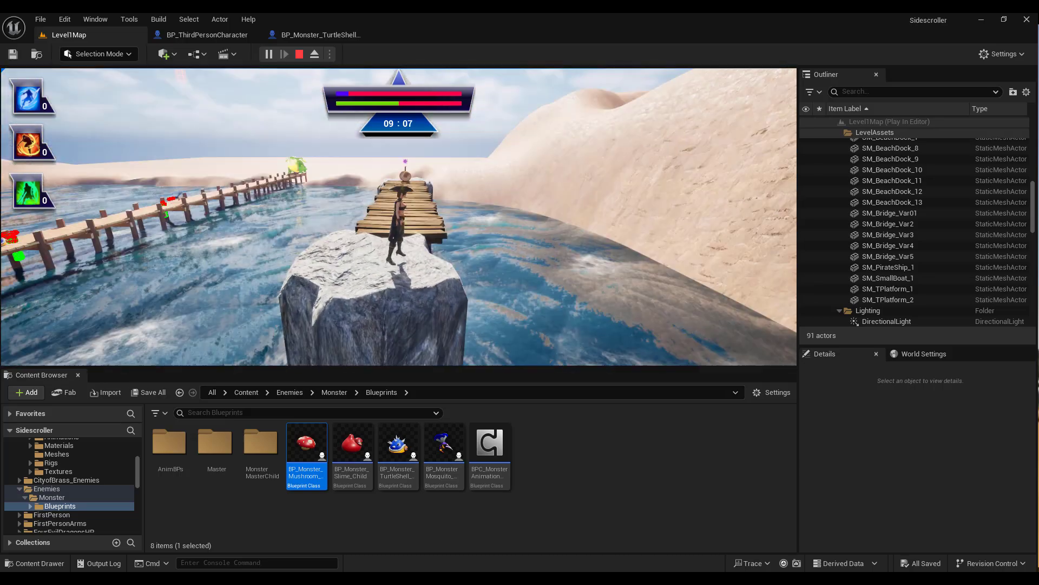
key(w)
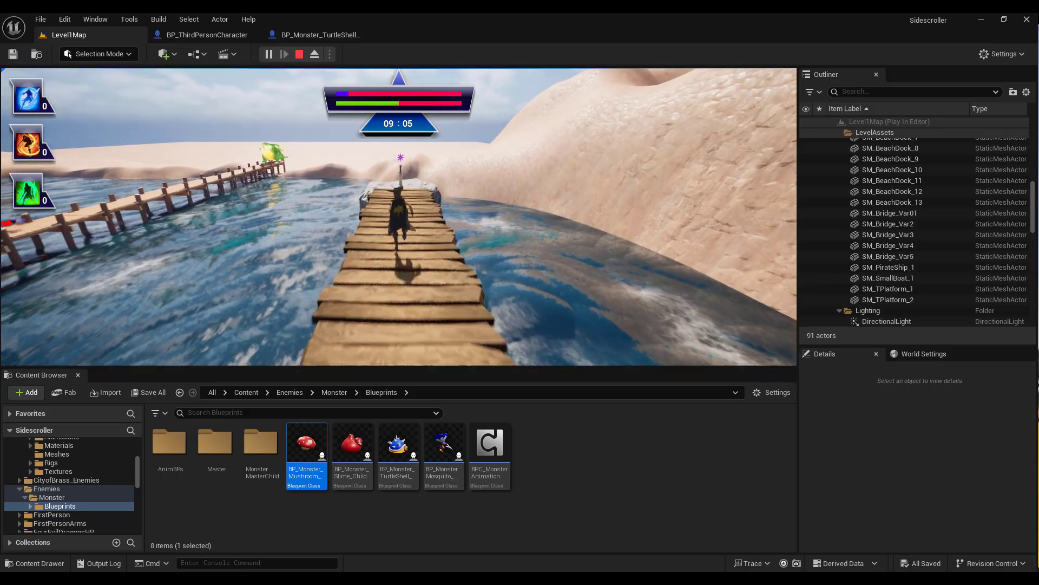
key(w)
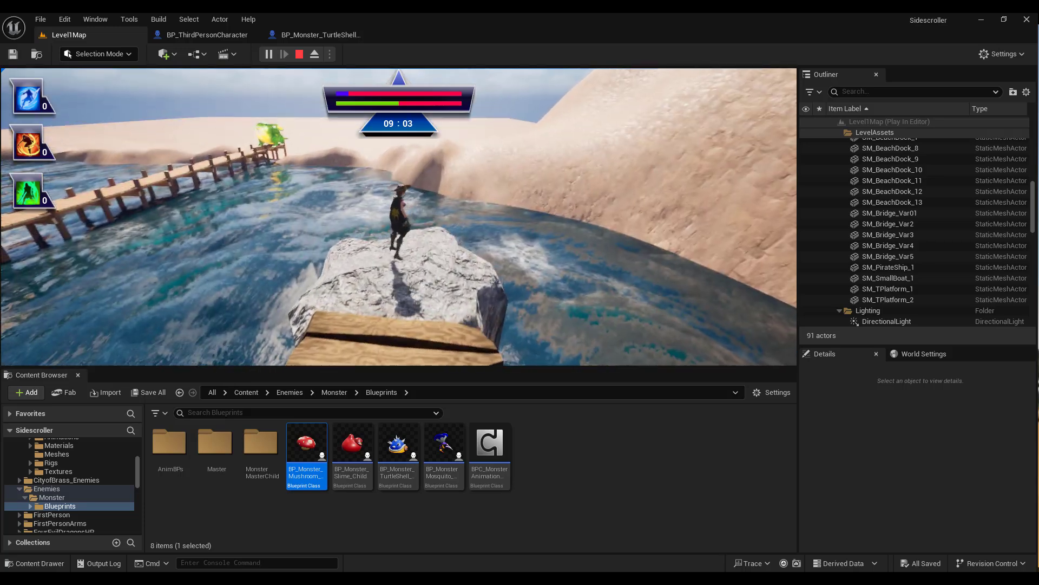
- Move the player back and forth in 3D near the end of the wooden bridge, and end the play session
key(s)
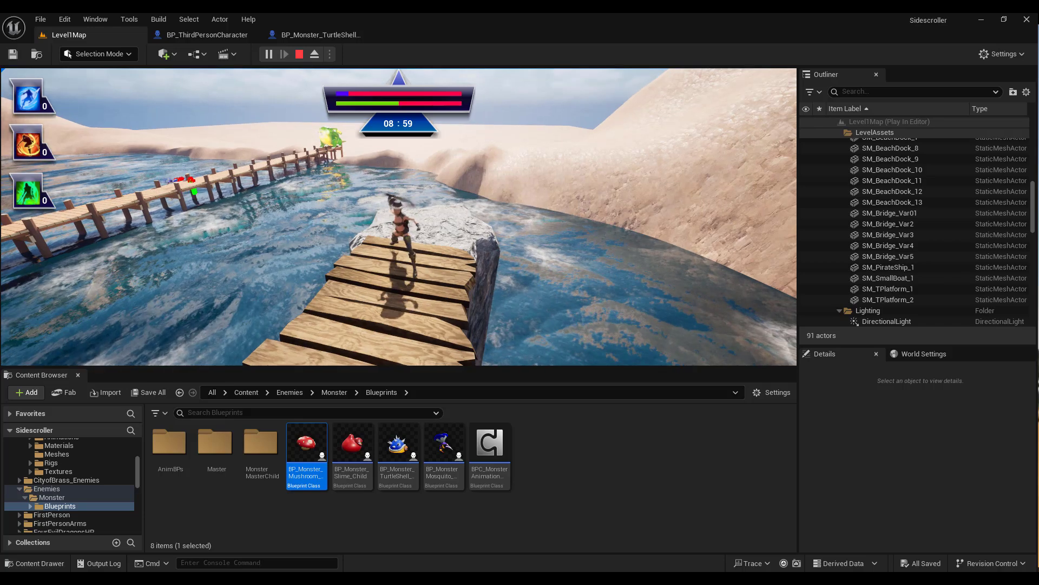
key(s)
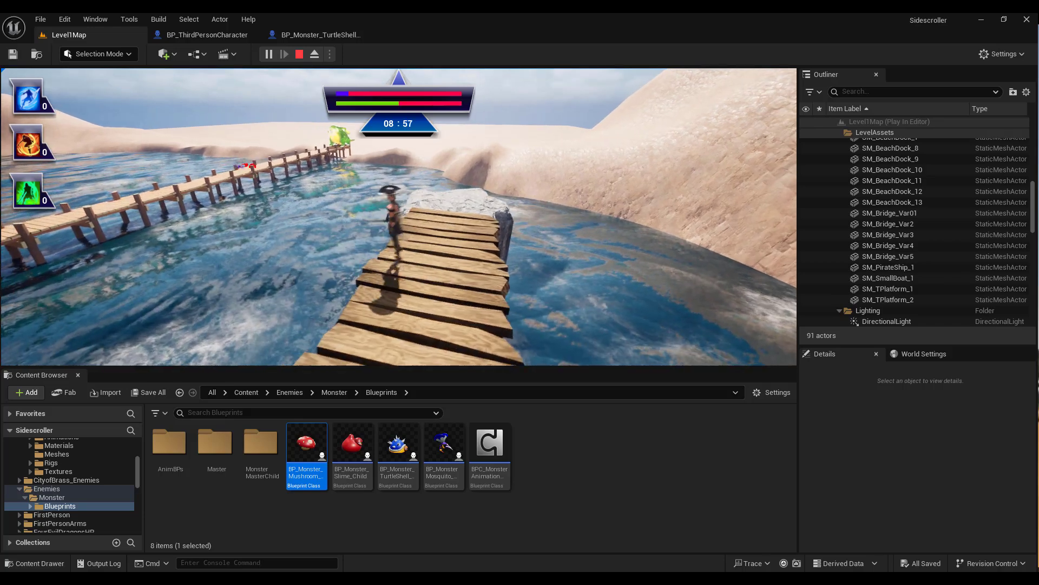
key(w)
key(s)
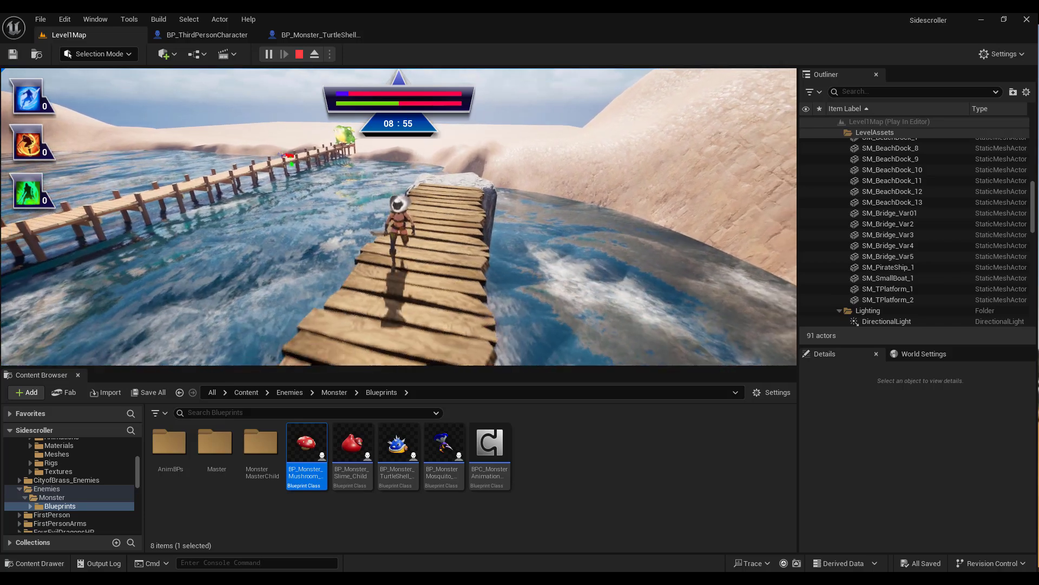
key(a)
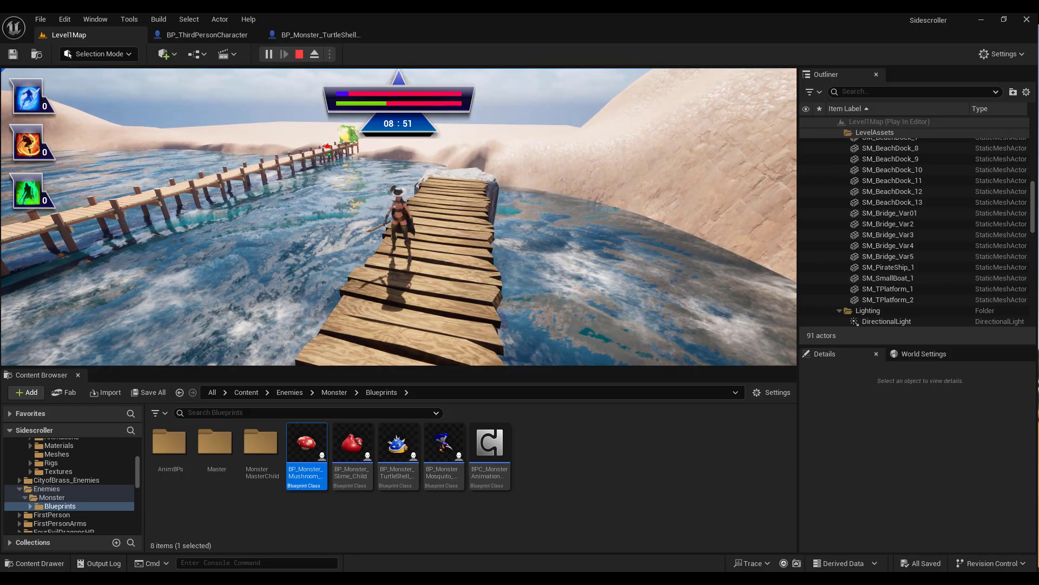
key(Escape)
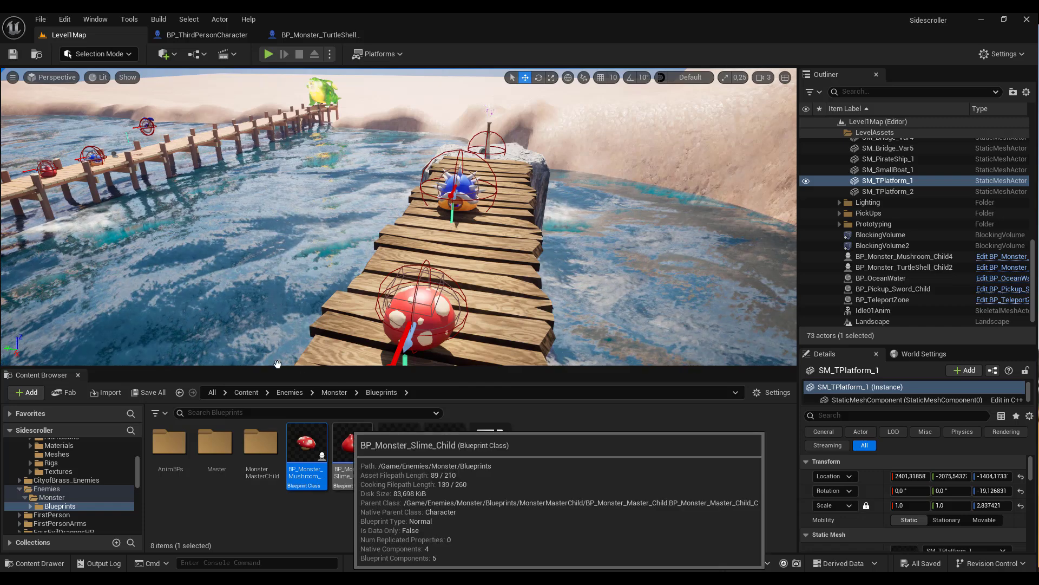
- Open BP_MonsterMosquito_Child and bring up the KillSphere overlap logic in its Event Graph
click(443, 446)
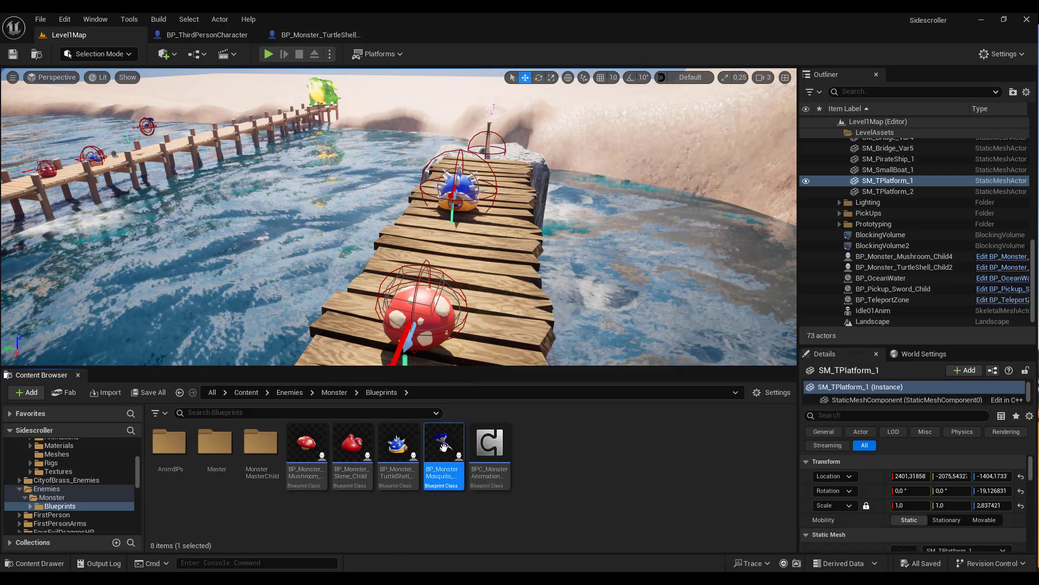
double_click(444, 446)
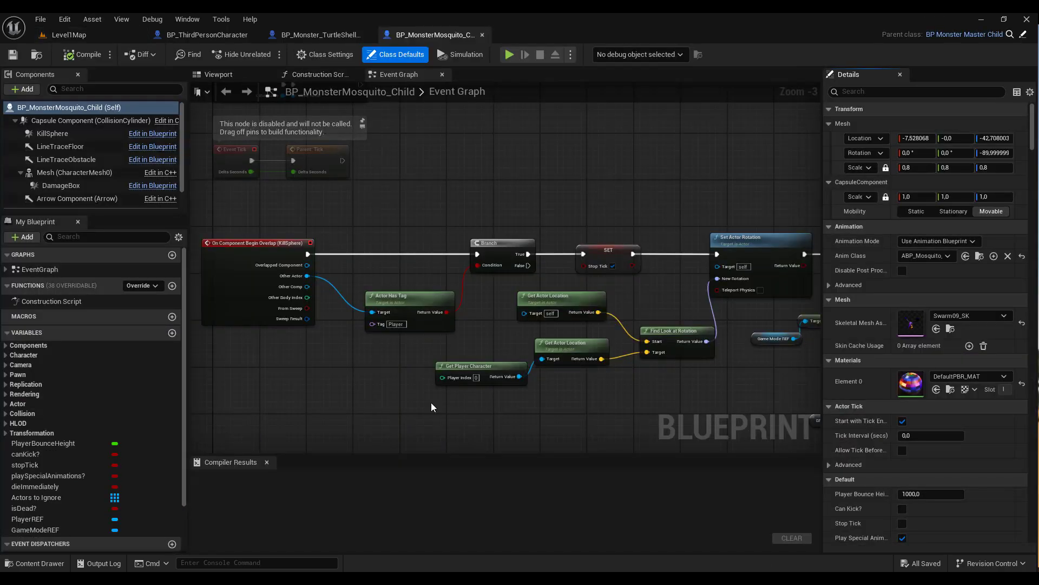
scroll(432, 407, down, 2)
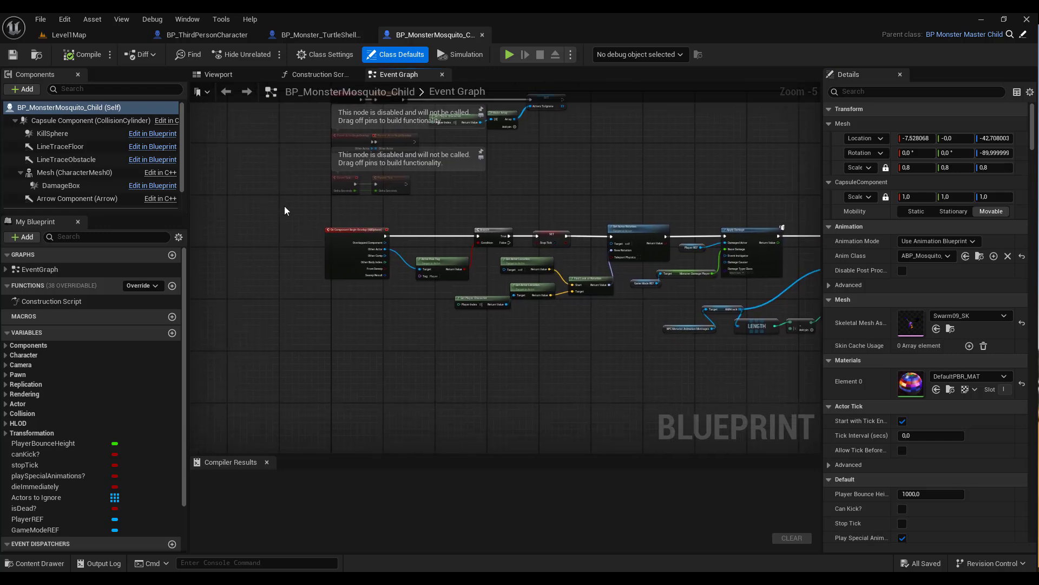
- Move the KillSphere overlap event, Actor Has Tag, Branch and Stop Tick nodes away from Set Actor Rotation to make room between them
drag(483, 265, 485, 283)
shift+click(543, 238)
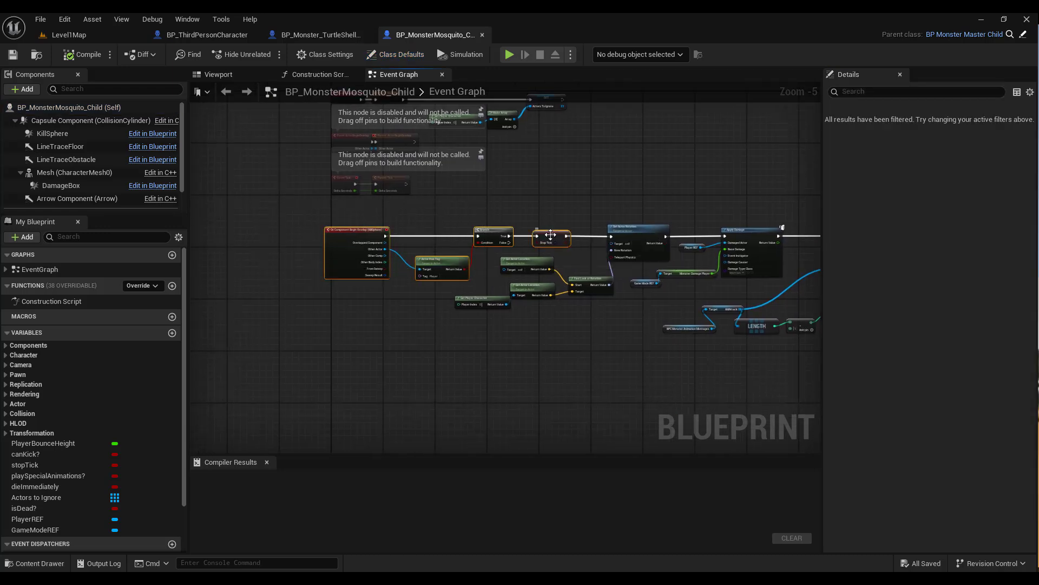
drag(543, 238, 382, 238)
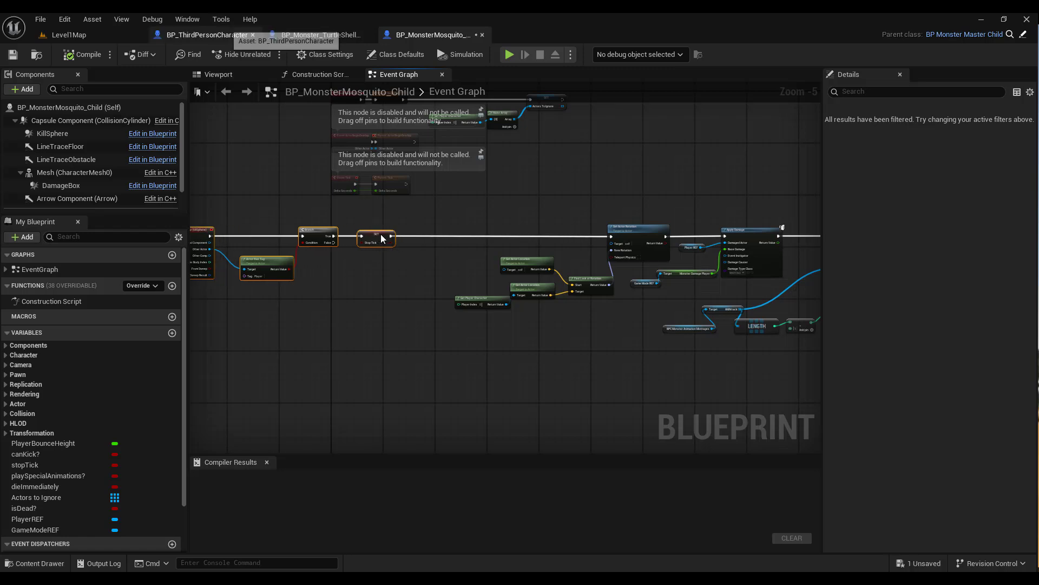
scroll(381, 238, up, 4)
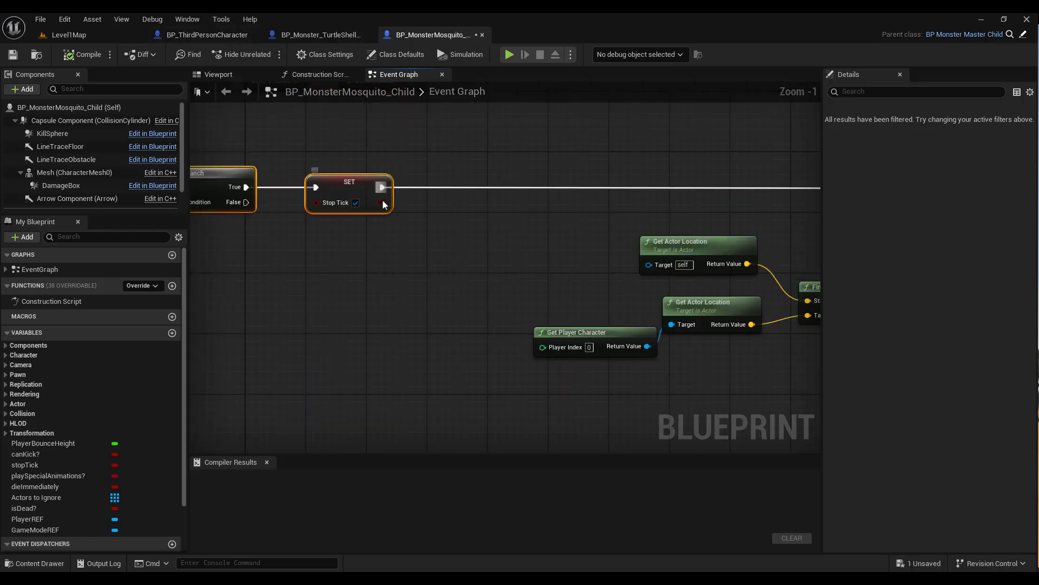
- Insert a Branch node after Set Stop Tick in the mosquito's KillSphere overlap logic and align it with the execution line
drag(382, 186, 544, 186)
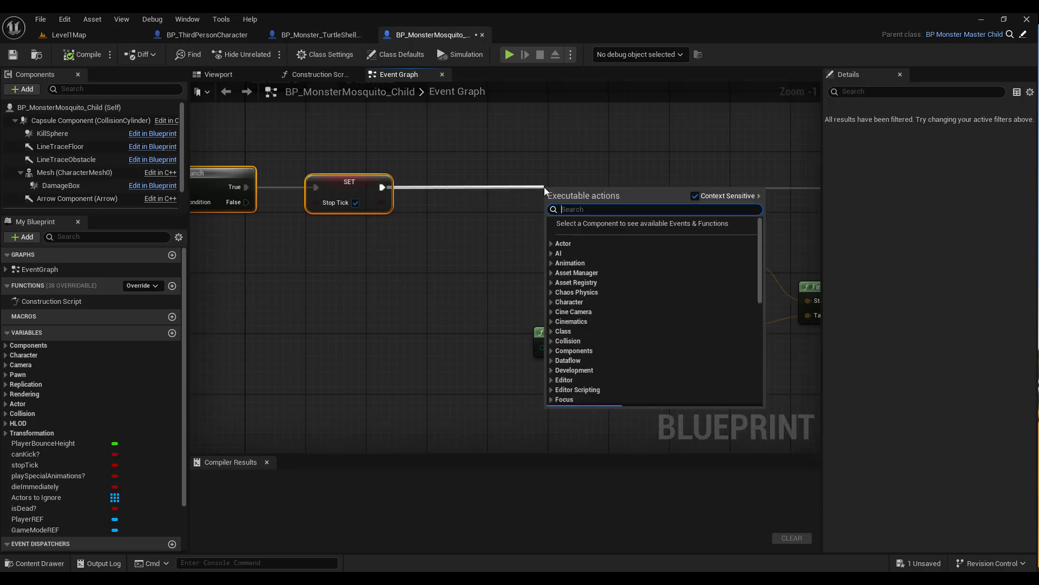
text(branch)
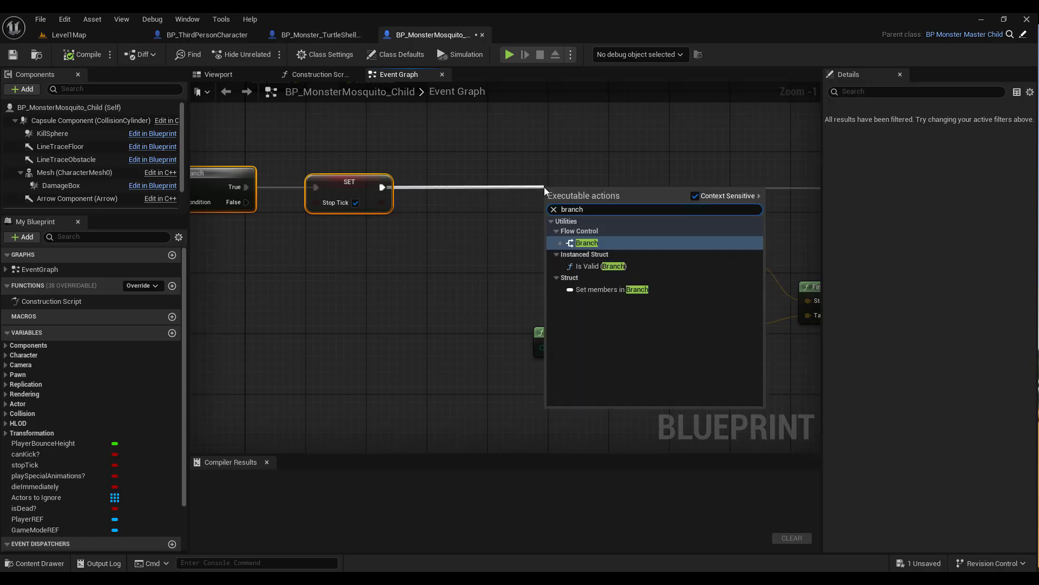
key(Return)
drag(593, 187, 571, 173)
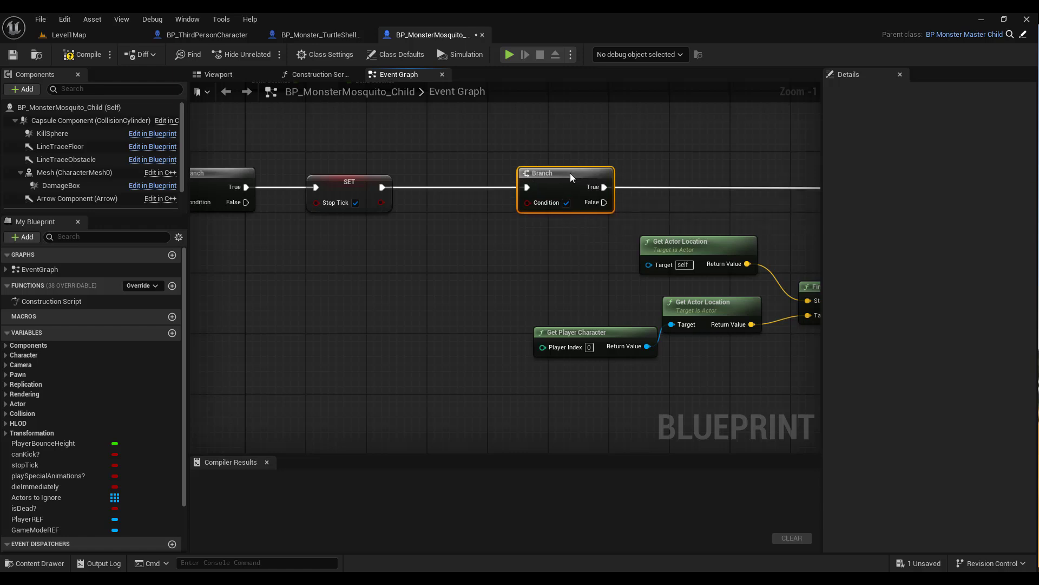
- Copy the Player REF, 3D? and NOT nodes from BP_Monster_TurtleShell_Child and connect them to the mosquito's new Branch condition
click(327, 35)
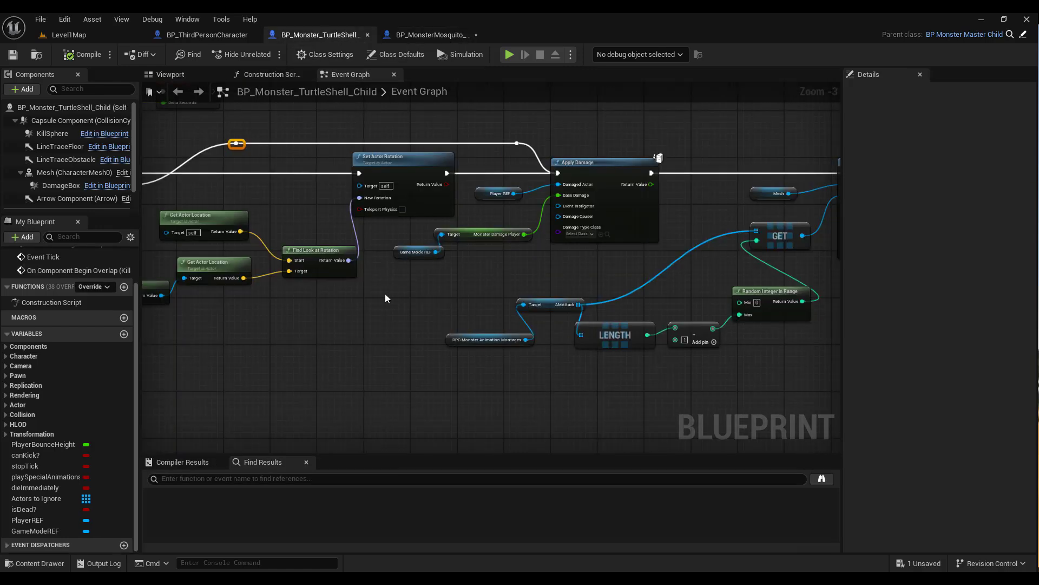
right_drag(418, 293, 698, 266)
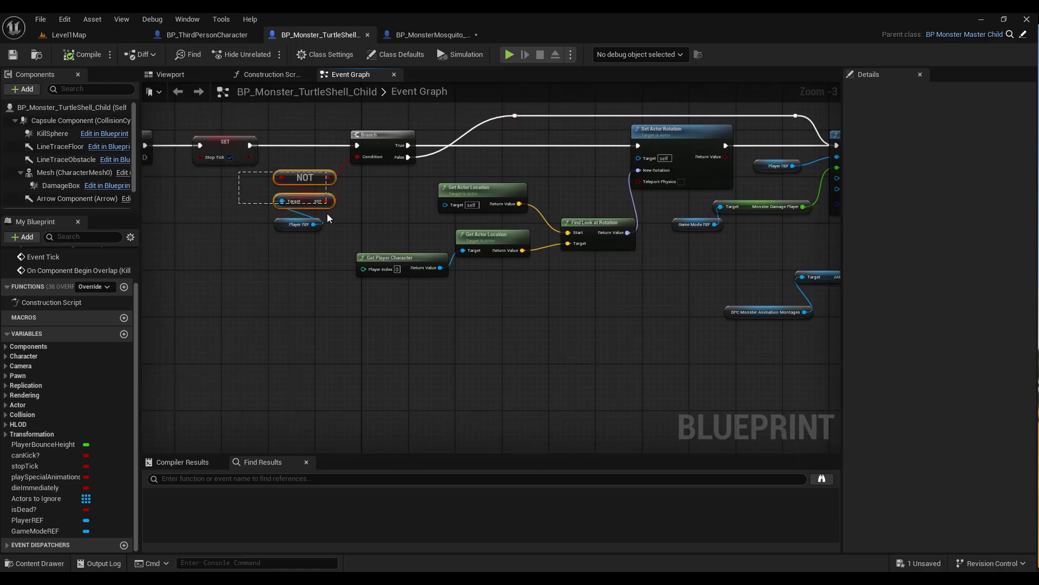
drag(328, 215, 321, 237)
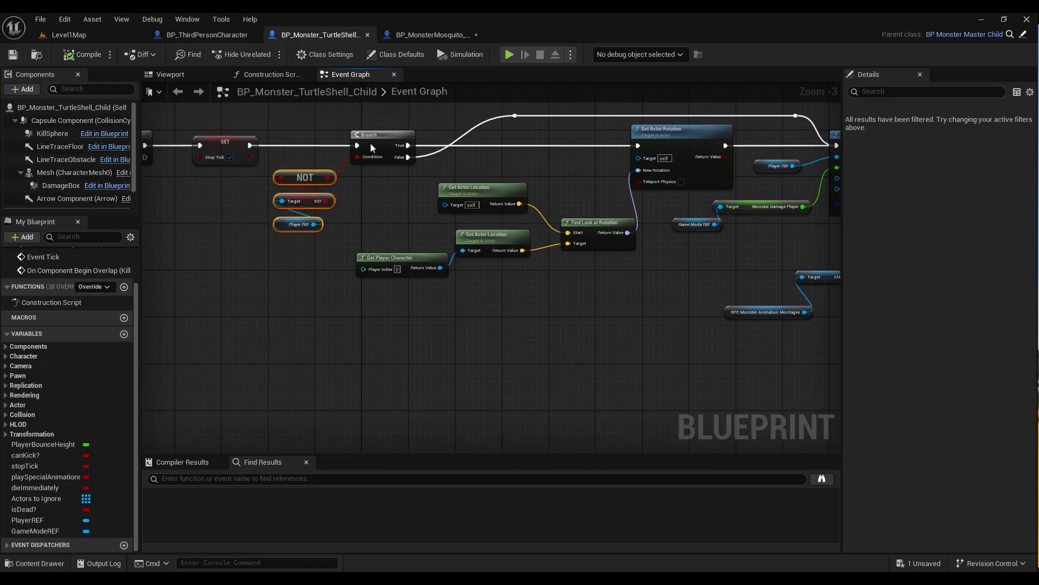
click(433, 34)
right_drag(379, 277, 497, 245)
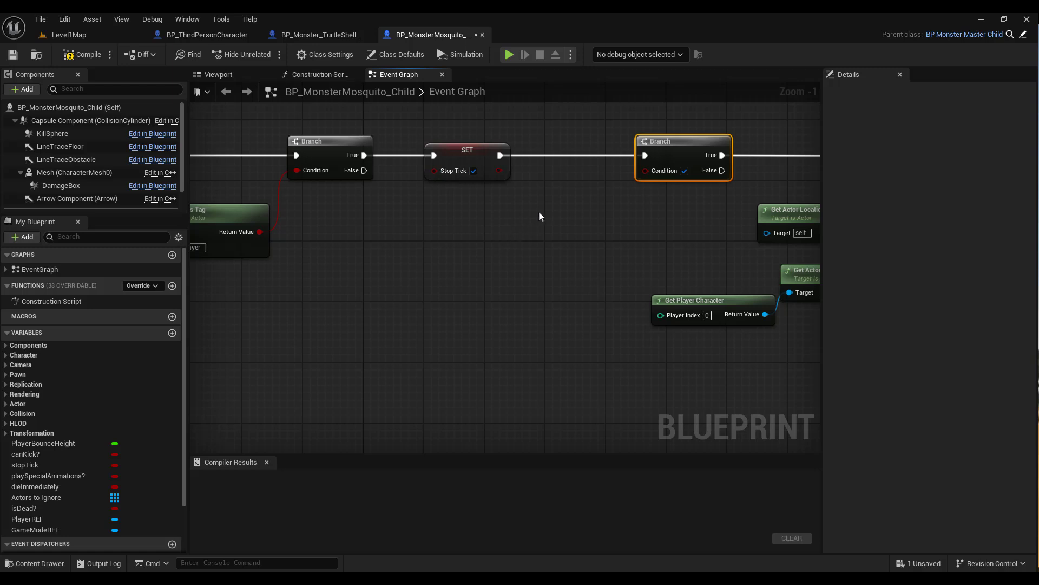
key(ctrl+v)
drag(551, 204, 645, 170)
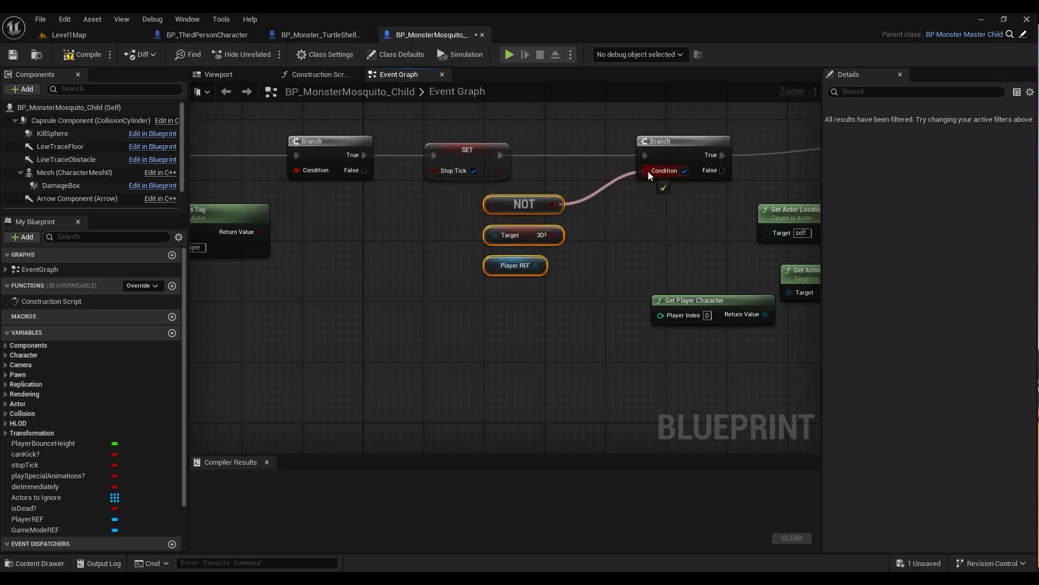
drag(520, 205, 566, 206)
- Connect the new Branch's False output to Apply Damage and route the wire over Set Actor Rotation with two reroute nodes
right_drag(685, 235, 363, 273)
scroll(364, 273, down, 3)
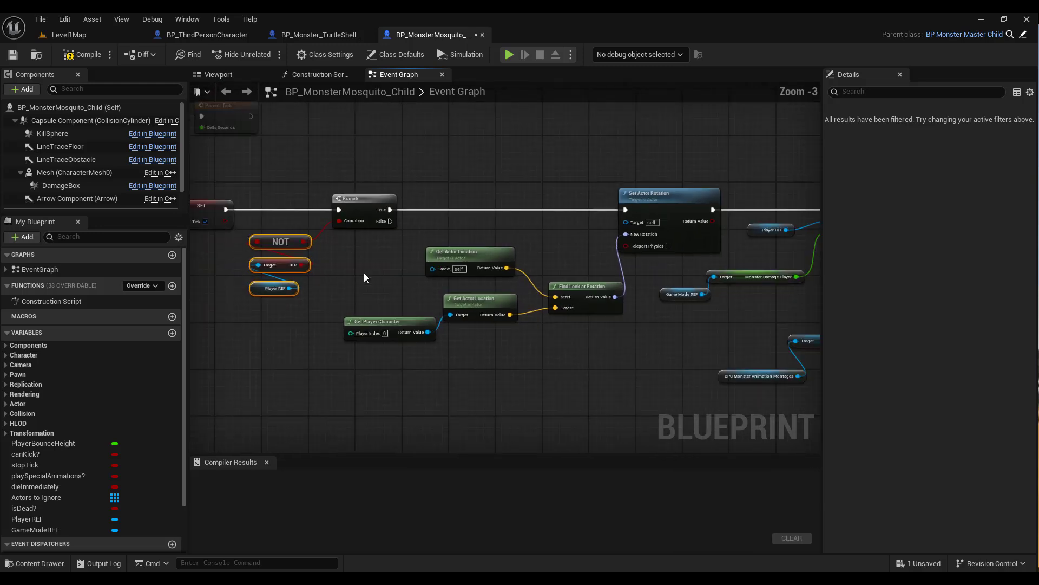
drag(381, 233, 709, 224)
scroll(679, 225, up, 3)
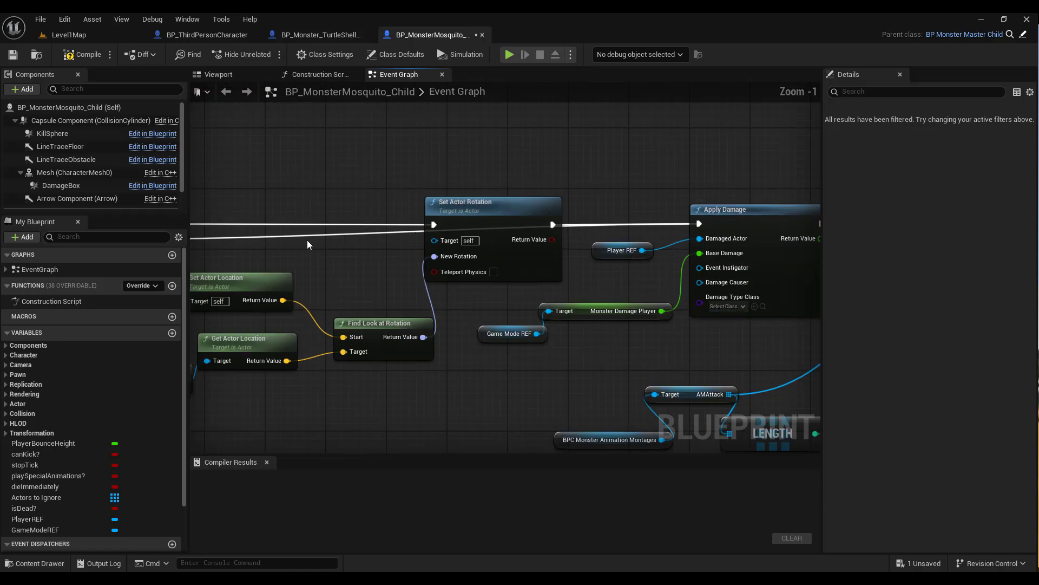
right_drag(307, 239, 480, 241)
double_click(396, 237)
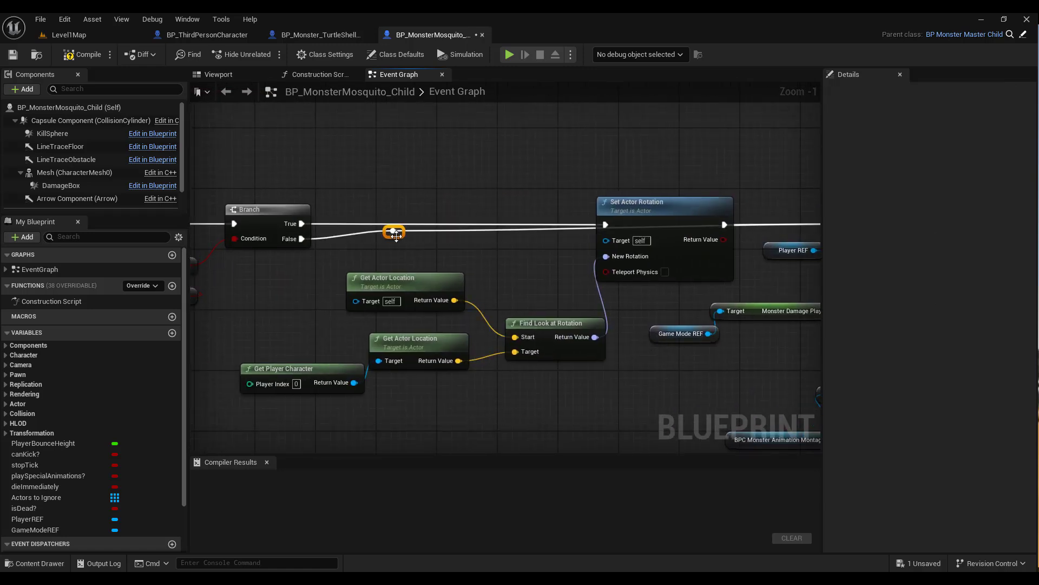
drag(396, 237, 410, 175)
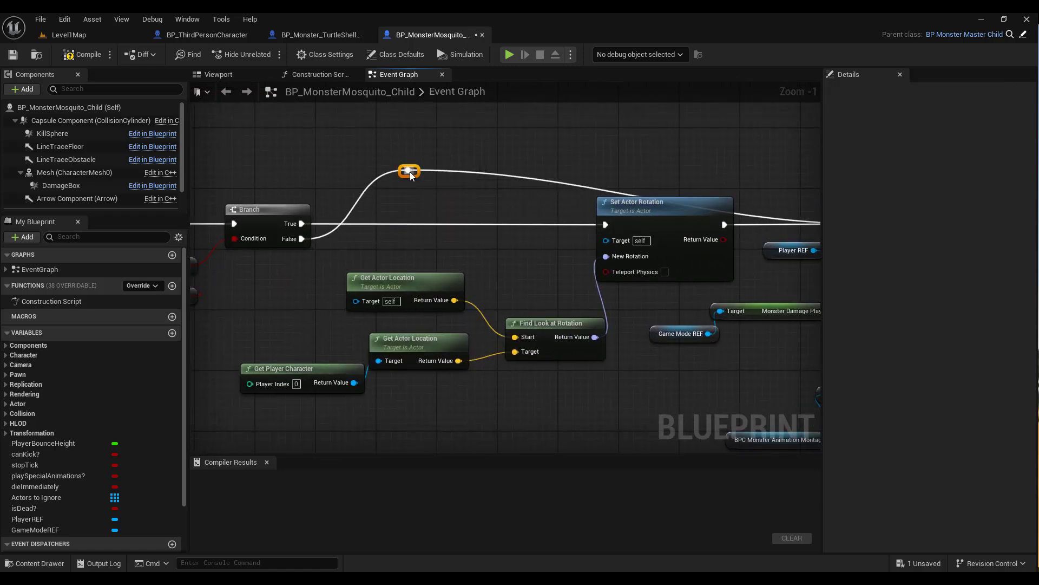
double_click(747, 219)
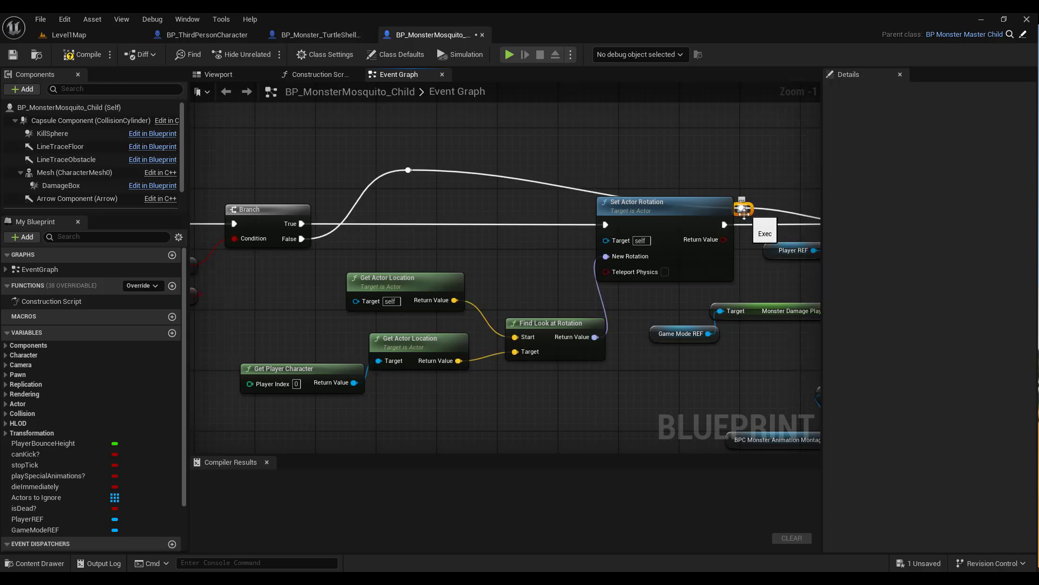
drag(742, 209, 772, 171)
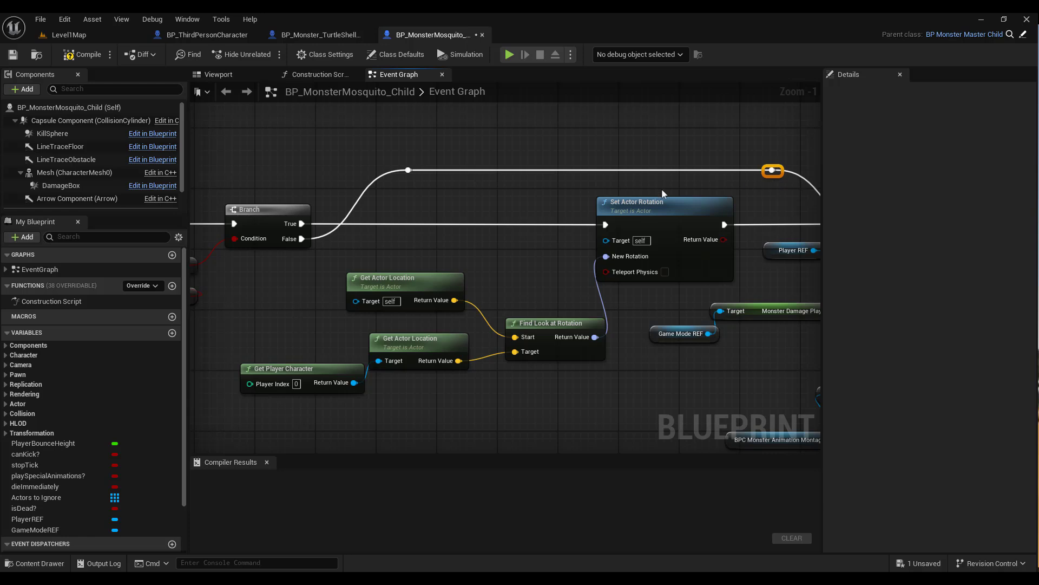
- Check the finished rotation bypass in the mosquito's Event Graph, and compile and save BP_MonsterMosquito_Child
right_drag(473, 207, 449, 151)
scroll(451, 153, down, 3)
right_drag(335, 220, 327, 275)
scroll(381, 317, up, 1)
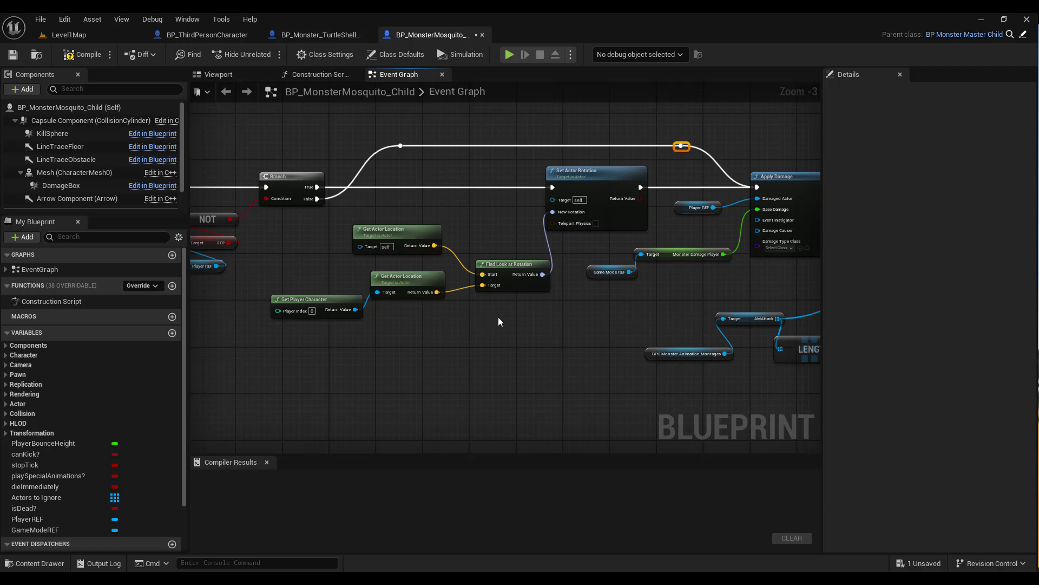
scroll(499, 322, down, 2)
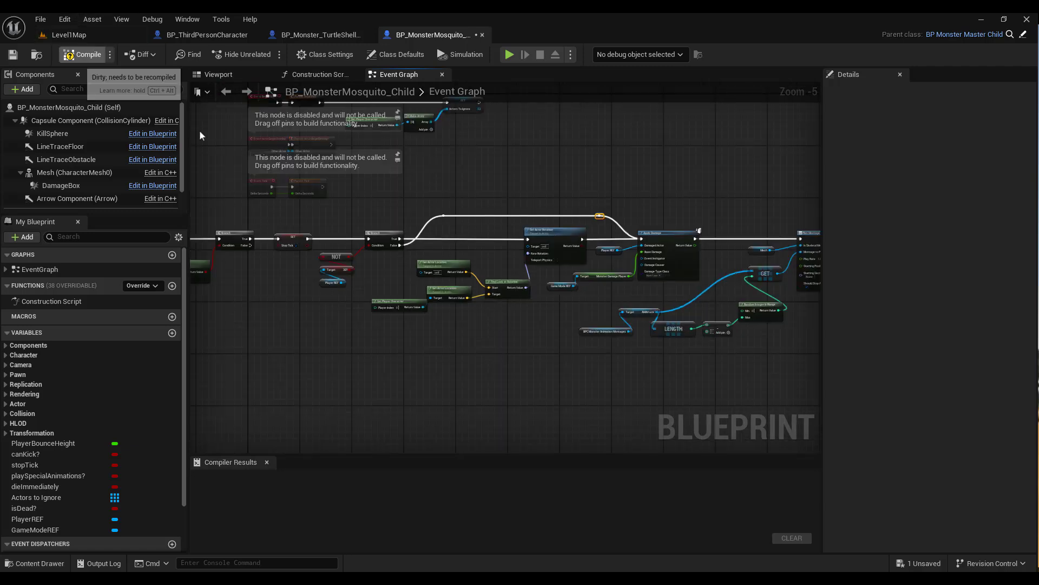
click(79, 55)
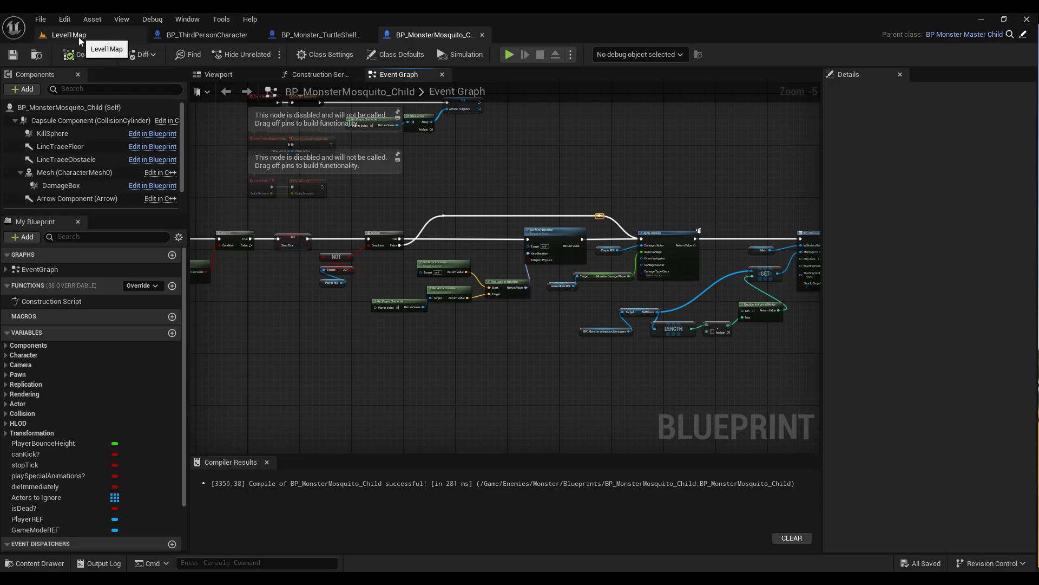
- Start a play session in Level1Map and run and jump past the mushroom monsters on the main pier in side-scroller view
click(79, 35)
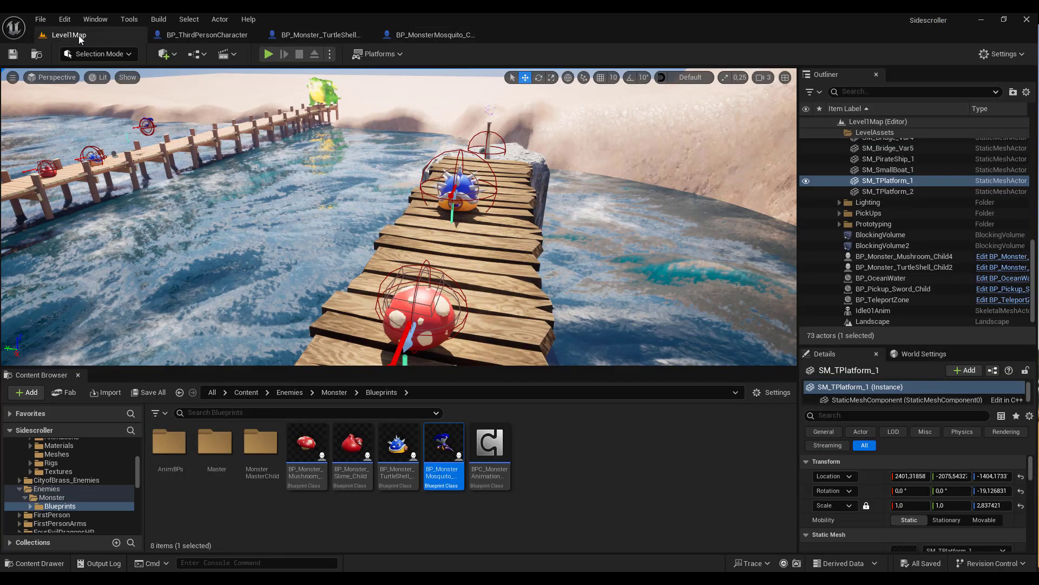
click(269, 53)
key(a)
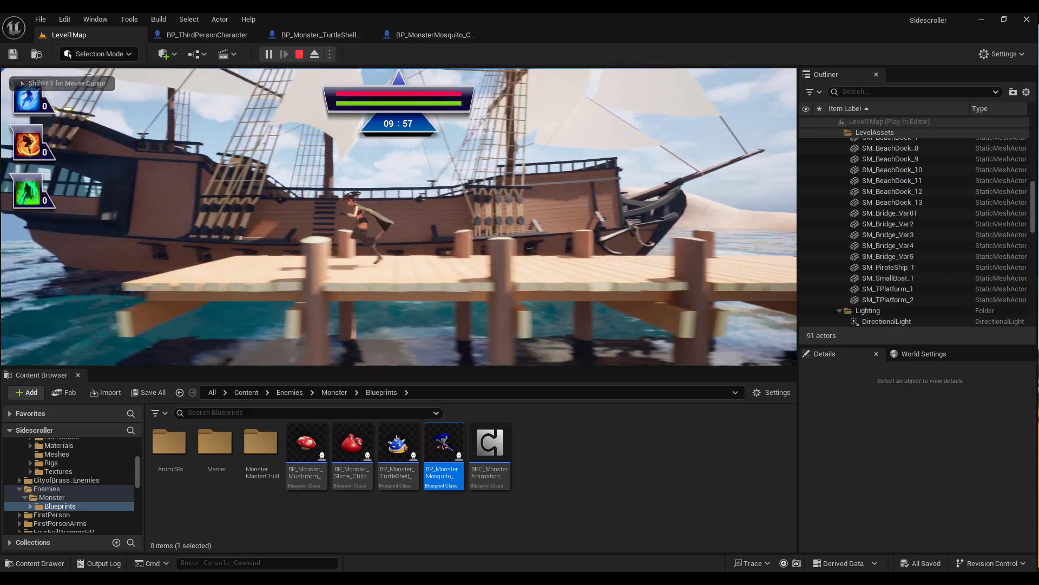
key(d)
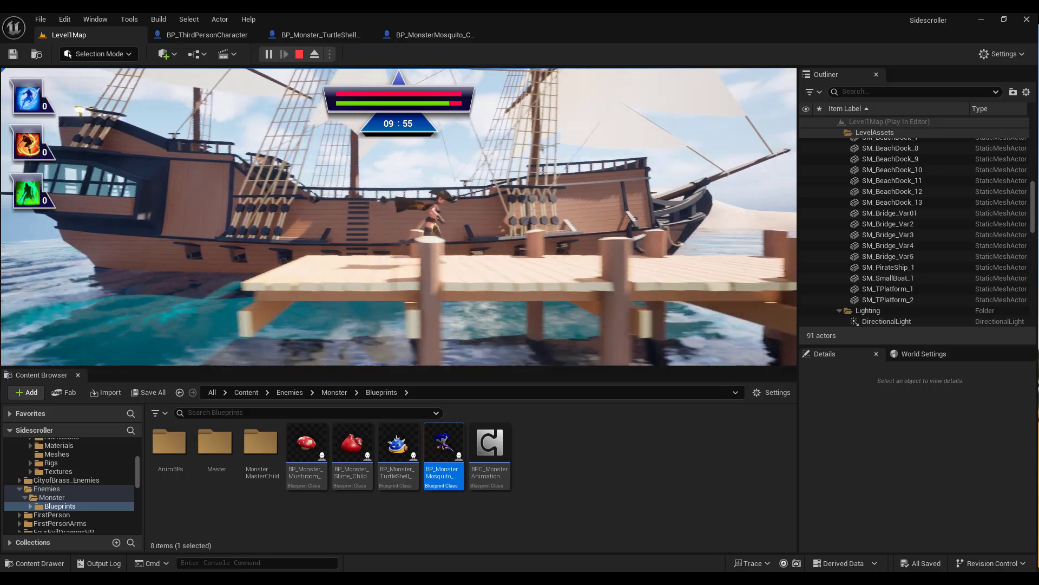
key(space)
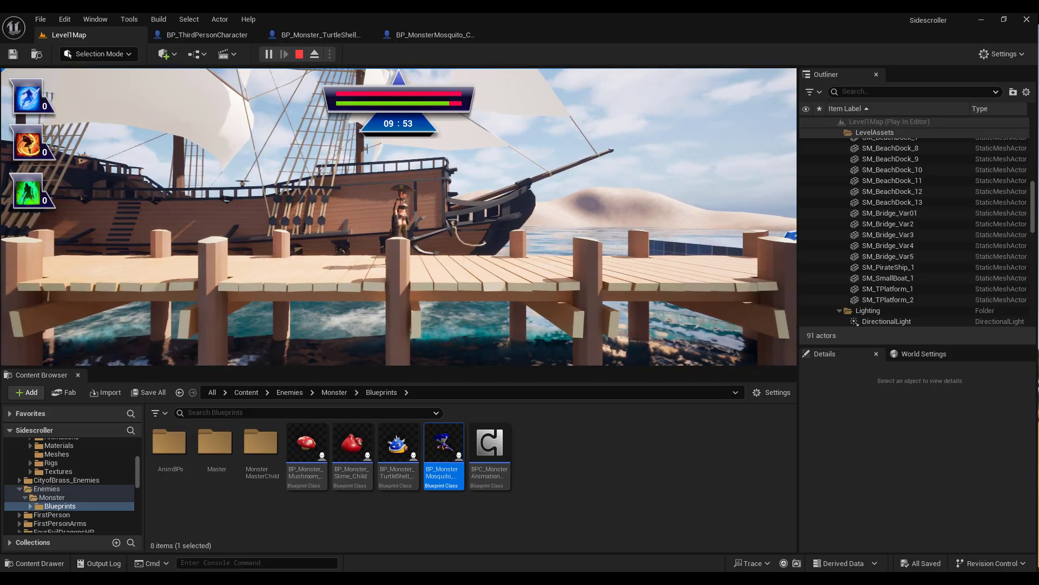
key(d)
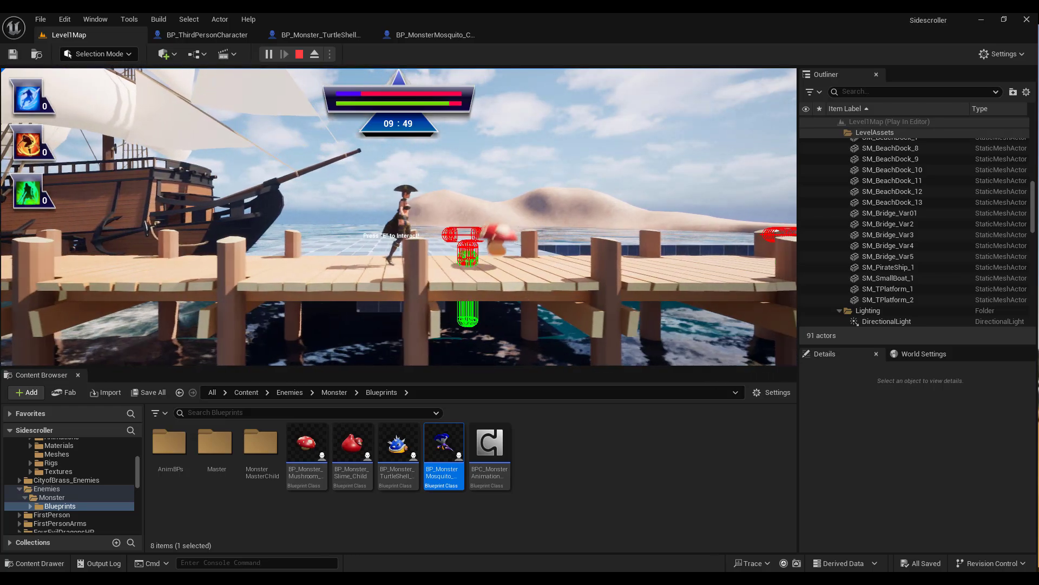
key(space)
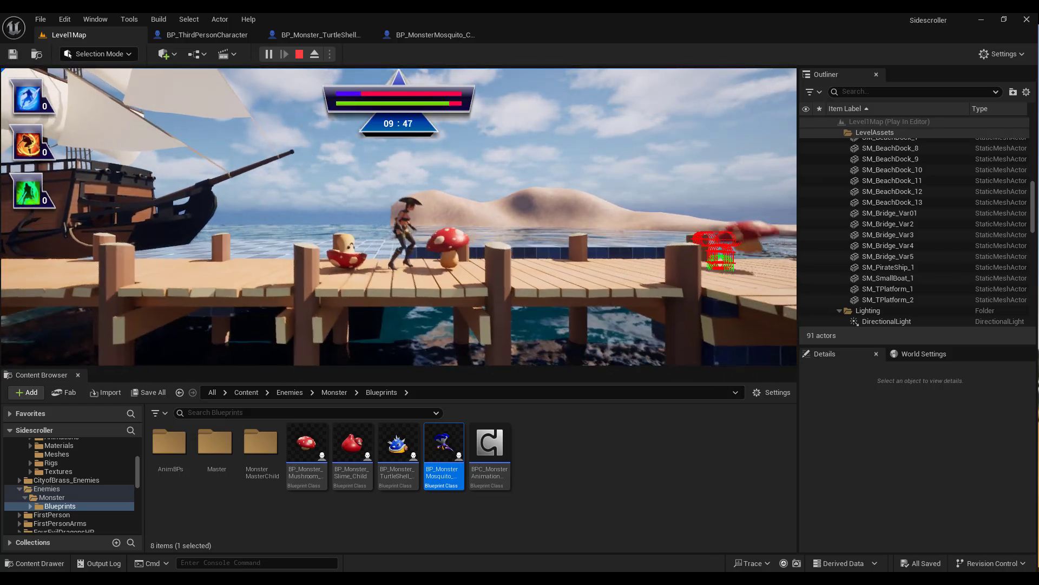
key(a)
key(space)
key(d)
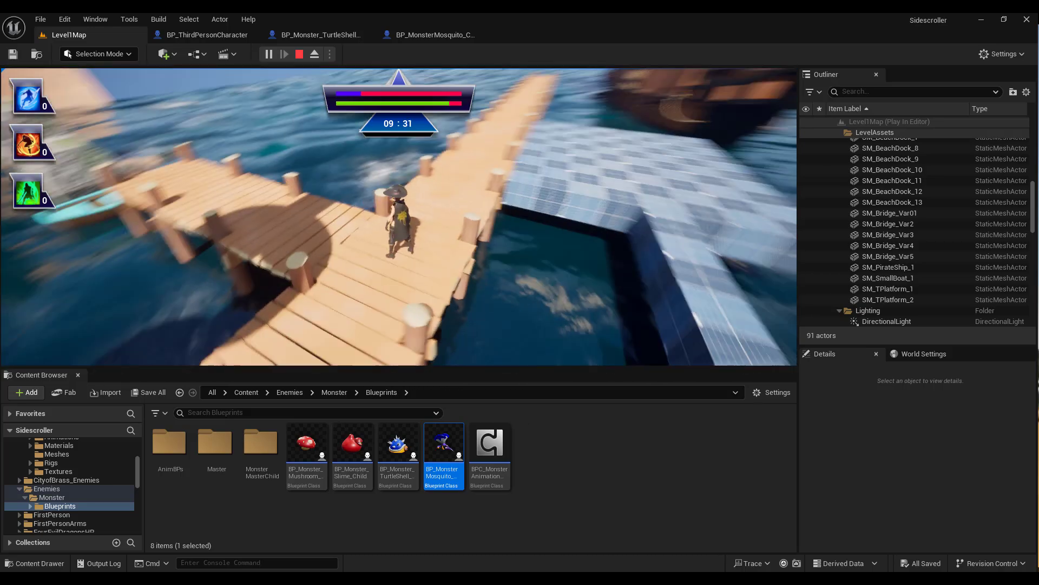
- Run down the side pier in 3D, activate the slow motion ability, and jump around the small boat at its end
key(w)
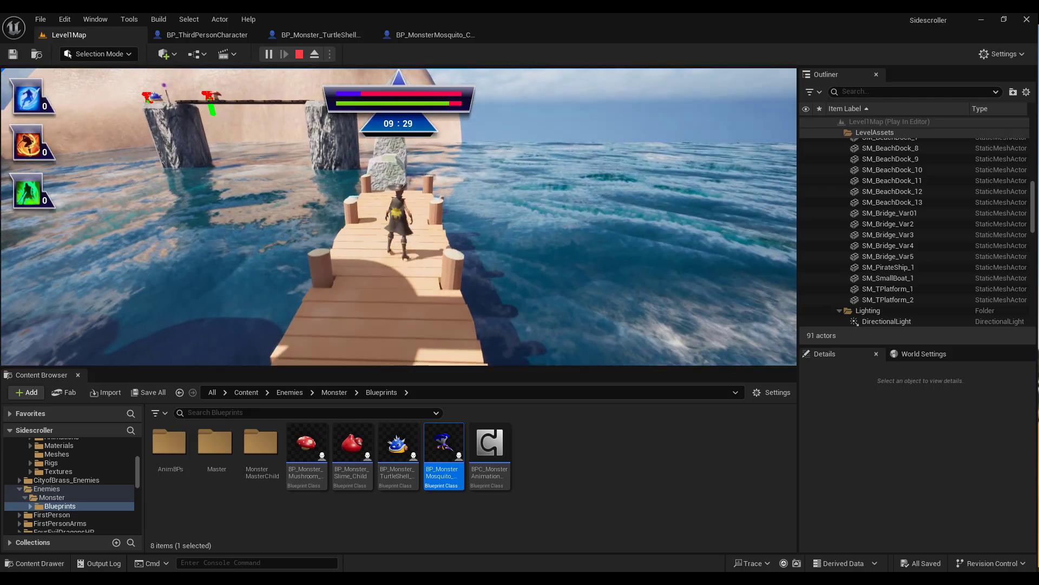
key(3)
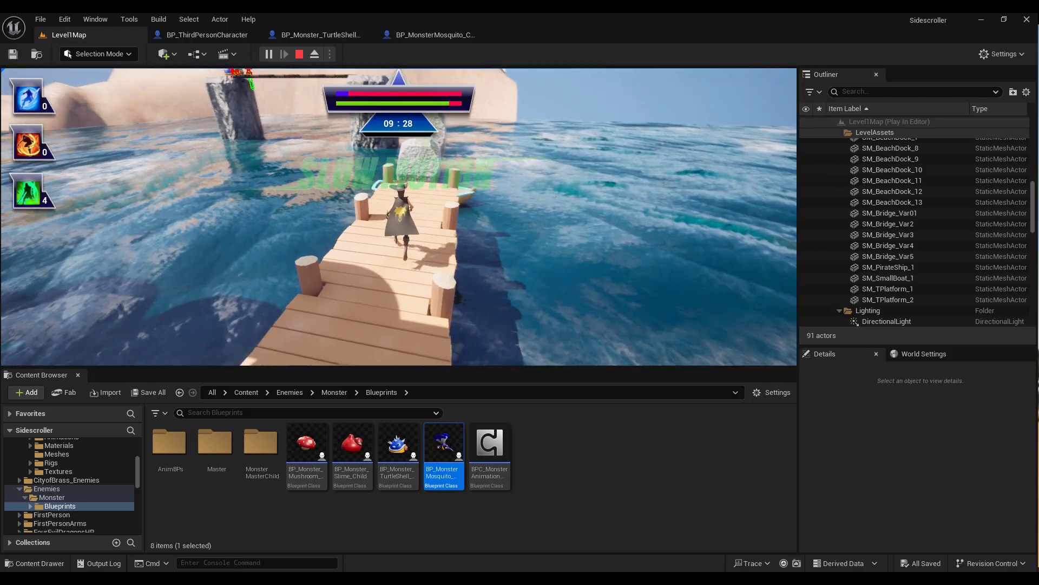
key(space)
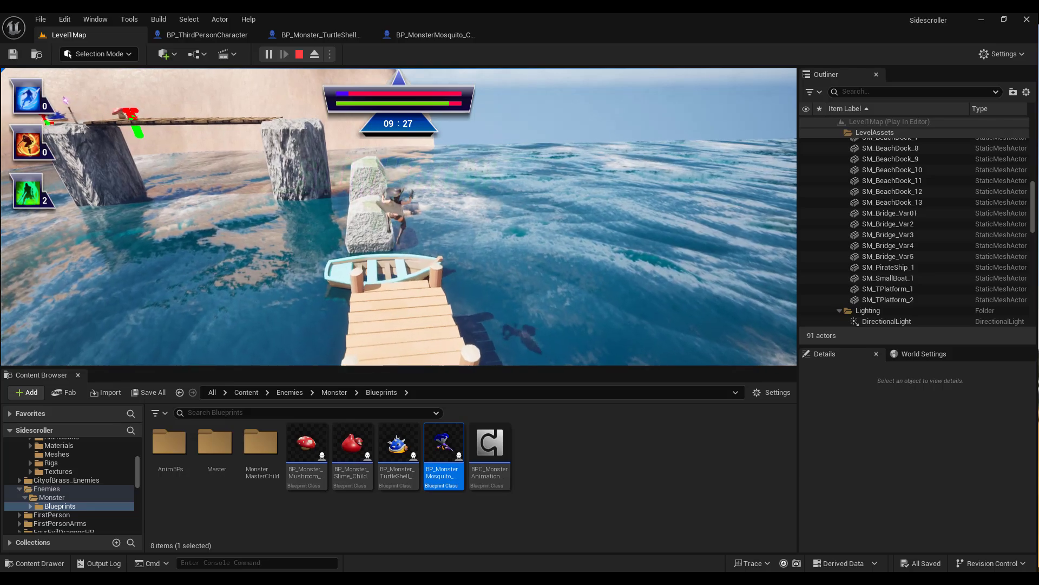
key(w)
key(space)
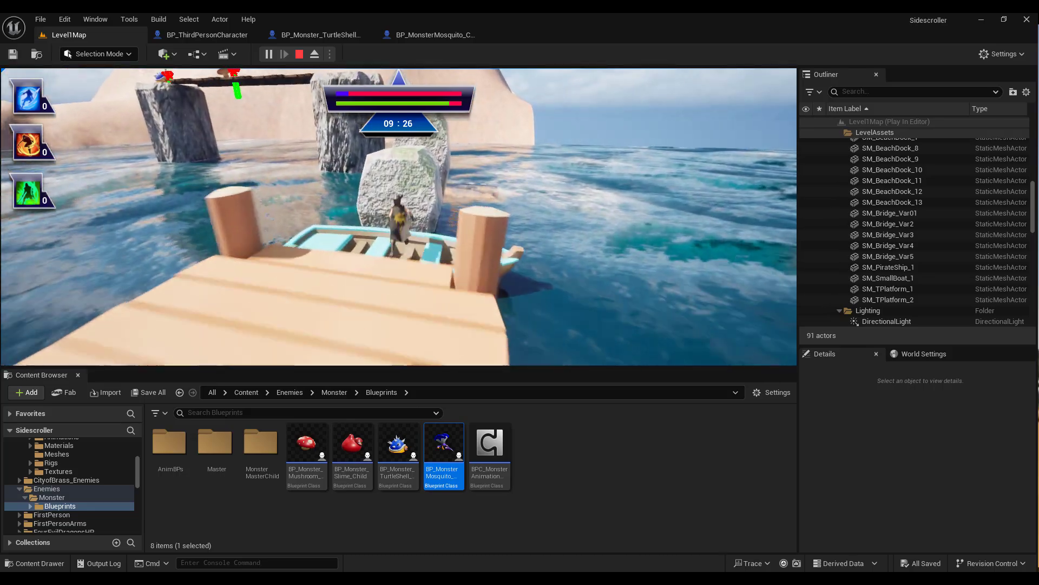
key(s)
key(space)
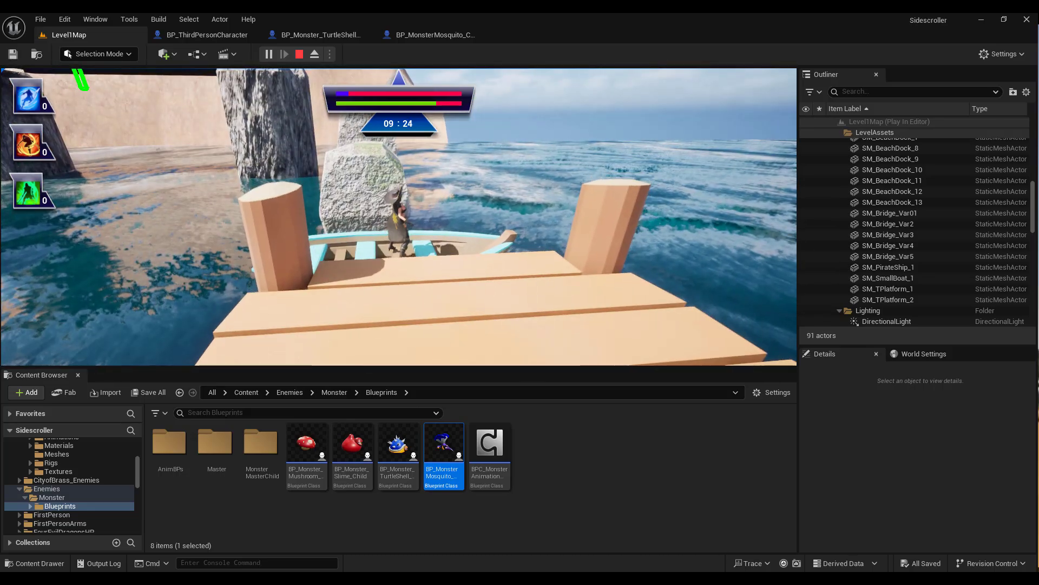
key(s)
key(space)
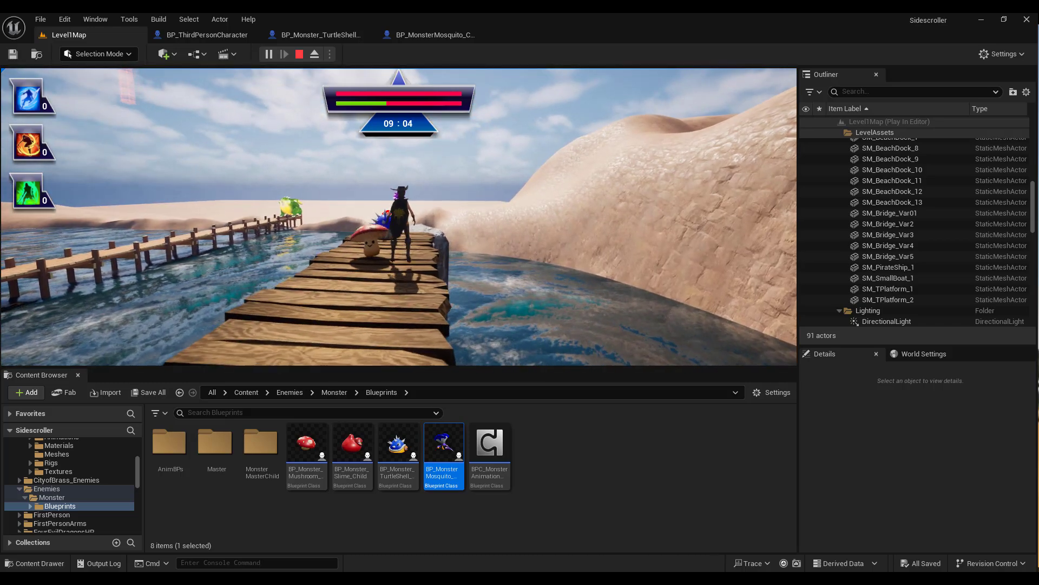
- Playtest the mushroom and turtle shell monsters from several sides in 3D on the wooden bridge, and end the play session
key(w)
key(space)
key(space)
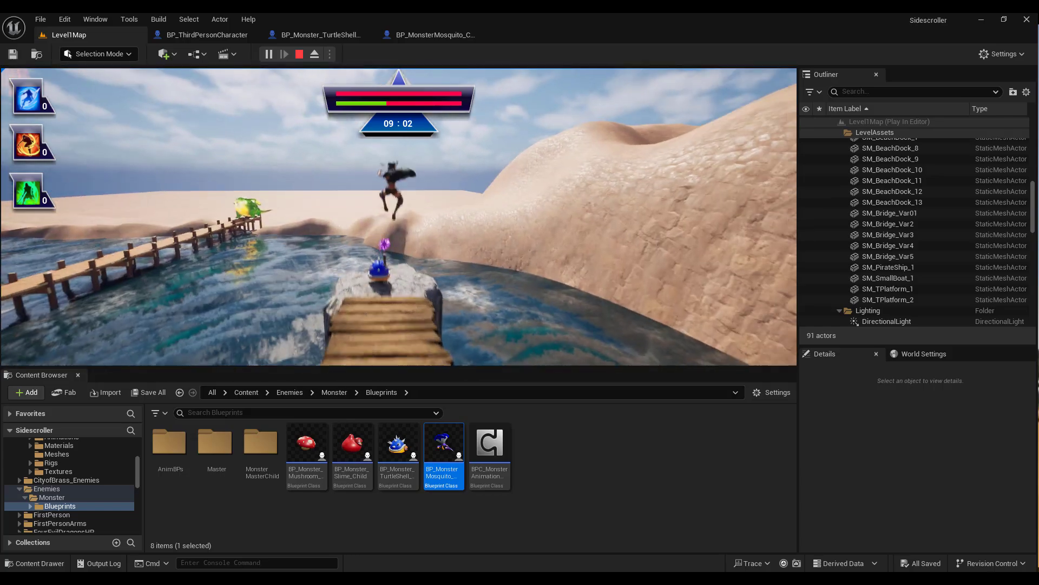
key(w)
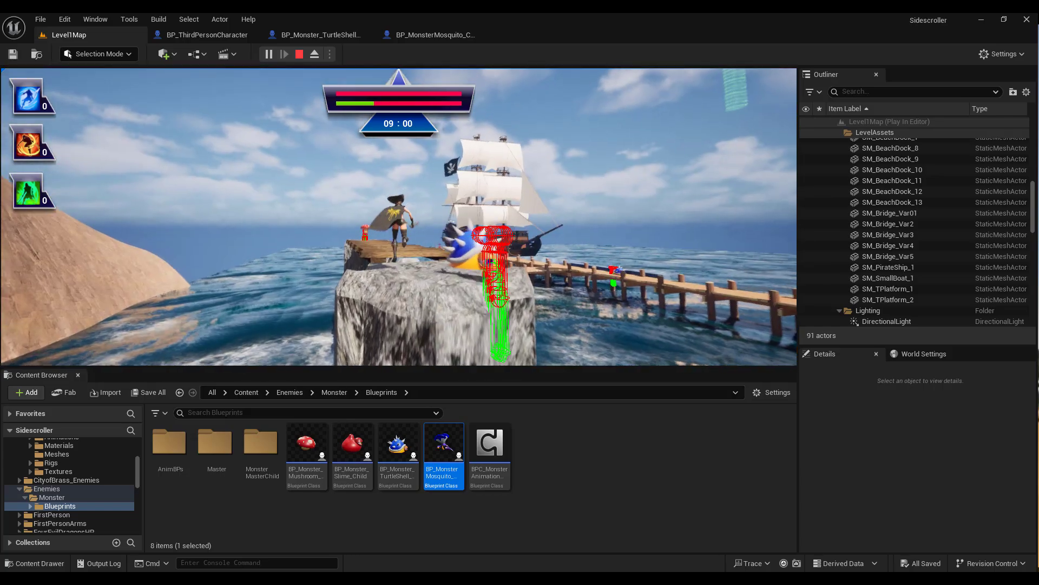
key(w)
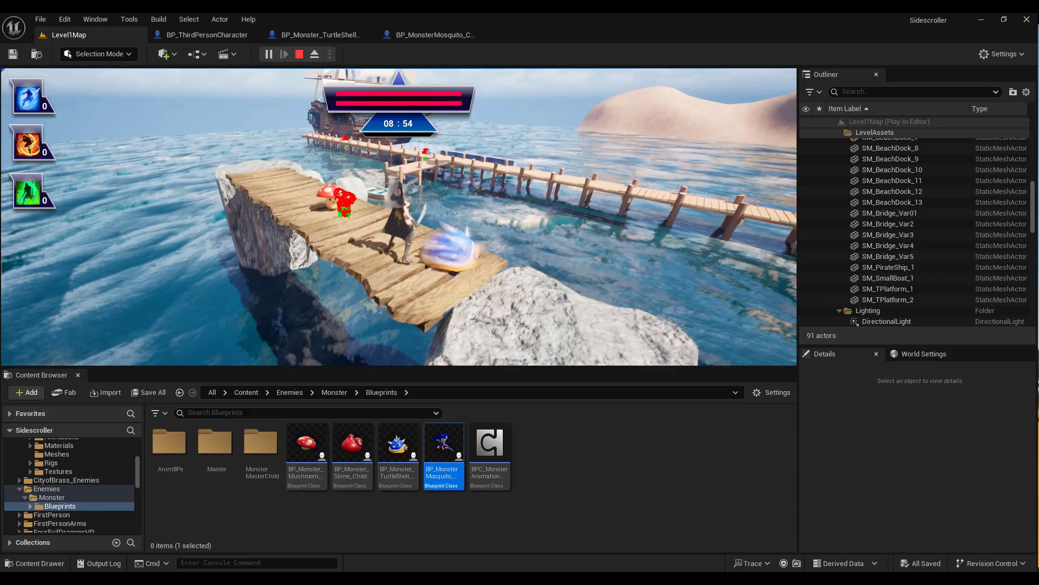
key(w)
key(space)
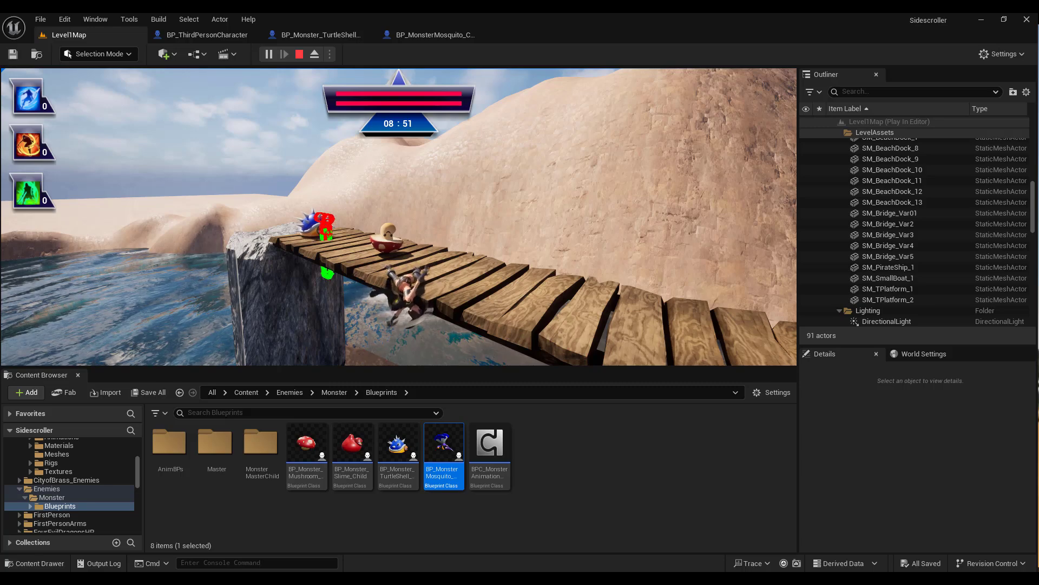
key(Escape)
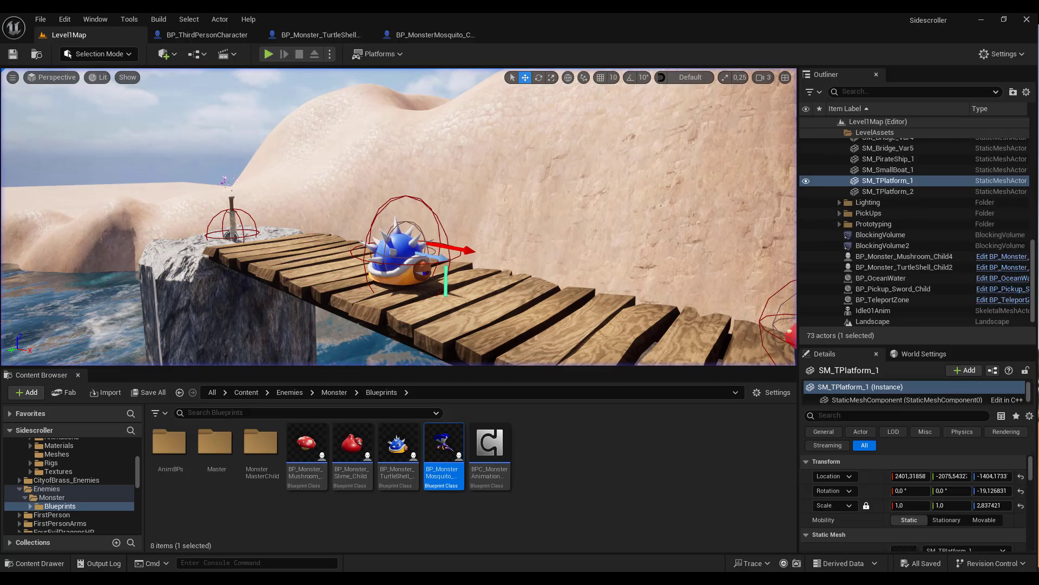
key(s)
right_drag(281, 169, 74, 143)
key(d)
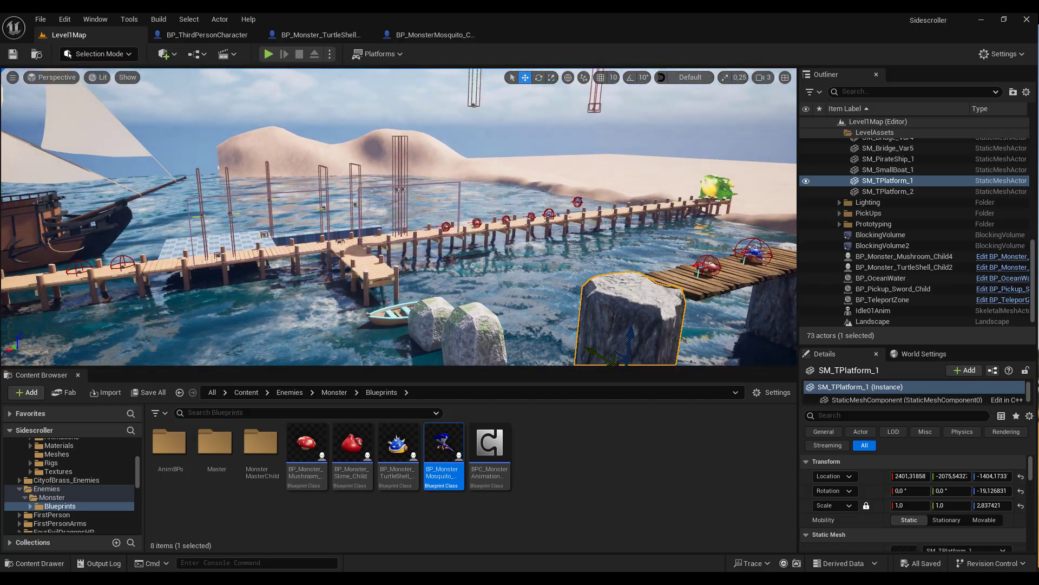